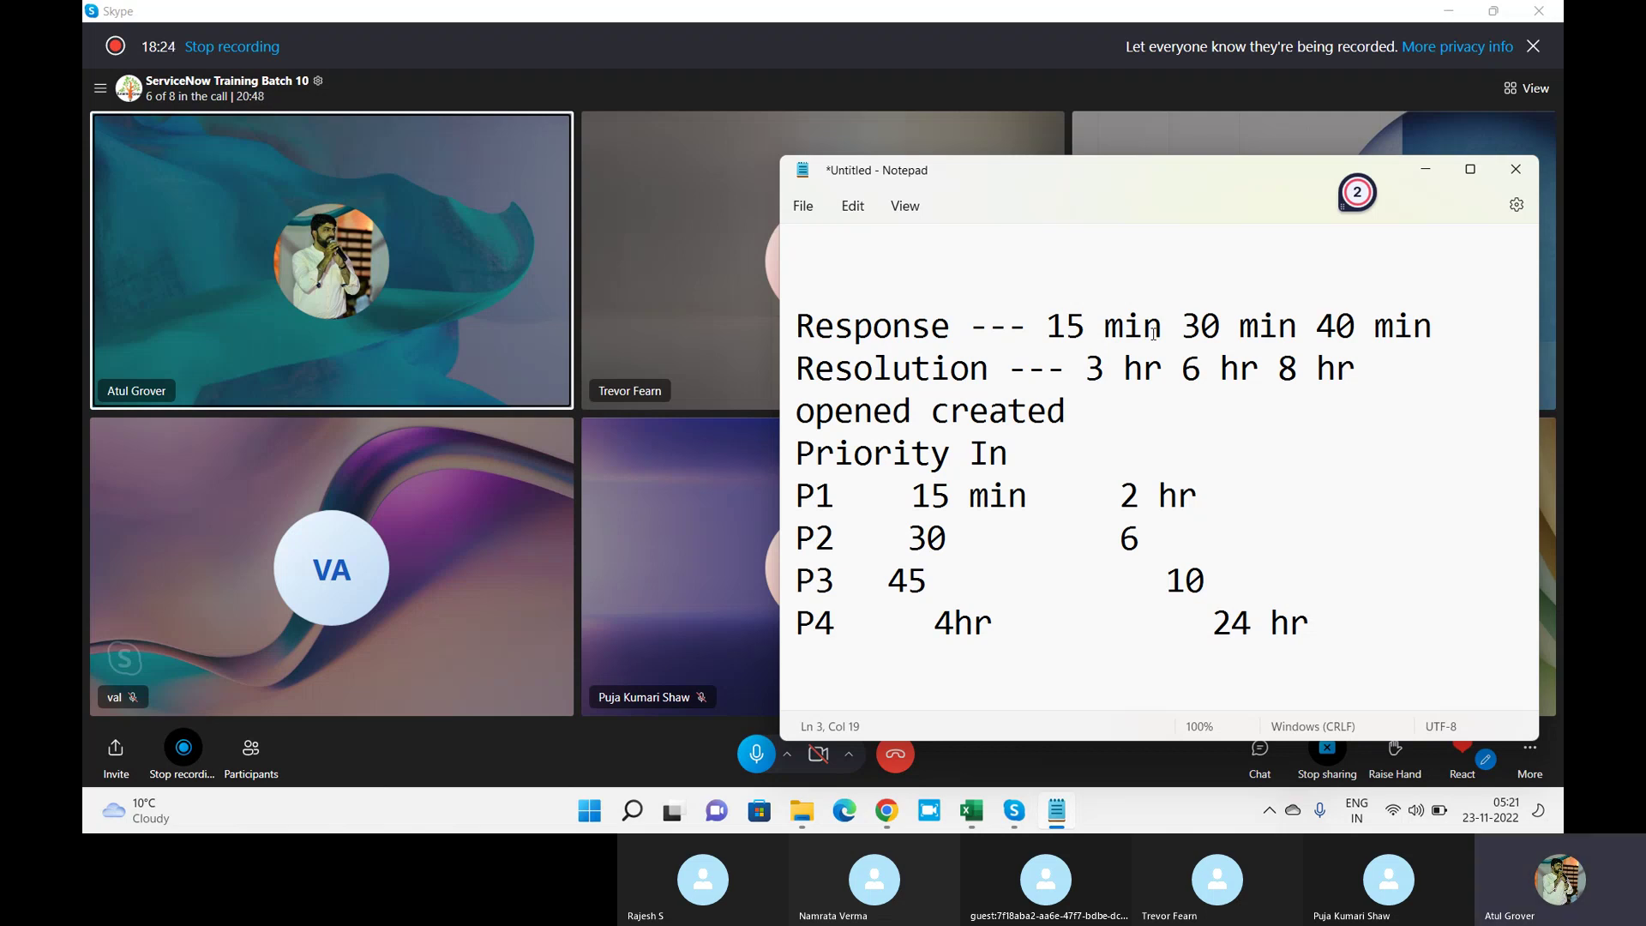
Add a 'schedule 24*7' note line above the Response line.
{"action": "left_click", "coordinate": [911, 268]}
{"action": "type", "text": "schduel"}
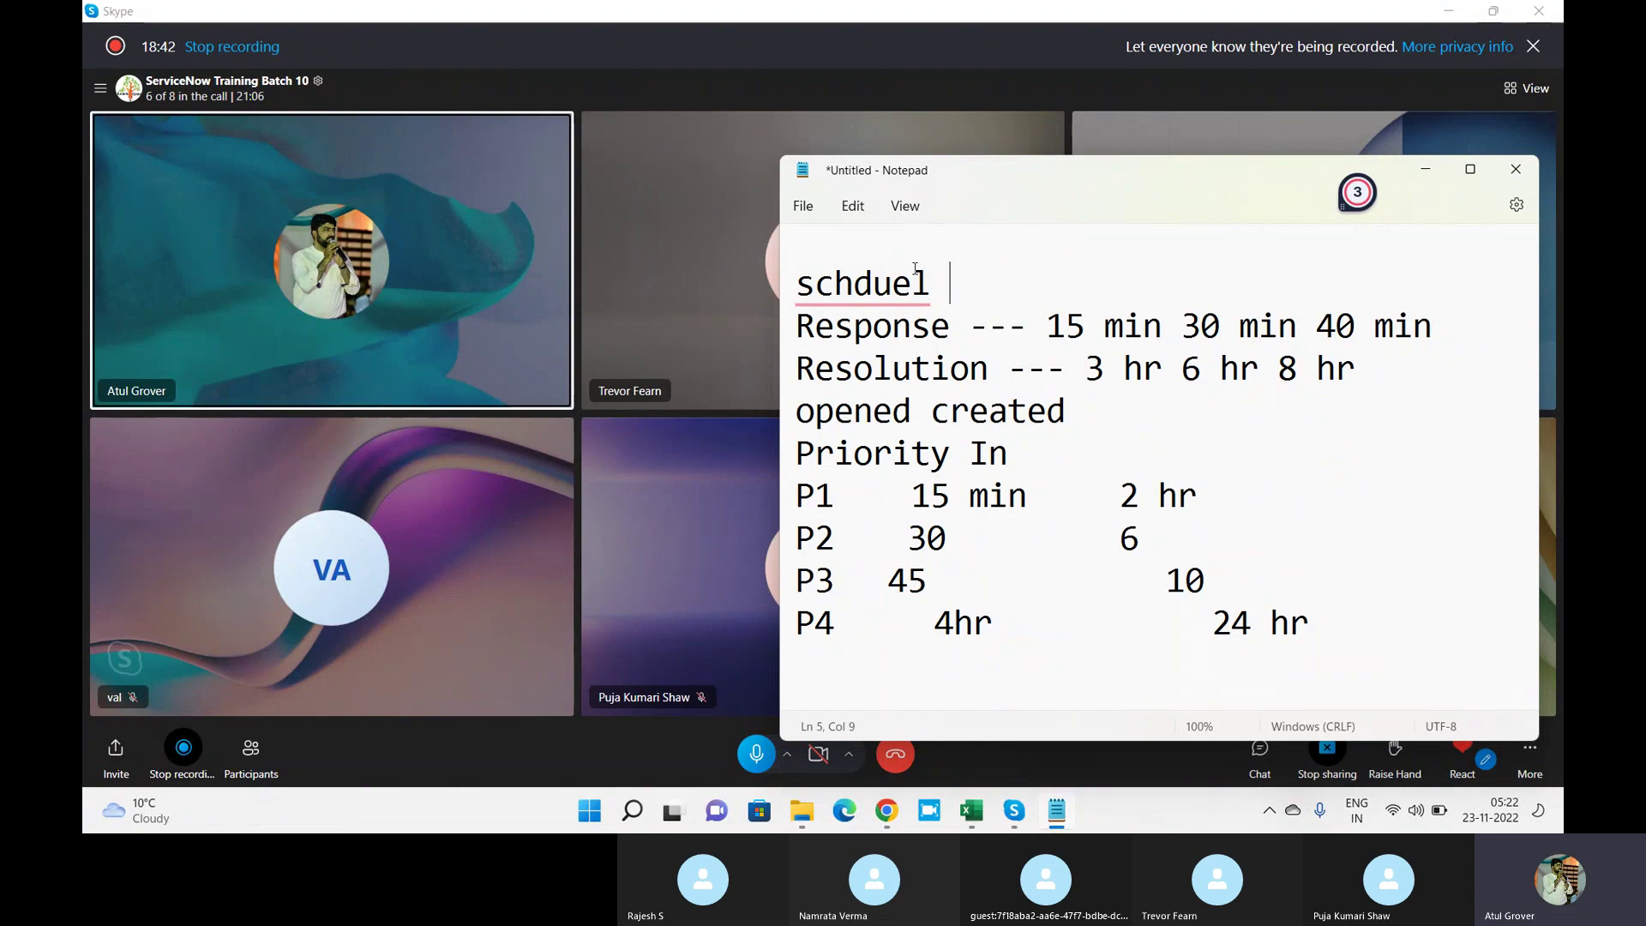
{"action": "type", "text": "24*/7"}
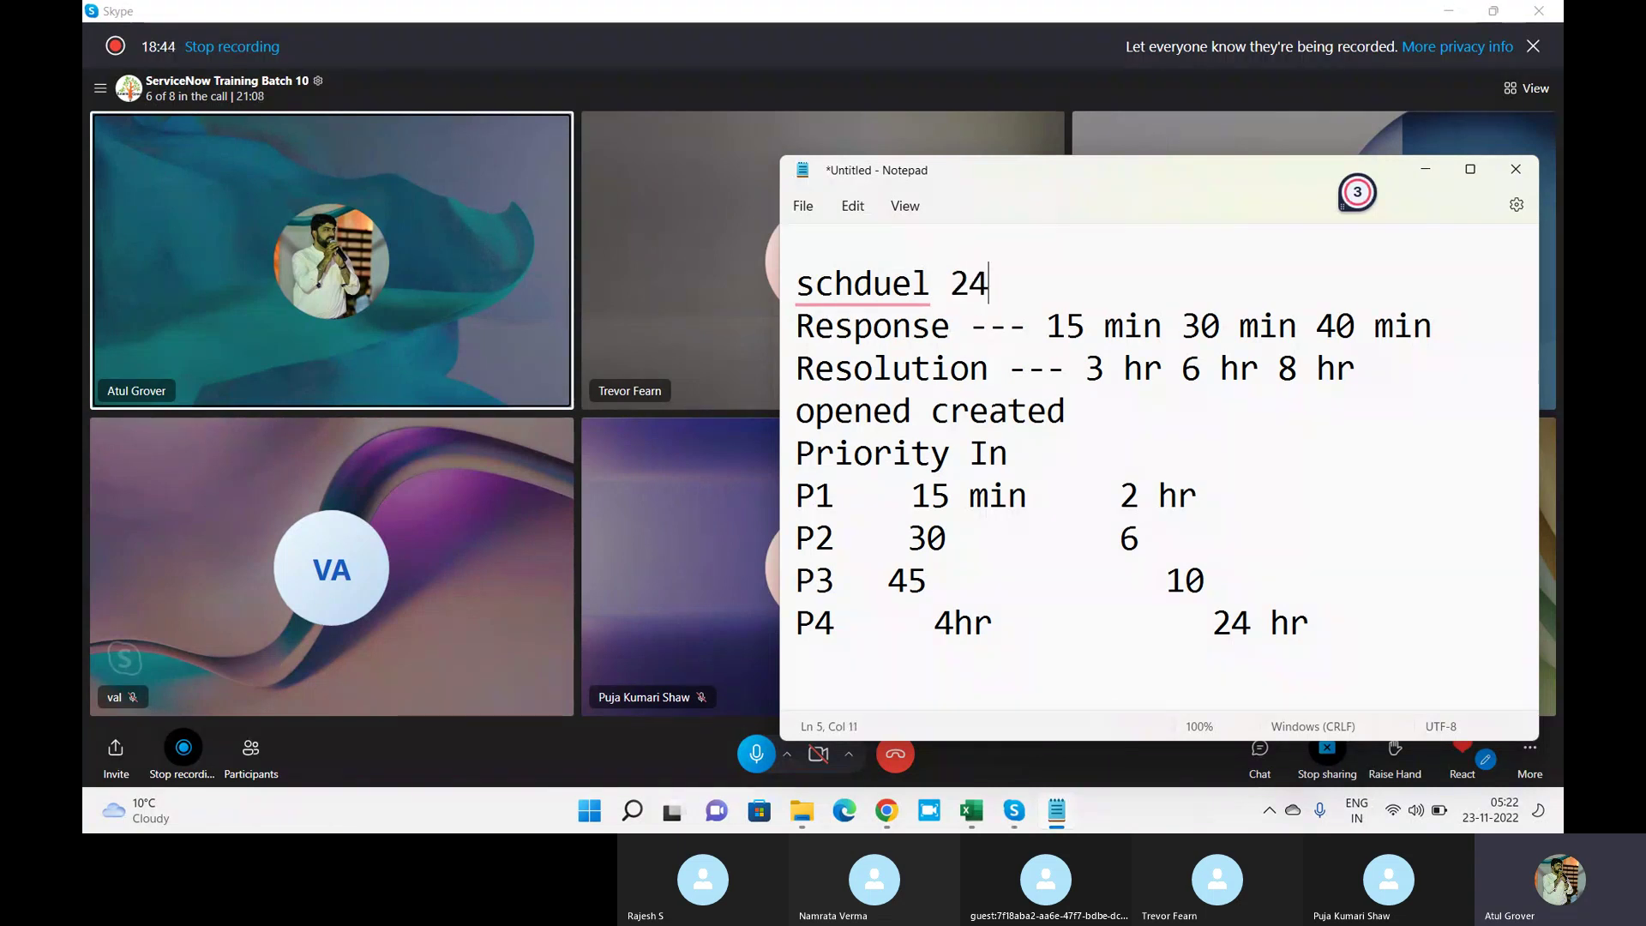
{"action": "key", "text": "BackSpace"}
{"action": "key", "text": "BackSpace"}
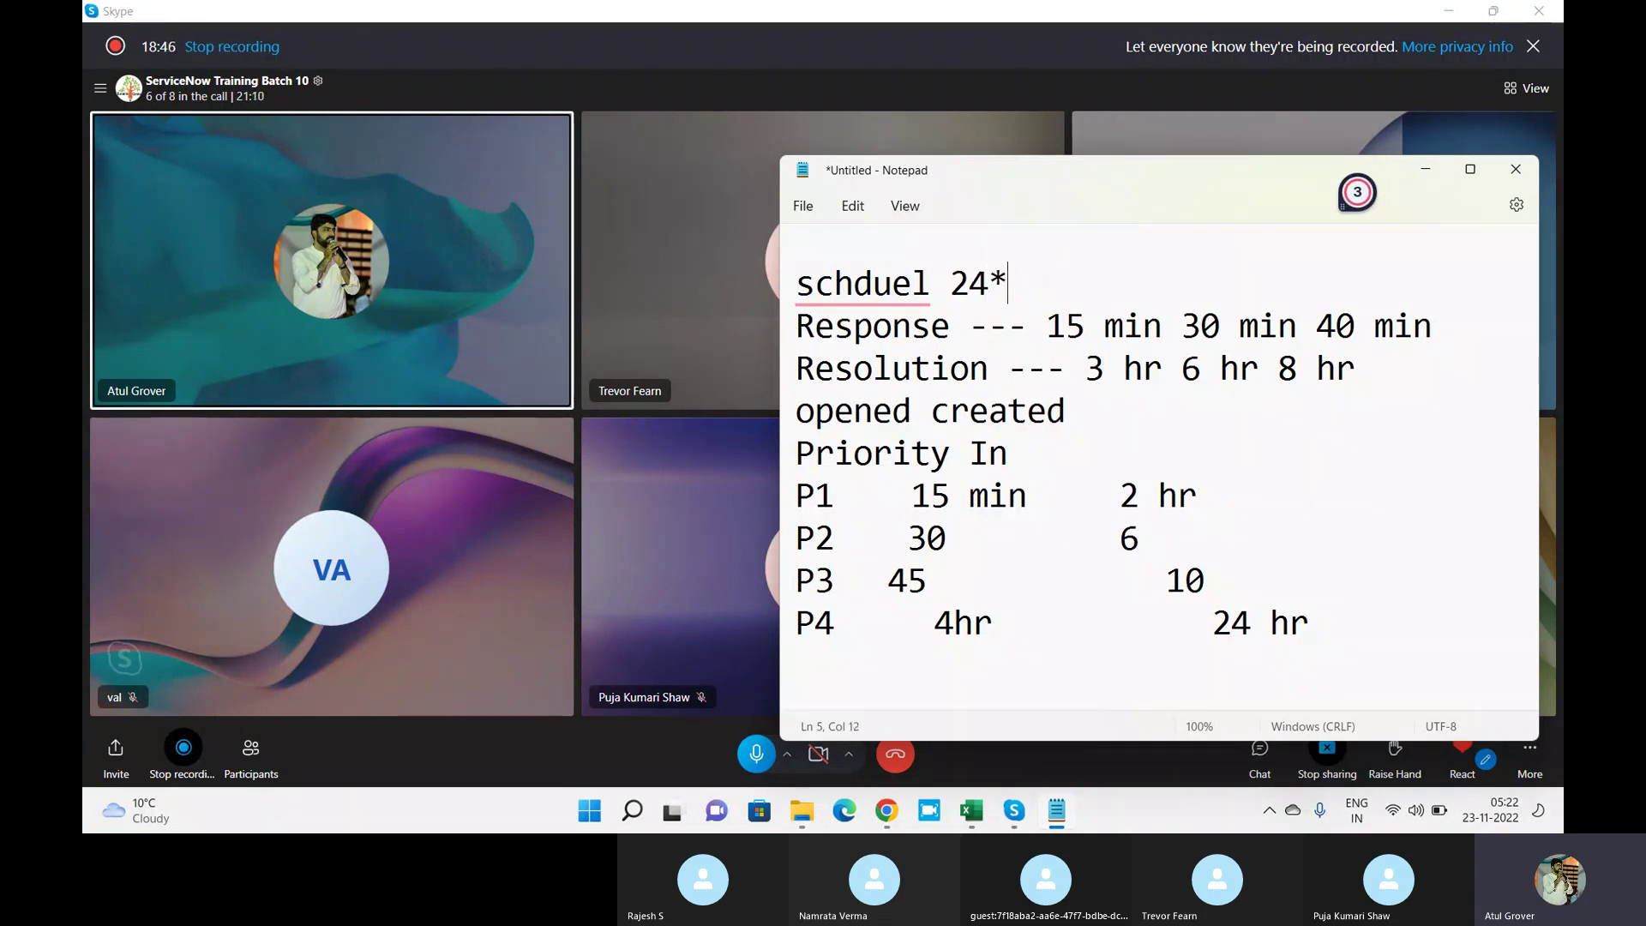
{"action": "type", "text": "7"}
{"action": "key", "text": "Return"}
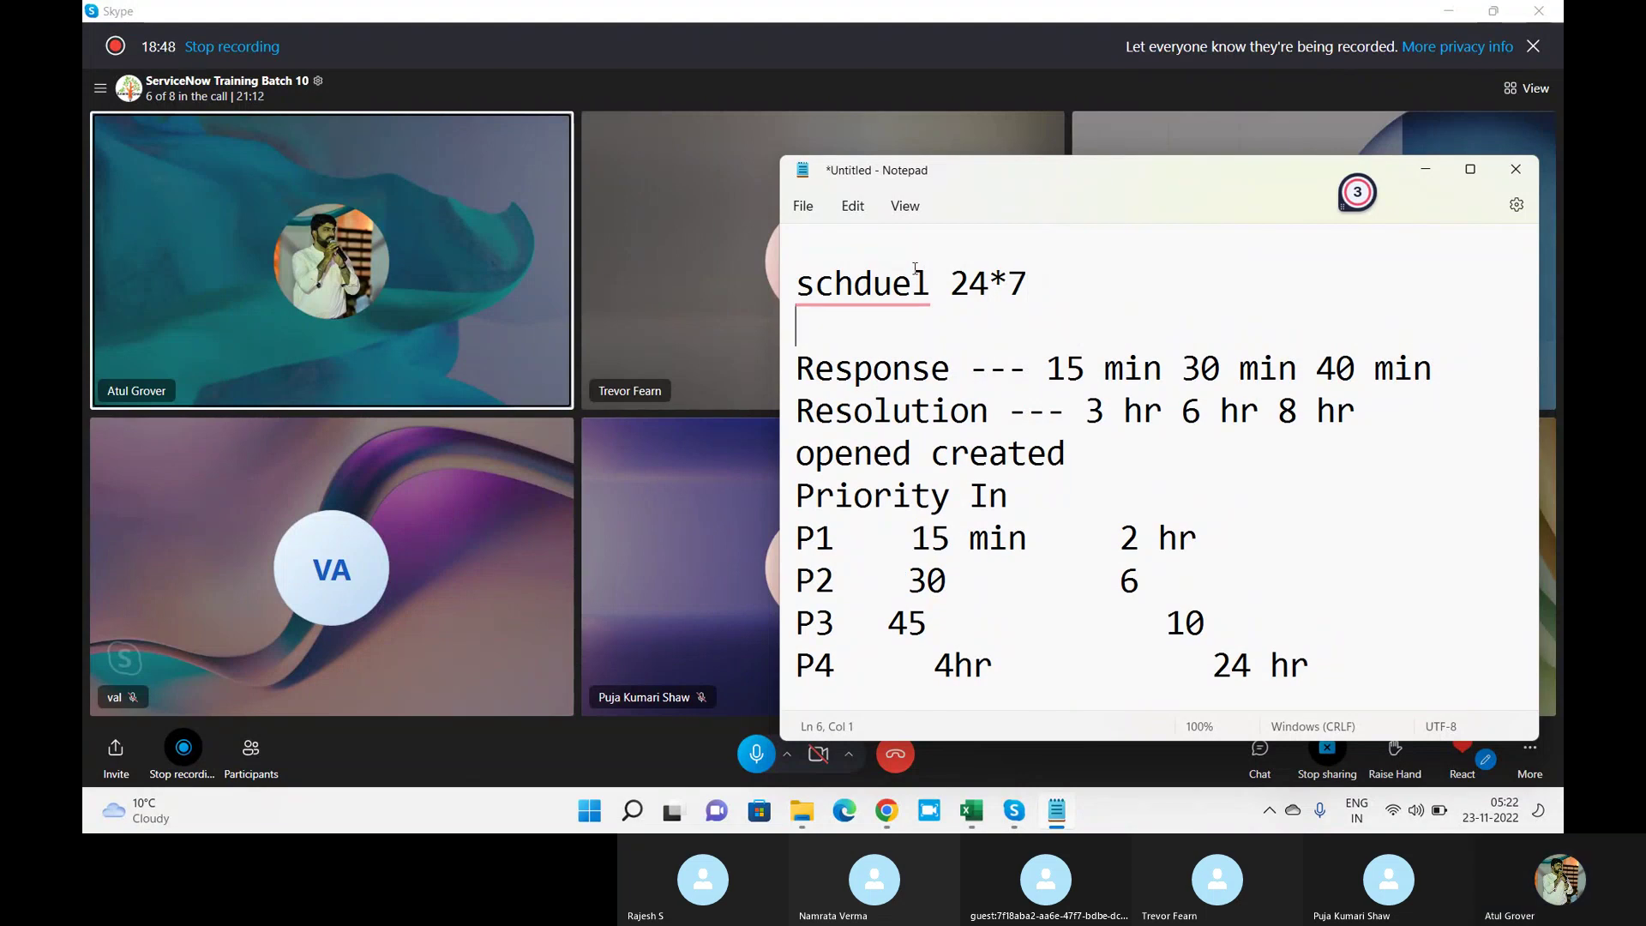
Add a second line '8*5, 5 days' and correct the spelling to 'schedule'.
{"action": "type", "text": "8*5"}
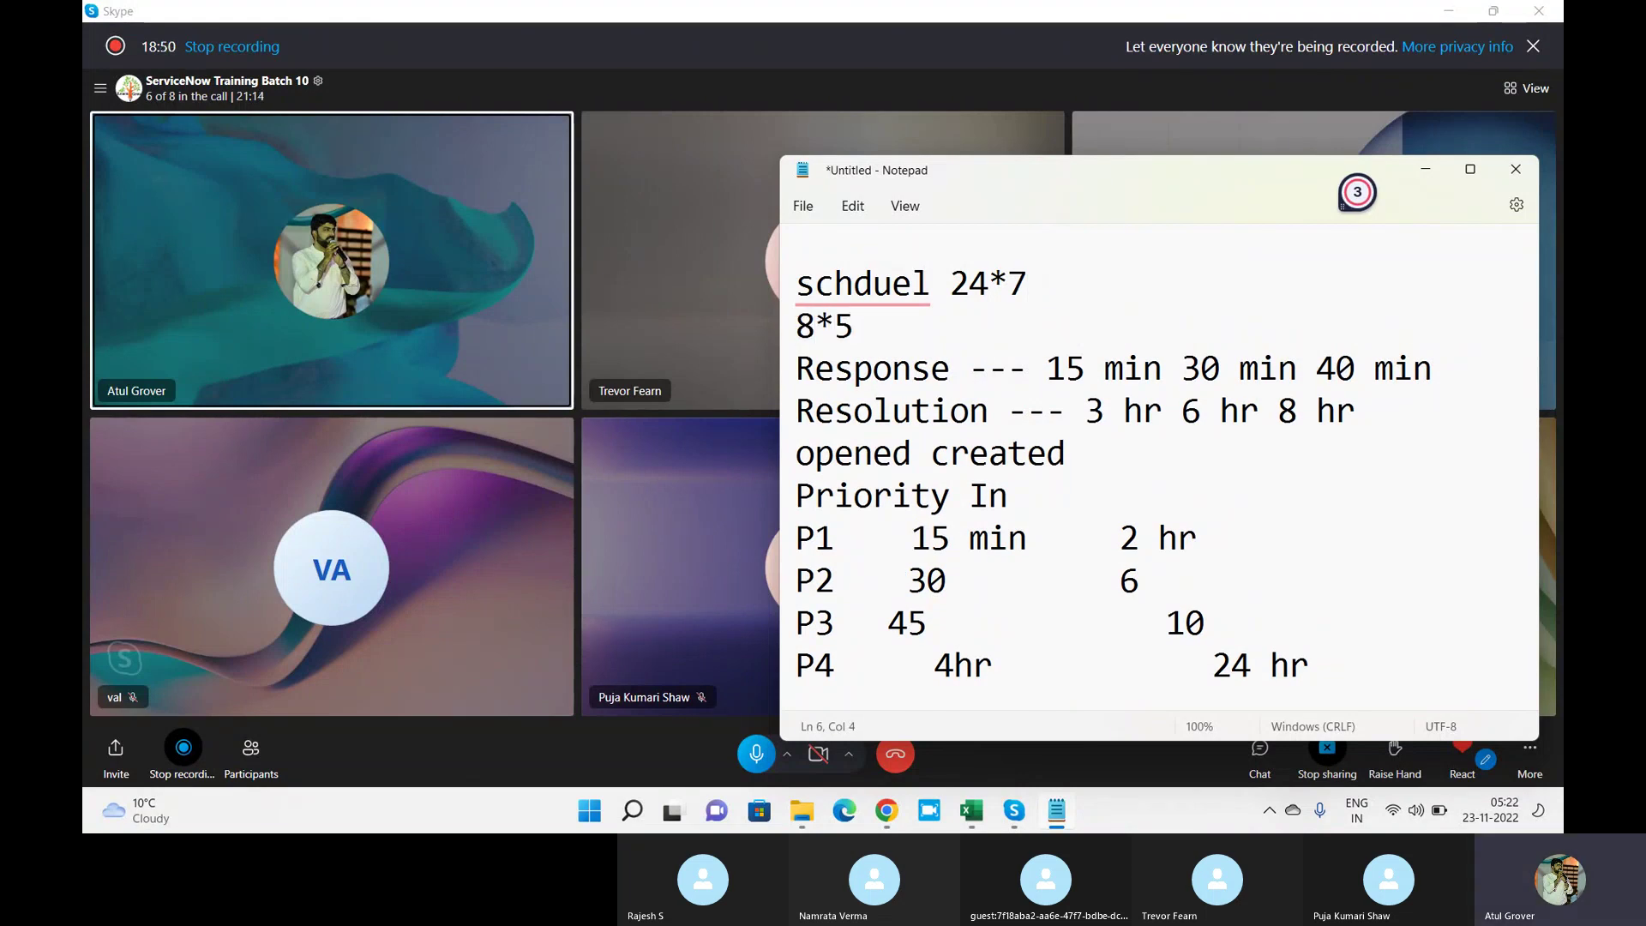
{"action": "mouse_move", "coordinate": [858, 287]}
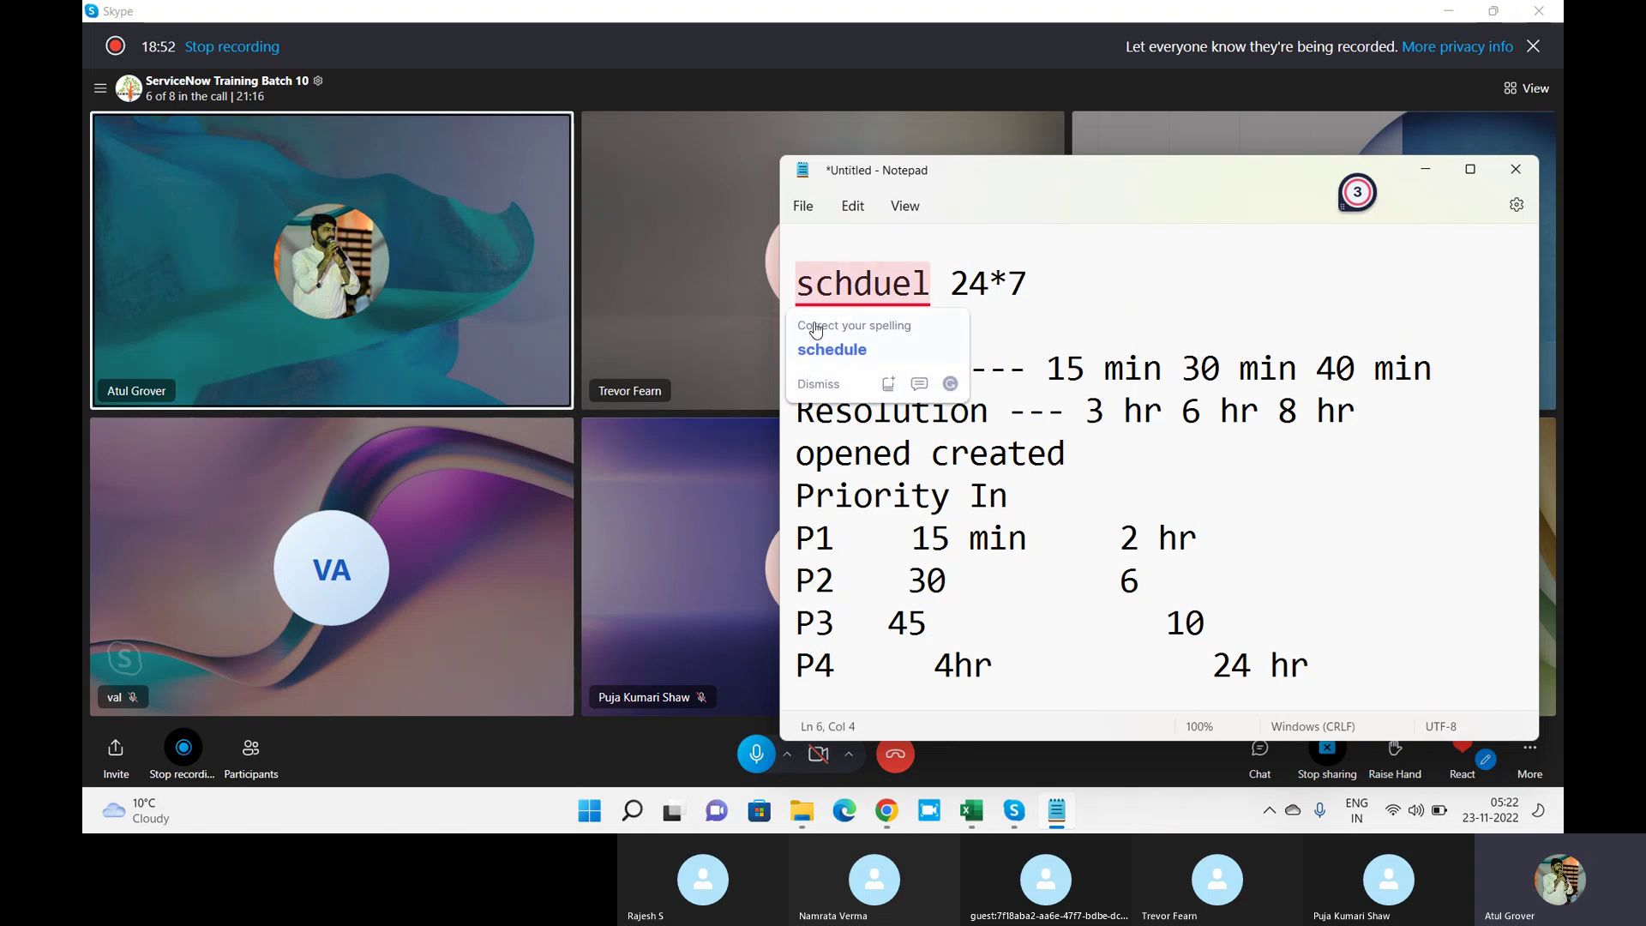
{"action": "left_click", "coordinate": [833, 349]}
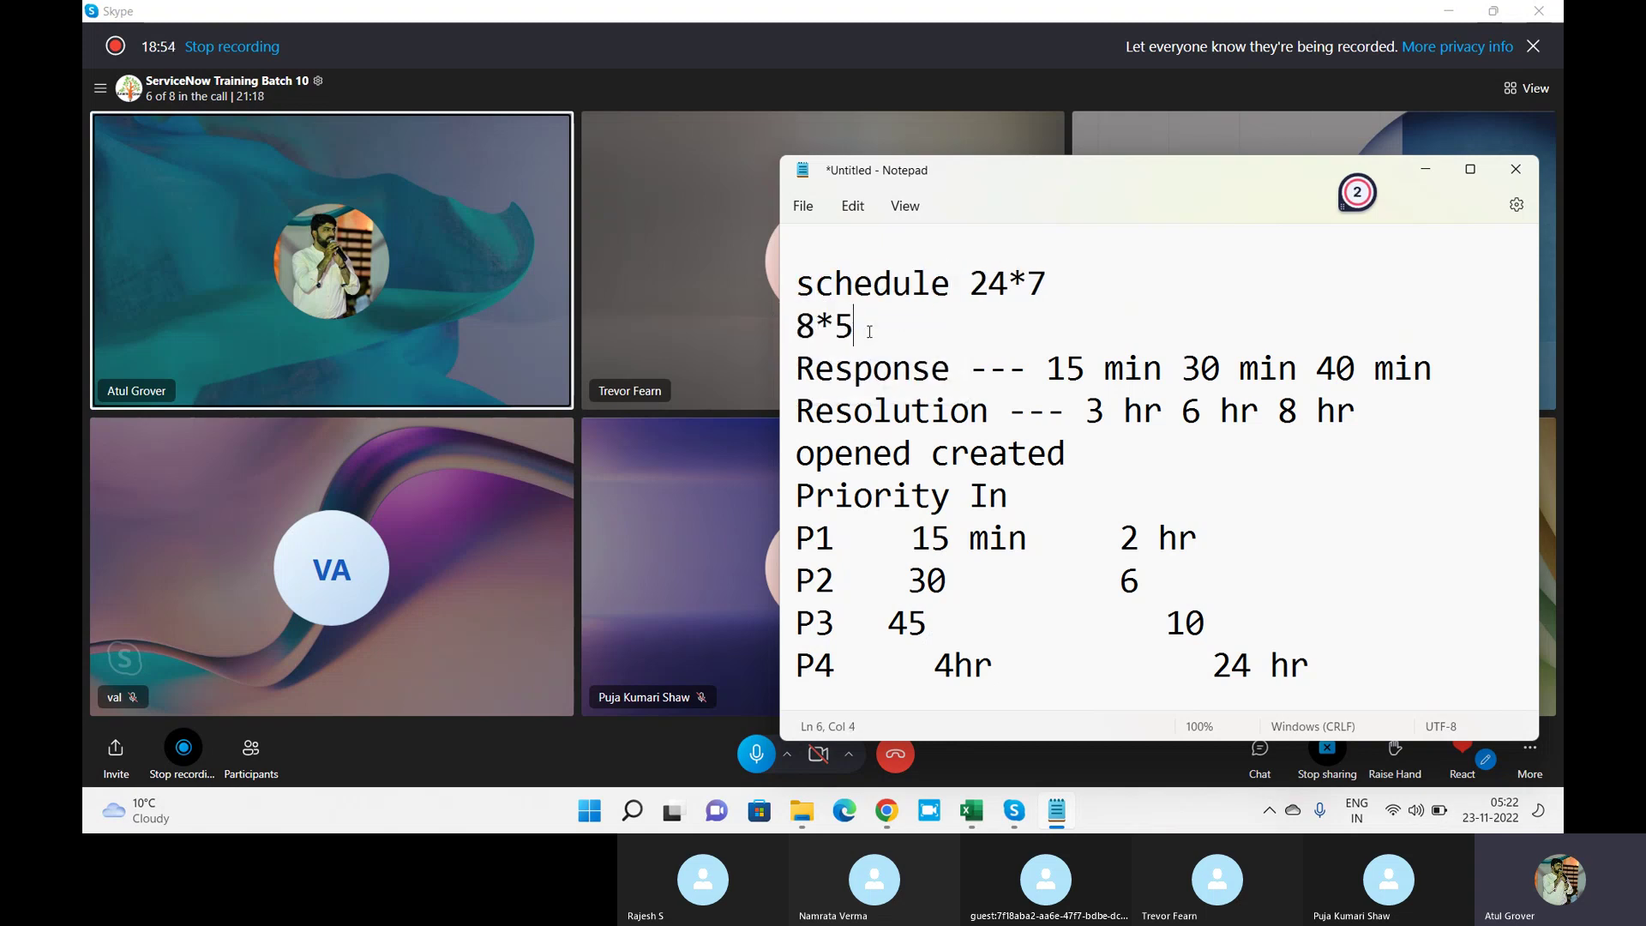
{"action": "type", "text": ", 5 dya"}
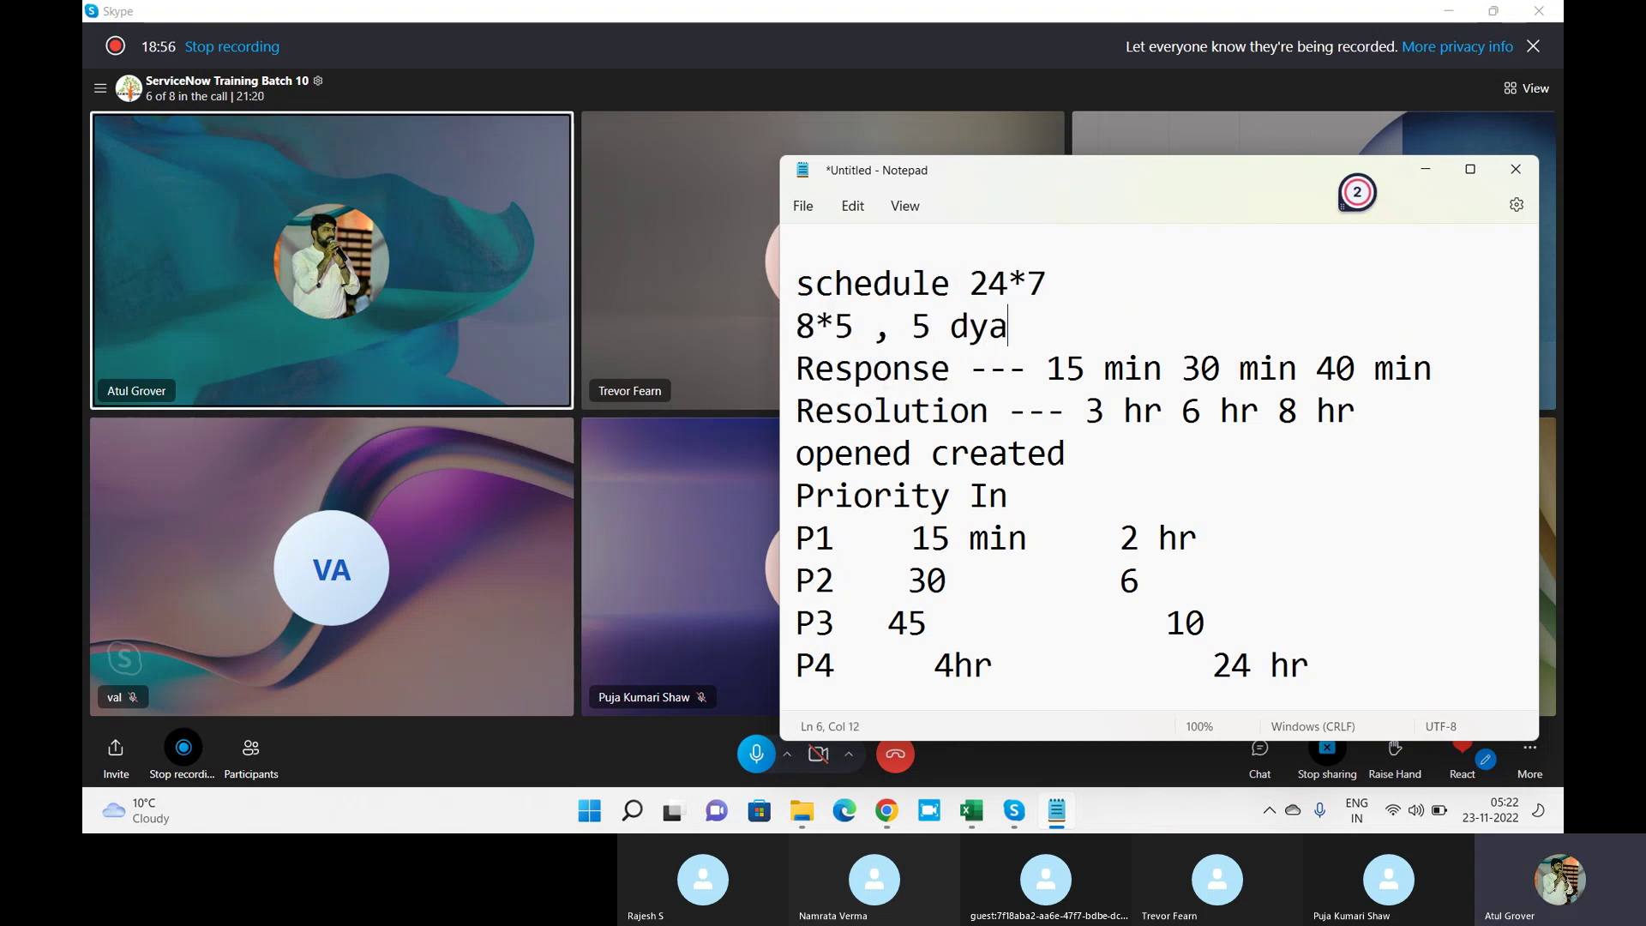
{"action": "key", "text": "BackSpace"}
{"action": "key", "text": "BackSpace"}
{"action": "type", "text": "ays"}
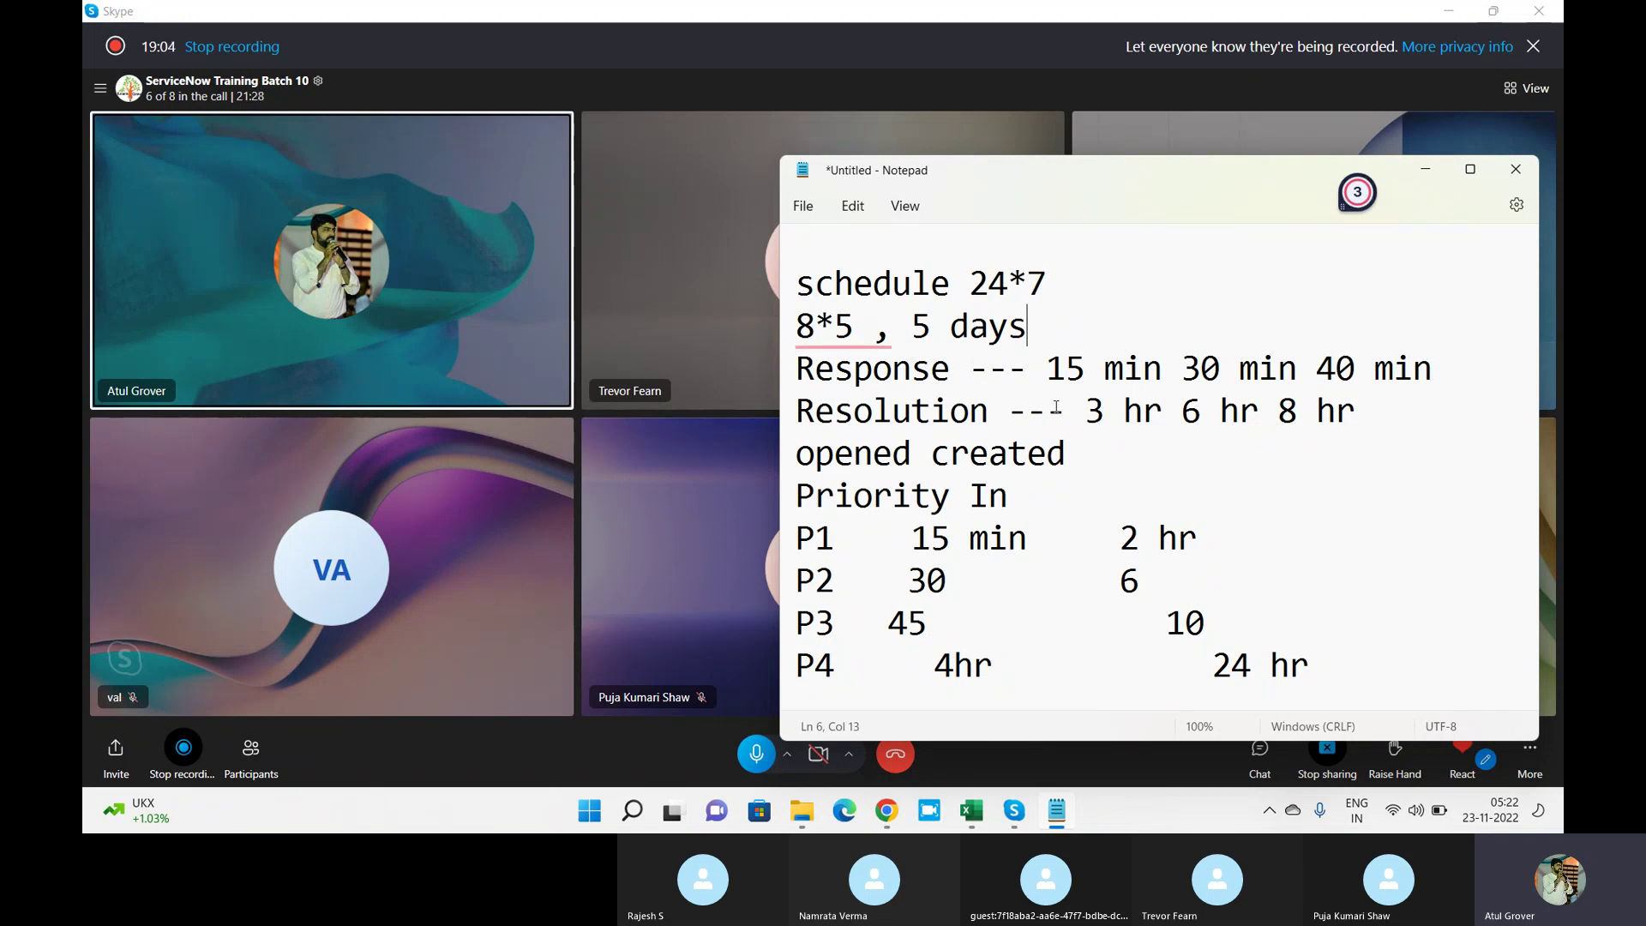
Highlight the response and resolution times, then remove the stray space after 8*5.
{"action": "left_click_drag", "start_coordinate": [1045, 370], "coordinate": [1330, 374]}
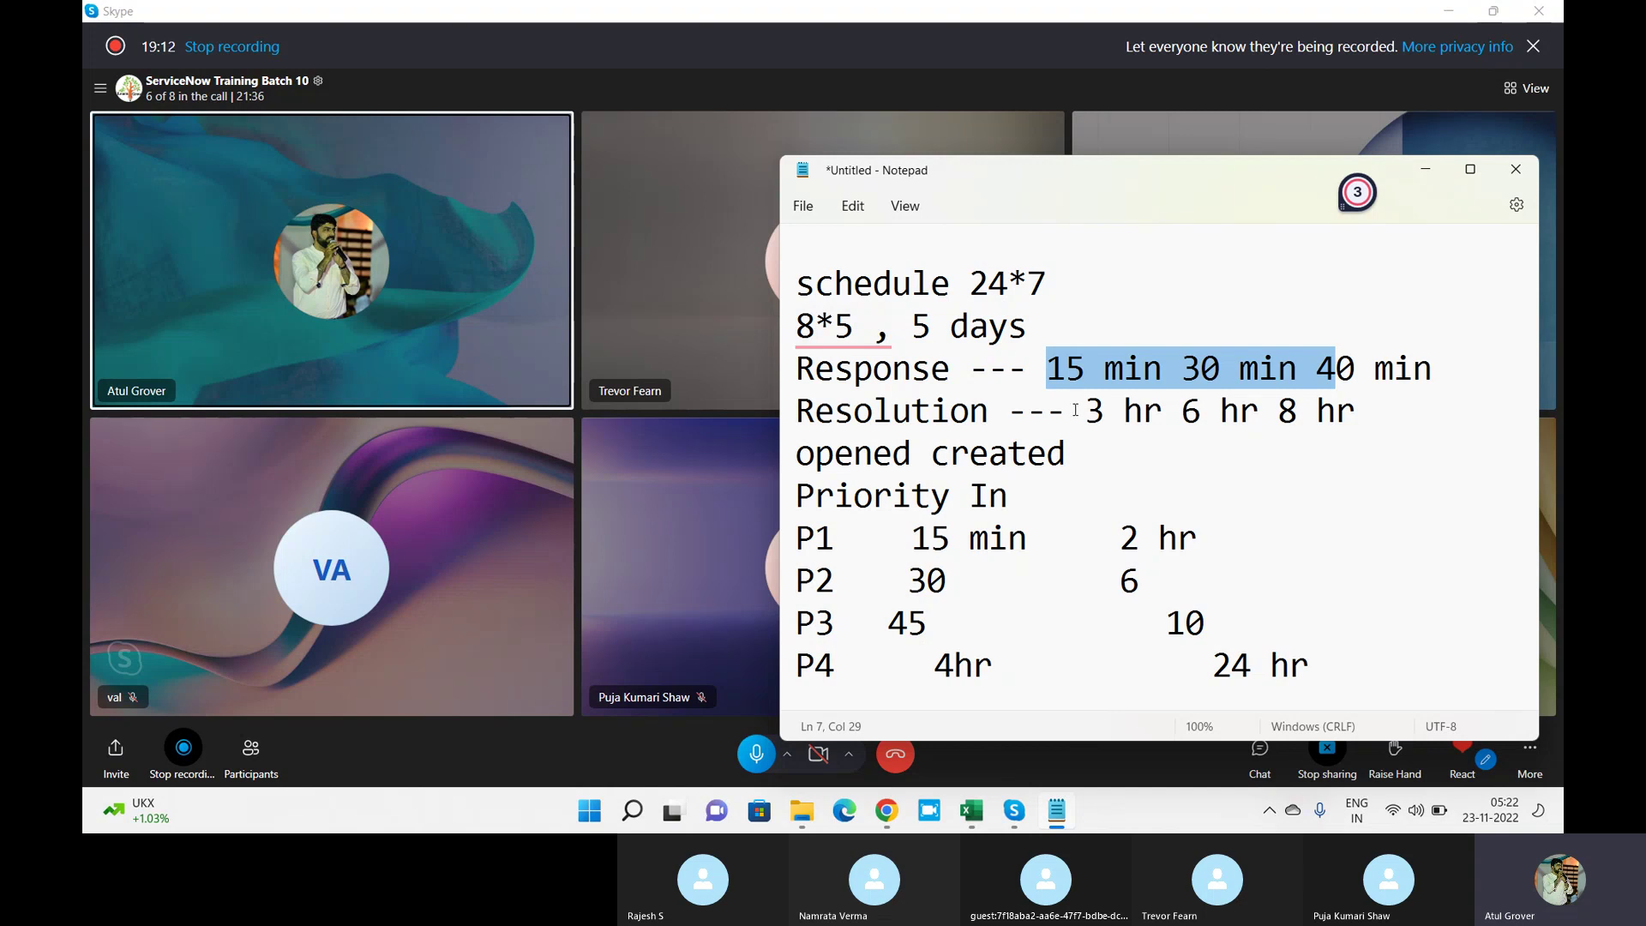
{"action": "left_click_drag", "start_coordinate": [1075, 410], "coordinate": [1240, 415]}
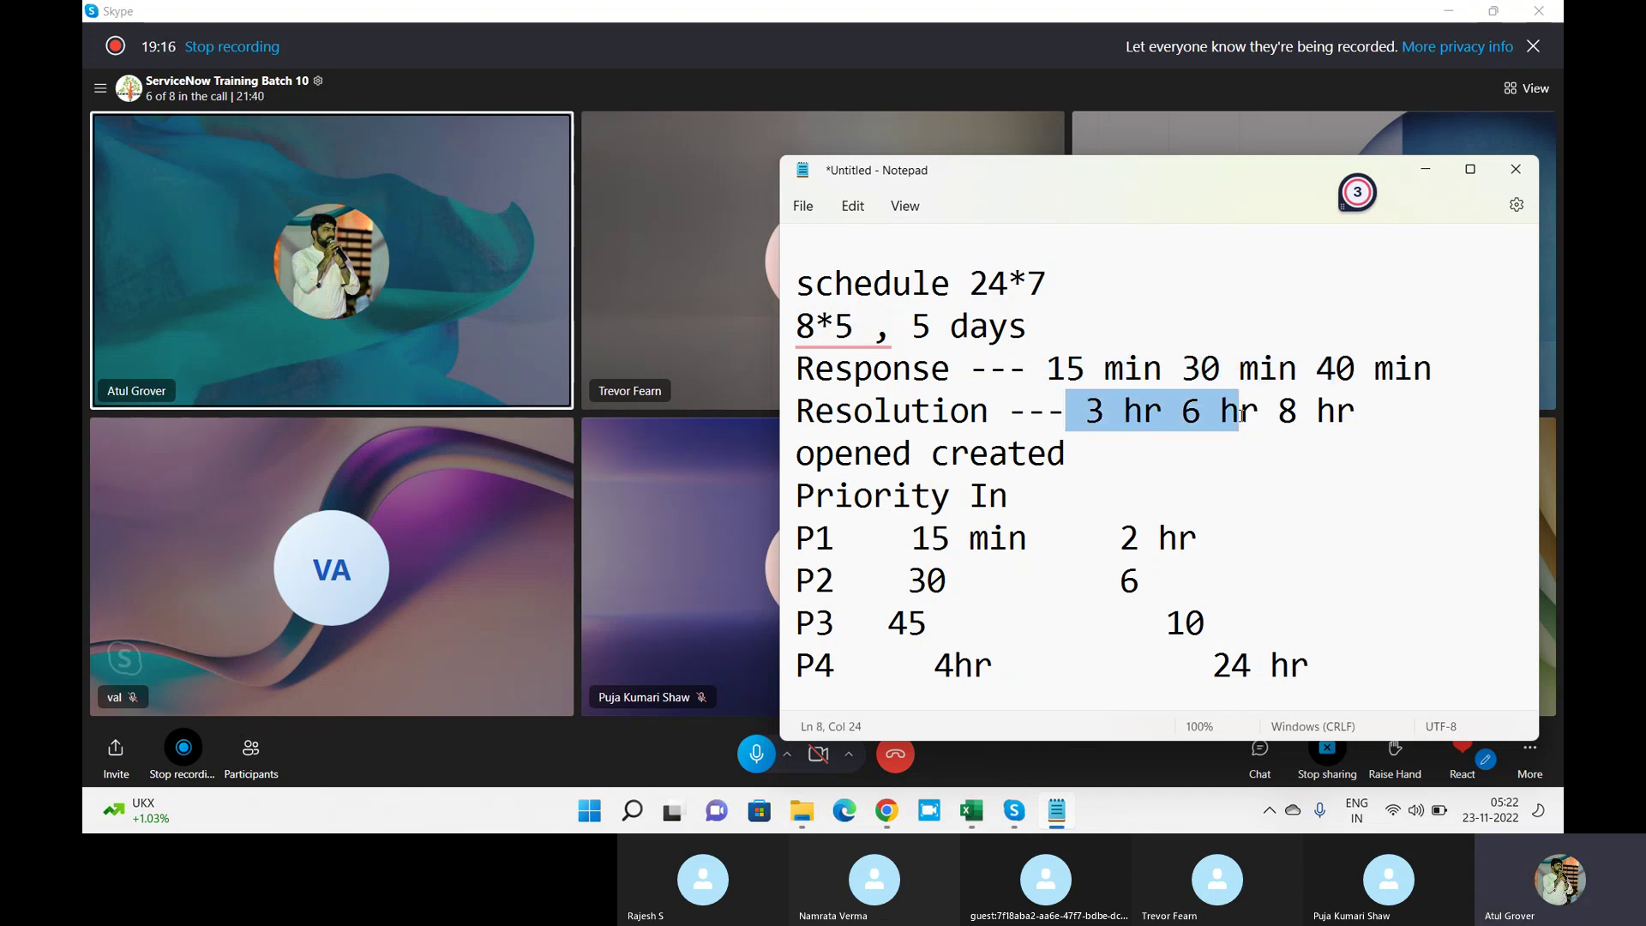
{"action": "mouse_move", "coordinate": [844, 330]}
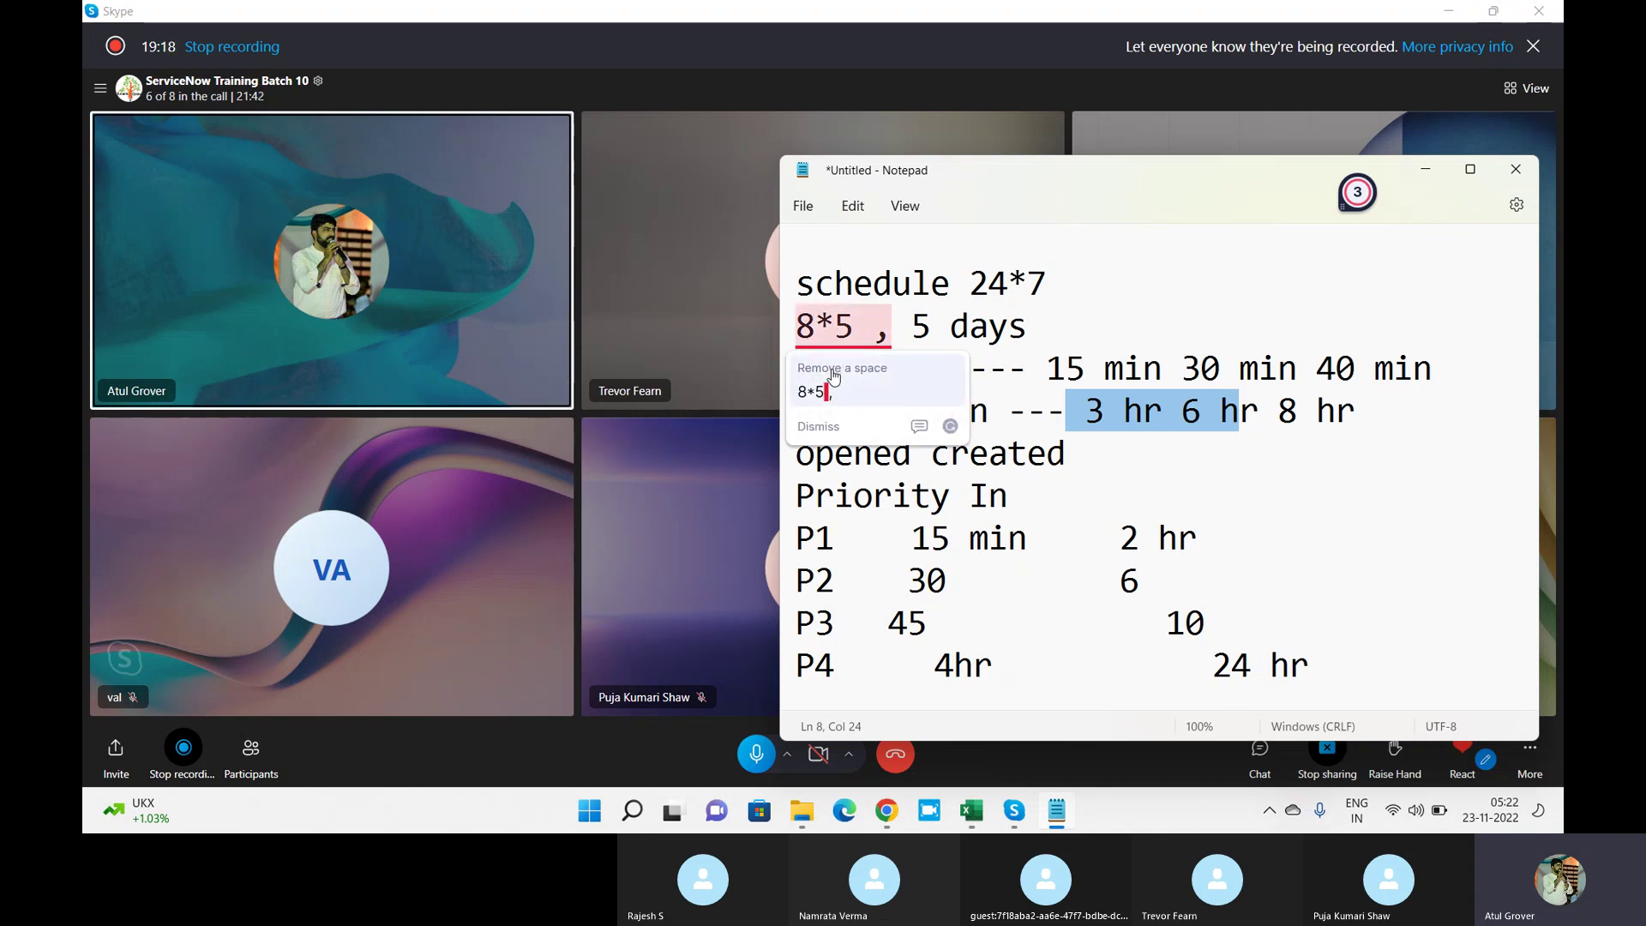
{"action": "left_click", "coordinate": [834, 375]}
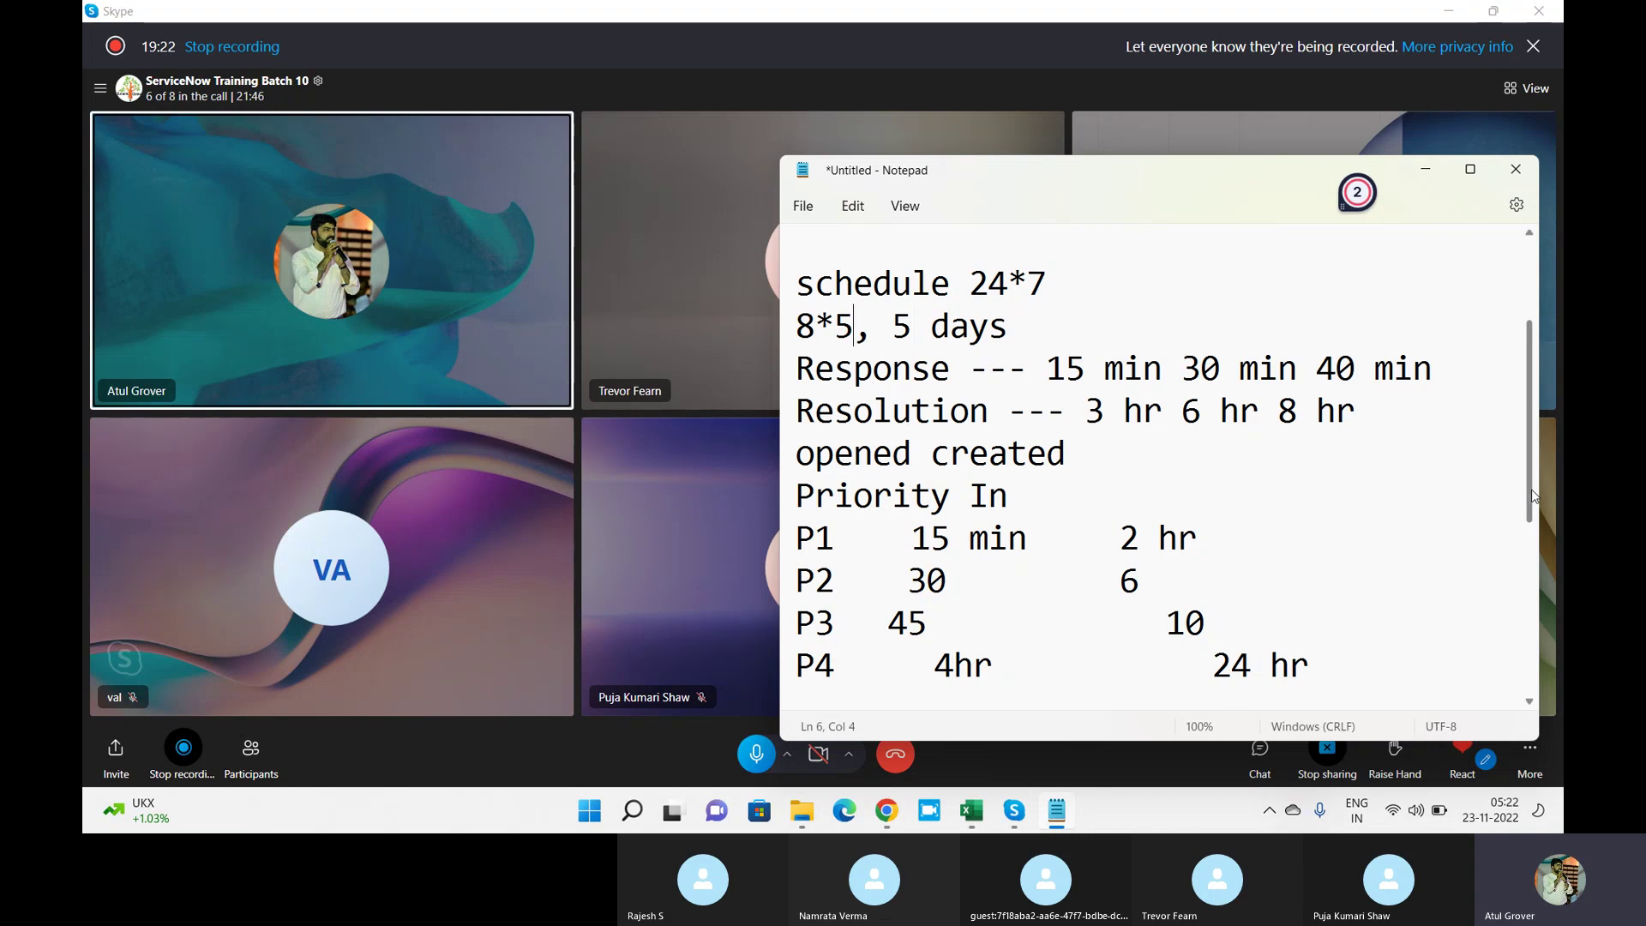
{"action": "scroll", "coordinate": [1531, 489], "scroll_direction": "up", "scroll_amount": 2}
Highlight '42 Days' on the SLA line, then switch back to the Skype call.
{"action": "left_click", "coordinate": [912, 261]}
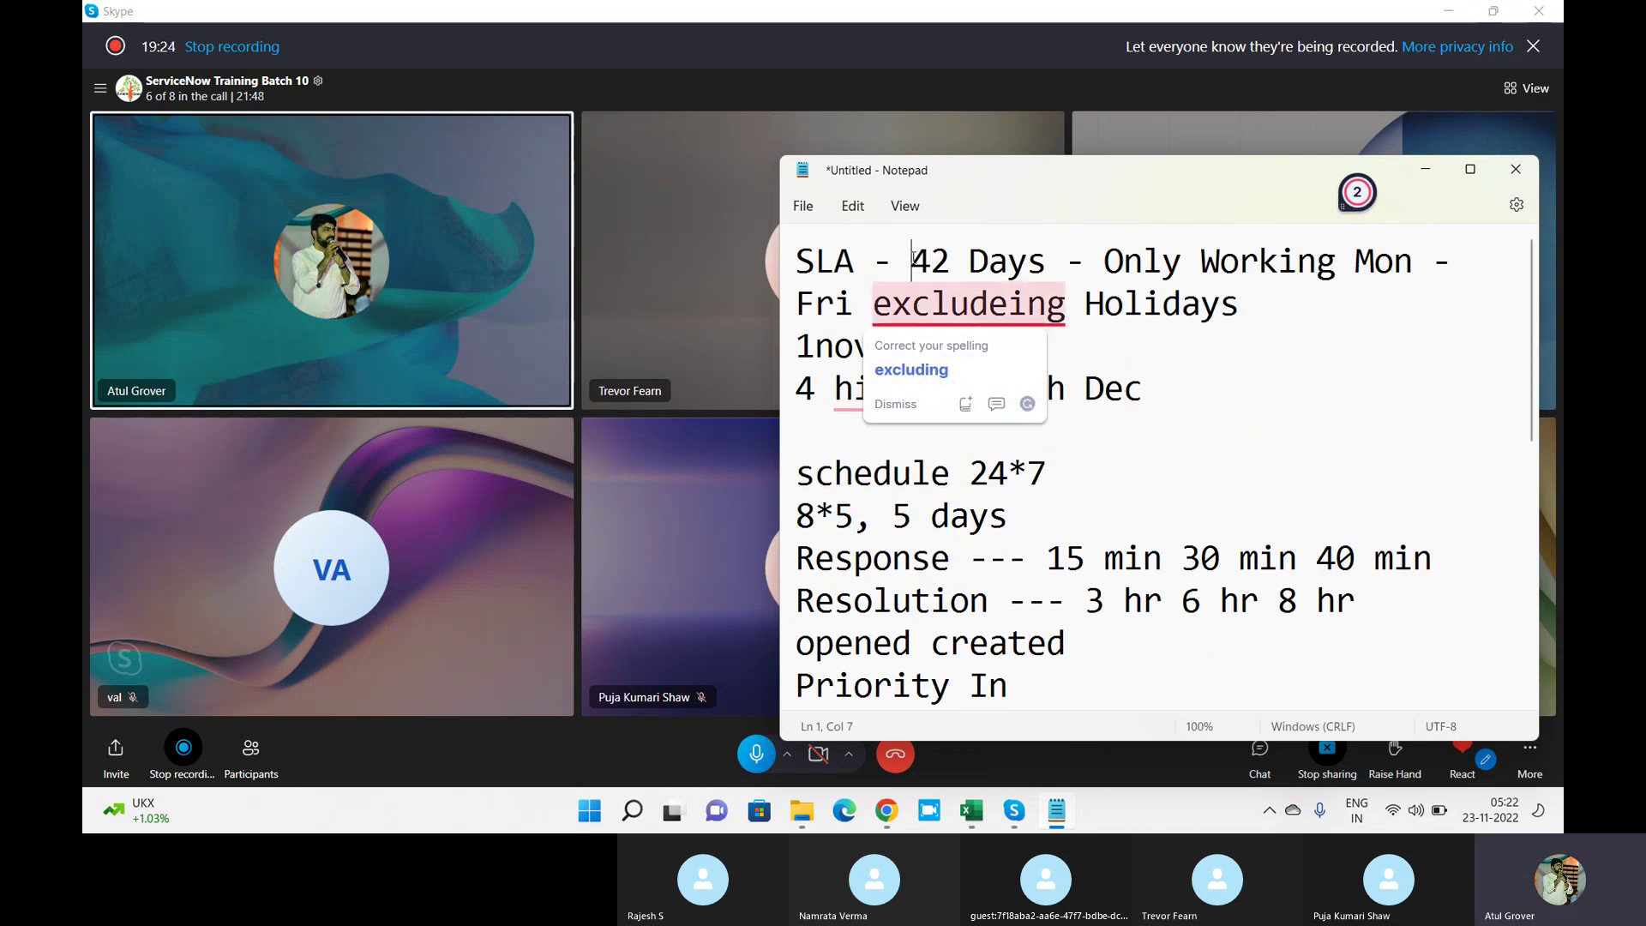
{"action": "left_click_drag", "start_coordinate": [913, 257], "coordinate": [1066, 254]}
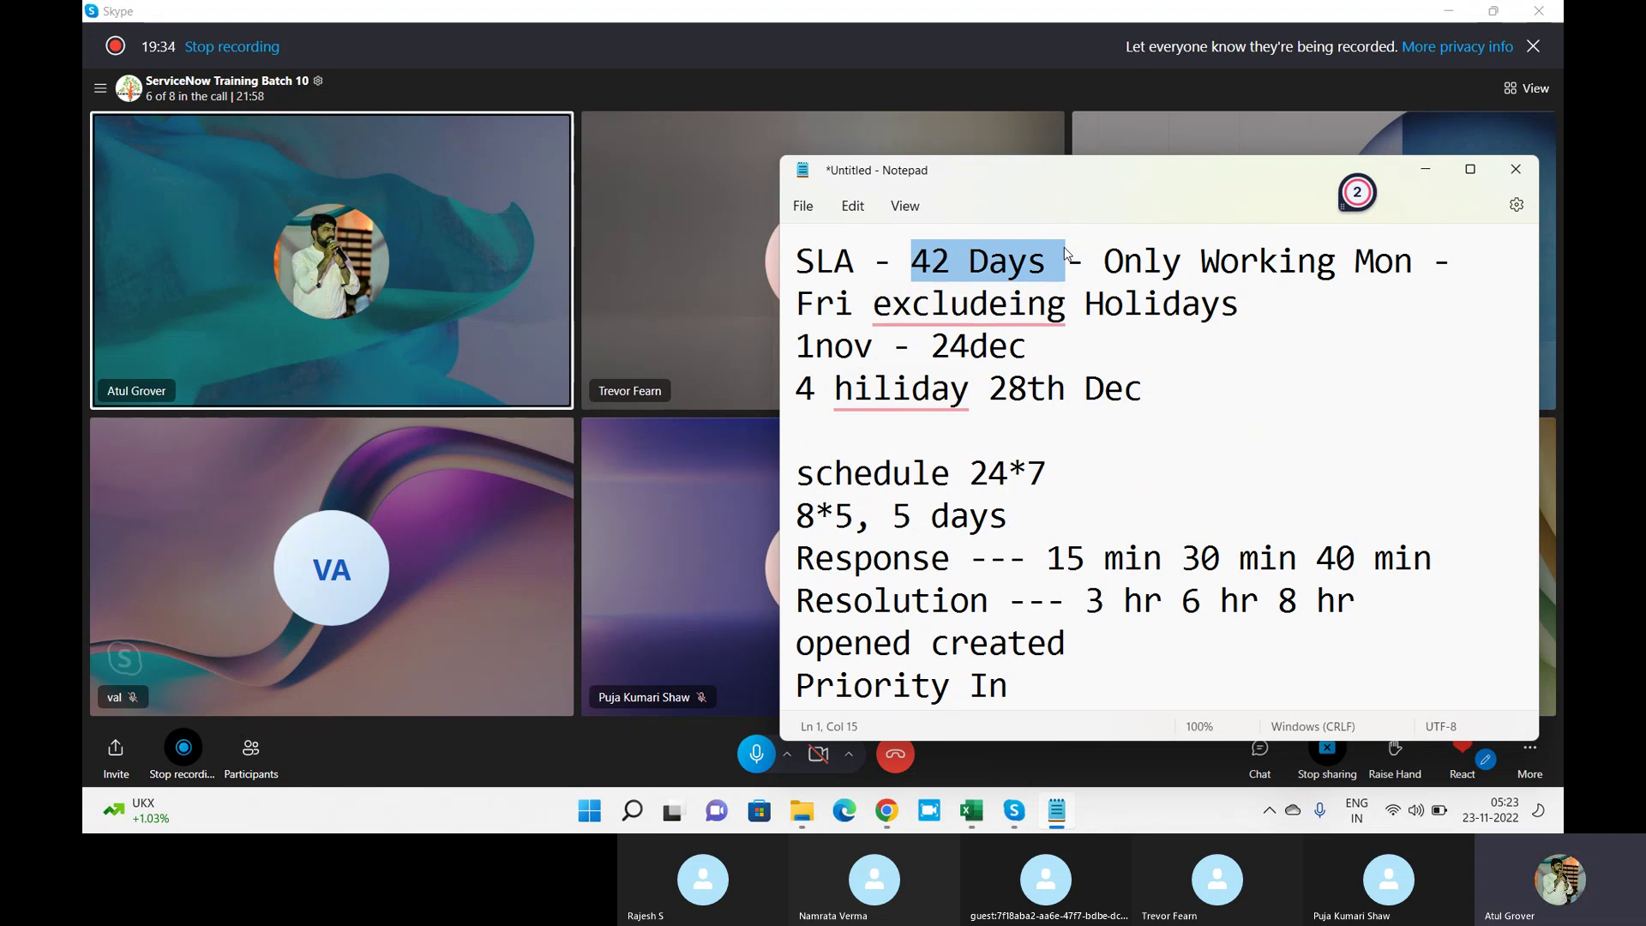
{"action": "key", "text": "alt+Tab"}
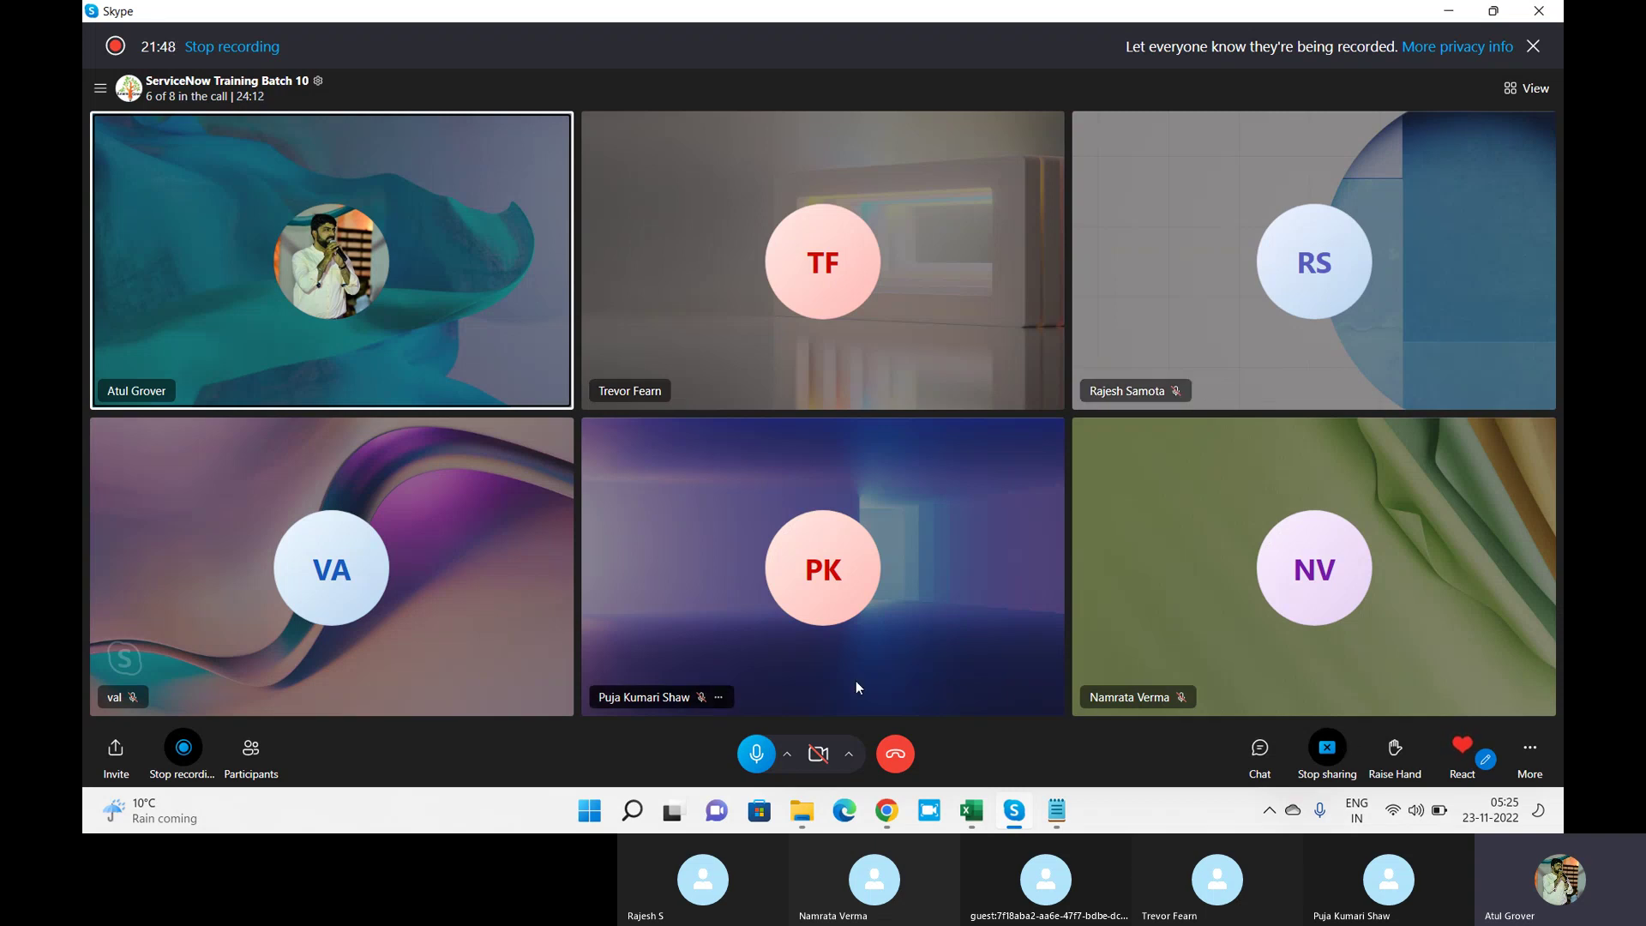
In the ServiceNow instance, try and clear an SLA navigator filter, then log out via the user menu.
{"action": "left_click", "coordinate": [886, 810]}
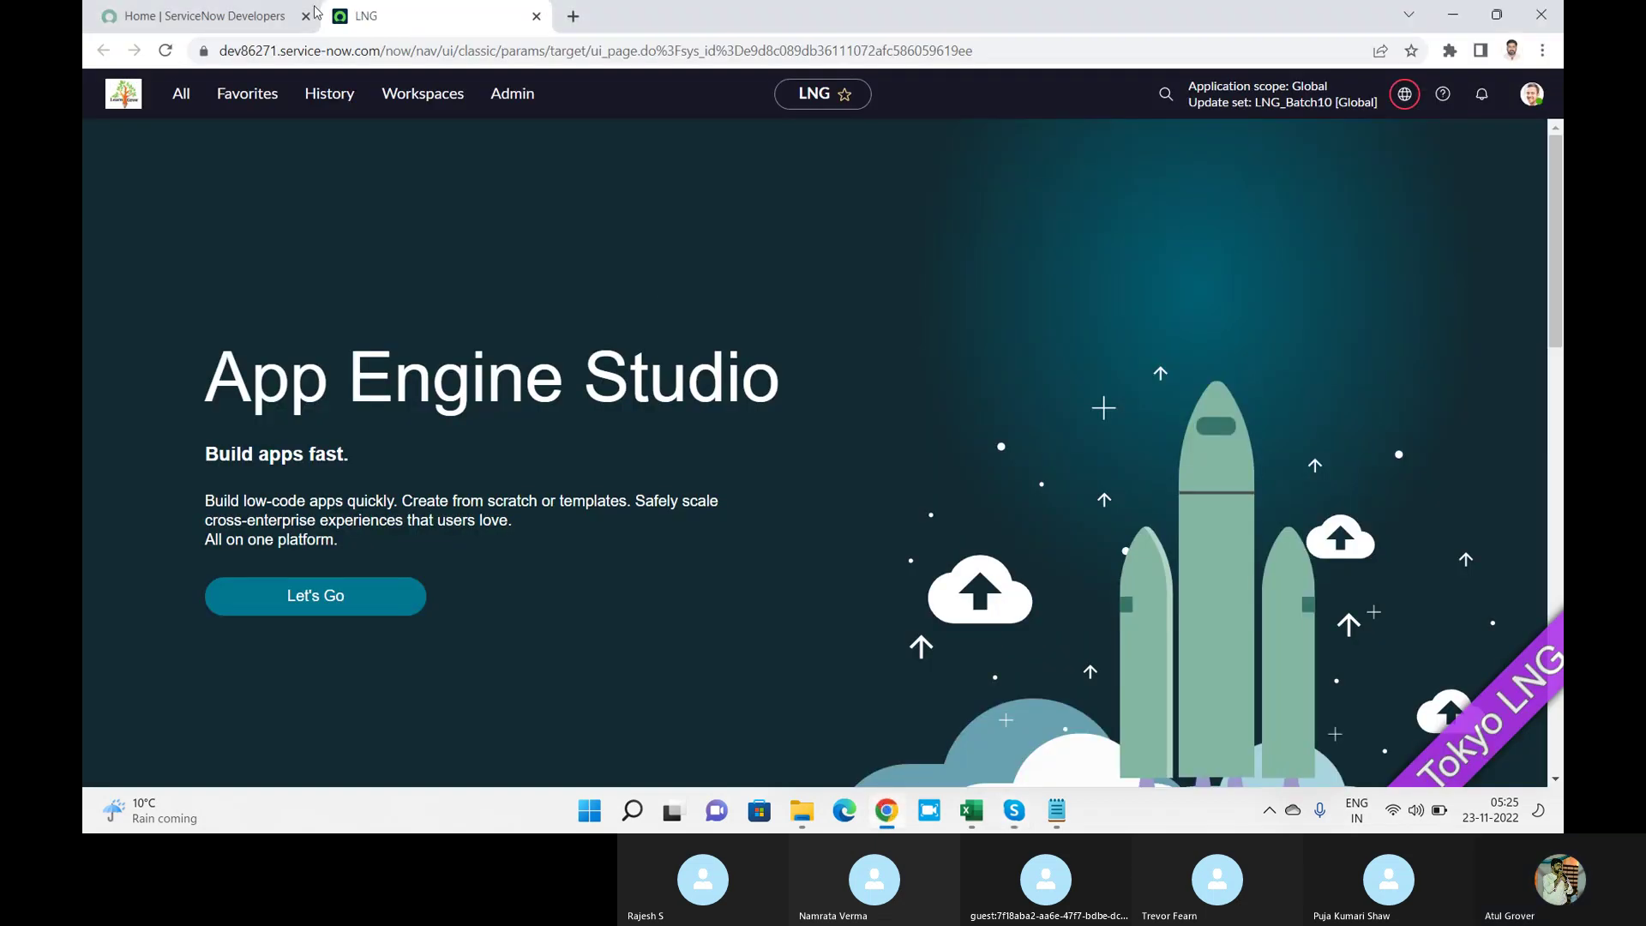
{"action": "left_click", "coordinate": [168, 98]}
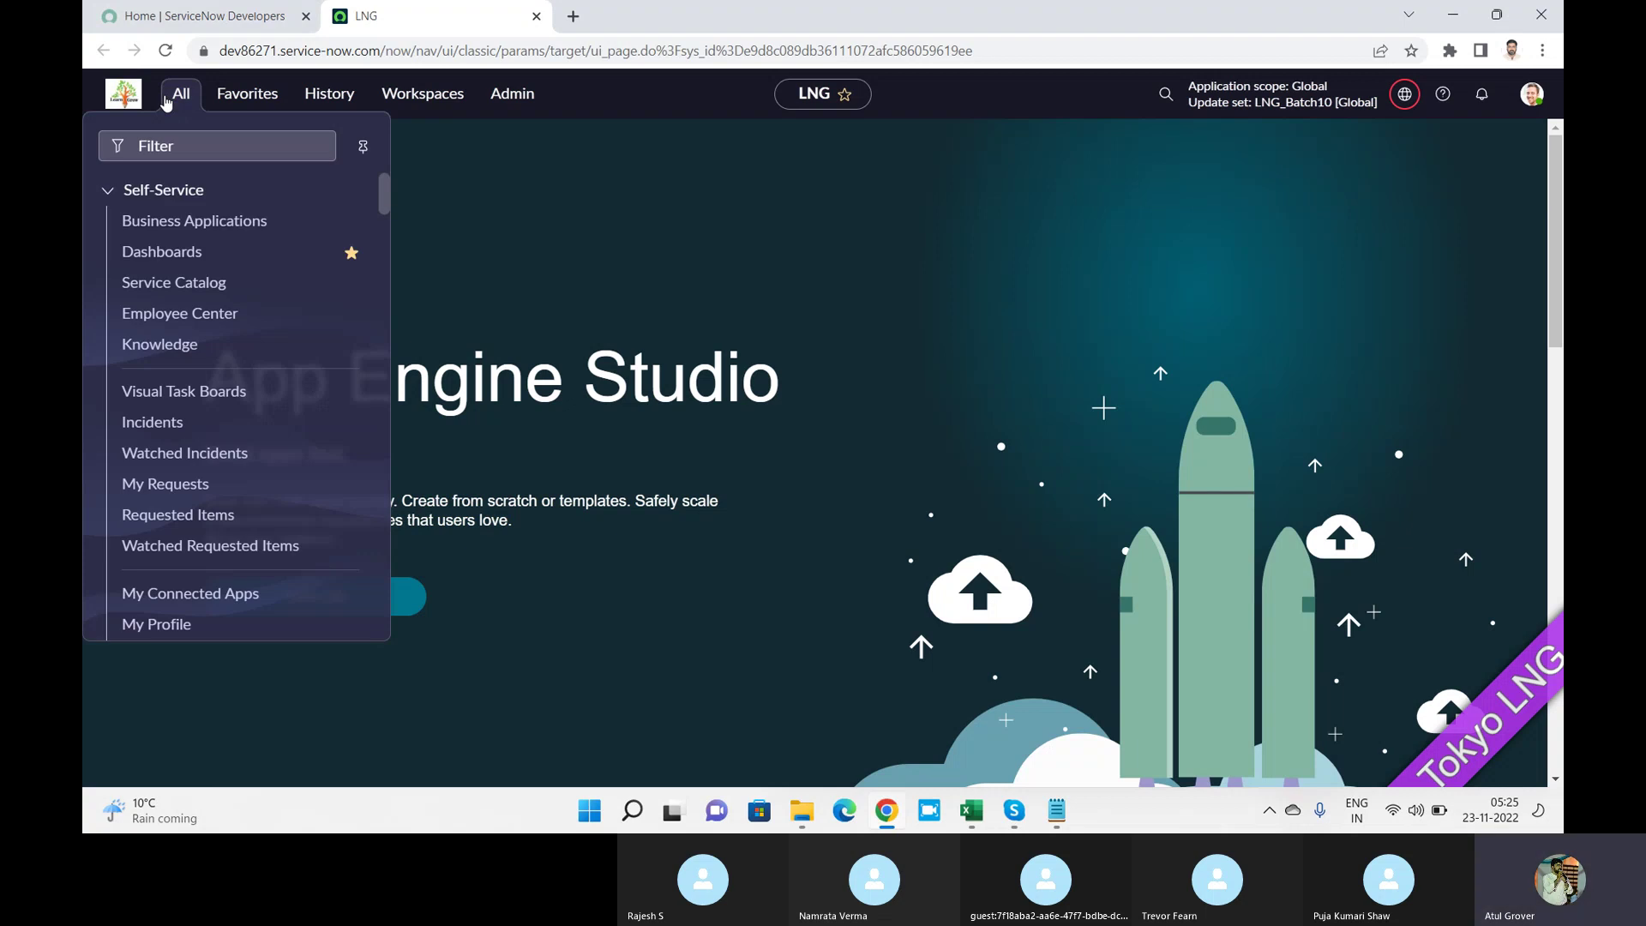
{"action": "left_click", "coordinate": [148, 146]}
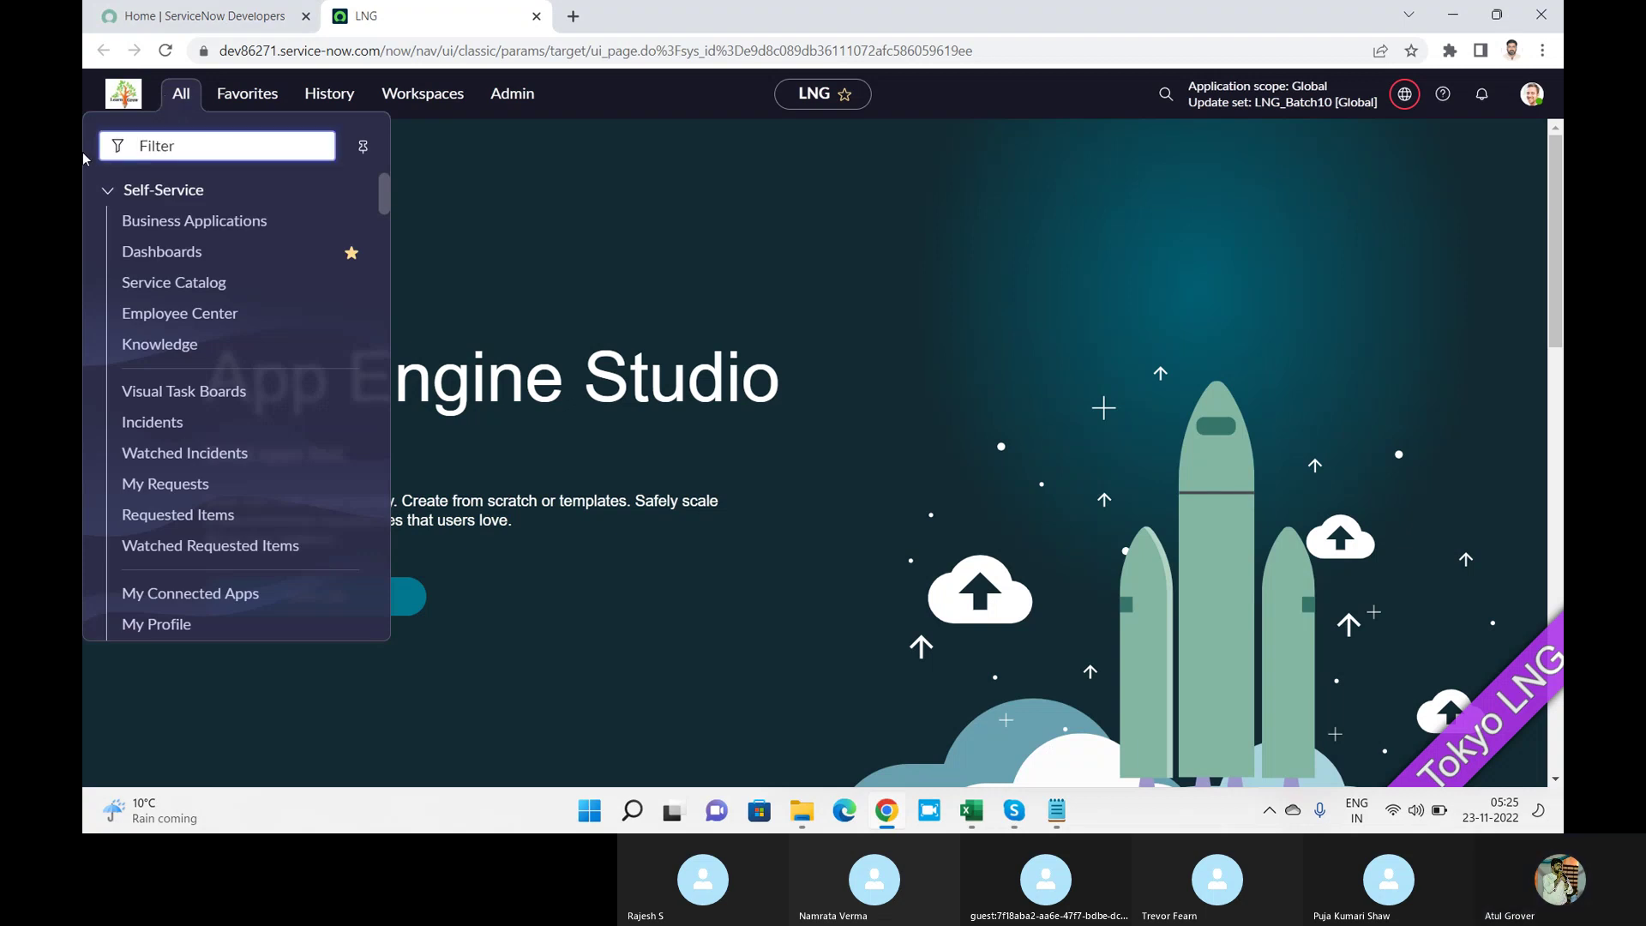
{"action": "type", "text": "SLA"}
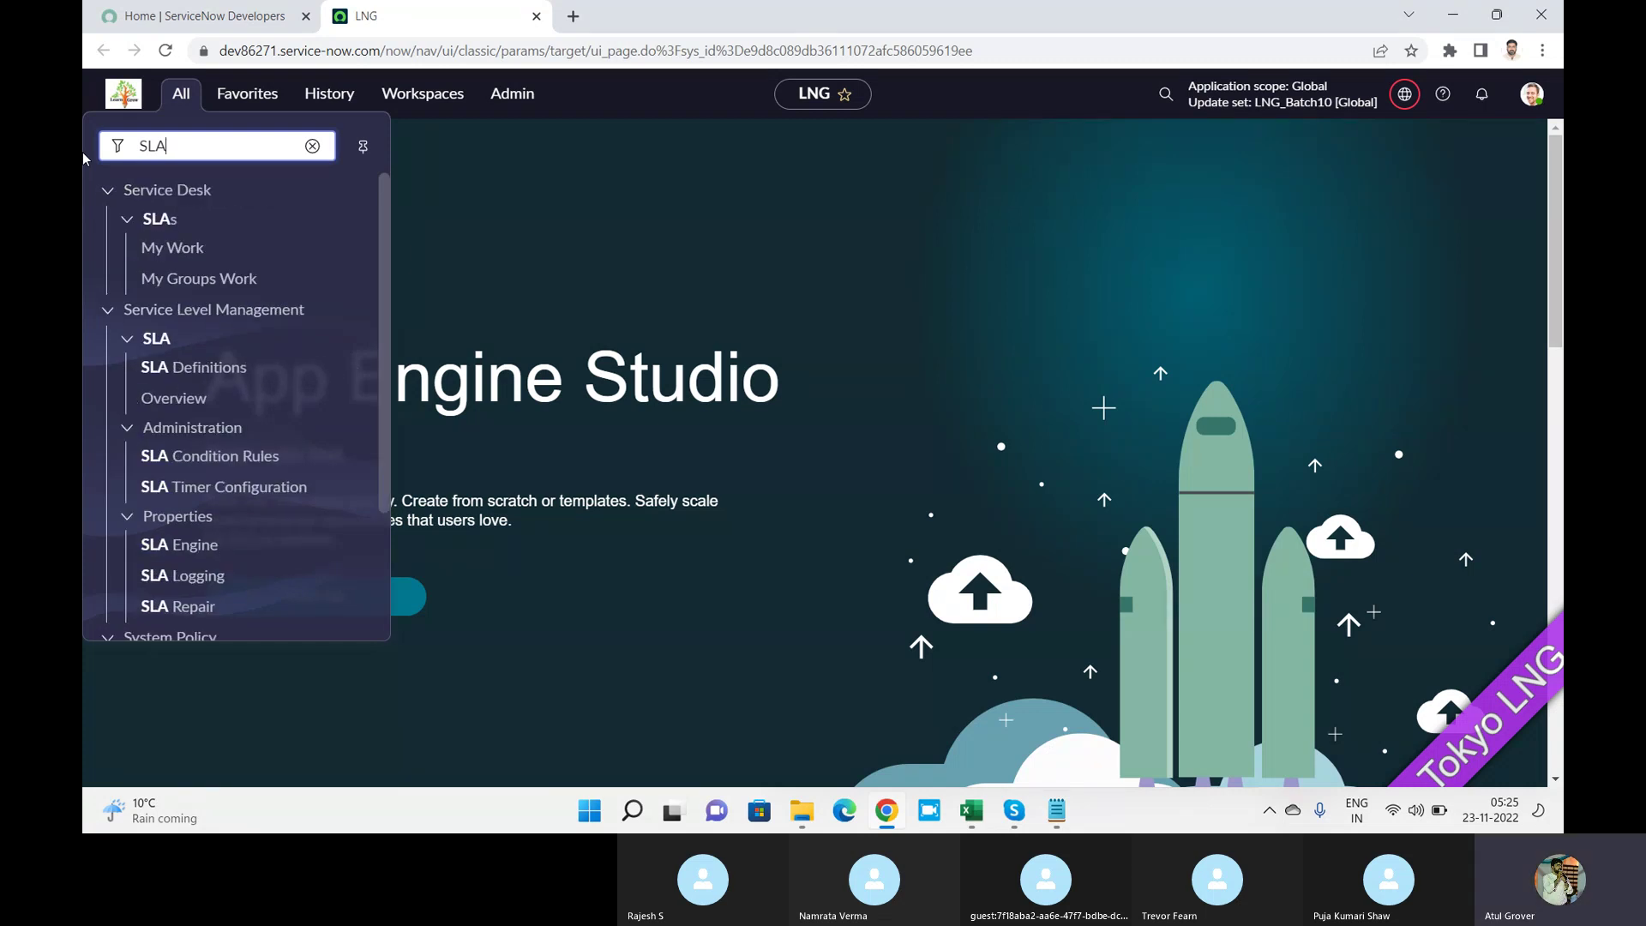
{"action": "key", "text": "BackSpace"}
{"action": "key", "text": "BackSpace"}
{"action": "key", "text": "BackSpace"}
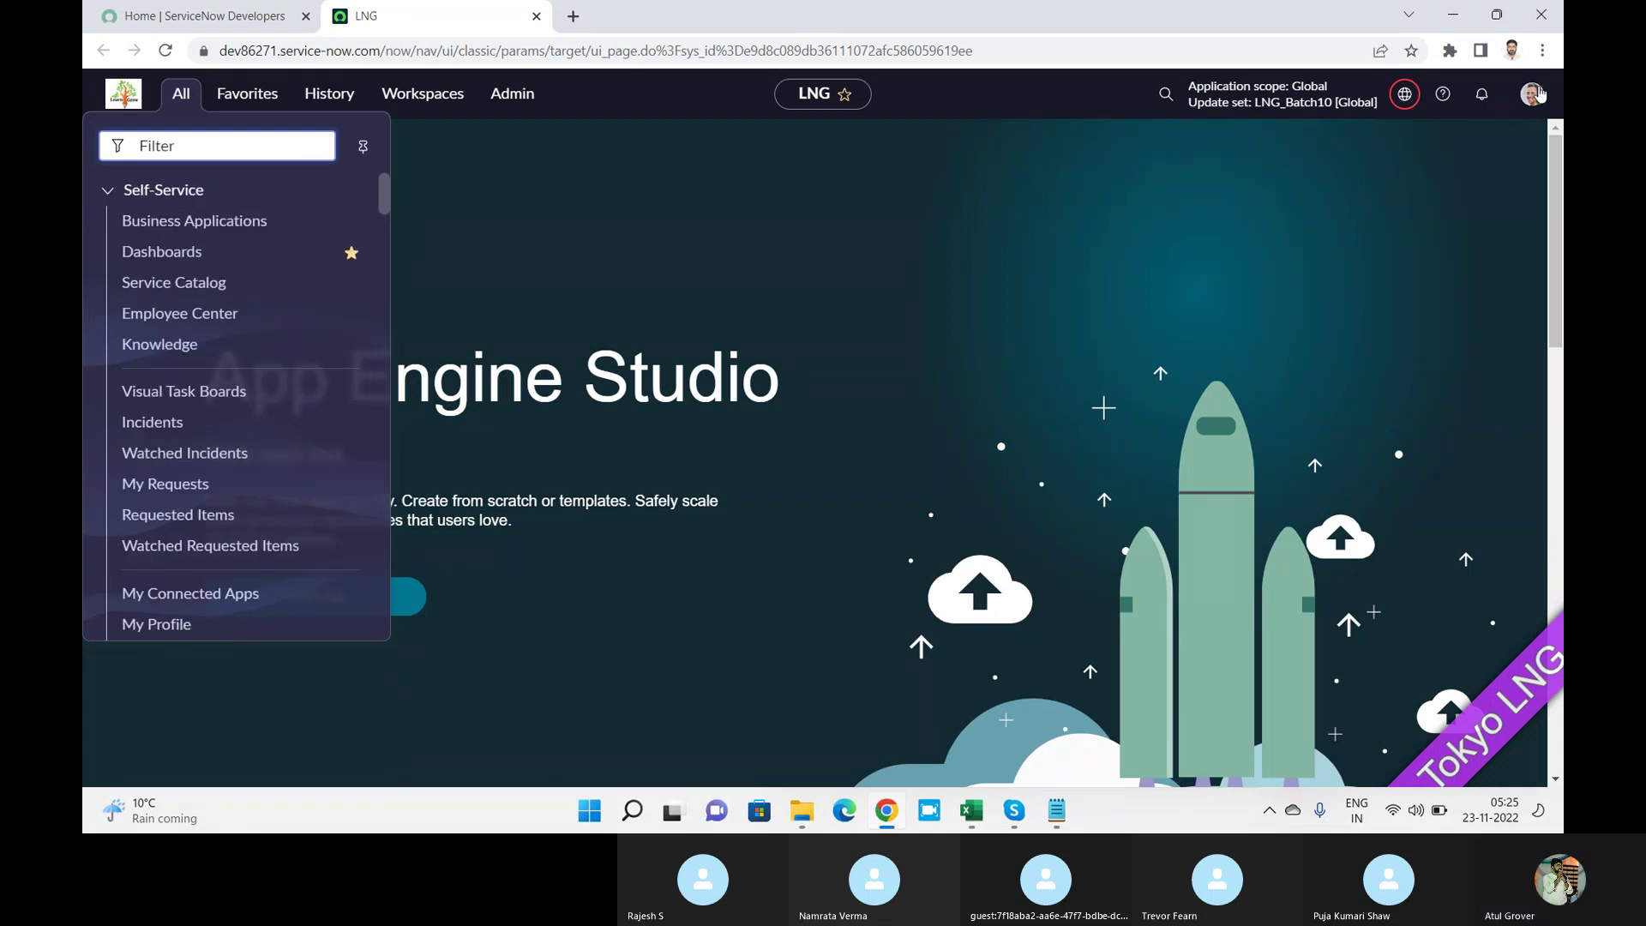
{"action": "left_click", "coordinate": [1529, 96]}
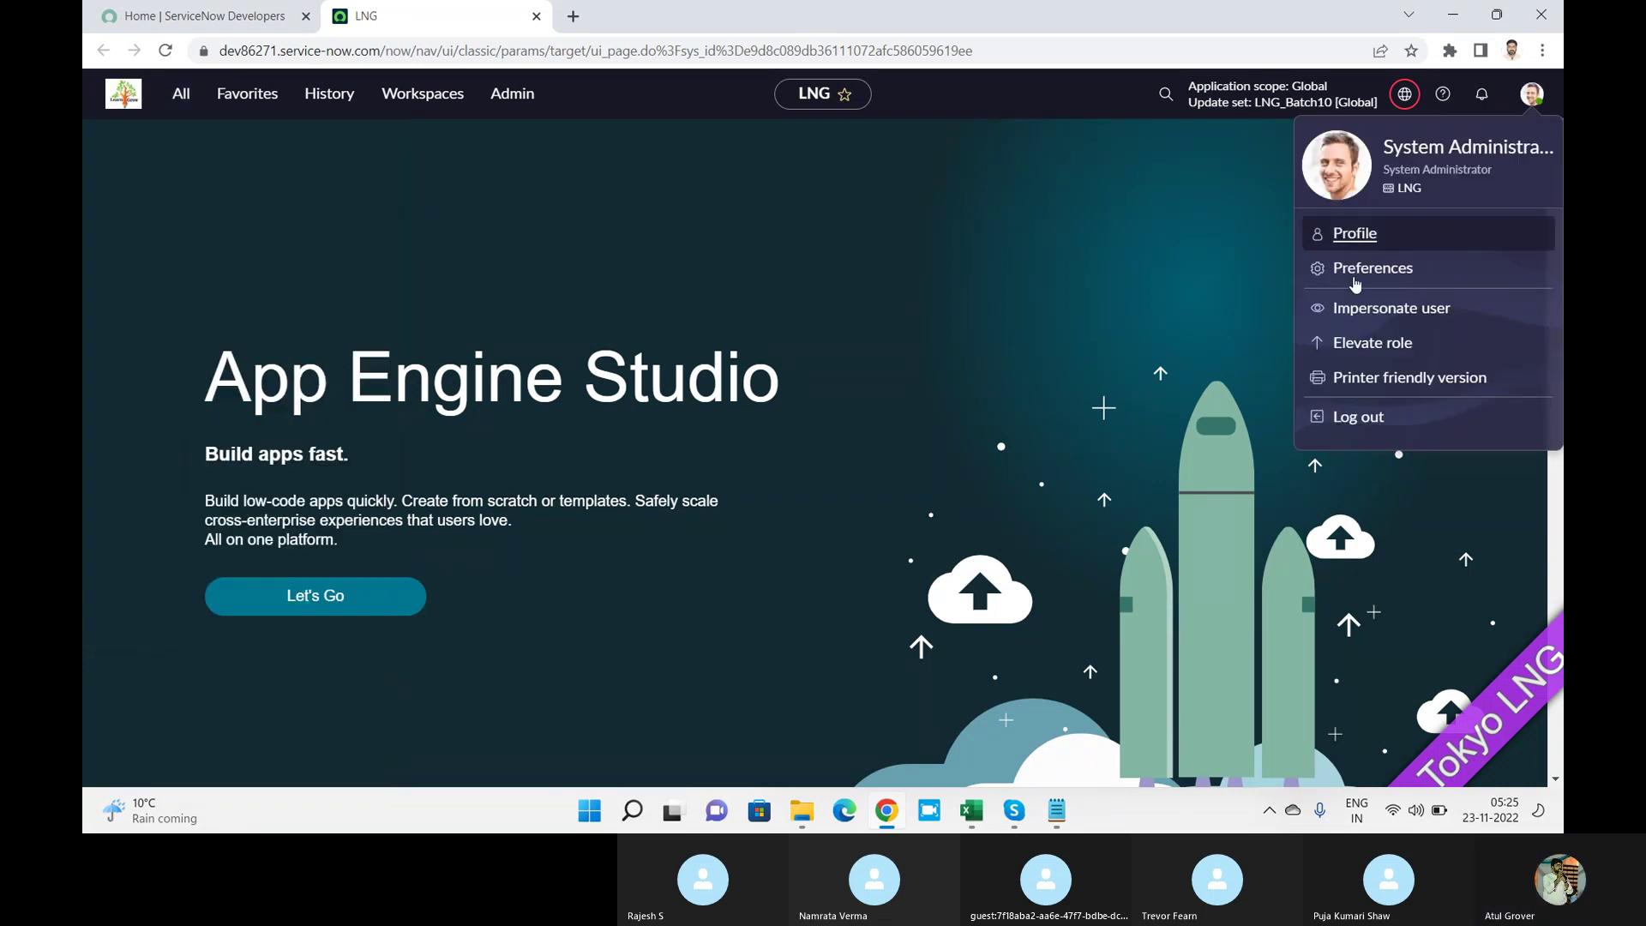
{"action": "left_click", "coordinate": [1345, 418]}
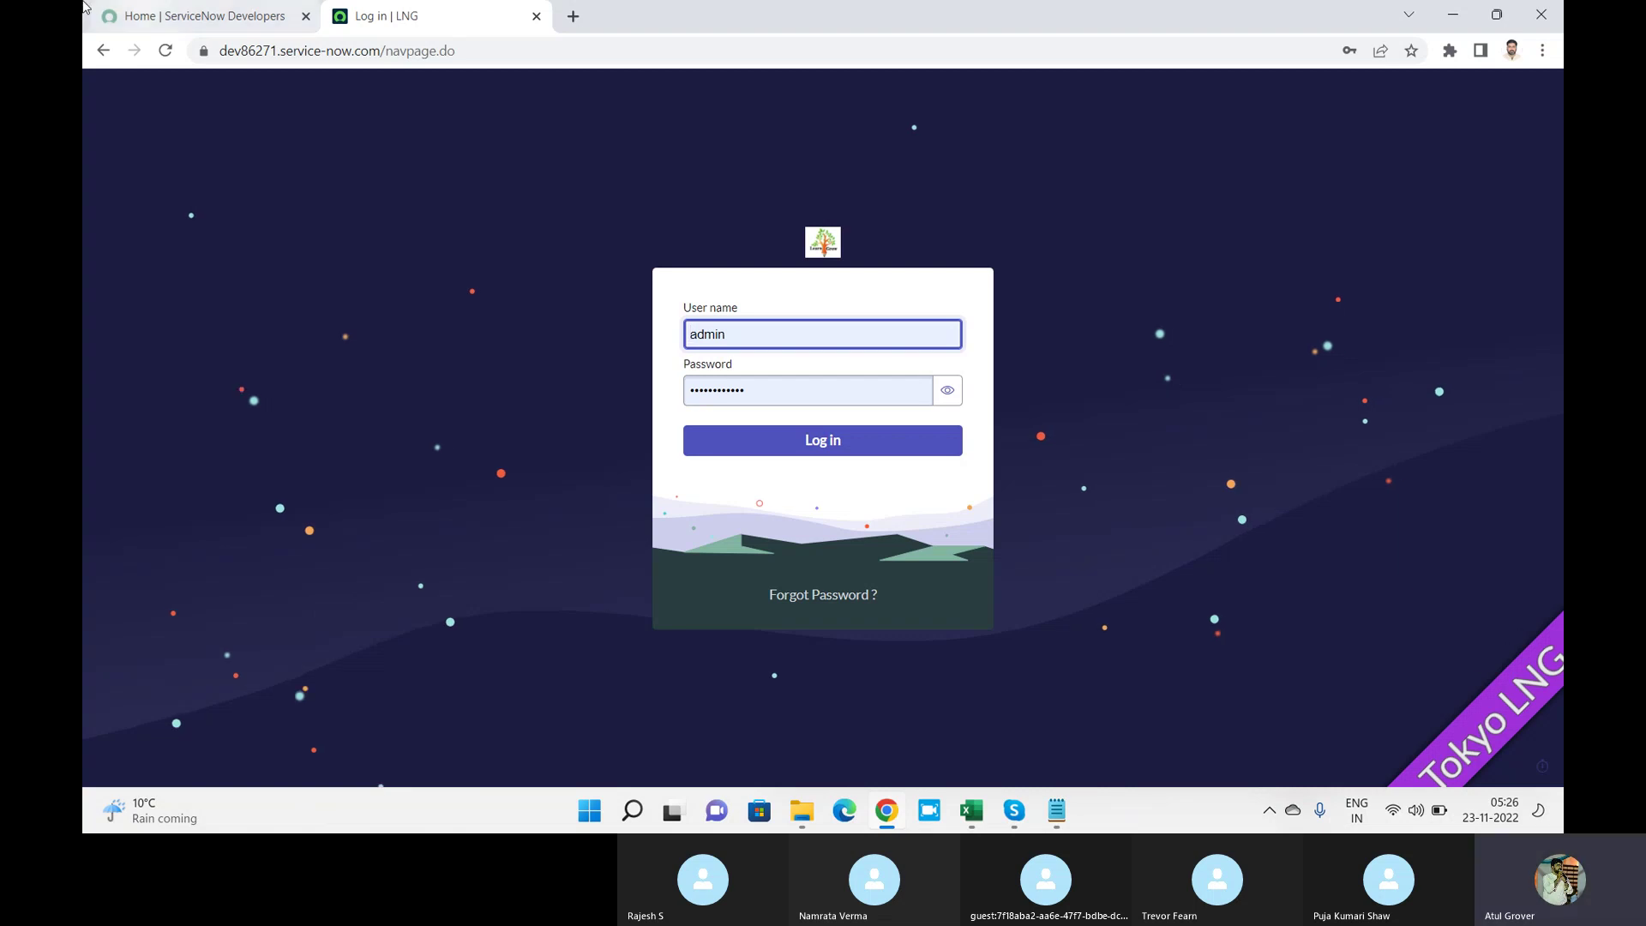
Launch the developer instance from the developer home page and close the leftover login tab.
{"action": "left_click", "coordinate": [174, 6]}
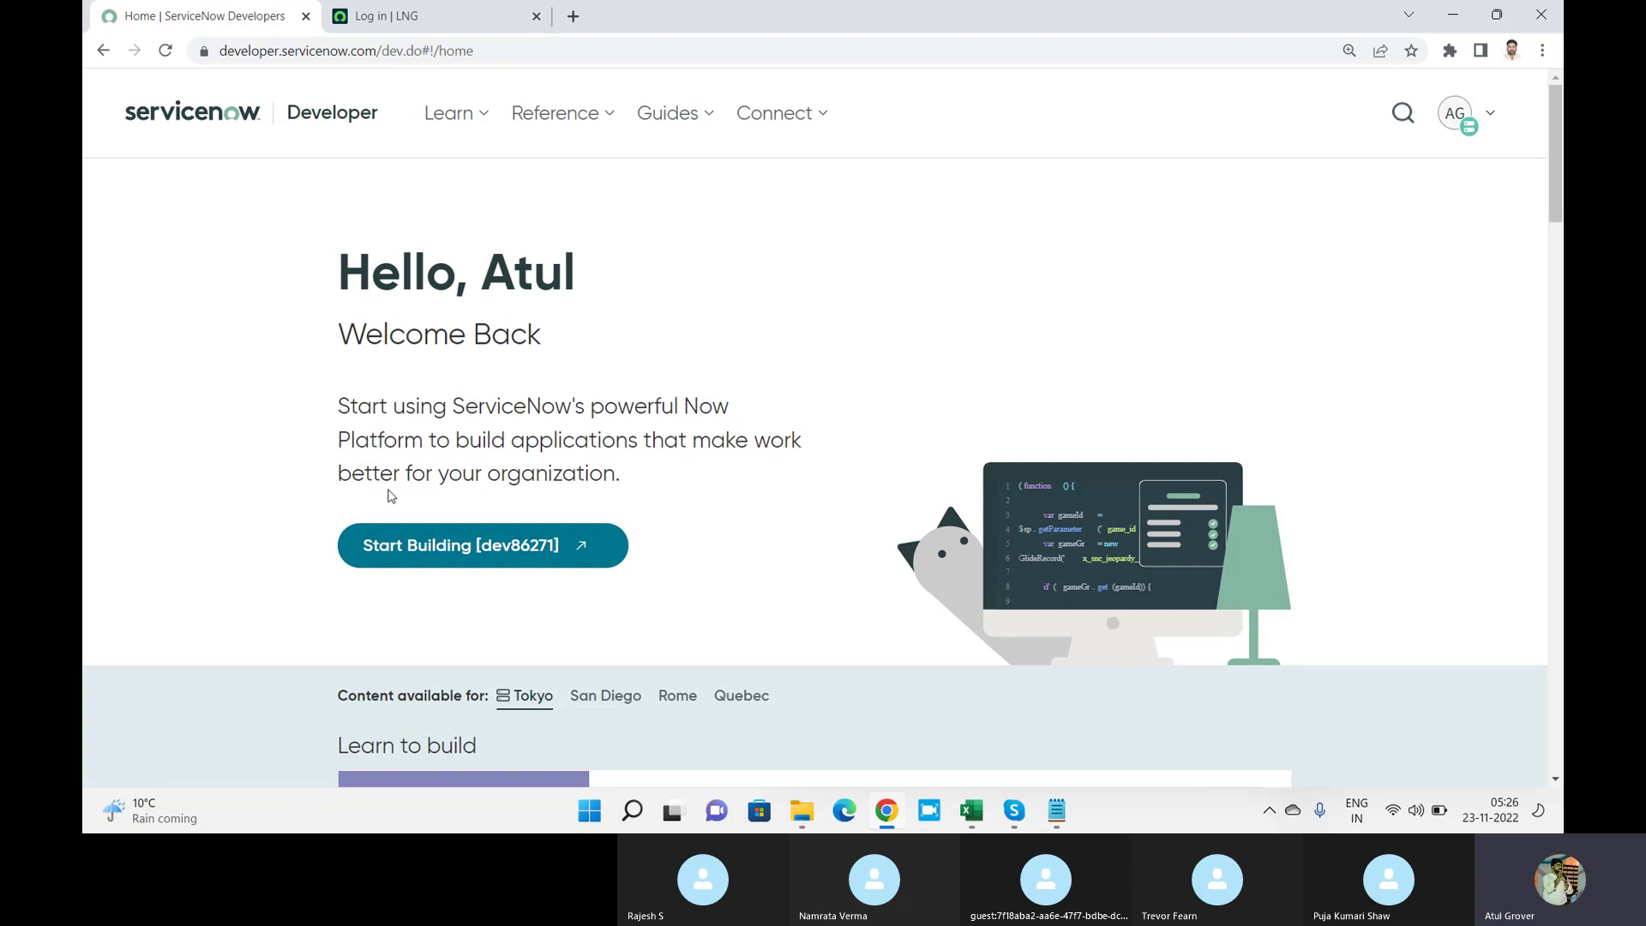
{"action": "left_click", "coordinate": [495, 549]}
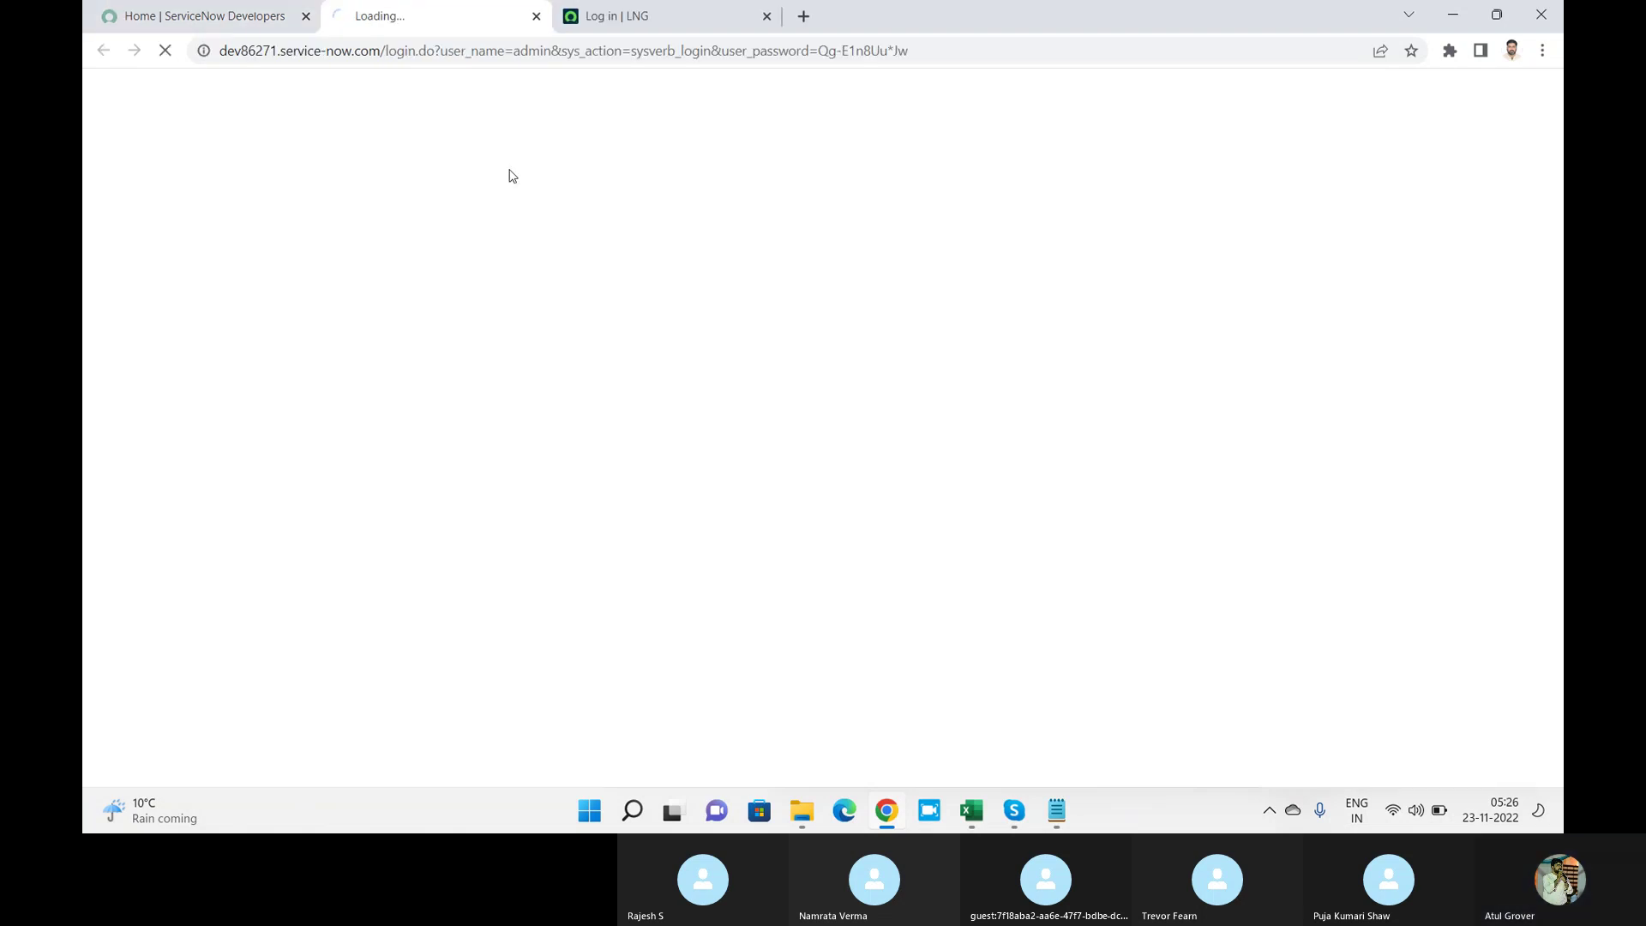
{"action": "left_click", "coordinate": [768, 17]}
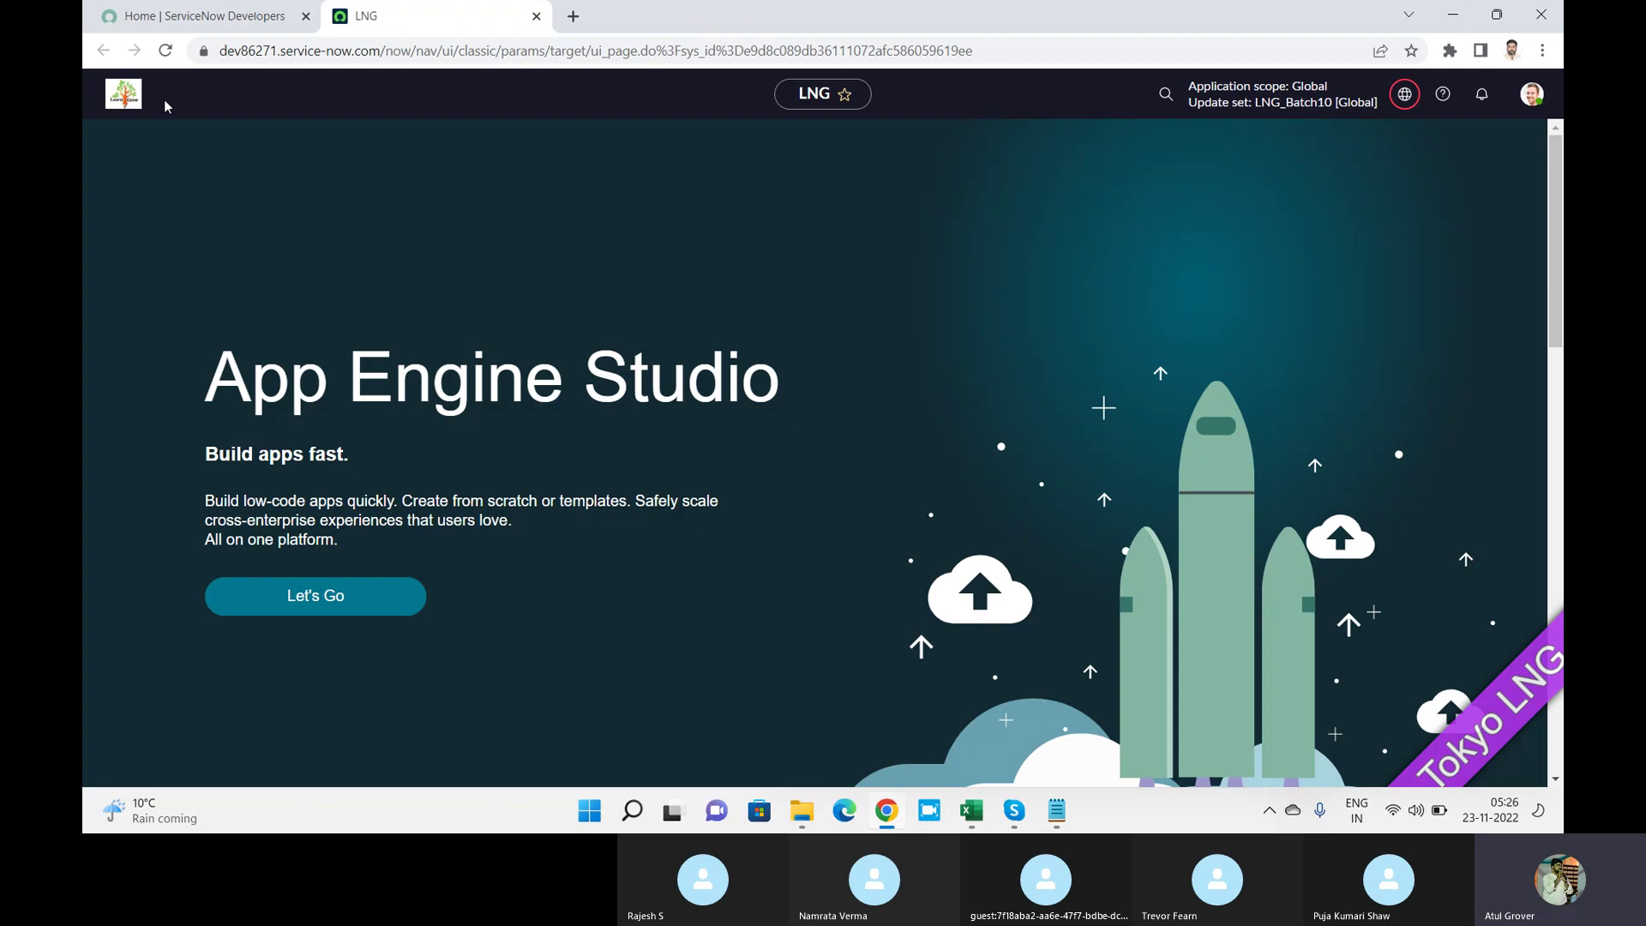
Filter the navigator for SLA and open the SLA Definitions list under Service Level Management.
{"action": "left_click", "coordinate": [166, 104]}
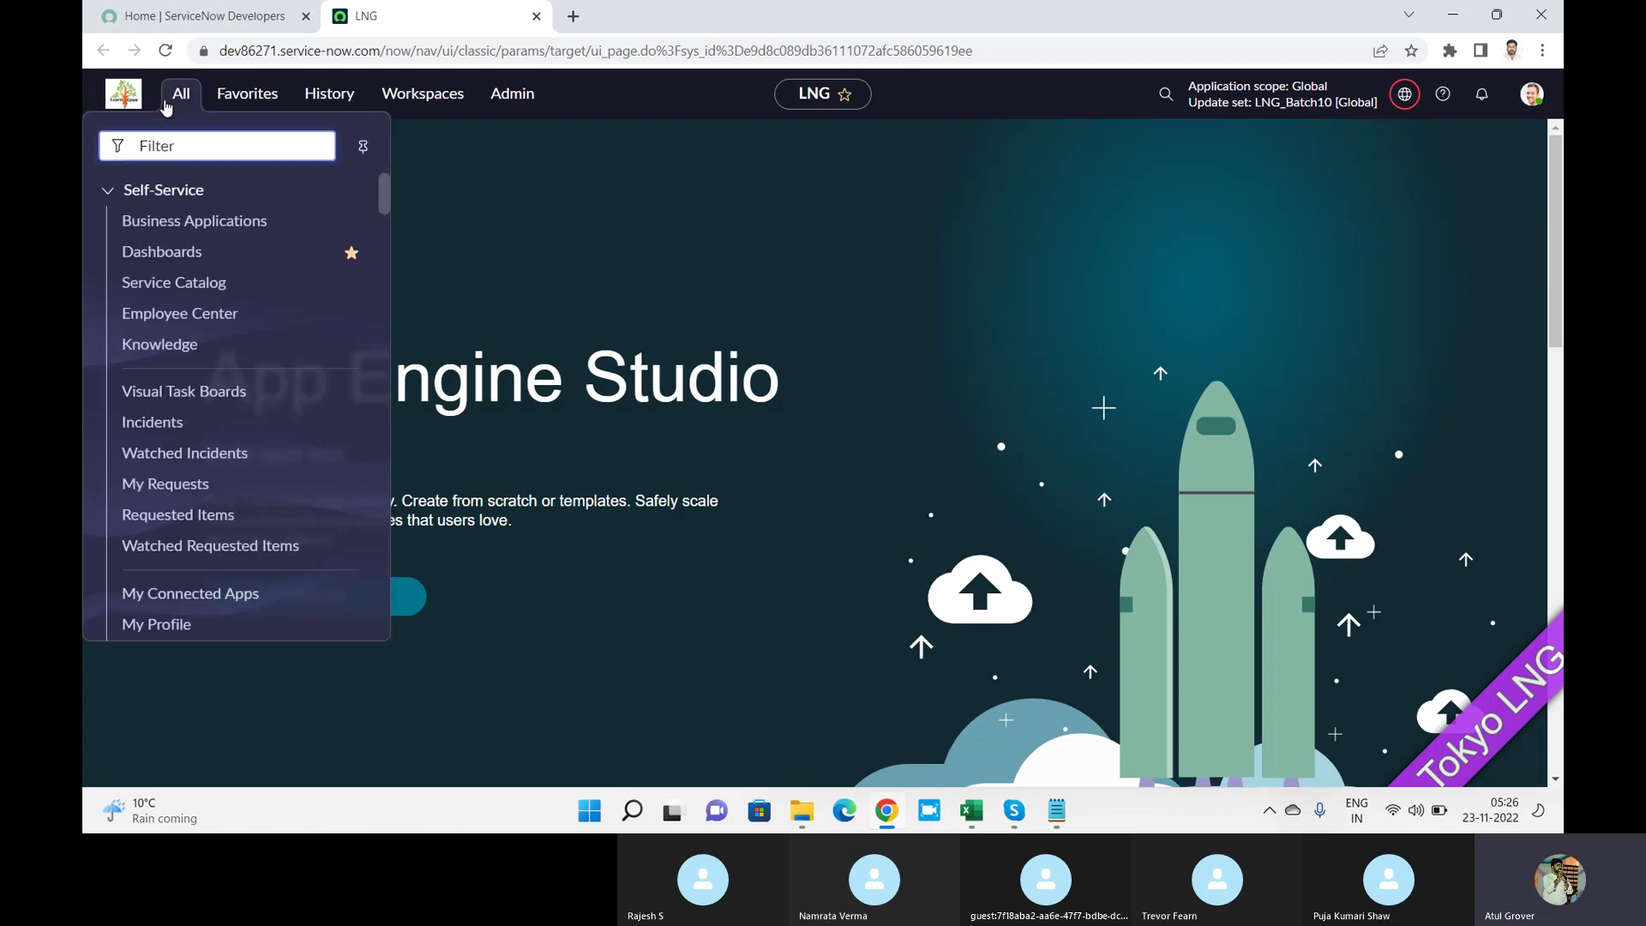
{"action": "type", "text": "SLA"}
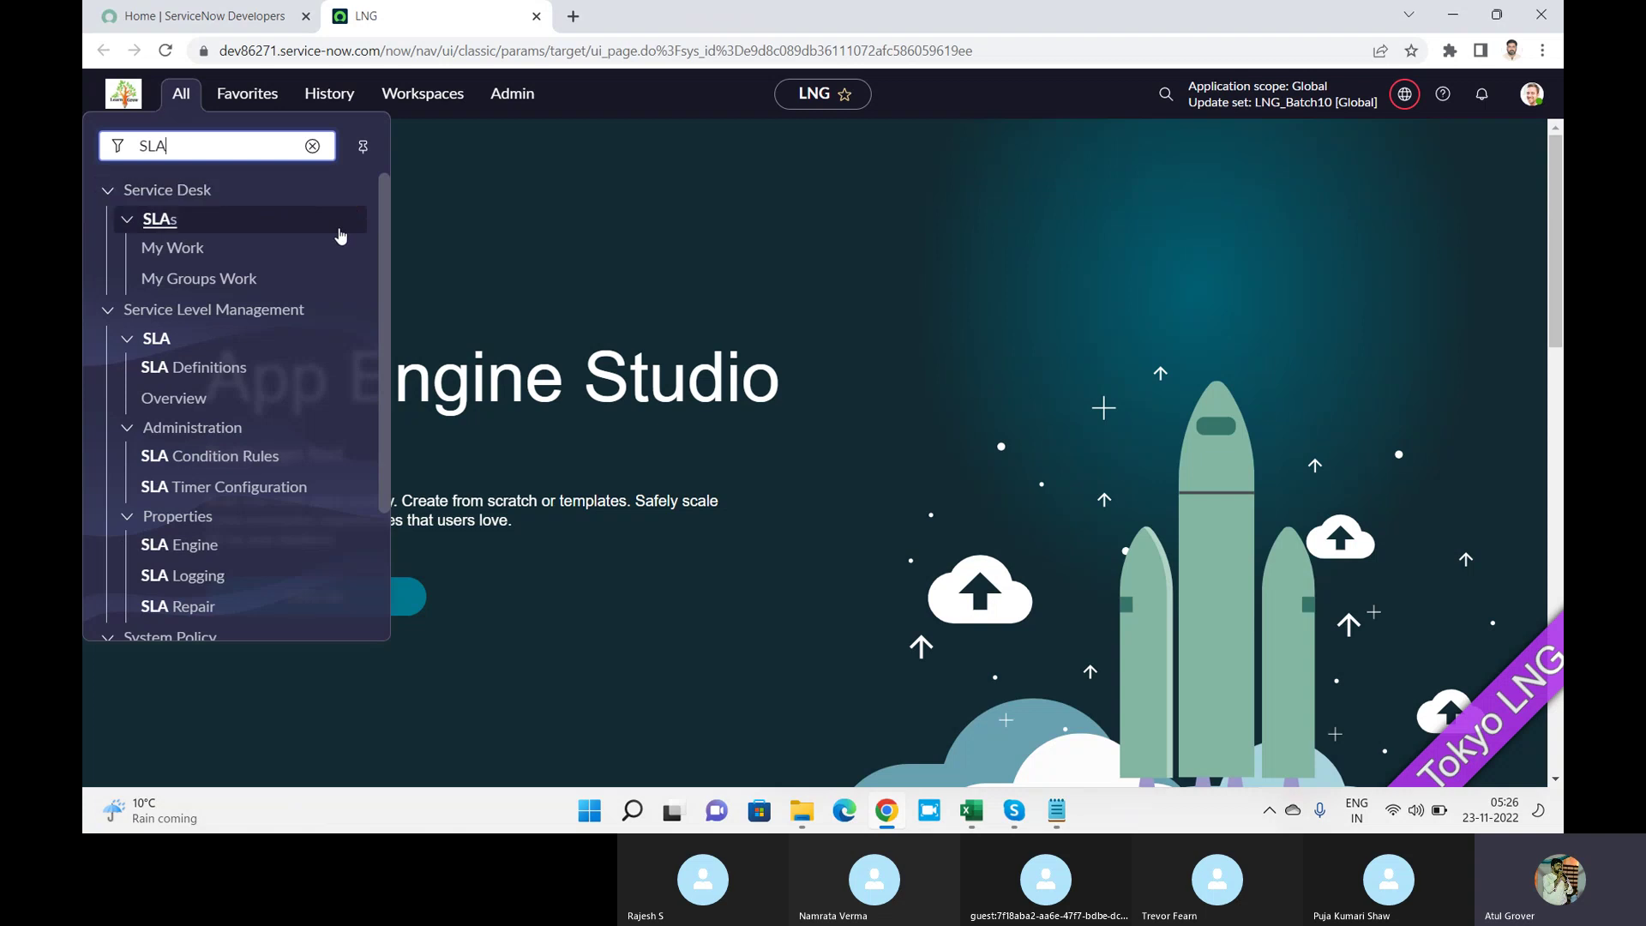
{"action": "left_click_drag", "start_coordinate": [388, 224], "coordinate": [388, 312]}
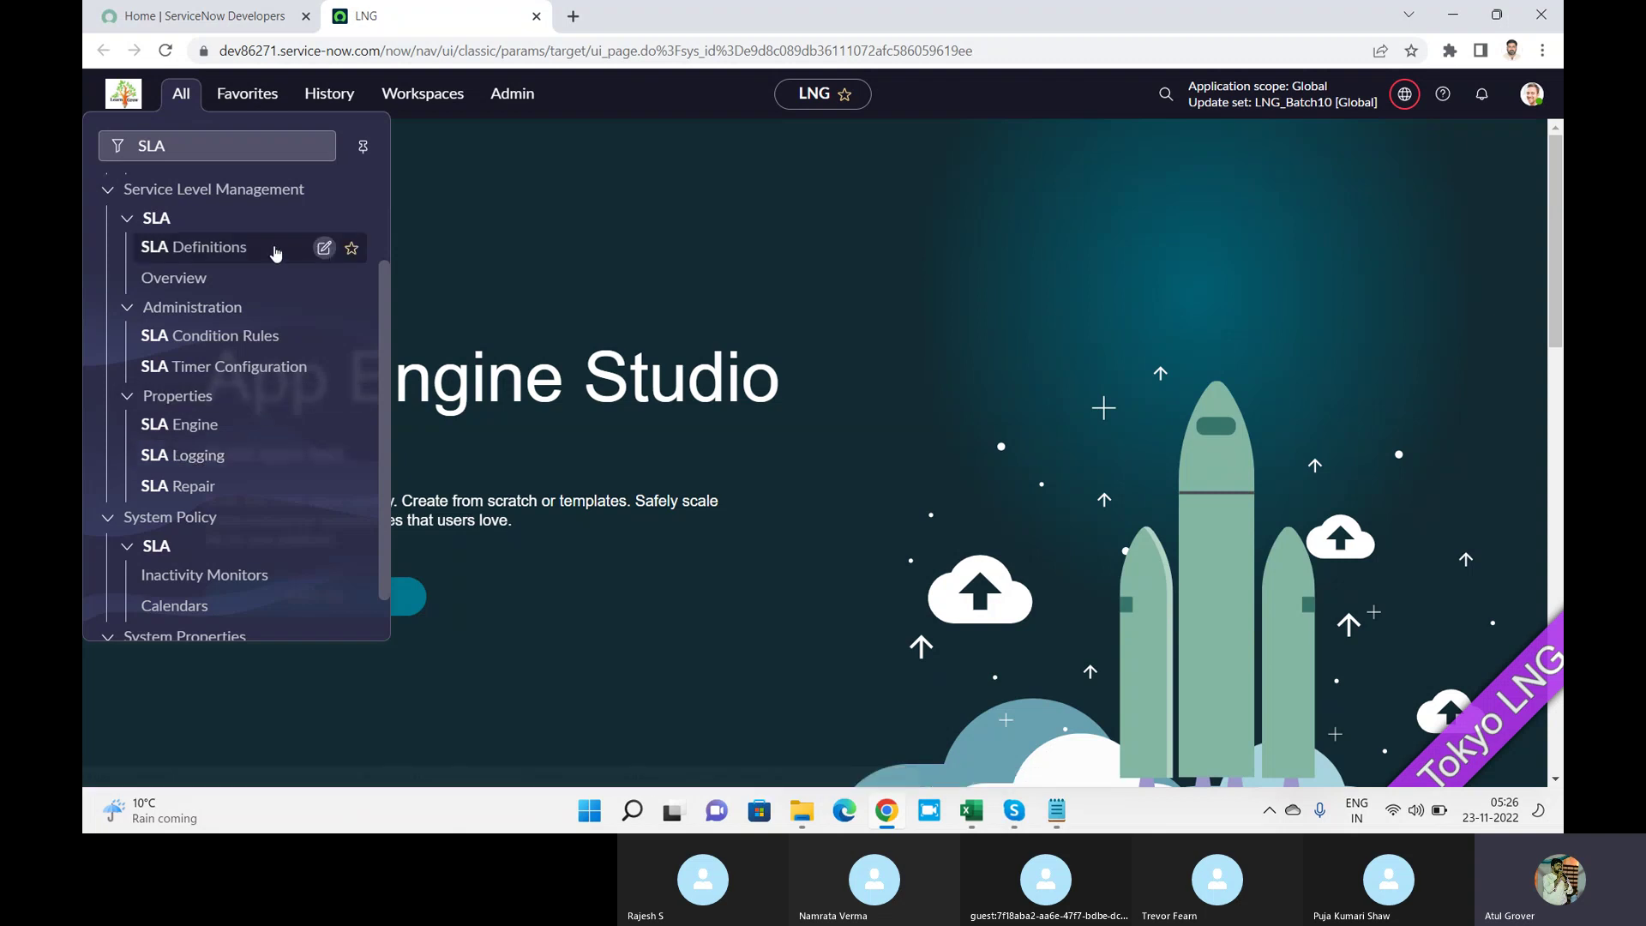
{"action": "left_click", "coordinate": [216, 249]}
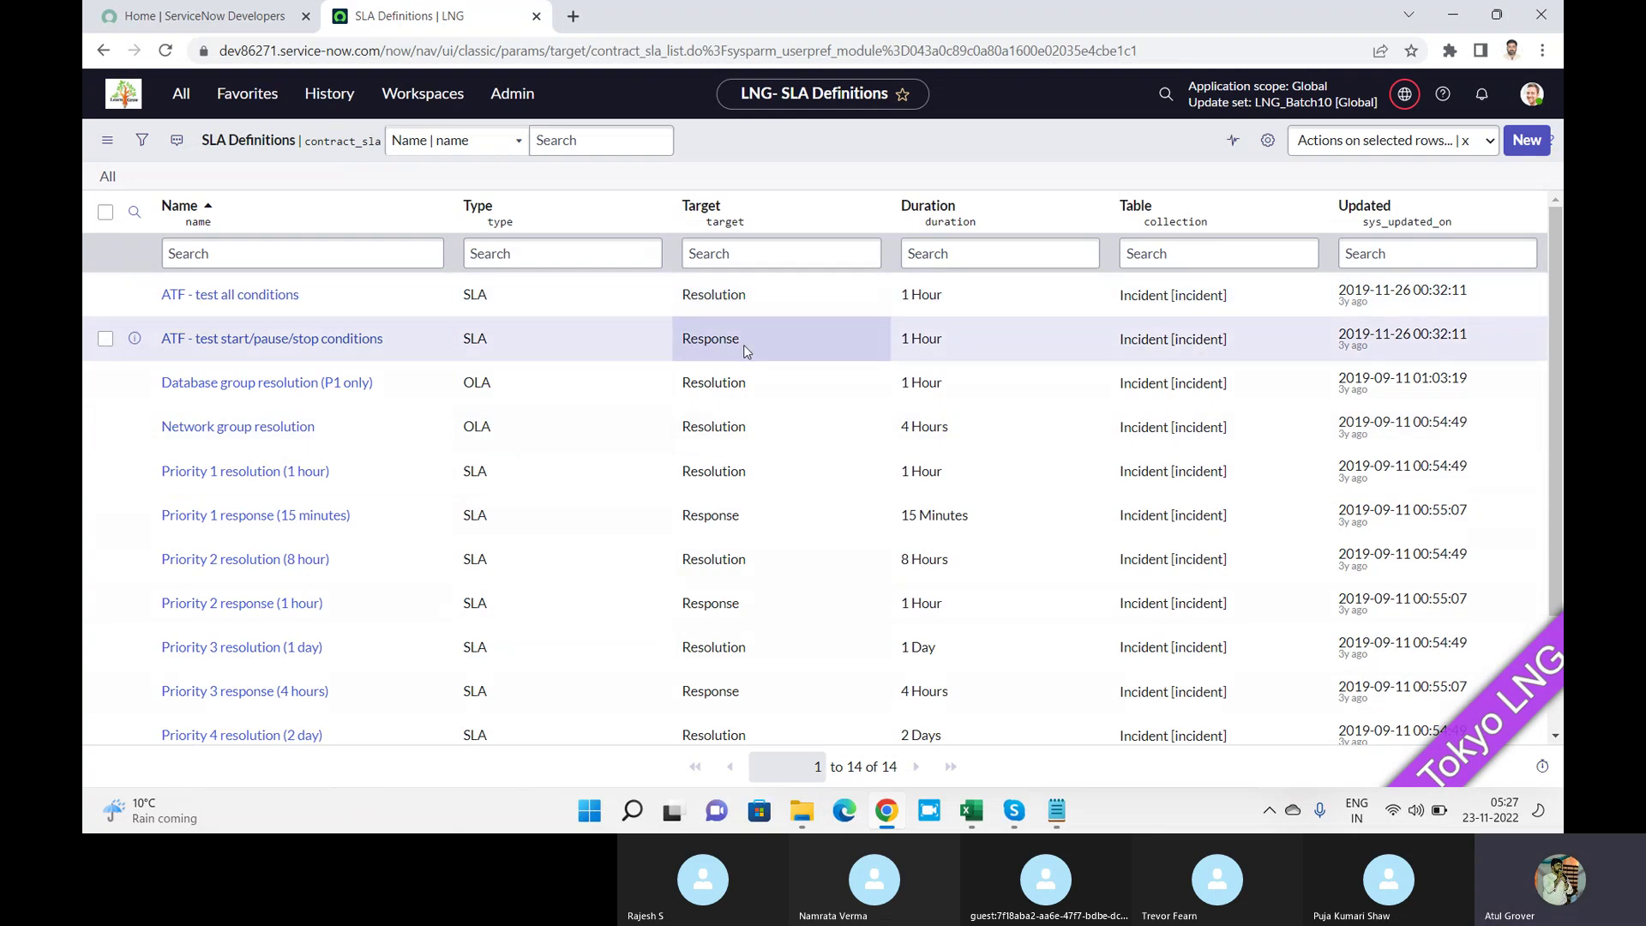
{"action": "left_click", "coordinate": [573, 16]}
Open a new incident form with caller System Administrator and subcategory Antivirus.
{"action": "type", "text": "dev86271.service-now.com"}
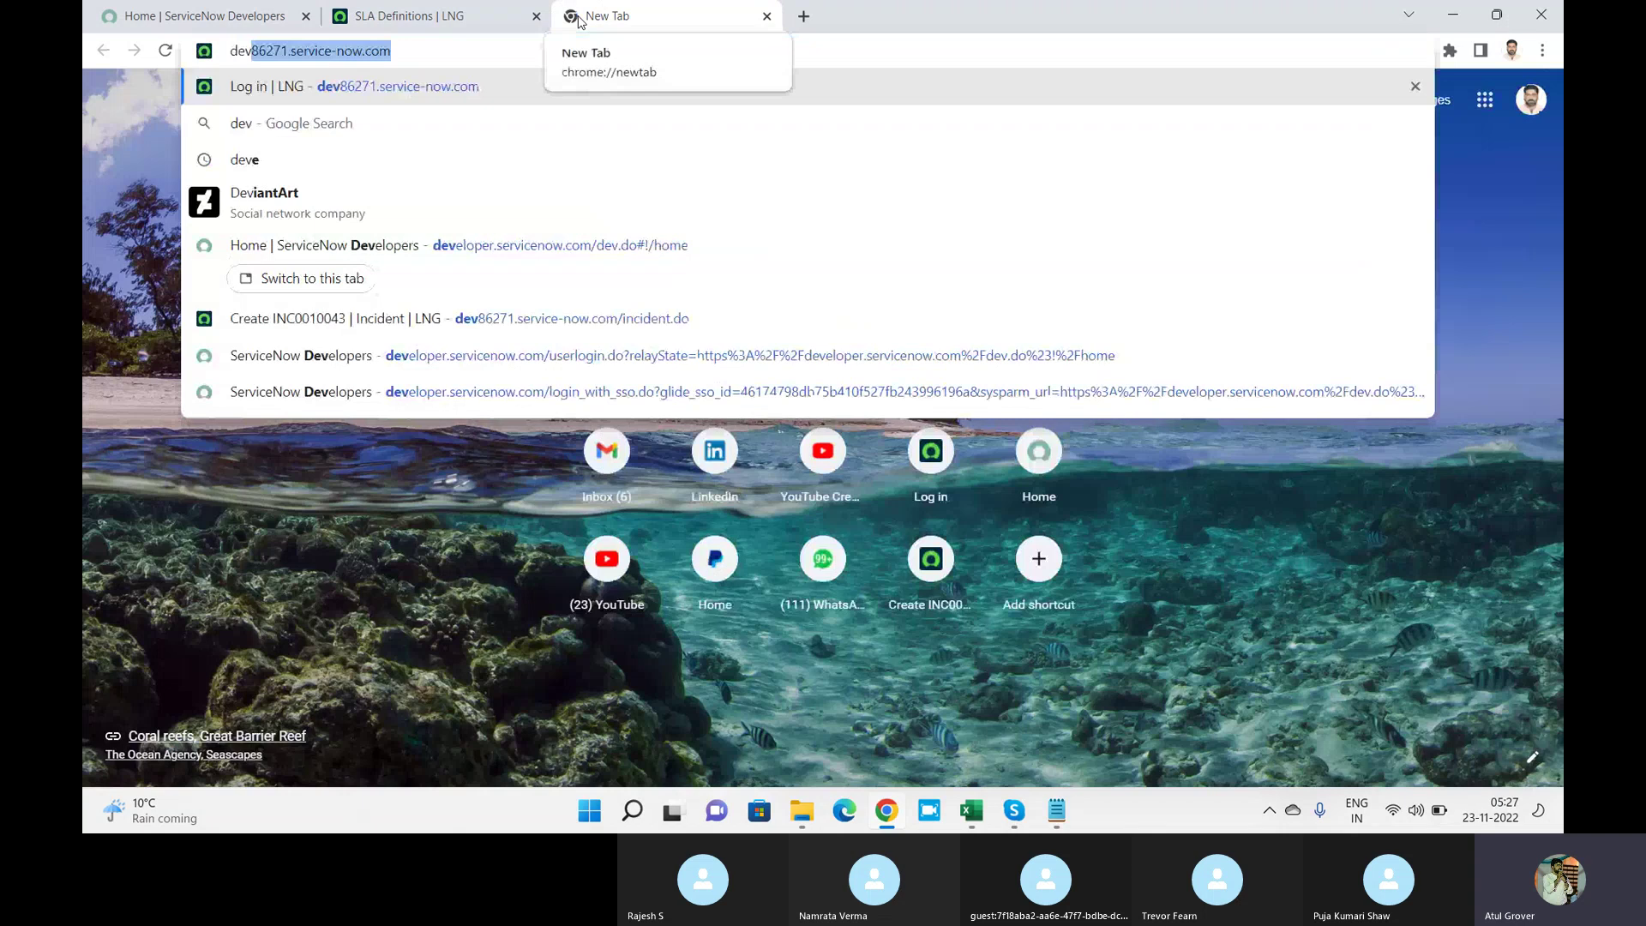
{"action": "type", "text": "/in"}
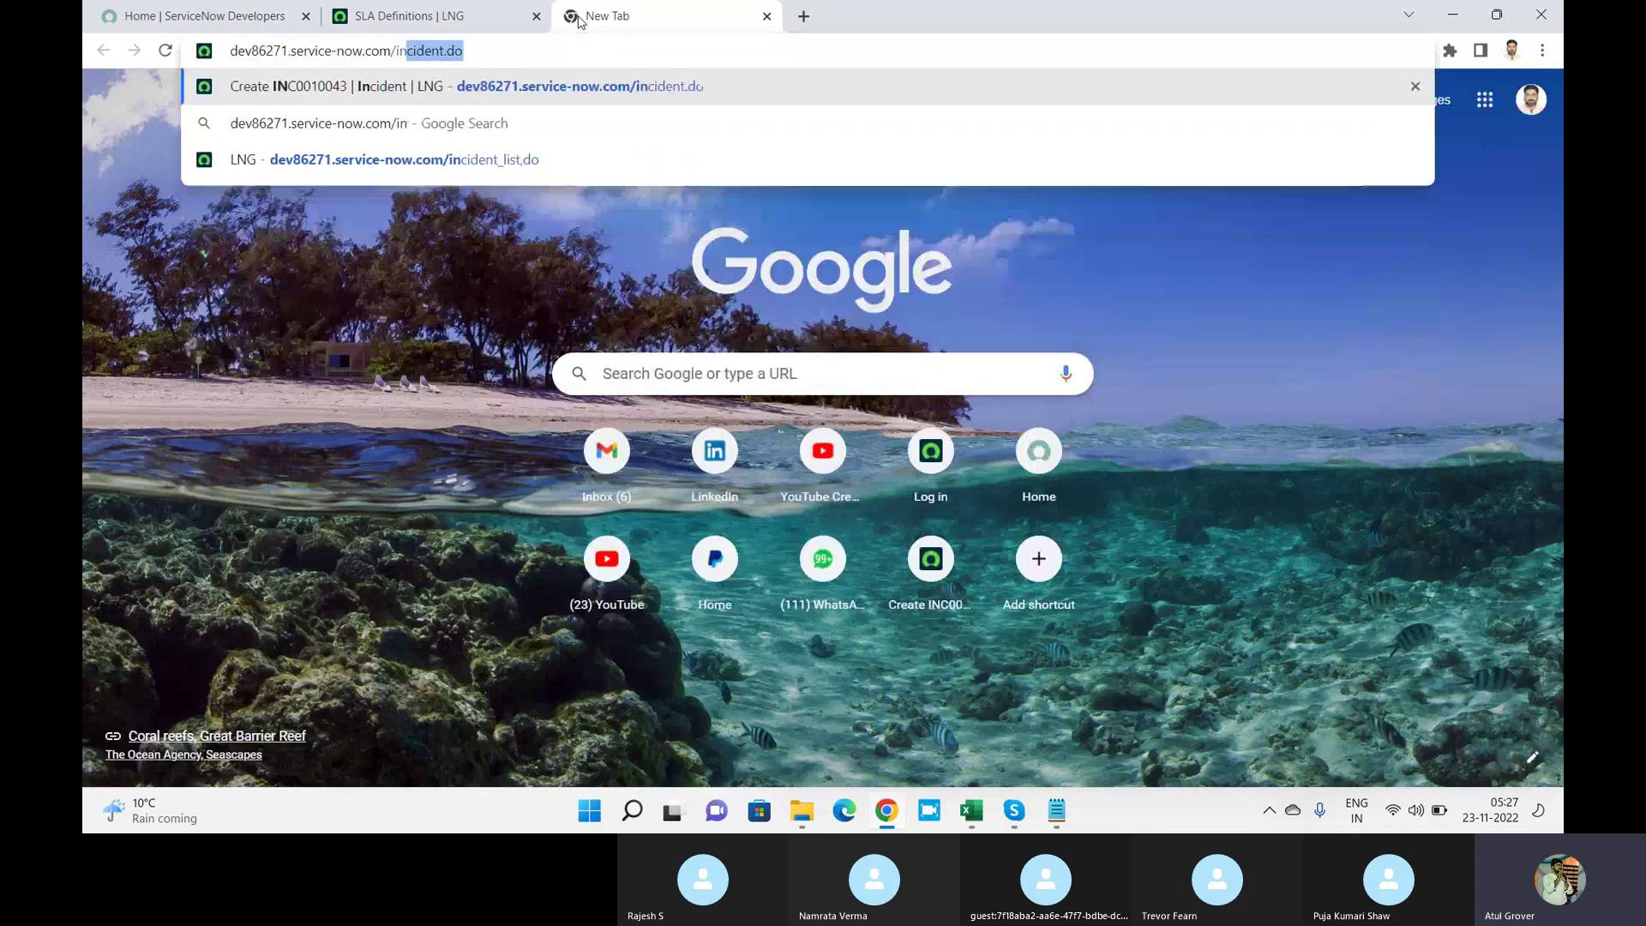
{"action": "key", "text": "Return"}
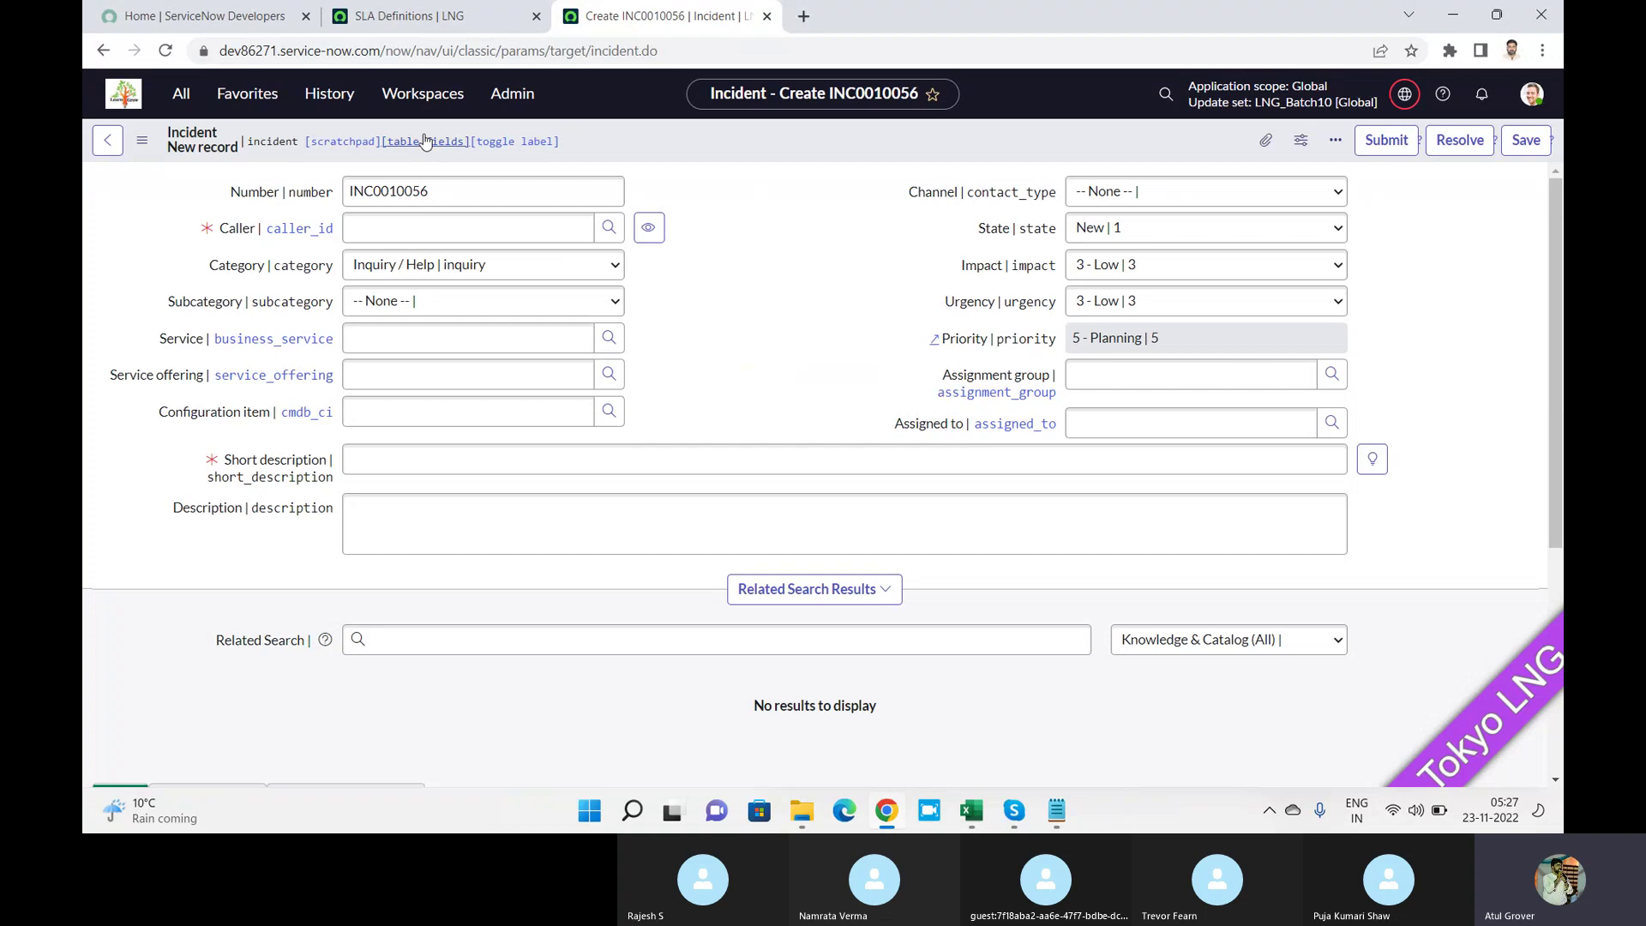
{"action": "left_click", "coordinate": [457, 224]}
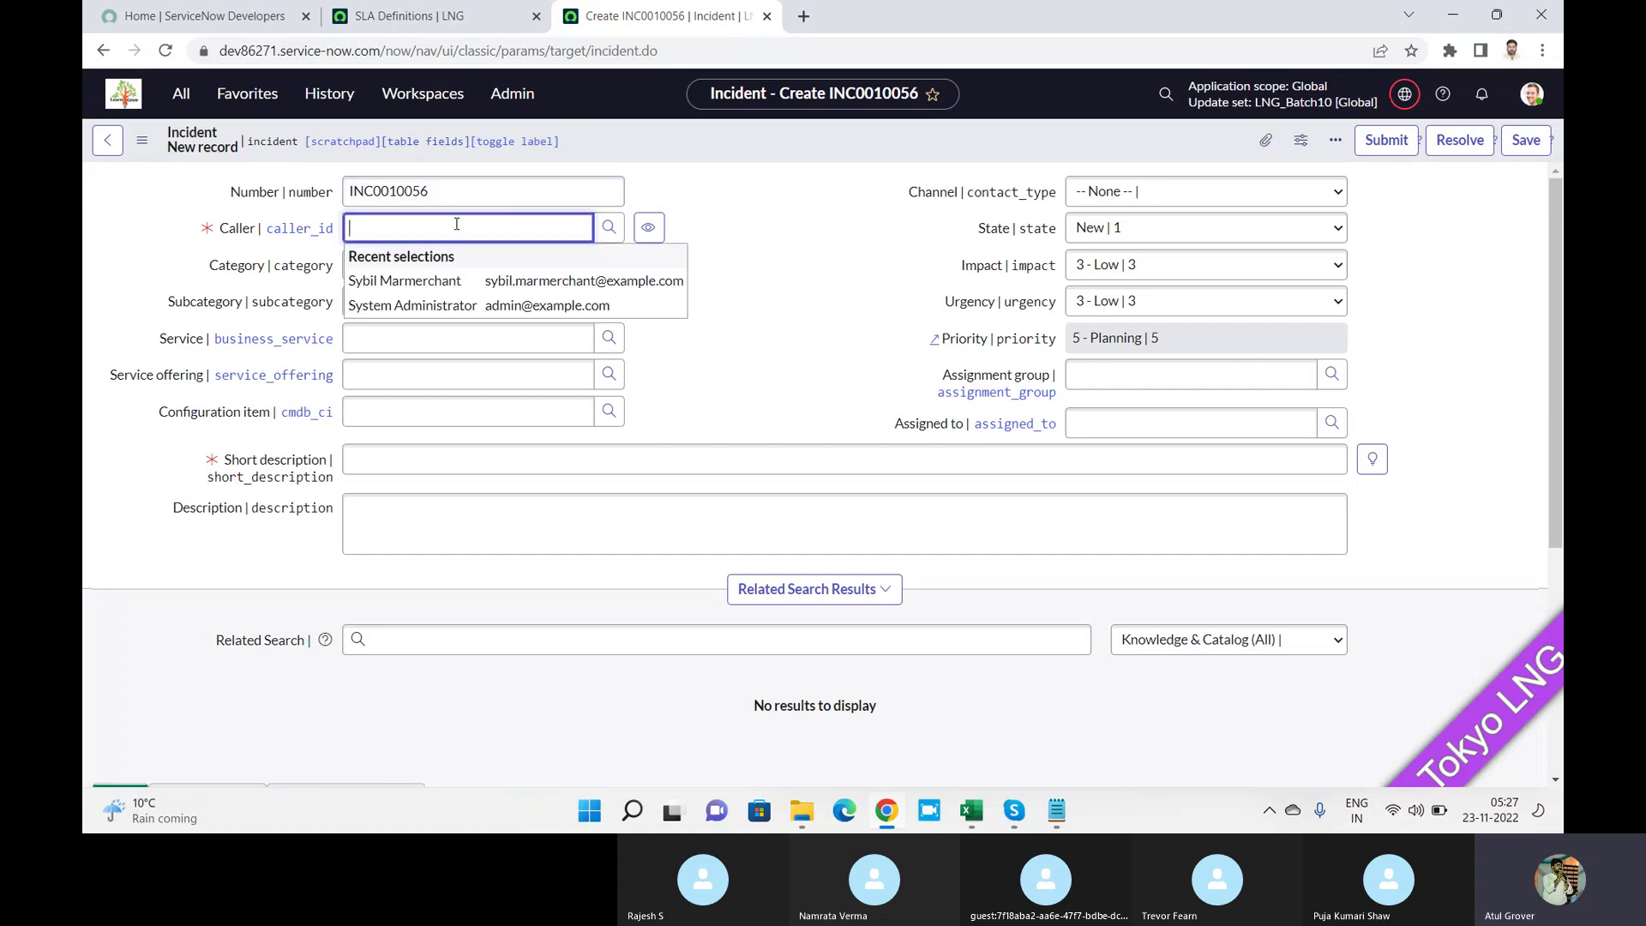
{"action": "left_click", "coordinate": [477, 311]}
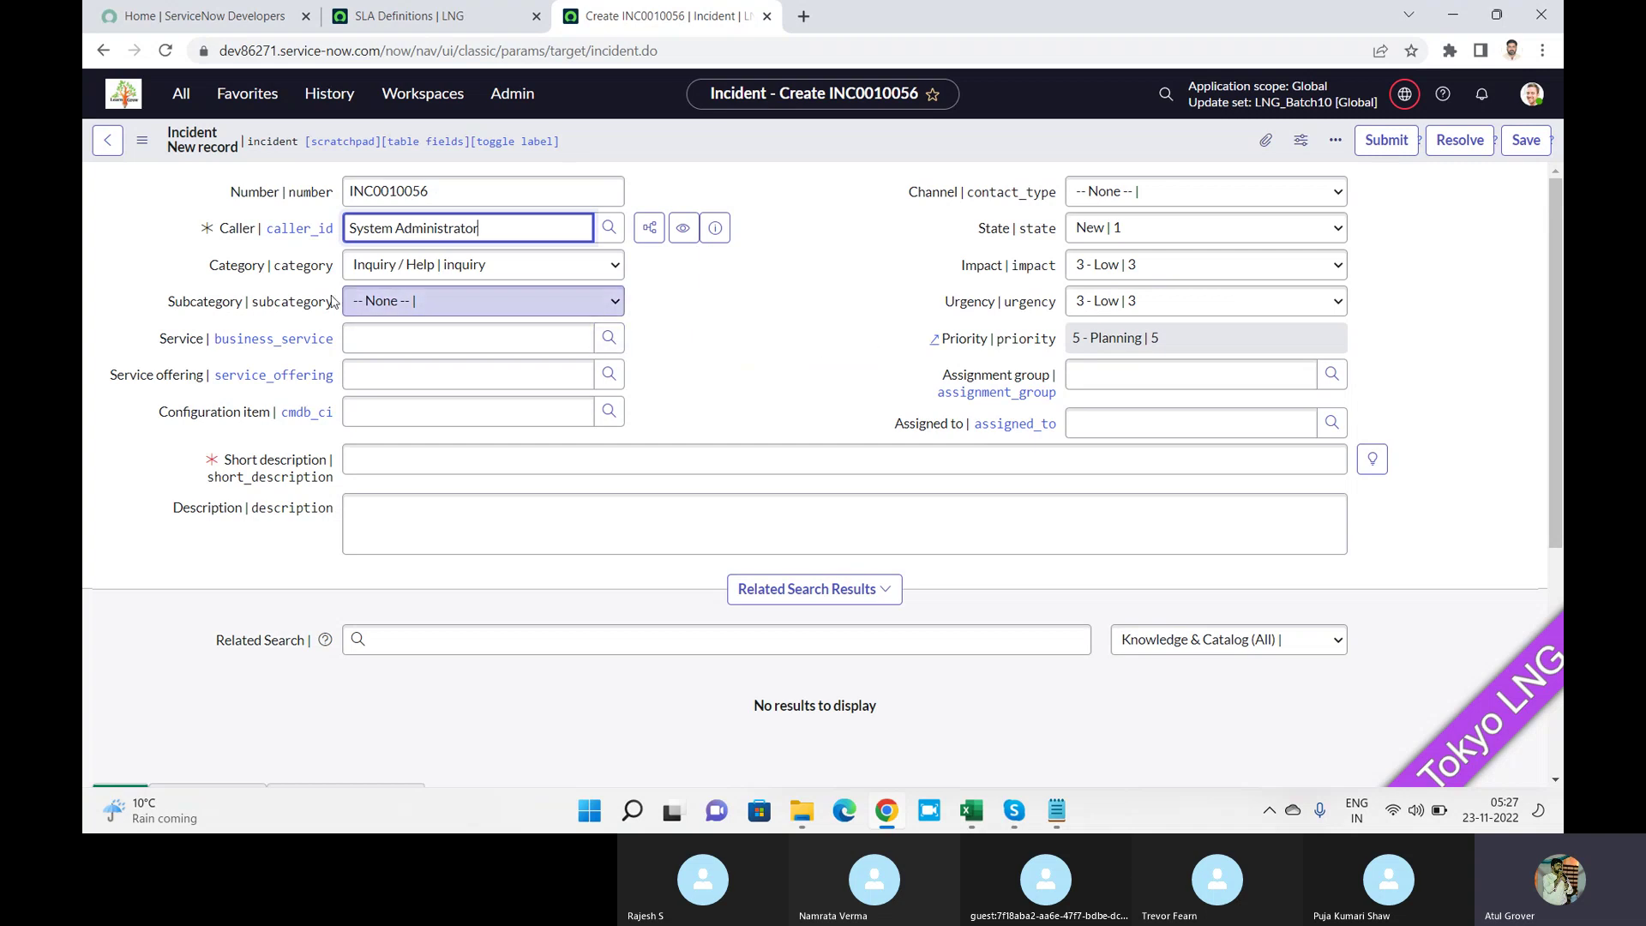
{"action": "left_click", "coordinate": [406, 308]}
{"action": "left_click", "coordinate": [414, 344]}
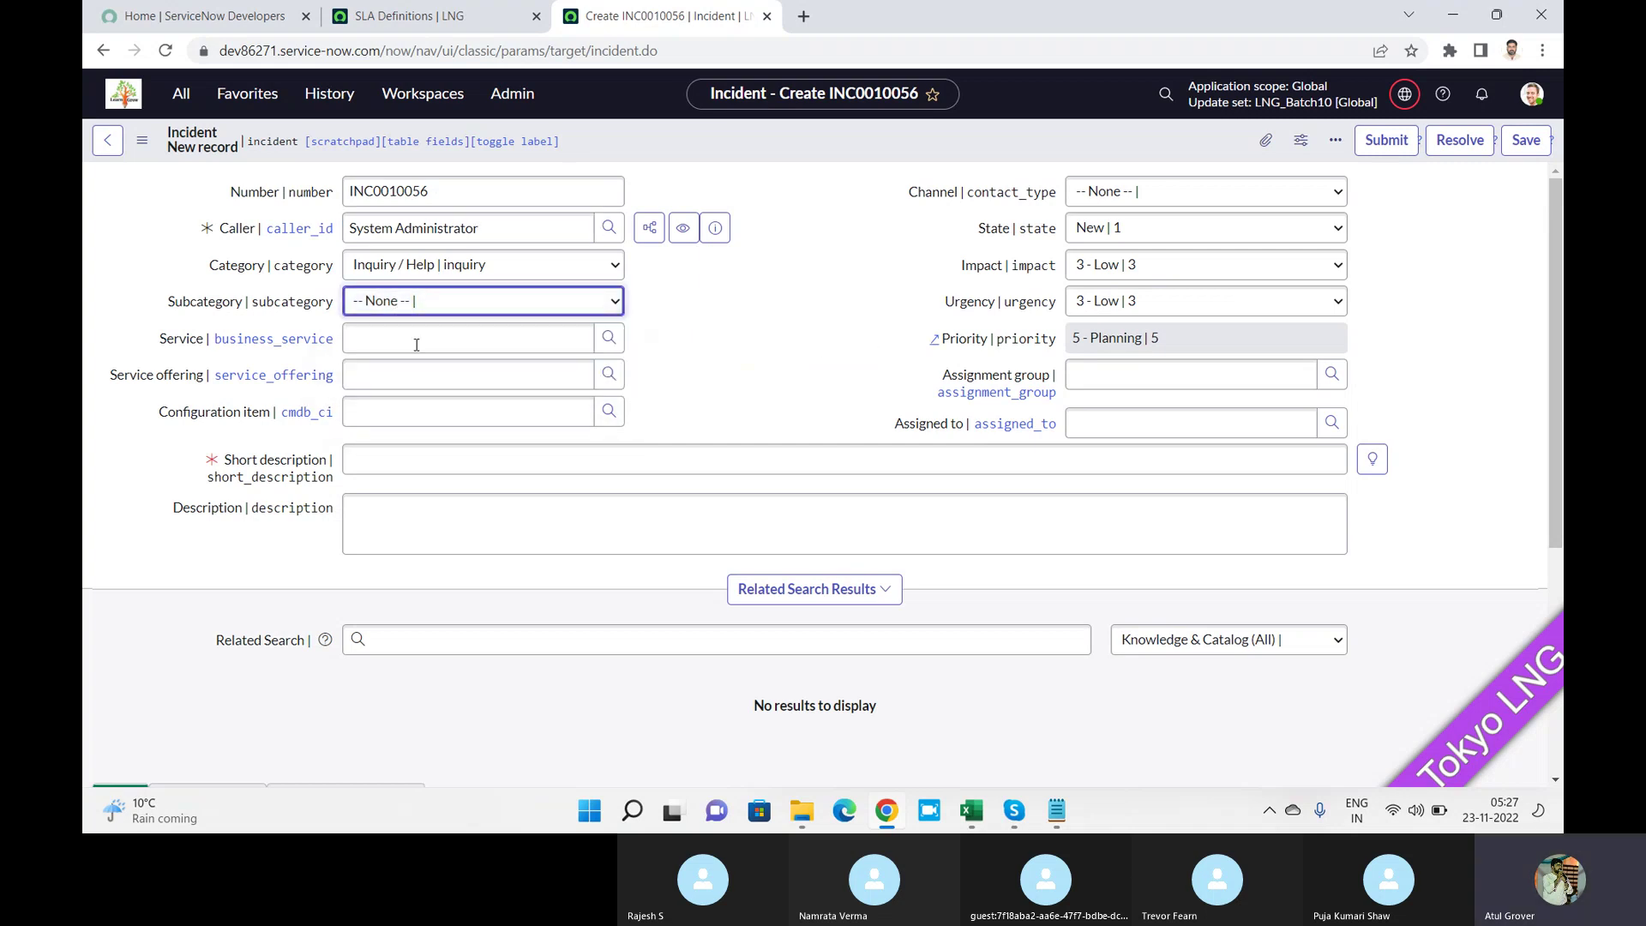
Enter 'test' as short description and description, set Impact and Urgency to 1 - High, and save.
{"action": "left_click", "coordinate": [448, 459]}
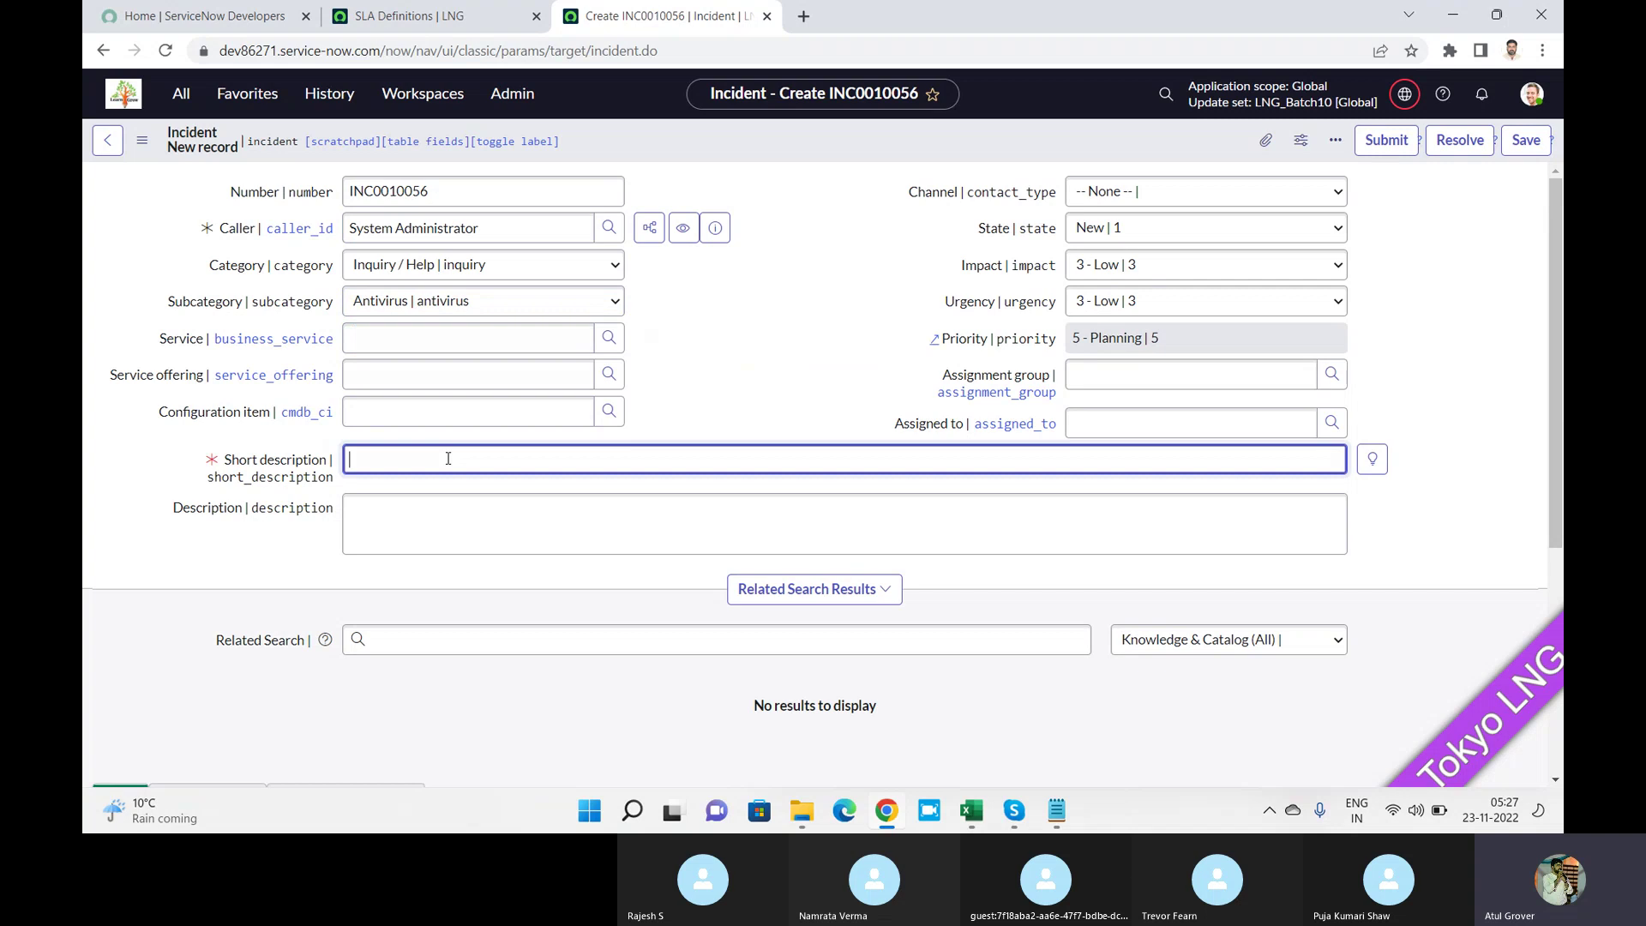
{"action": "type", "text": "test"}
{"action": "key", "text": "Tab"}
{"action": "left_click", "coordinate": [450, 511]}
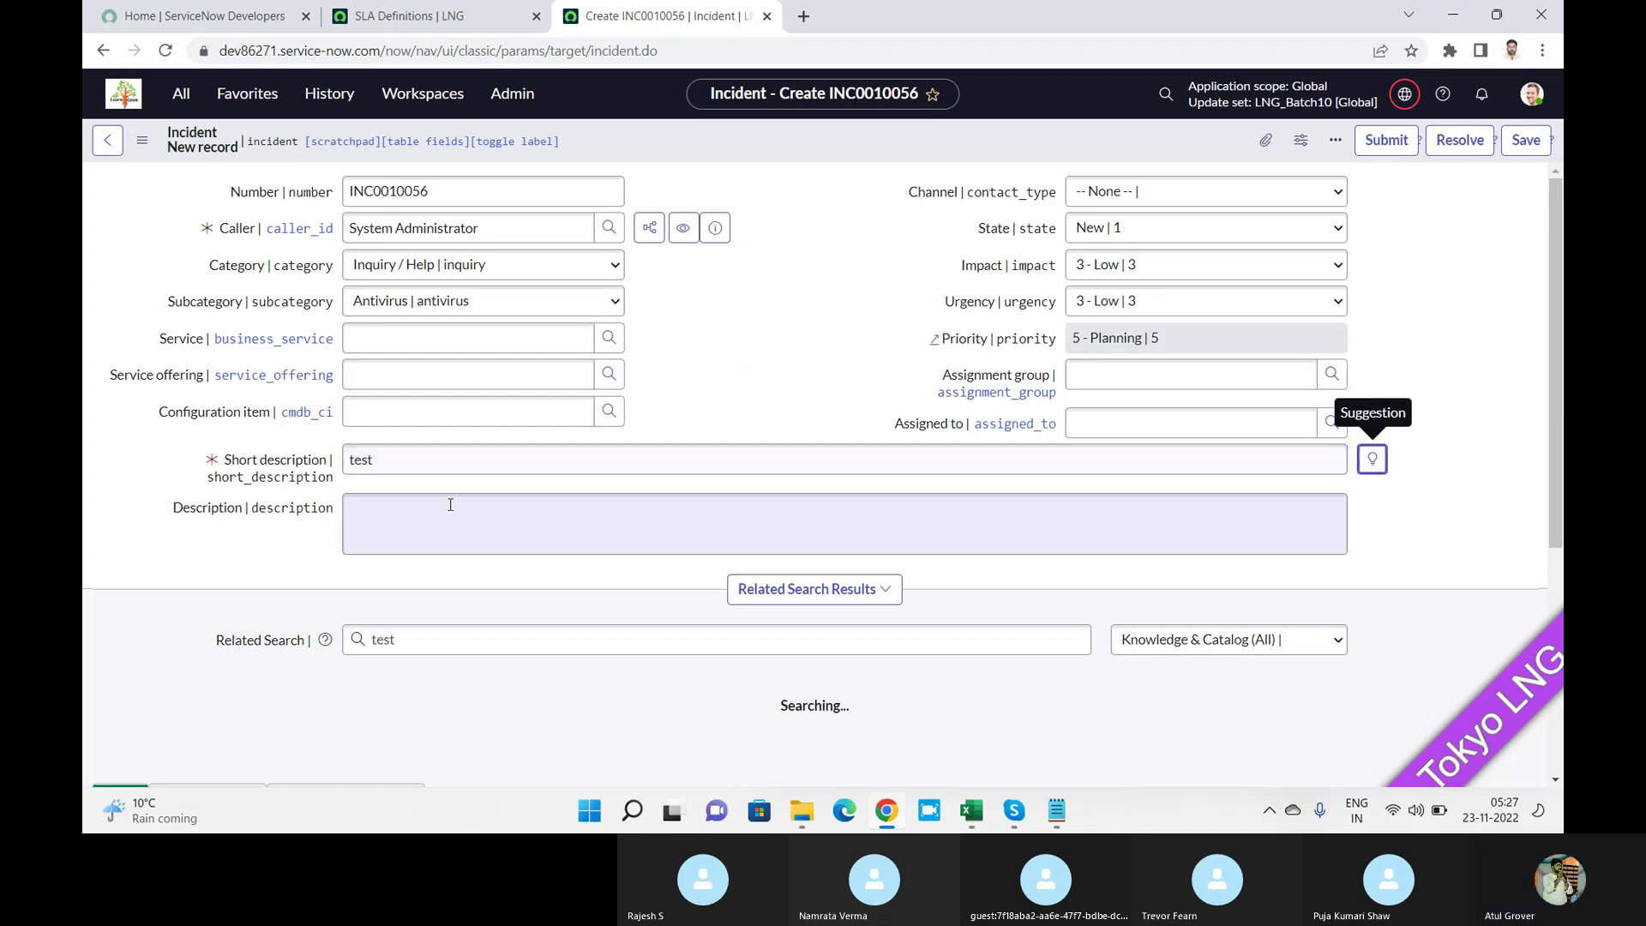
{"action": "type", "text": "test"}
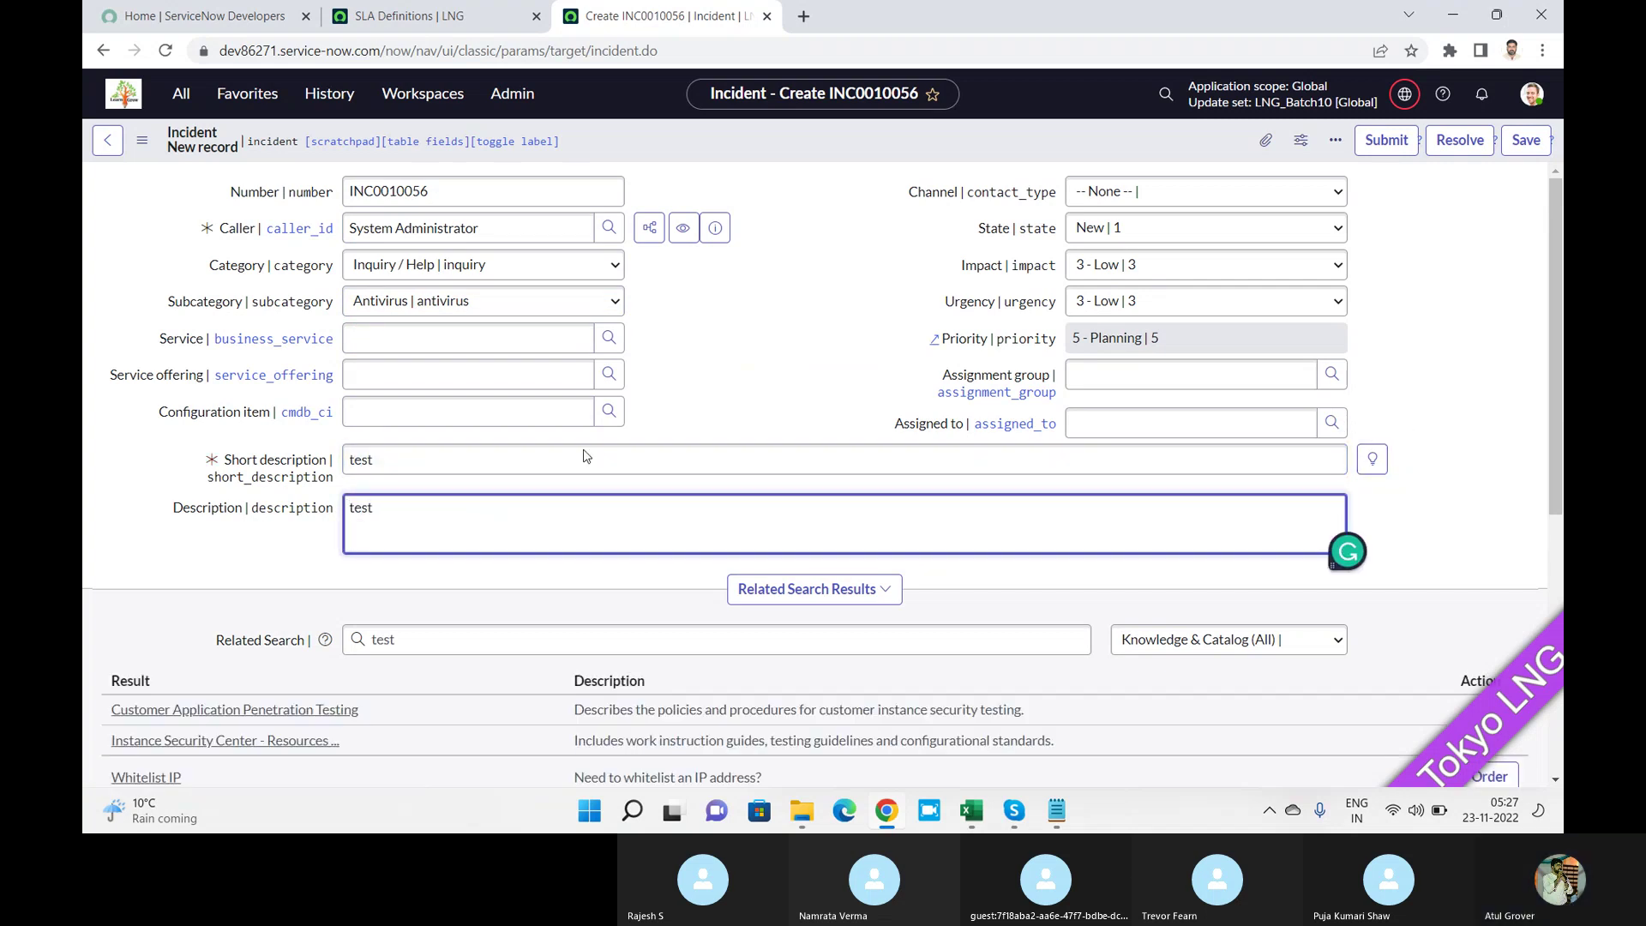
{"action": "left_click", "coordinate": [1133, 266]}
{"action": "left_click", "coordinate": [1129, 291]}
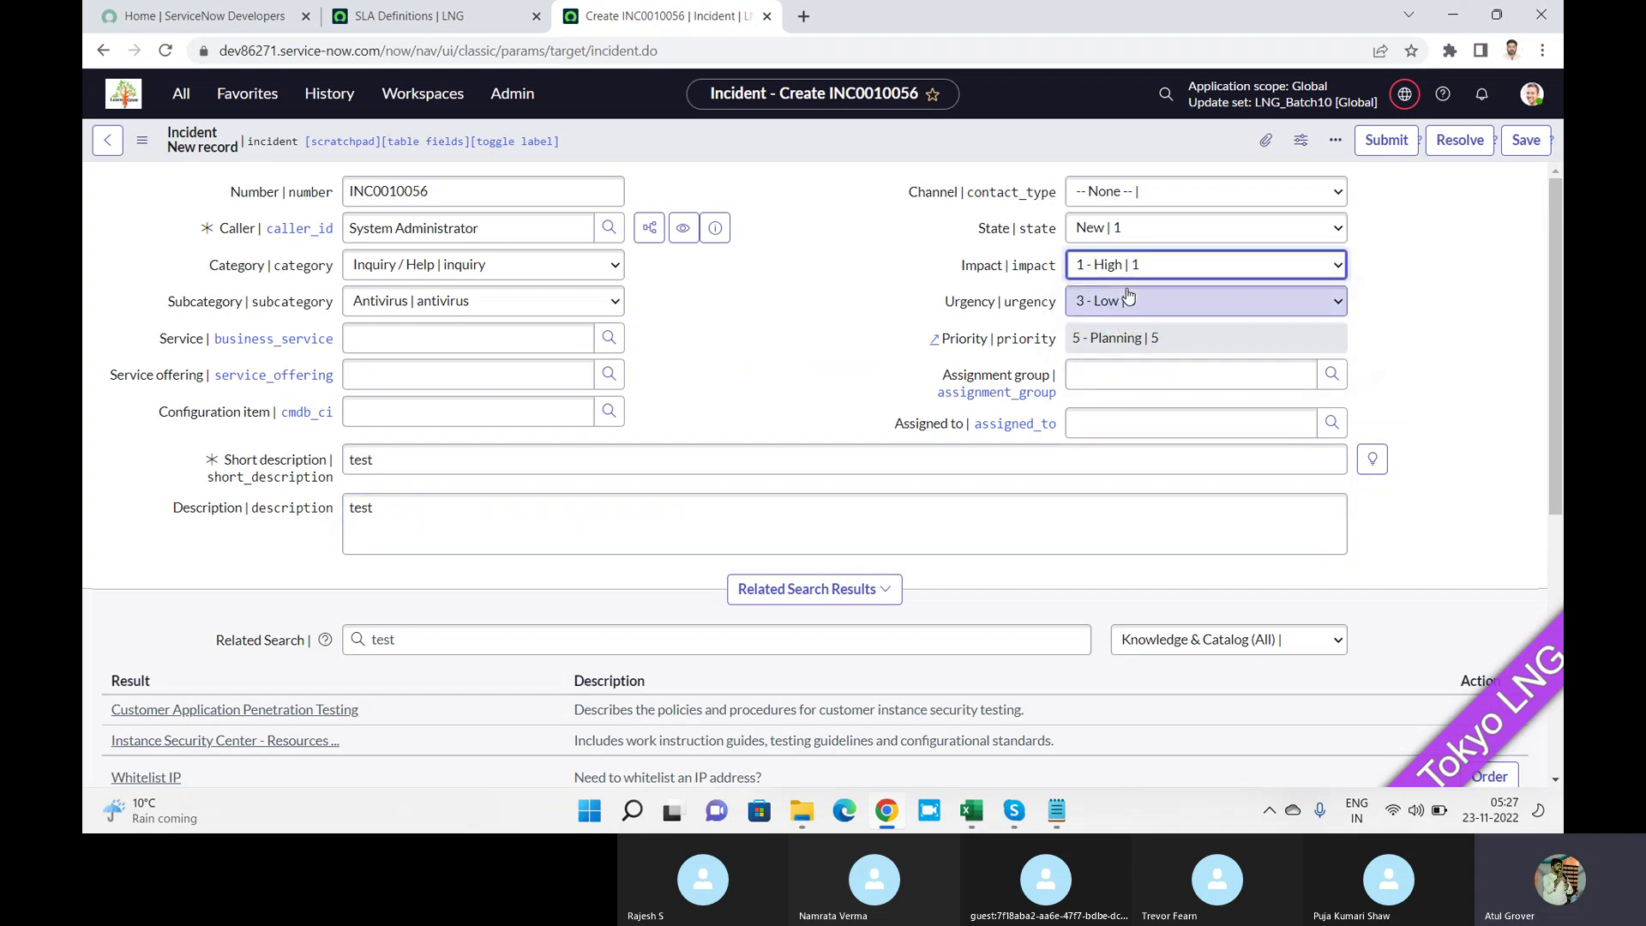
{"action": "left_click", "coordinate": [1127, 301]}
{"action": "left_click", "coordinate": [1126, 324]}
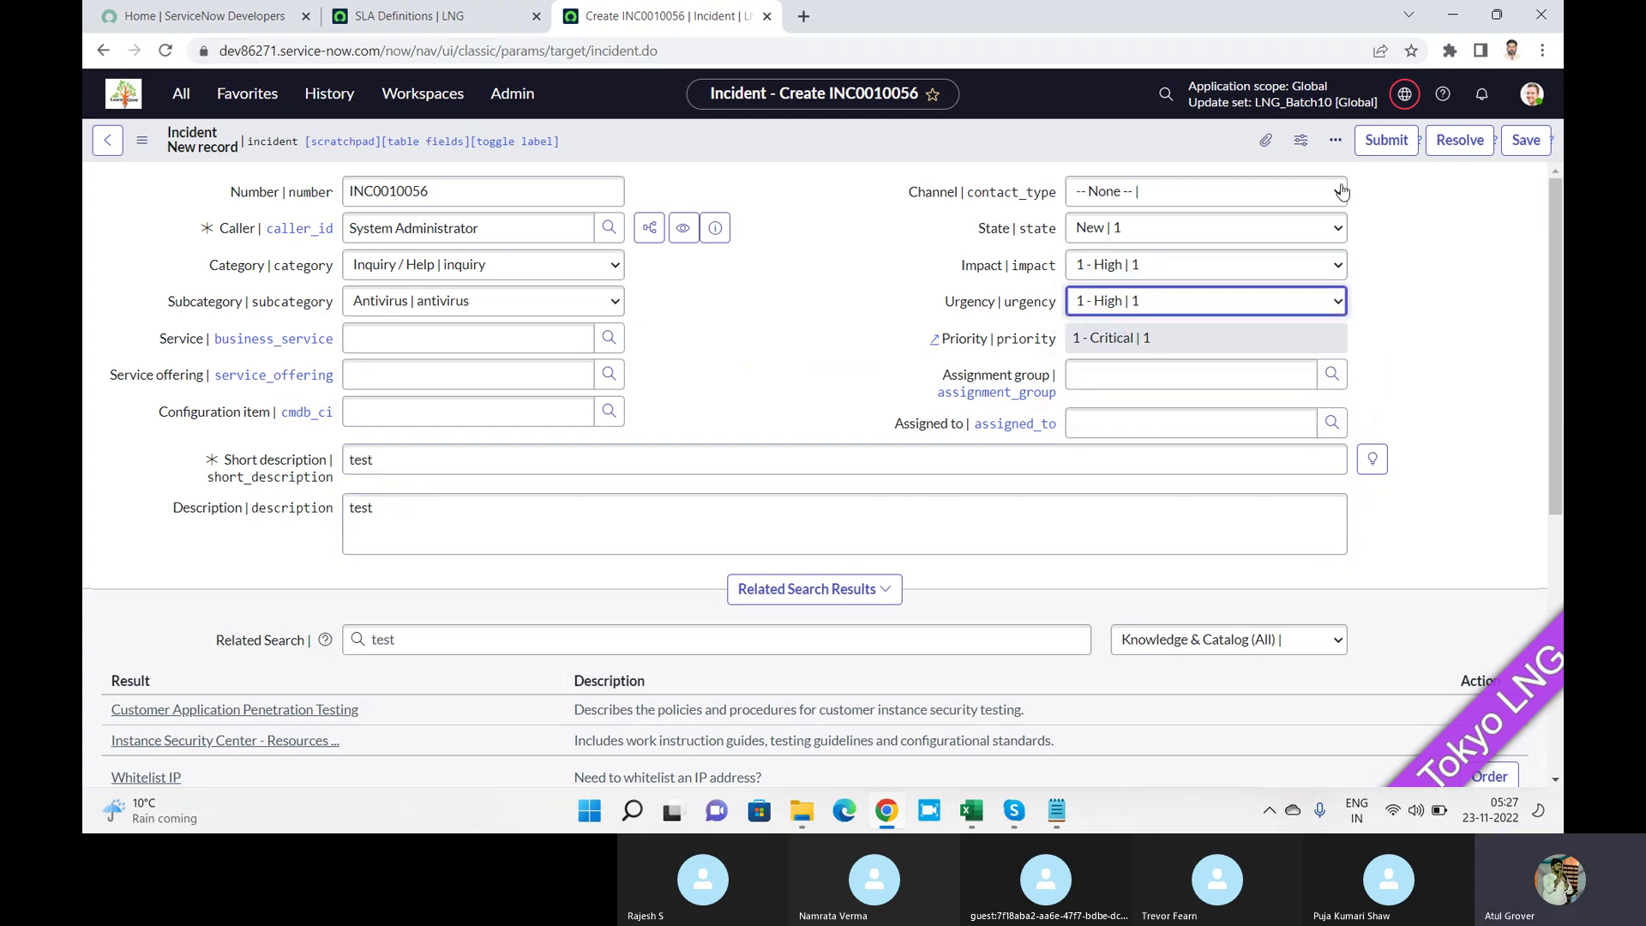
{"action": "left_click", "coordinate": [1511, 150]}
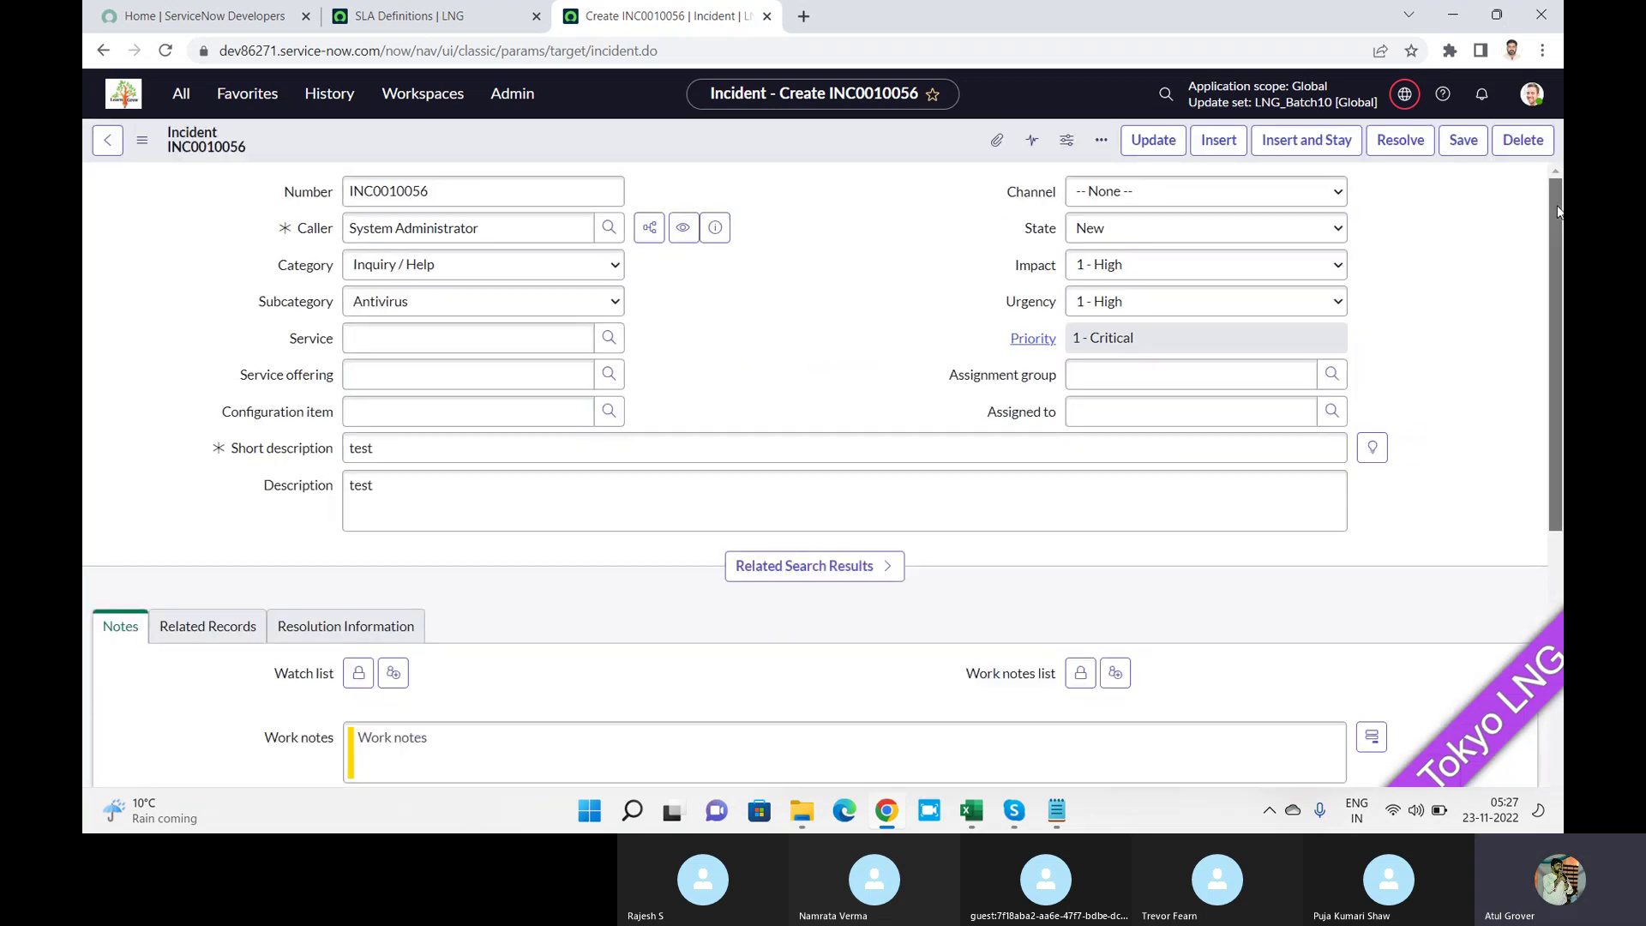
Scroll to Task SLAs, select the Priority 1 resolution (1 hour) definition name, then switch to Skype.
{"action": "left_click_drag", "start_coordinate": [1558, 211], "coordinate": [1558, 531]}
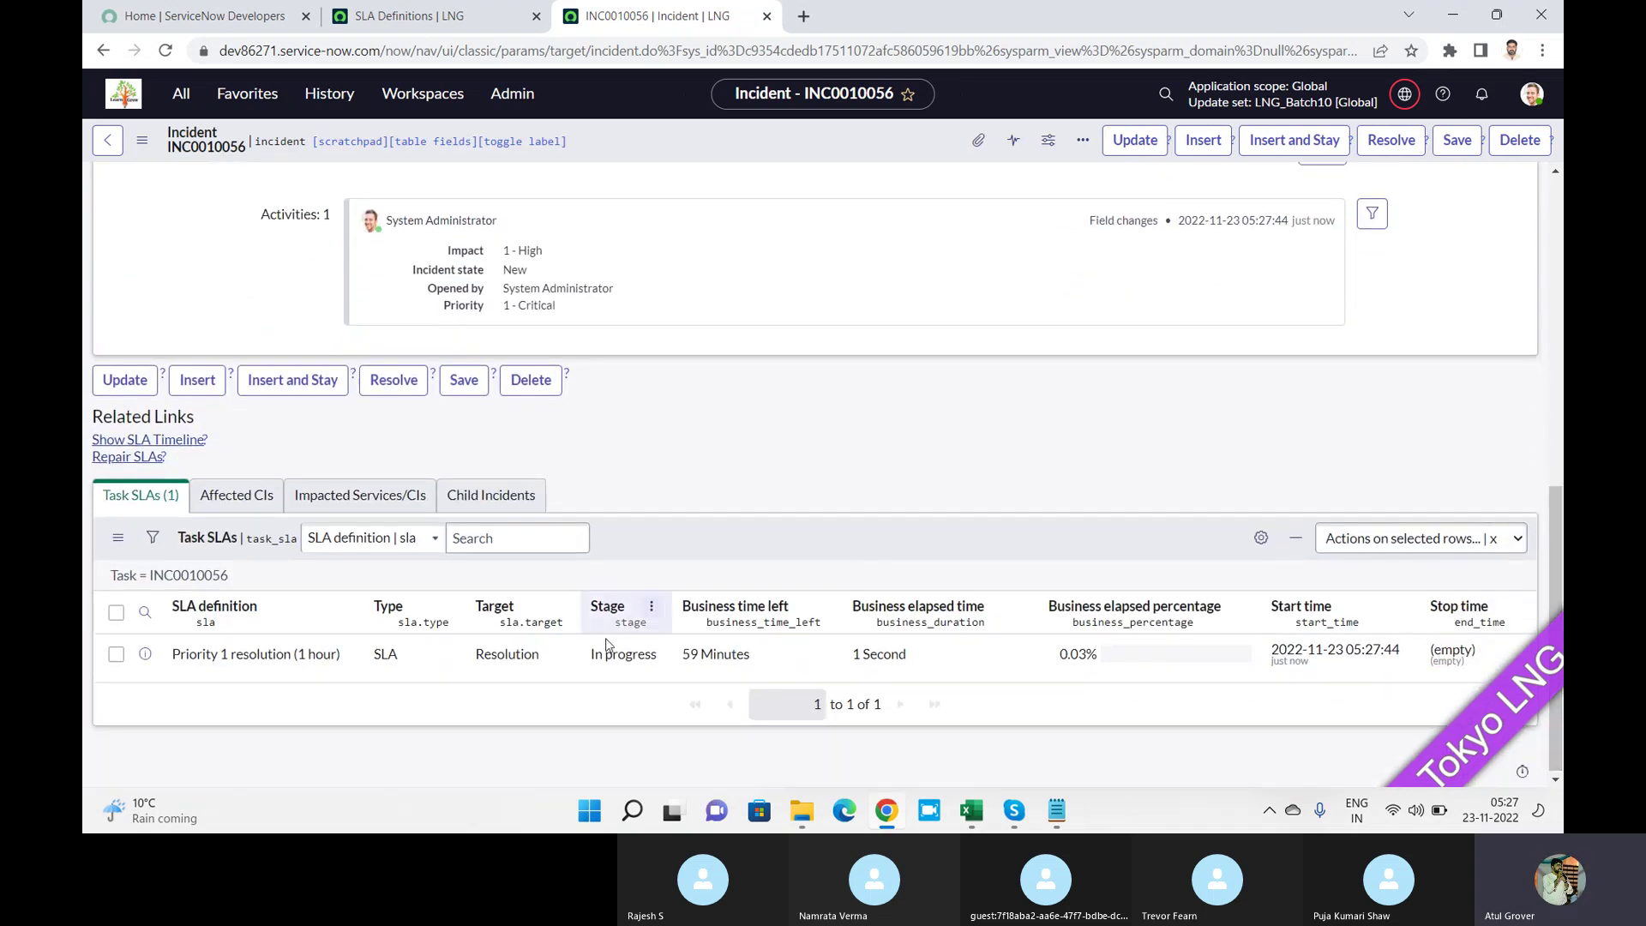
{"action": "left_click_drag", "start_coordinate": [172, 655], "coordinate": [353, 673]}
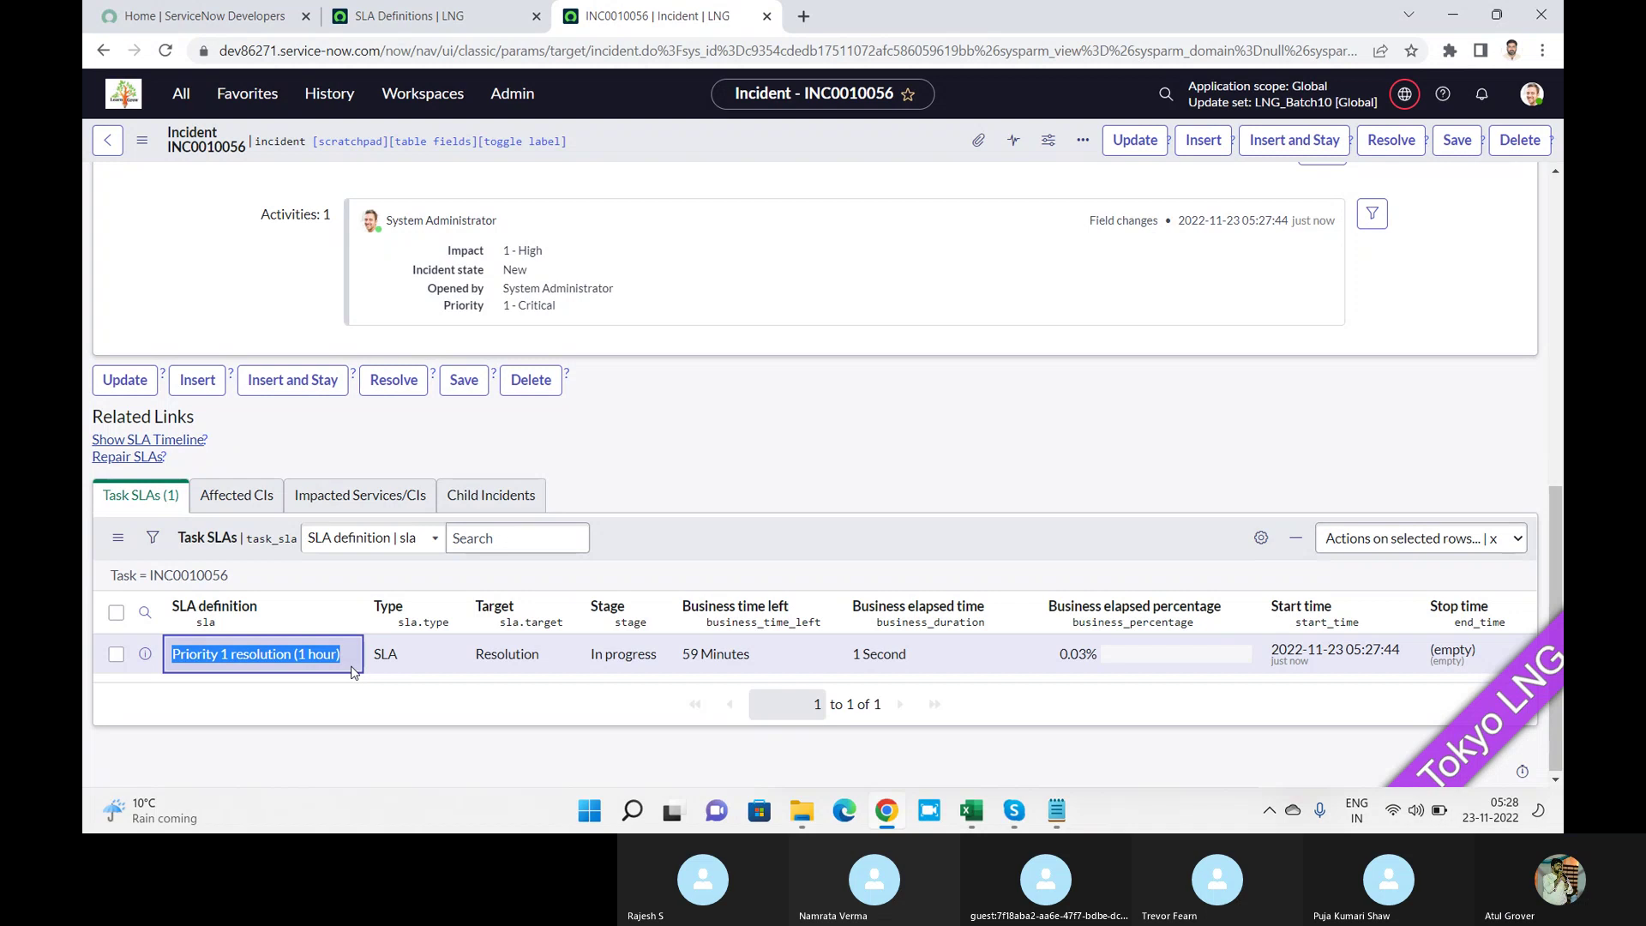
{"action": "key", "text": "alt+Tab"}
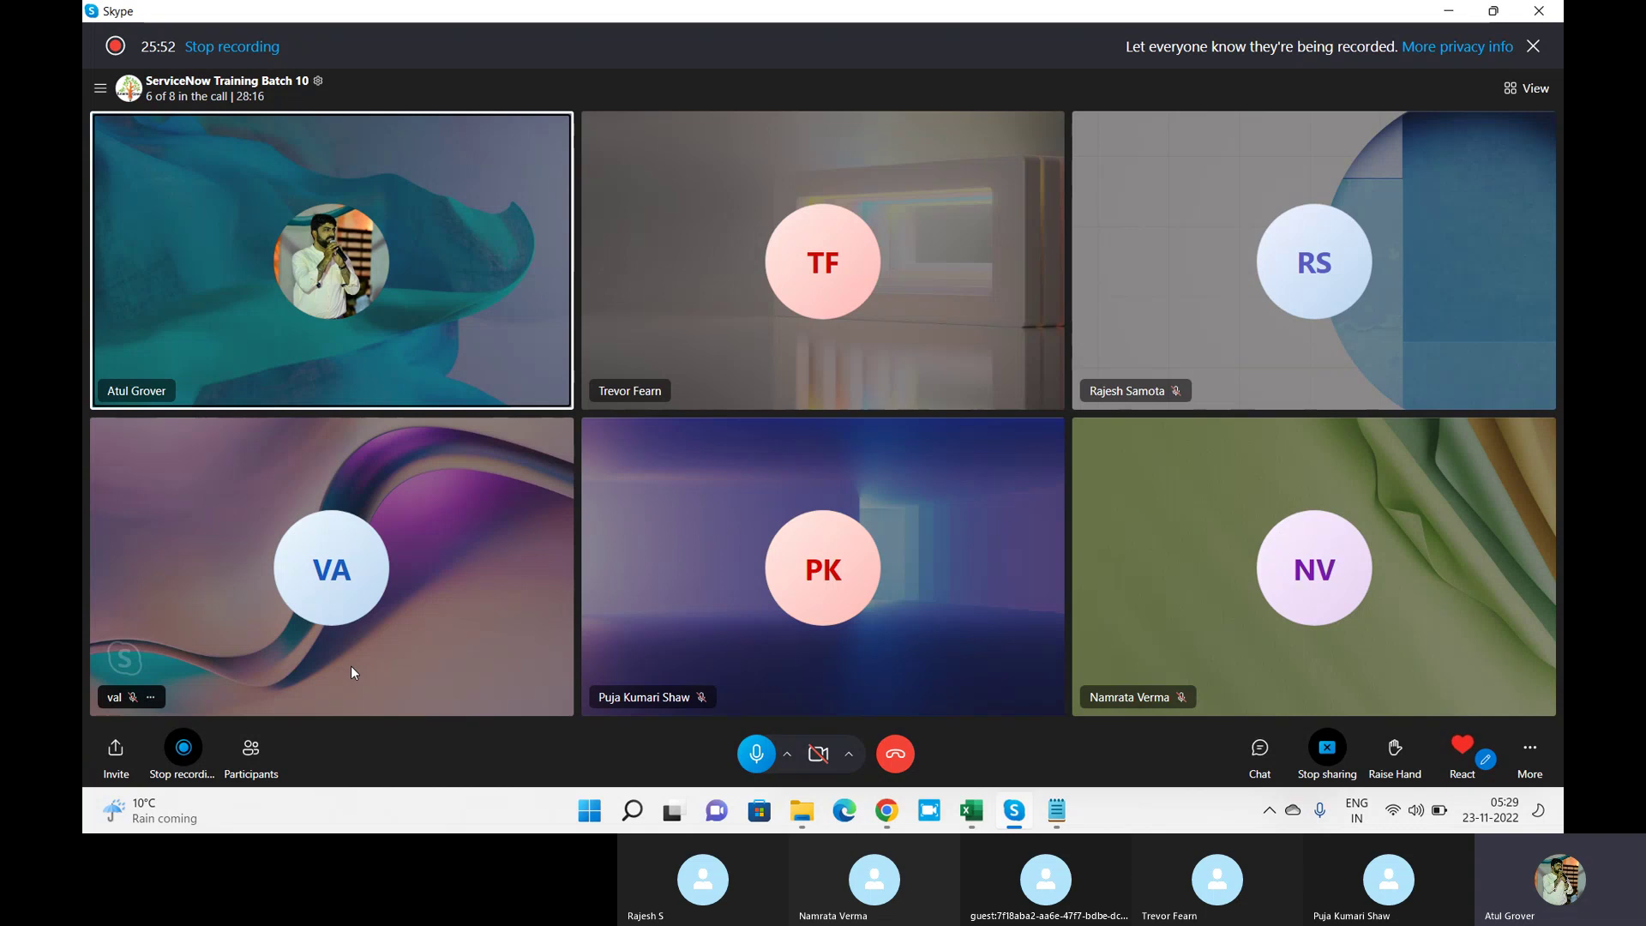
Switch from Skype back to incident INC0010056 in Chrome.
{"action": "key", "text": "alt+Tab"}
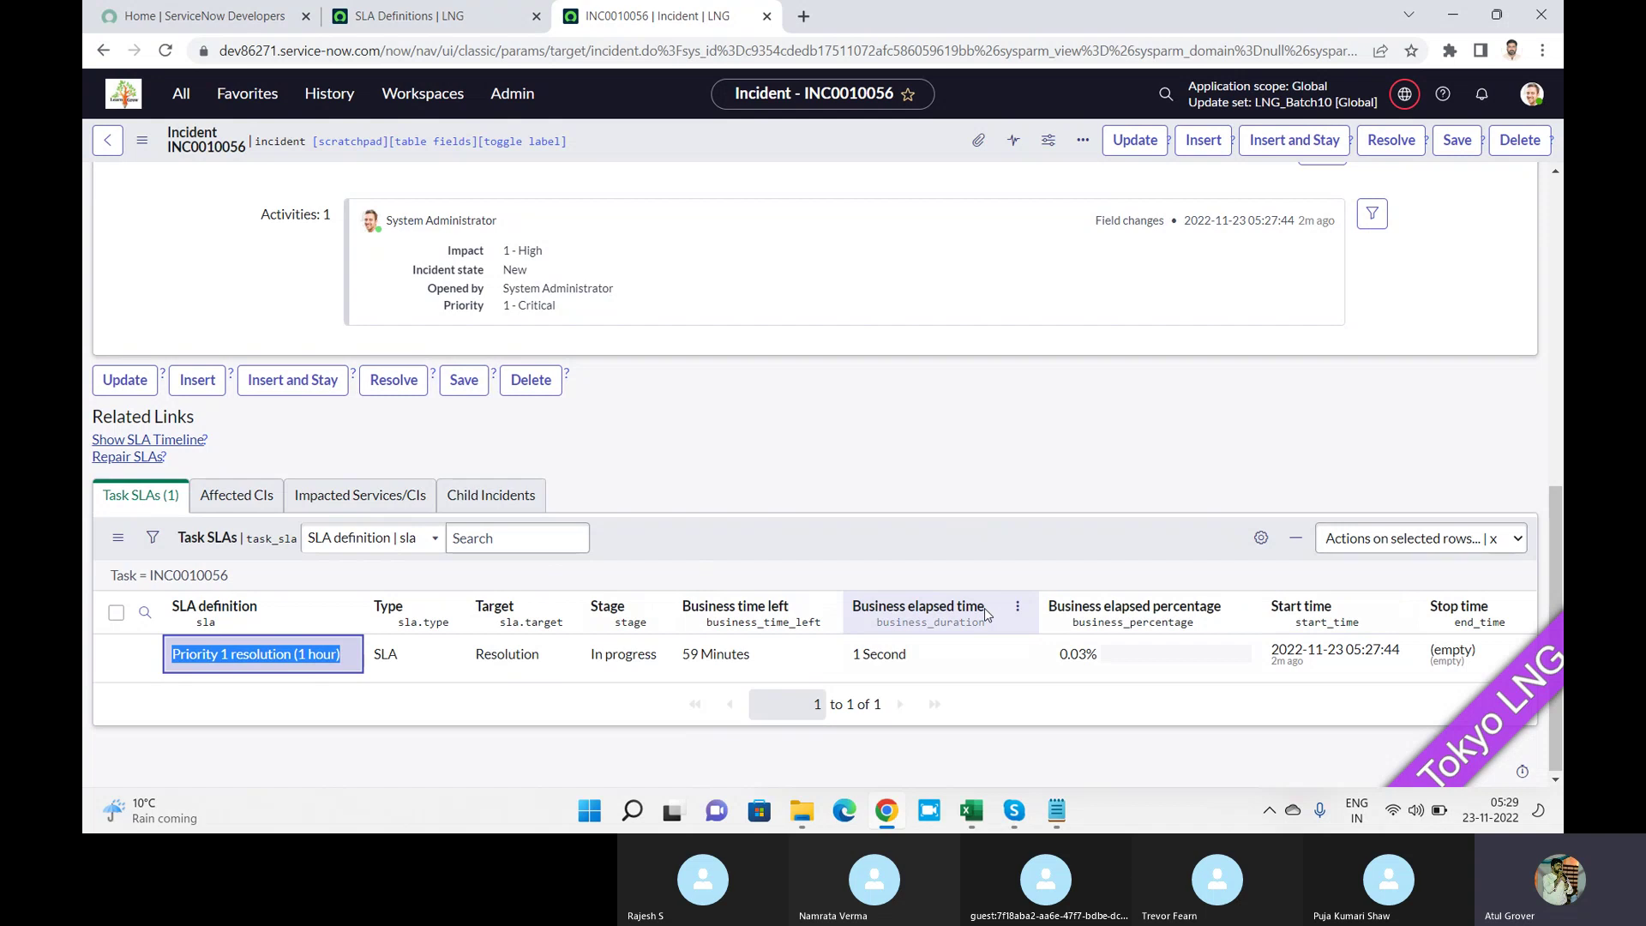
Check in on the Skype call, then return to Chrome's SLA Definitions tab.
{"action": "key", "text": "alt+Tab"}
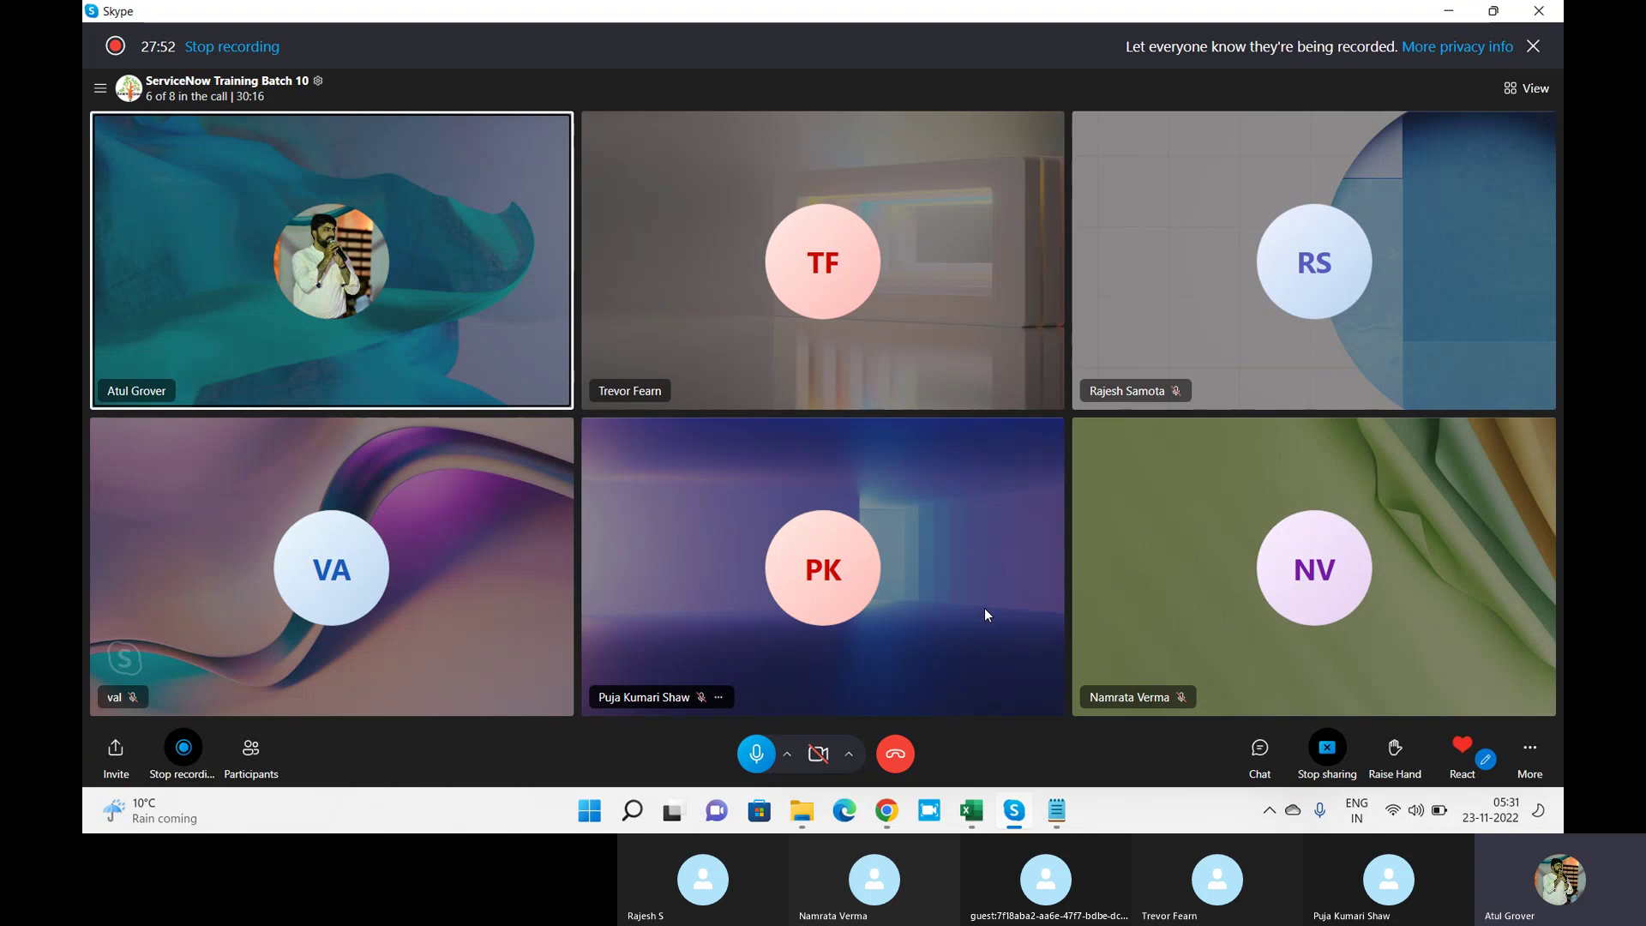
{"action": "key", "text": "alt+Tab"}
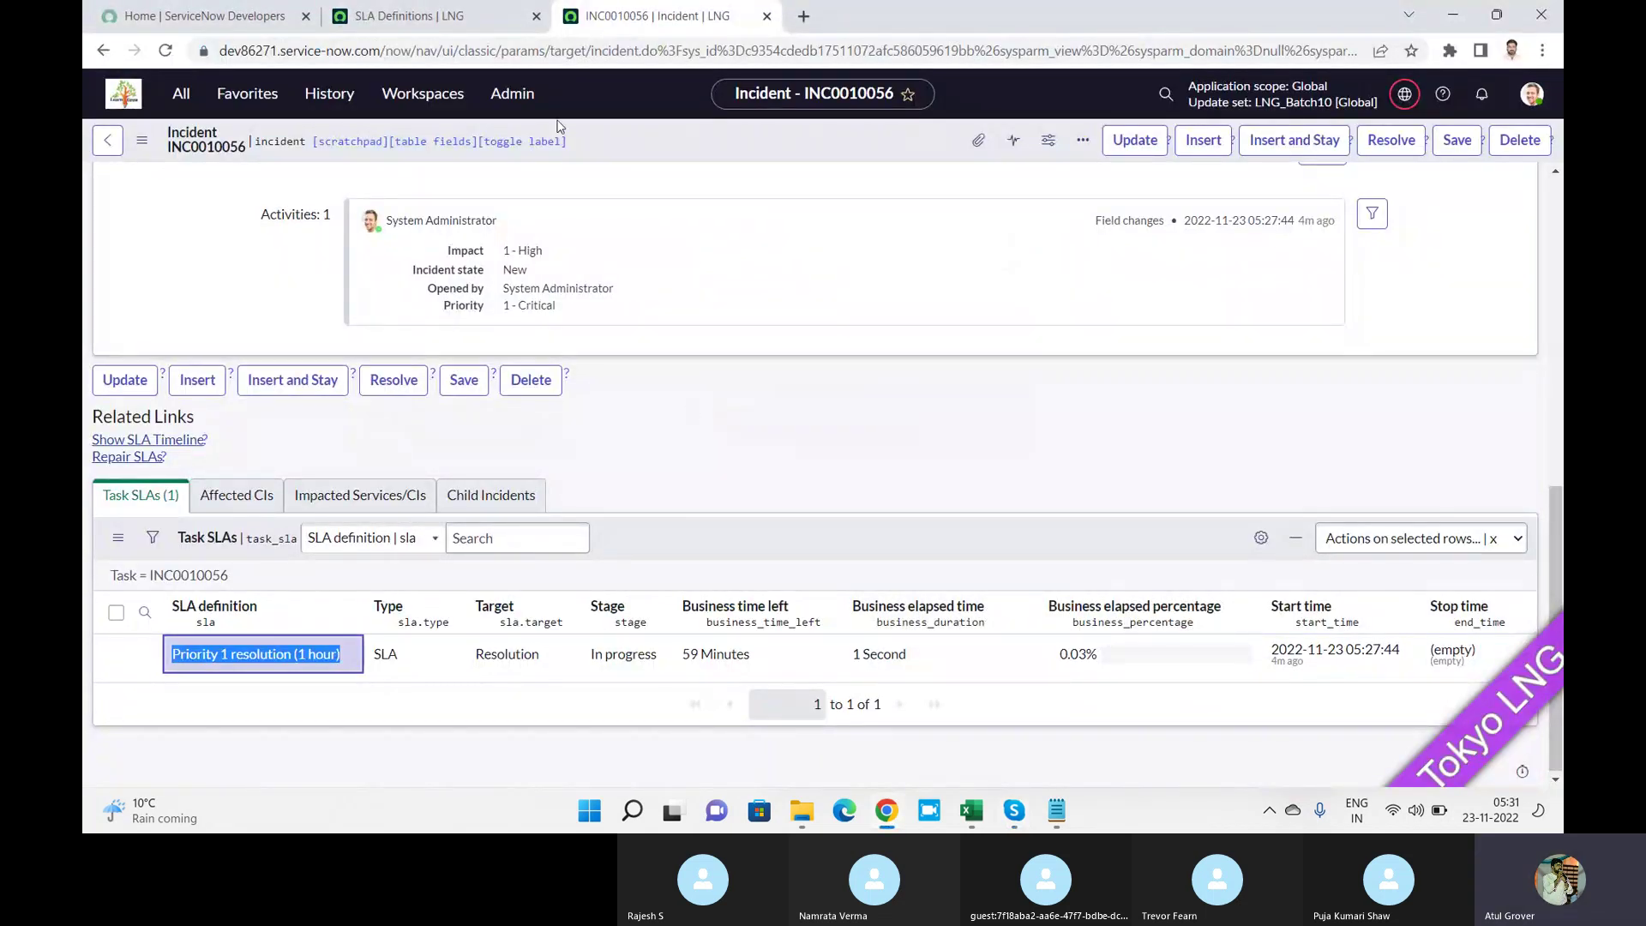
{"action": "left_click", "coordinate": [443, 28]}
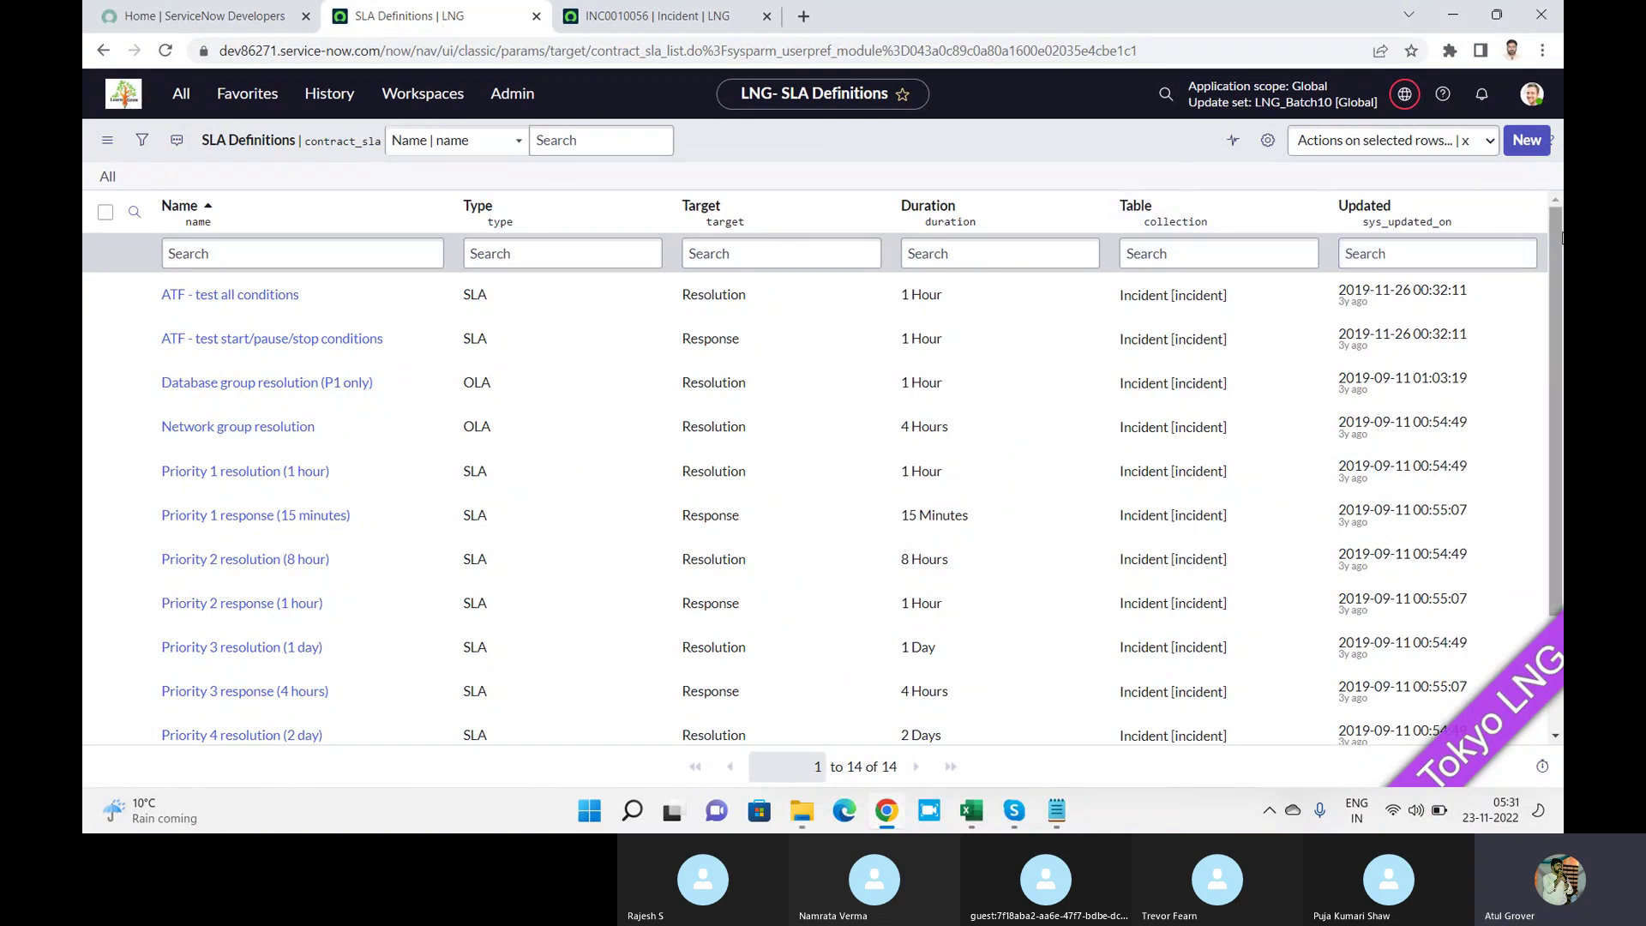
Scroll the SLA Definitions list down to SAN 001 contract resolution (3.5 hour).
{"action": "left_click_drag", "start_coordinate": [1562, 239], "coordinate": [1561, 365]}
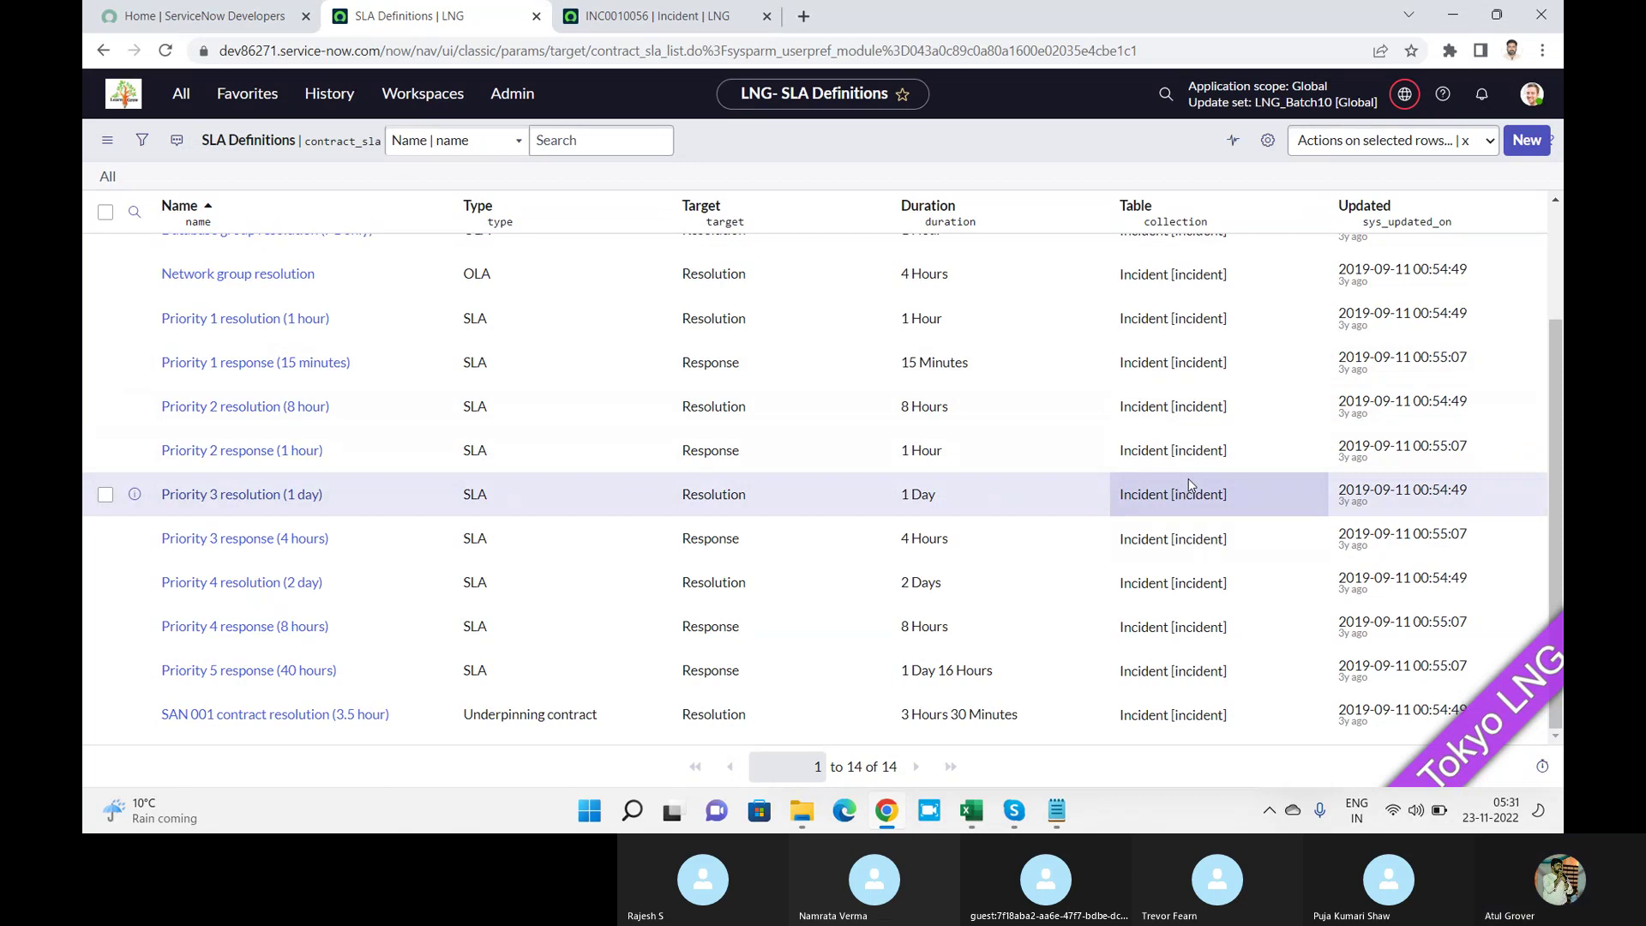
Add the note 'OOTB - out of the box' below the holiday line, select these notes, and minimize Notepad.
{"action": "left_click", "coordinate": [1054, 815]}
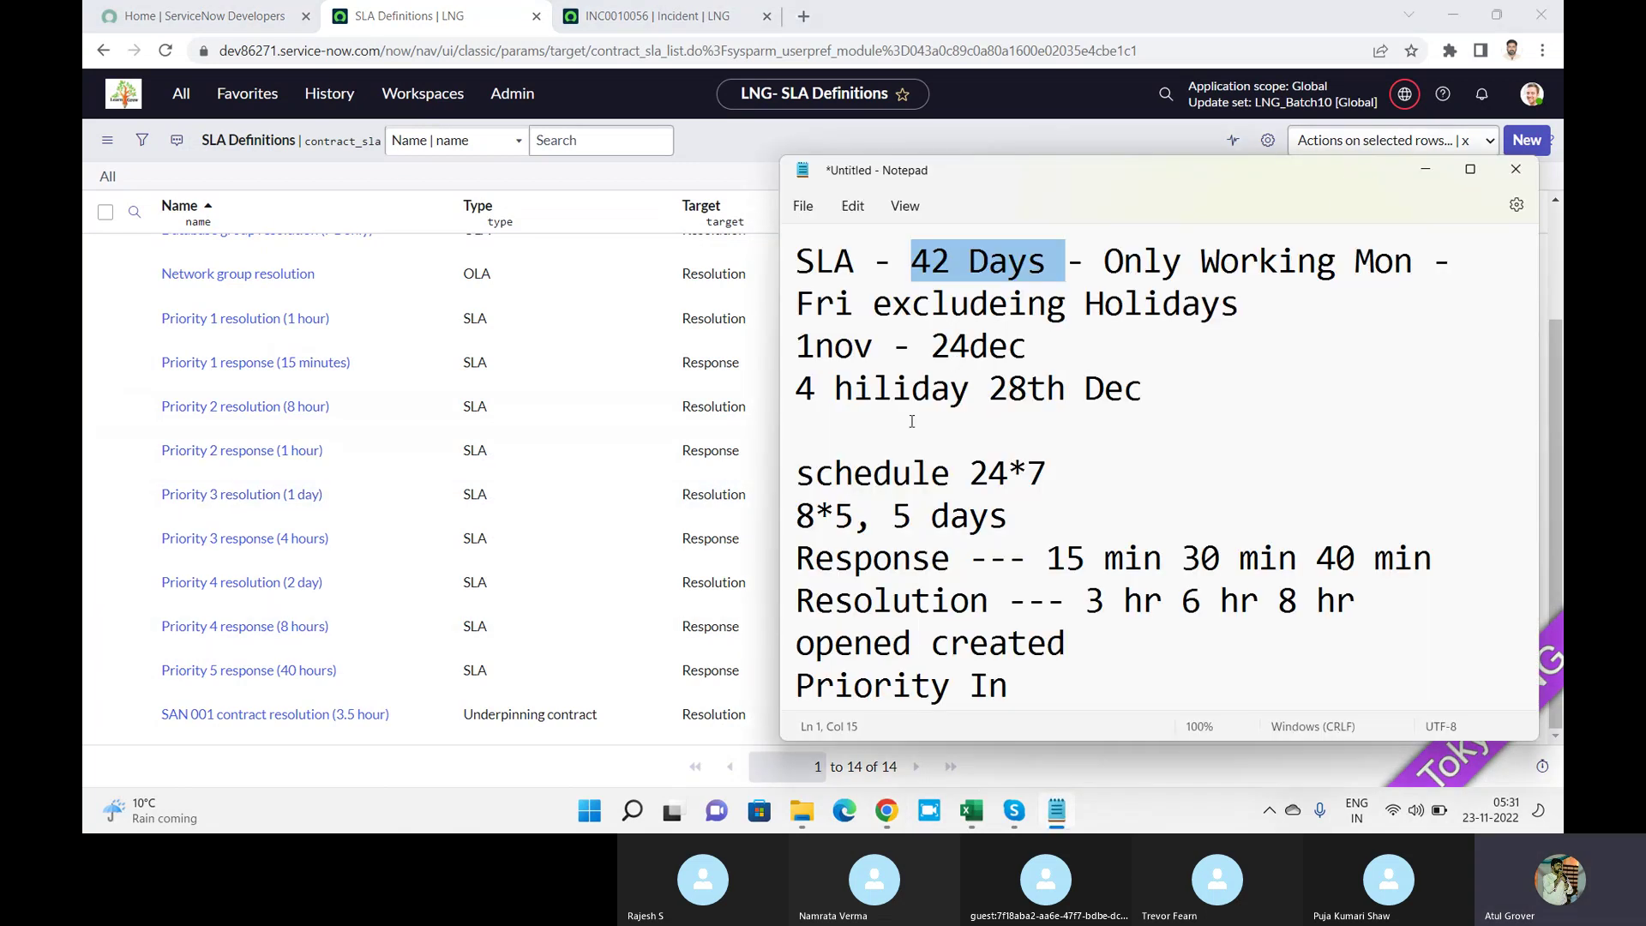
{"action": "left_click", "coordinate": [946, 437]}
{"action": "type", "text": "OO"}
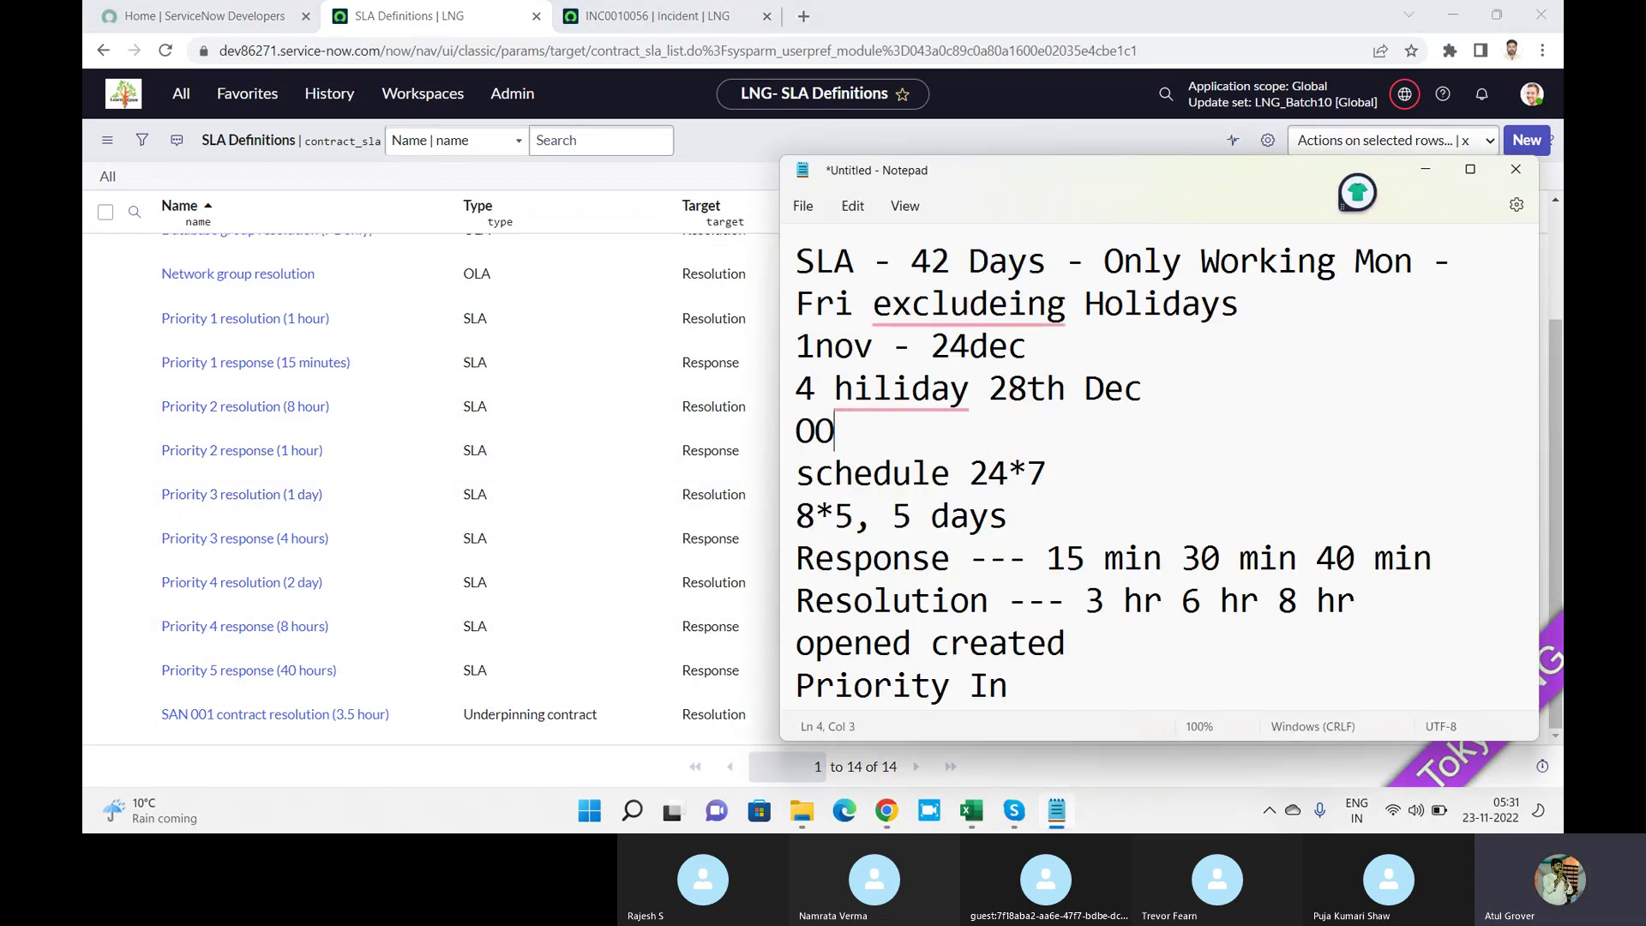
{"action": "type", "text": "TB "}
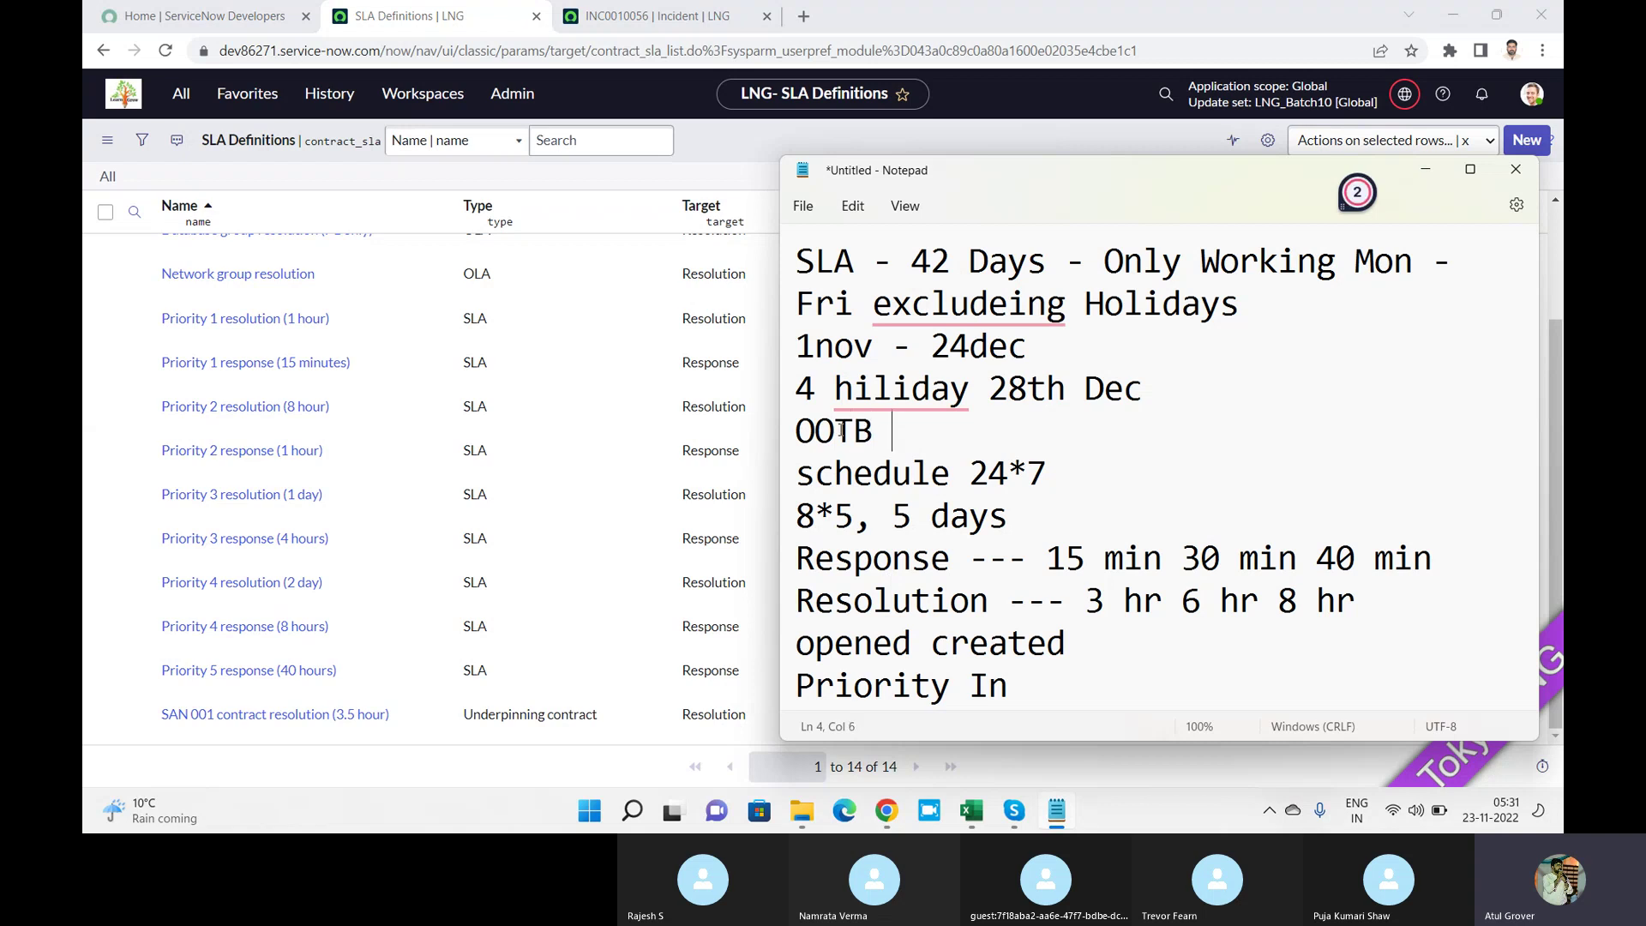
{"action": "type", "text": "- out of the box"}
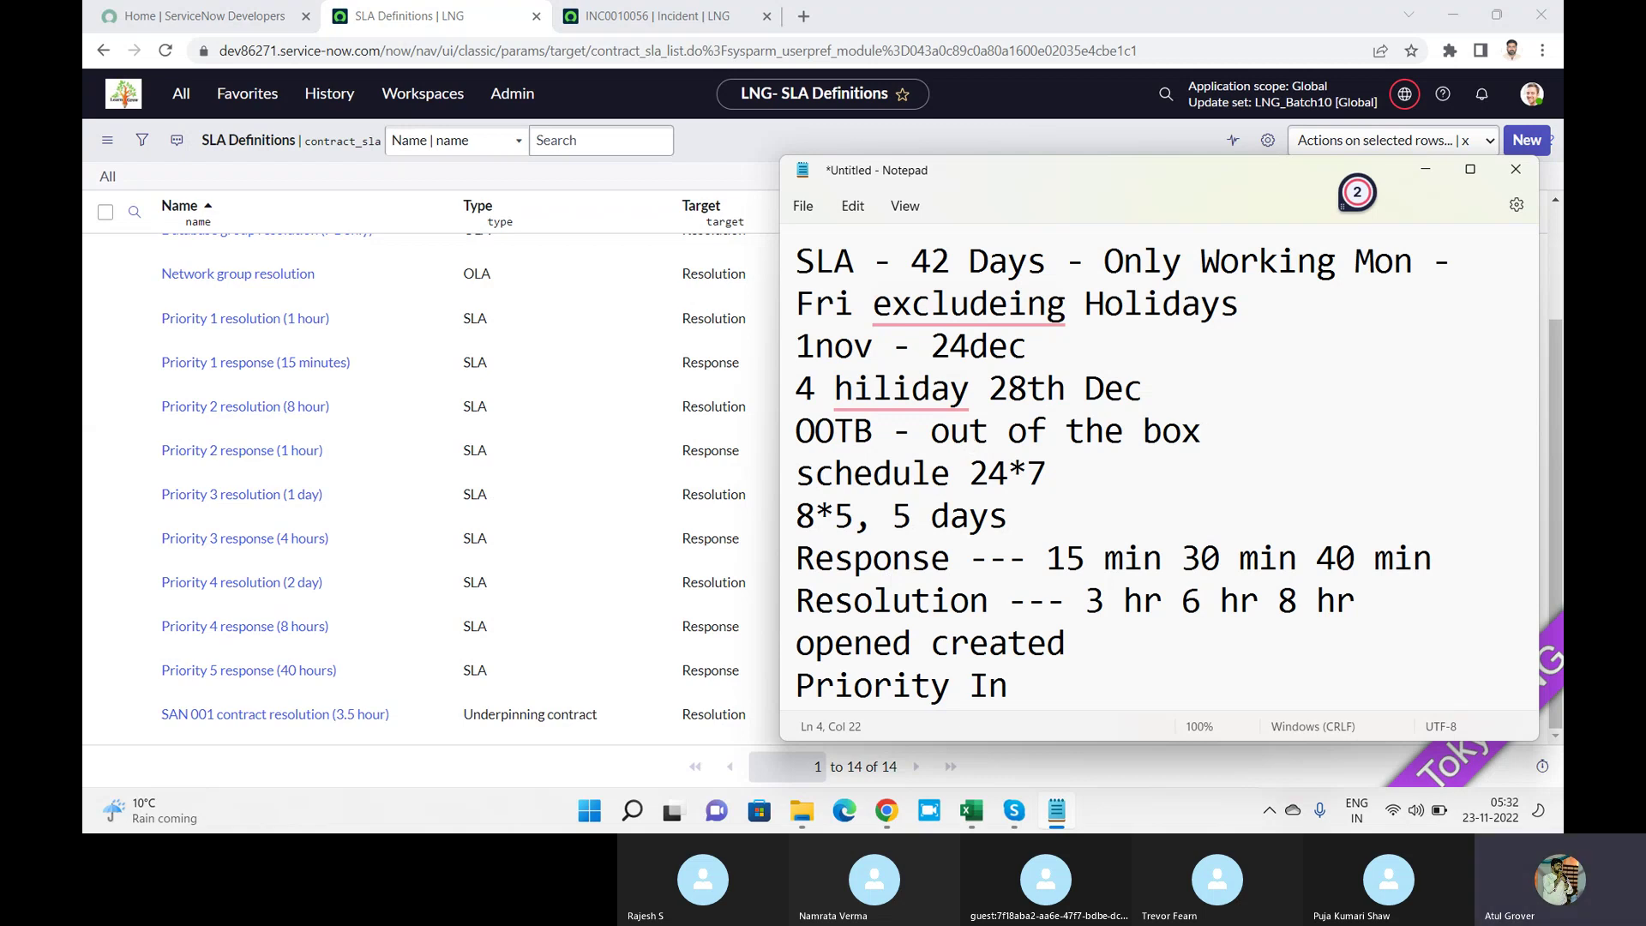
{"action": "key", "text": "Return"}
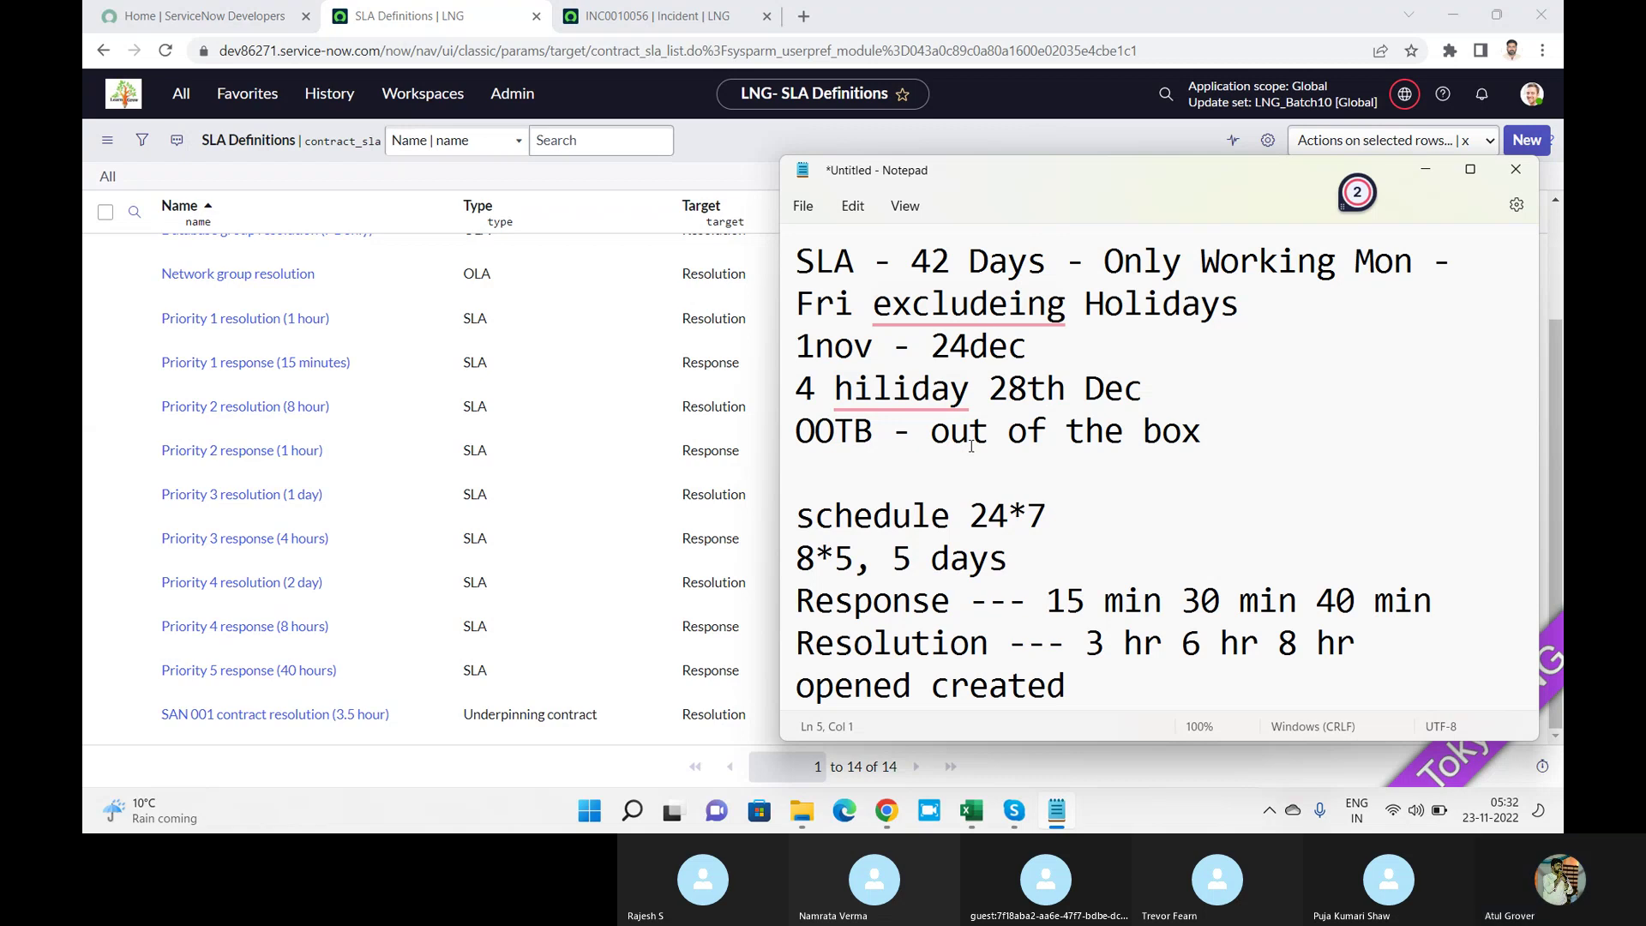
{"action": "left_click_drag", "start_coordinate": [971, 446], "coordinate": [796, 386]}
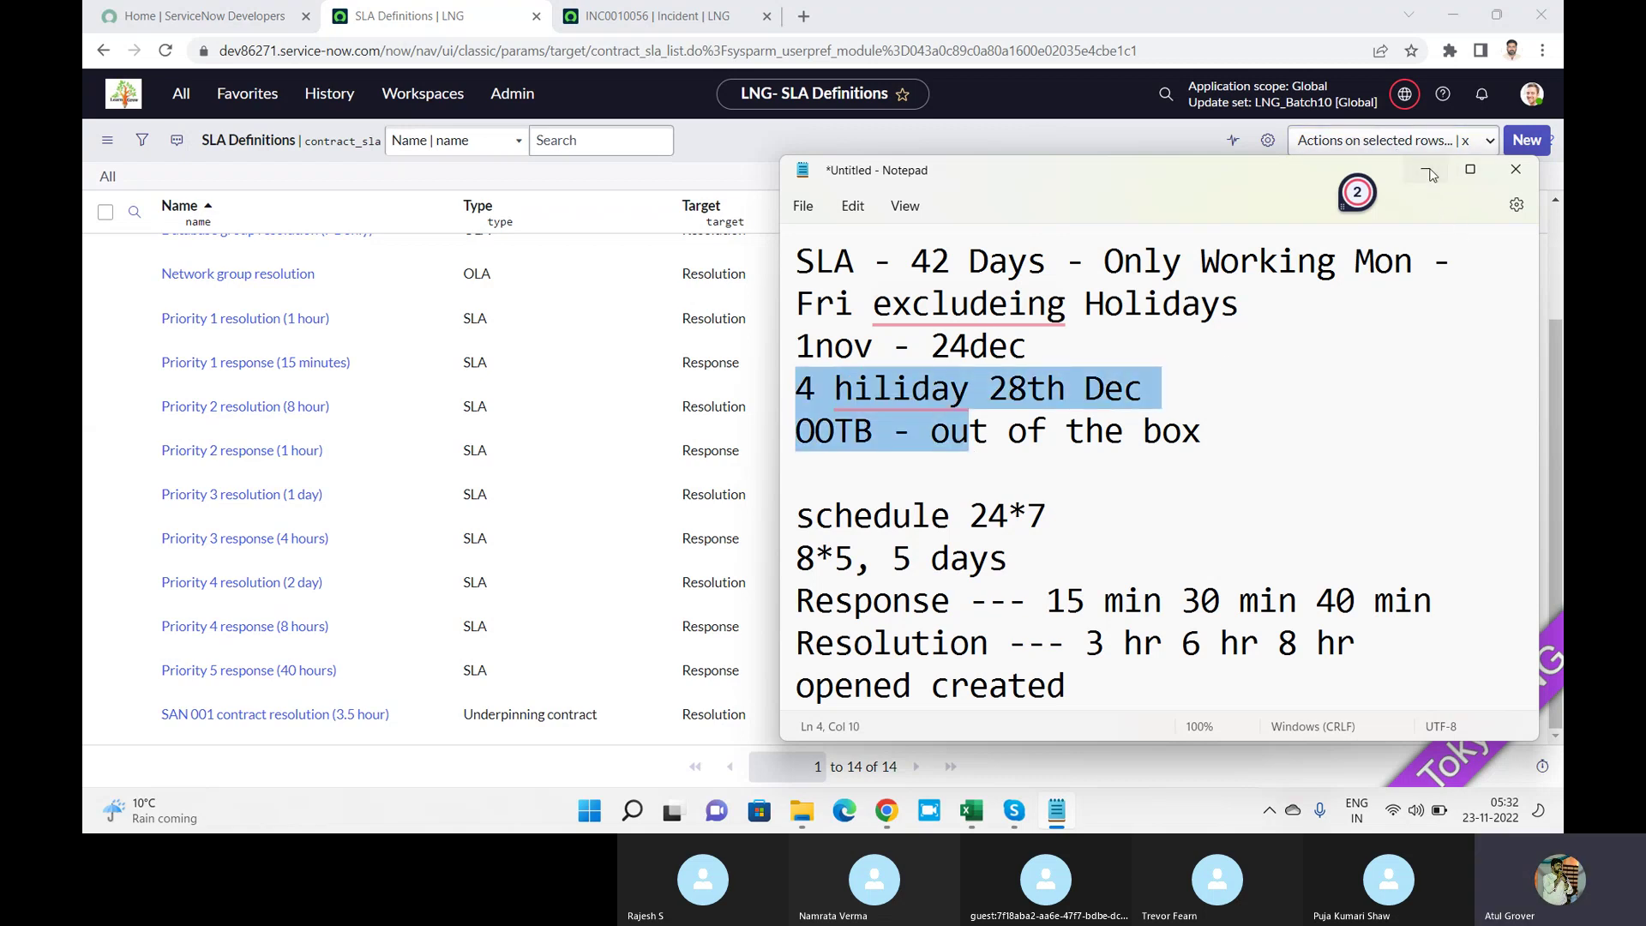
{"action": "left_click", "coordinate": [1428, 174]}
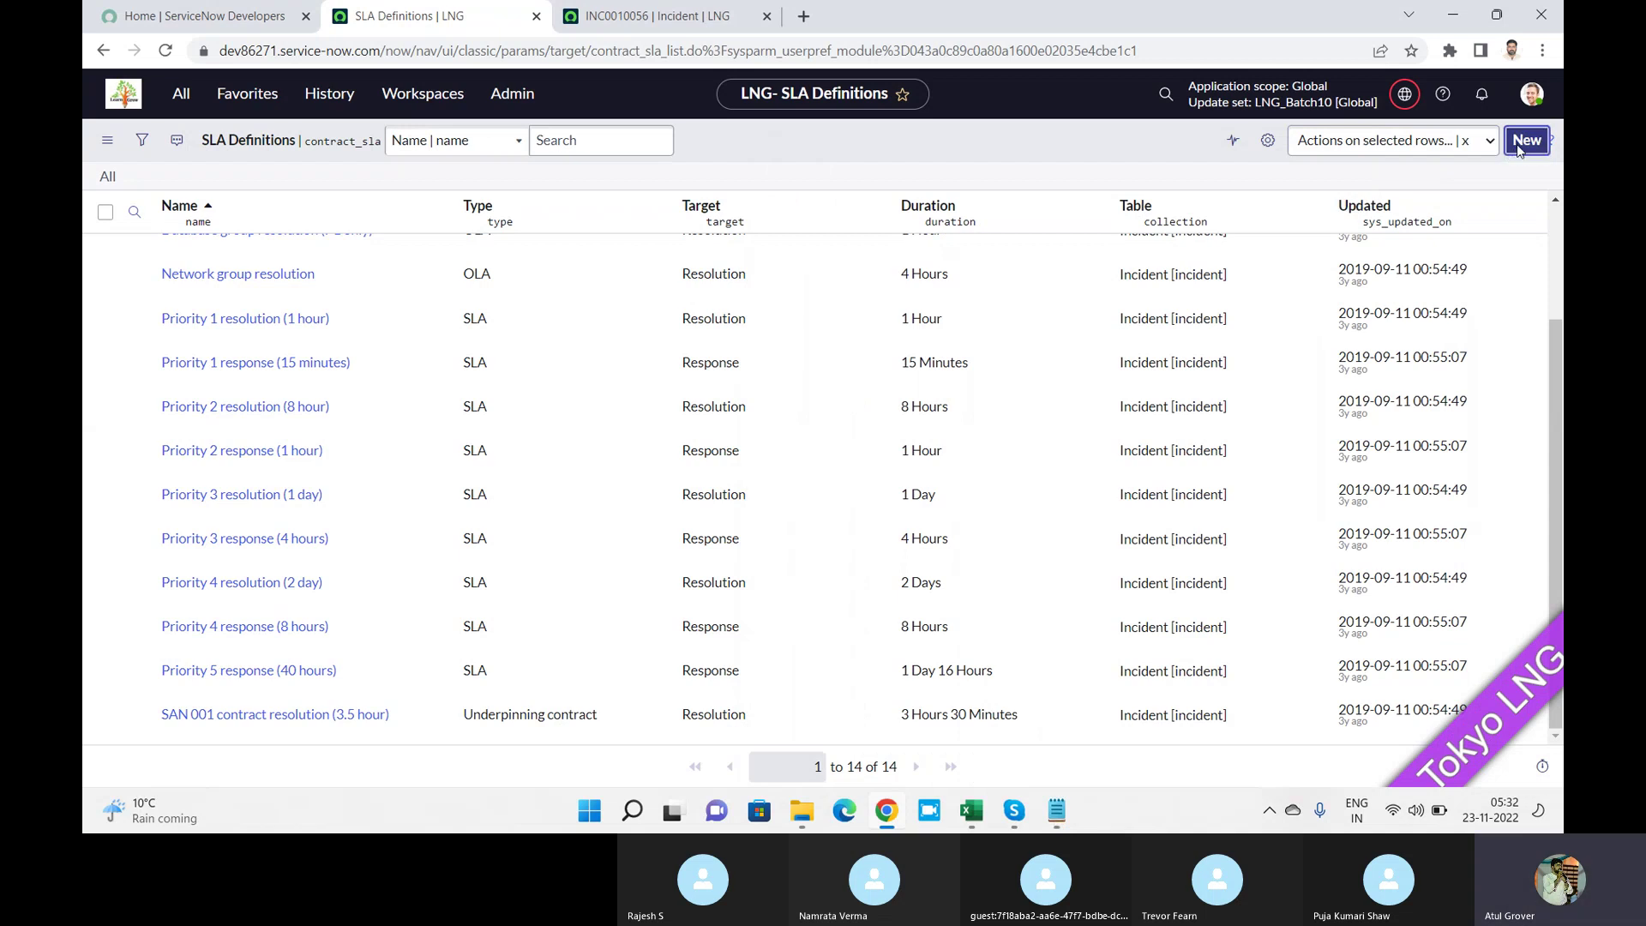
Start a blank SLA Definition record, then go back to incident INC0010056's tab.
{"action": "left_click", "coordinate": [1526, 141]}
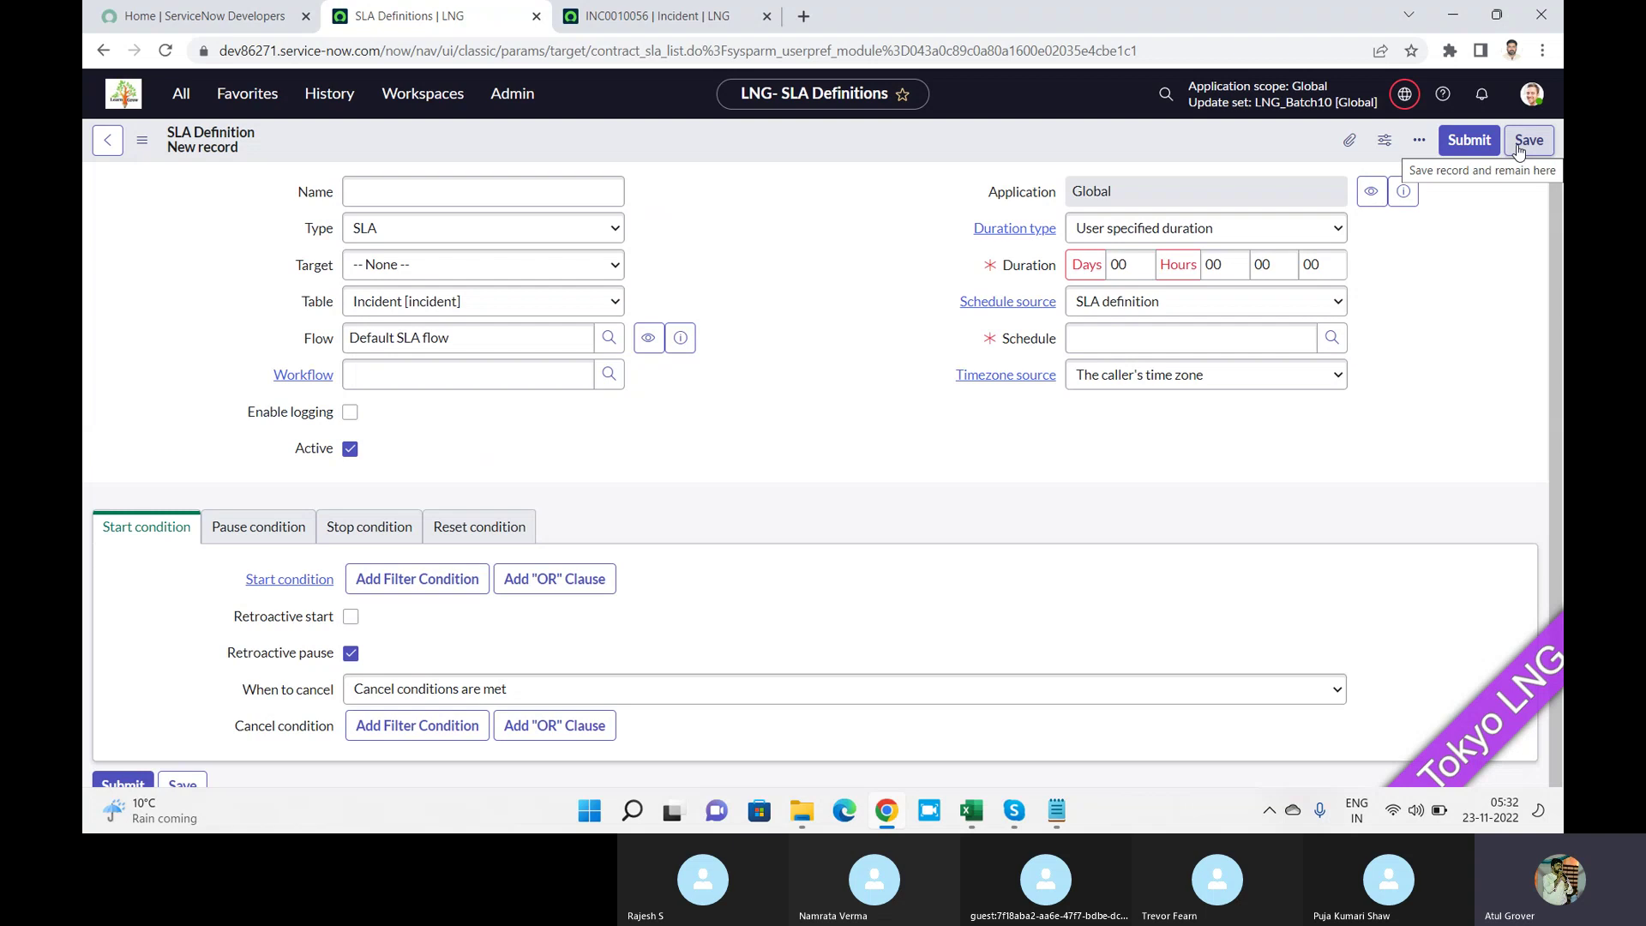
{"action": "left_click", "coordinate": [457, 186]}
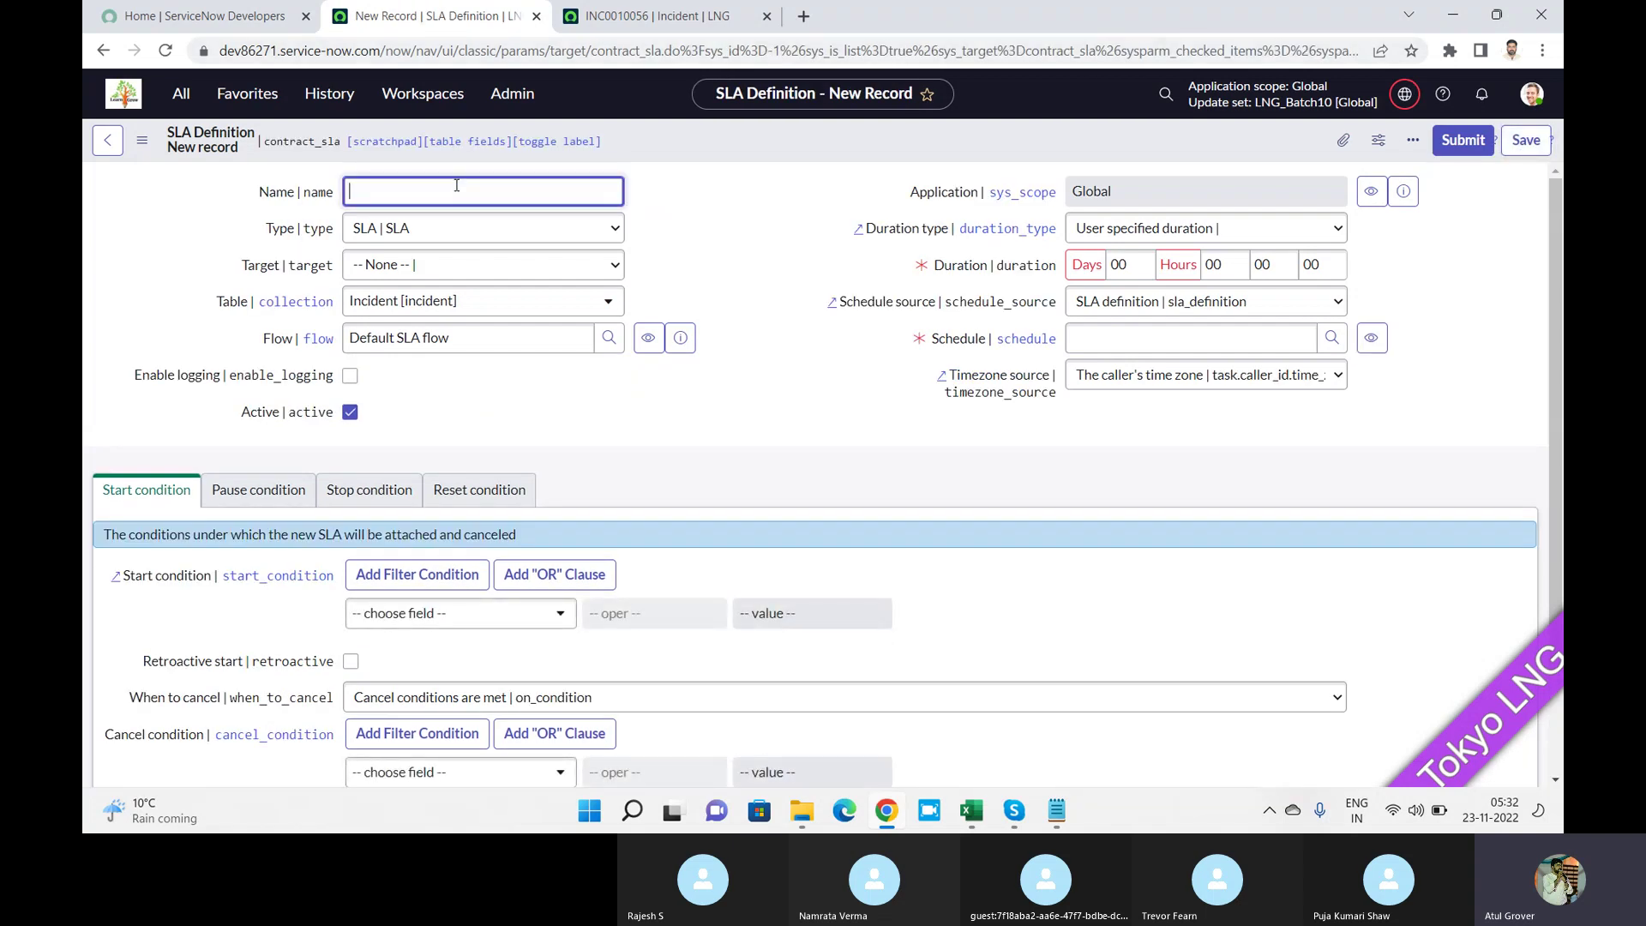
{"action": "left_click", "coordinate": [580, 28]}
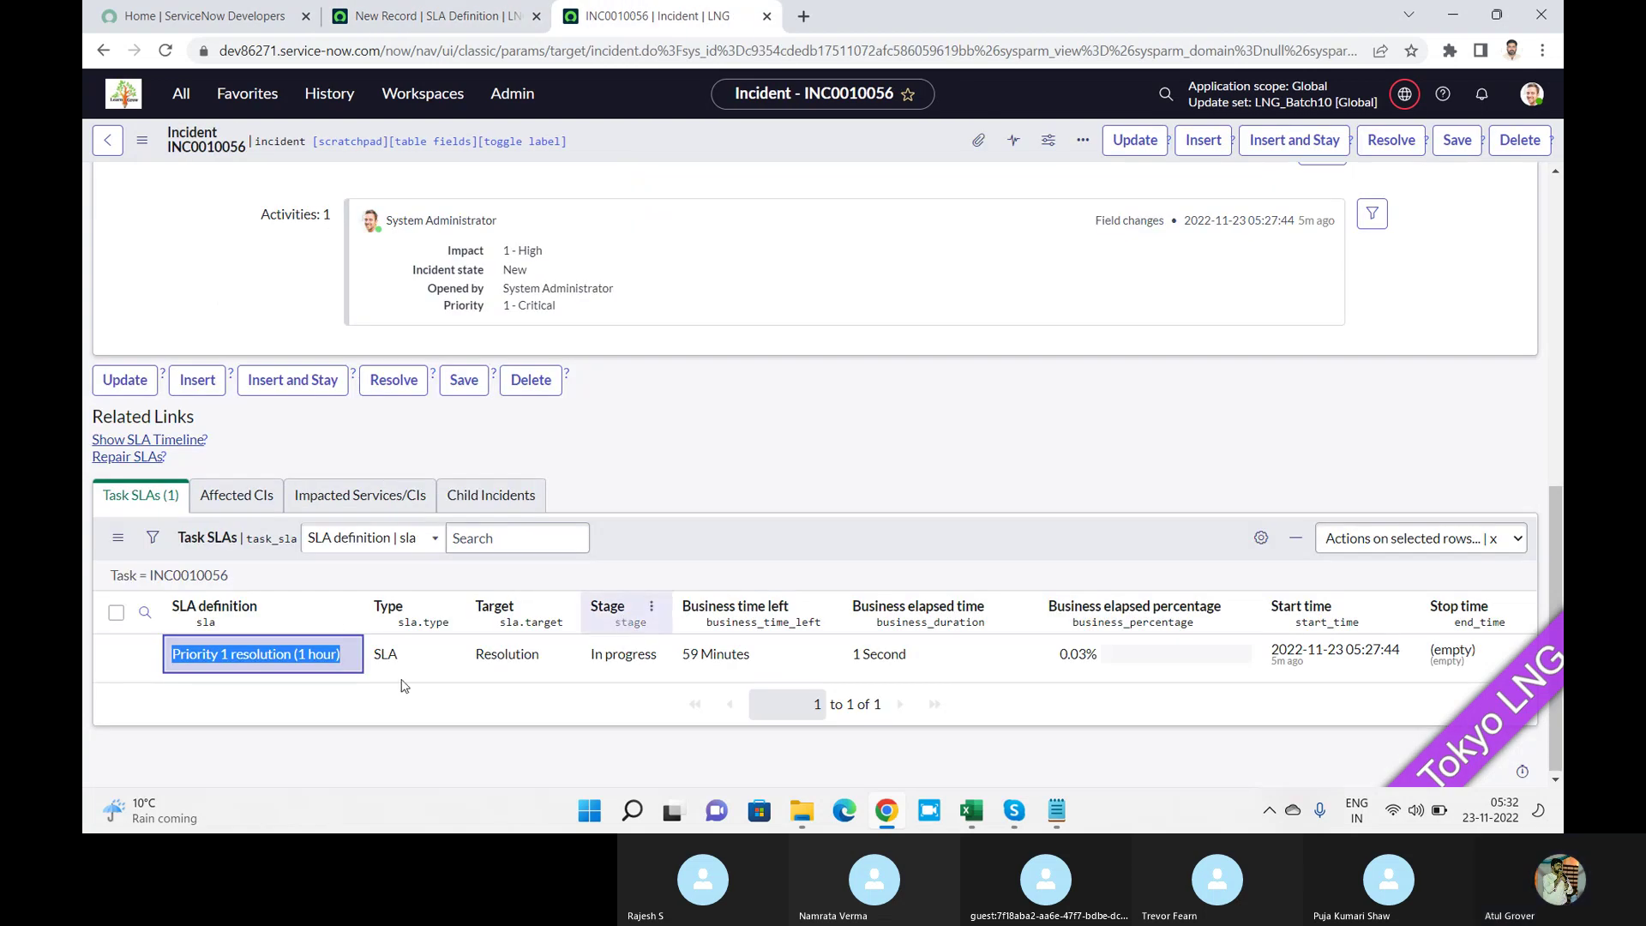
{"action": "right_click", "coordinate": [297, 723]}
{"action": "left_click", "coordinate": [255, 685]}
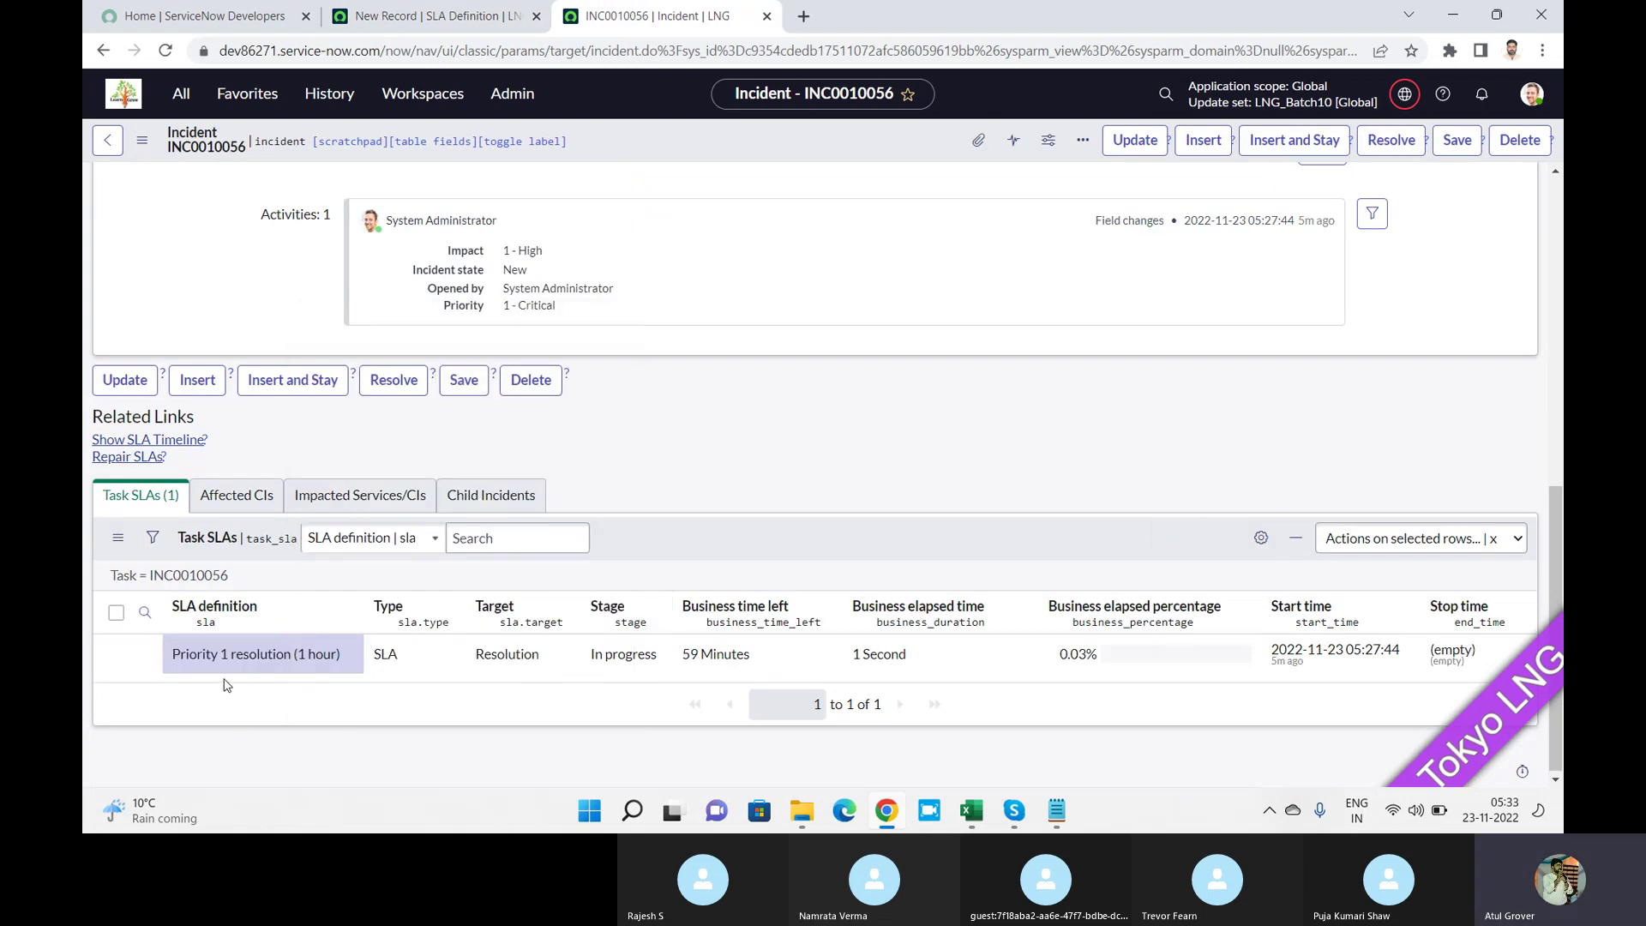
{"action": "left_click_drag", "start_coordinate": [176, 651], "coordinate": [344, 668]}
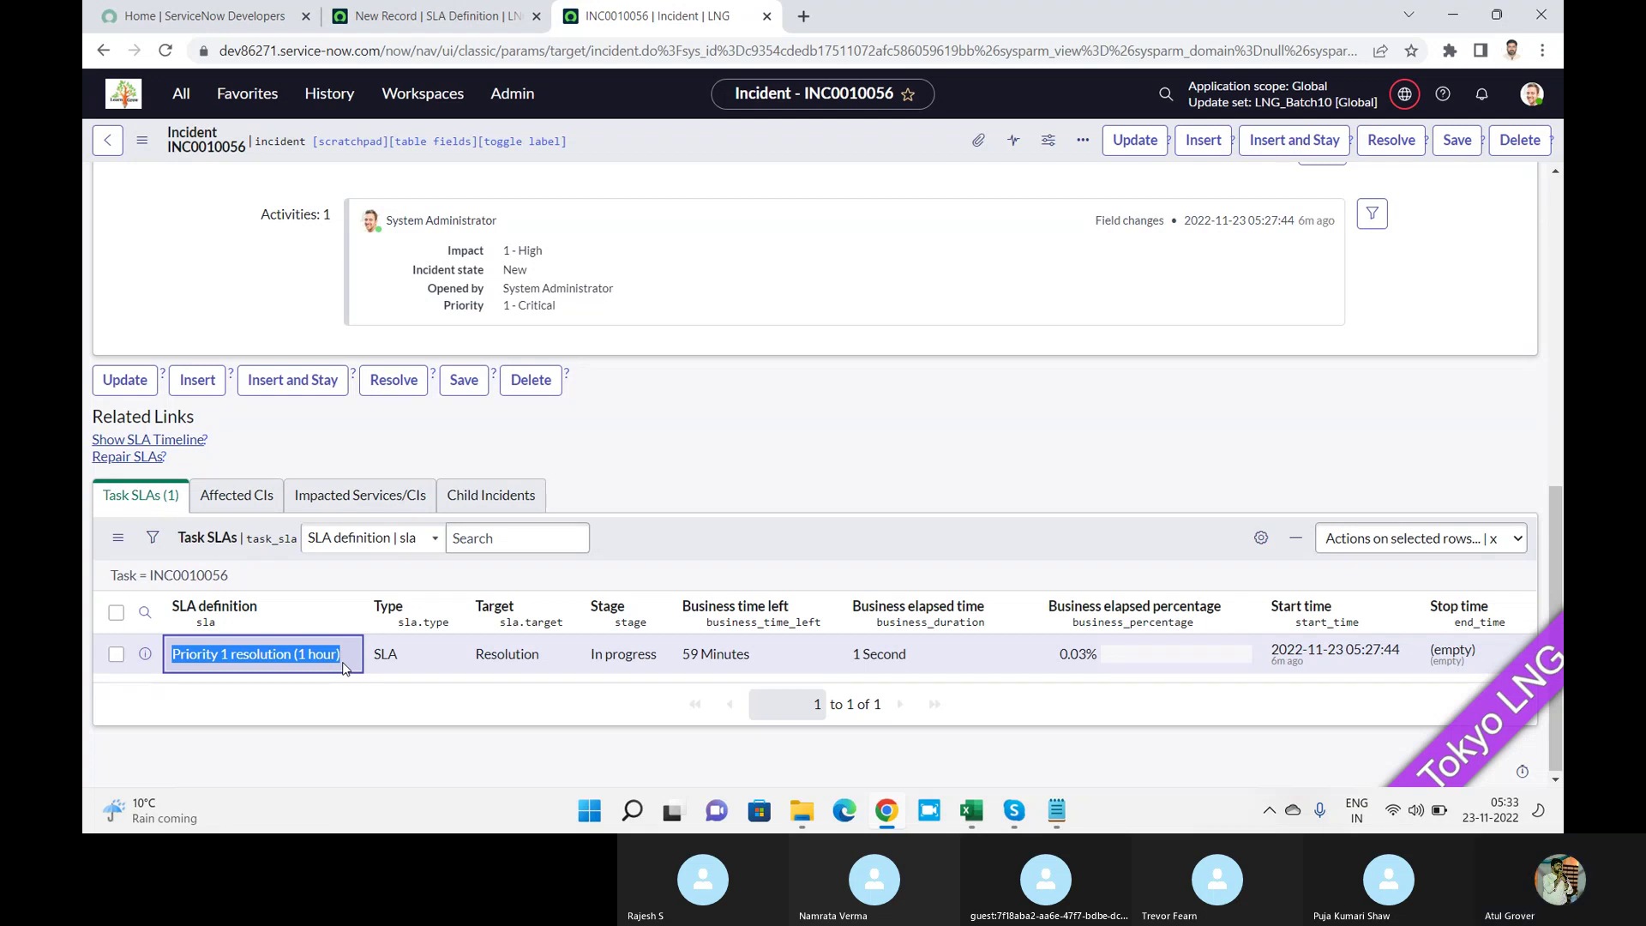
{"action": "left_click", "coordinate": [1051, 810]}
Add 'This is a bat' and 'bat is a this' under the Notepad notes, then return to the SLA form.
{"action": "key", "text": "Down"}
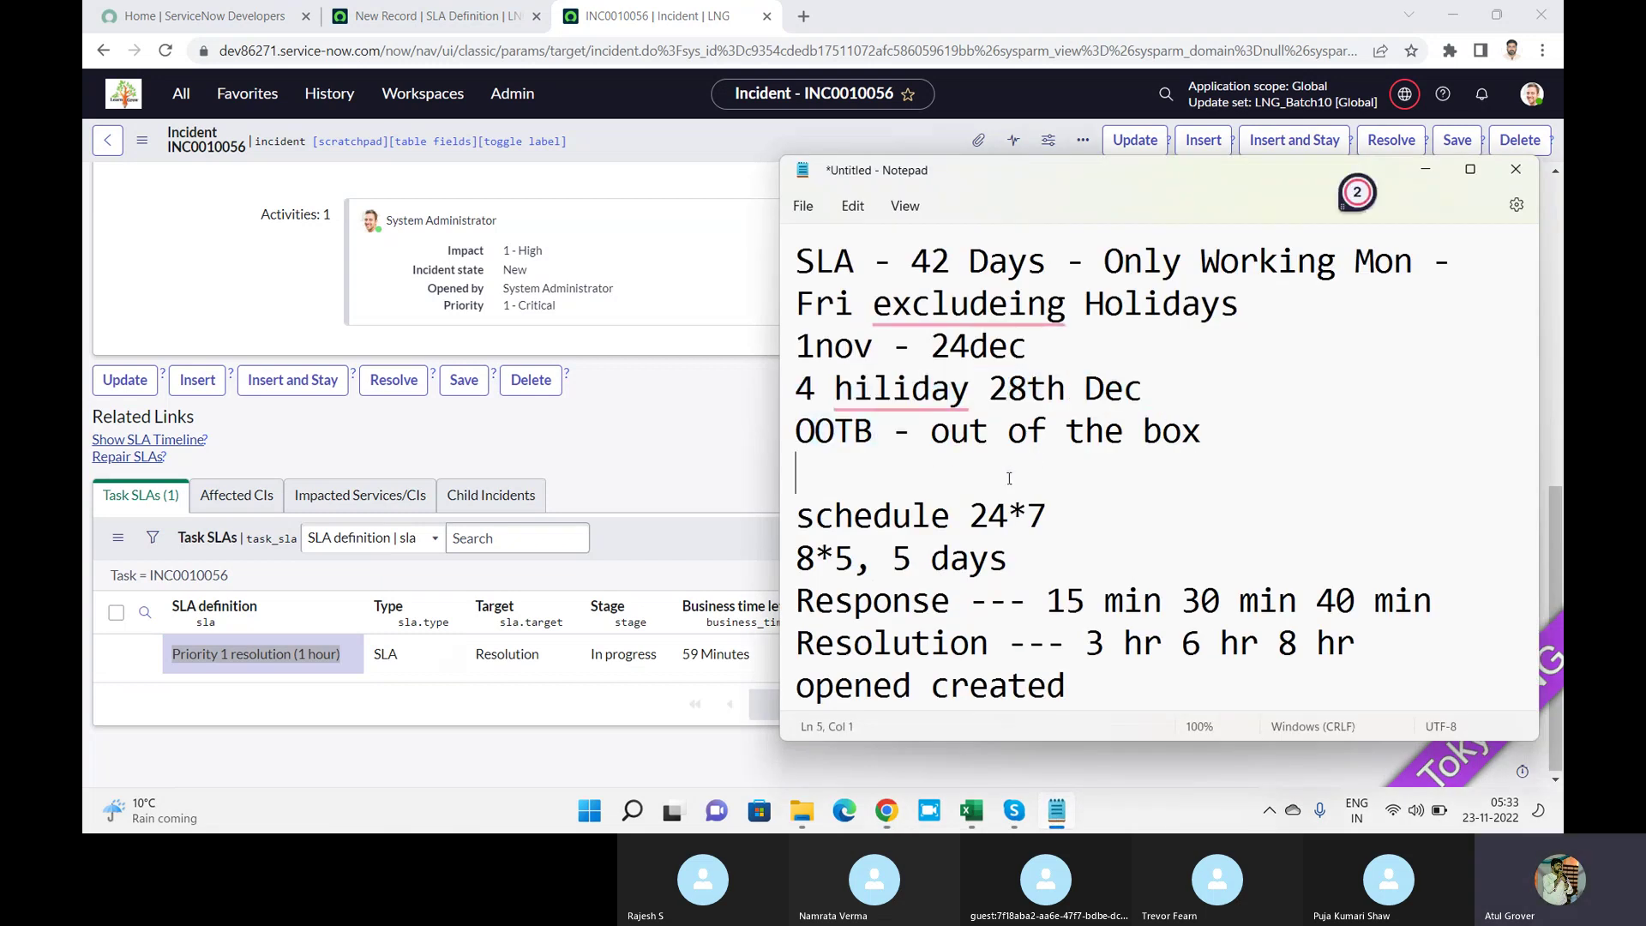
{"action": "type", "text": "Thsi sis"}
{"action": "key", "text": "BackSpace"}
{"action": "key", "text": "BackSpace"}
{"action": "key", "text": "BackSpace"}
{"action": "key", "text": "BackSpace"}
{"action": "key", "text": "BackSpace"}
{"action": "key", "text": "BackSpace"}
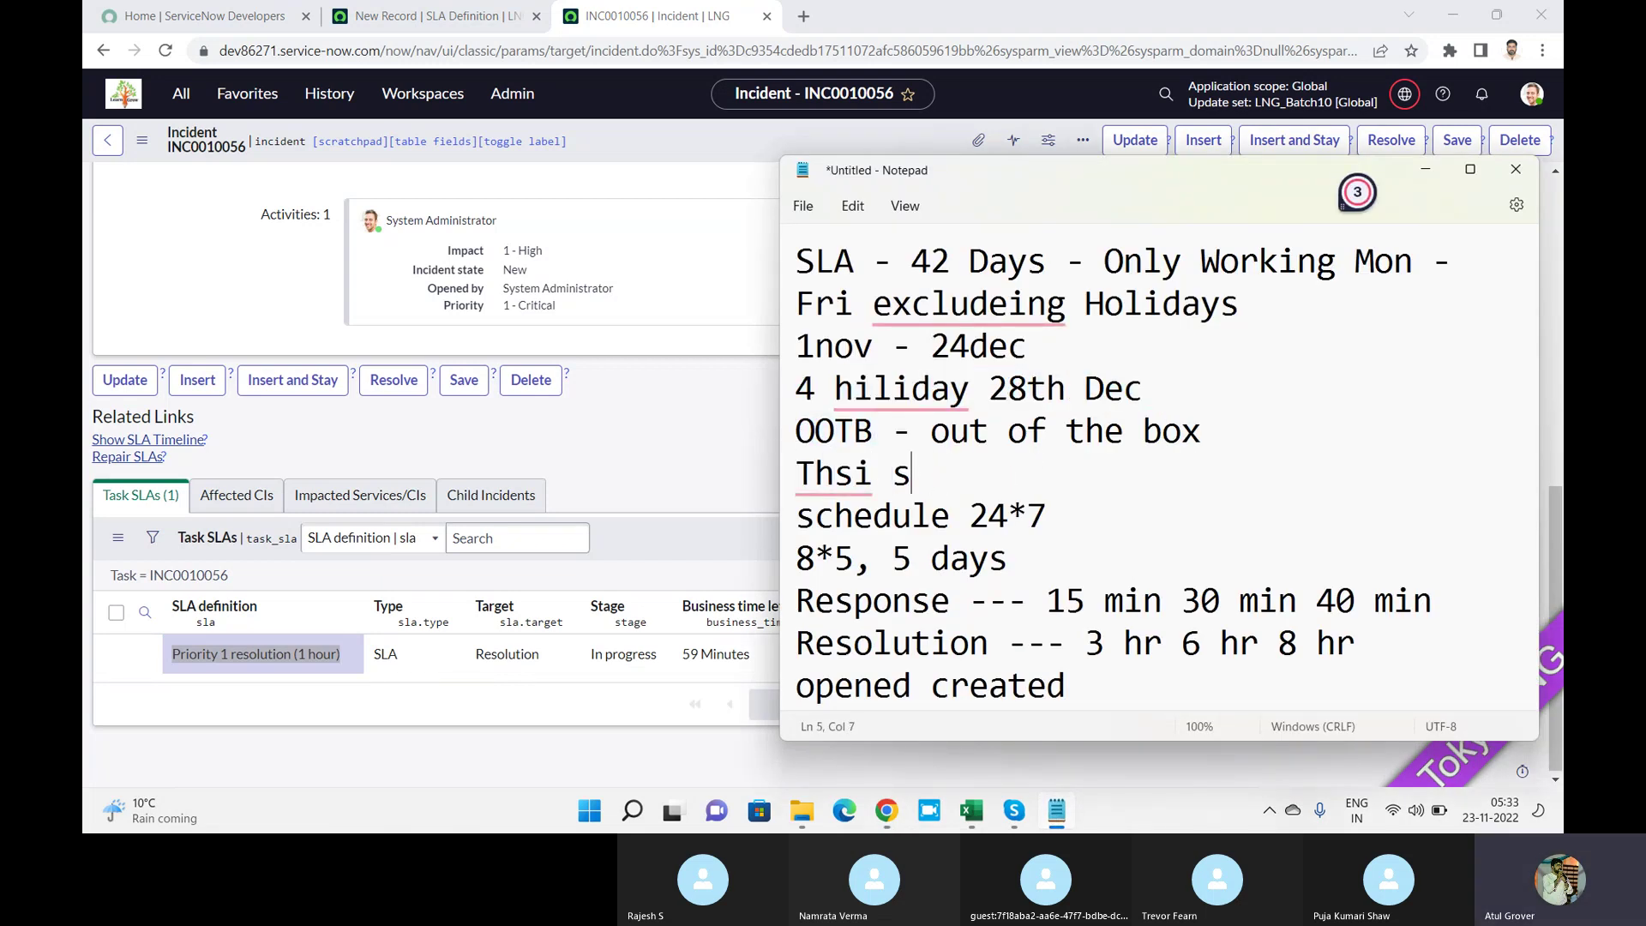
{"action": "type", "text": "is is a bat"}
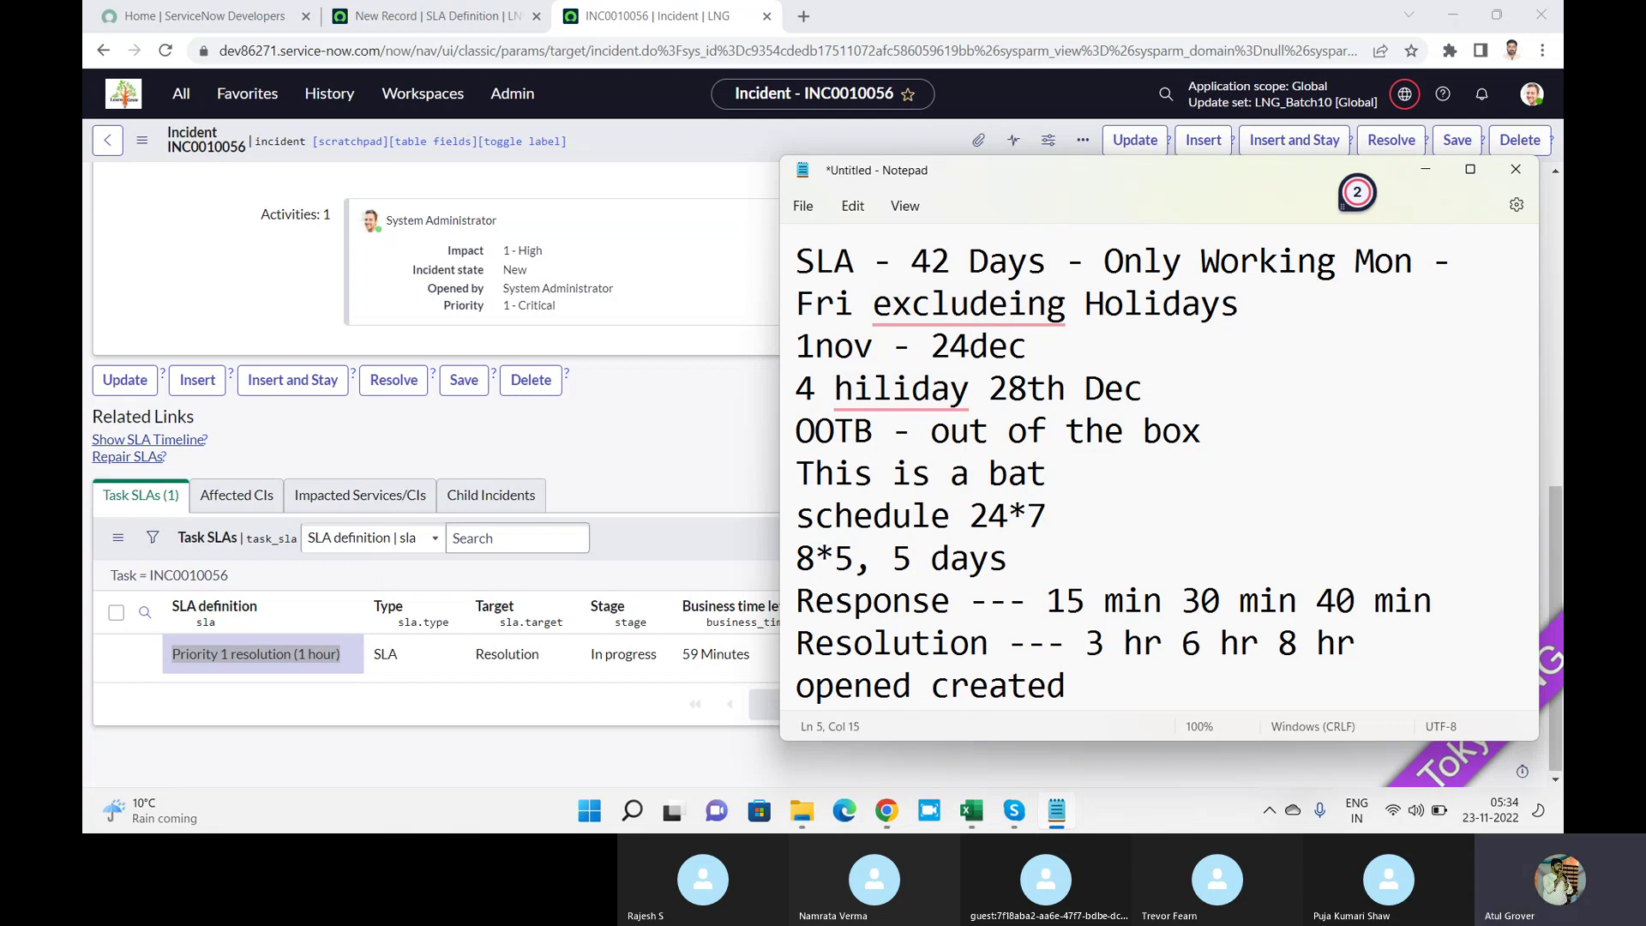
{"action": "key", "text": "Return"}
{"action": "key", "text": "Return"}
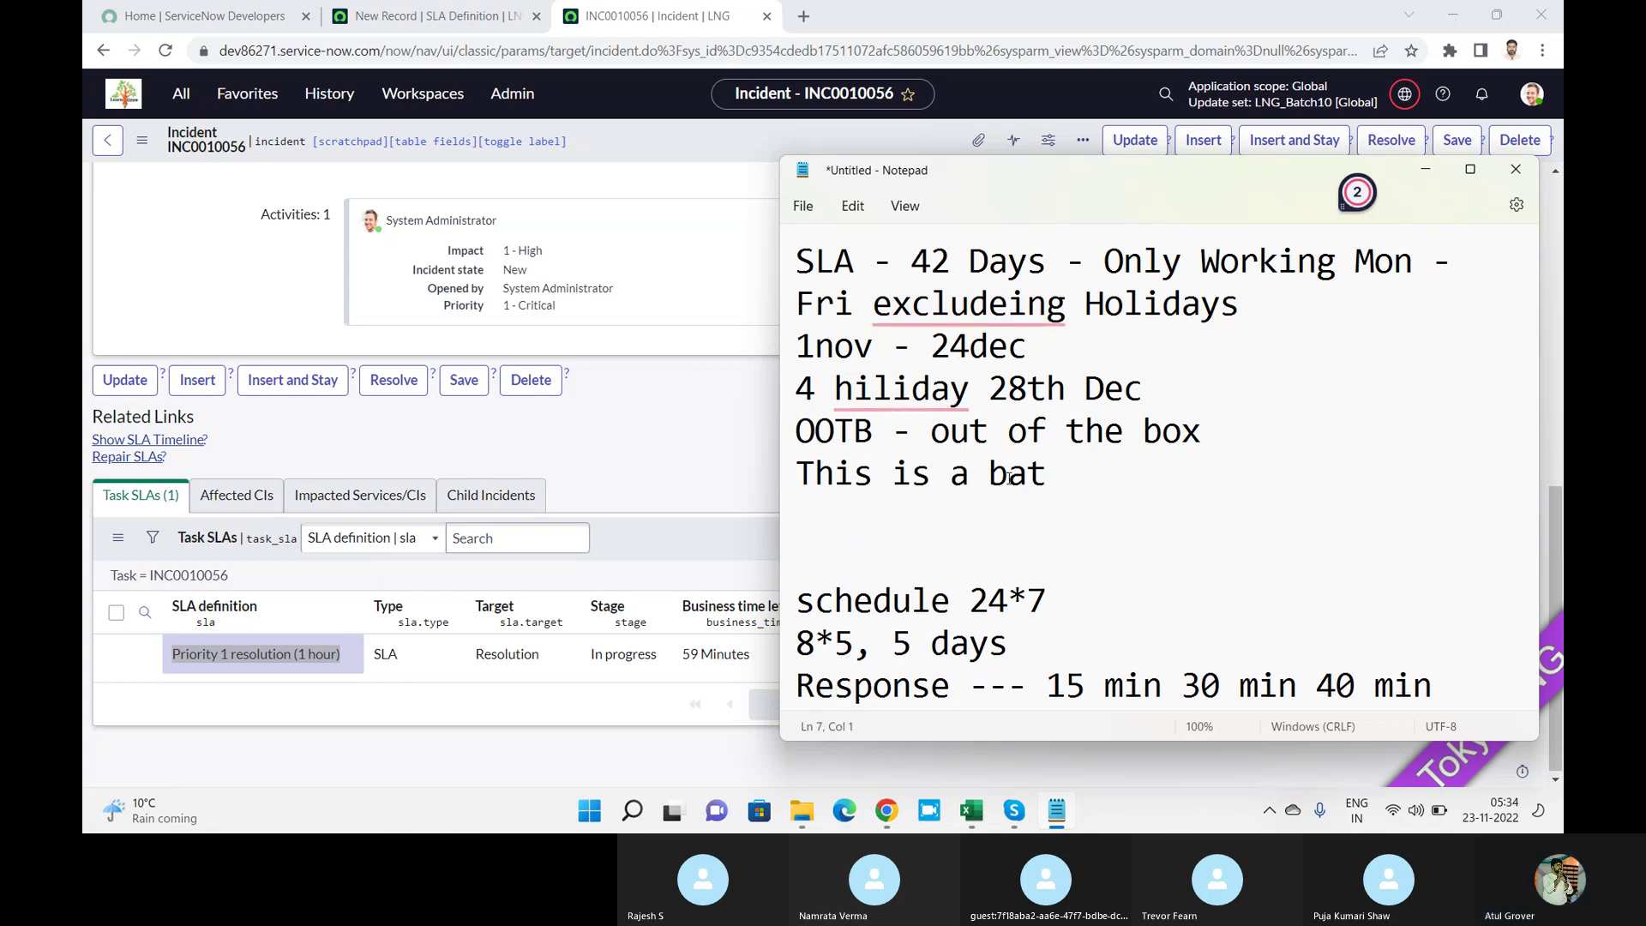
{"action": "type", "text": "batis tra"}
{"action": "key", "text": "BackSpace"}
{"action": "key", "text": "BackSpace"}
{"action": "key", "text": "BackSpace"}
{"action": "key", "text": "BackSpace"}
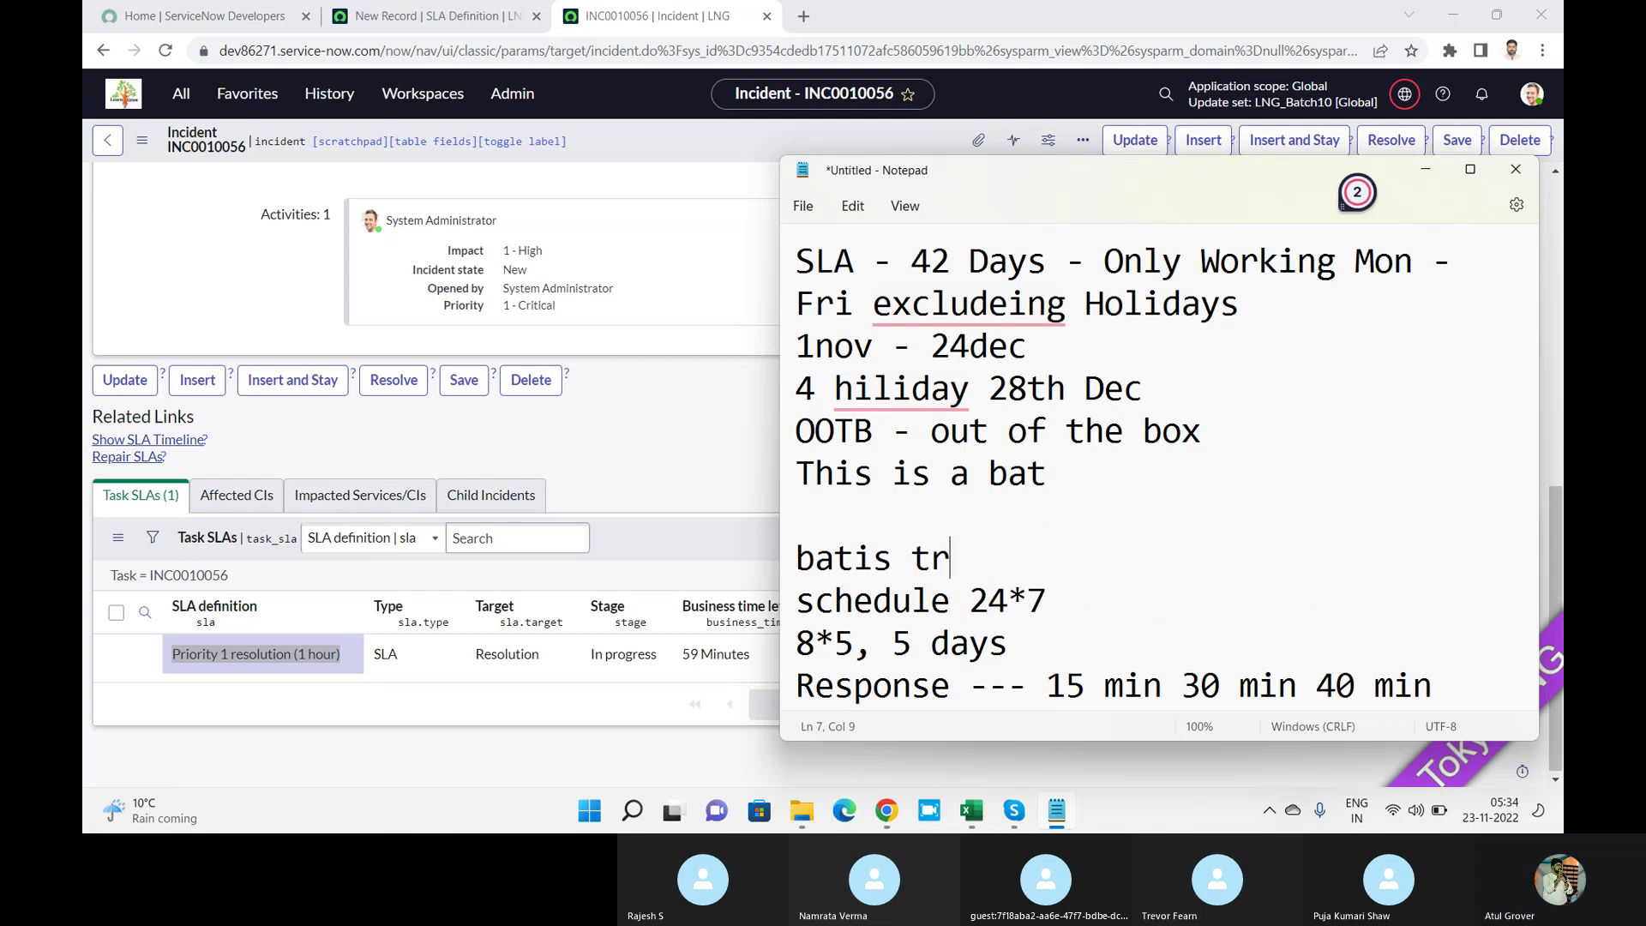
{"action": "key", "text": "BackSpace"}
{"action": "key", "text": "BackSpace"}
{"action": "key", "text": "BackSpace"}
{"action": "type", "text": "t is"}
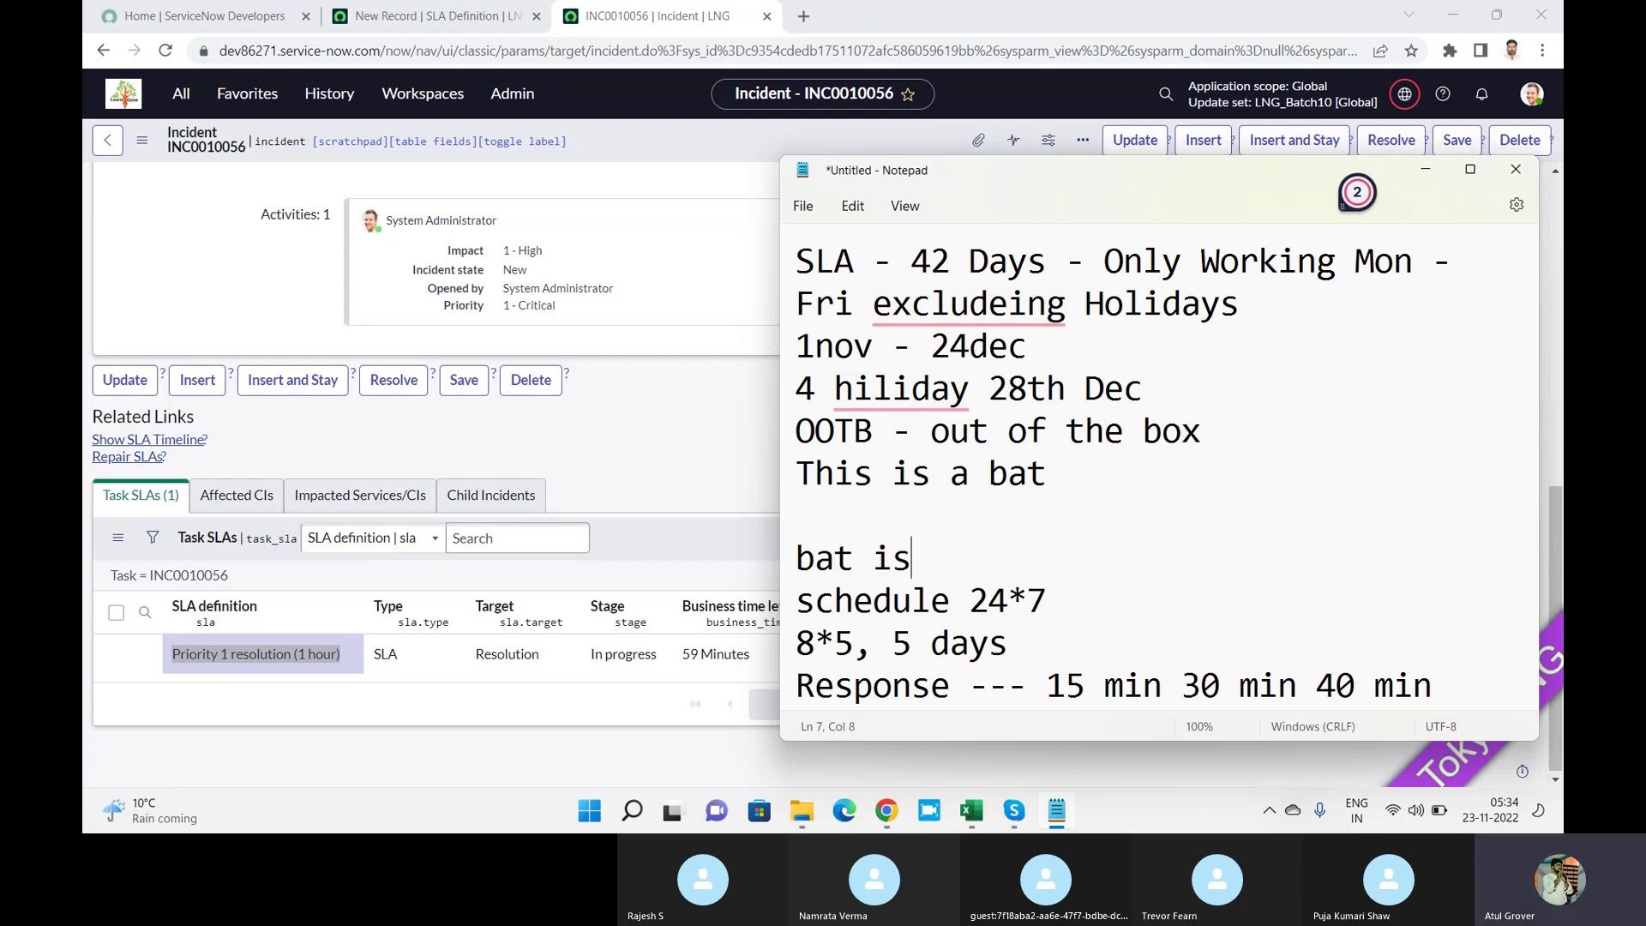
{"action": "type", "text": " a this"}
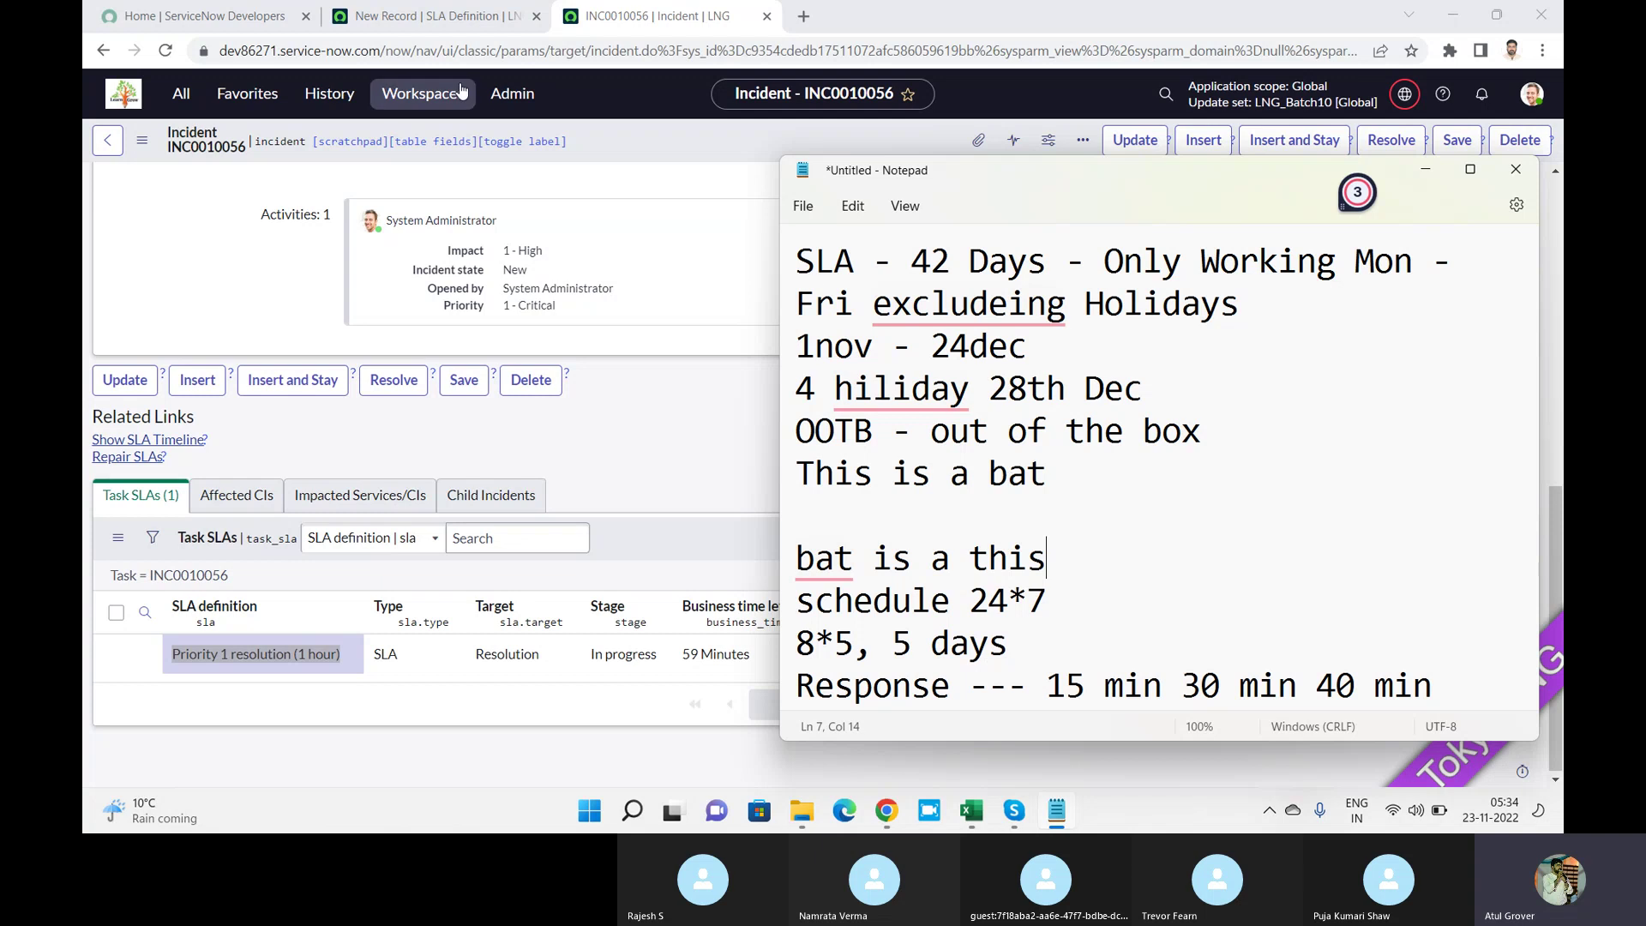
{"action": "left_click", "coordinate": [472, 17]}
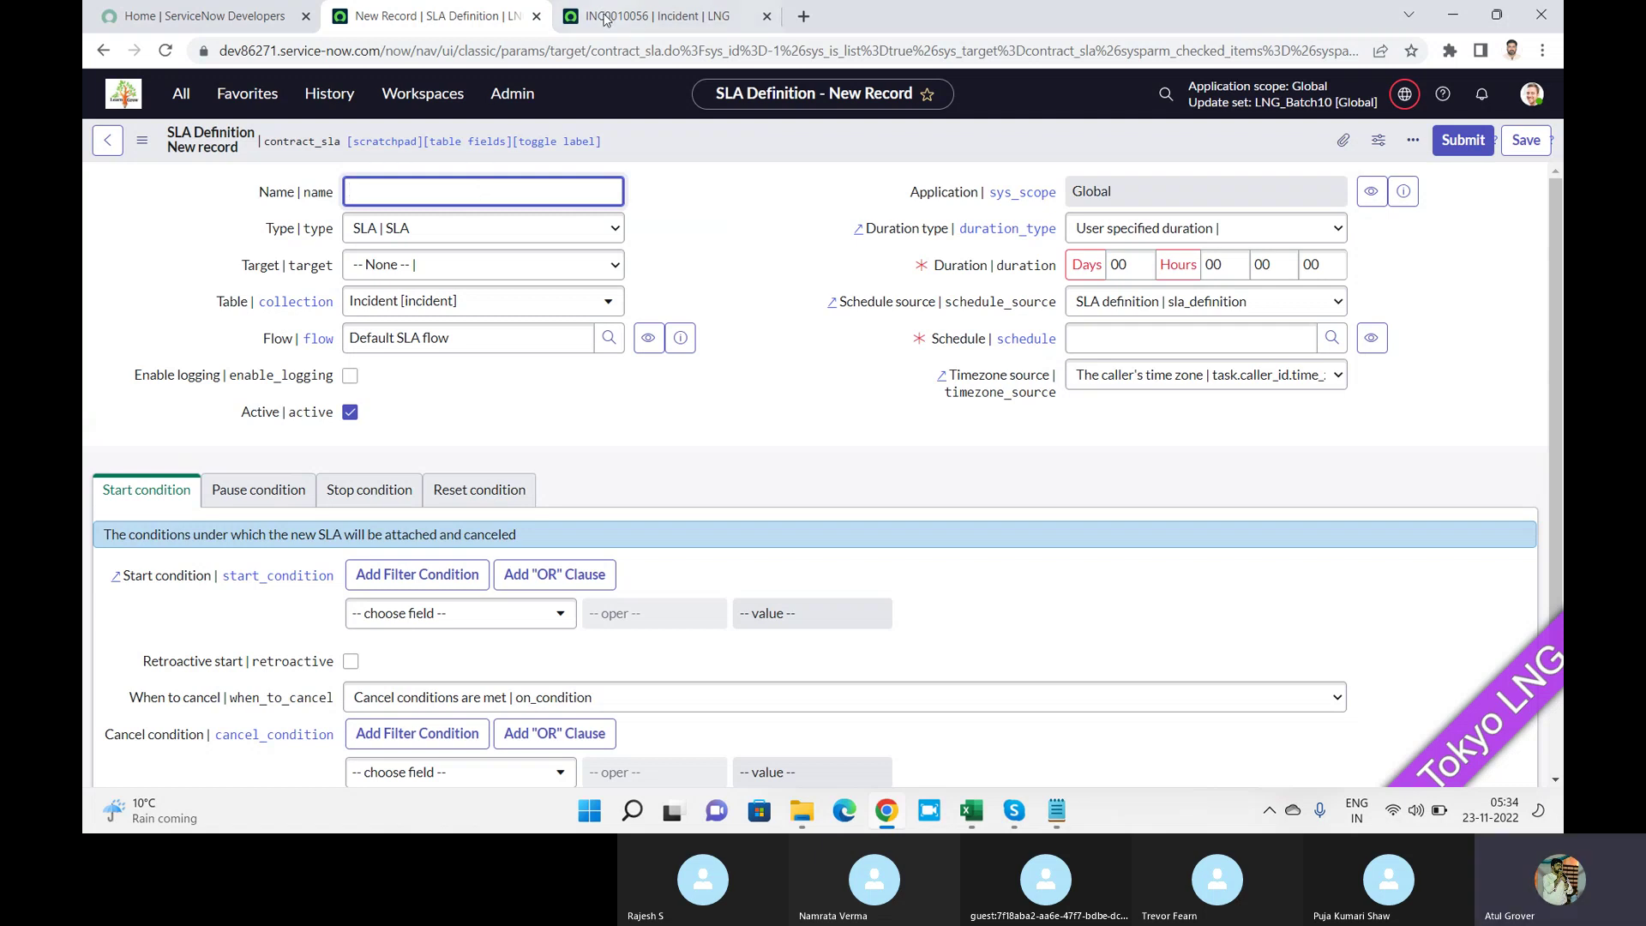
{"action": "left_click", "coordinate": [660, 12]}
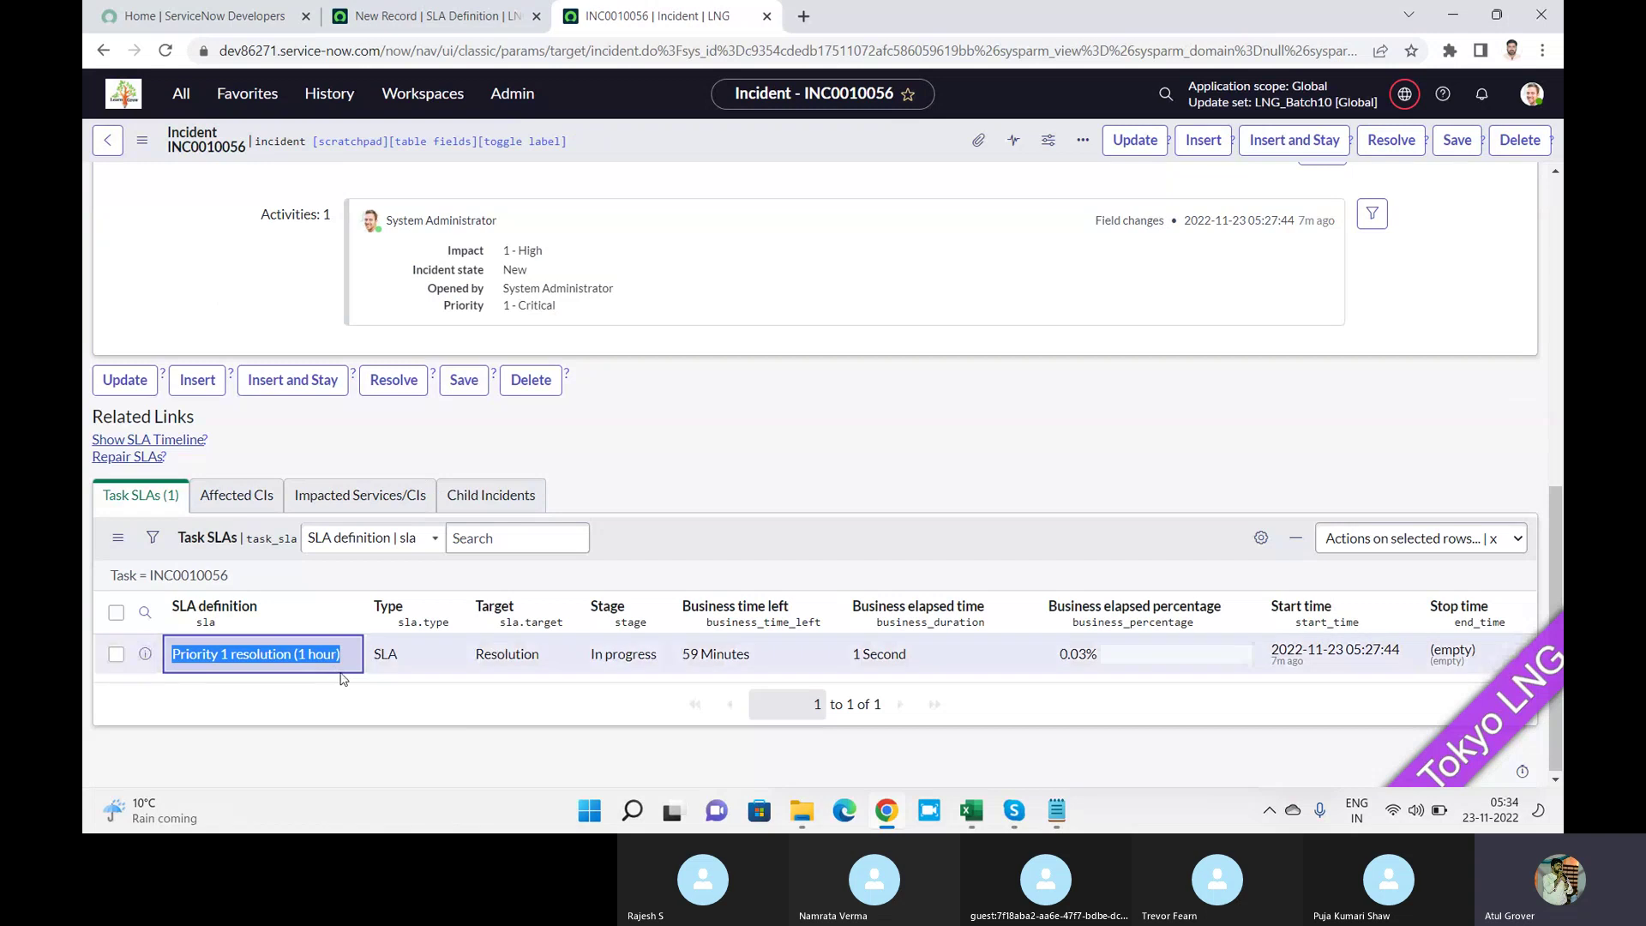
{"action": "left_click_drag", "start_coordinate": [346, 664], "coordinate": [169, 665]}
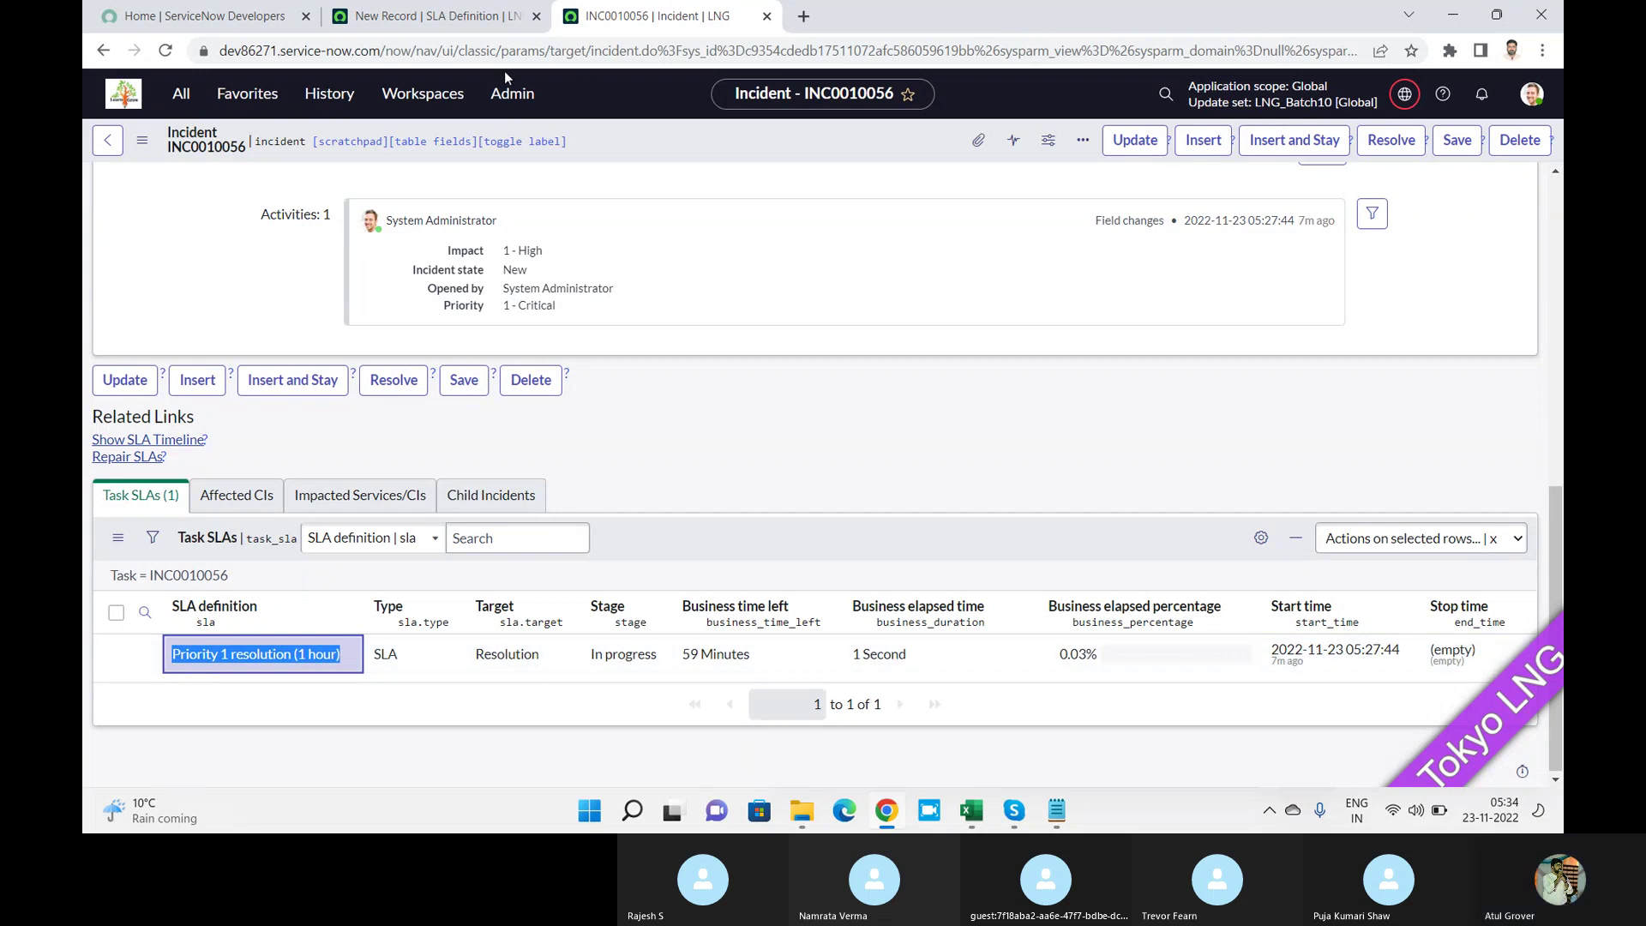
{"action": "left_click", "coordinate": [428, 15]}
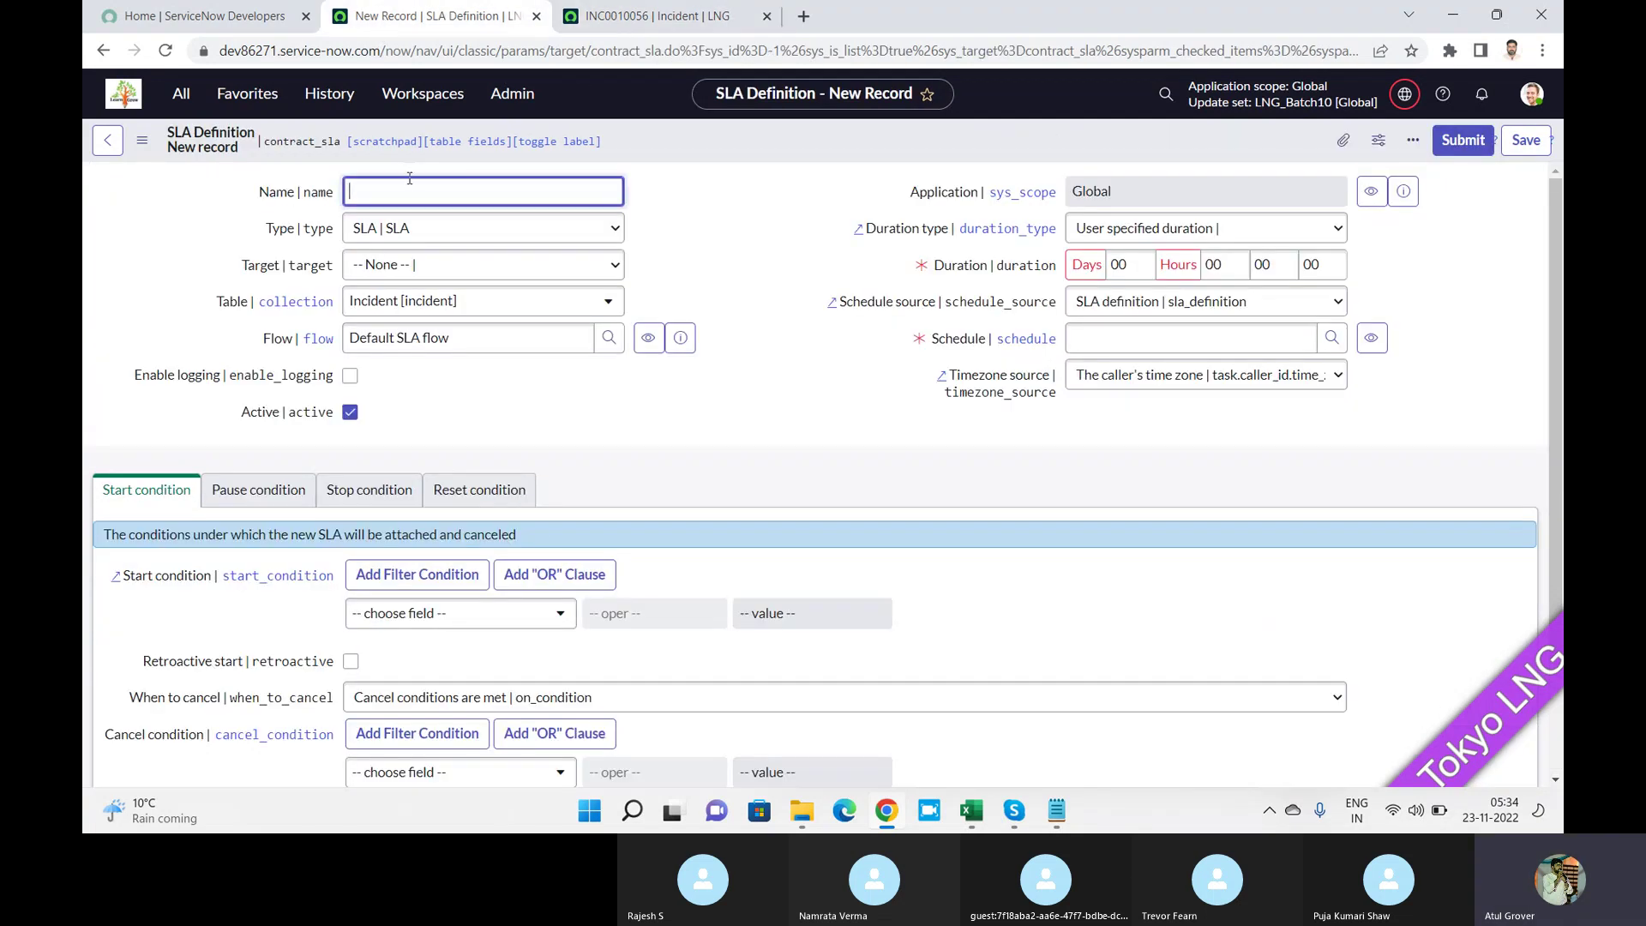
Enter the SLA definition name 'LNG P4 Response 40 M', shortening 'min' to 'M'.
{"action": "type", "text": "LNG P4 Resp"}
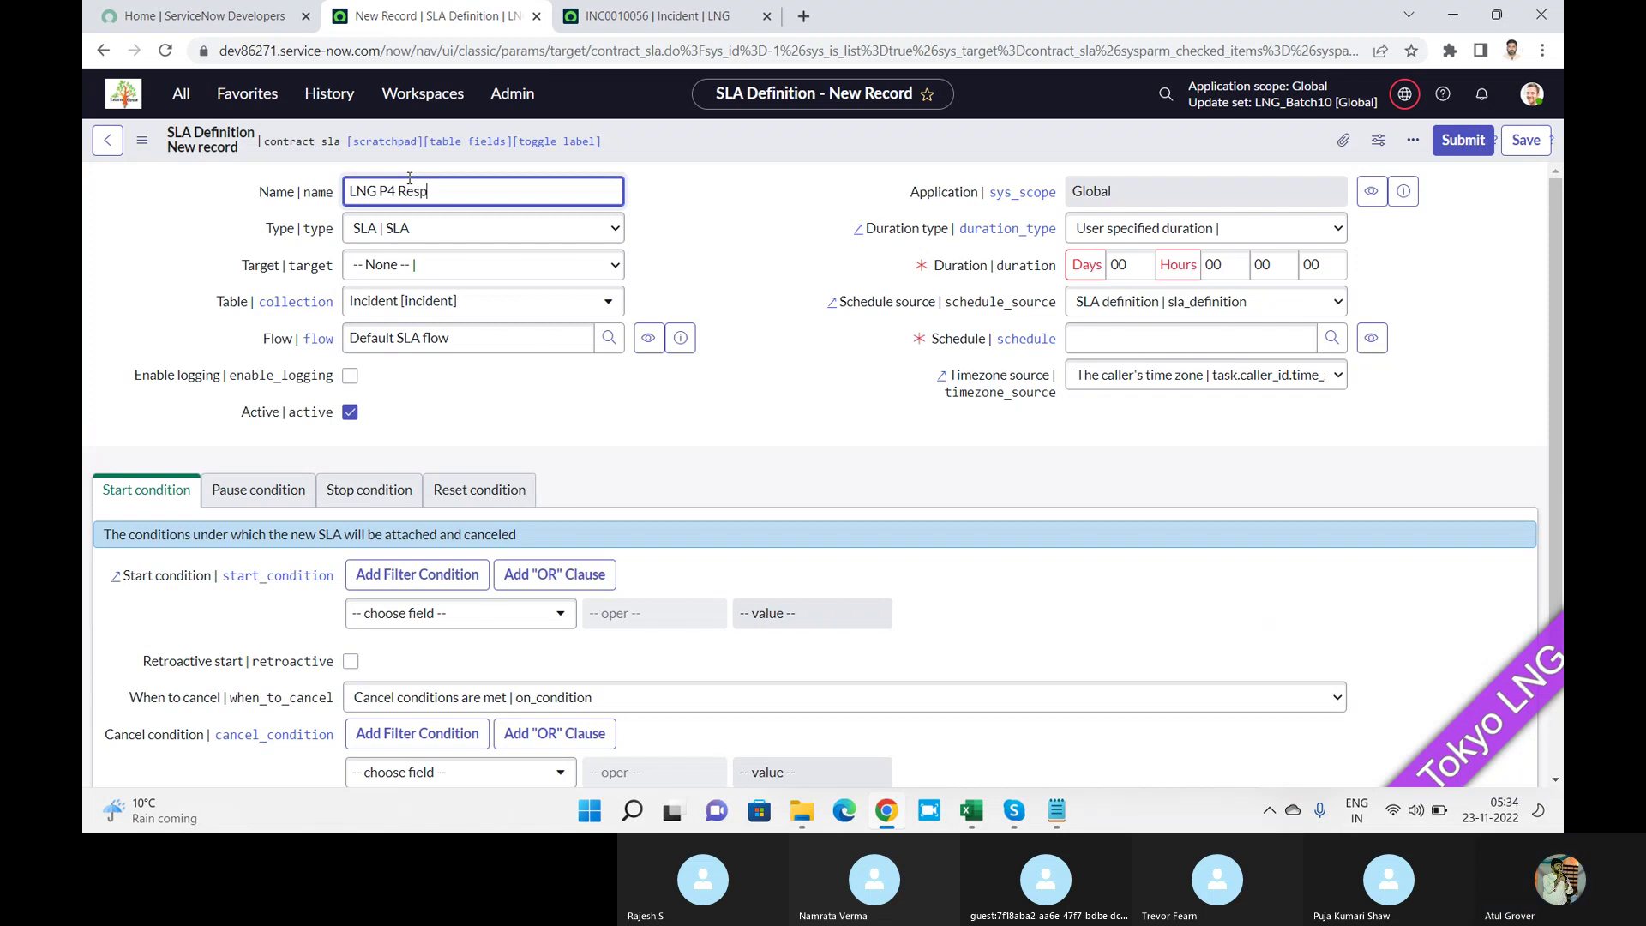
{"action": "type", "text": "onse 40 min"}
{"action": "key", "text": "BackSpace"}
{"action": "key", "text": "BackSpace"}
{"action": "key", "text": "BackSpace"}
{"action": "type", "text": "M"}
Highlight parts of the name 'LNG P4 Response 40 M' while explaining it, leaving it unchanged.
{"action": "double_click", "coordinate": [368, 192]}
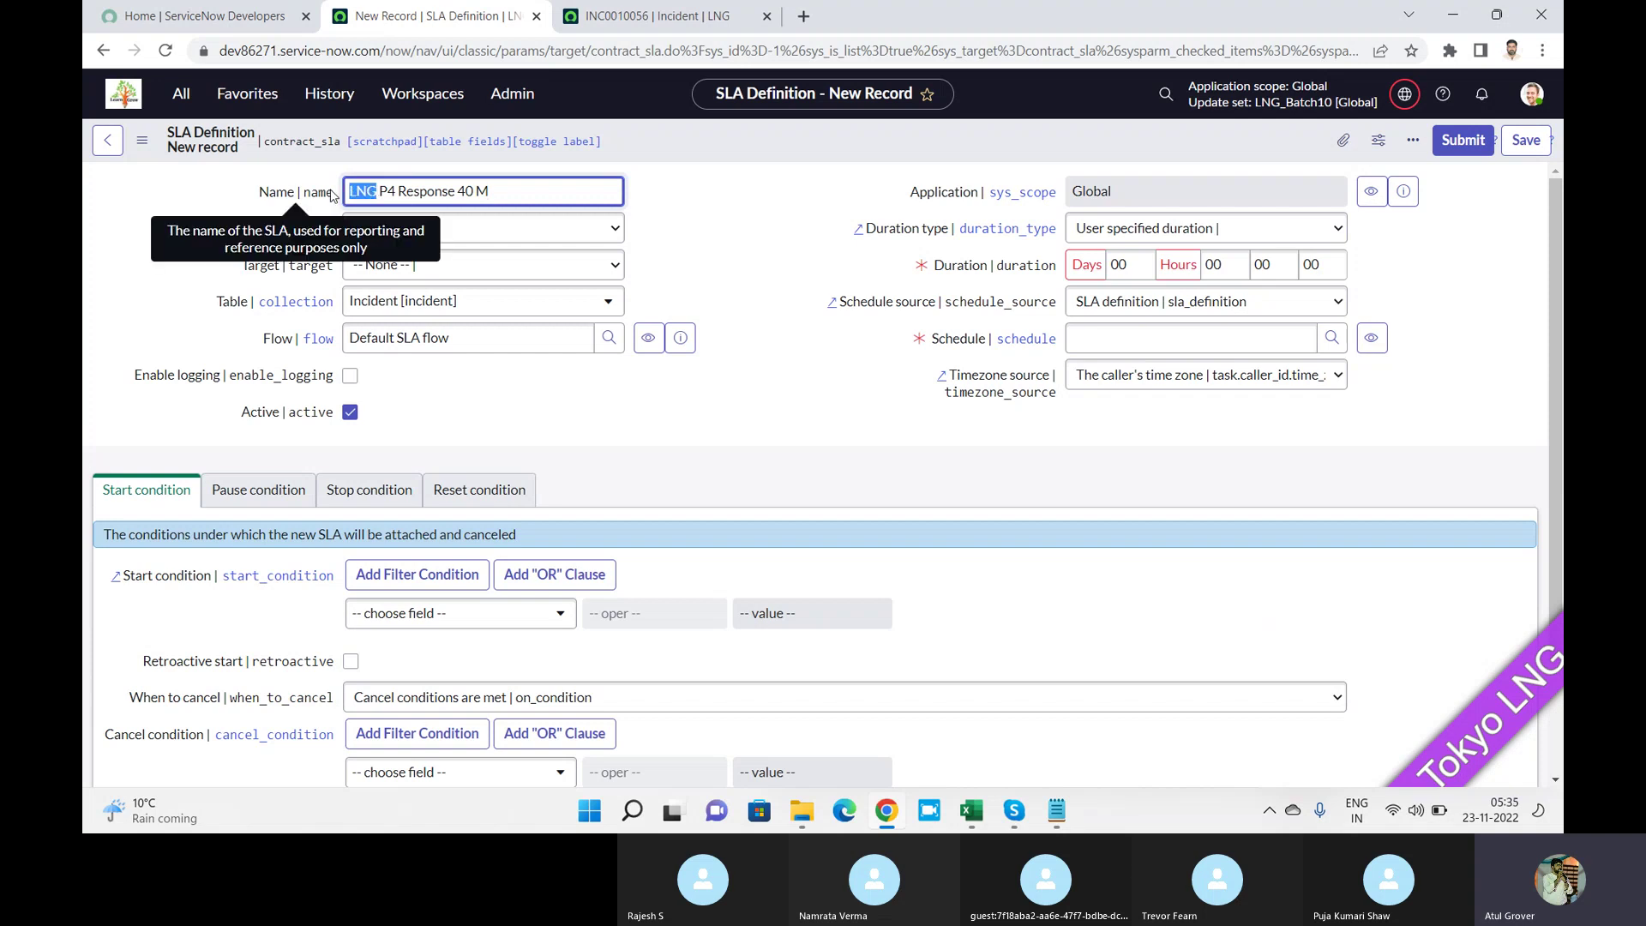
{"action": "left_click", "coordinate": [384, 190]}
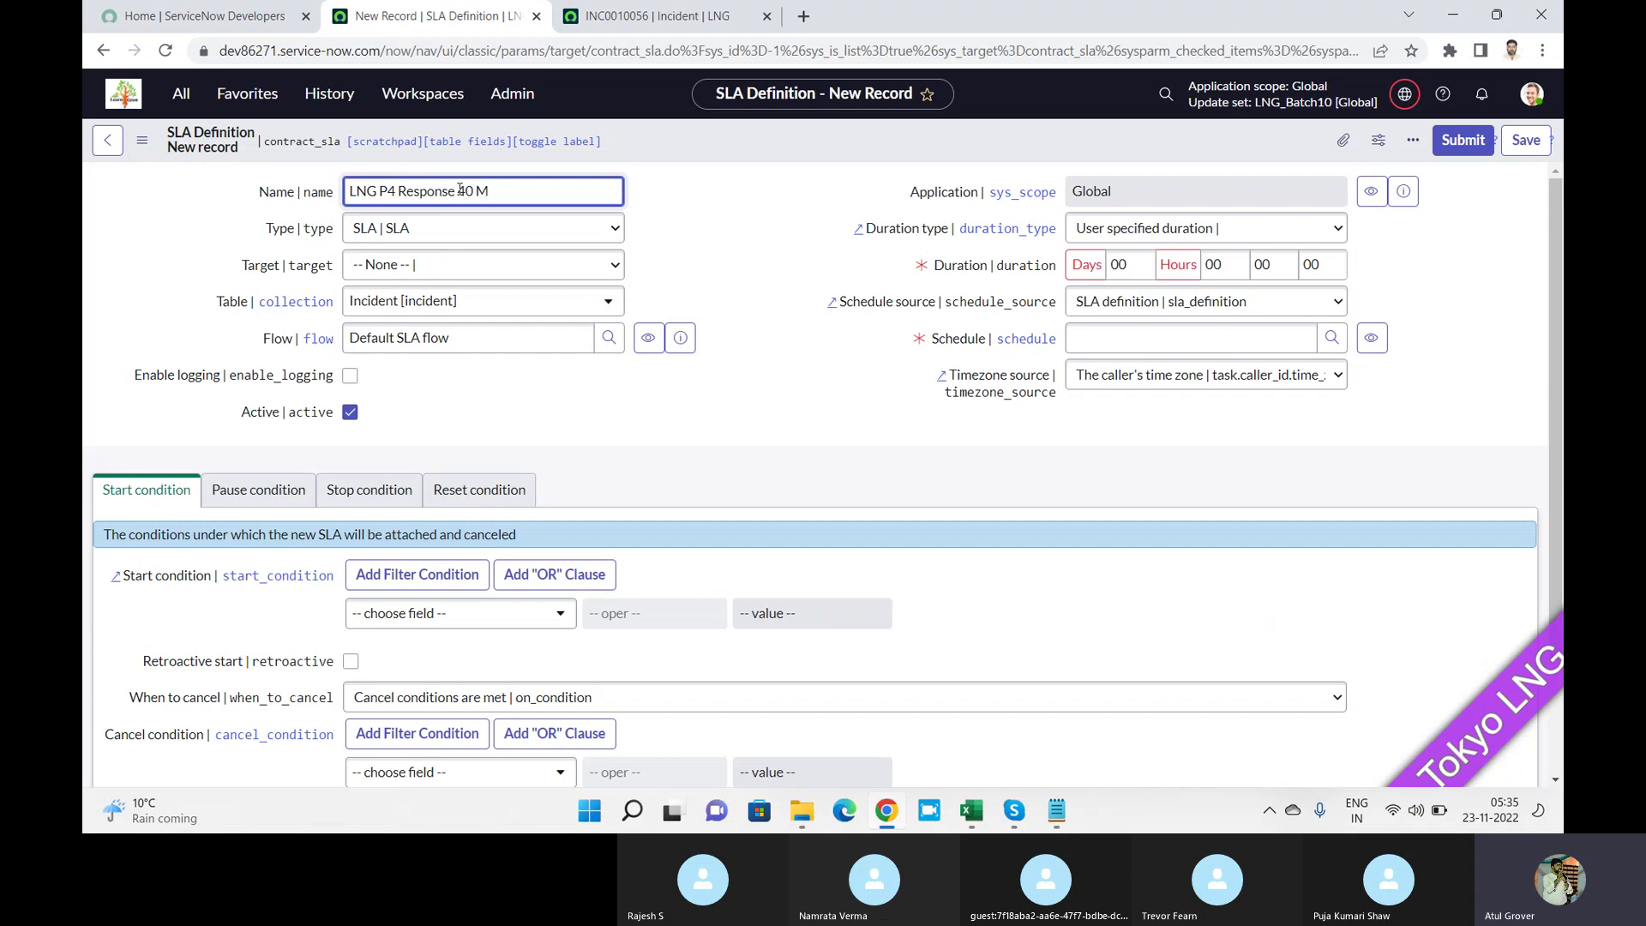
{"action": "left_click_drag", "start_coordinate": [456, 192], "coordinate": [492, 192]}
{"action": "right_click", "coordinate": [497, 194]}
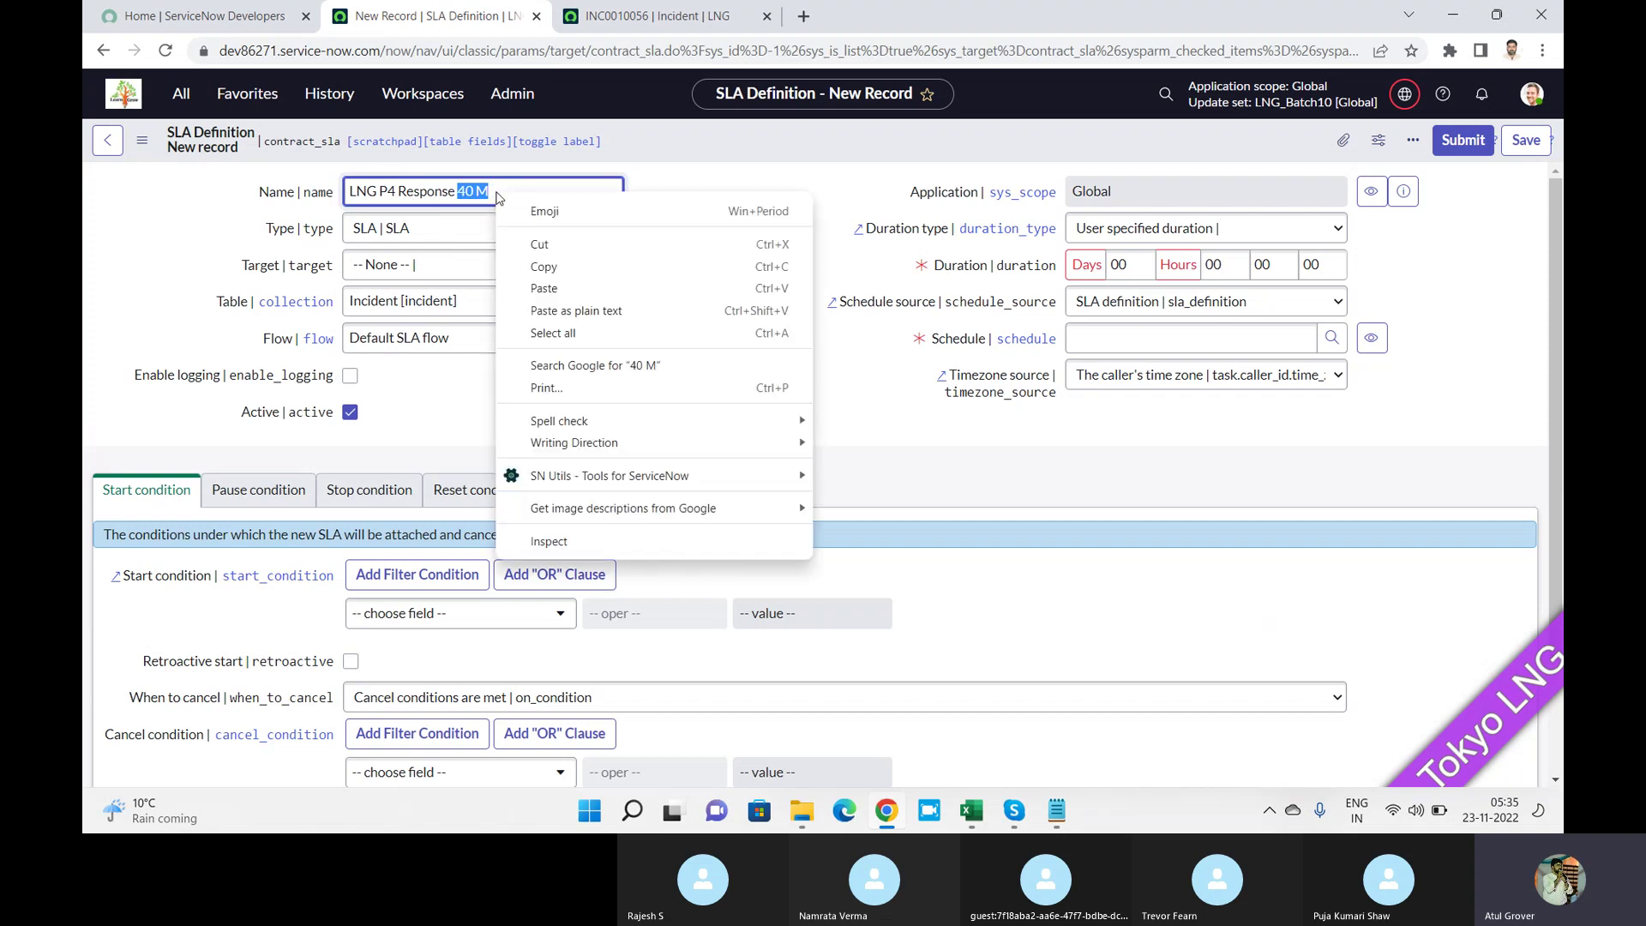
{"action": "left_click", "coordinate": [476, 197]}
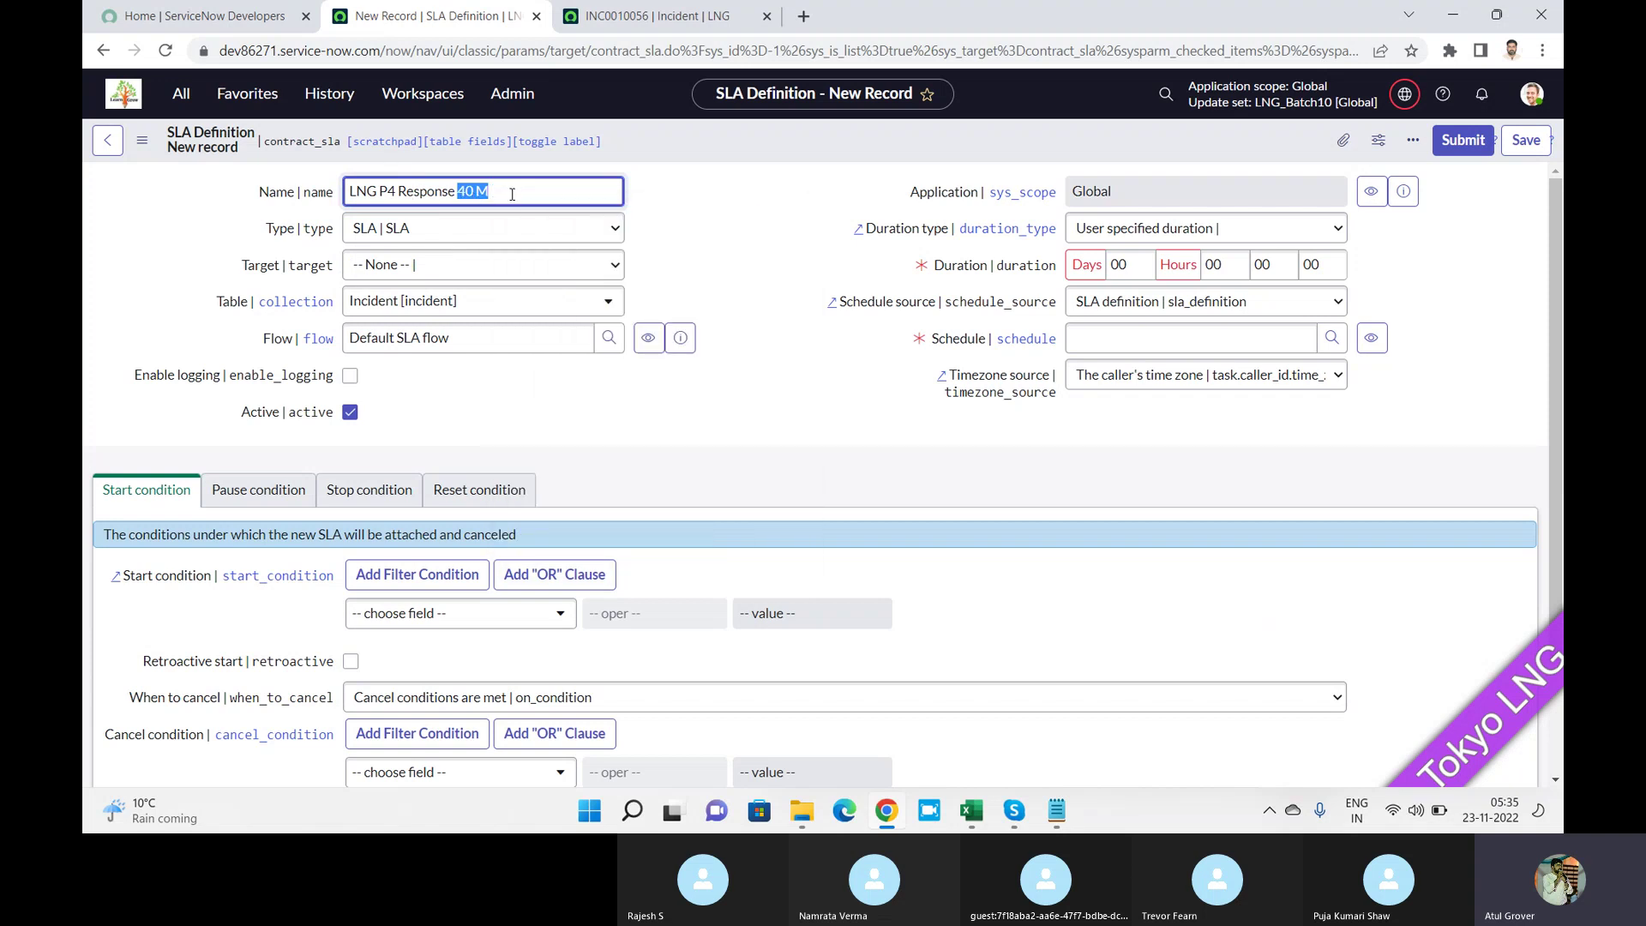
{"action": "left_click", "coordinate": [444, 197]}
{"action": "key", "text": "ctrl+a"}
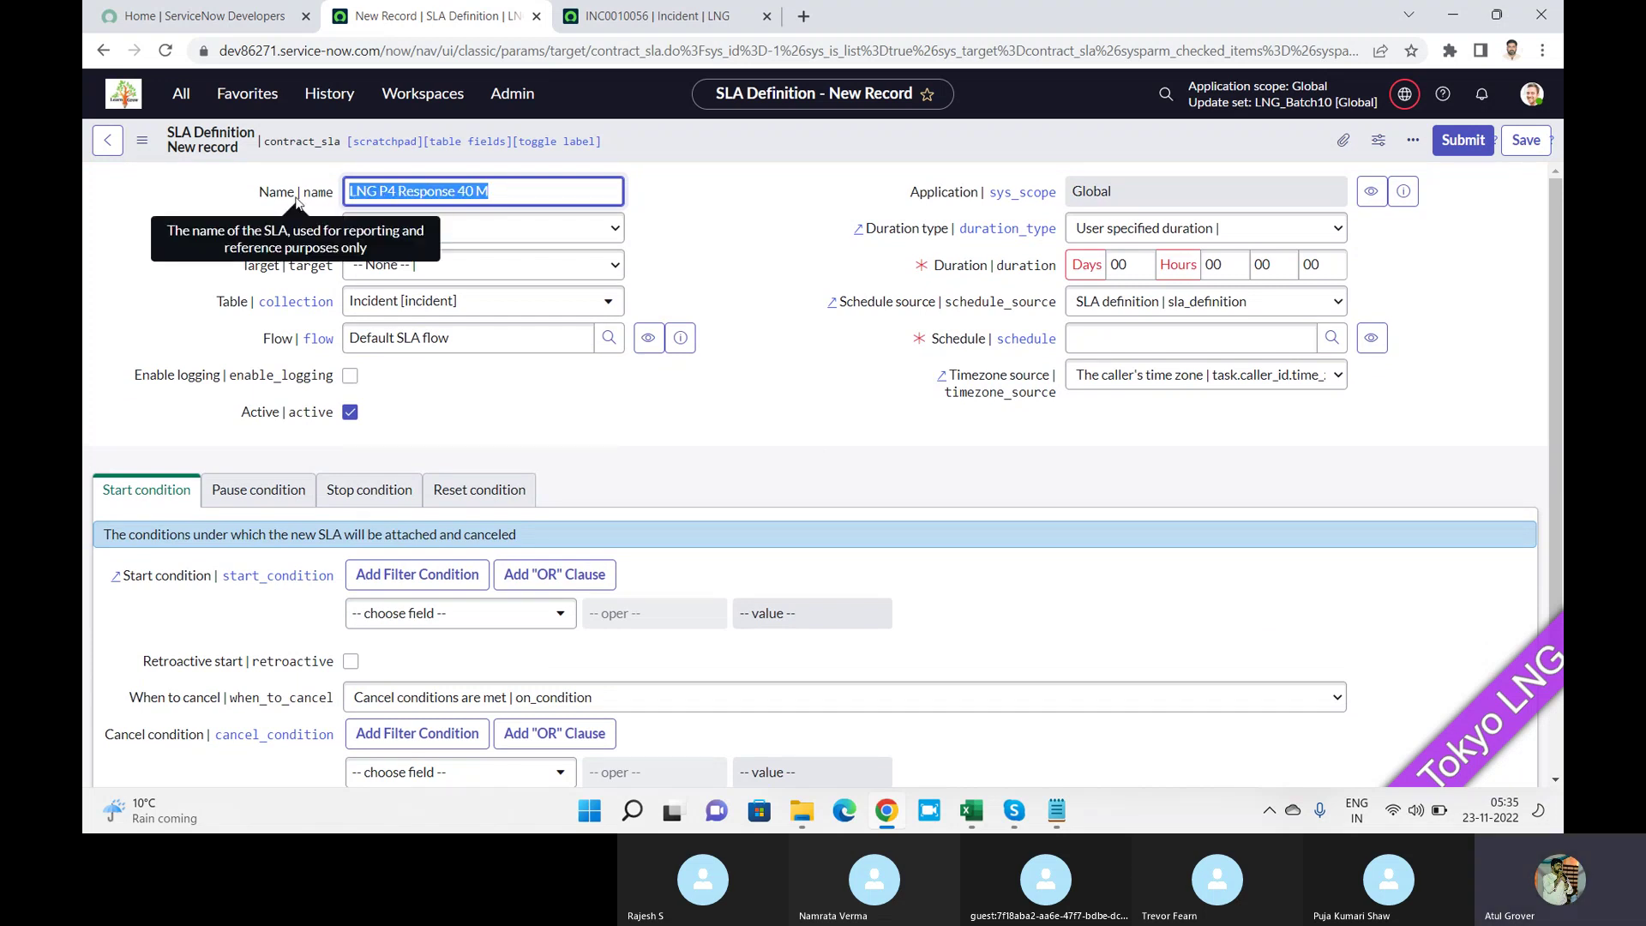
{"action": "left_click", "coordinate": [739, 227]}
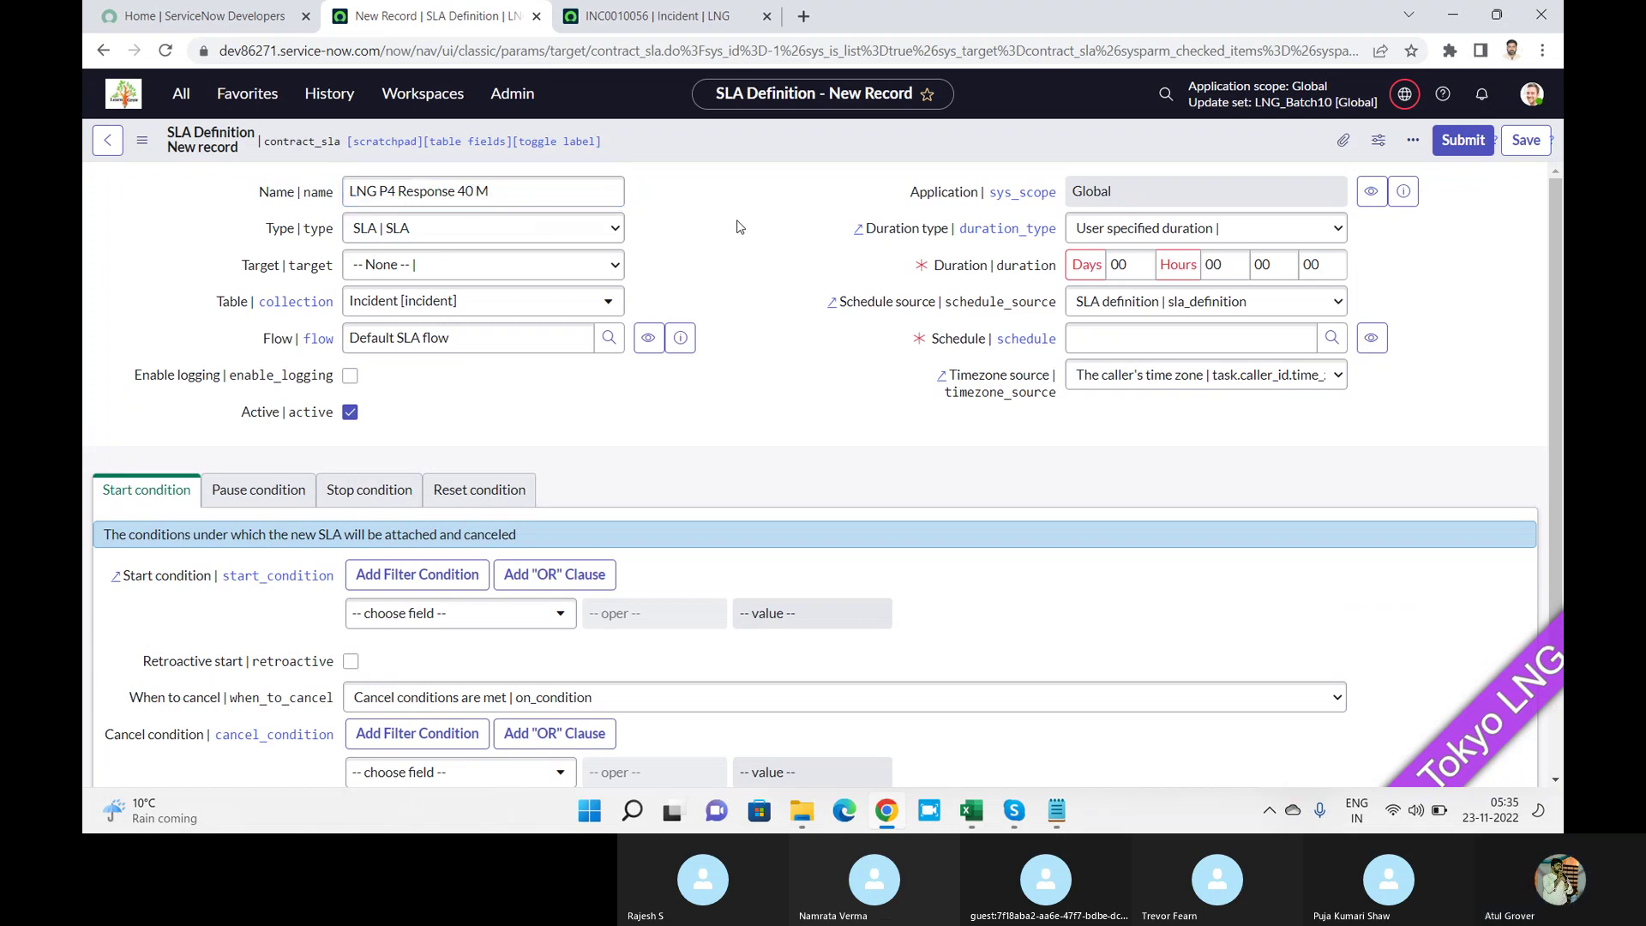
{"action": "left_click", "coordinate": [574, 229]}
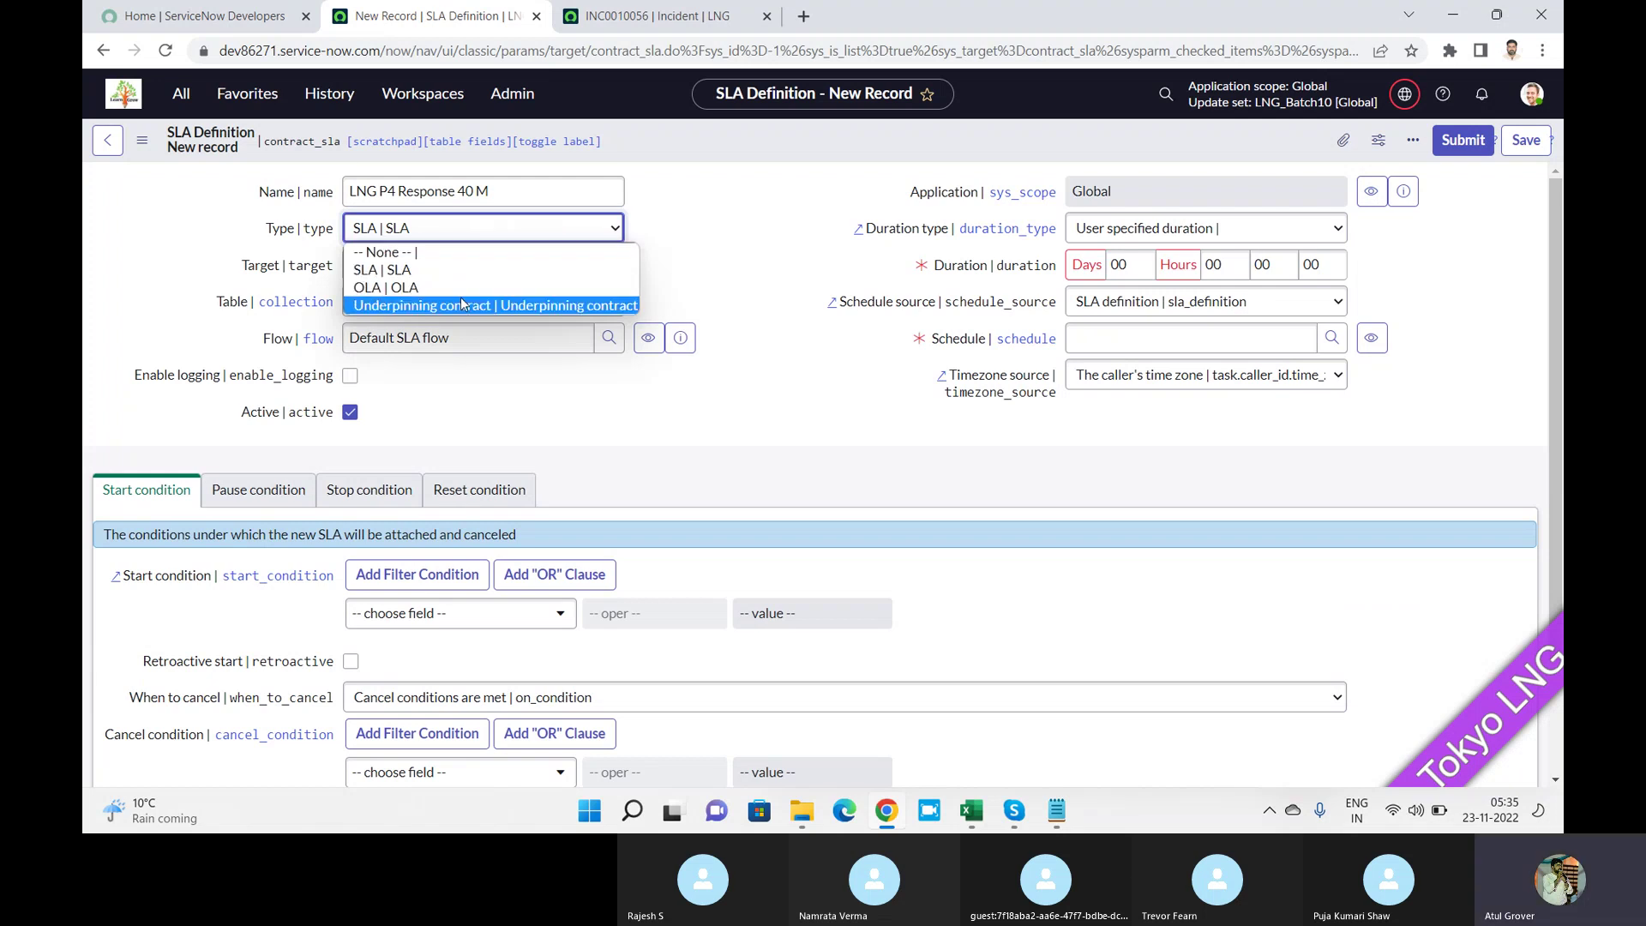
Keep the type as SLA and set the Target to Response, with Incident as the table.
{"action": "left_click", "coordinate": [420, 268]}
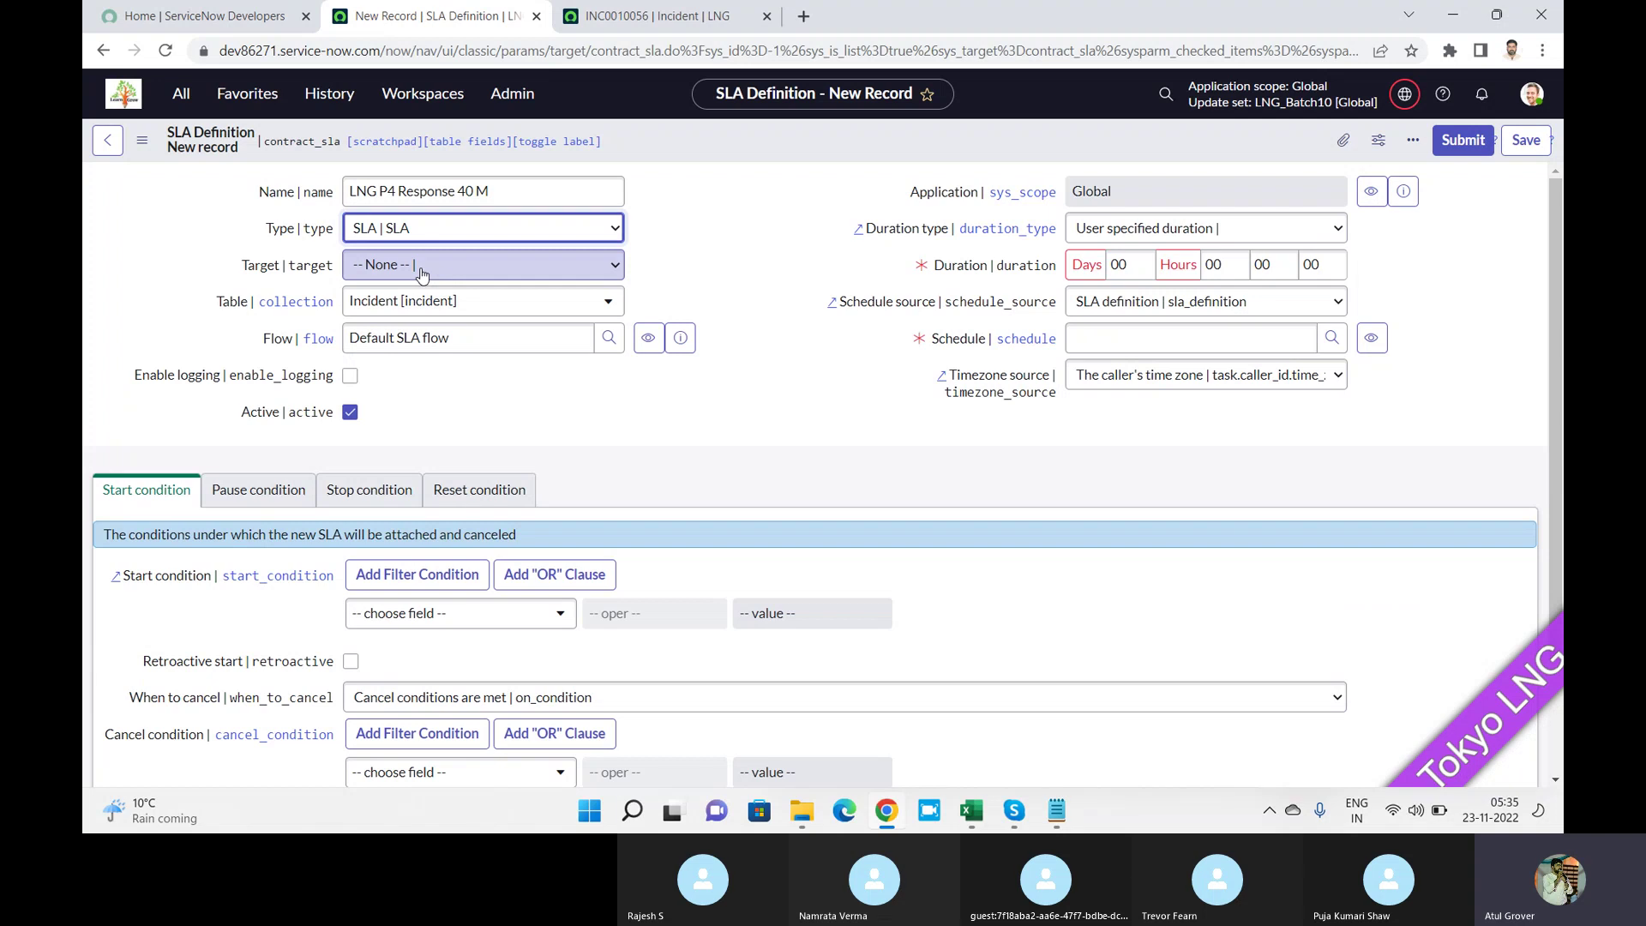
{"action": "left_click", "coordinate": [421, 274]}
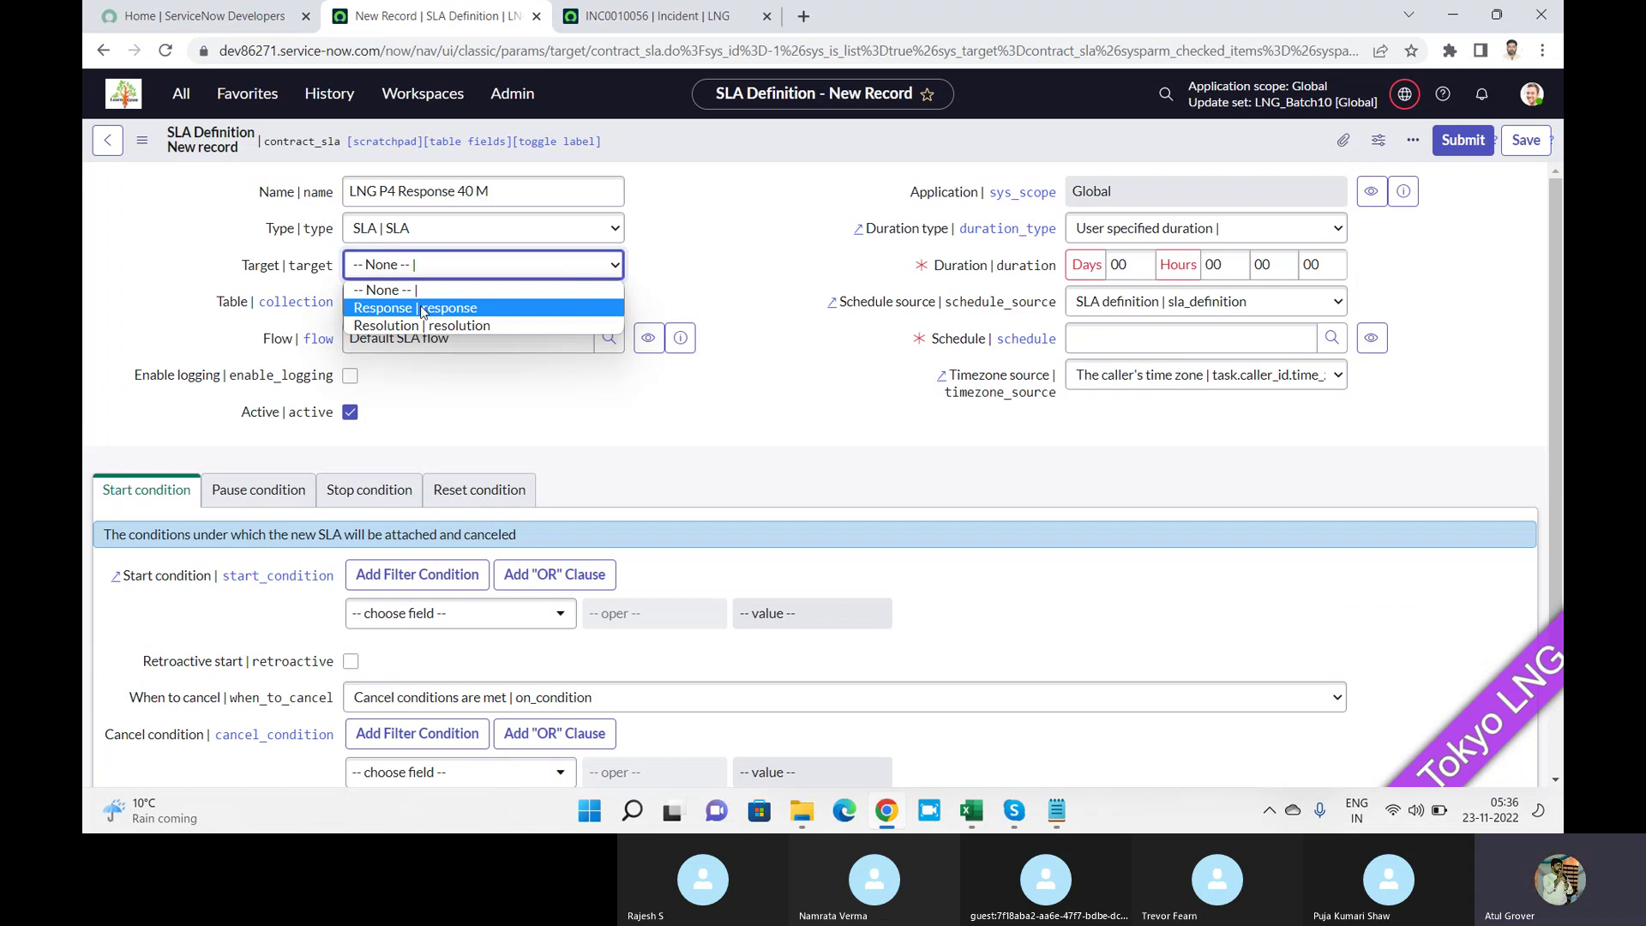
{"action": "left_click", "coordinate": [423, 307]}
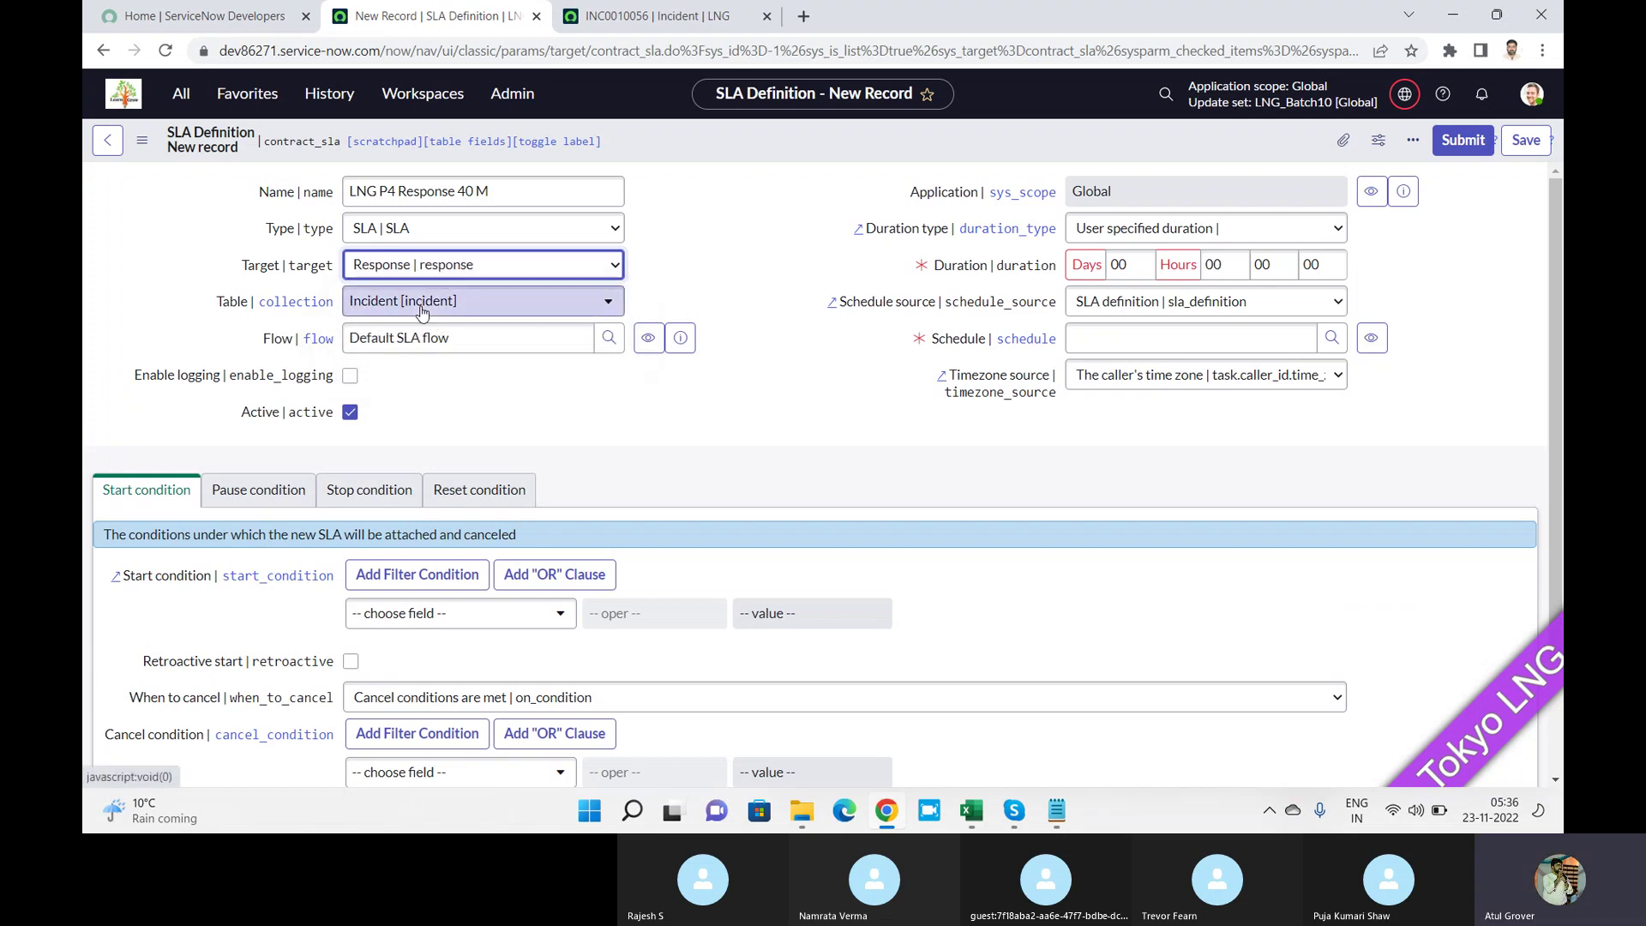
{"action": "left_click", "coordinate": [485, 317]}
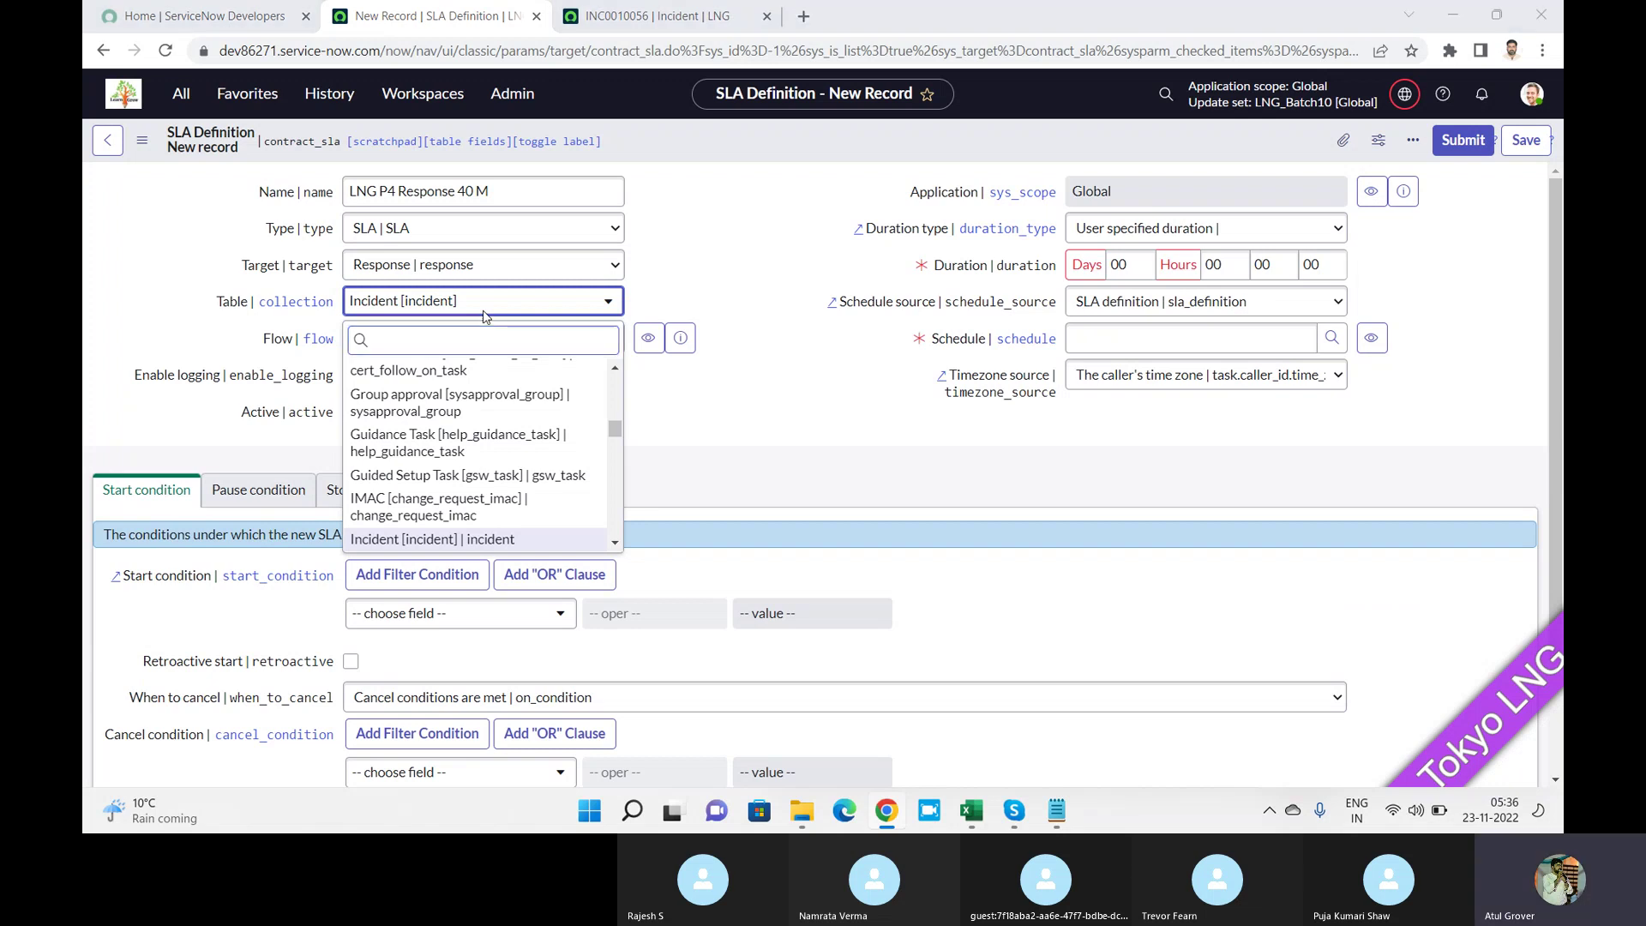
Switch from the half-filled SLA form to the Skype training call window.
{"action": "key", "text": "alt+Tab"}
{"action": "key", "text": "Tab"}
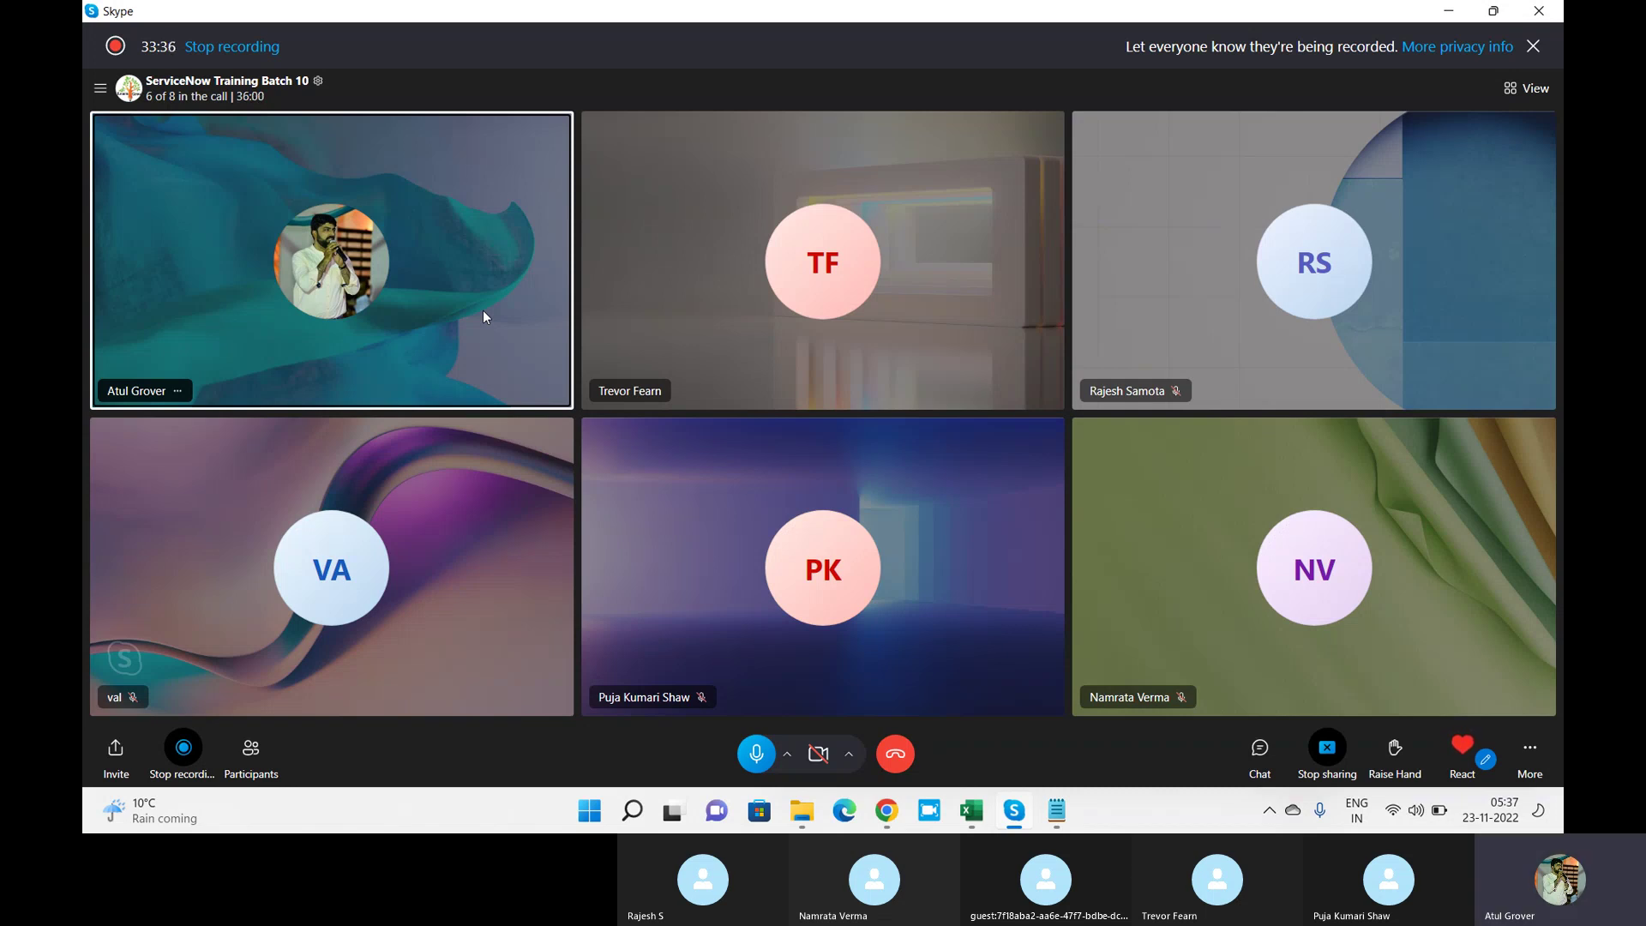
Switch from Skype back to the ServiceNow SLA Definition form in Chrome.
{"action": "key", "text": "alt+Tab"}
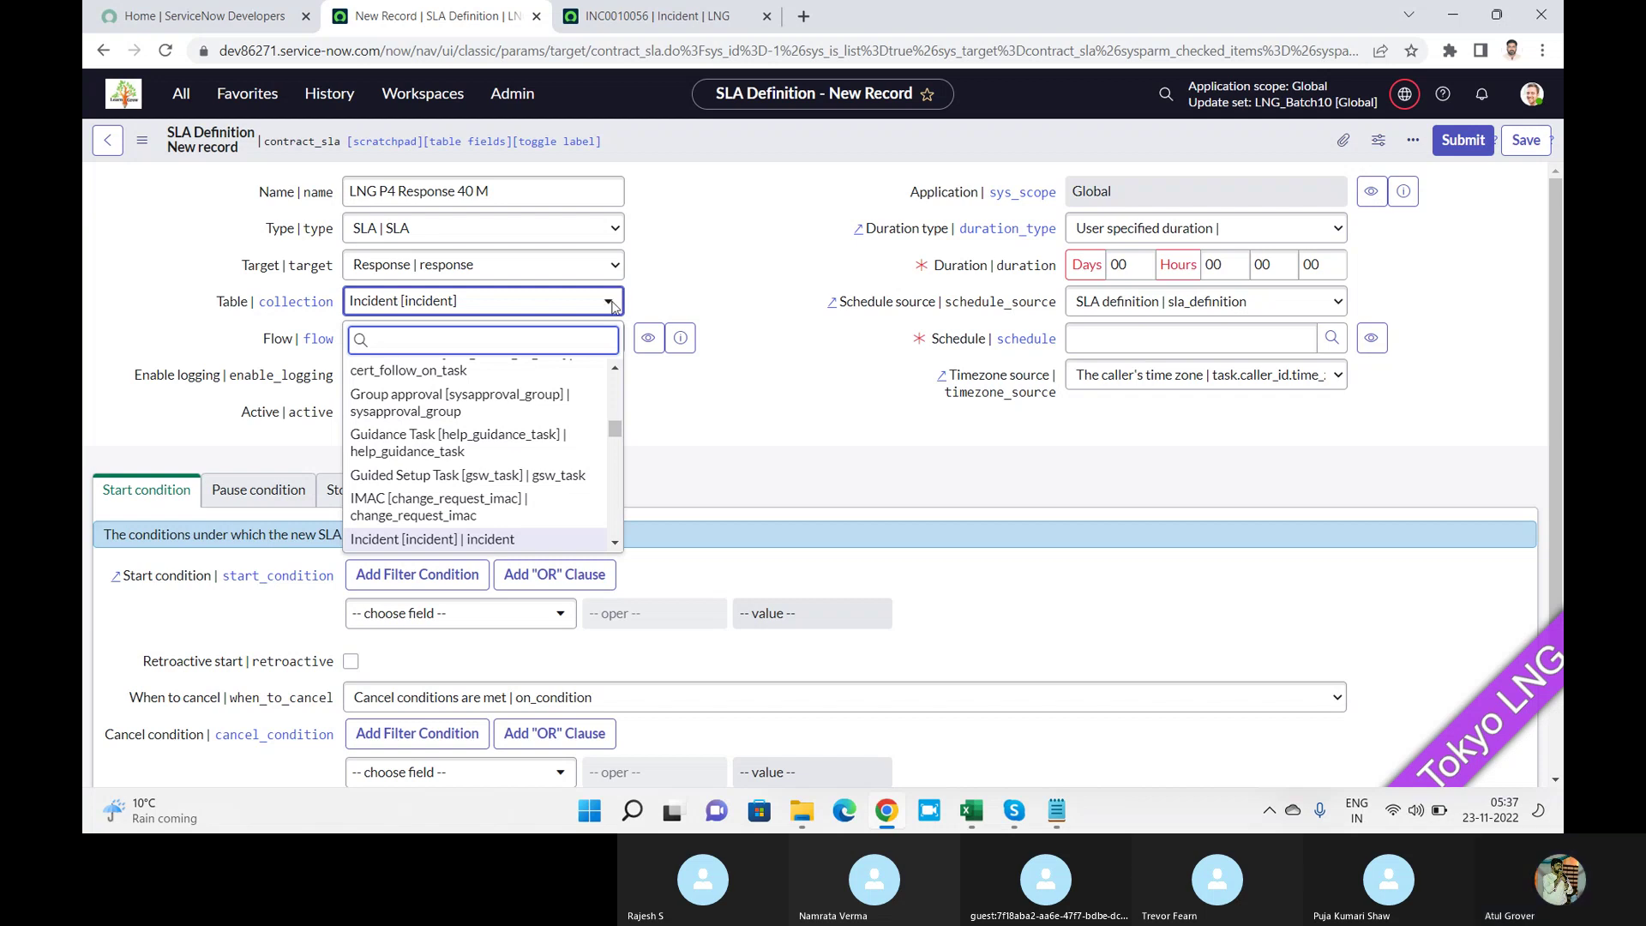
Close the table list keeping Incident, then highlight the Default SLA flow and duration fields for discussion.
{"action": "left_click", "coordinate": [450, 297]}
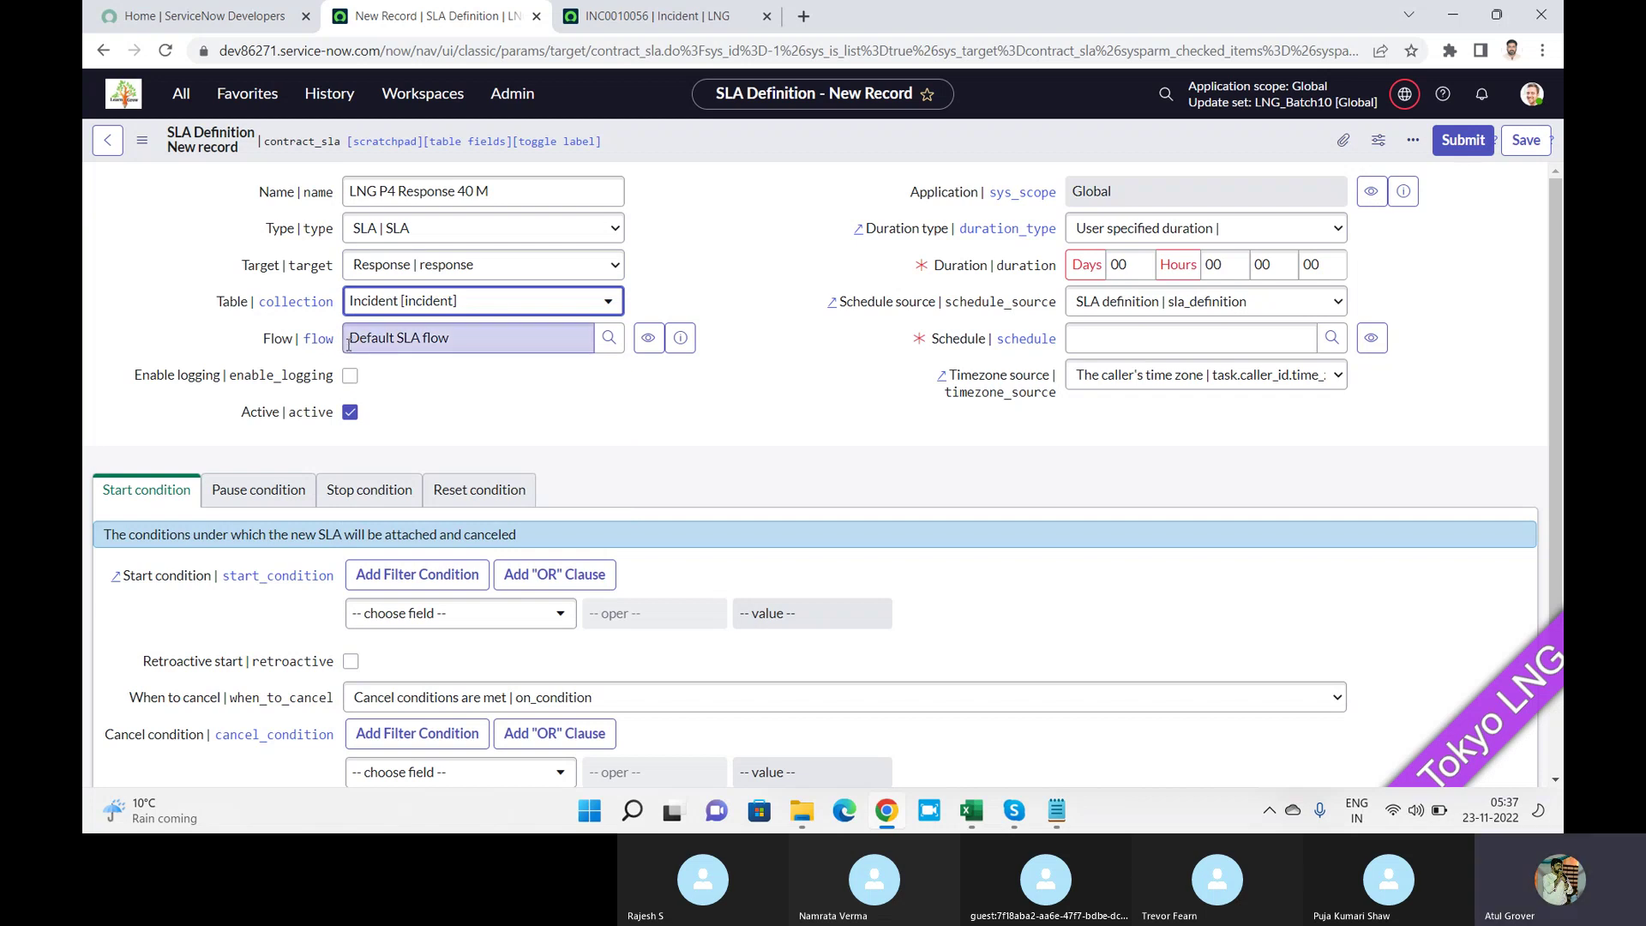
{"action": "left_click_drag", "start_coordinate": [444, 343], "coordinate": [227, 312]}
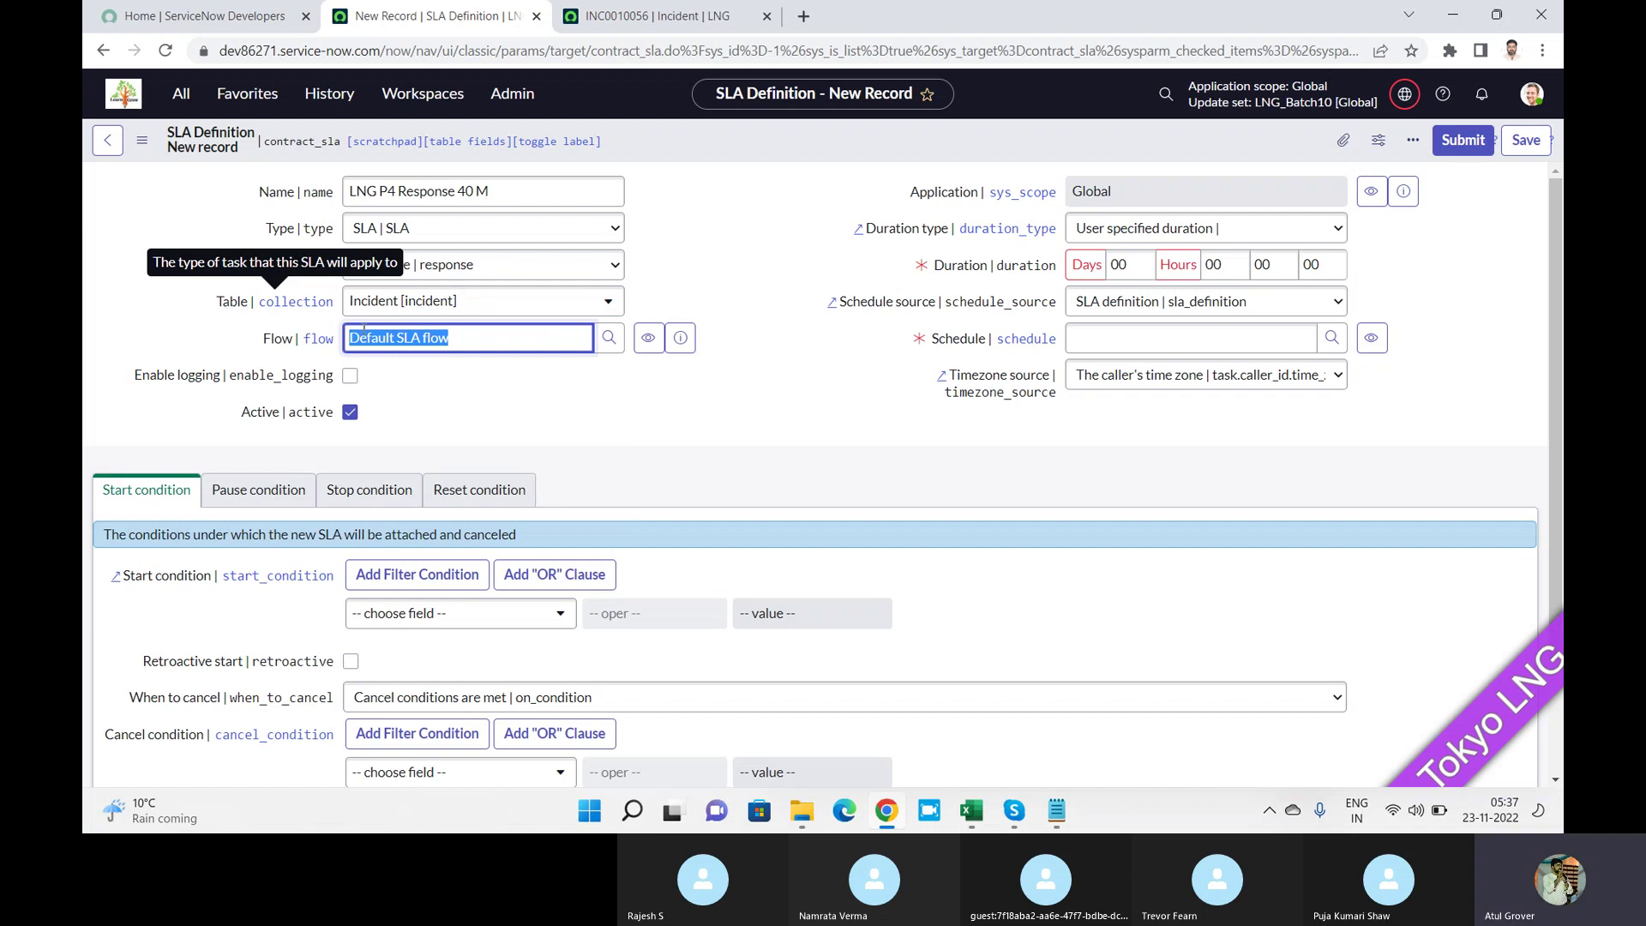
{"action": "left_click", "coordinate": [478, 344]}
{"action": "left_click_drag", "start_coordinate": [478, 344], "coordinate": [261, 336]}
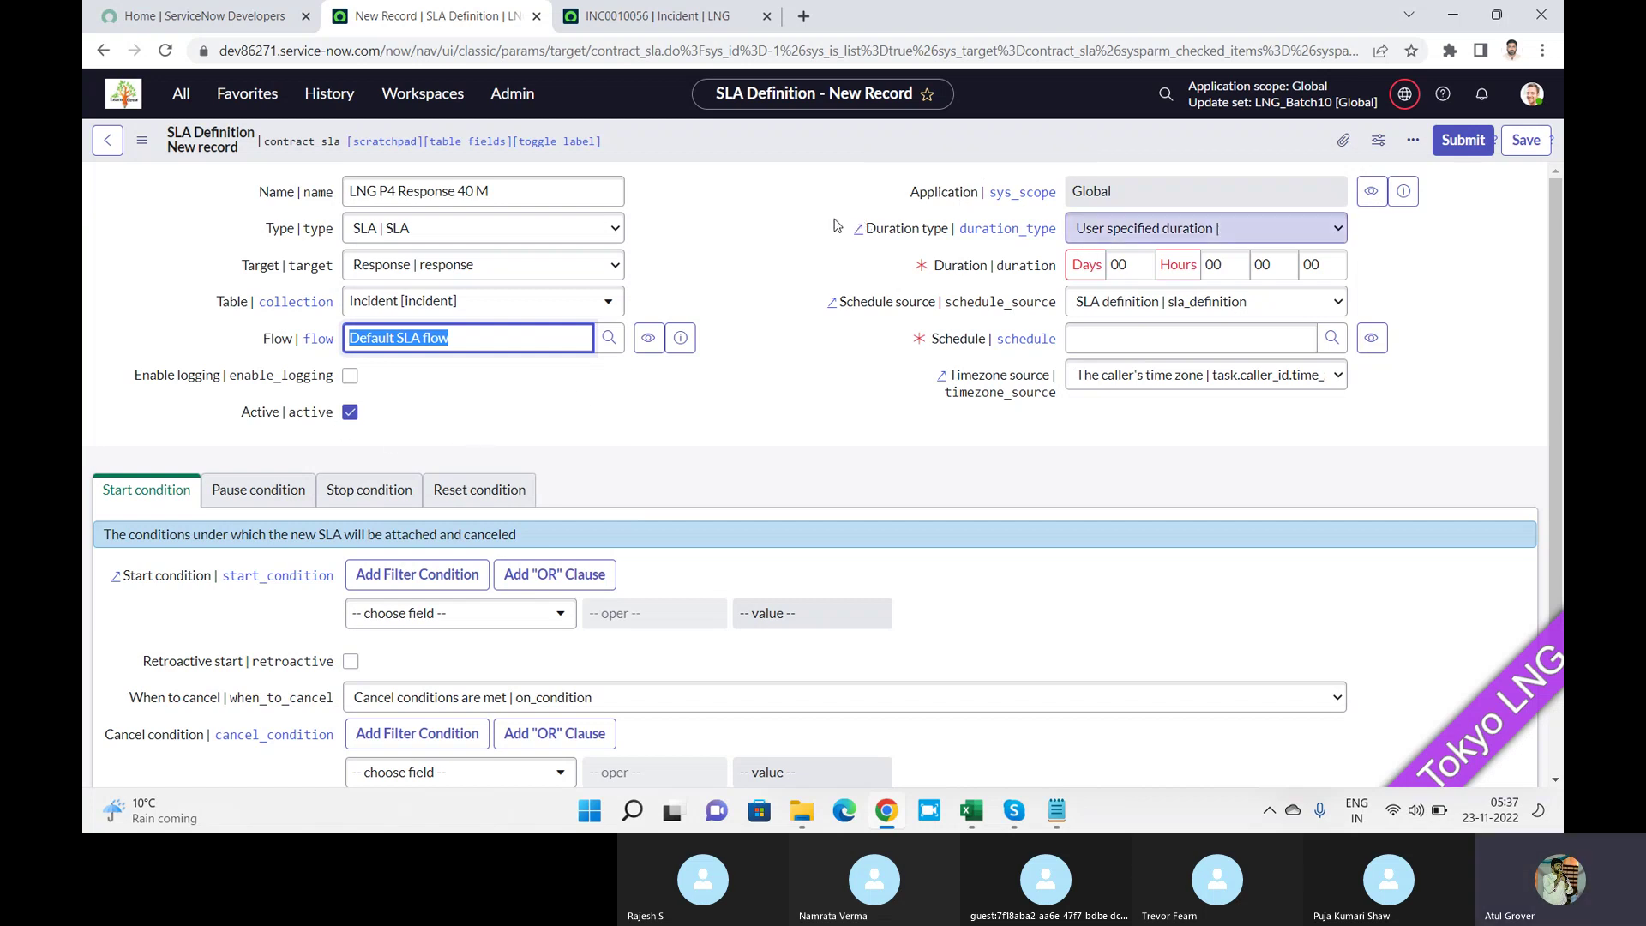
{"action": "left_click_drag", "start_coordinate": [818, 225], "coordinate": [1119, 431]}
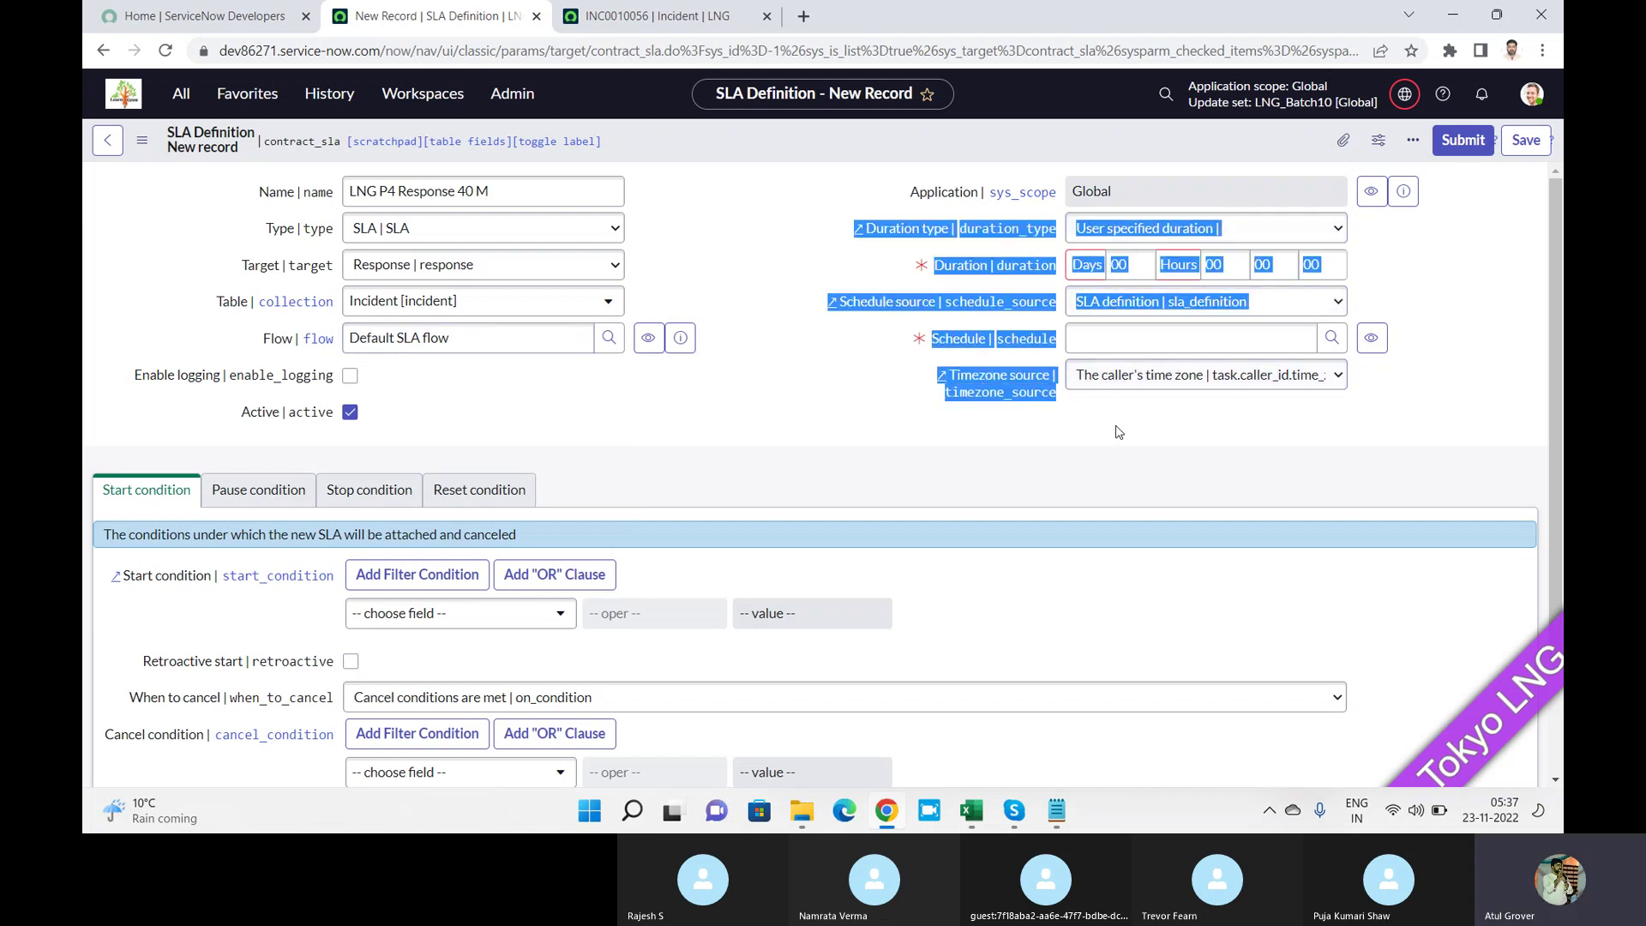
{"action": "left_click", "coordinate": [1117, 440]}
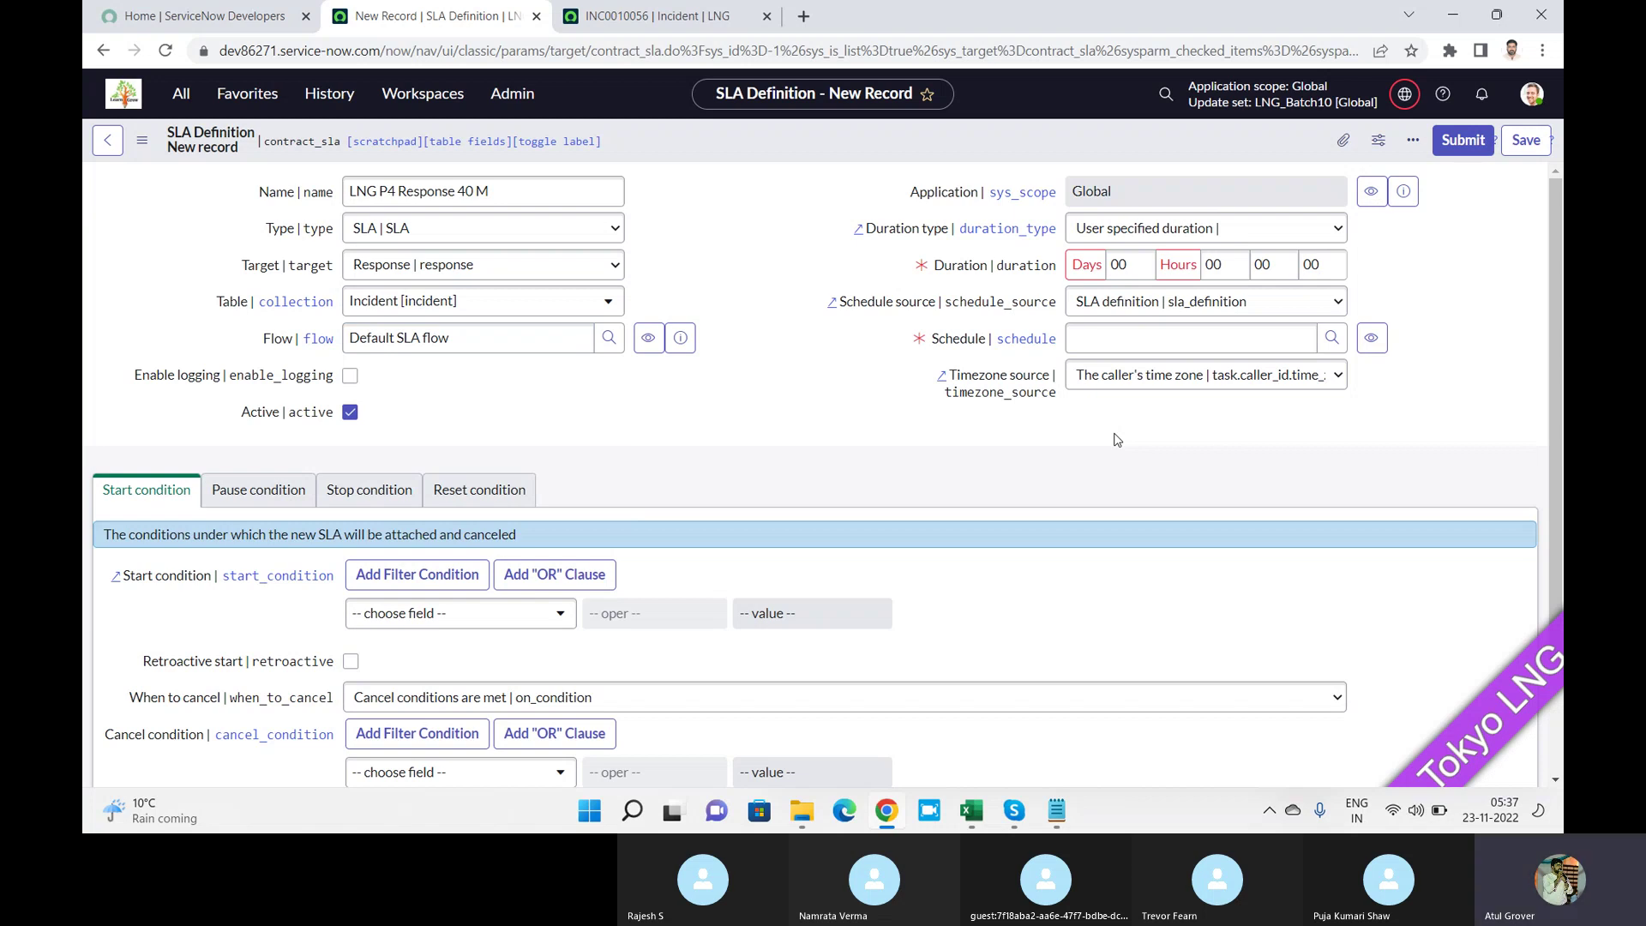
Review the Duration type choices, detour to the Skype call, and bring the Duration type list up again.
{"action": "left_click", "coordinate": [1202, 227]}
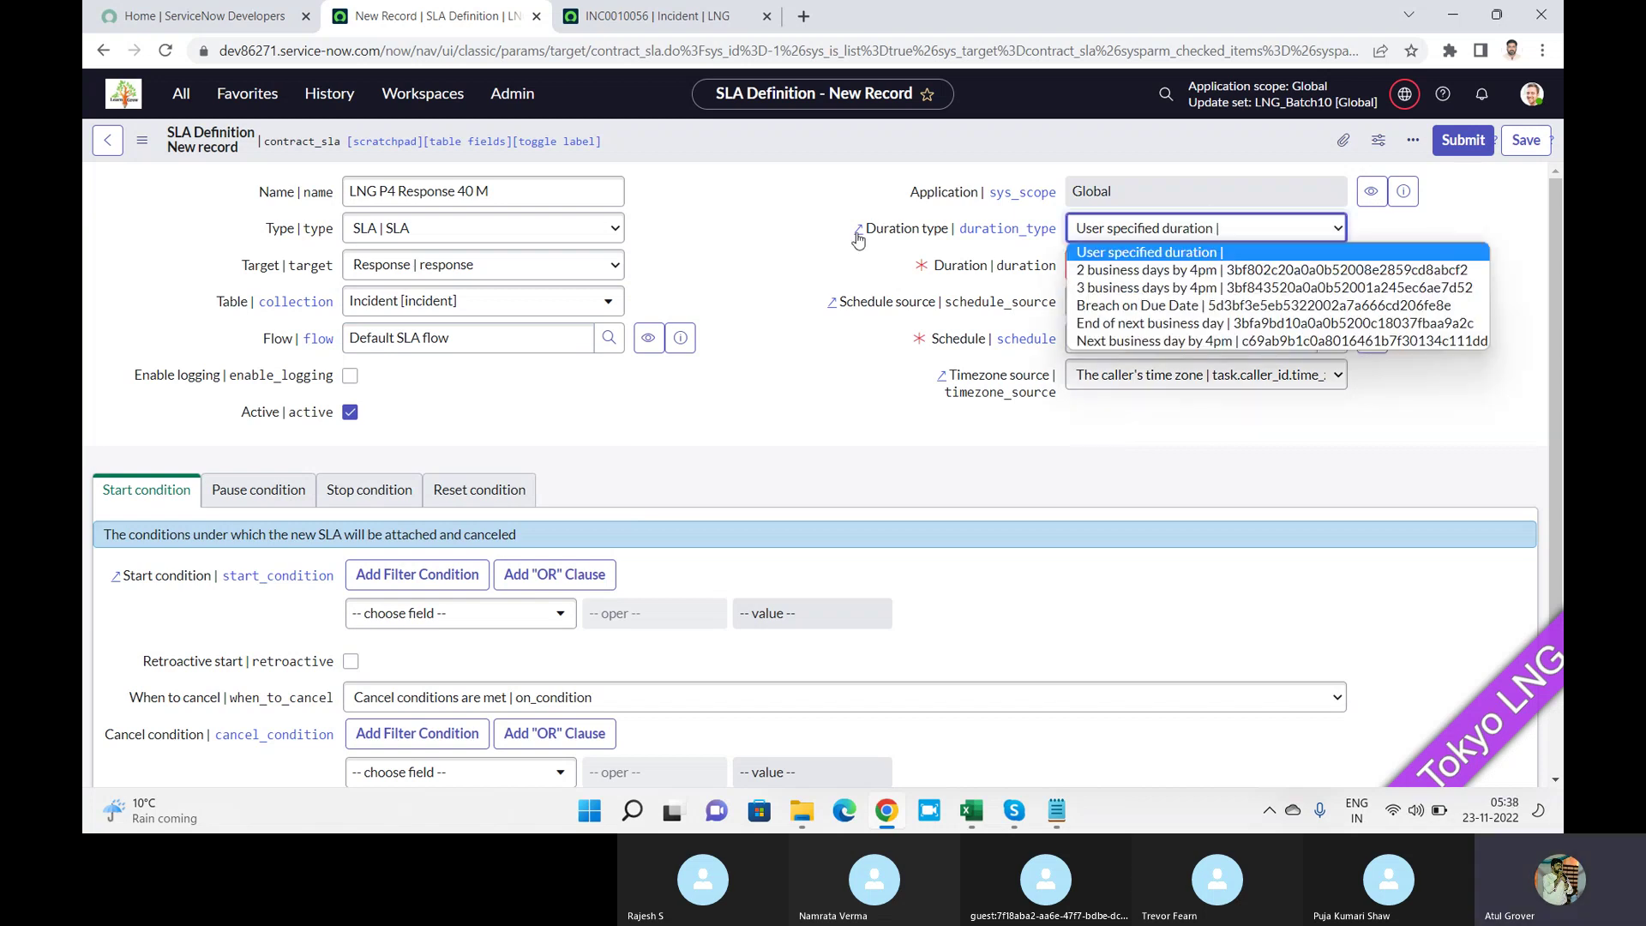
{"action": "left_click", "coordinate": [817, 256]}
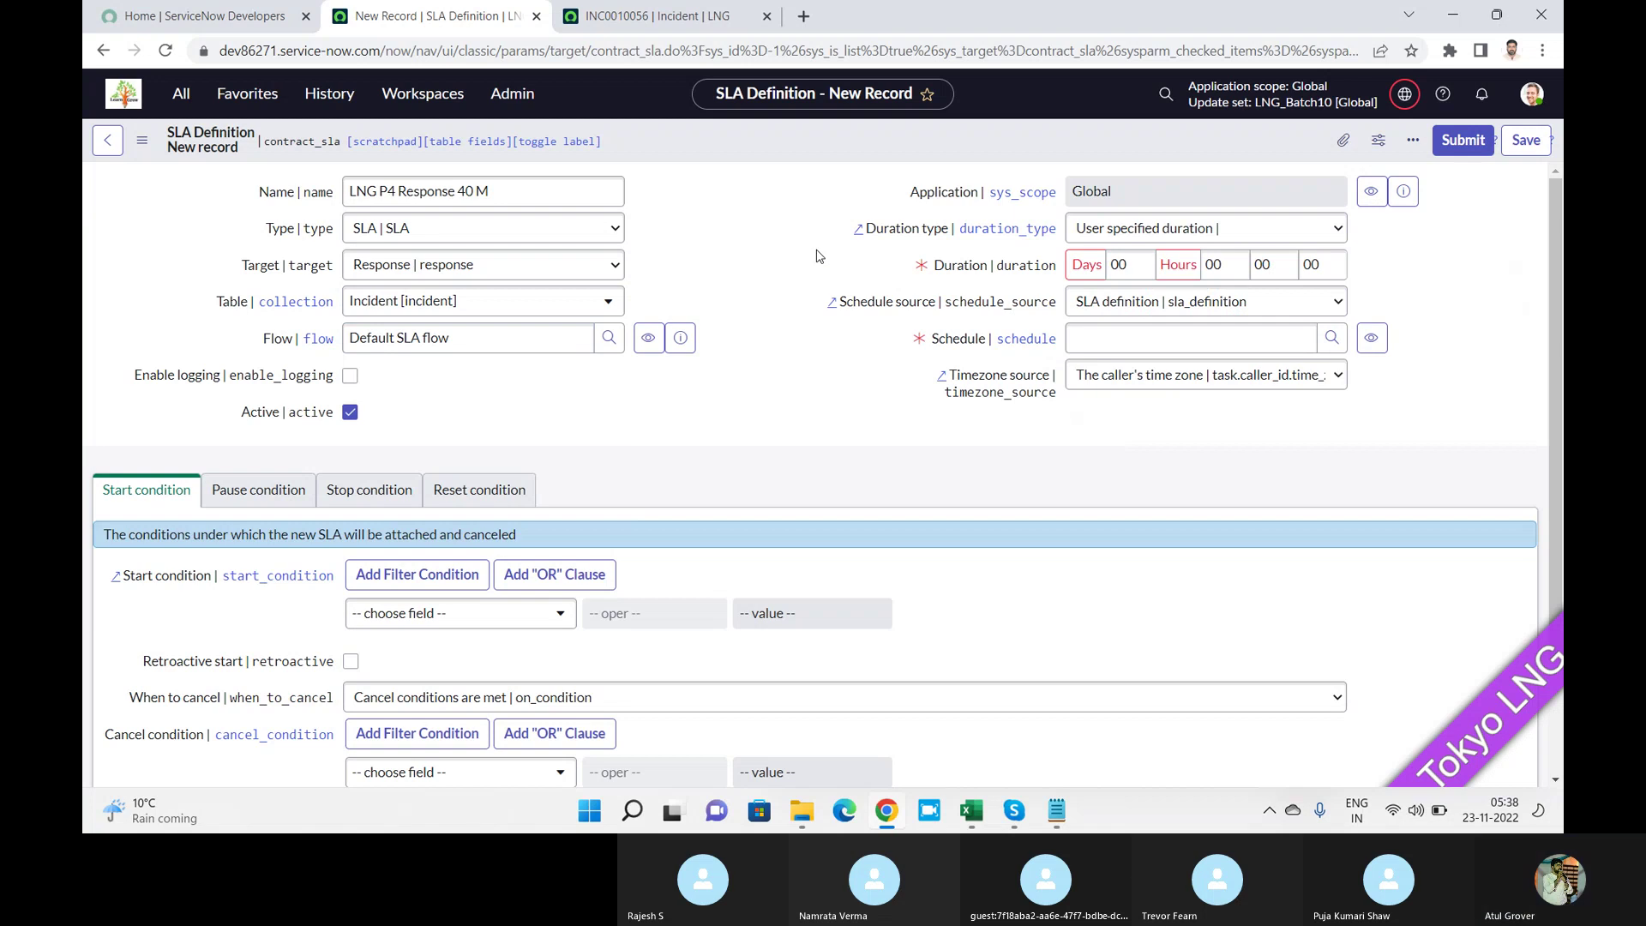
{"action": "key", "text": "super+Tab"}
{"action": "left_click", "coordinate": [816, 251]}
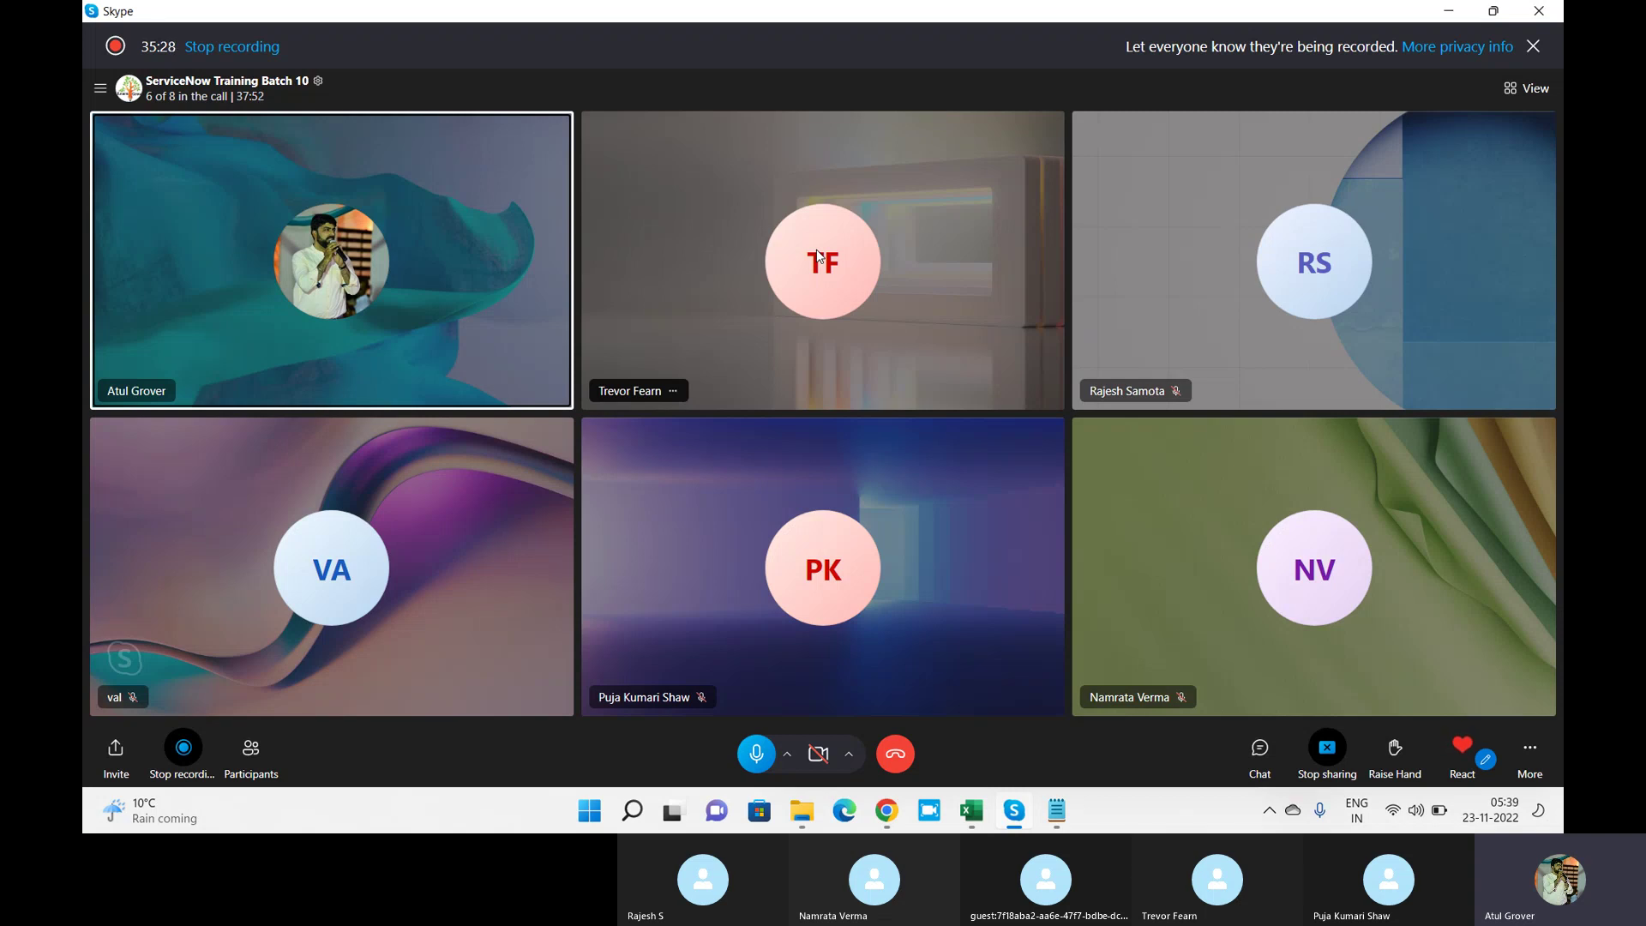
{"action": "key", "text": "alt+Tab"}
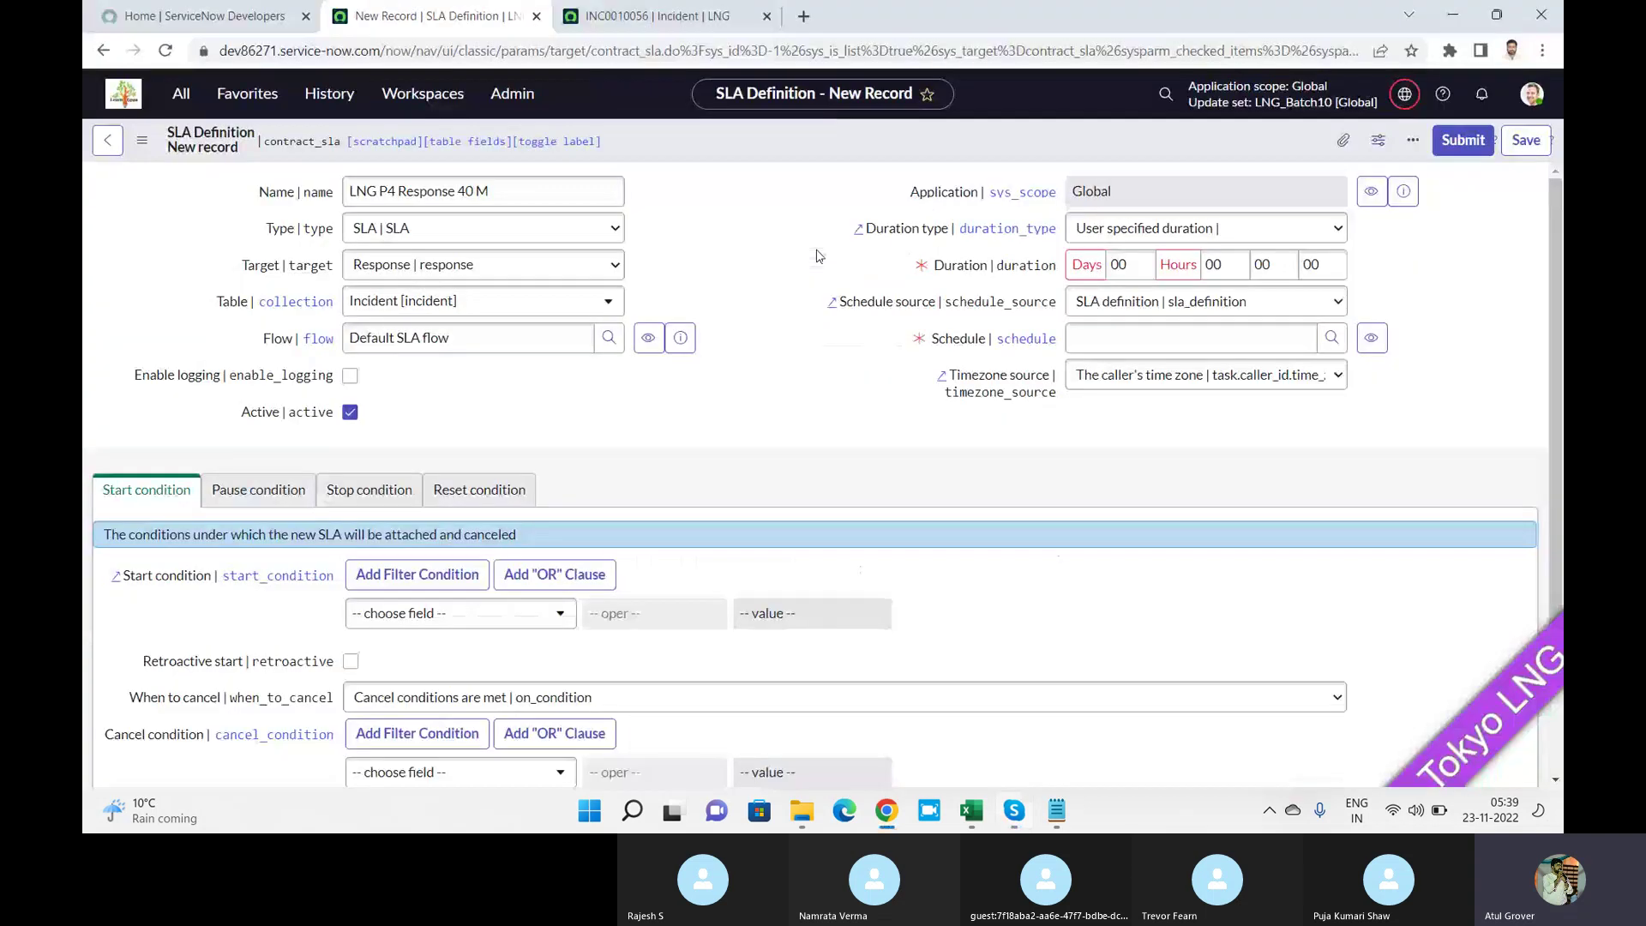
{"action": "left_click", "coordinate": [1138, 228]}
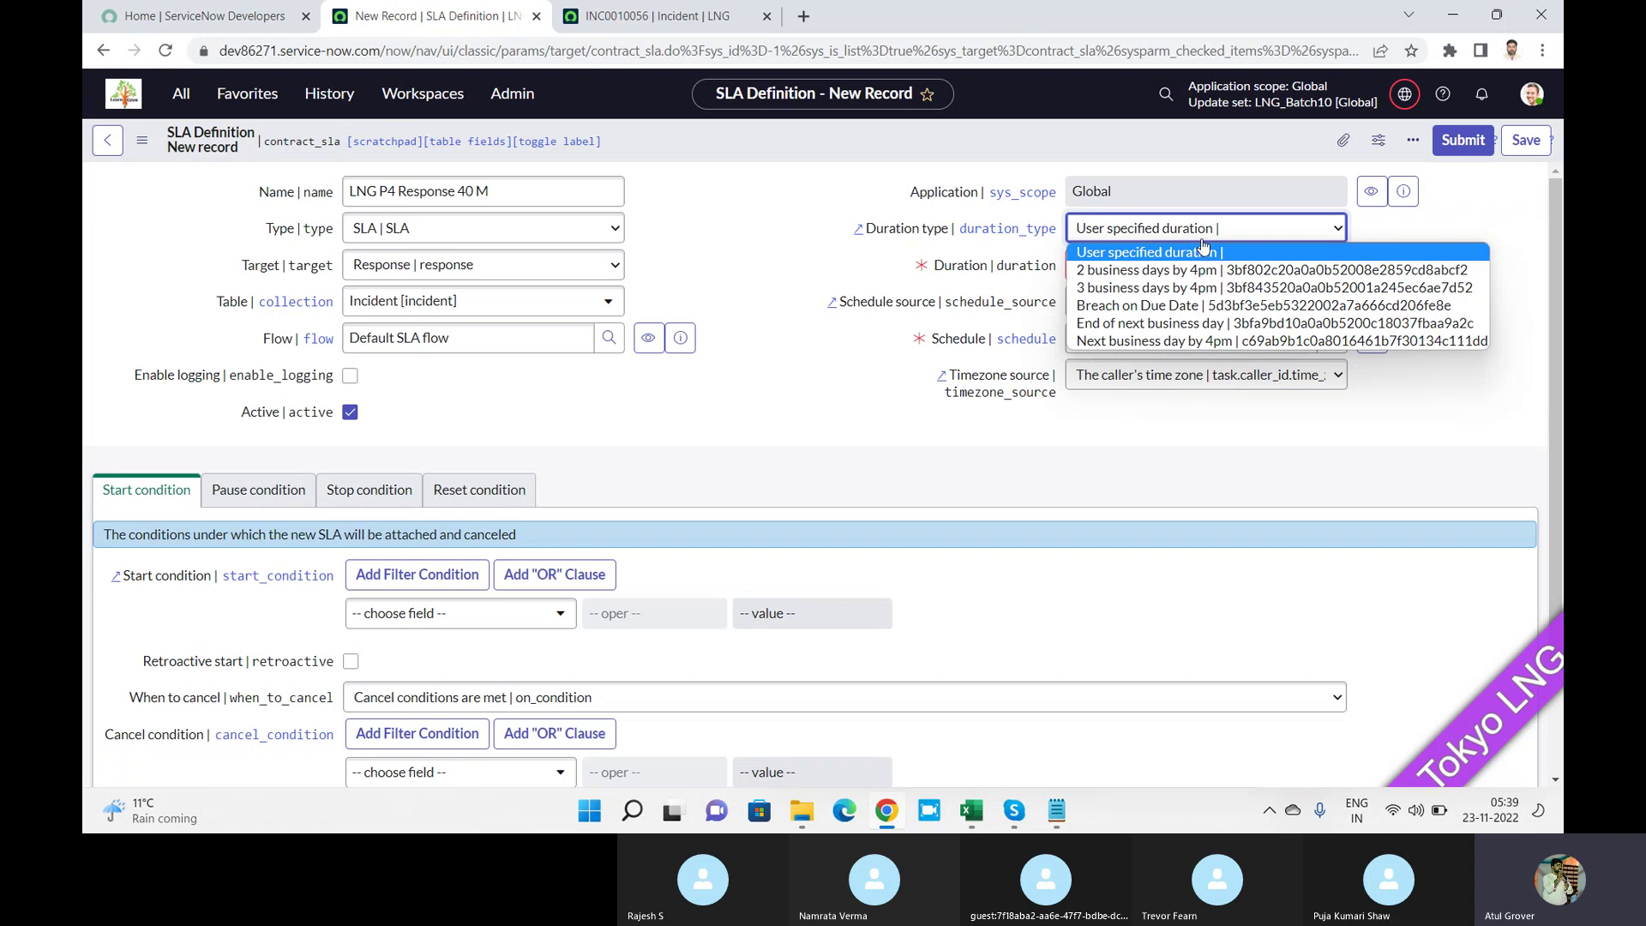
Keep User specified duration and set Duration minutes to 40, checking the breach-time preview.
{"action": "left_click", "coordinate": [1202, 237]}
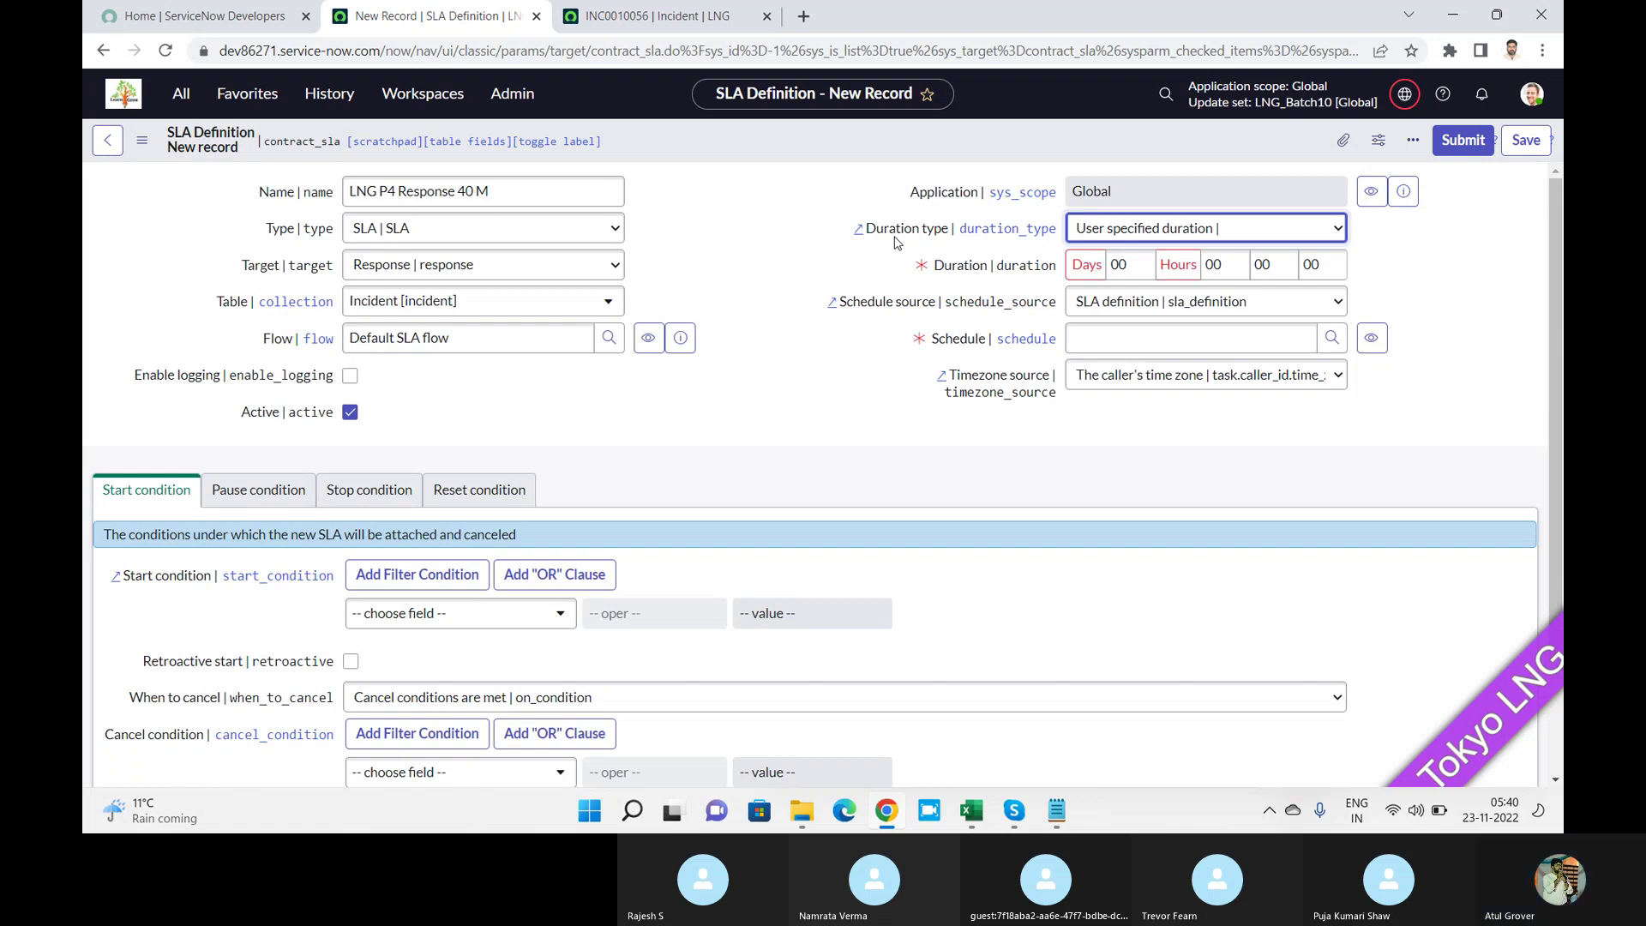
{"action": "left_click", "coordinate": [1226, 269]}
{"action": "key", "text": "Tab"}
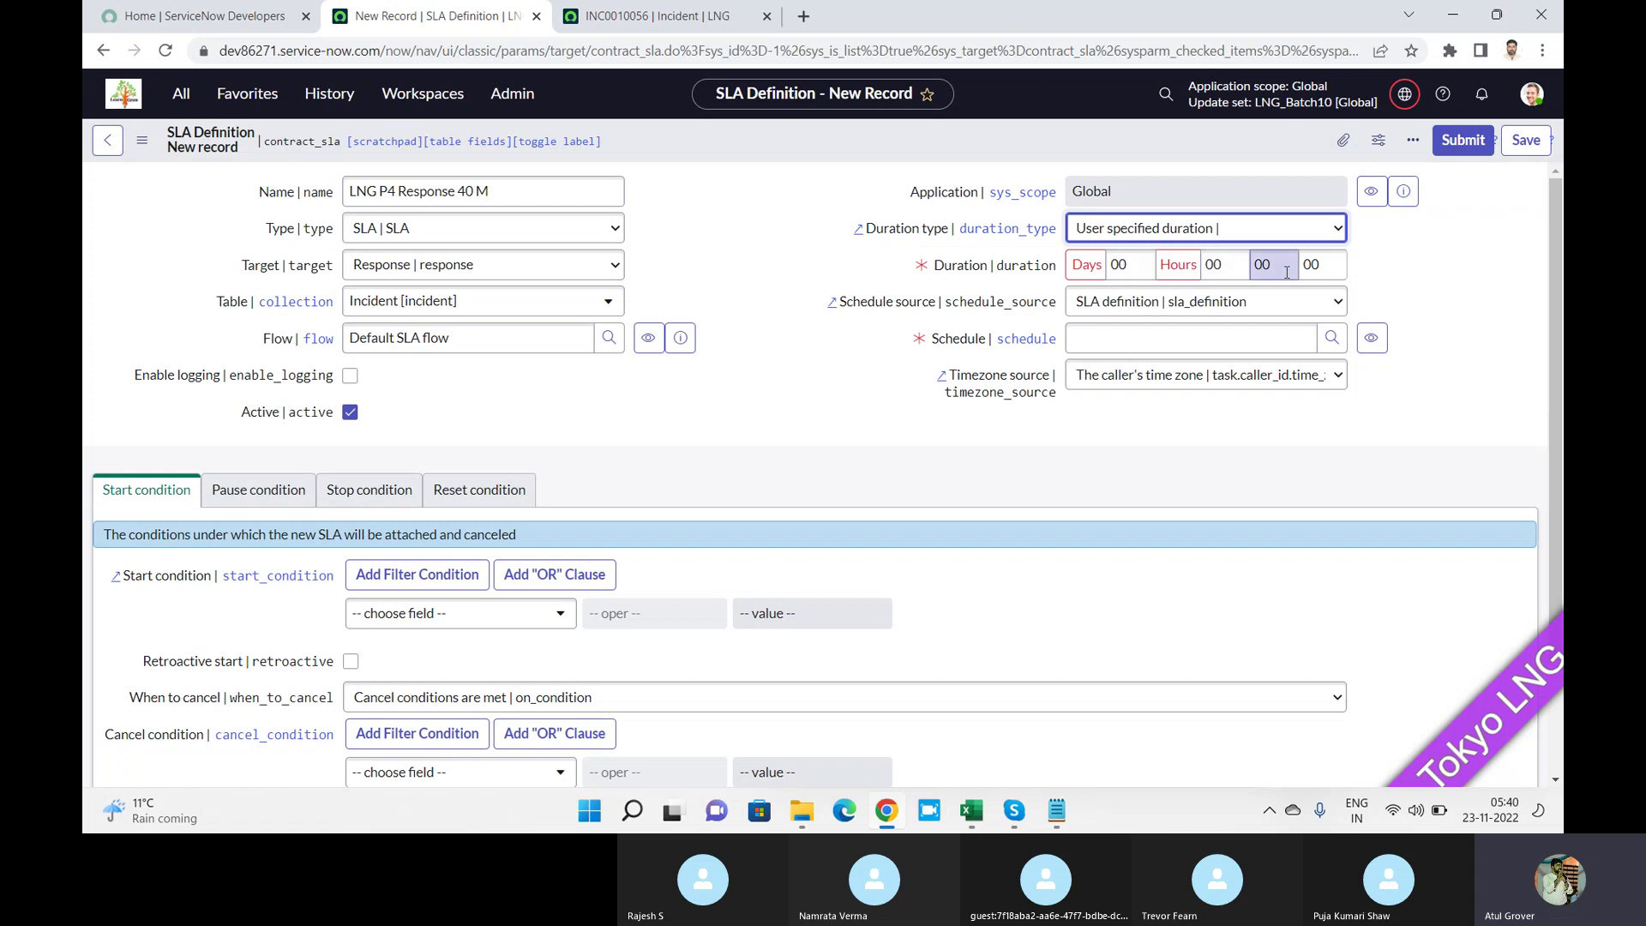
{"action": "key", "text": "BackSpace"}
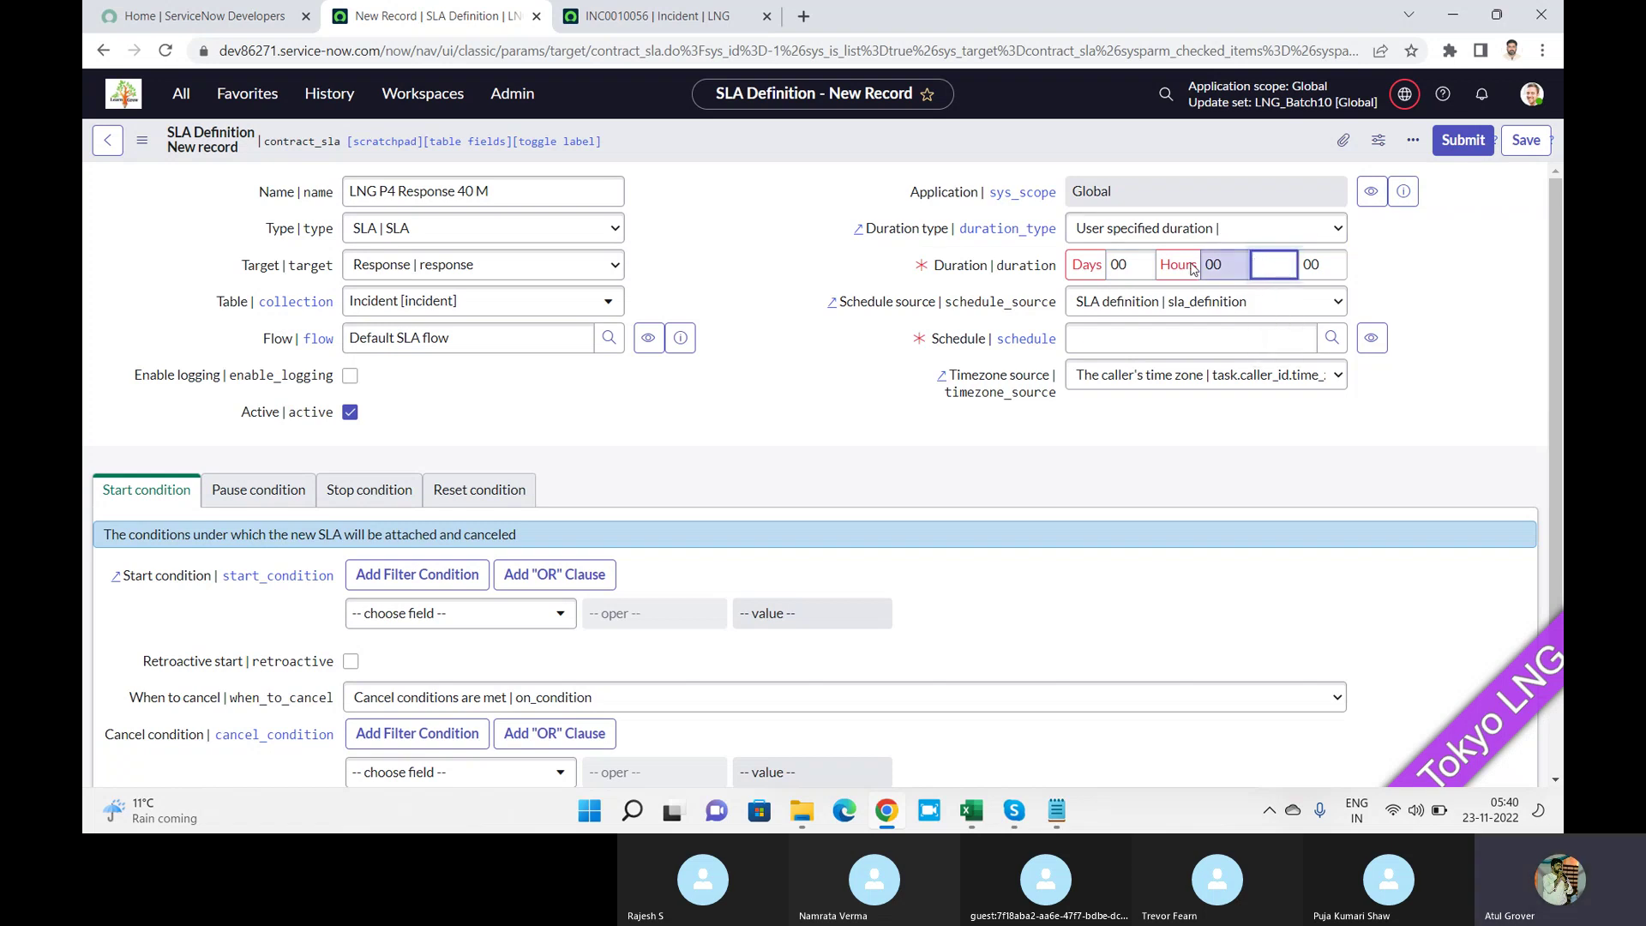
{"action": "type", "text": "40"}
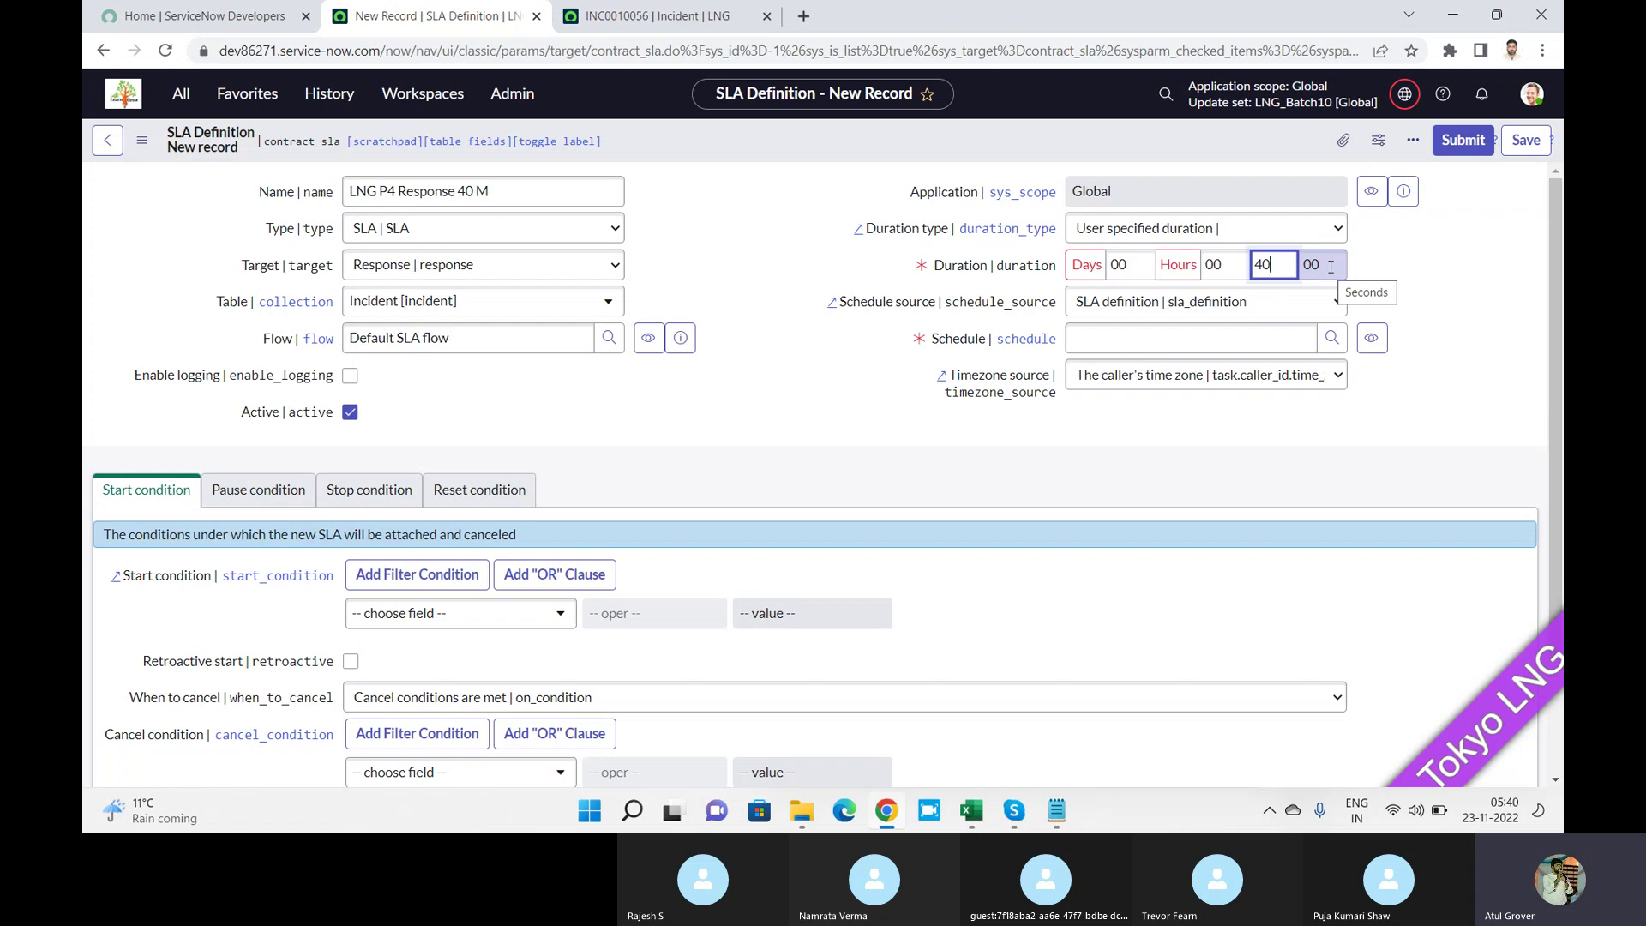
{"action": "left_click", "coordinate": [1376, 275]}
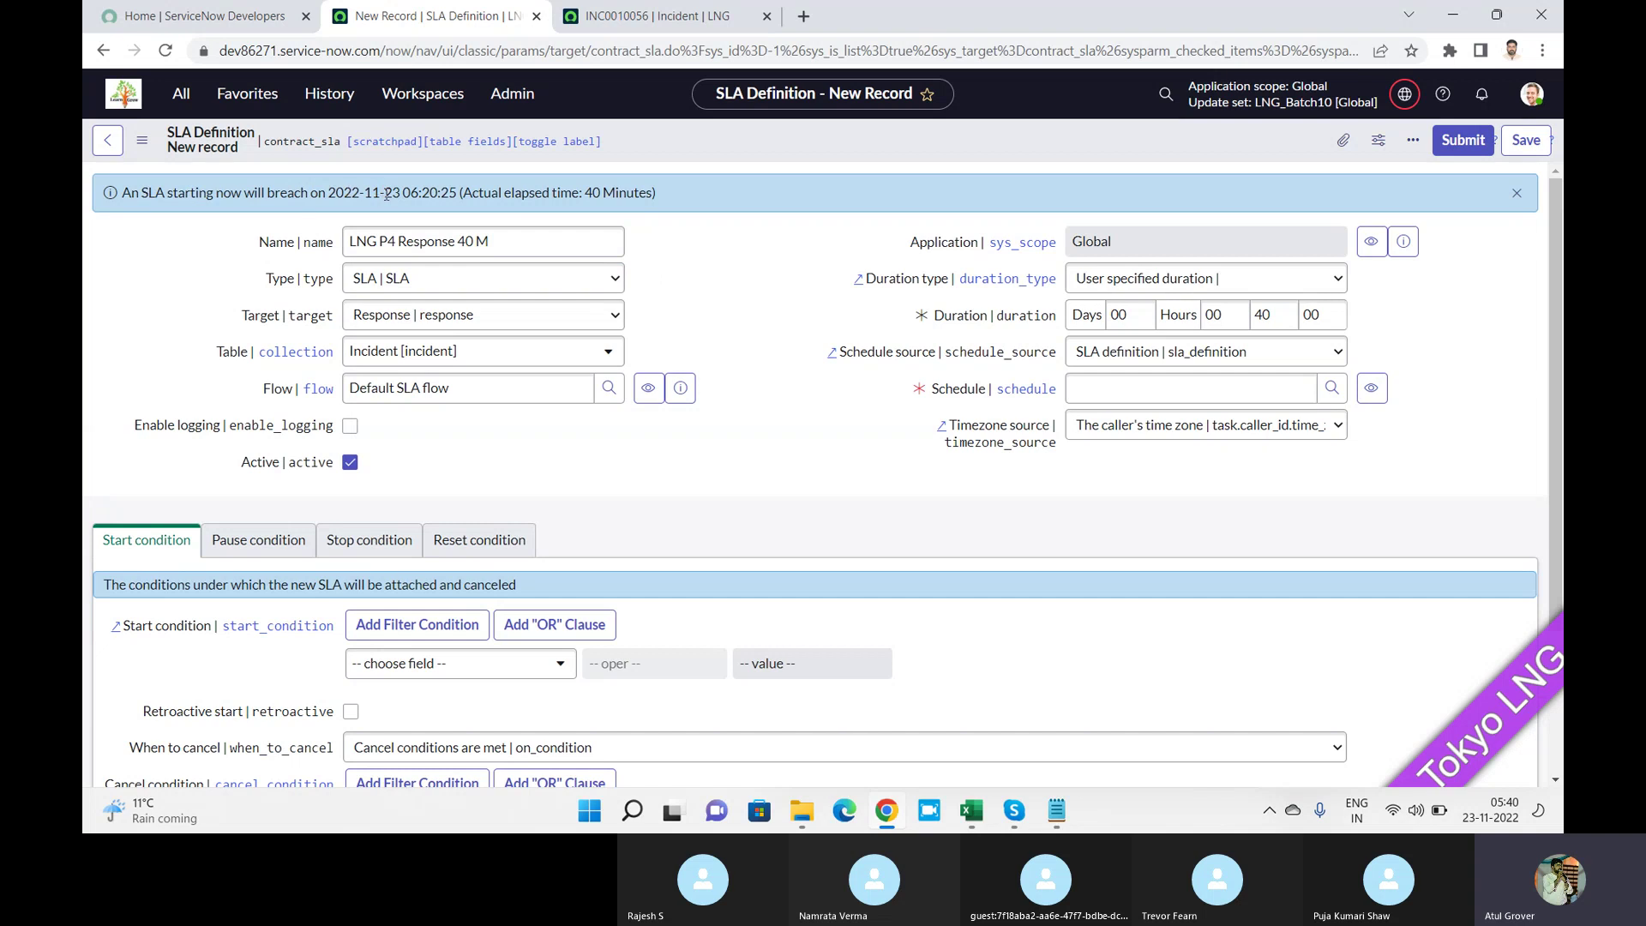
{"action": "left_click_drag", "start_coordinate": [386, 194], "coordinate": [455, 194]}
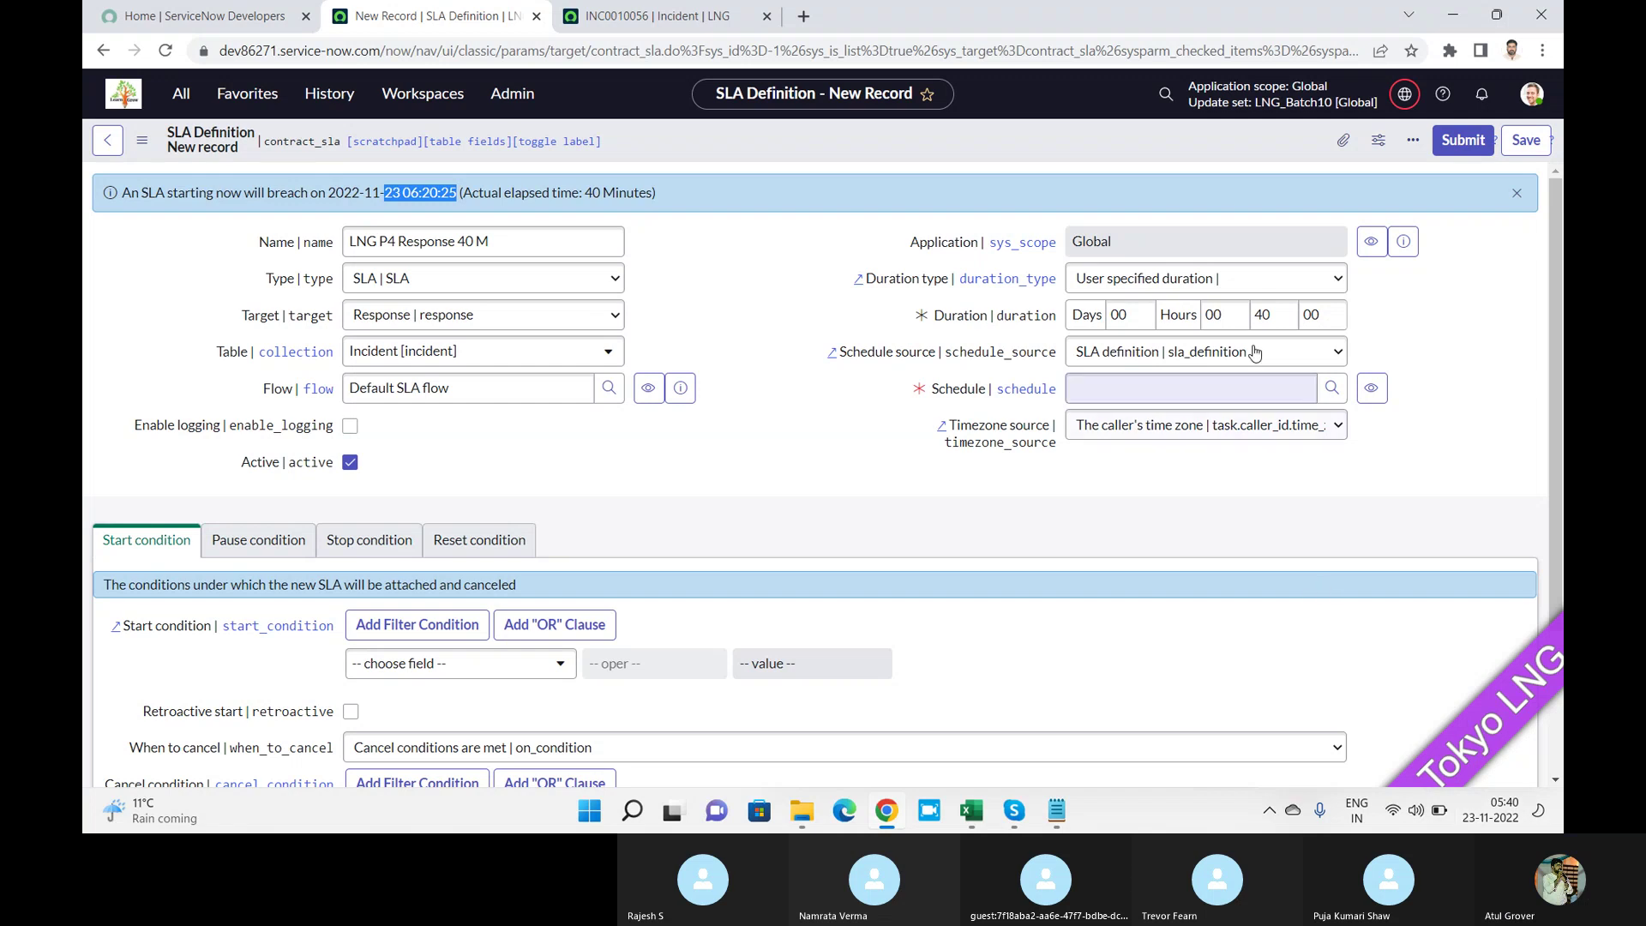
Try 1 in Duration hours to see the preview change, then clear it back to 40 minutes.
{"action": "double_click", "coordinate": [1262, 315]}
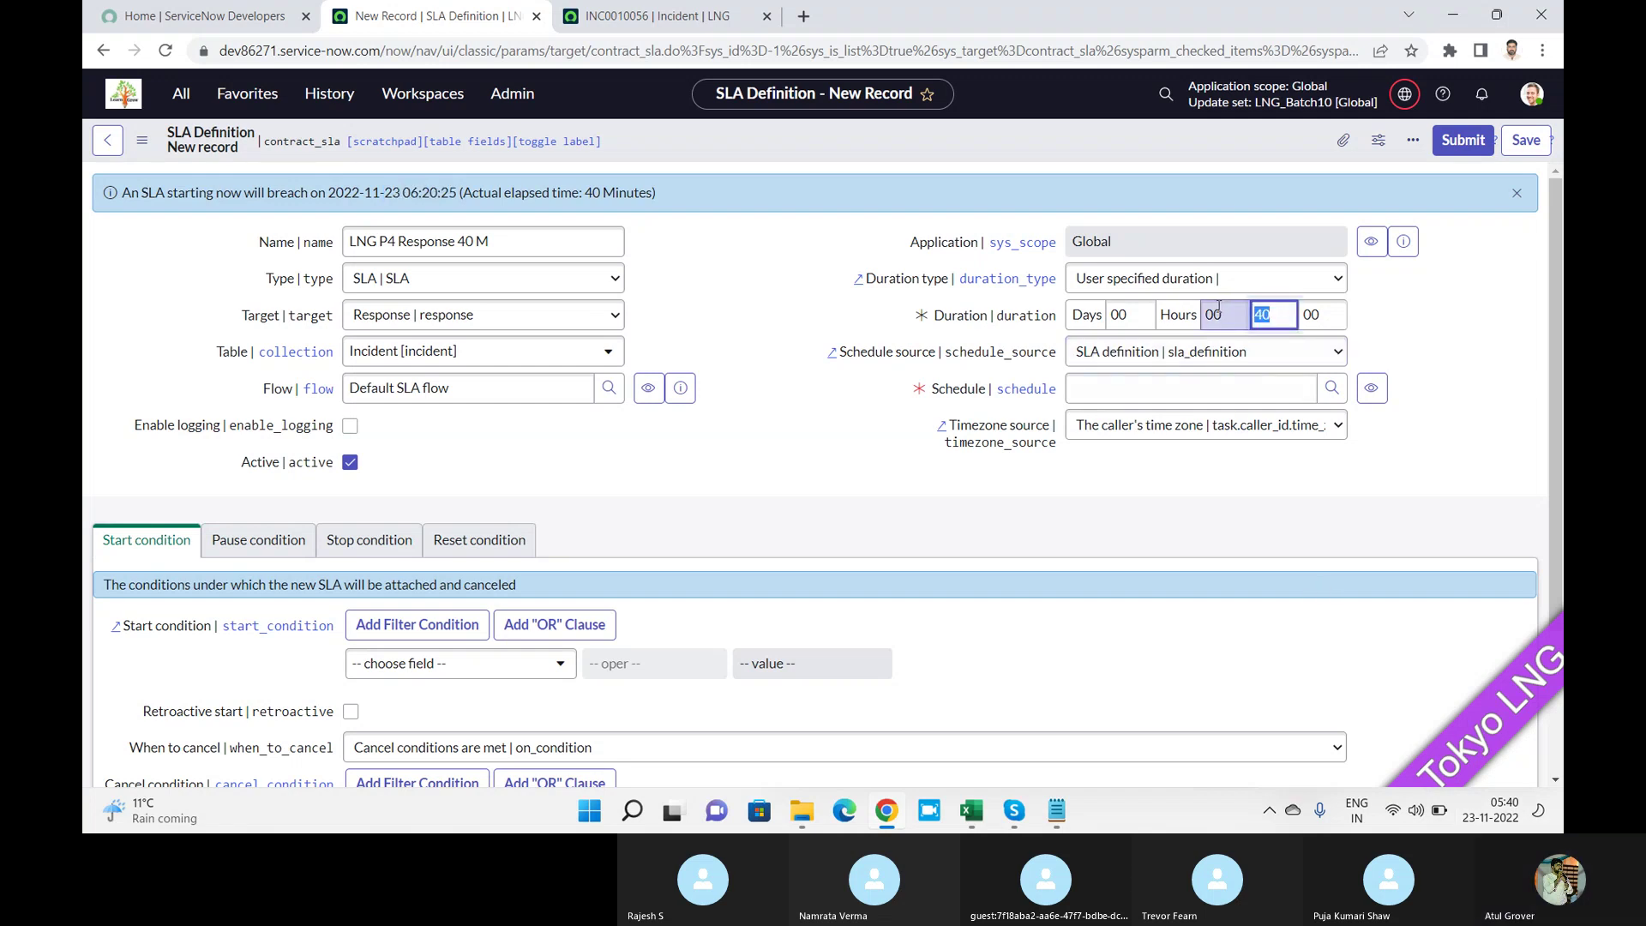
{"action": "left_click", "coordinate": [1225, 312]}
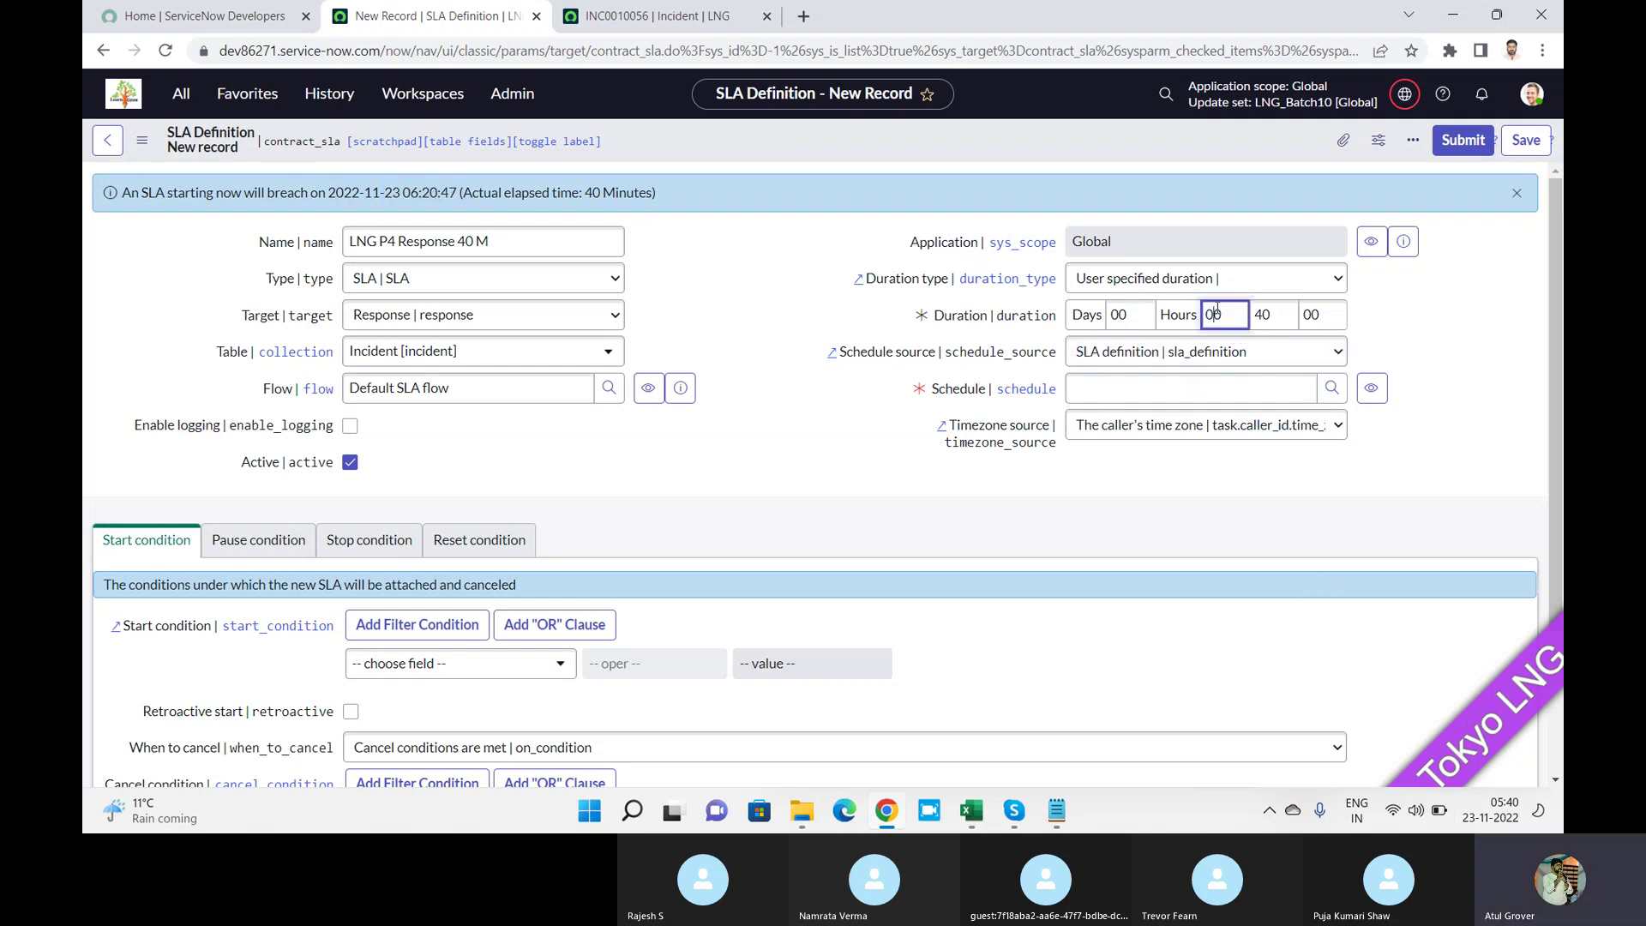
{"action": "double_click", "coordinate": [1229, 313]}
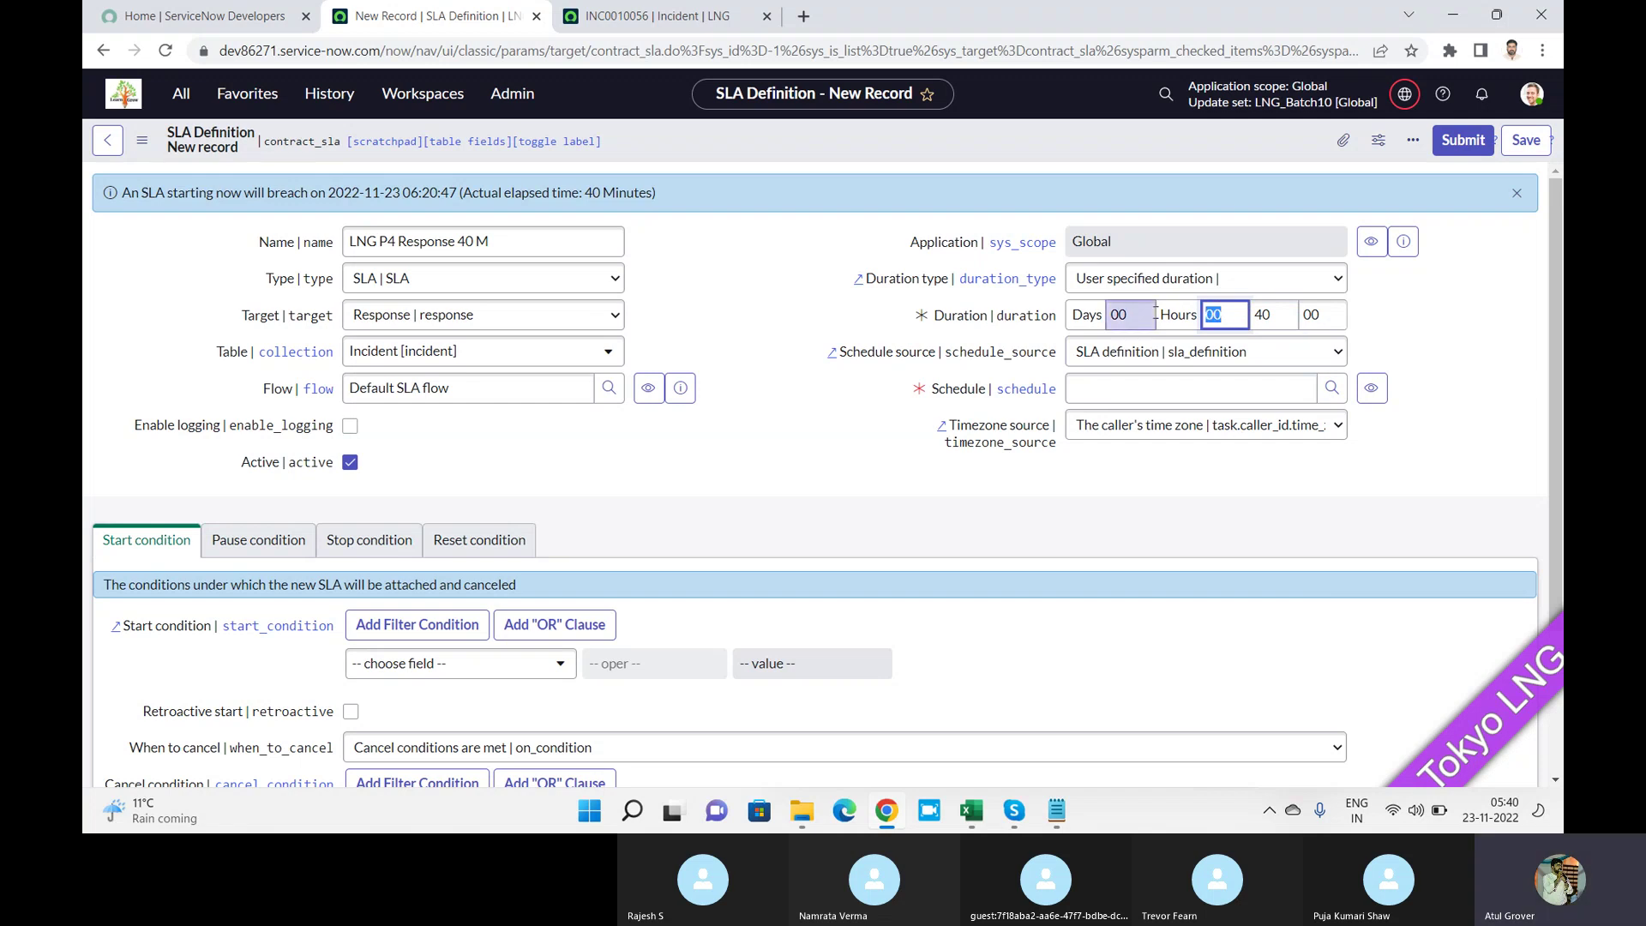
{"action": "type", "text": "1"}
{"action": "left_click", "coordinate": [759, 288]}
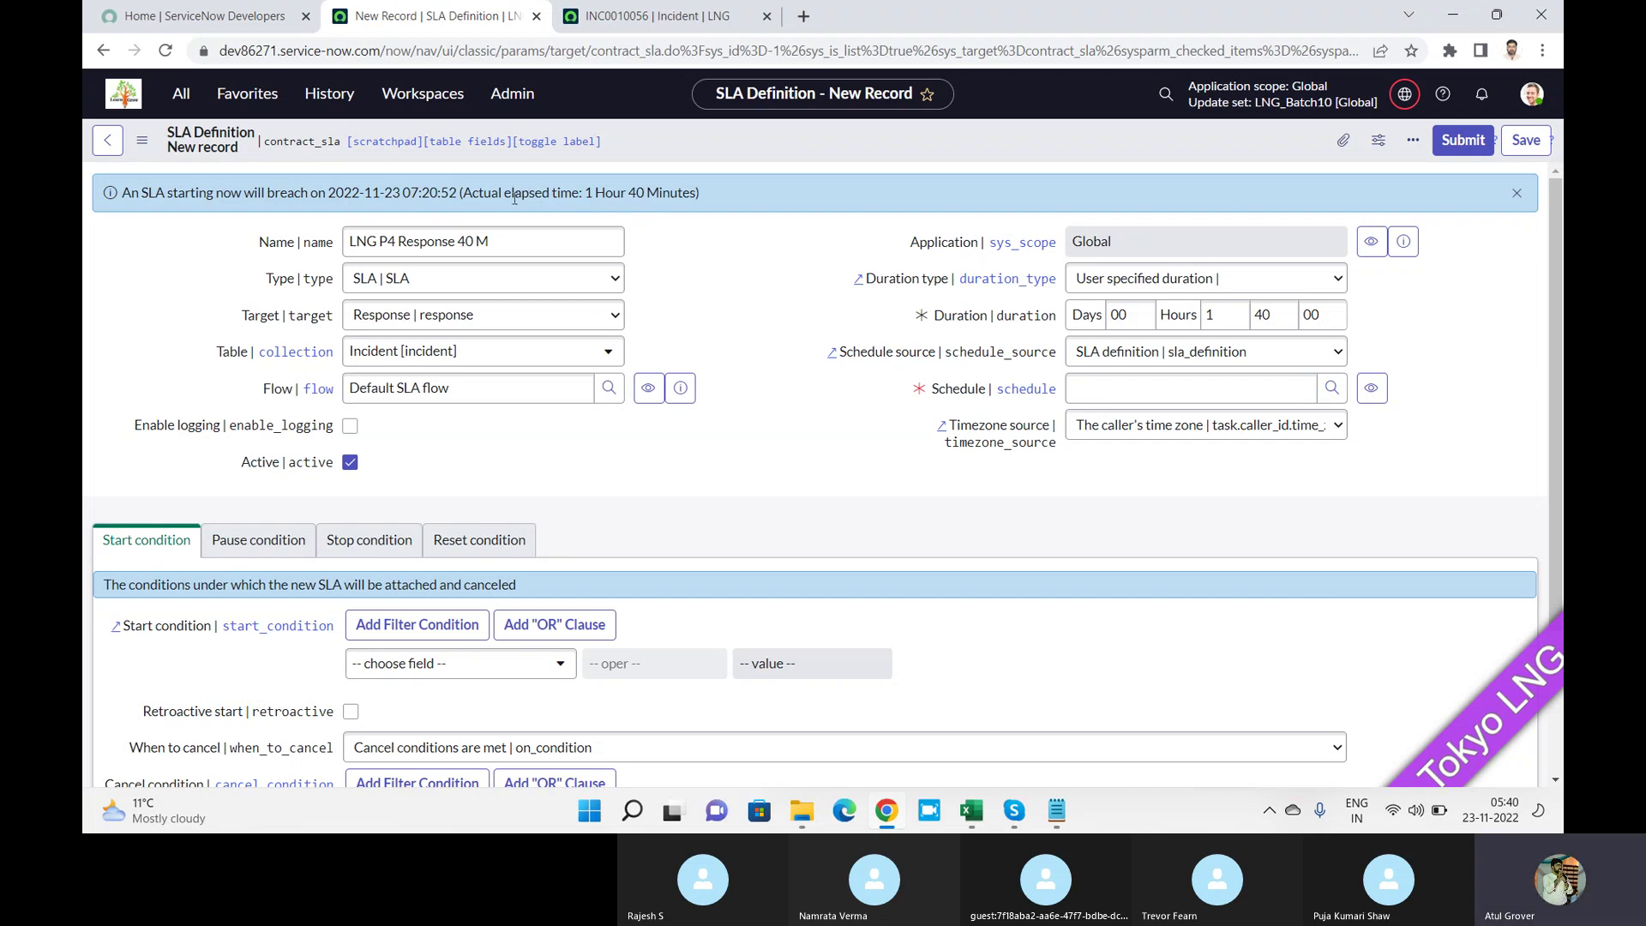
{"action": "left_click_drag", "start_coordinate": [466, 192], "coordinate": [582, 193]}
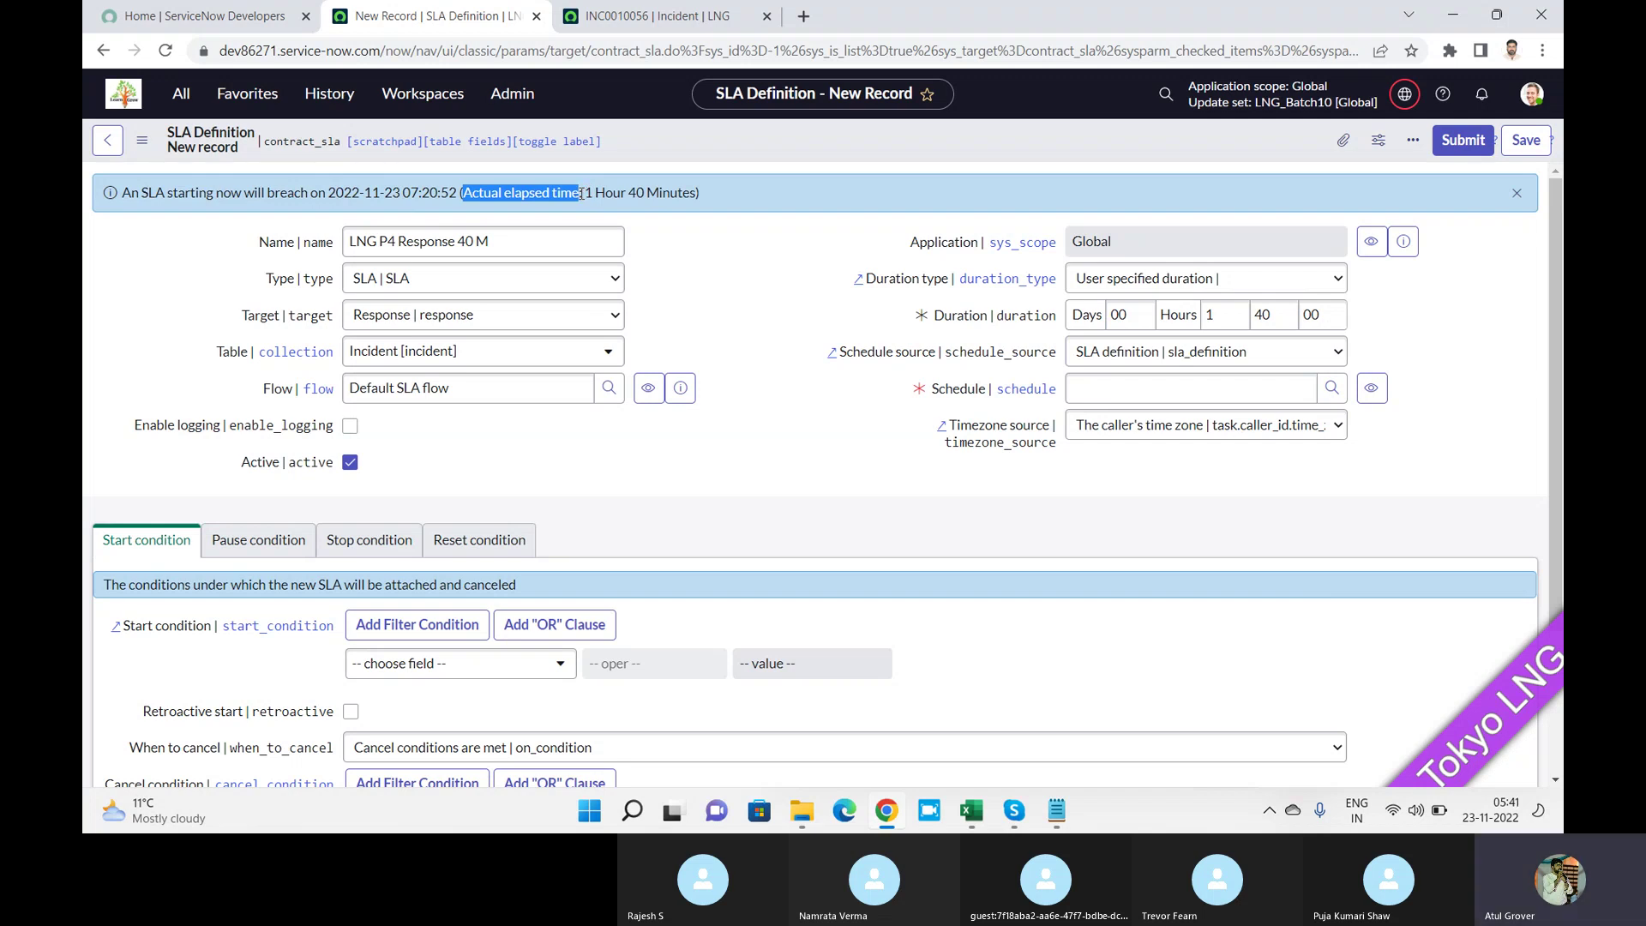
{"action": "left_click", "coordinate": [1221, 316]}
{"action": "key", "text": "BackSpace"}
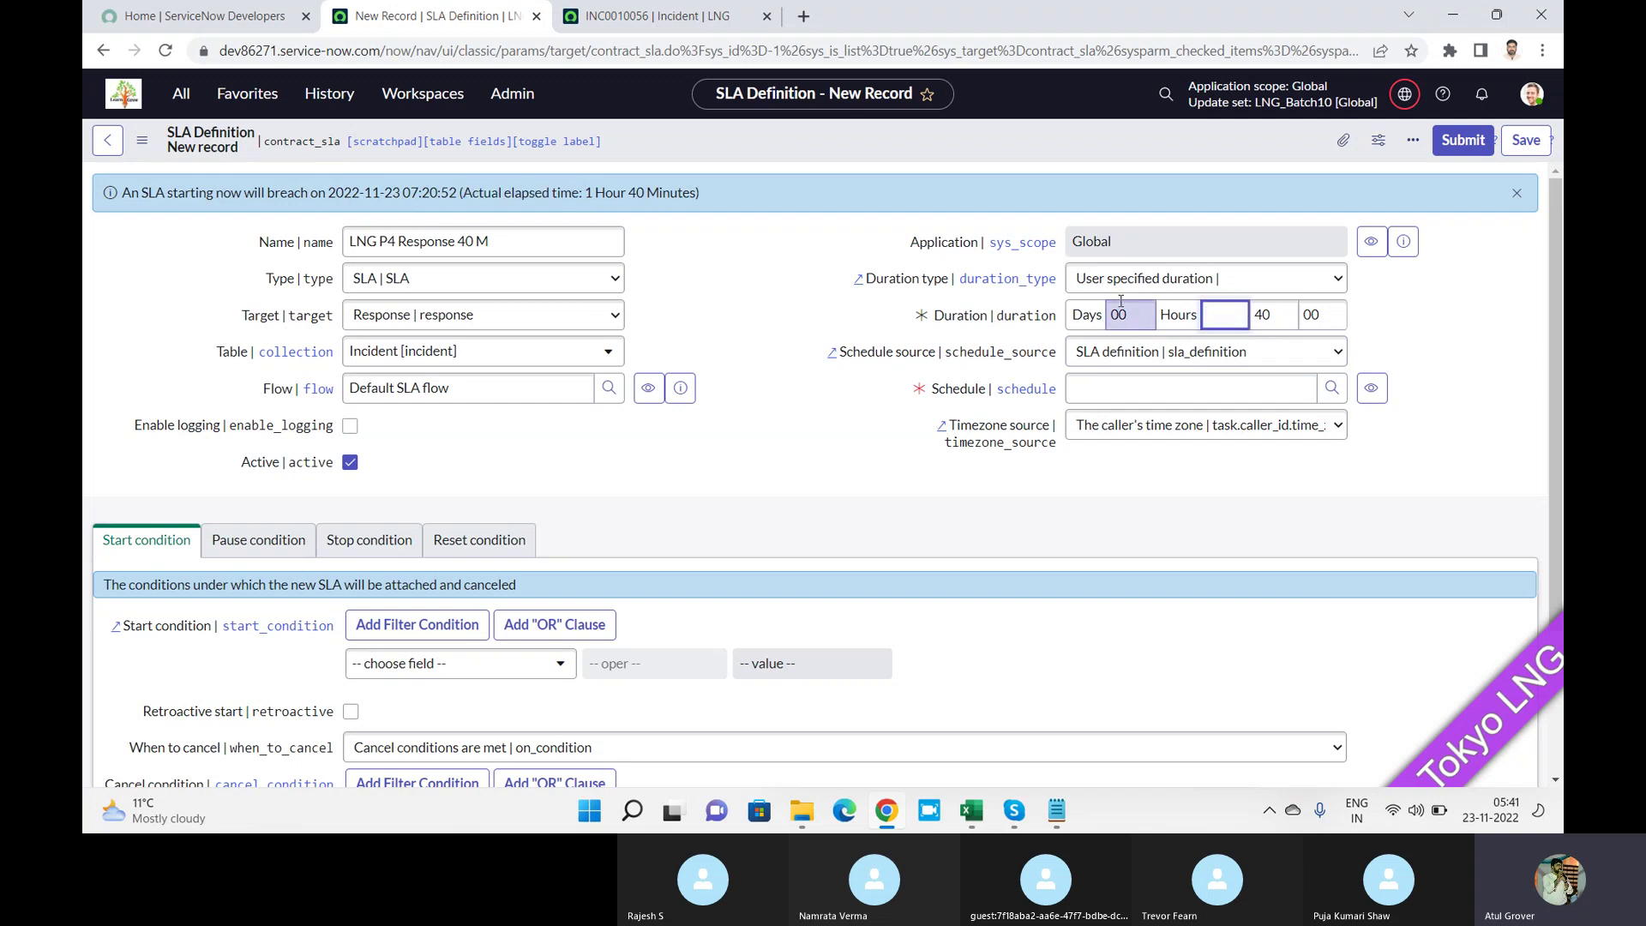
{"action": "left_click", "coordinate": [1121, 308]}
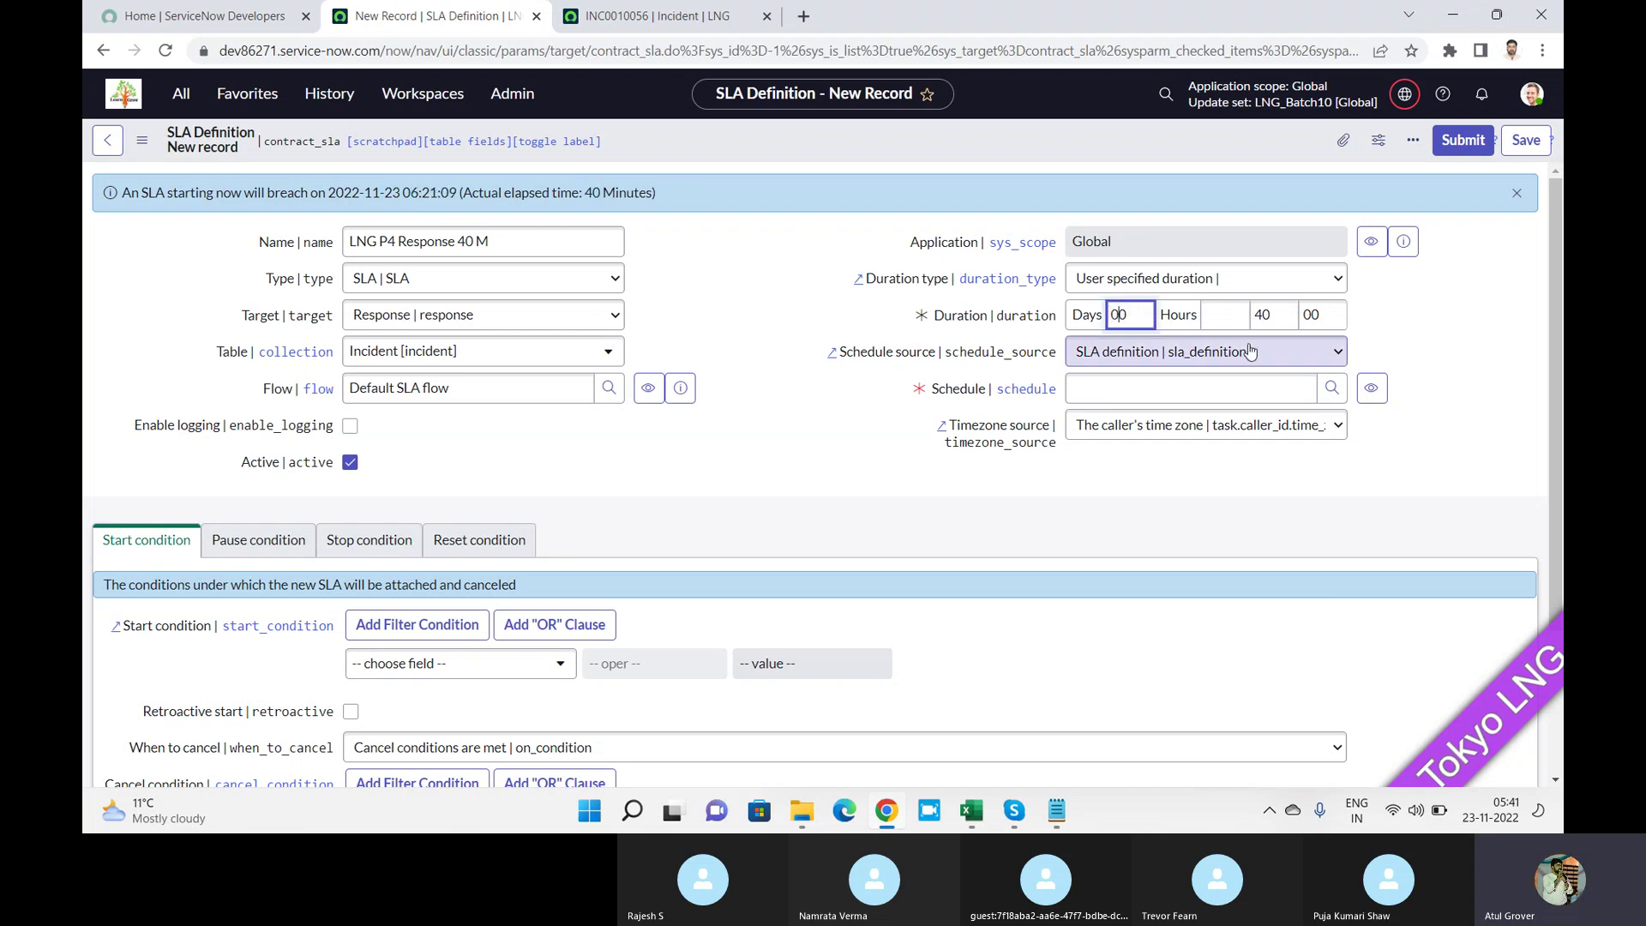
{"action": "left_click", "coordinate": [1264, 328]}
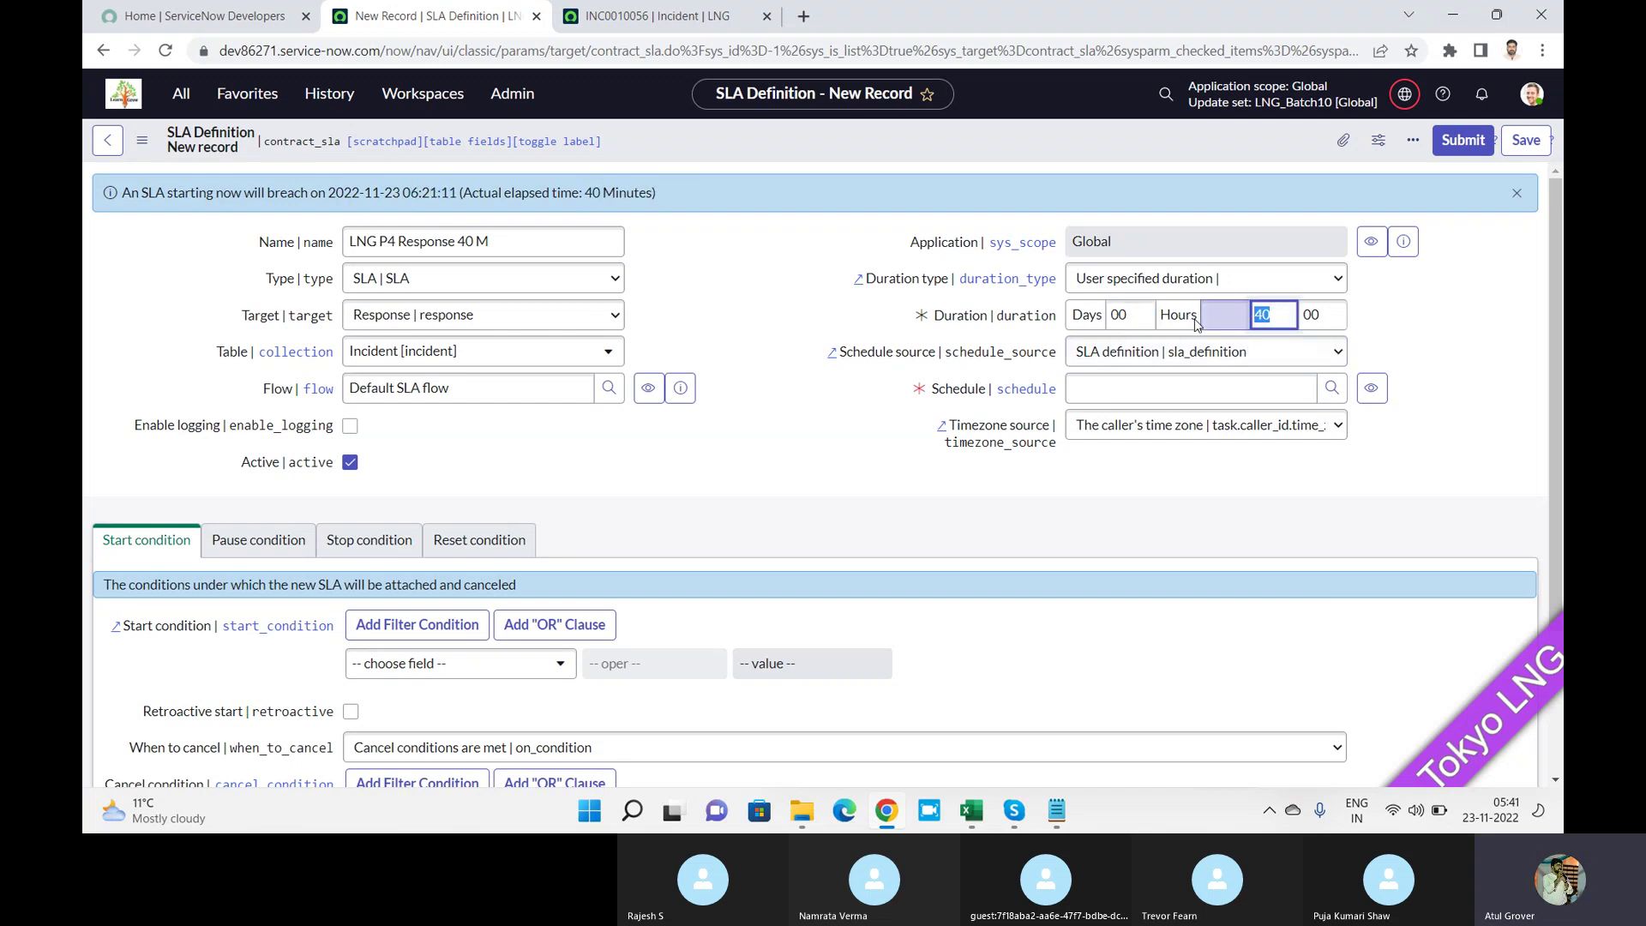
Enter 10 in Duration minutes and change 40 to 10 in the name, making 'LNG P4 Response 10 M'.
{"action": "type", "text": "10"}
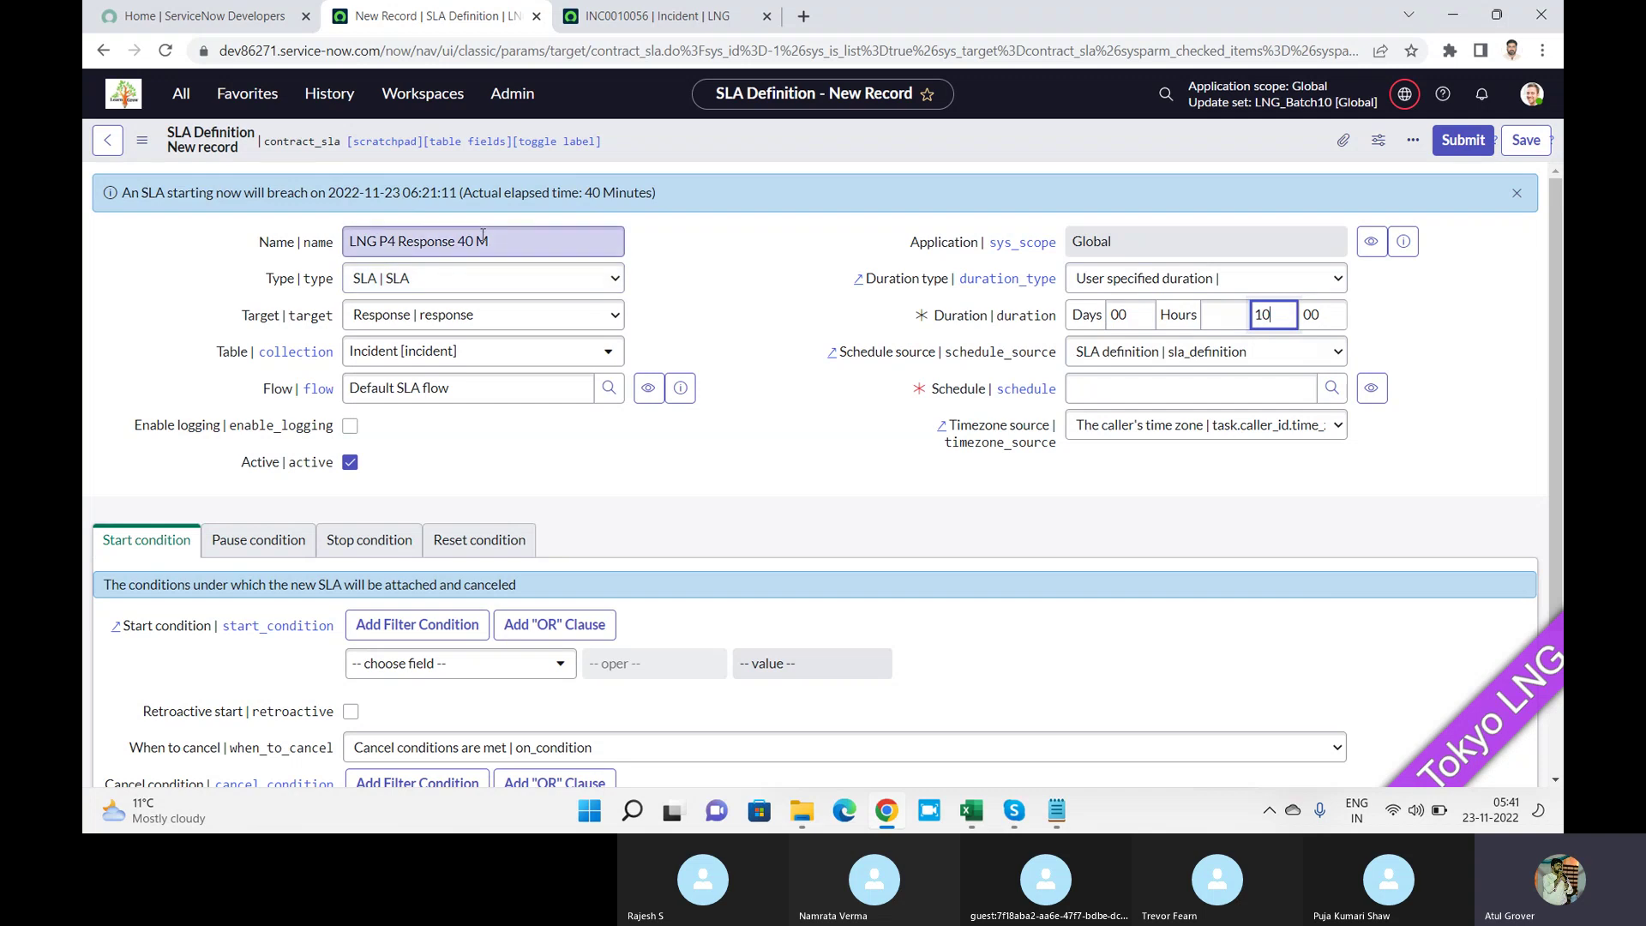
{"action": "double_click", "coordinate": [463, 242]}
{"action": "type", "text": "10"}
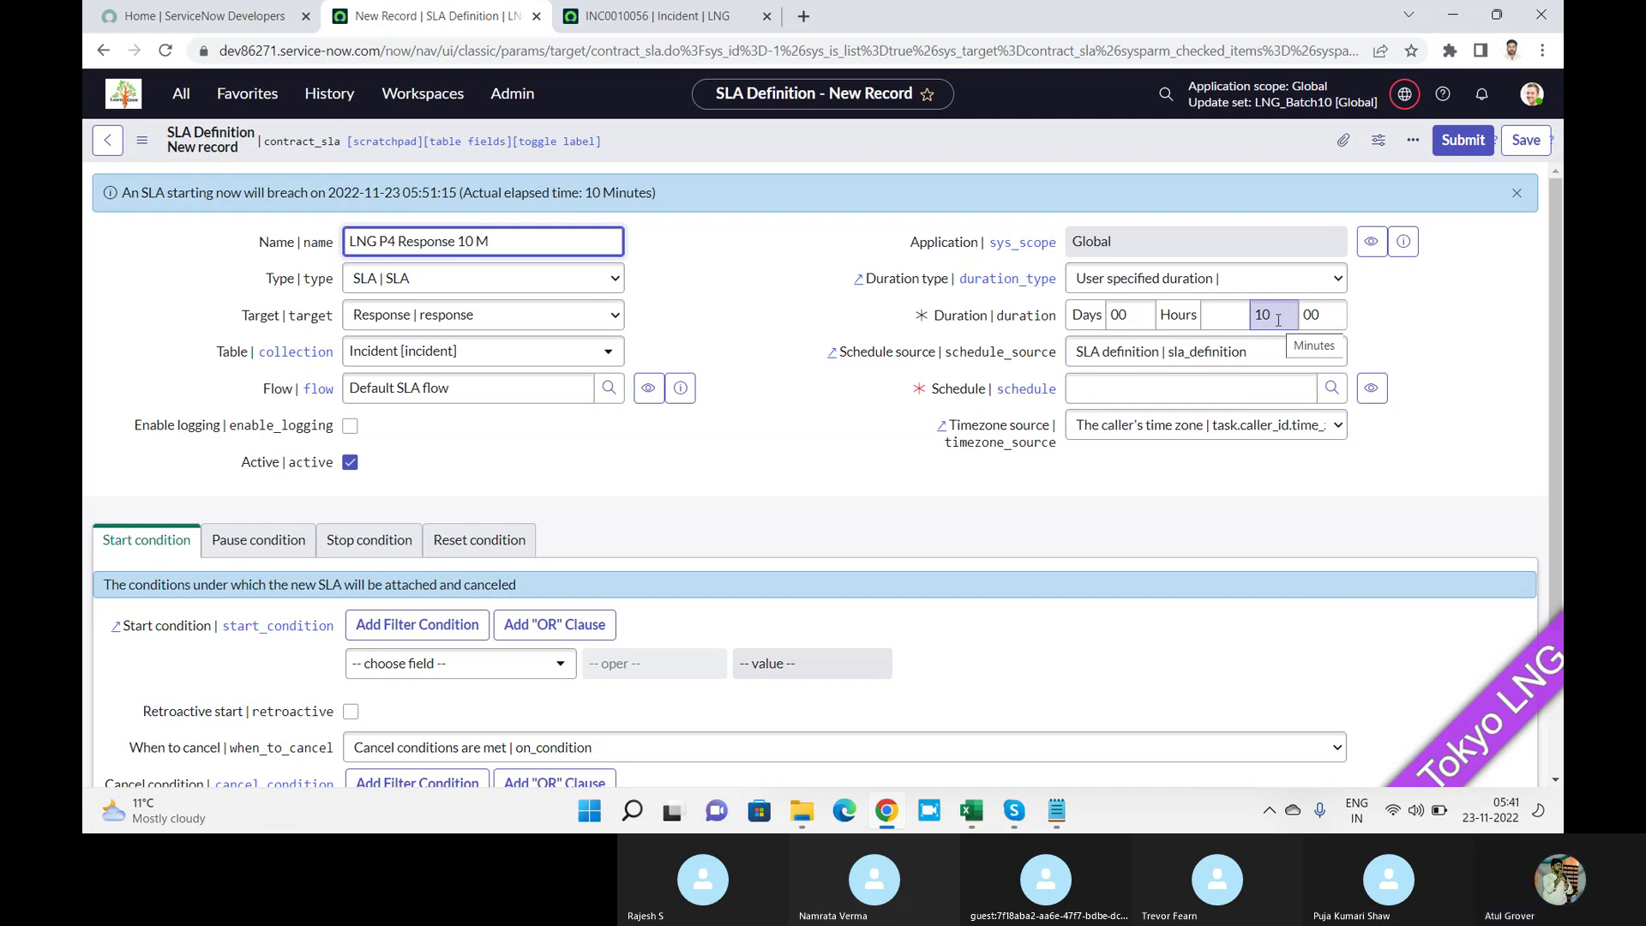
{"action": "left_click", "coordinate": [1242, 353]}
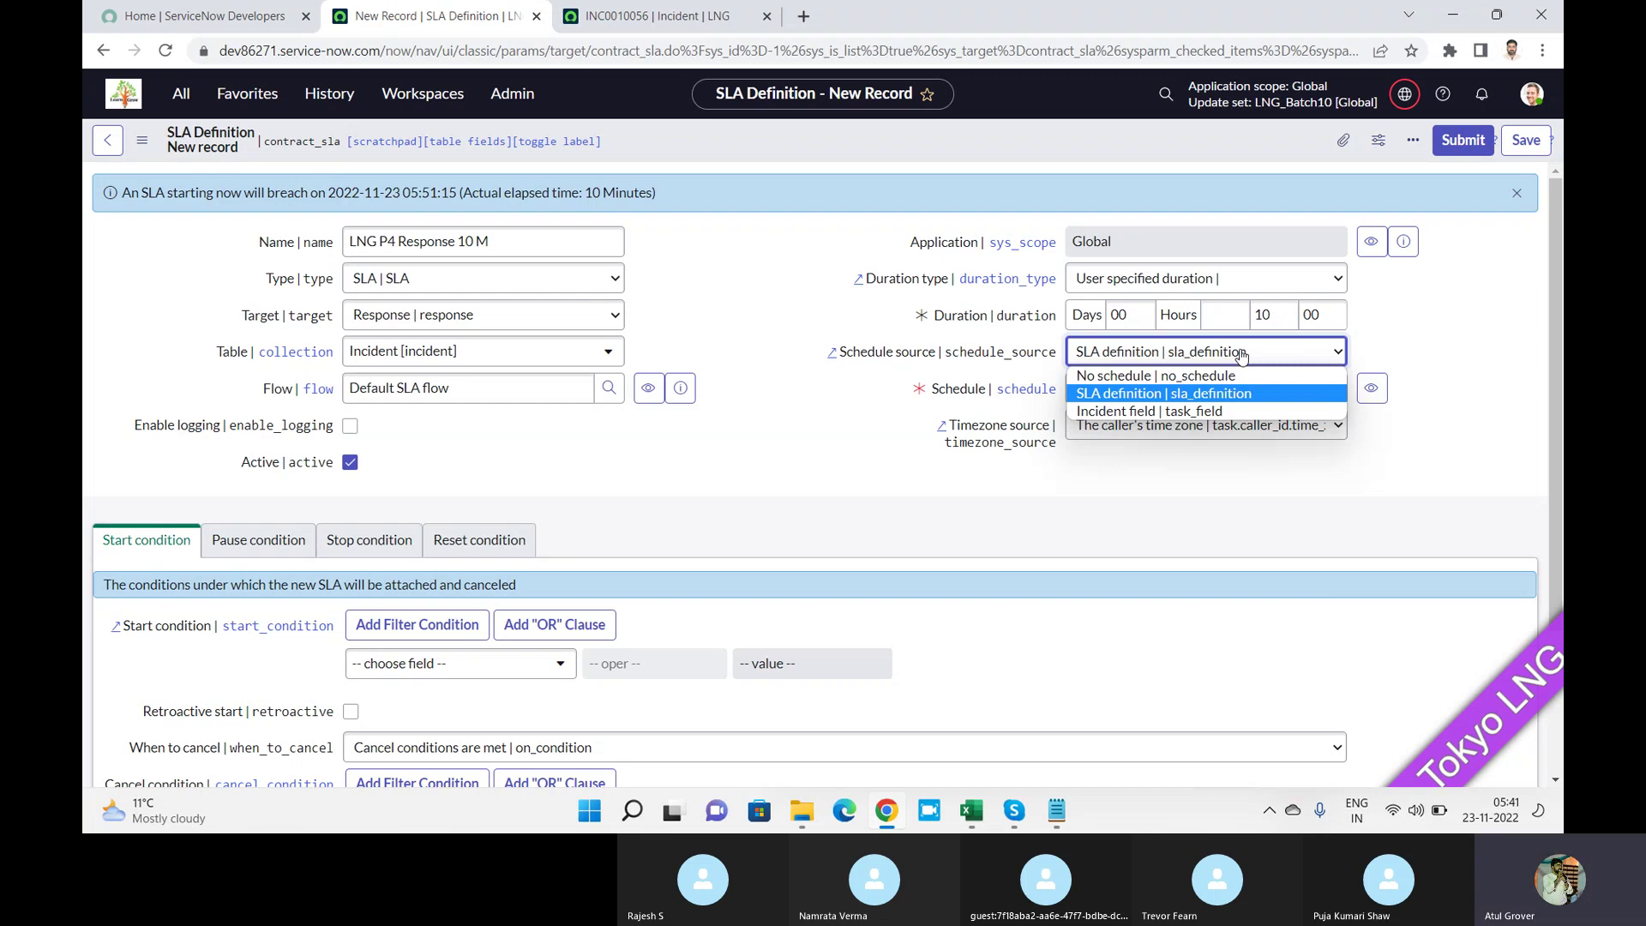
{"action": "left_click", "coordinate": [1200, 393]}
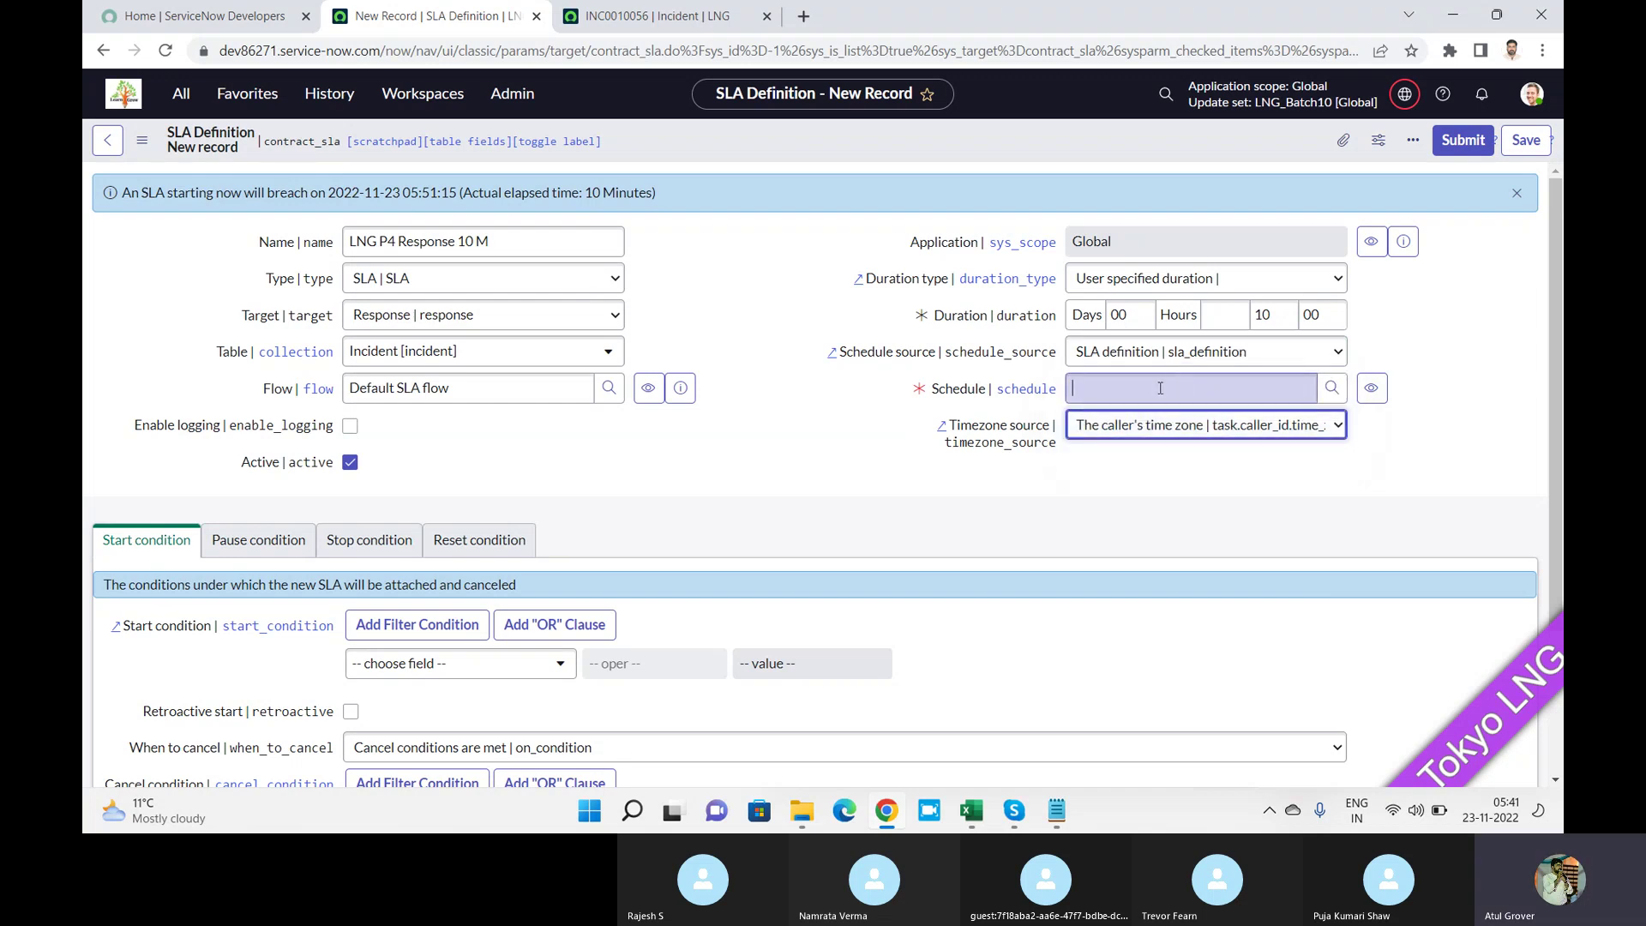
{"action": "left_click", "coordinate": [1303, 353]}
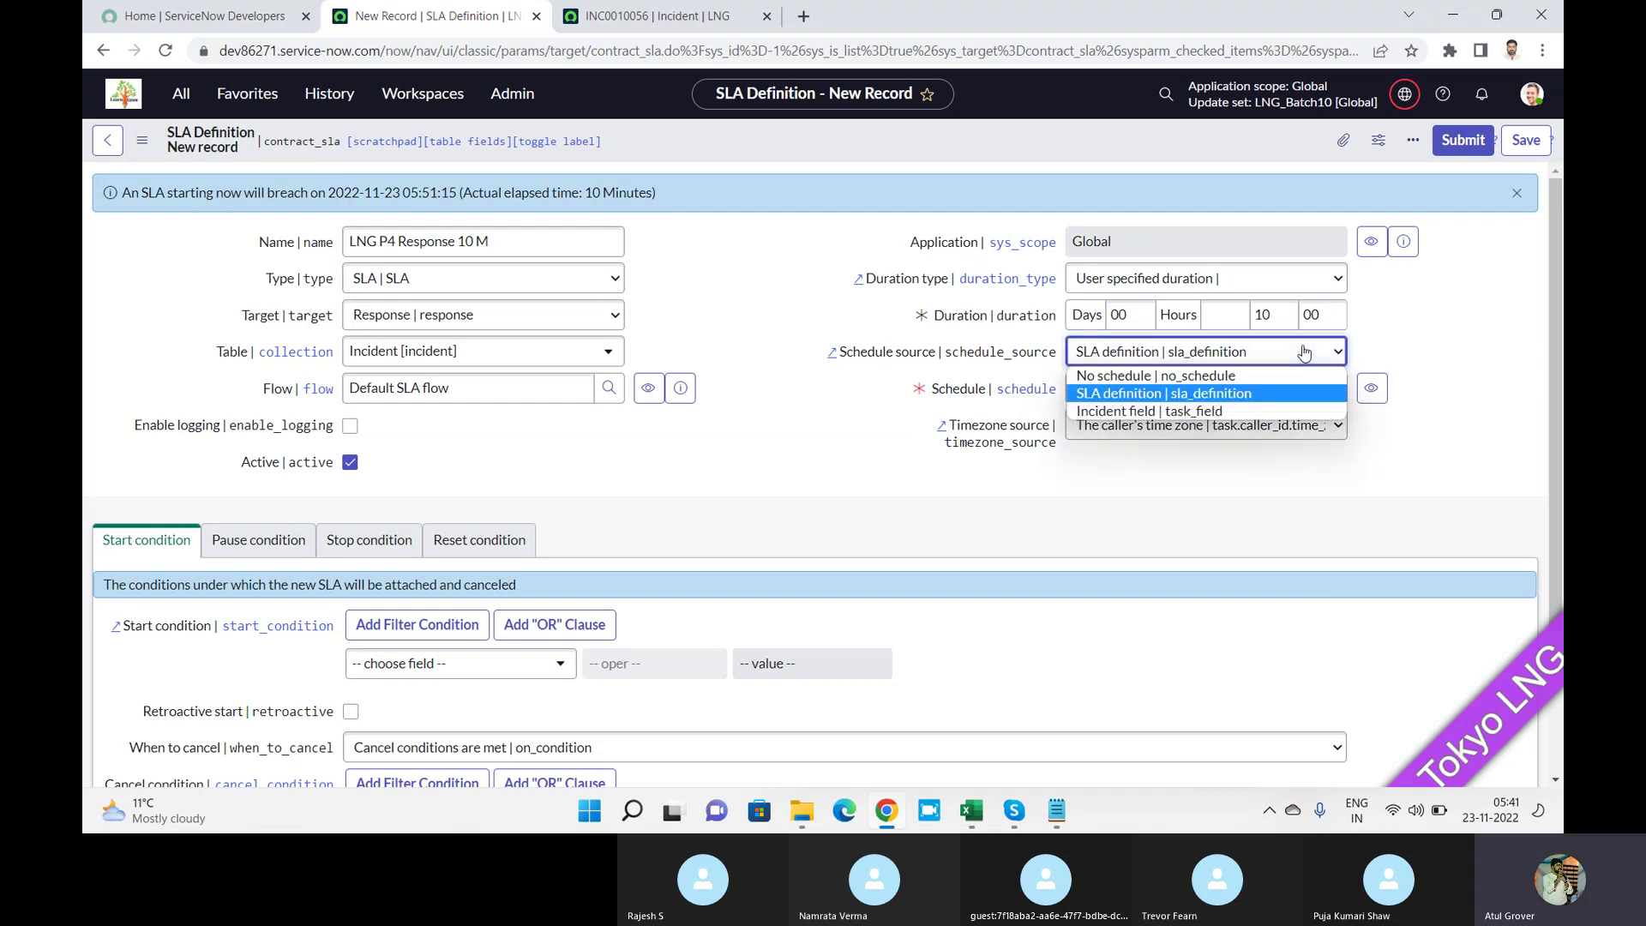
{"action": "left_click", "coordinate": [1179, 412]}
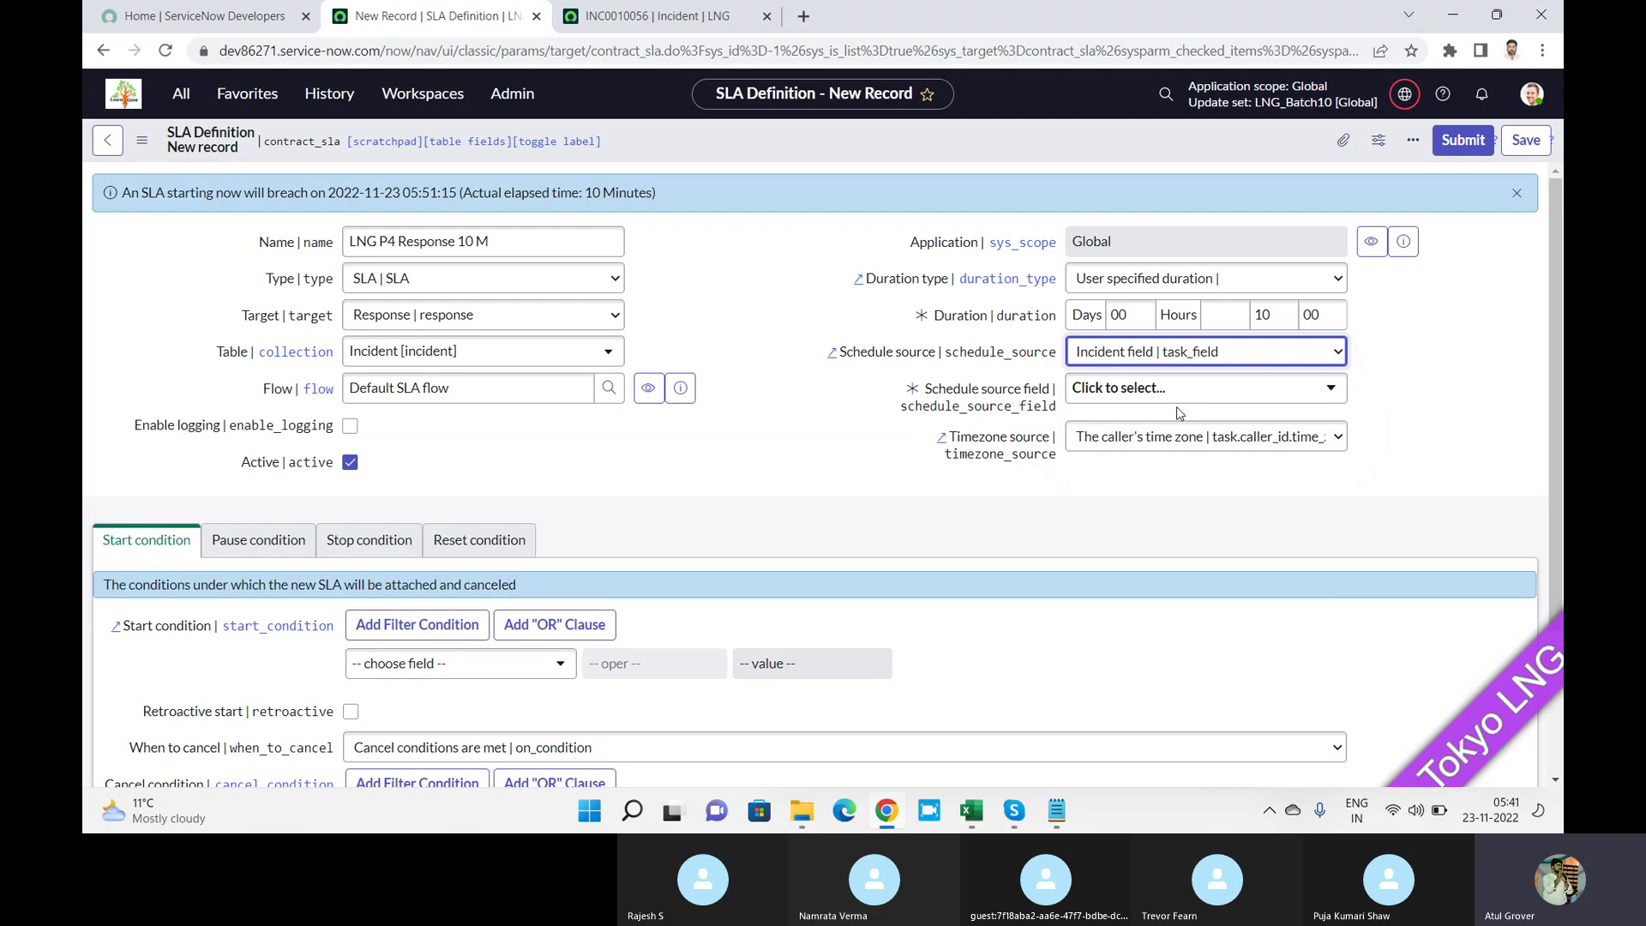
{"action": "left_click", "coordinate": [1175, 391]}
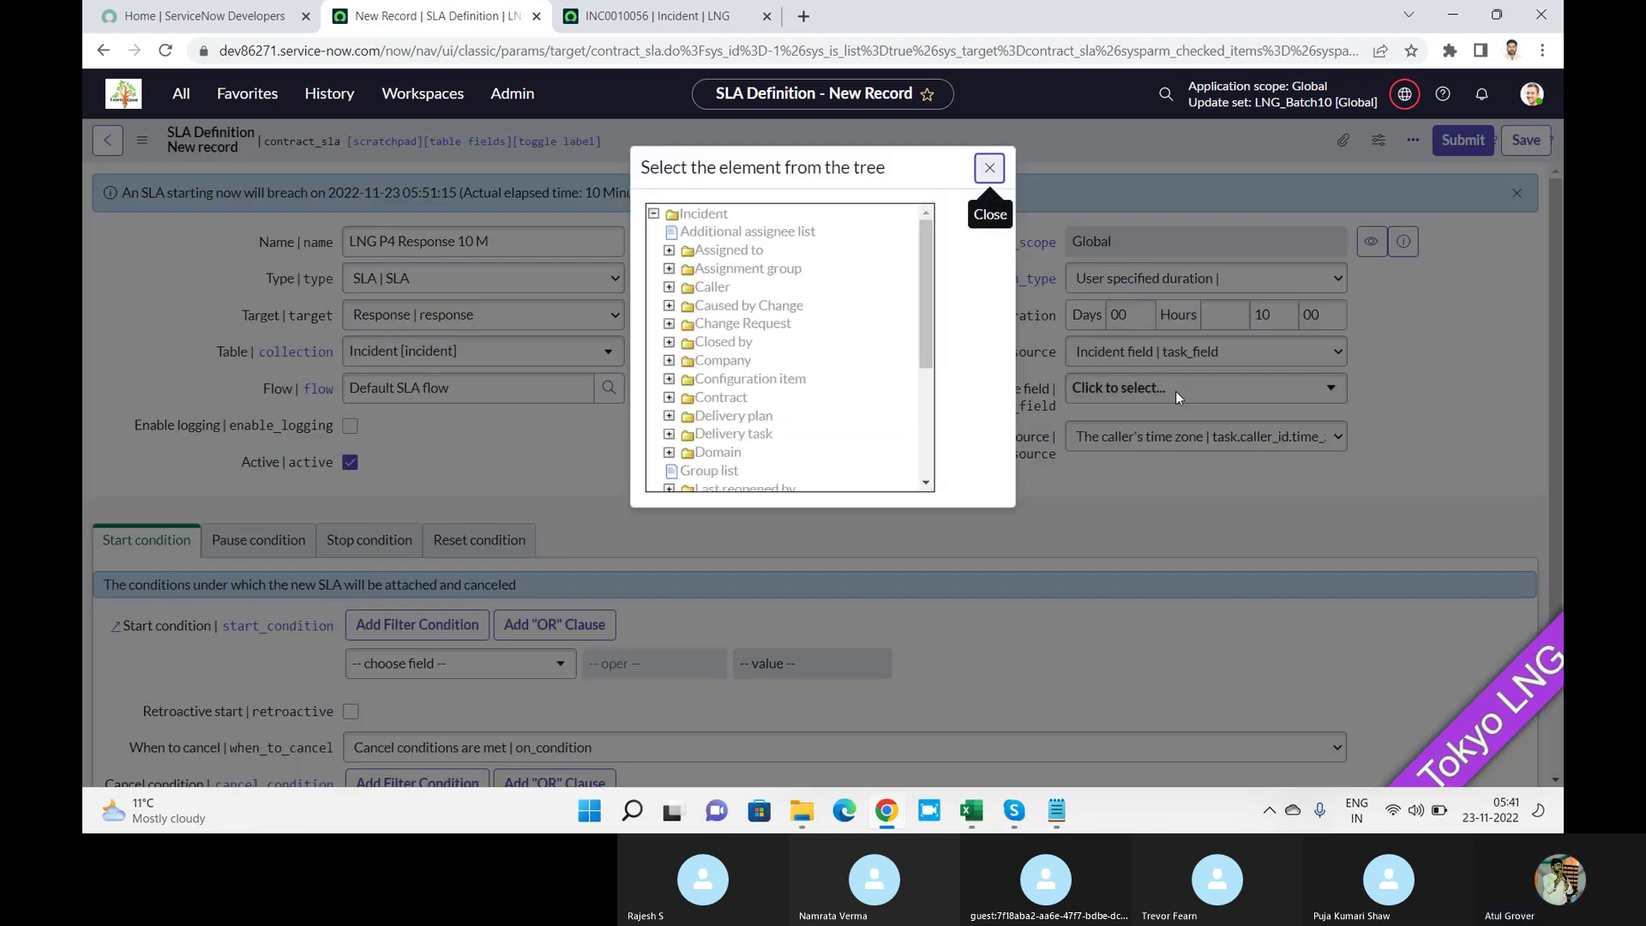
{"action": "left_click", "coordinate": [984, 172]}
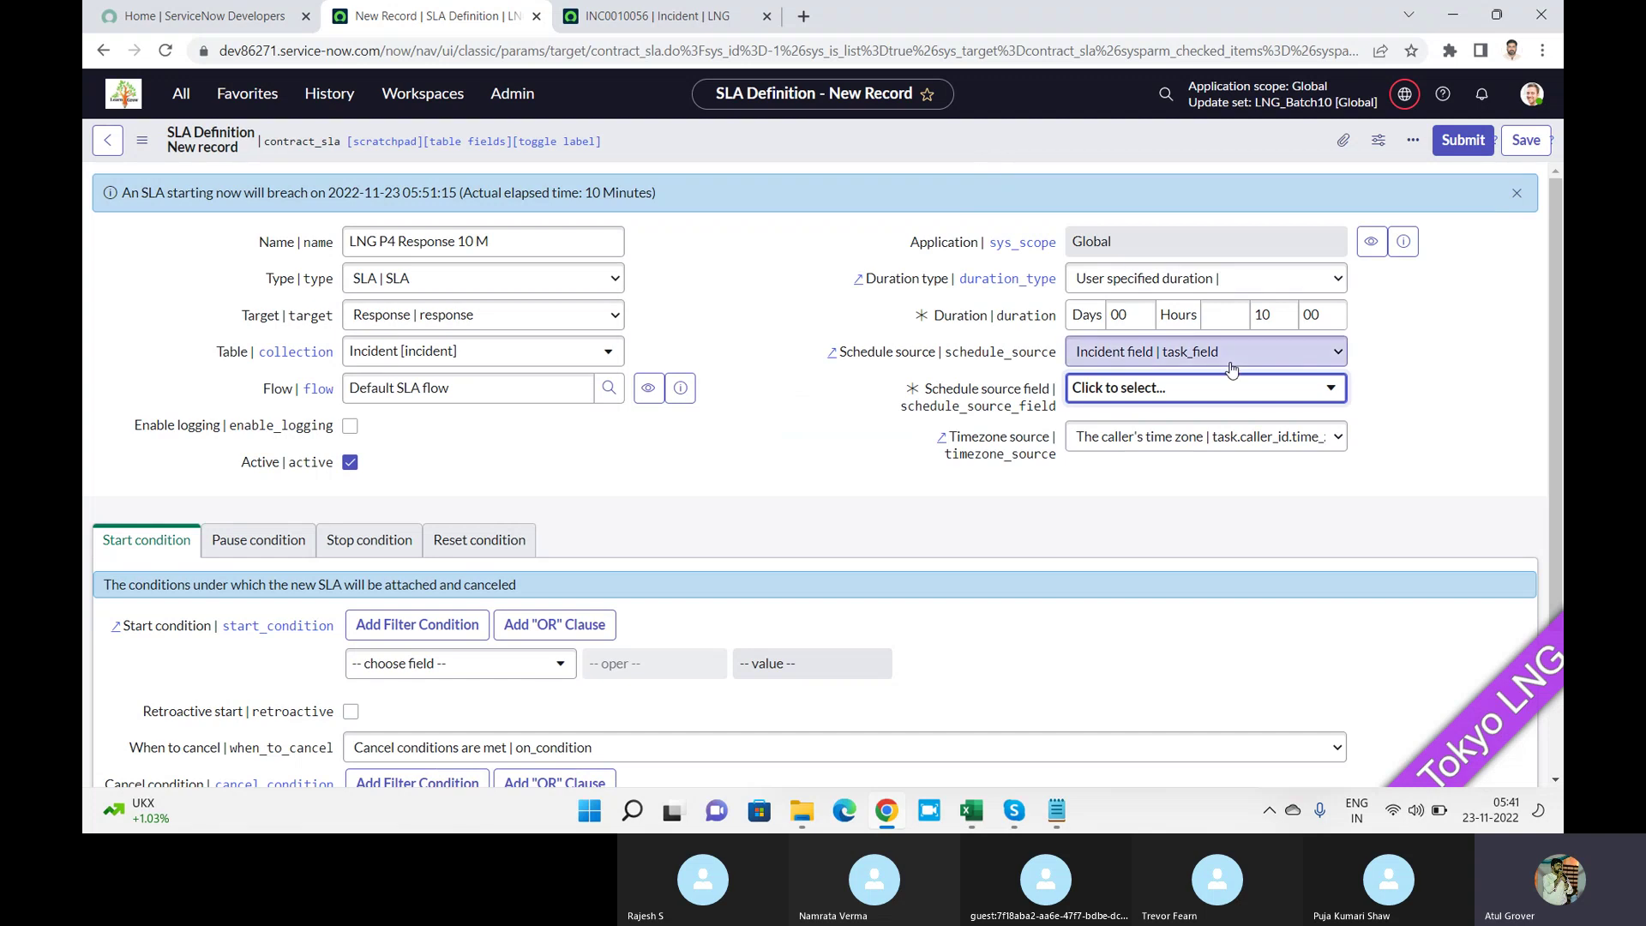
{"action": "left_click", "coordinate": [1200, 353]}
{"action": "left_click", "coordinate": [1162, 394]}
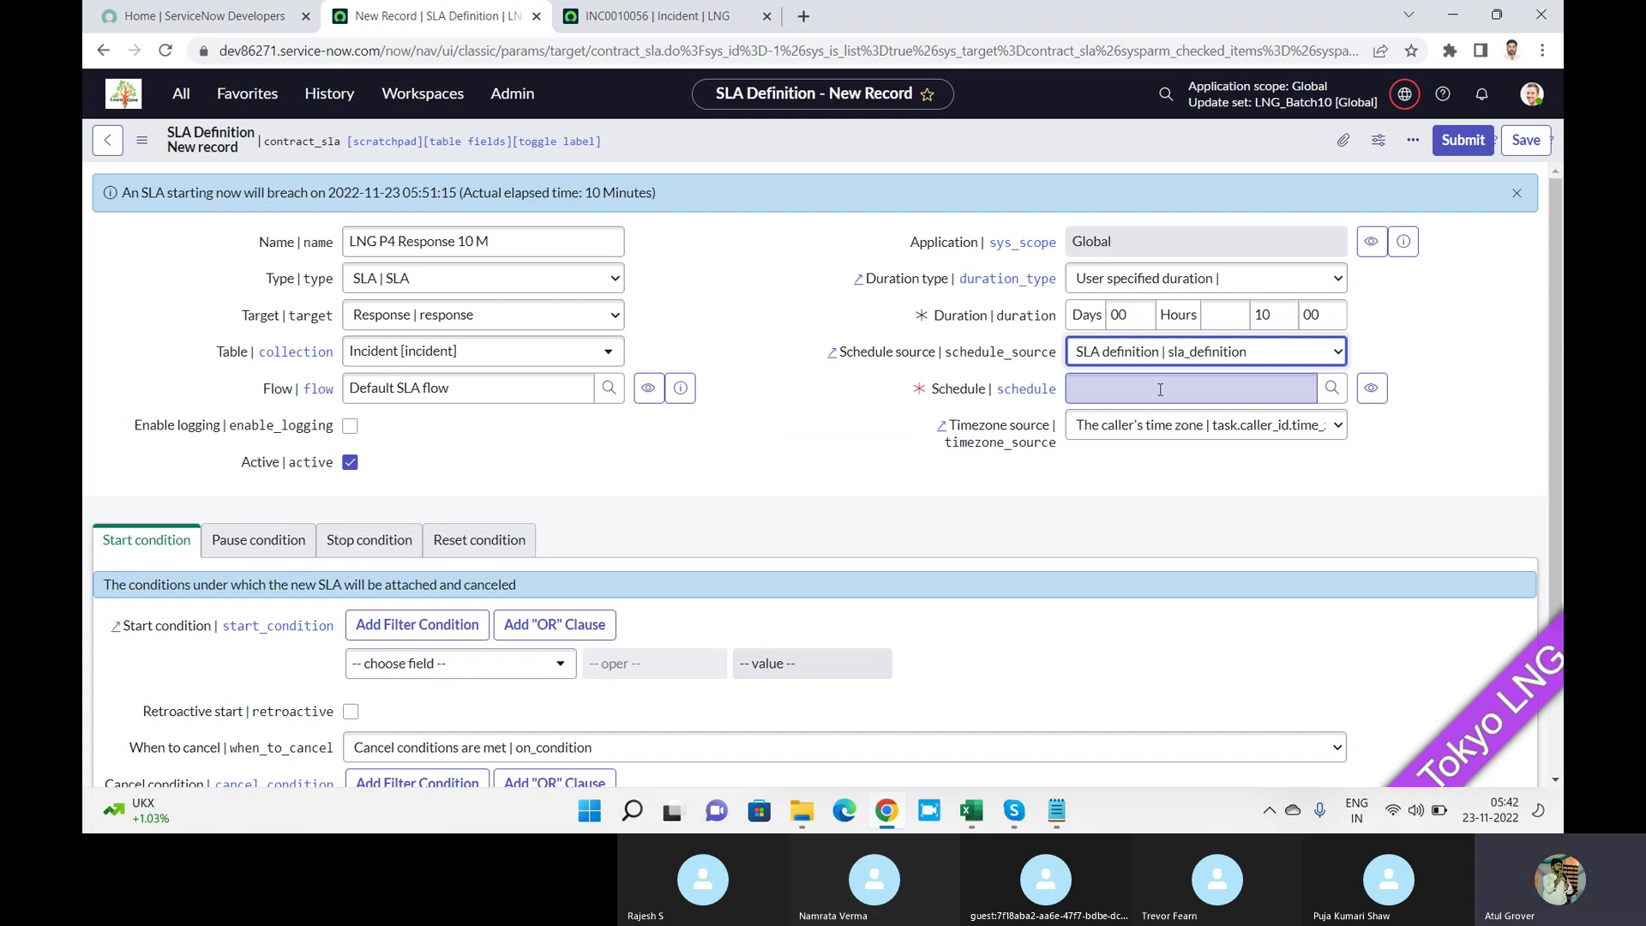
Bring up the Skype call grid for ServiceNow Training Batch 10.
{"action": "key", "text": "alt+Tab"}
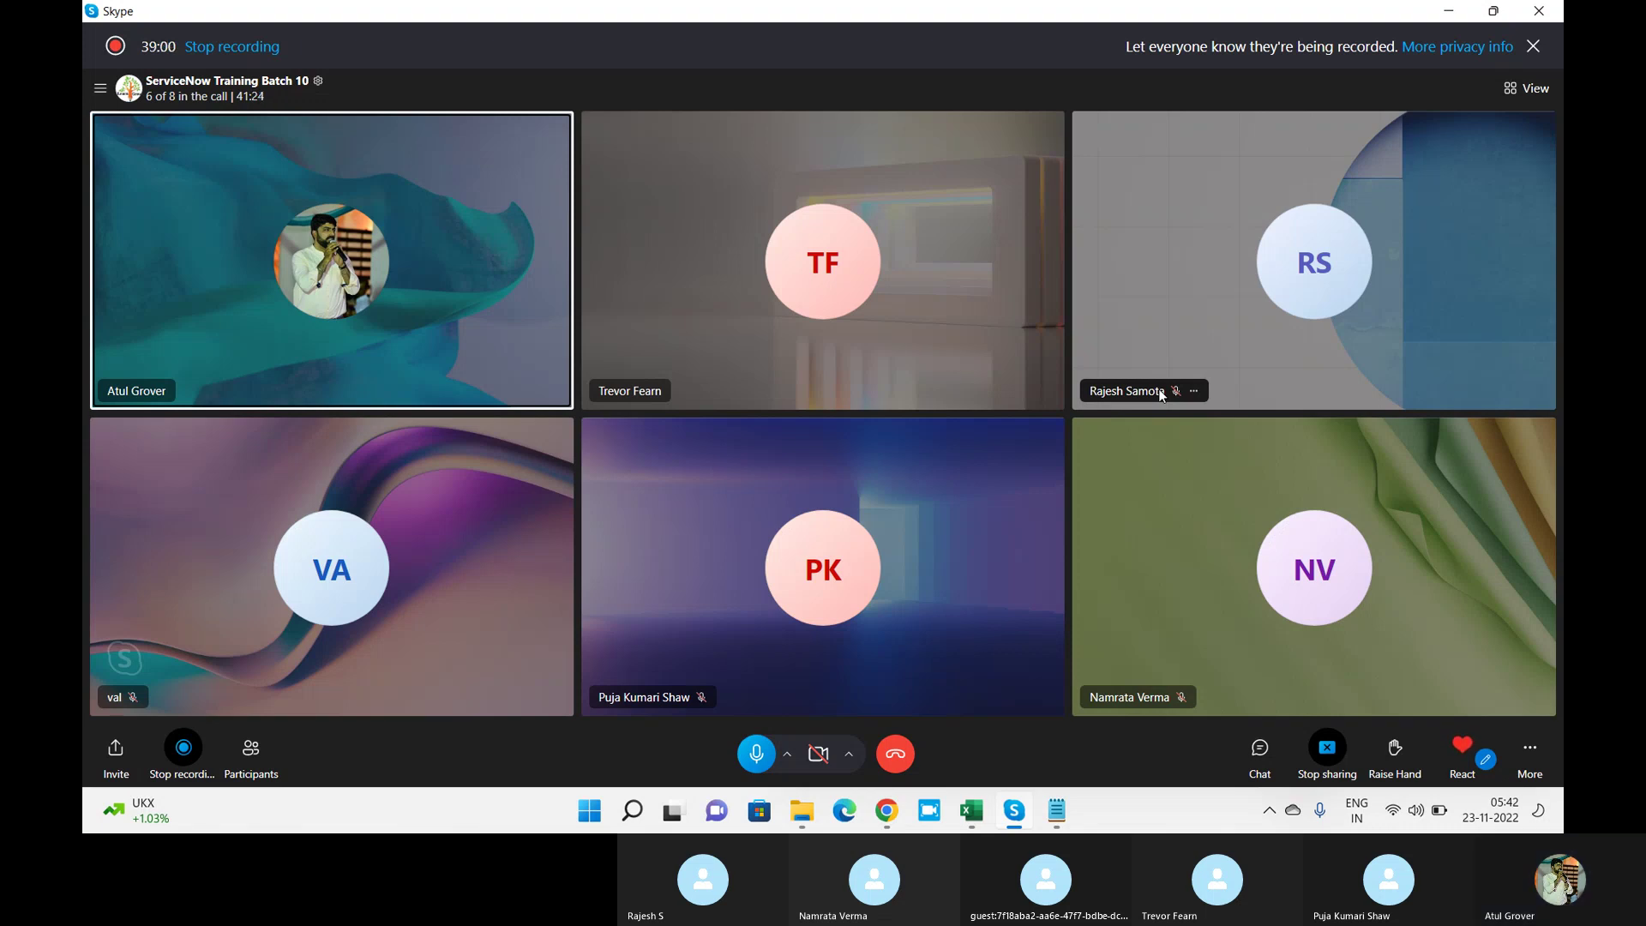
Keep SLA definition as the schedule source and pick 24 x 7 from the Schedules lookup list.
{"action": "key", "text": "alt+Tab"}
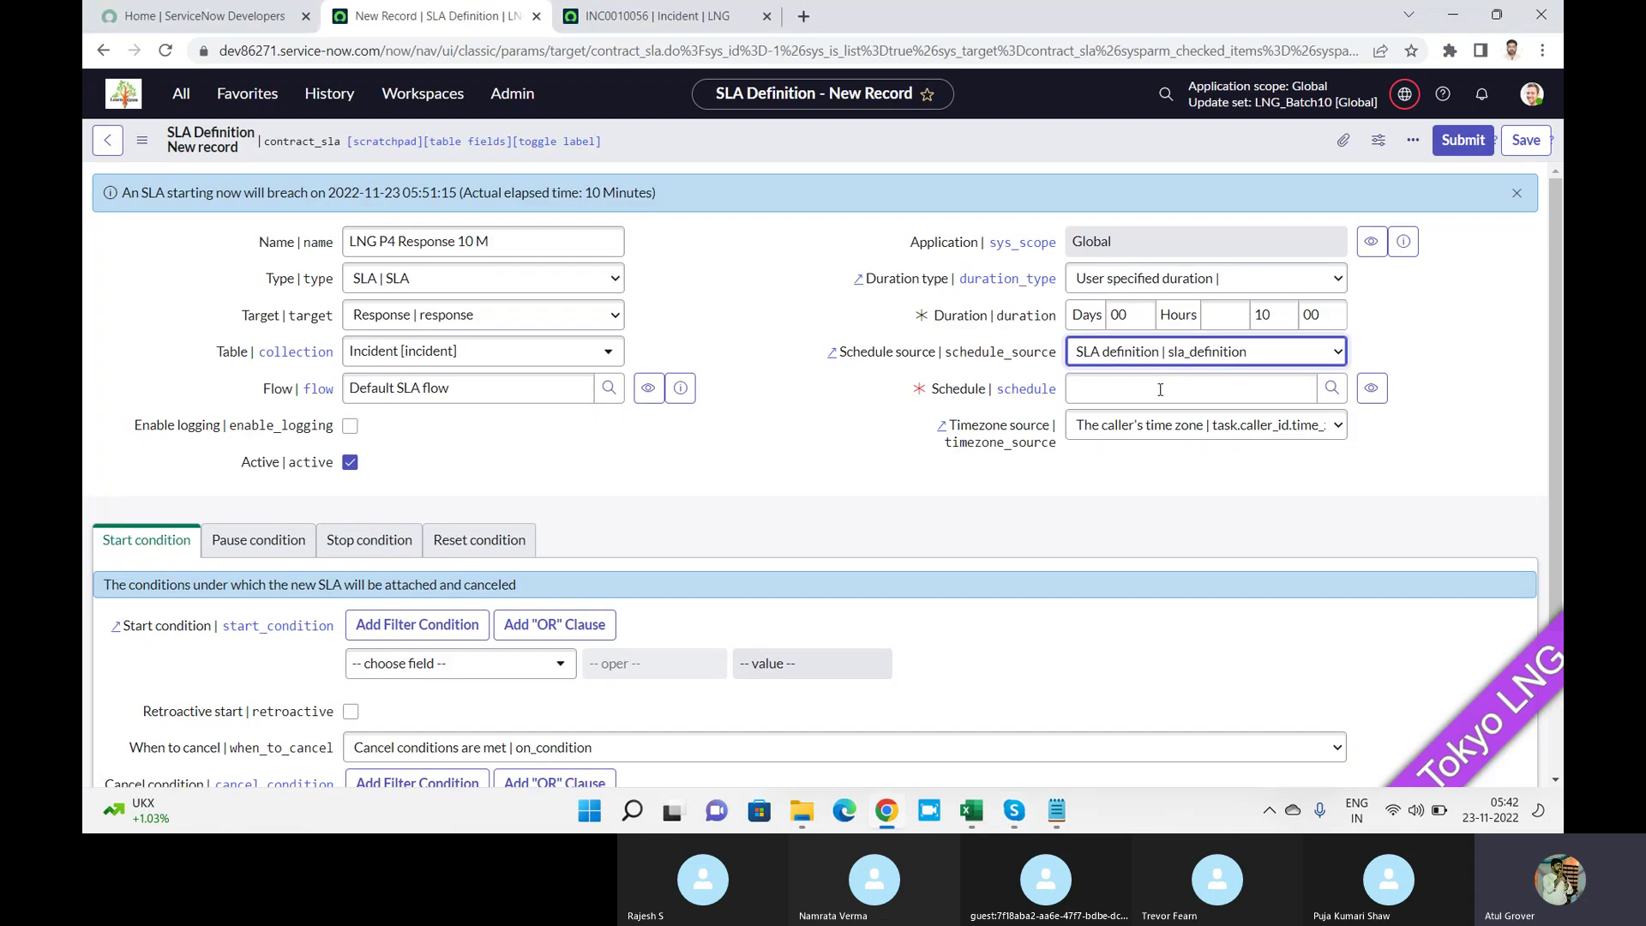
{"action": "left_click", "coordinate": [1213, 353]}
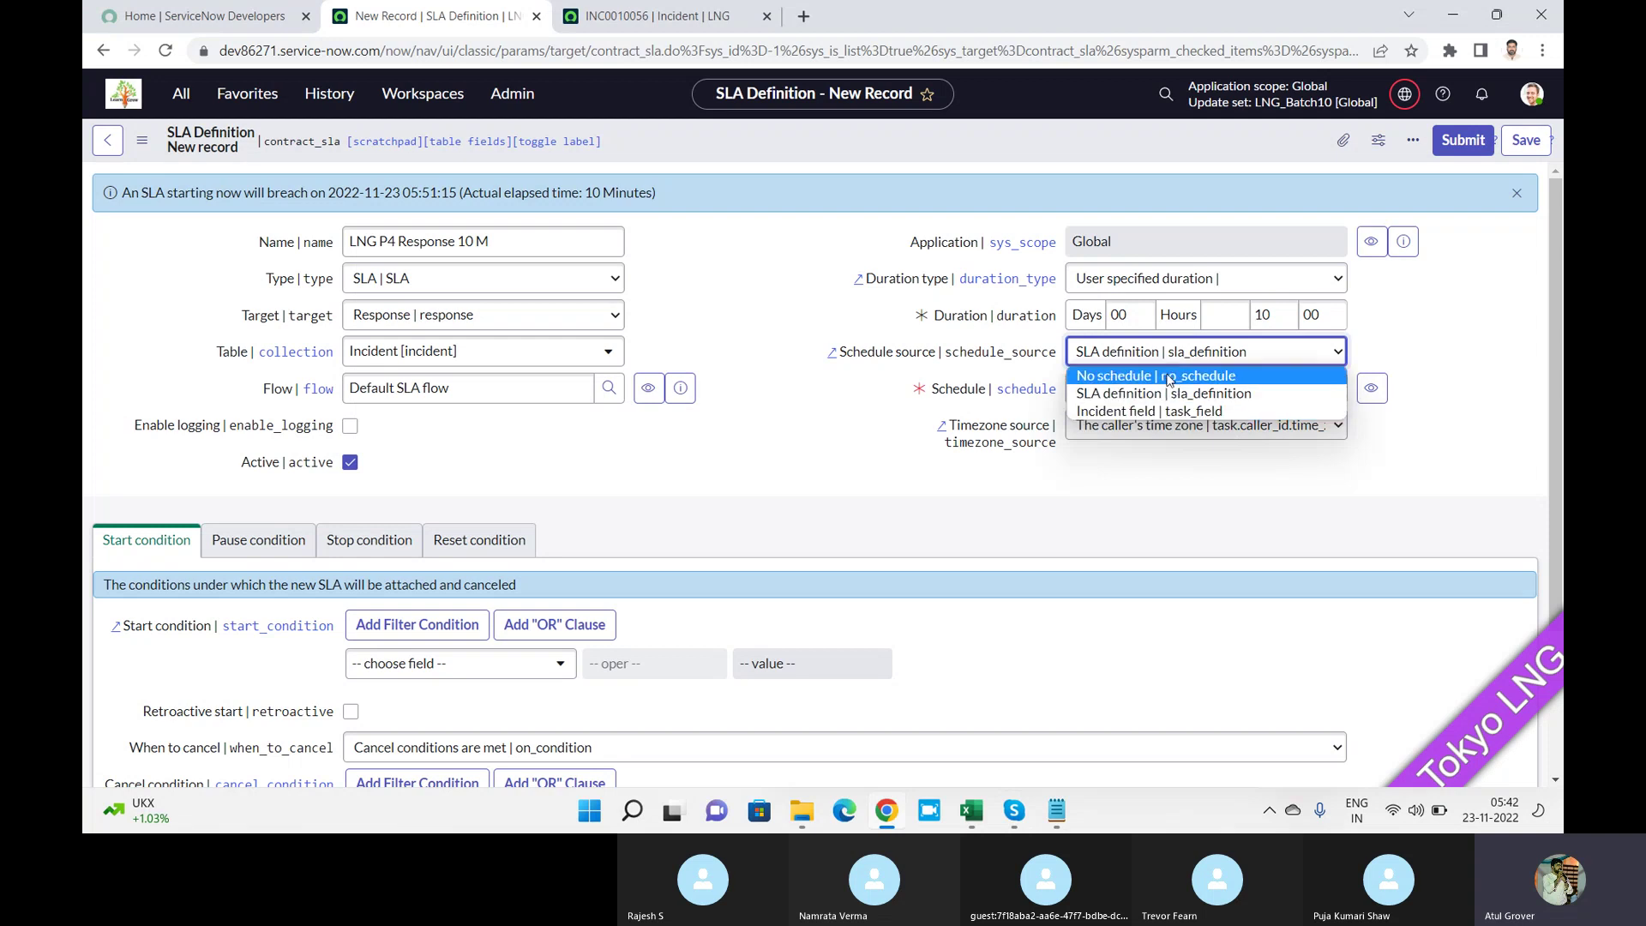
{"action": "left_click", "coordinate": [1202, 394]}
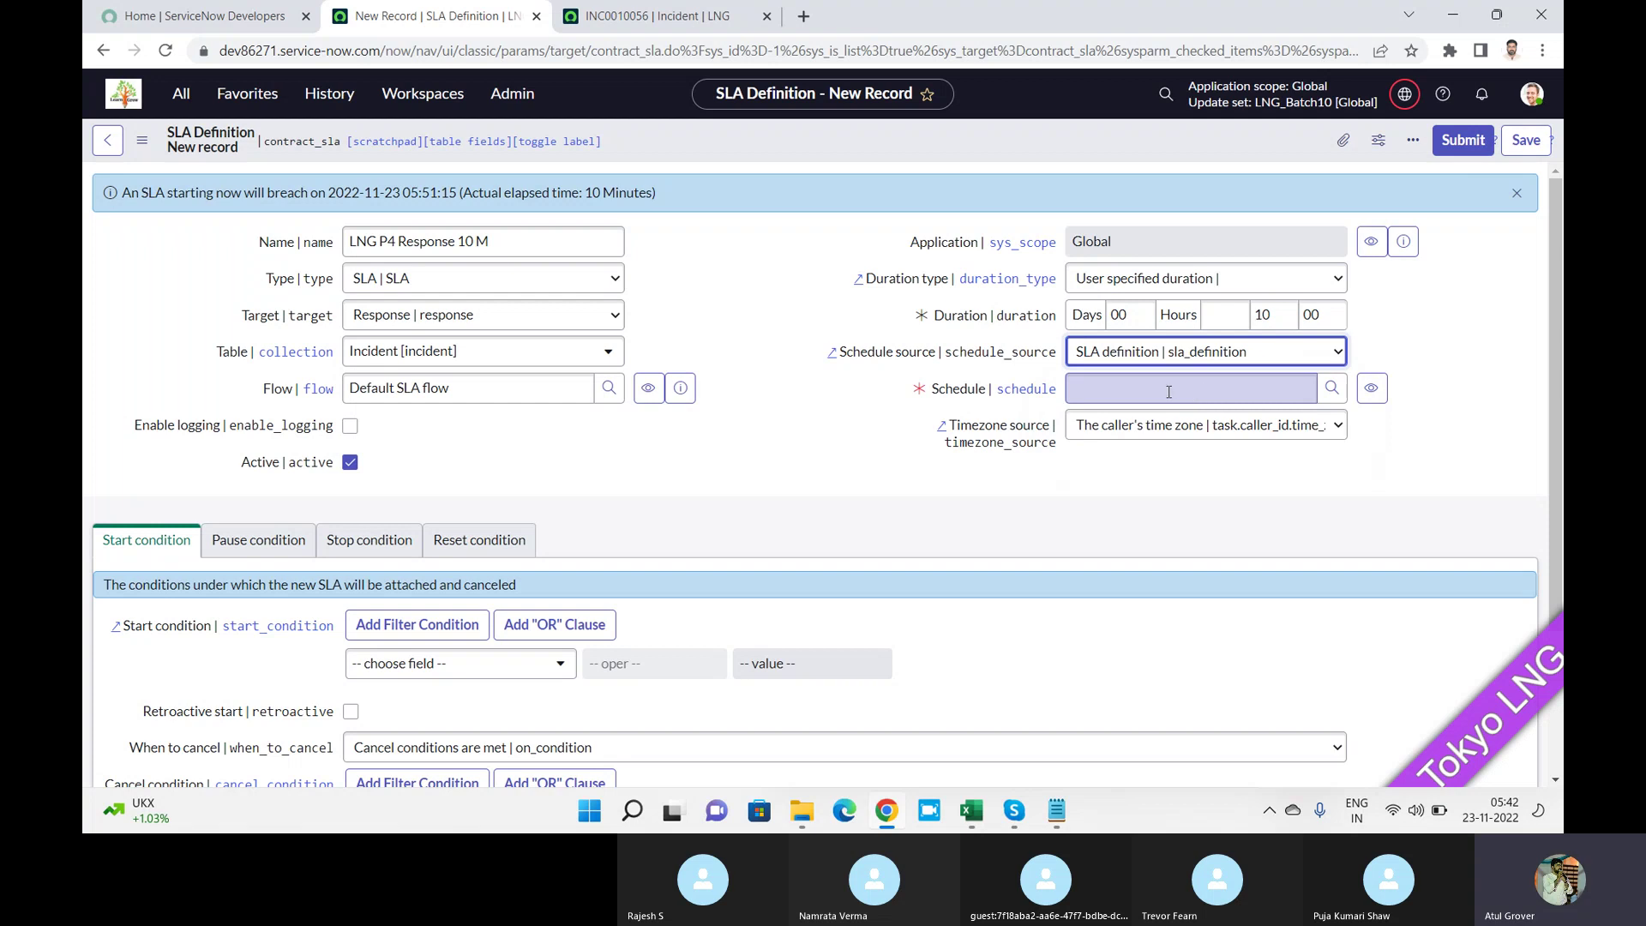
{"action": "left_click", "coordinate": [1093, 391]}
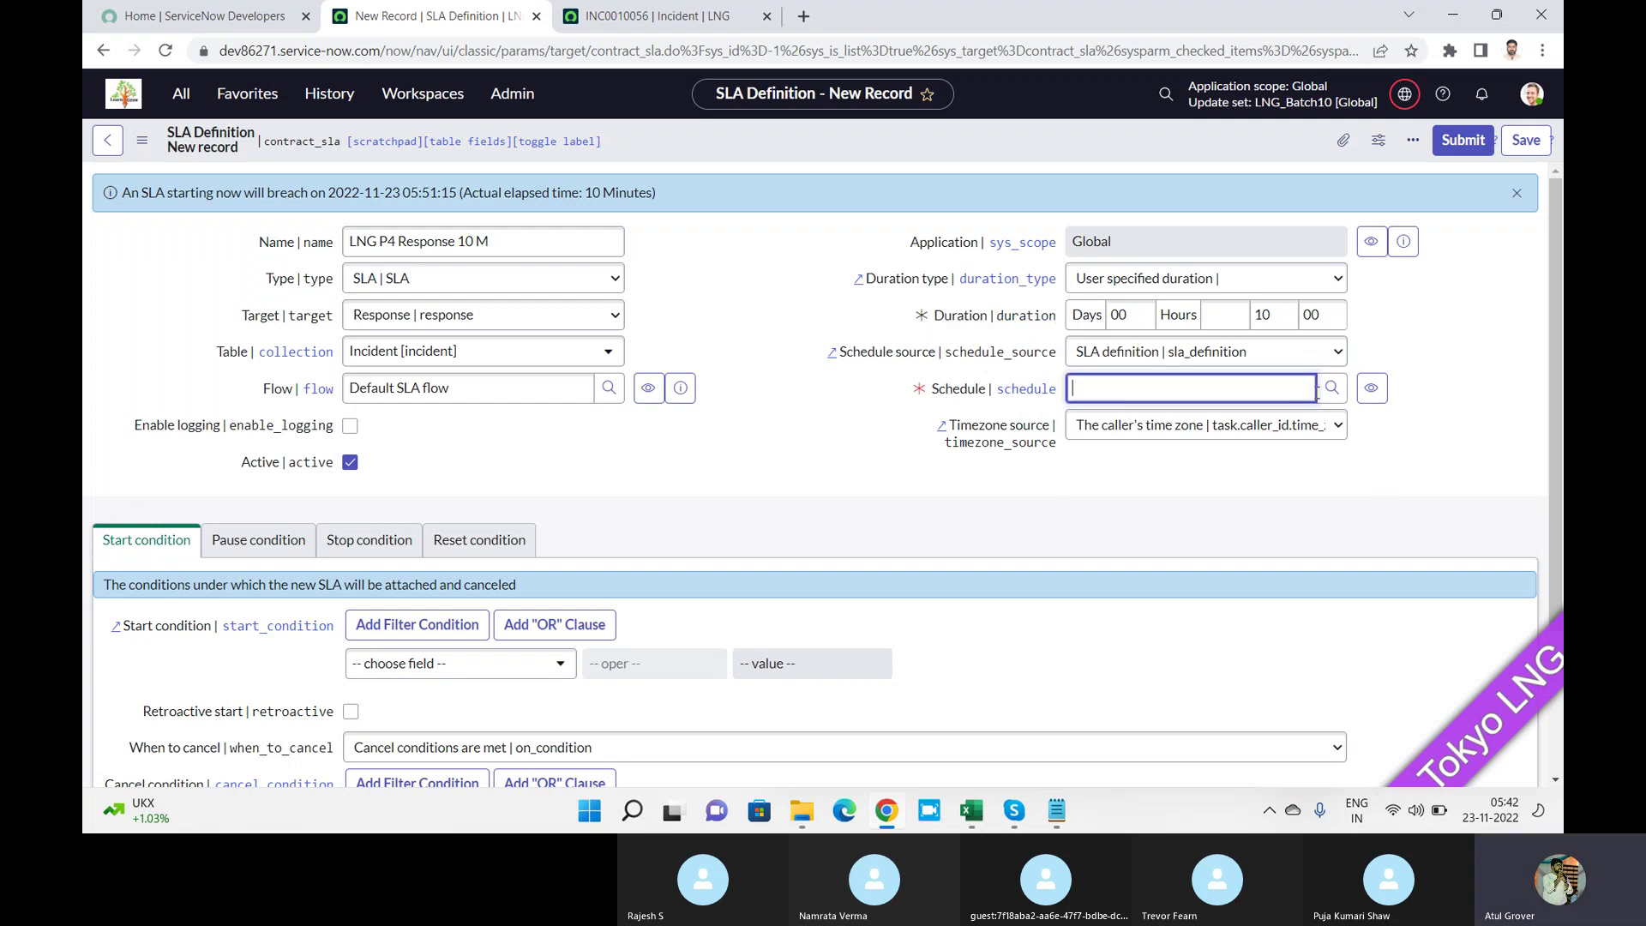
{"action": "left_click", "coordinate": [1333, 392]}
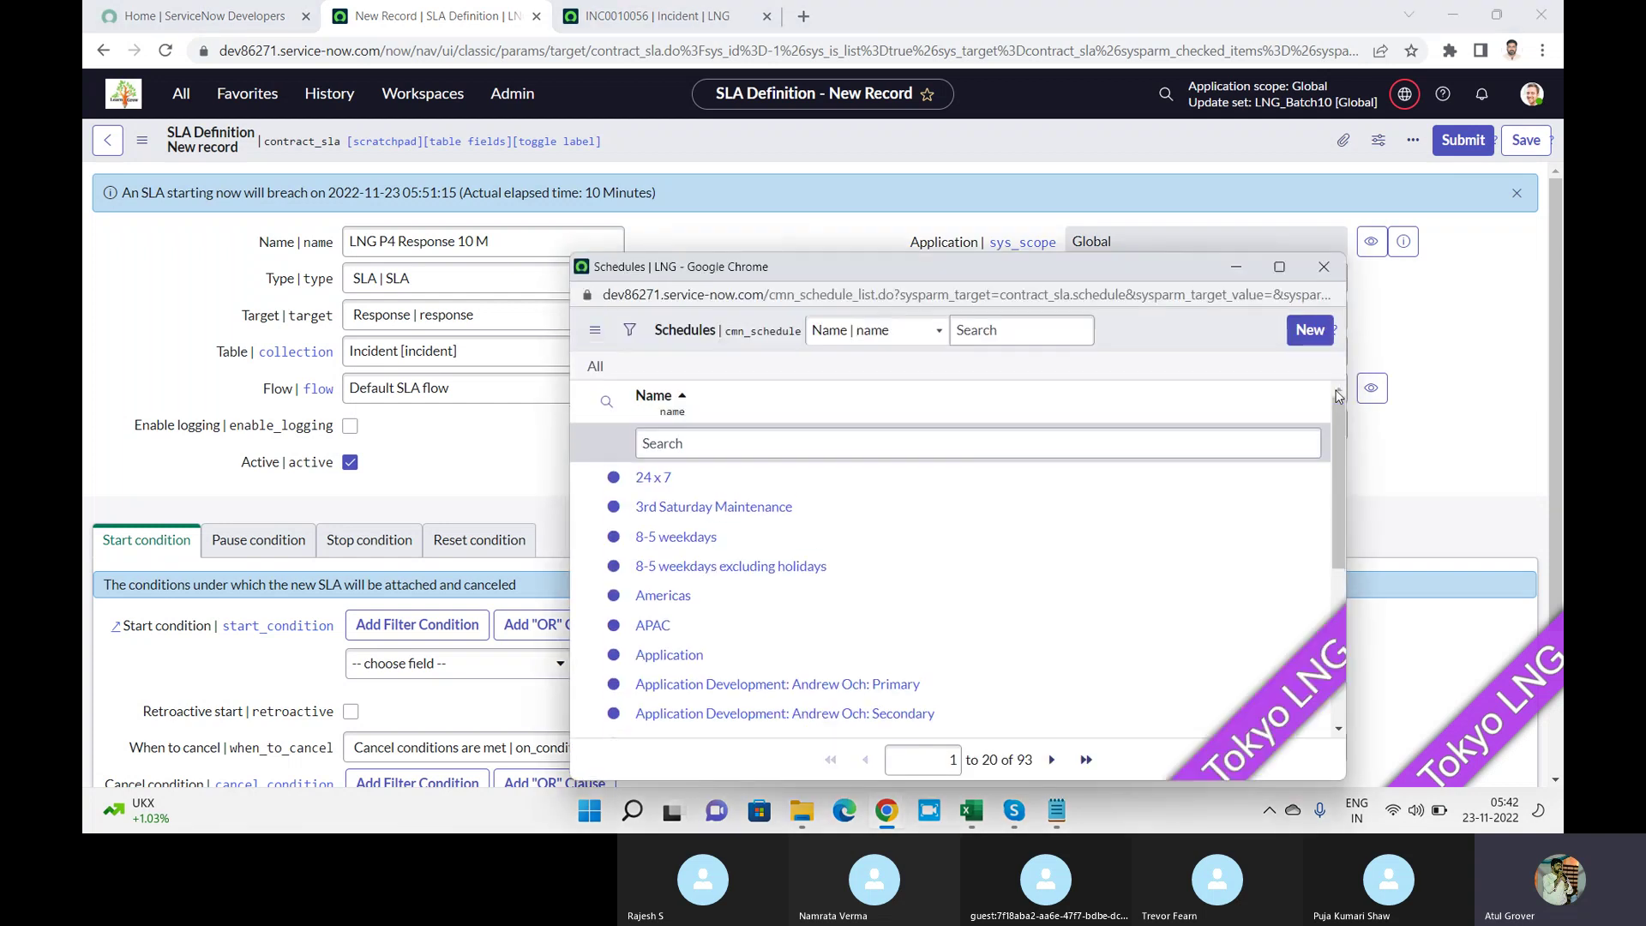
{"action": "left_click_drag", "start_coordinate": [1145, 279], "coordinate": [1175, 87]}
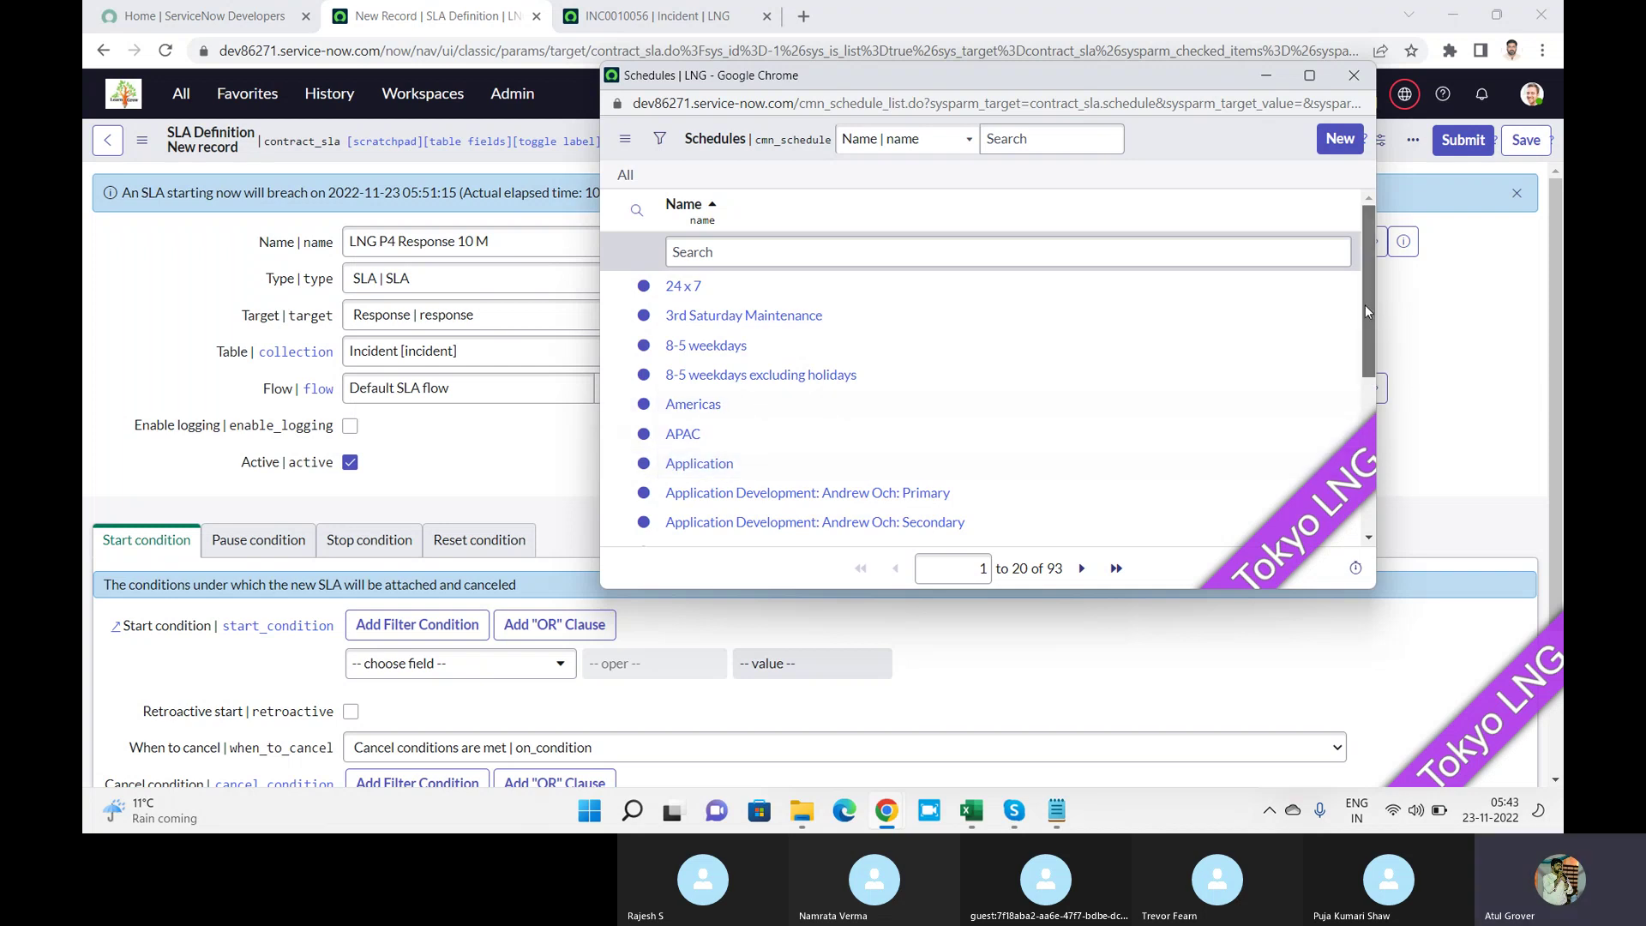
{"action": "left_click_drag", "start_coordinate": [1365, 305], "coordinate": [1371, 251]}
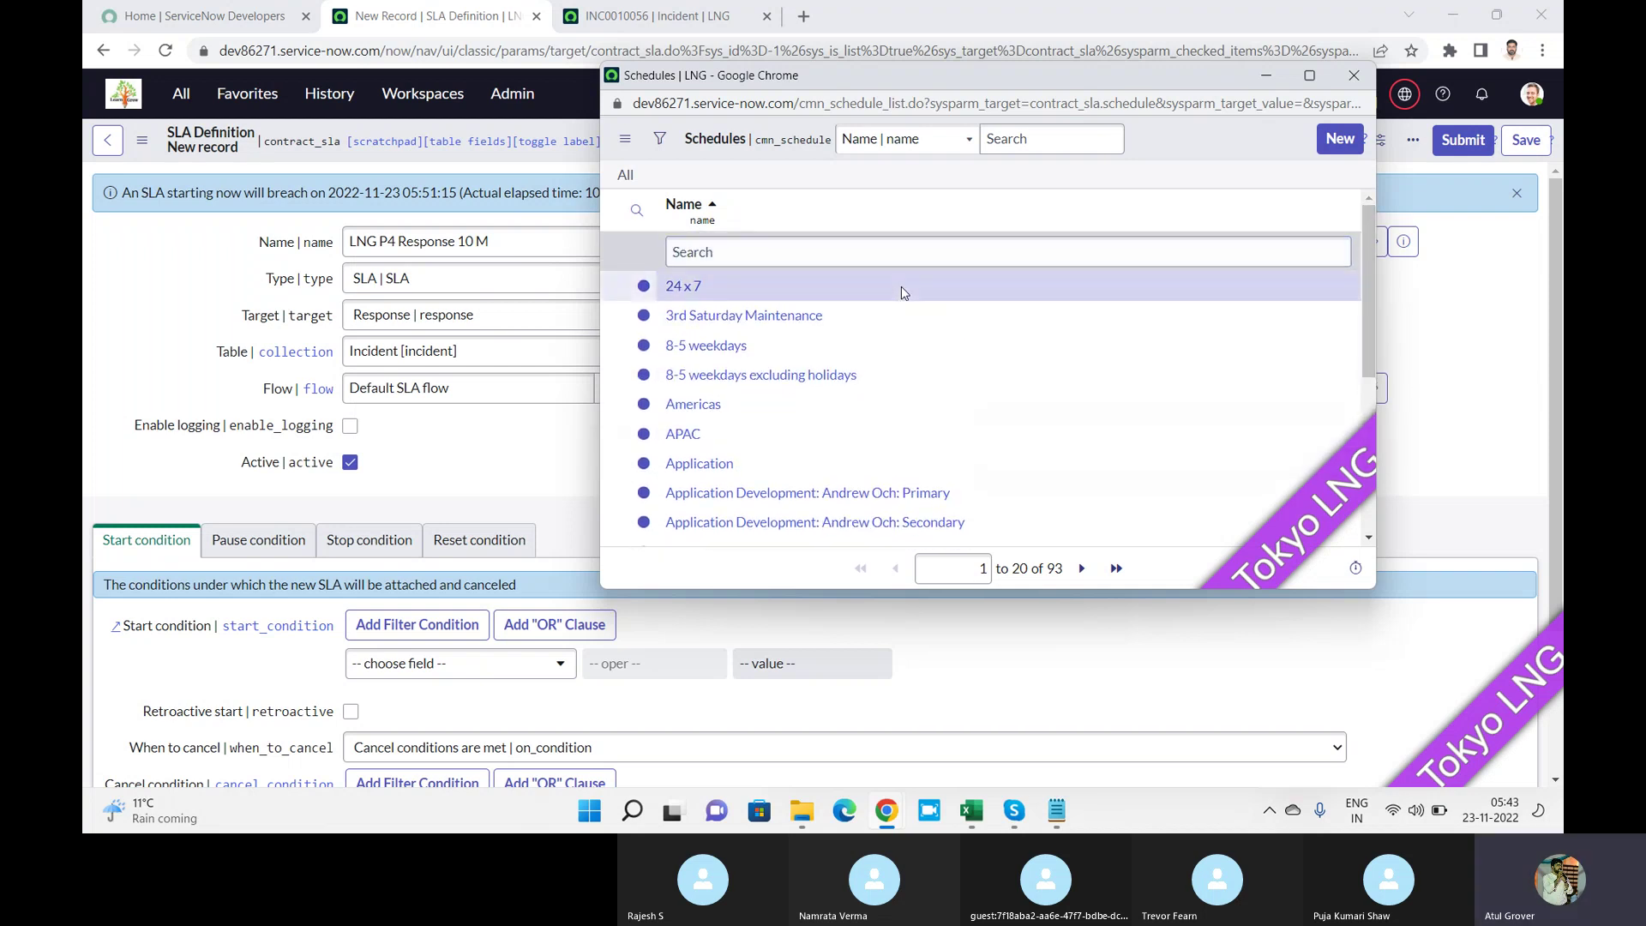
{"action": "left_click", "coordinate": [677, 289]}
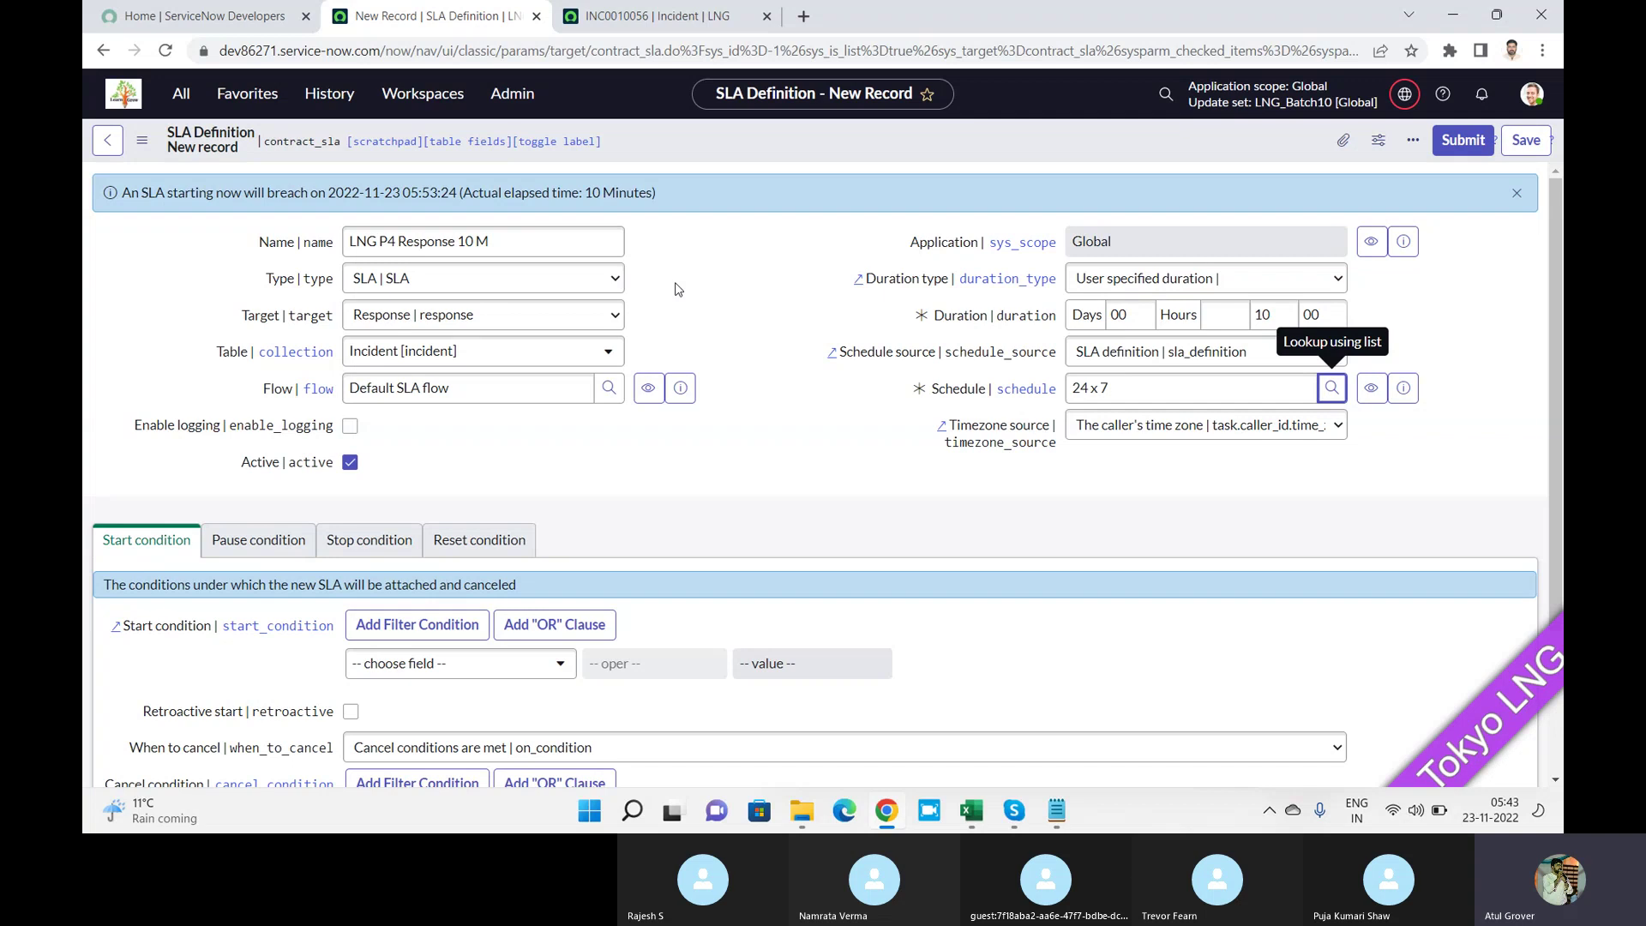
{"action": "key", "text": "alt+Tab"}
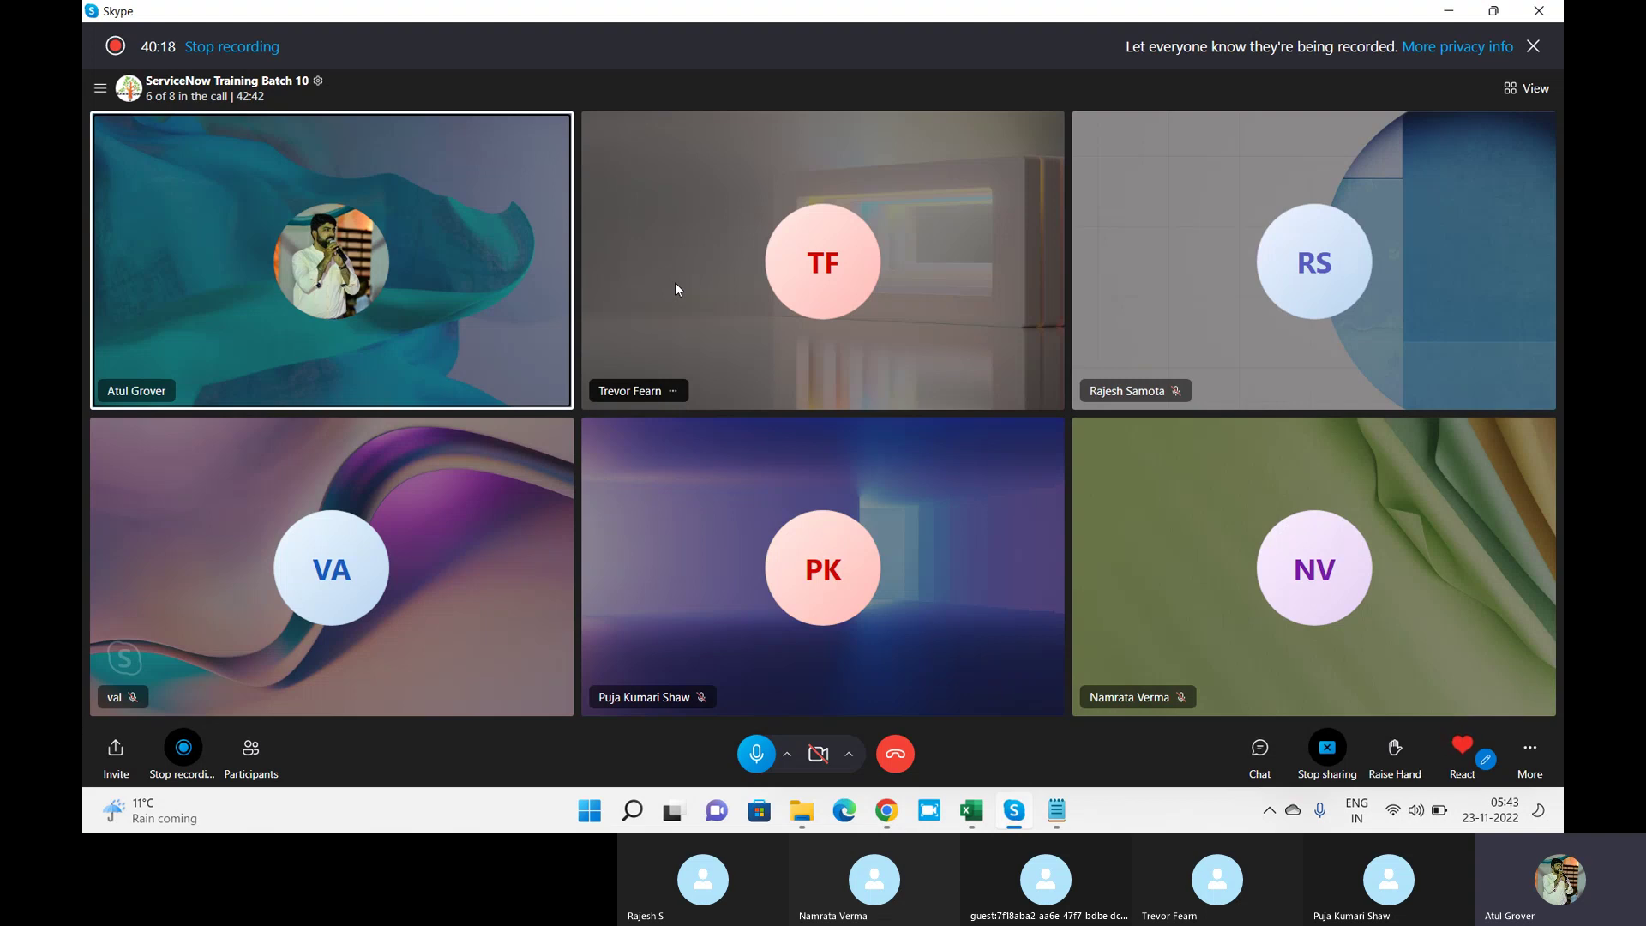
{"action": "key", "text": "alt+Tab"}
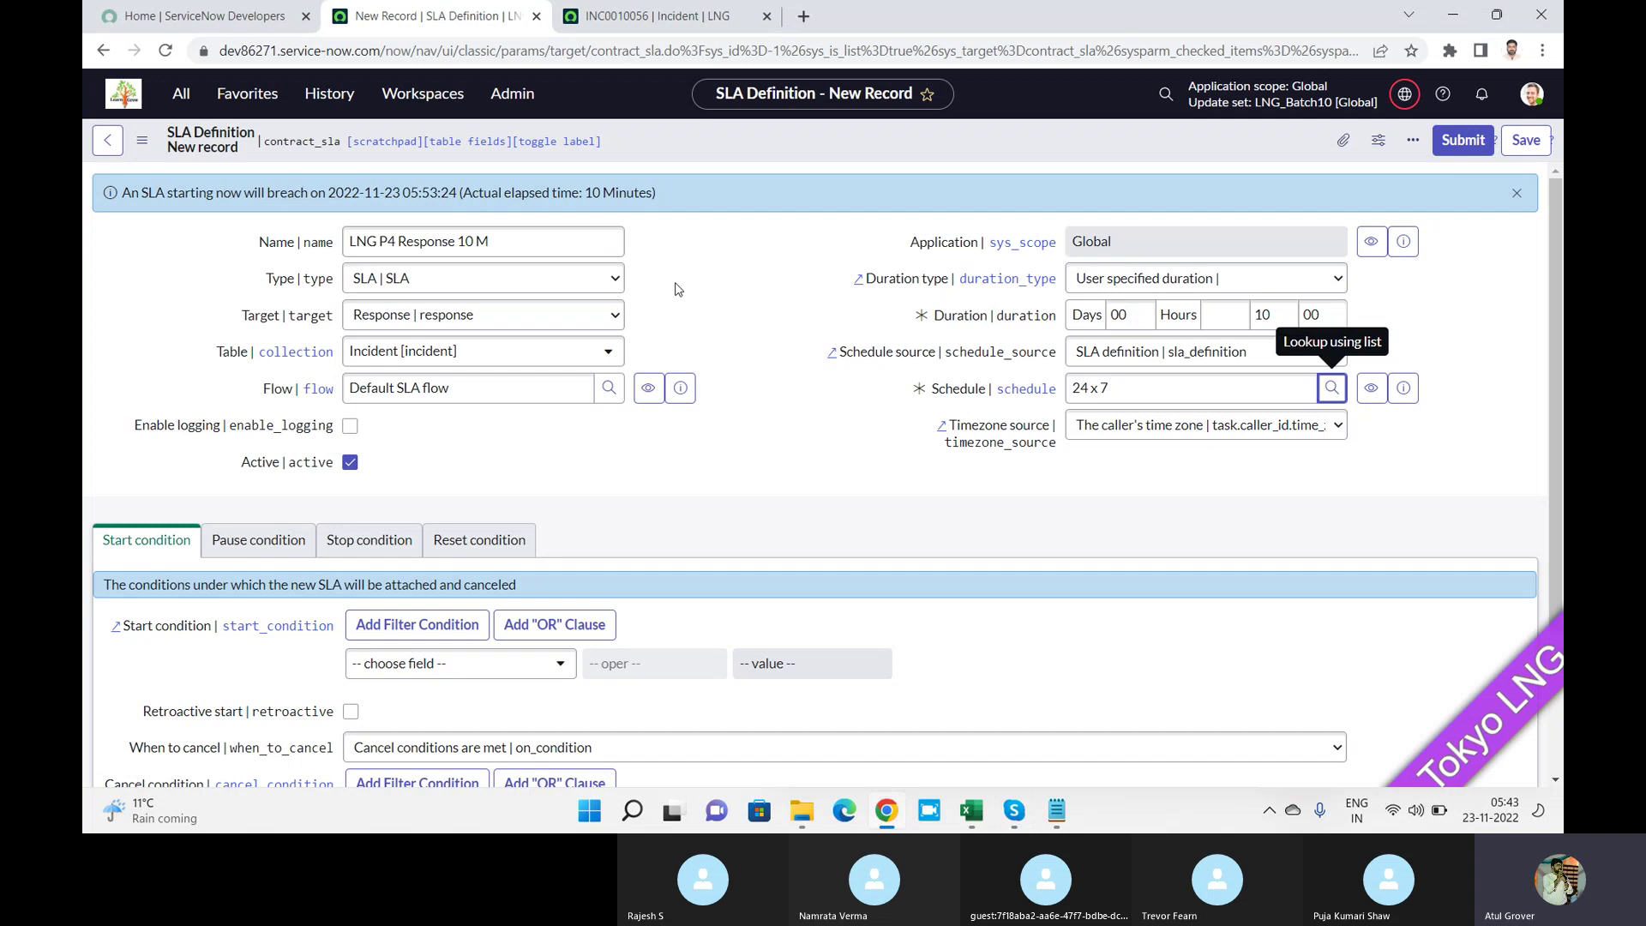
Replace the 24 x 7 schedule with 8-5 weekdays, confirming the breach time moves to 08:10:00.
{"action": "left_click", "coordinate": [1047, 397]}
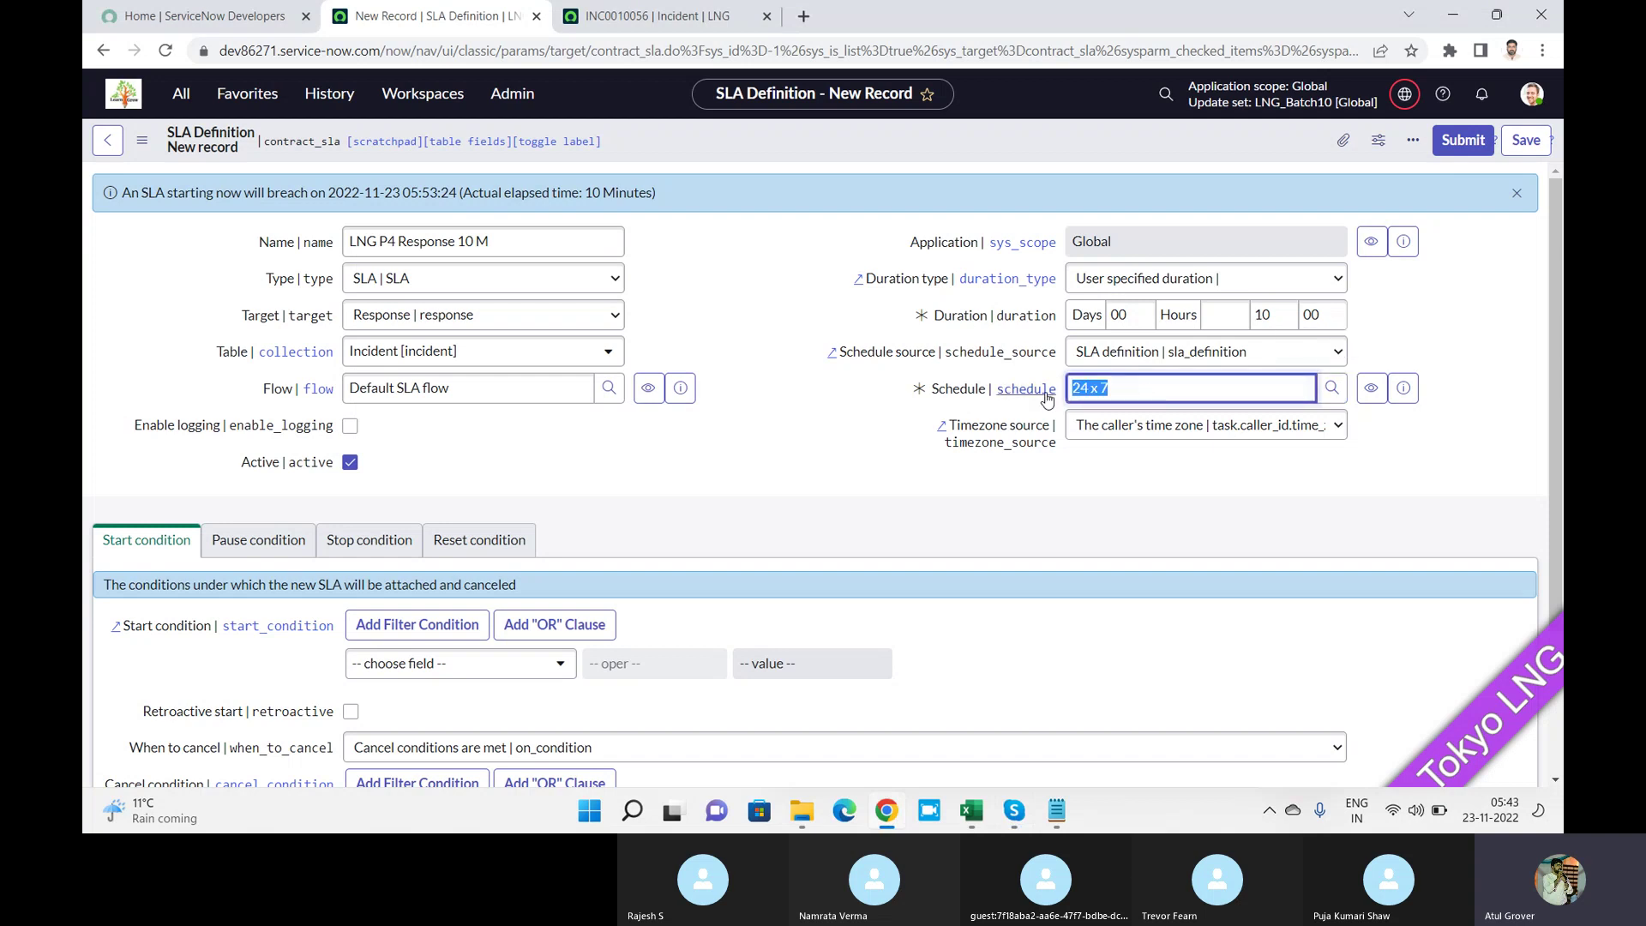
{"action": "left_click", "coordinate": [414, 194]}
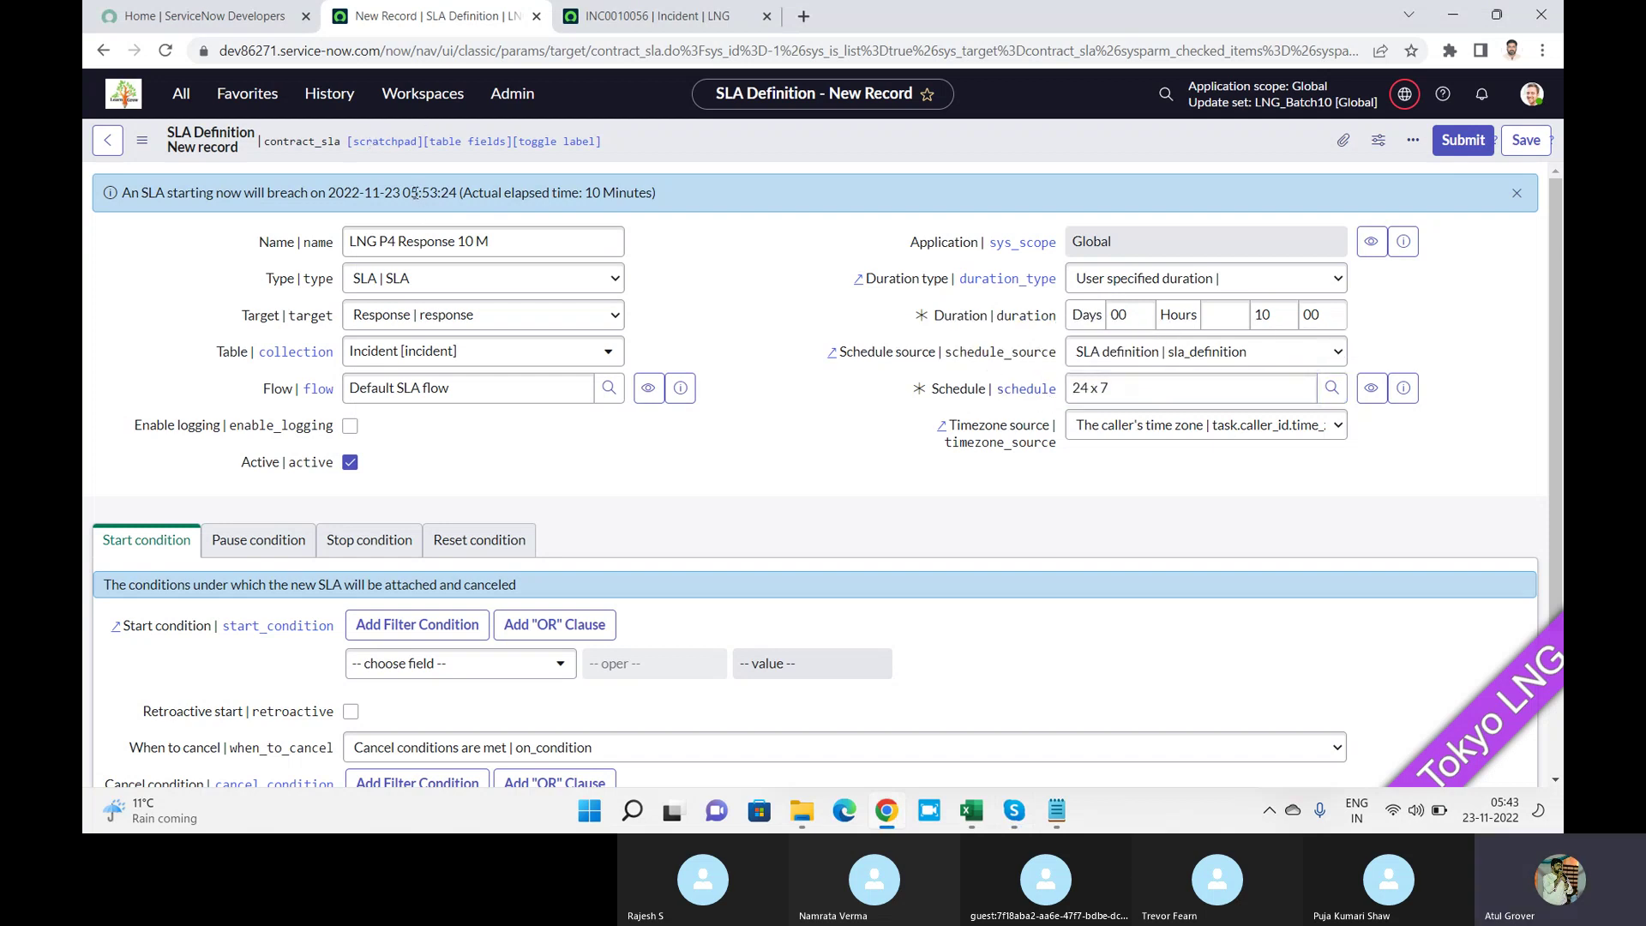
{"action": "left_click_drag", "start_coordinate": [415, 194], "coordinate": [428, 194]}
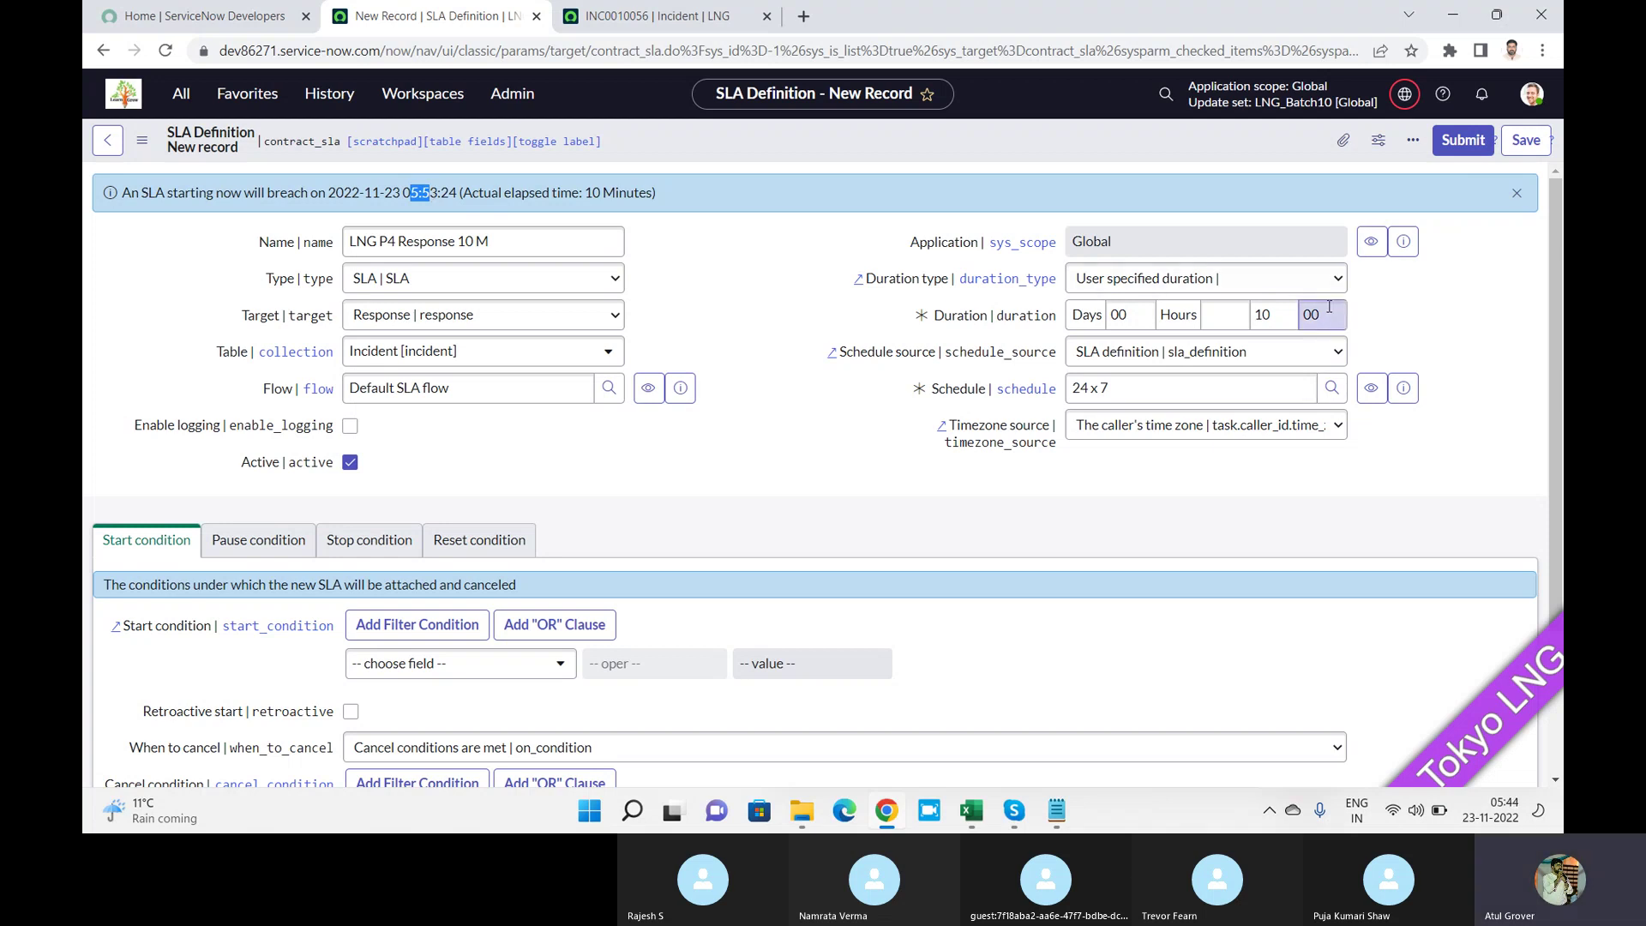
{"action": "left_click", "coordinate": [1029, 390]}
{"action": "type", "text": "8"}
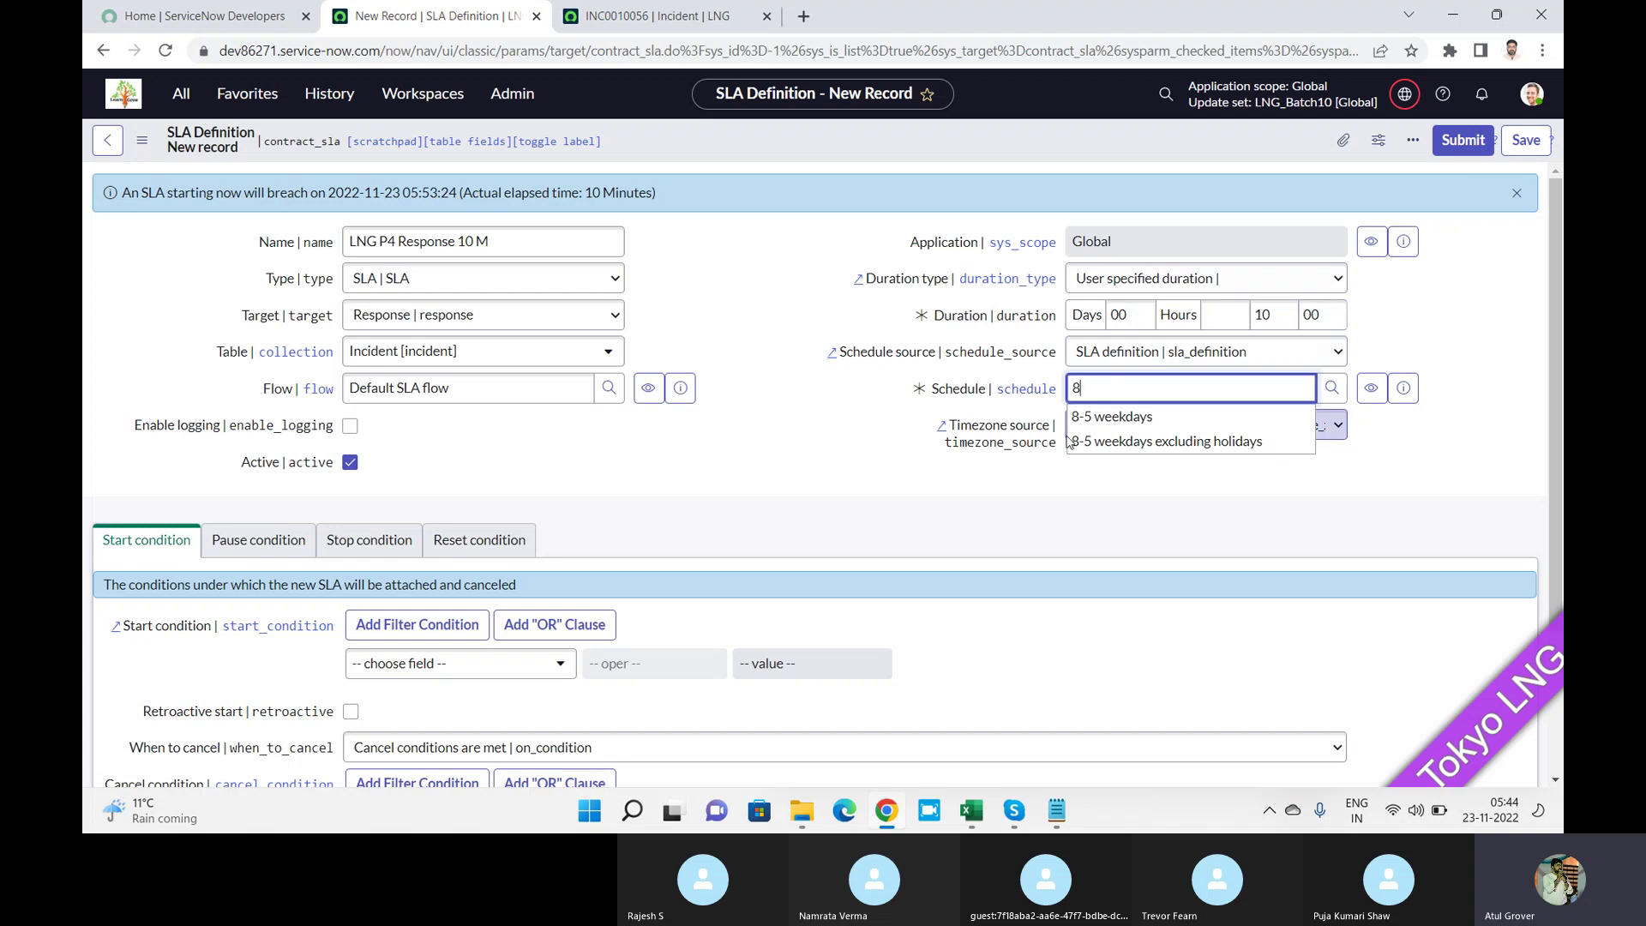
{"action": "key", "text": "Down"}
{"action": "key", "text": "Return"}
{"action": "left_click", "coordinate": [723, 277]}
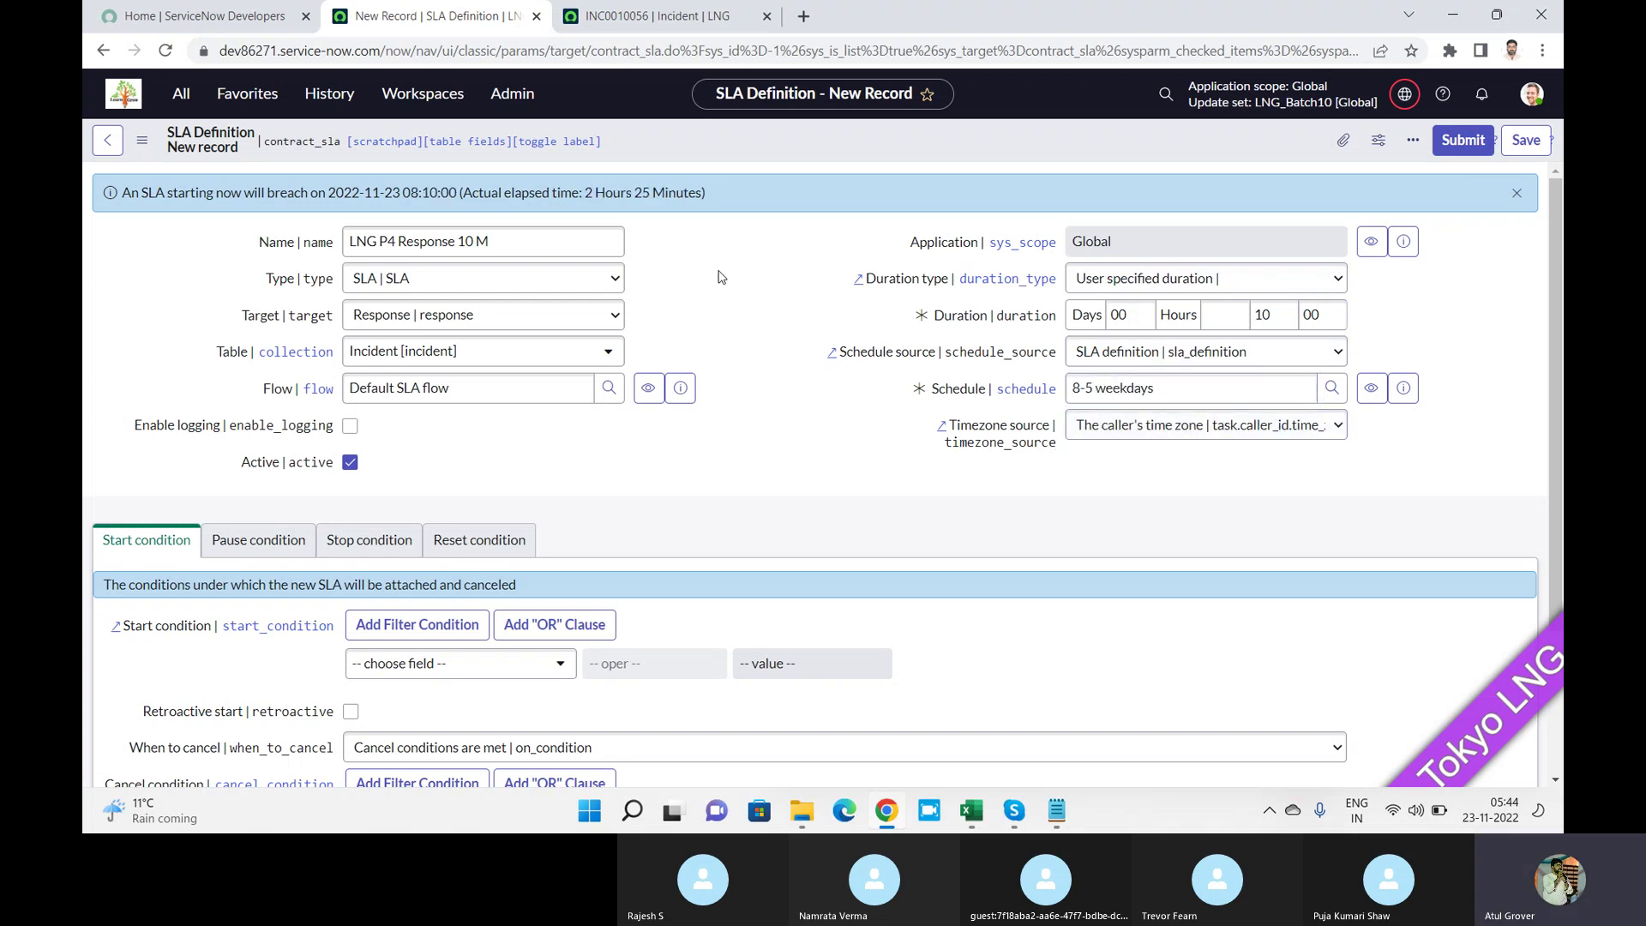
{"action": "left_click_drag", "start_coordinate": [404, 188], "coordinate": [456, 192]}
{"action": "key", "text": "alt+Tab"}
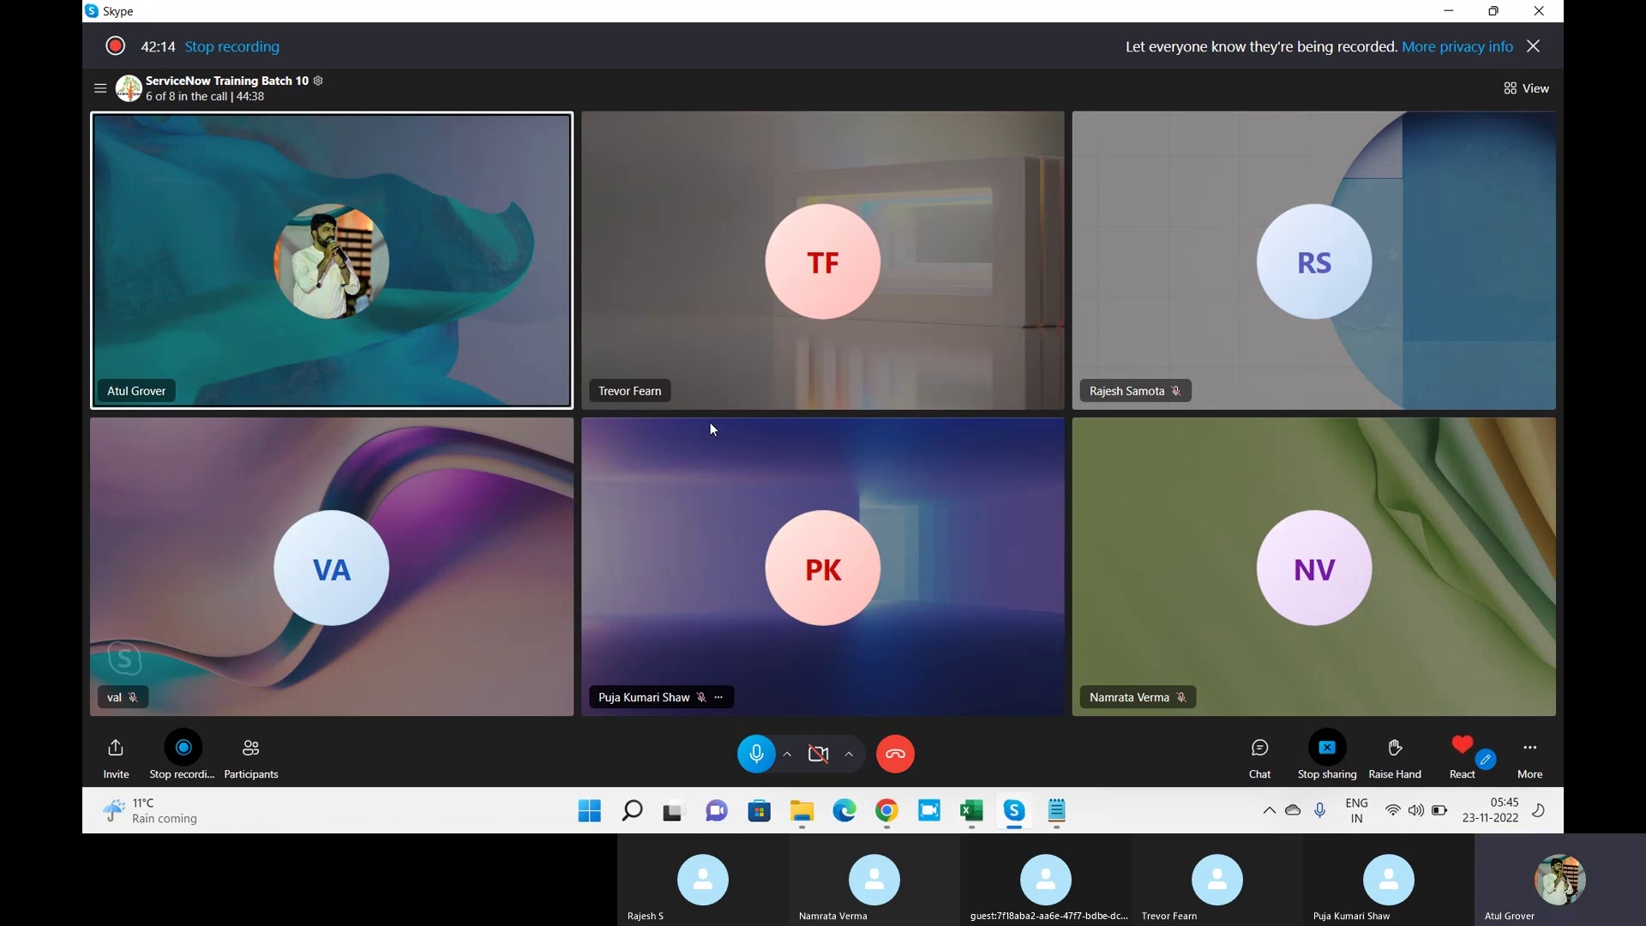
{"action": "key", "text": "alt+Tab"}
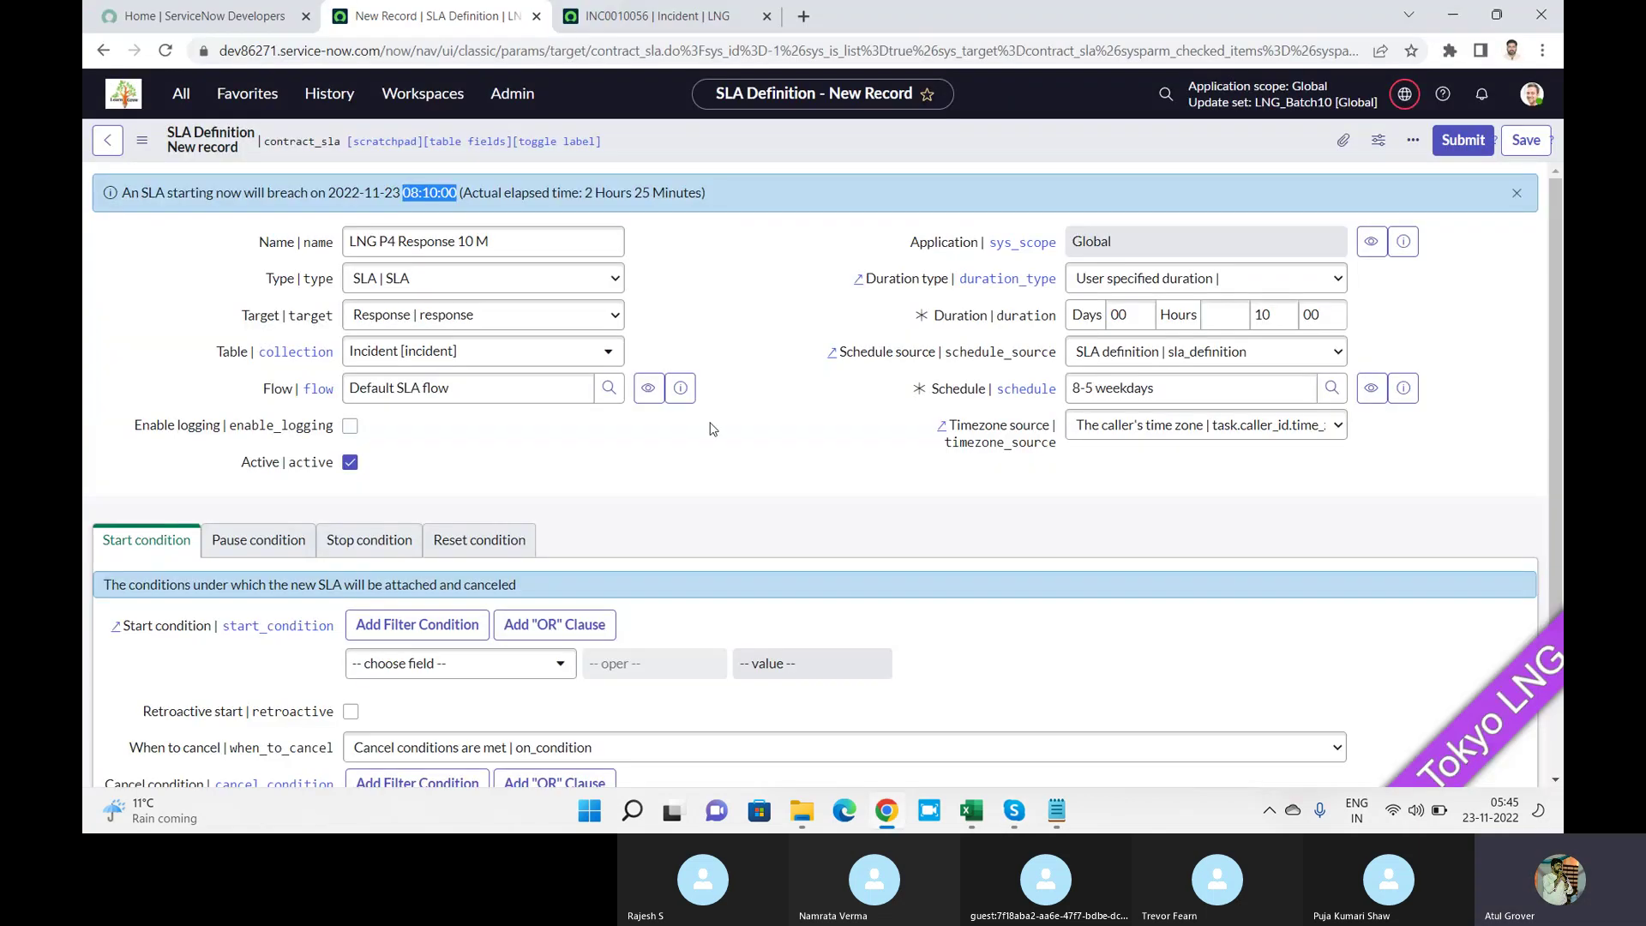
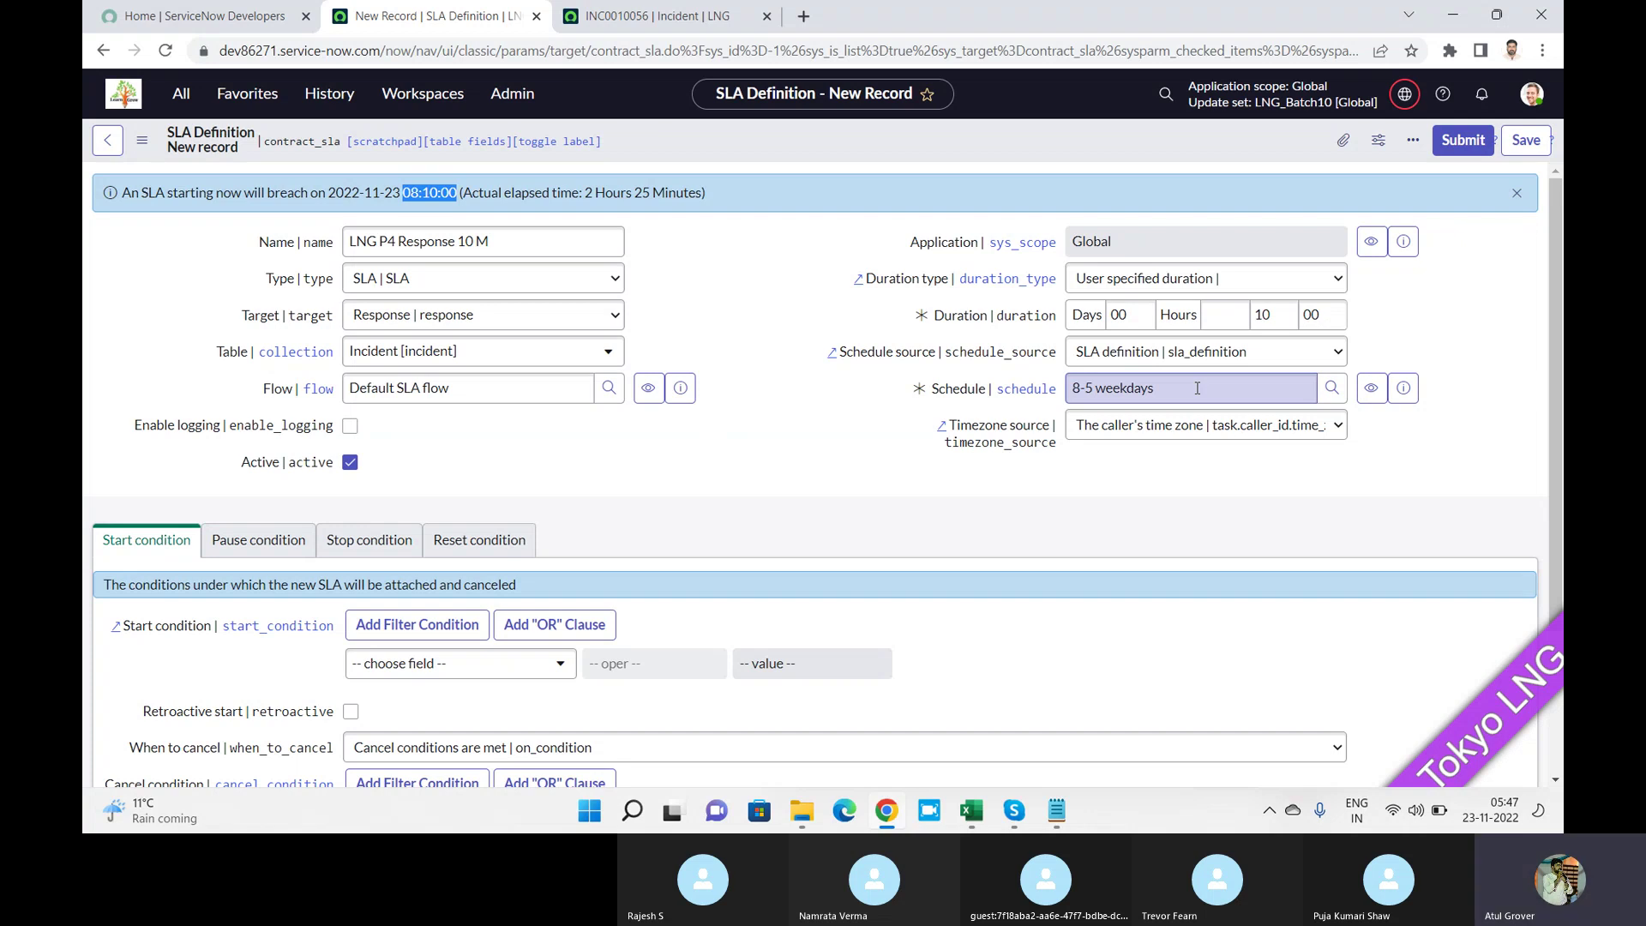
Replace the SLA definition's 8-5 weekdays schedule with 24 x 7, keeping the caller time zone source.
{"action": "key", "text": "alt+Tab"}
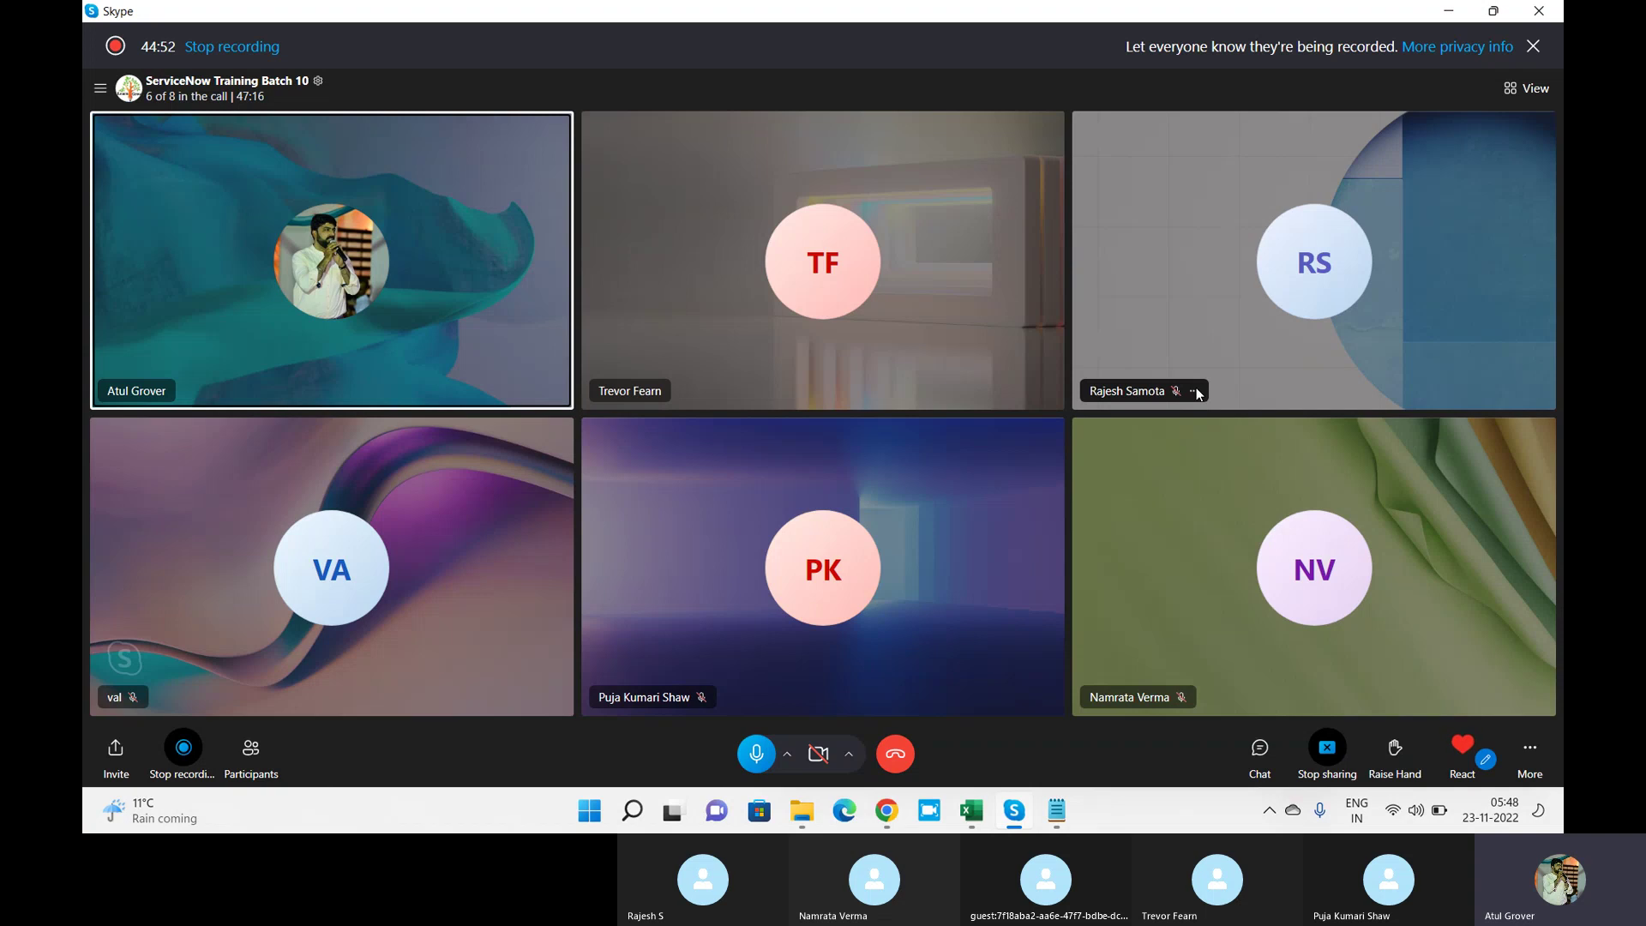
{"action": "key", "text": "alt+Tab"}
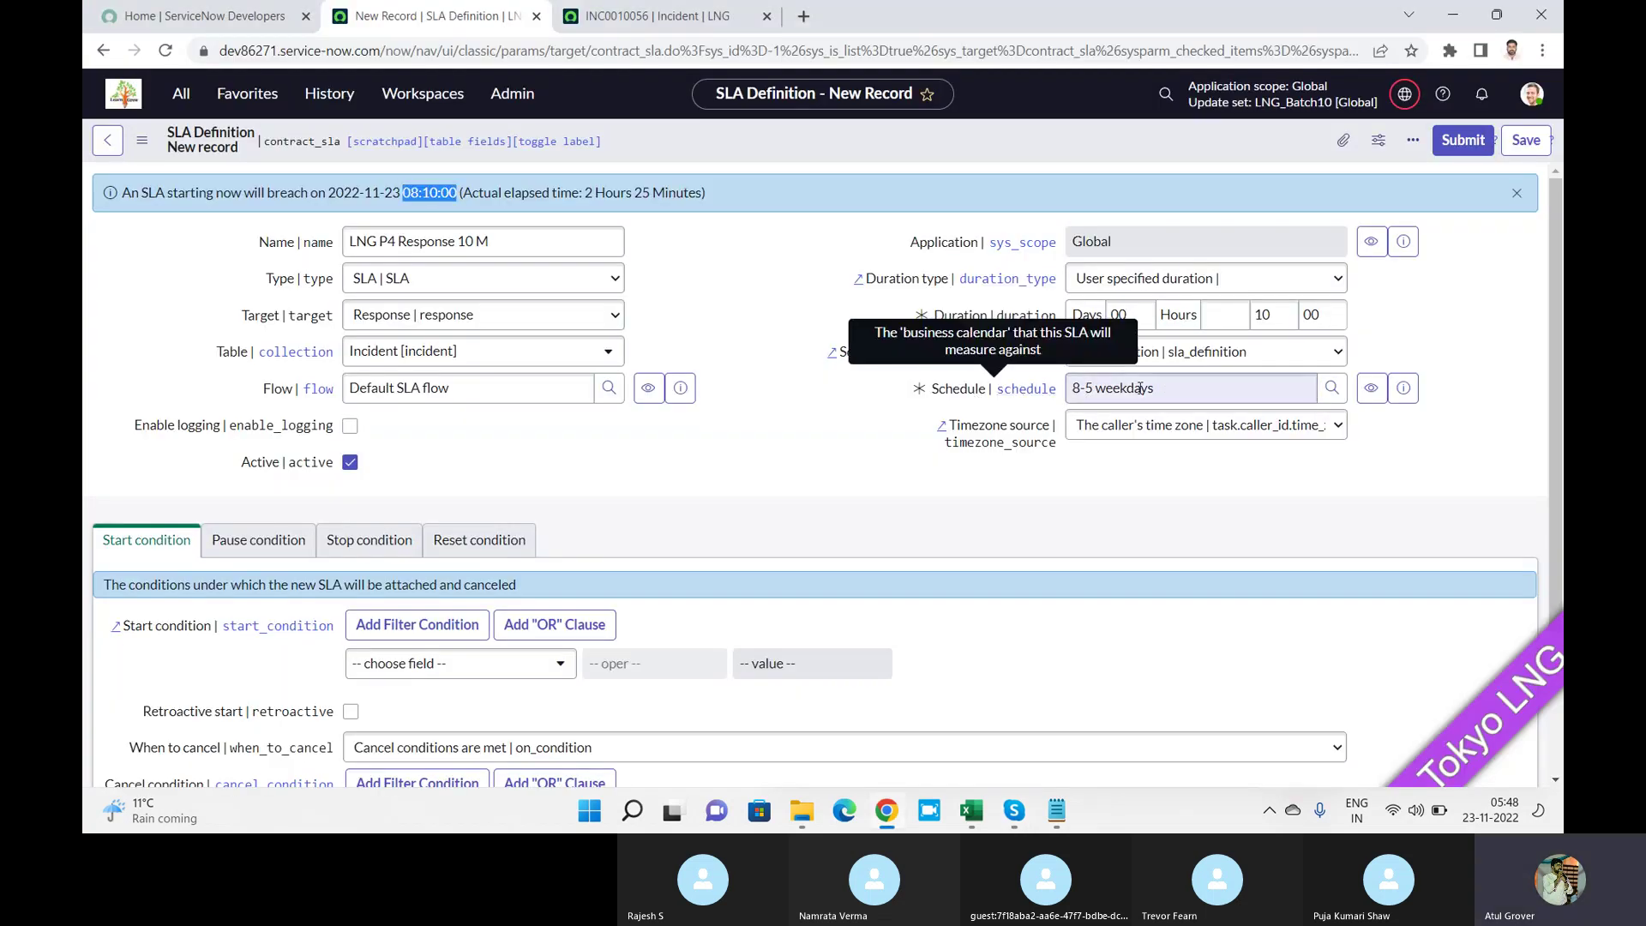
{"action": "left_click", "coordinate": [921, 390]}
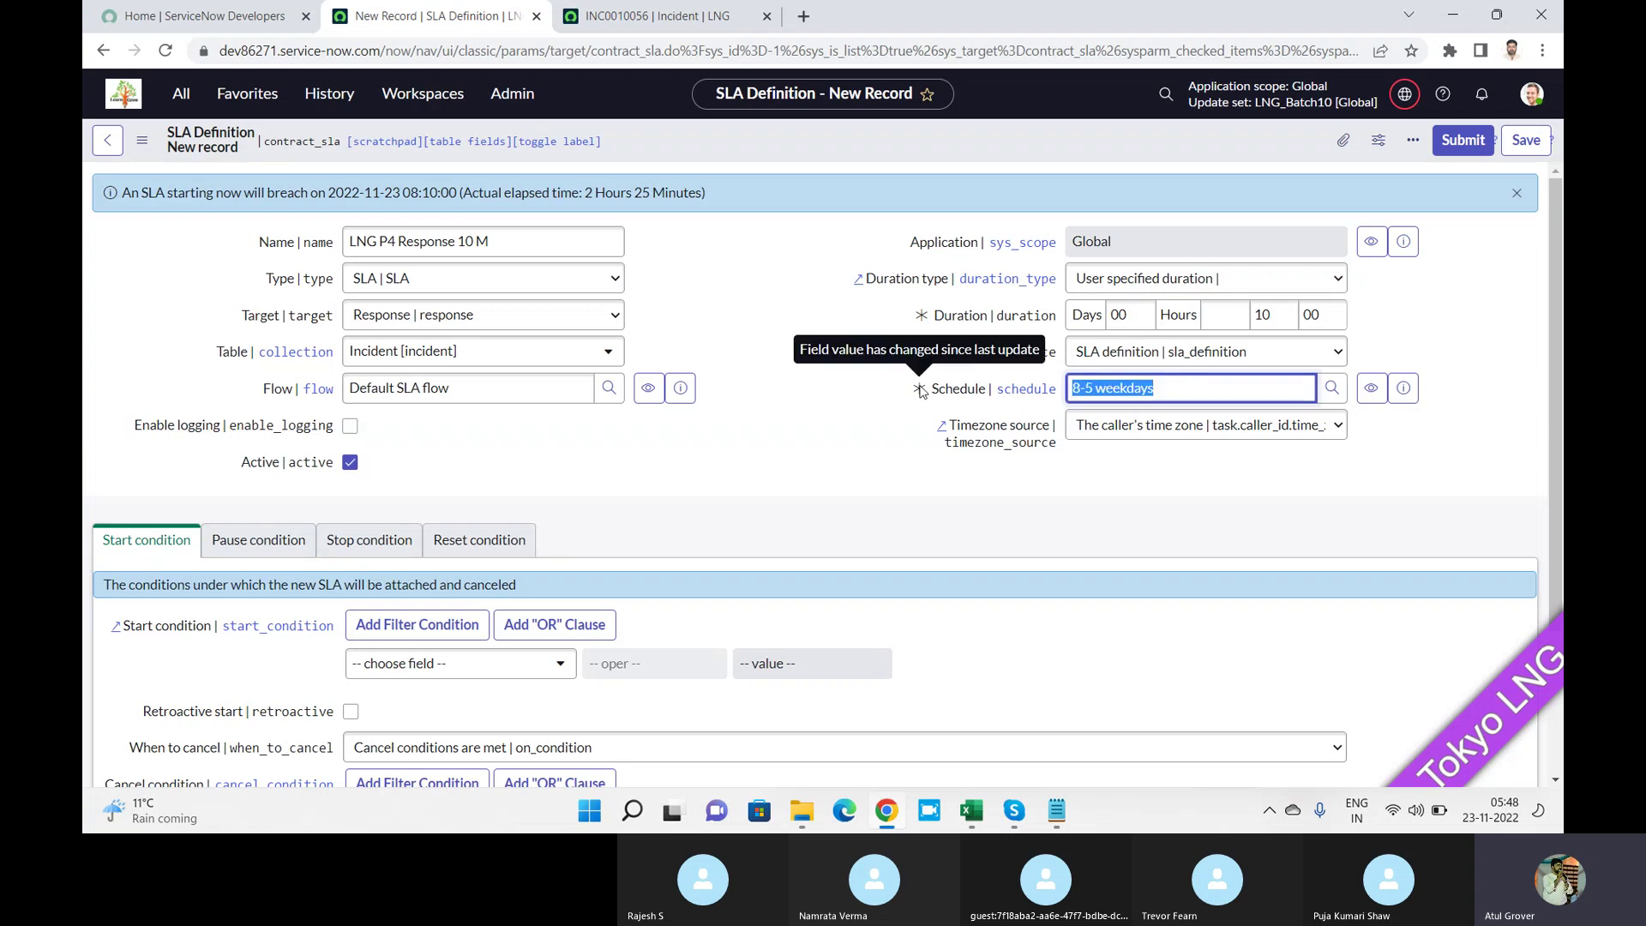
{"action": "type", "text": "24"}
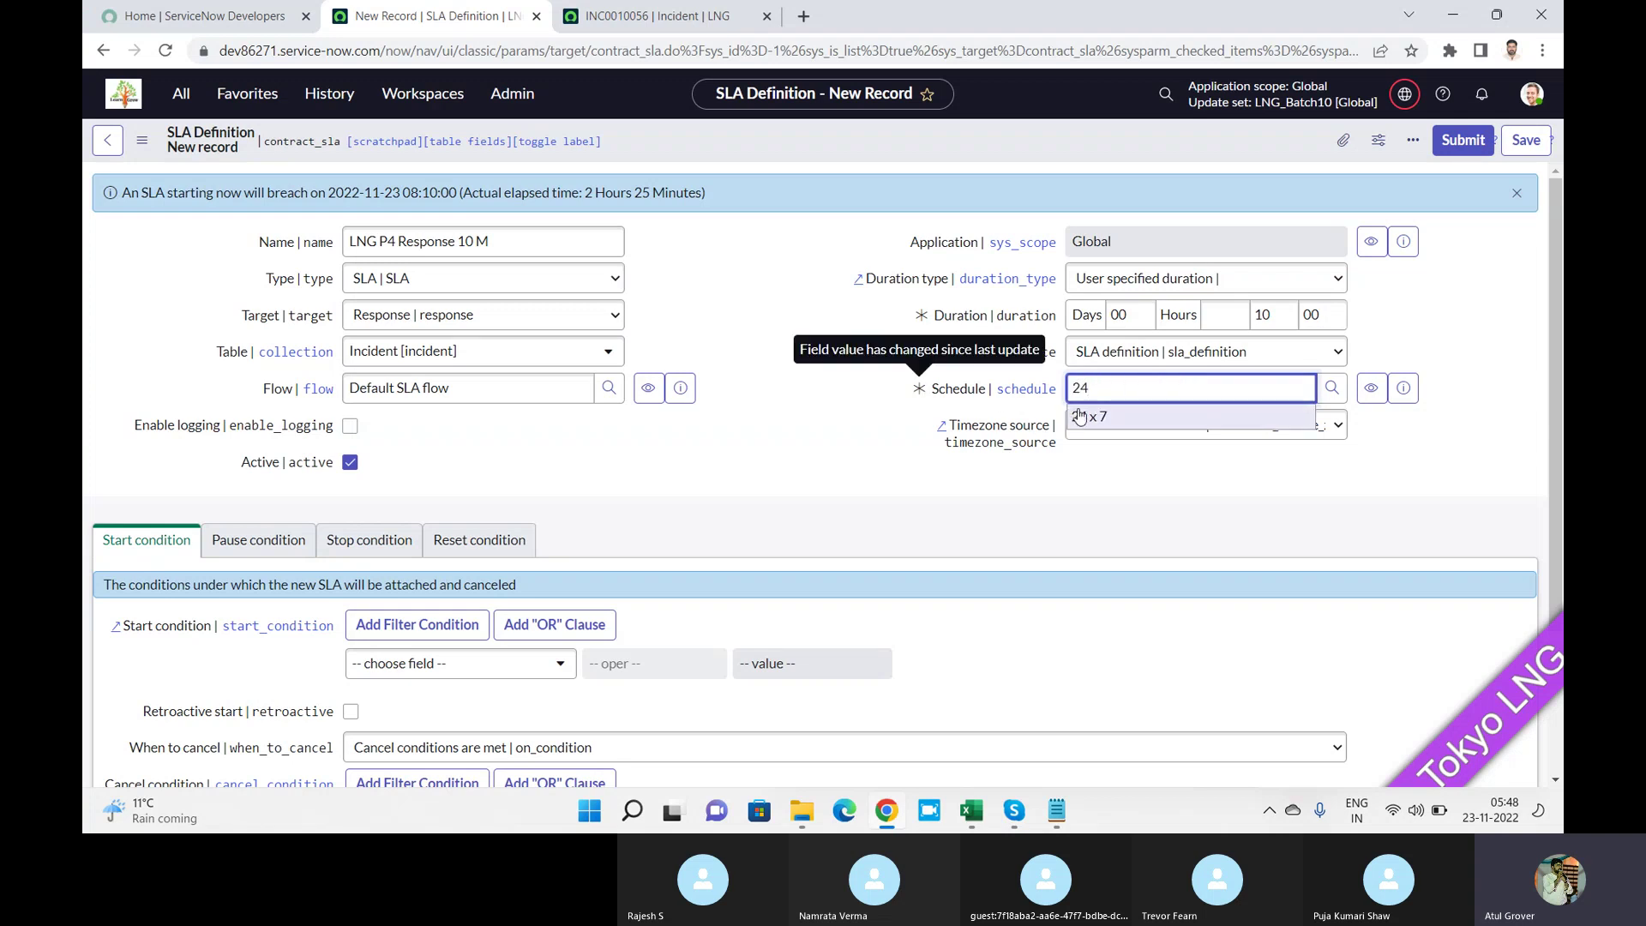
{"action": "left_click", "coordinate": [1113, 416]}
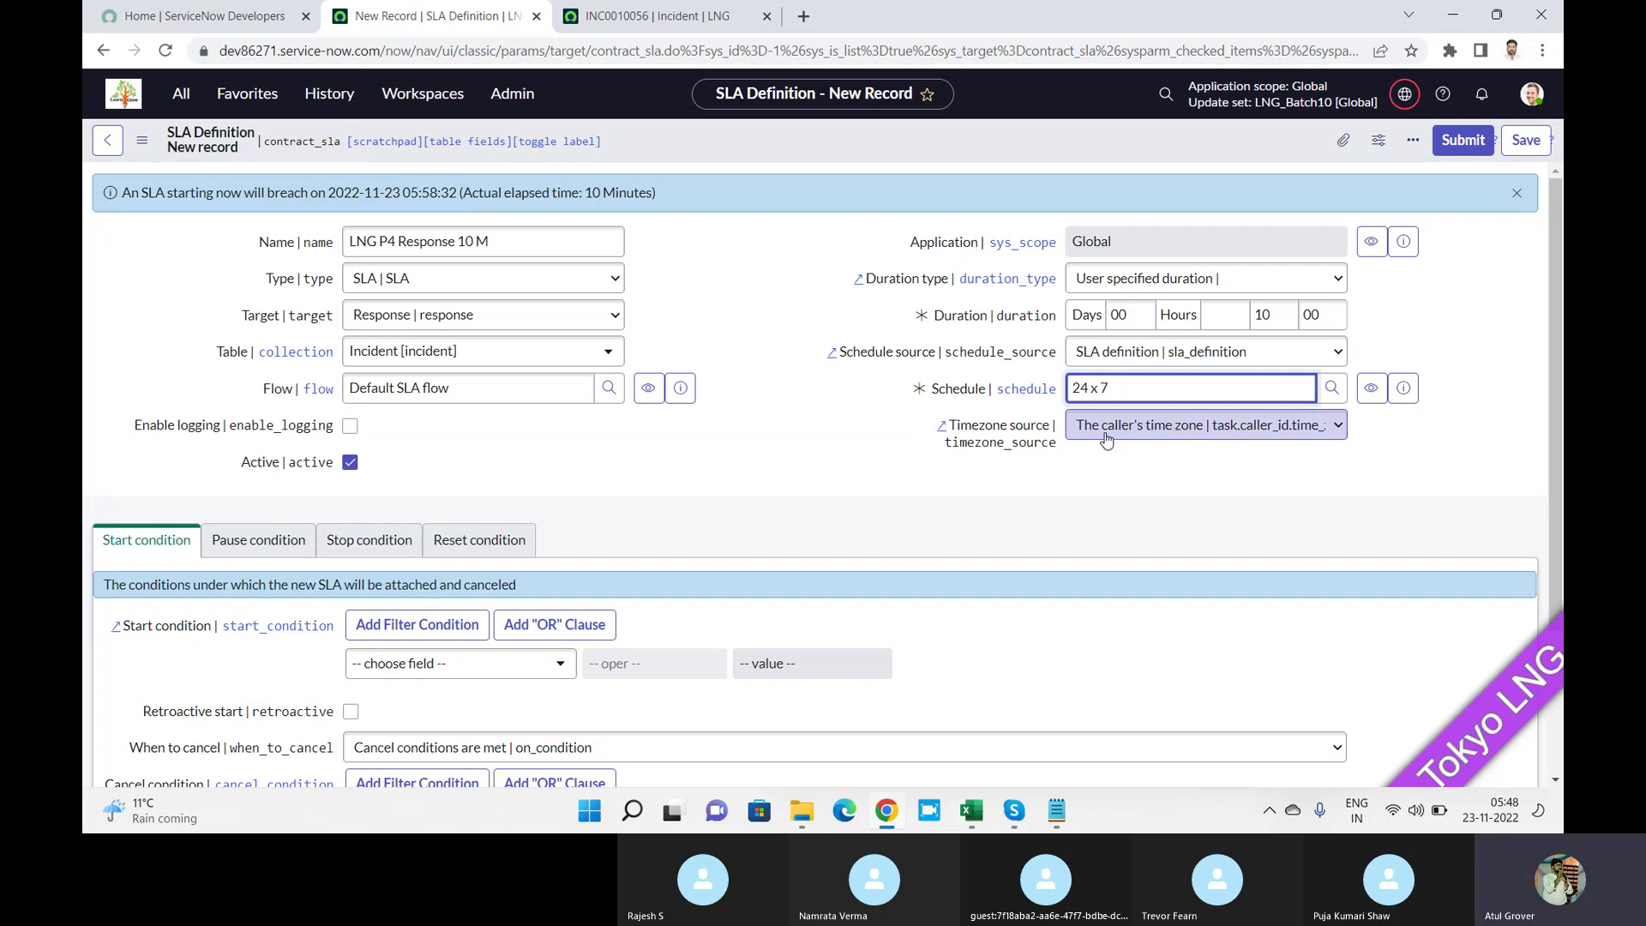
{"action": "left_click", "coordinate": [1056, 448]}
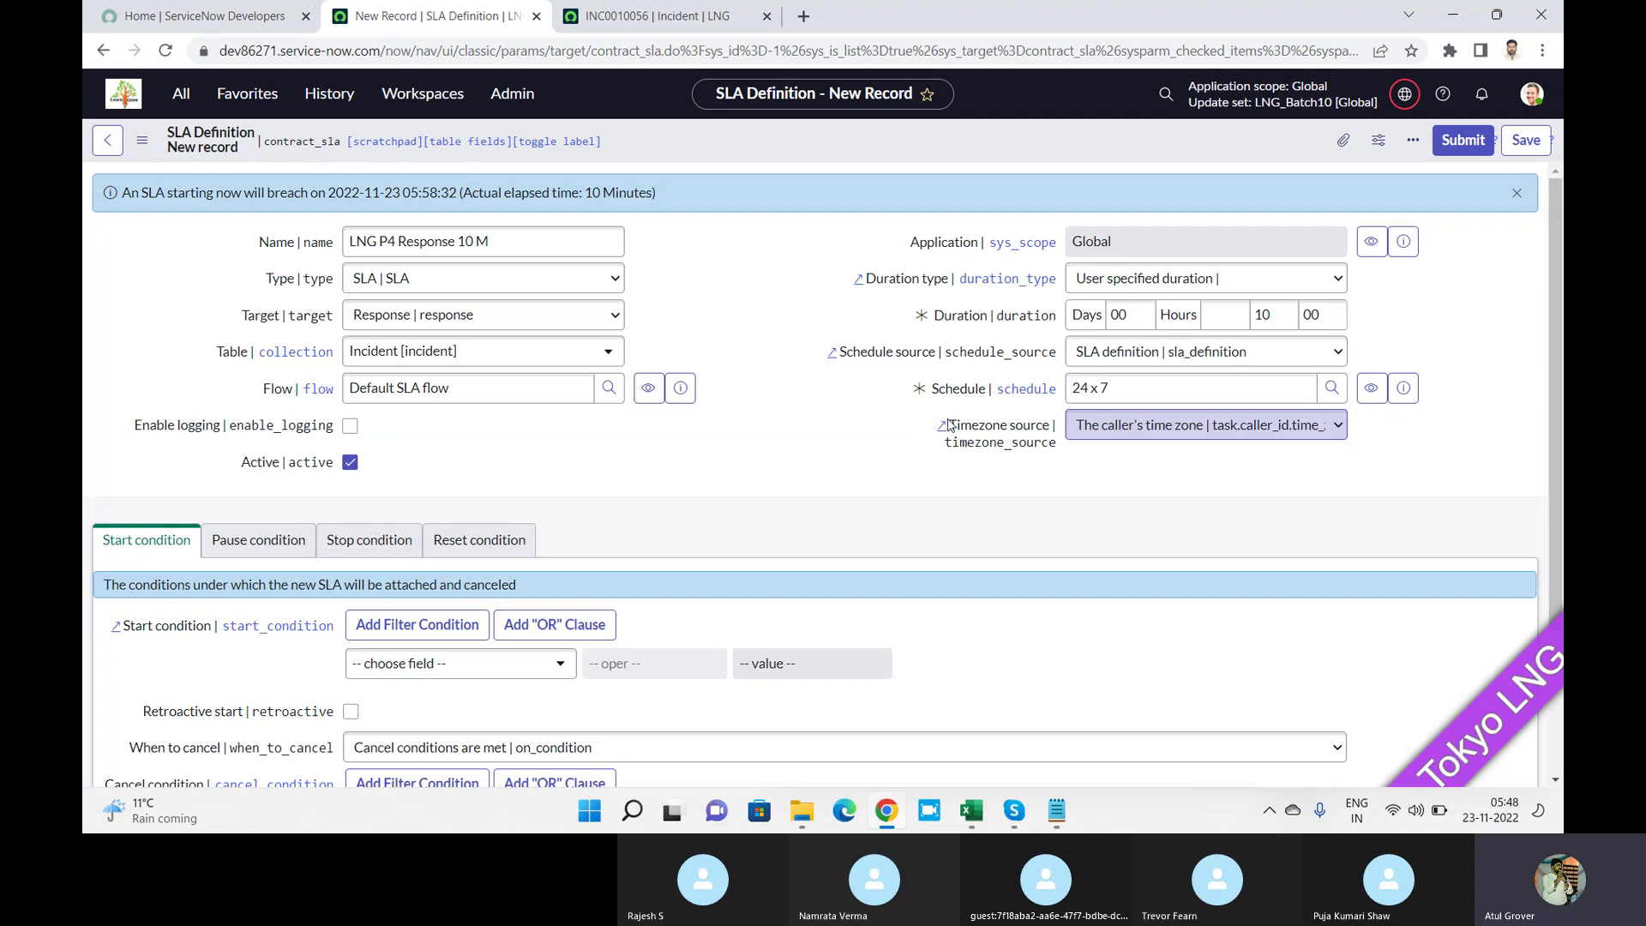
{"action": "left_click_drag", "start_coordinate": [946, 422], "coordinate": [1059, 448]}
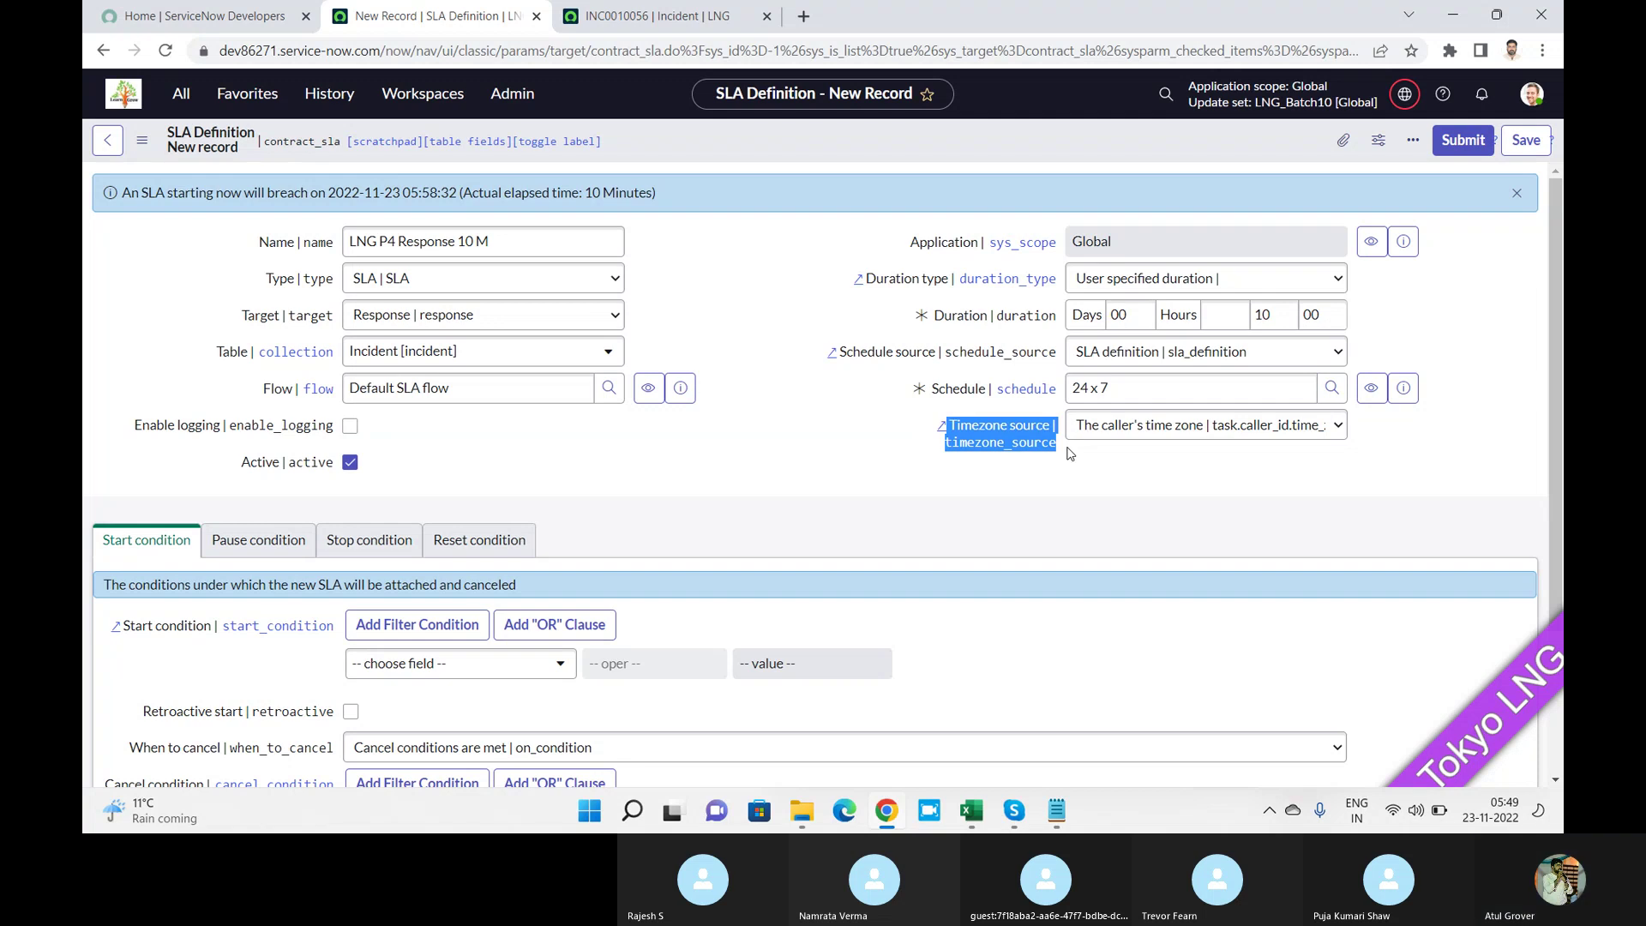
{"action": "scroll", "coordinate": [1558, 377], "scroll_direction": "down", "scroll_amount": 3}
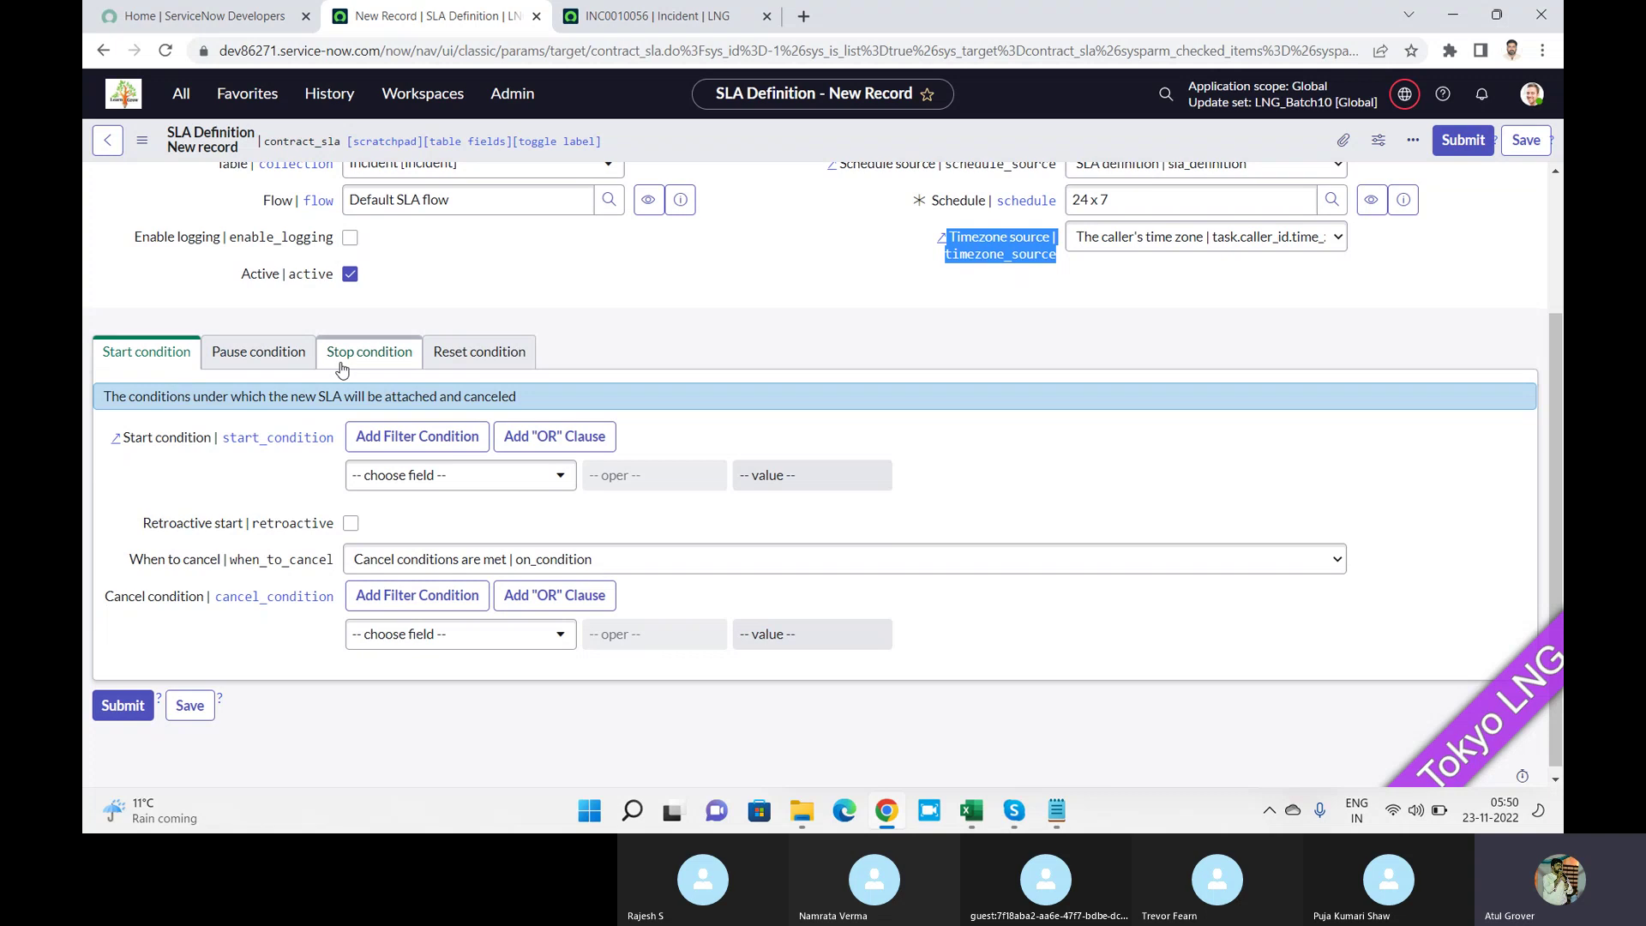
Put incident INC0010056 On Hold with the hold reason Awaiting Caller.
{"action": "left_click", "coordinate": [652, 15]}
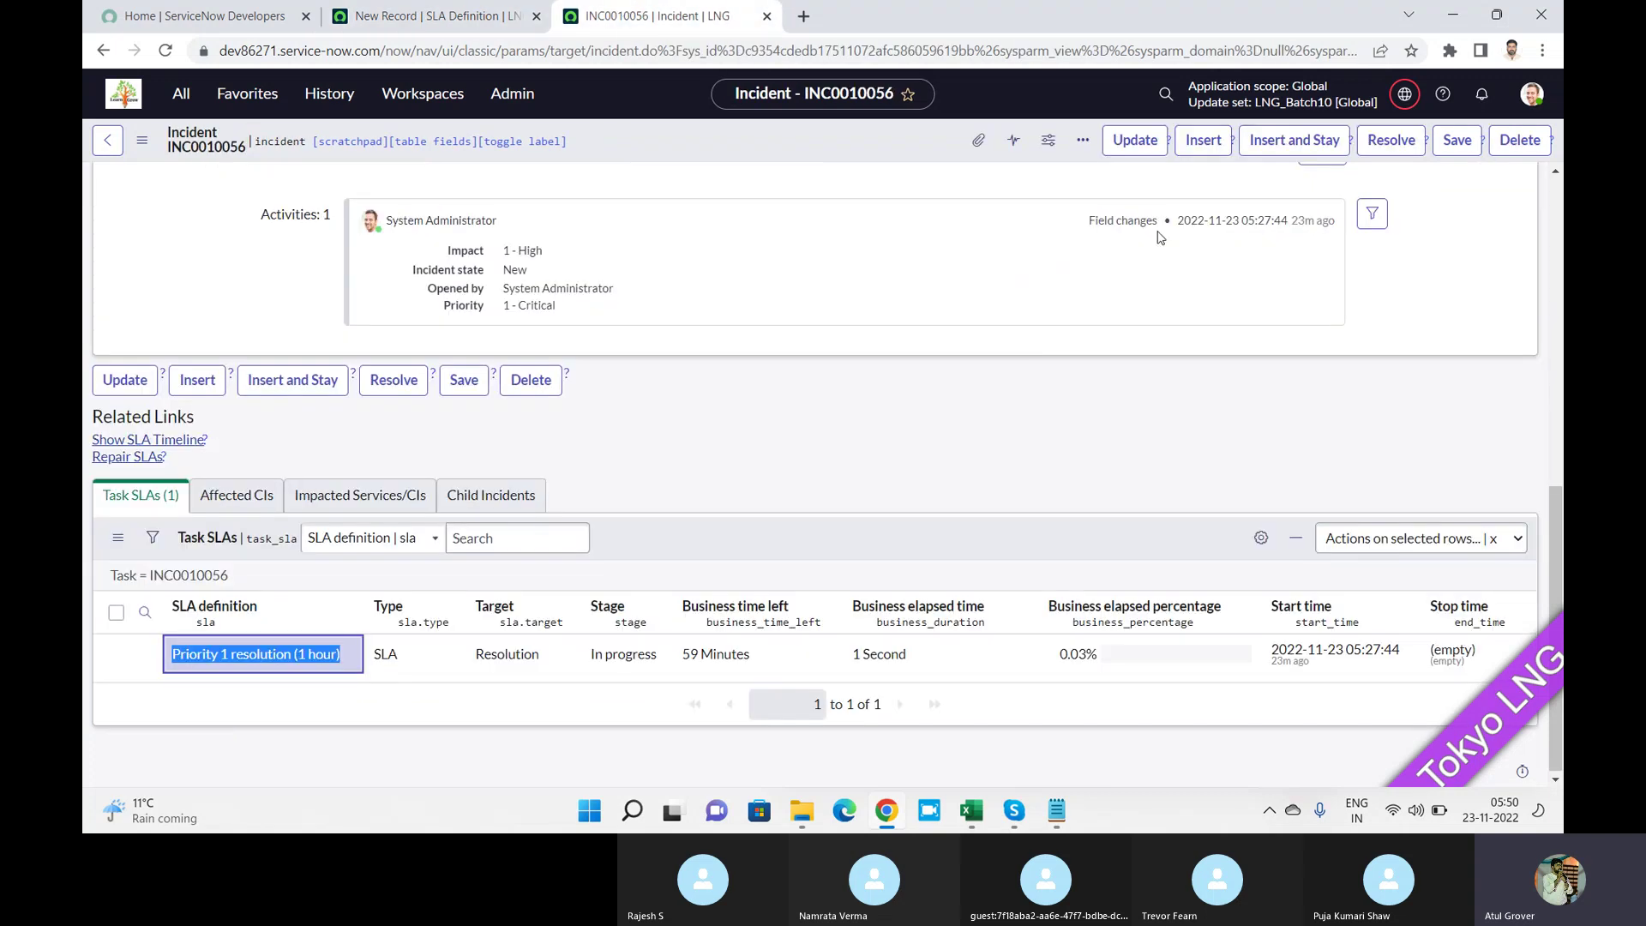
{"action": "scroll", "coordinate": [1561, 269], "scroll_direction": "up", "scroll_amount": 6}
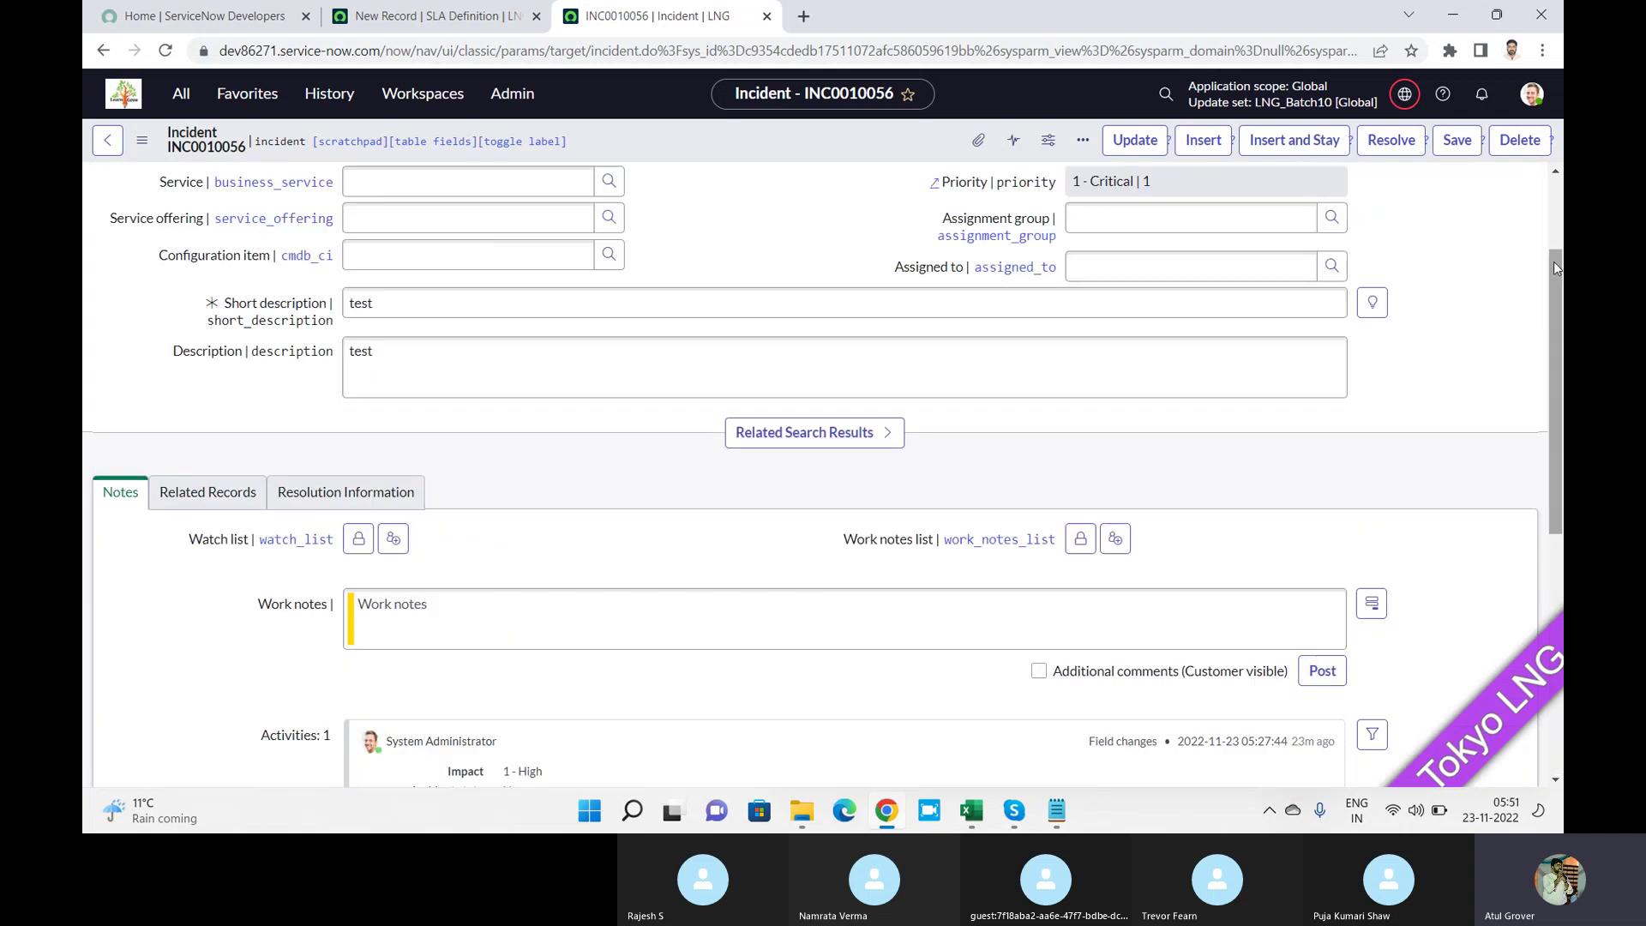
{"action": "scroll", "coordinate": [1561, 269], "scroll_direction": "up", "scroll_amount": 2}
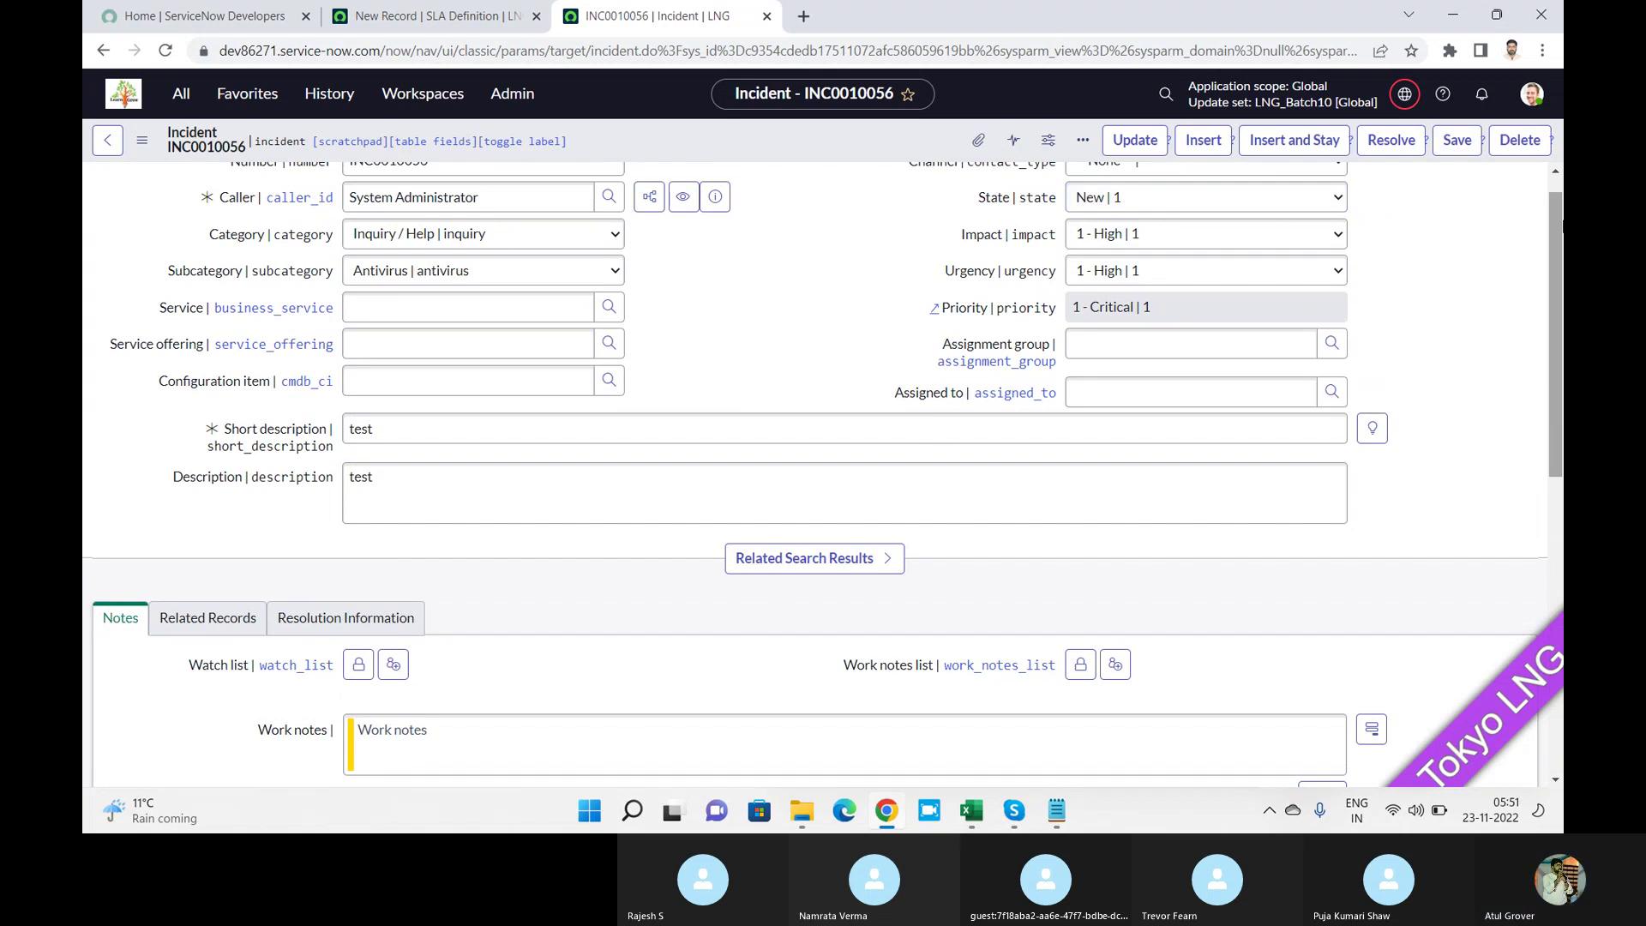
{"action": "scroll", "coordinate": [1260, 225], "scroll_direction": "up", "scroll_amount": 1}
{"action": "left_click", "coordinate": [1218, 228]}
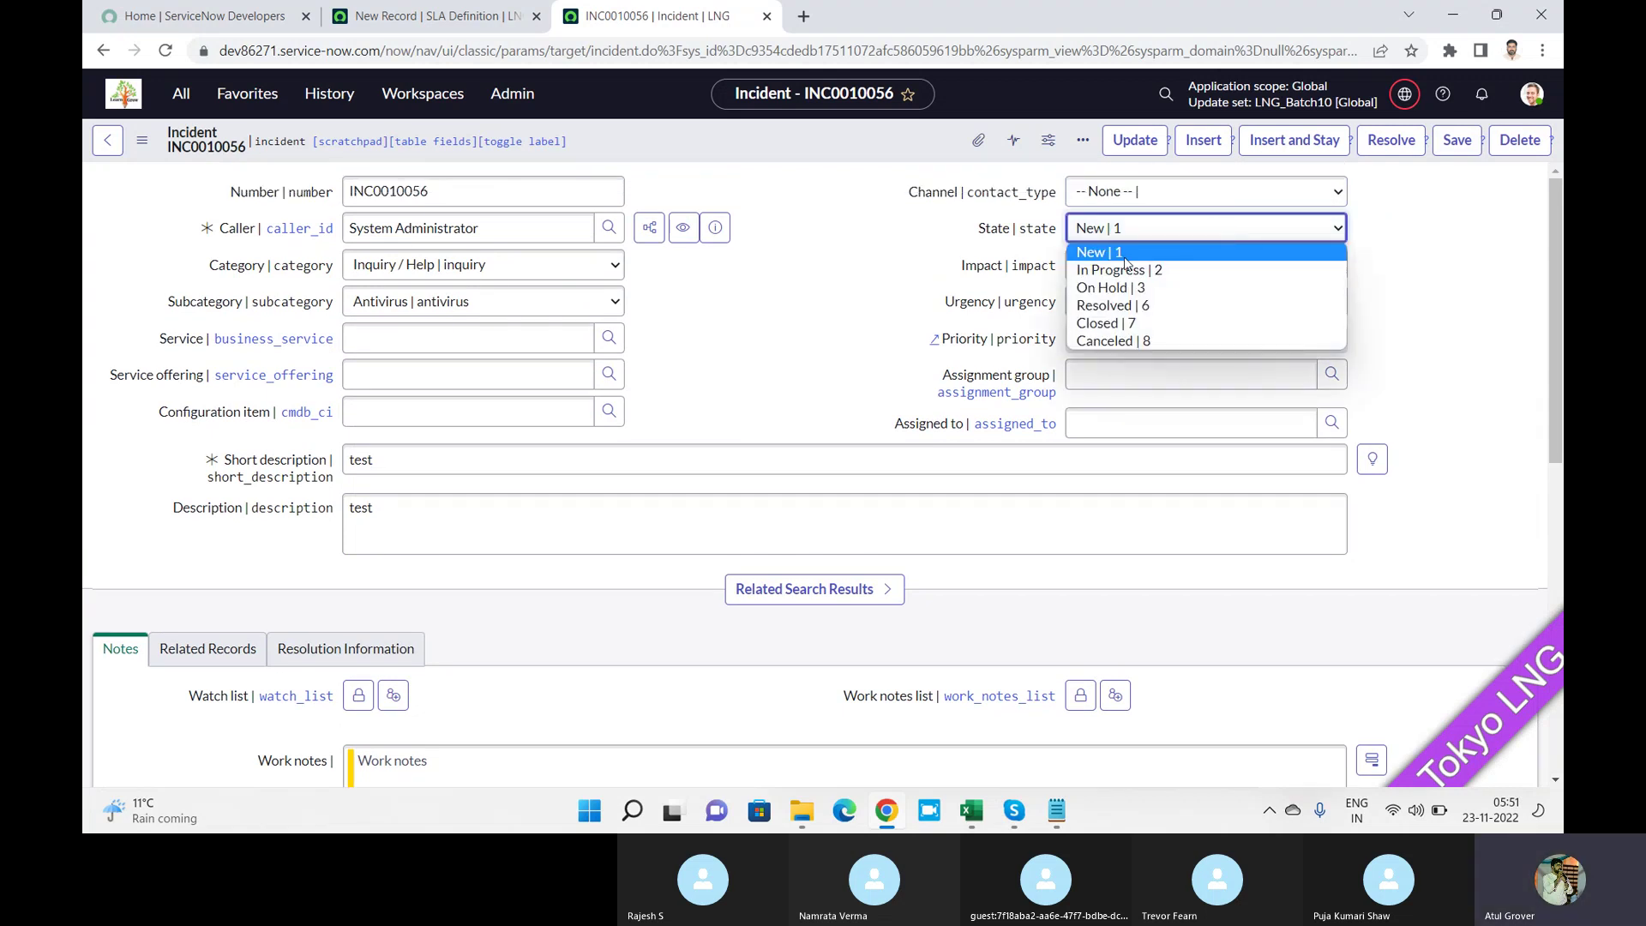
{"action": "left_click", "coordinate": [1119, 289]}
{"action": "left_click", "coordinate": [1147, 269]}
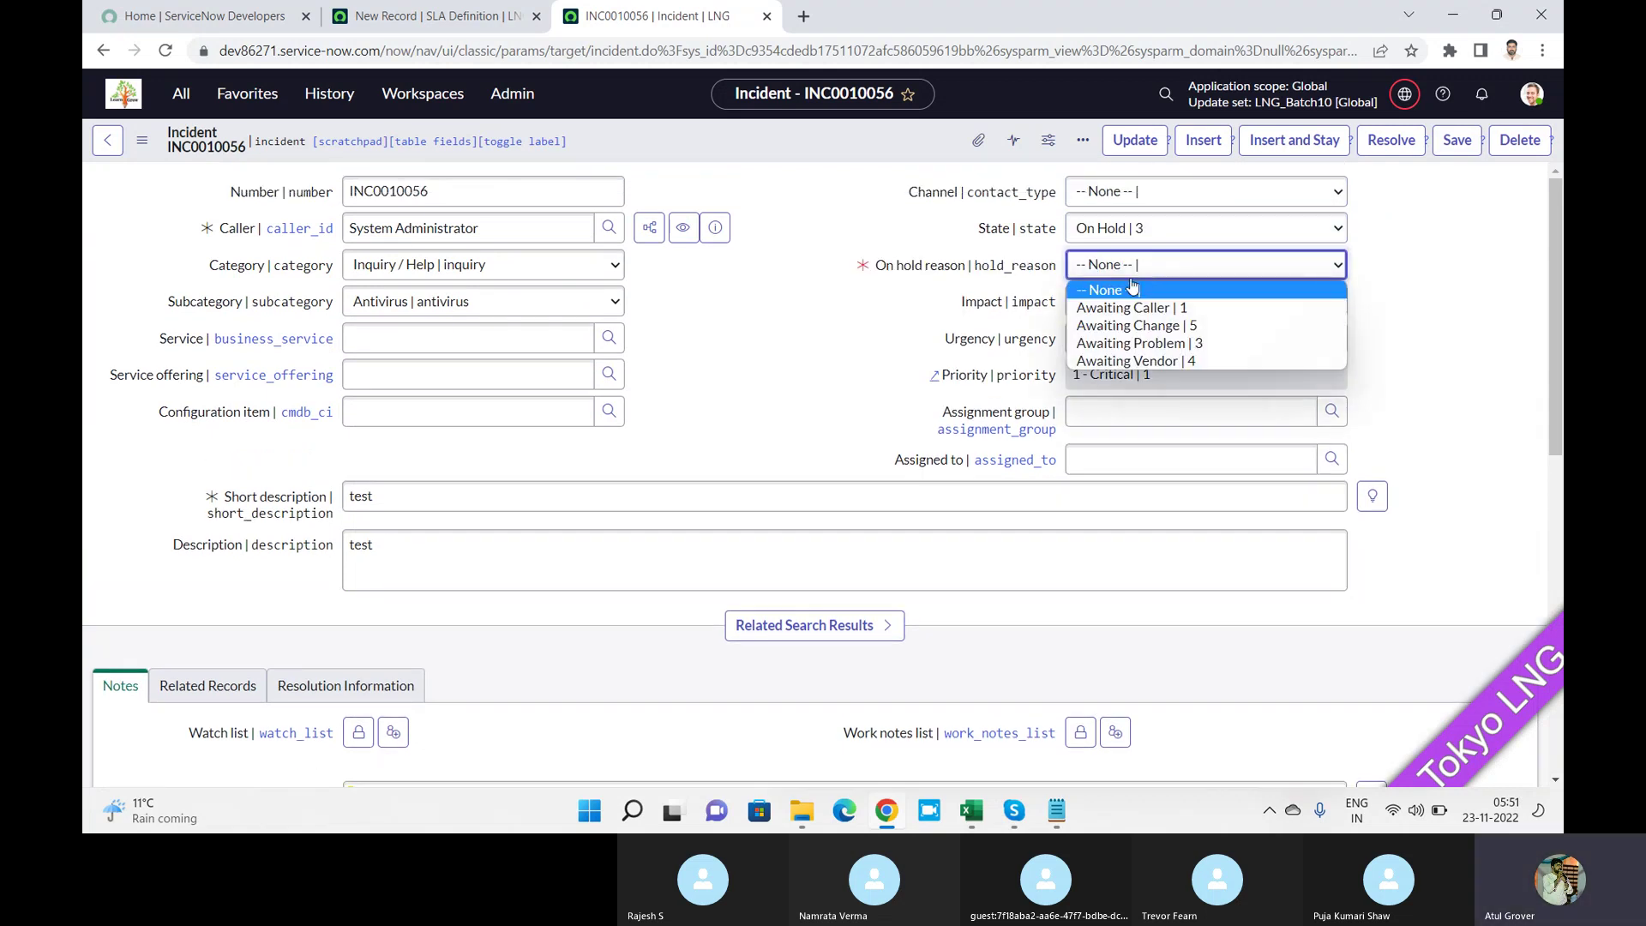
{"action": "left_click", "coordinate": [1123, 311]}
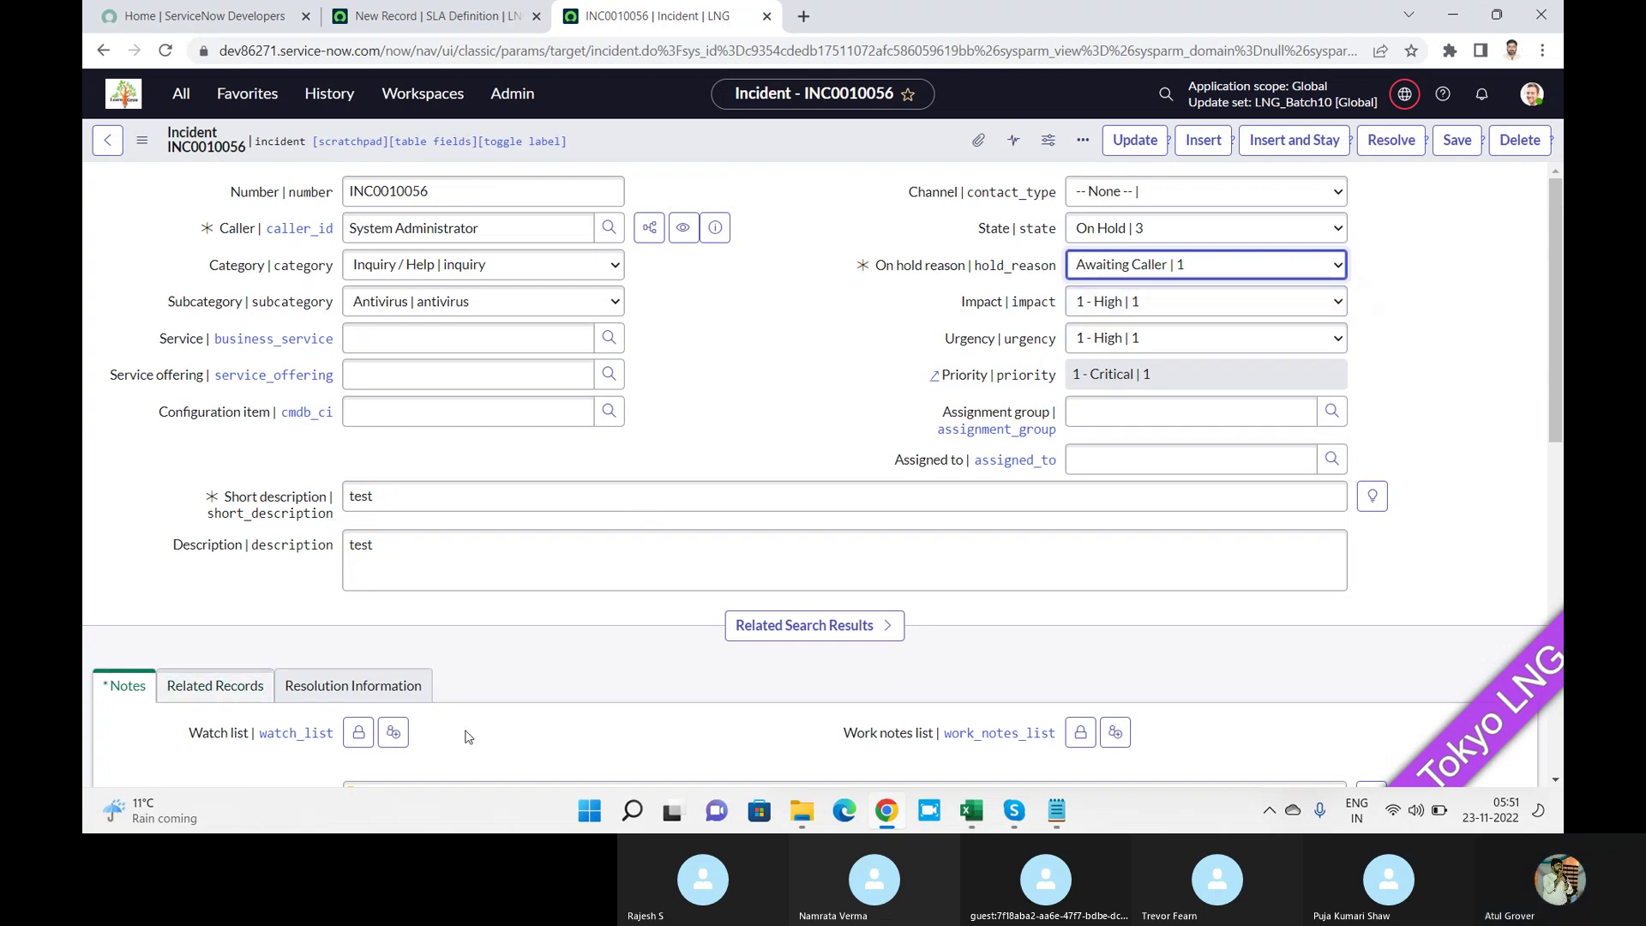
Add the customer-visible comment 'sdfsdf' and save the incident.
{"action": "left_click_drag", "start_coordinate": [1558, 373], "coordinate": [1555, 458]}
{"action": "left_click", "coordinate": [563, 665]}
{"action": "type", "text": "sdfsdf"}
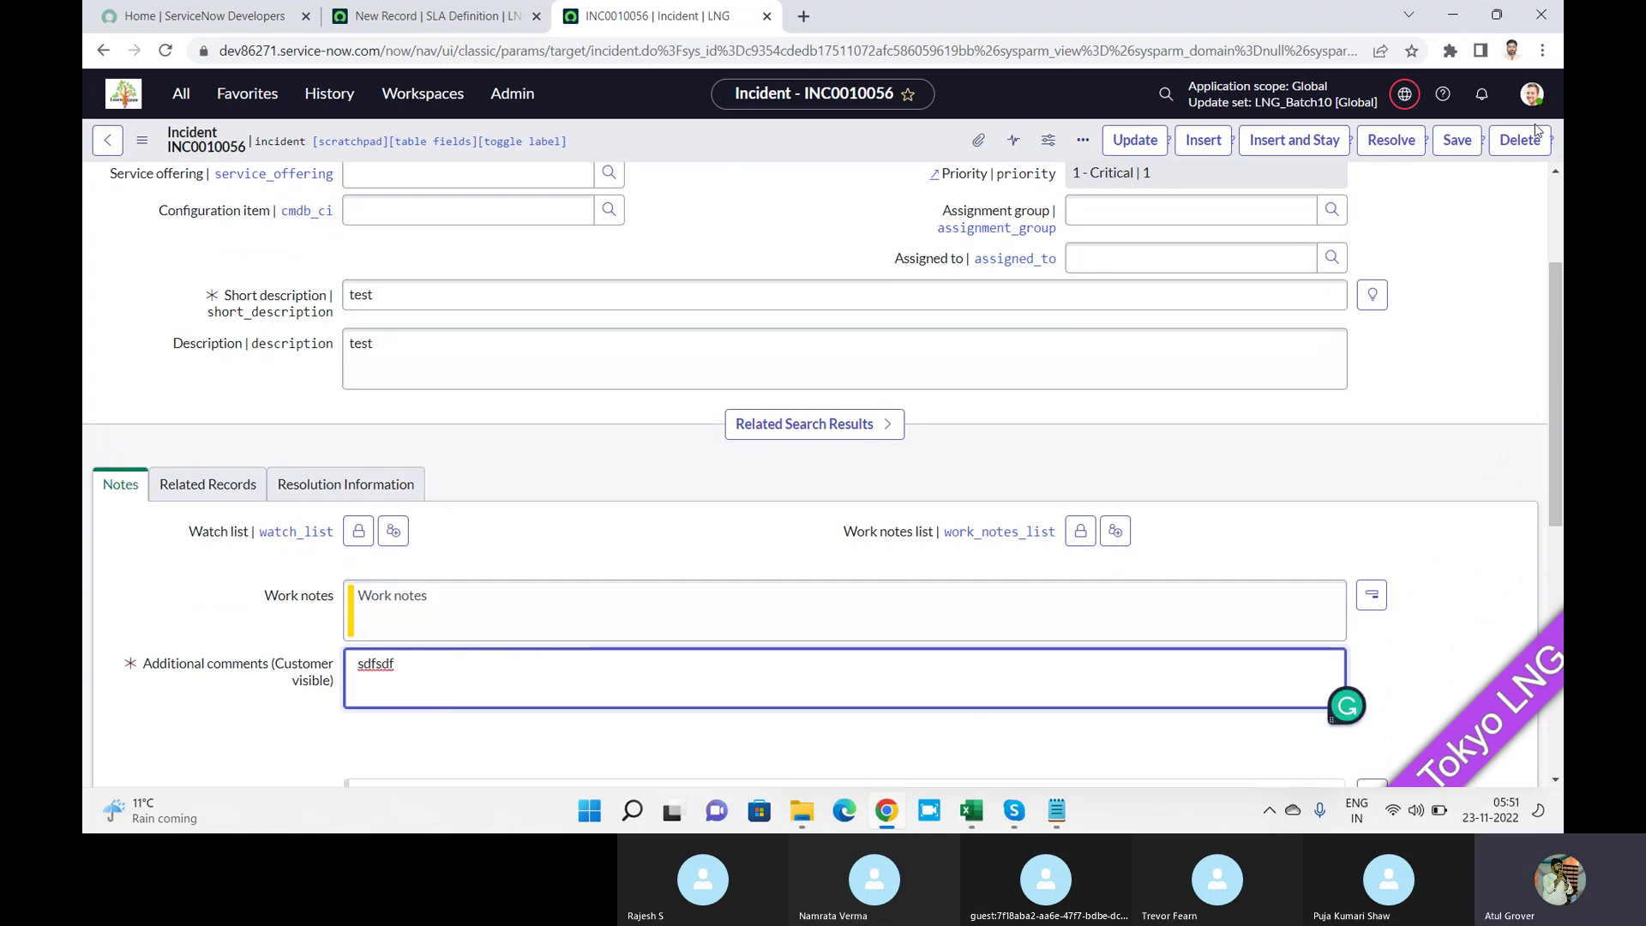
{"action": "left_click", "coordinate": [1457, 140]}
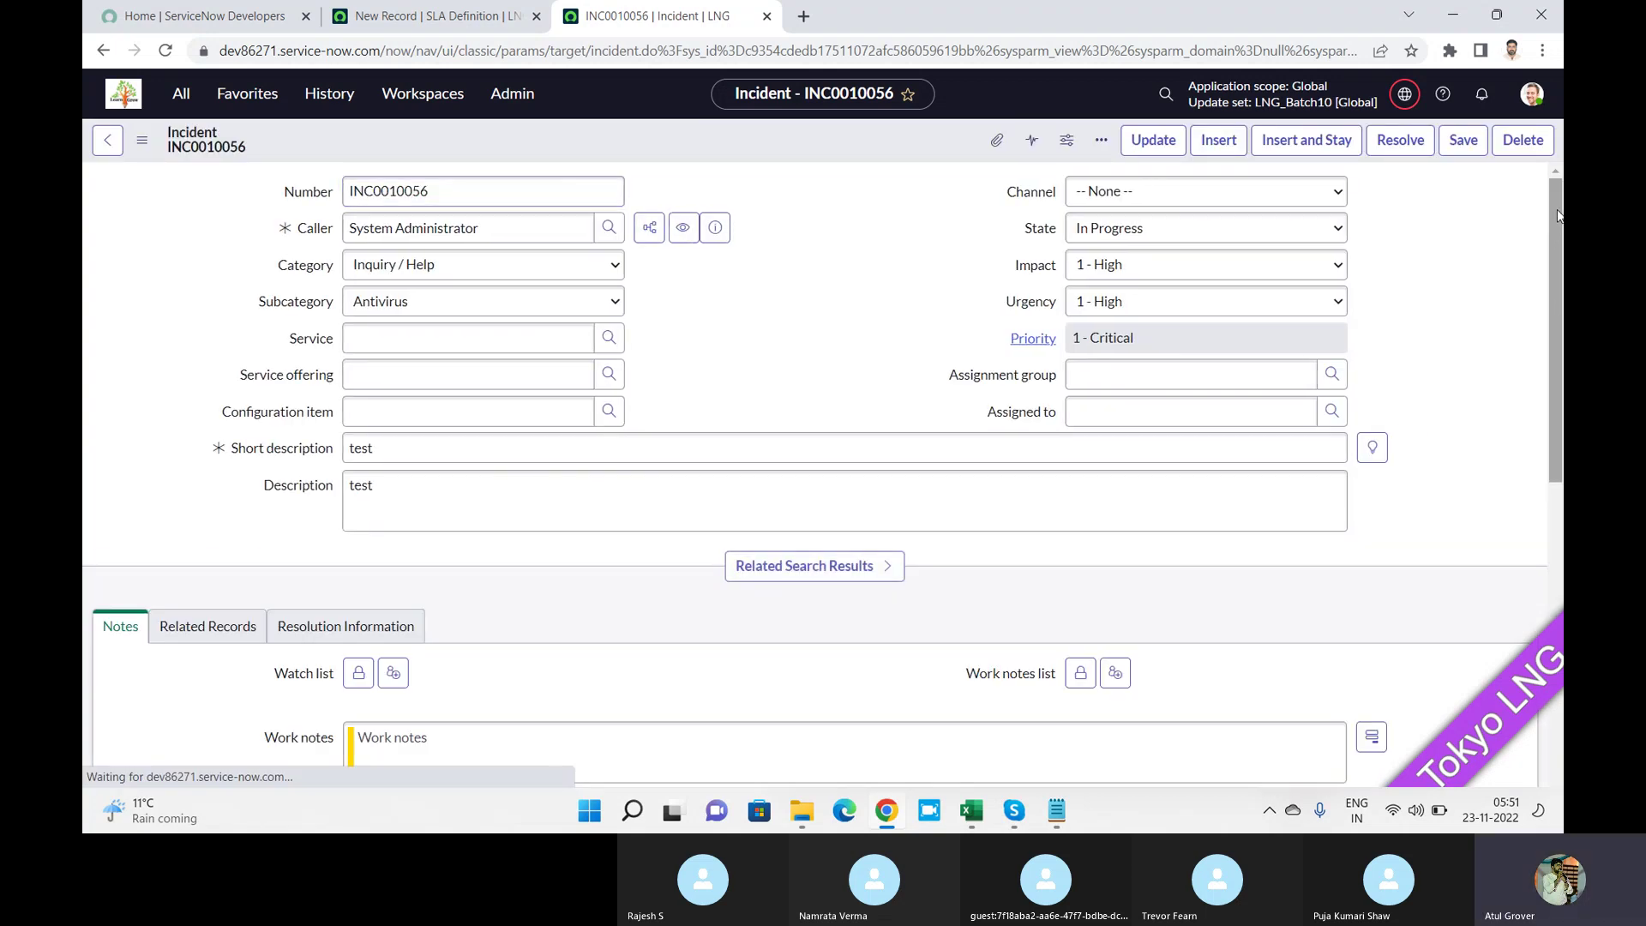
Refresh the incident's Task SLAs list, check the SLA's In progress stage, then return to the SLA definition.
{"action": "left_click_drag", "start_coordinate": [1557, 214], "coordinate": [1562, 574]}
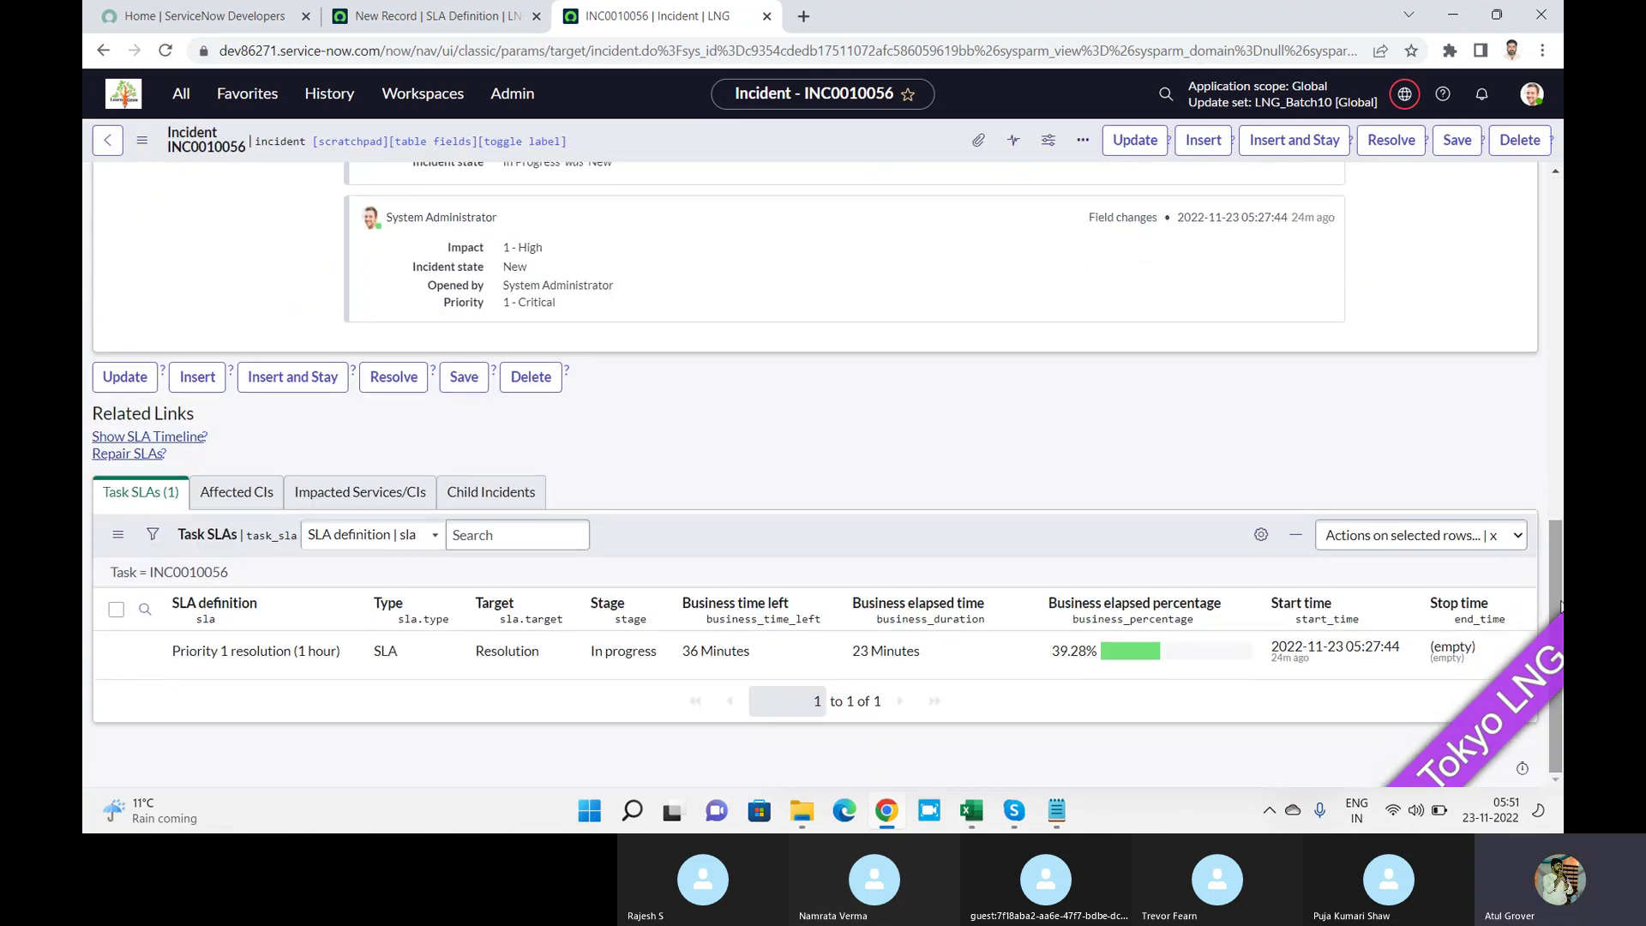
{"action": "right_click", "coordinate": [768, 549]}
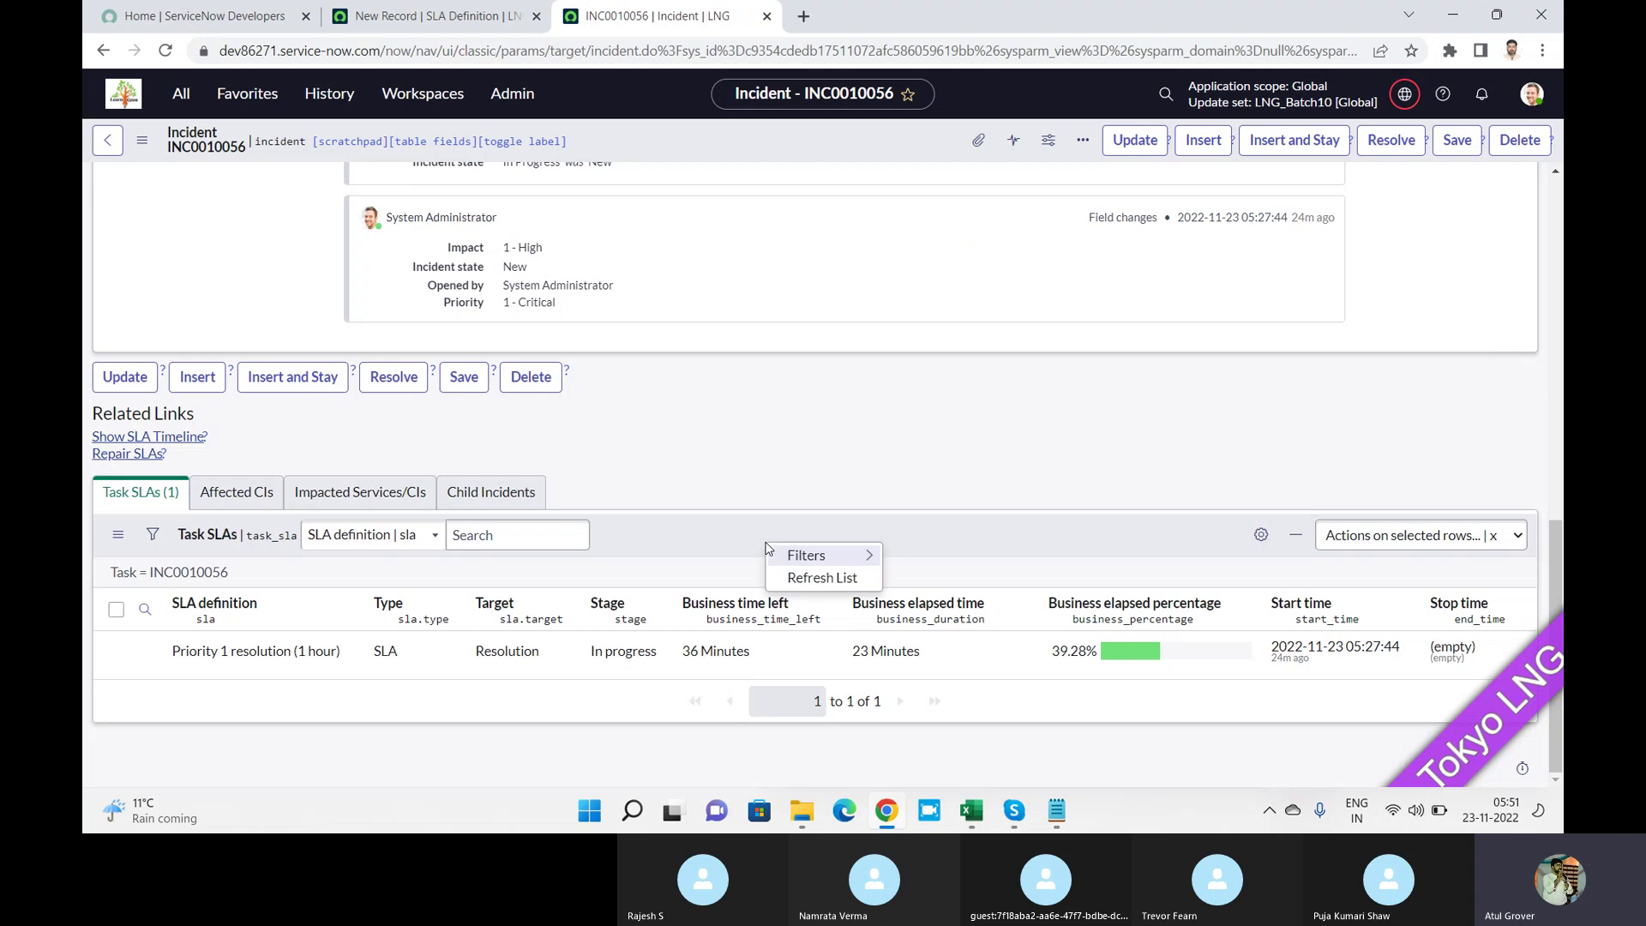
{"action": "left_click", "coordinate": [795, 576]}
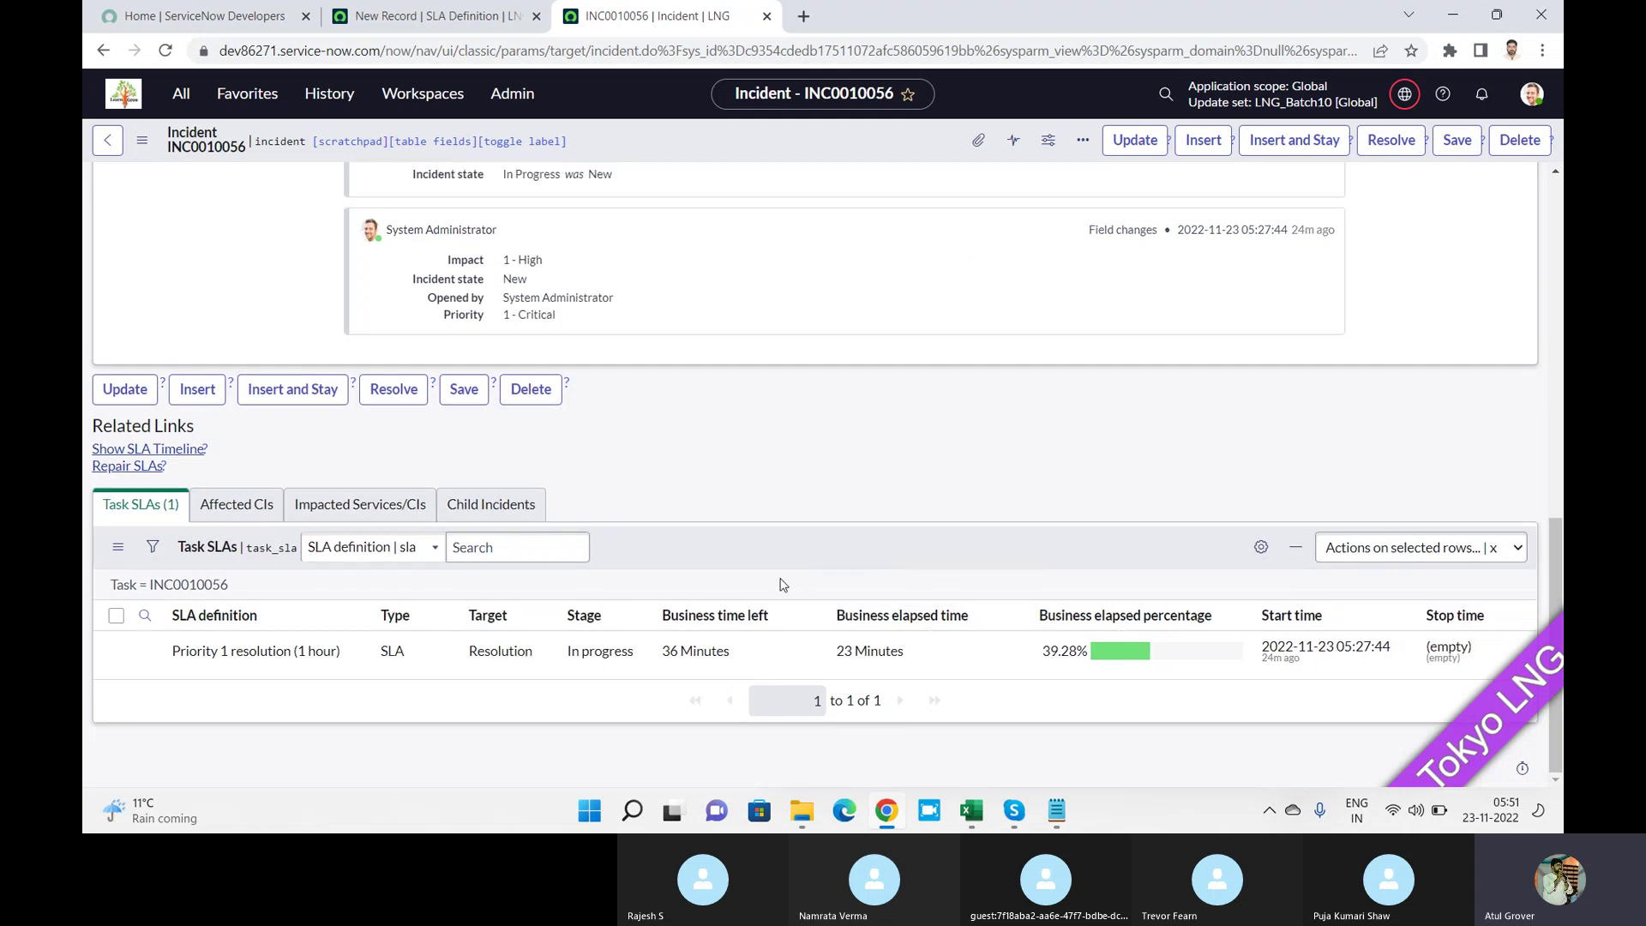
{"action": "left_click_drag", "start_coordinate": [644, 651], "coordinate": [567, 652]}
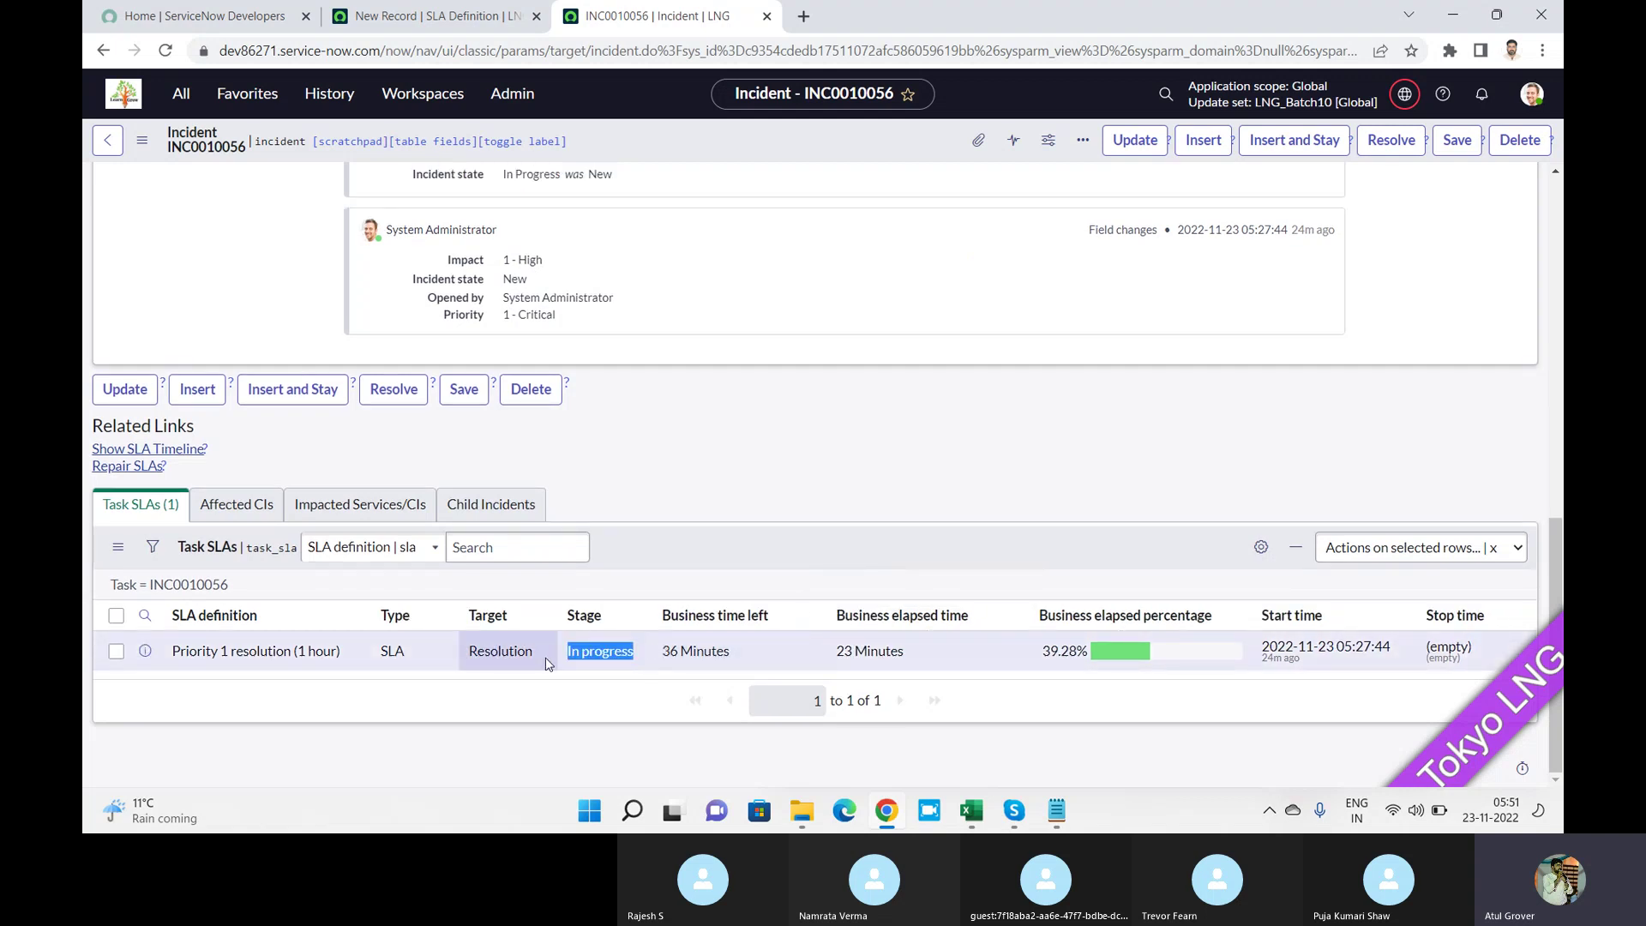
{"action": "left_click", "coordinate": [424, 17]}
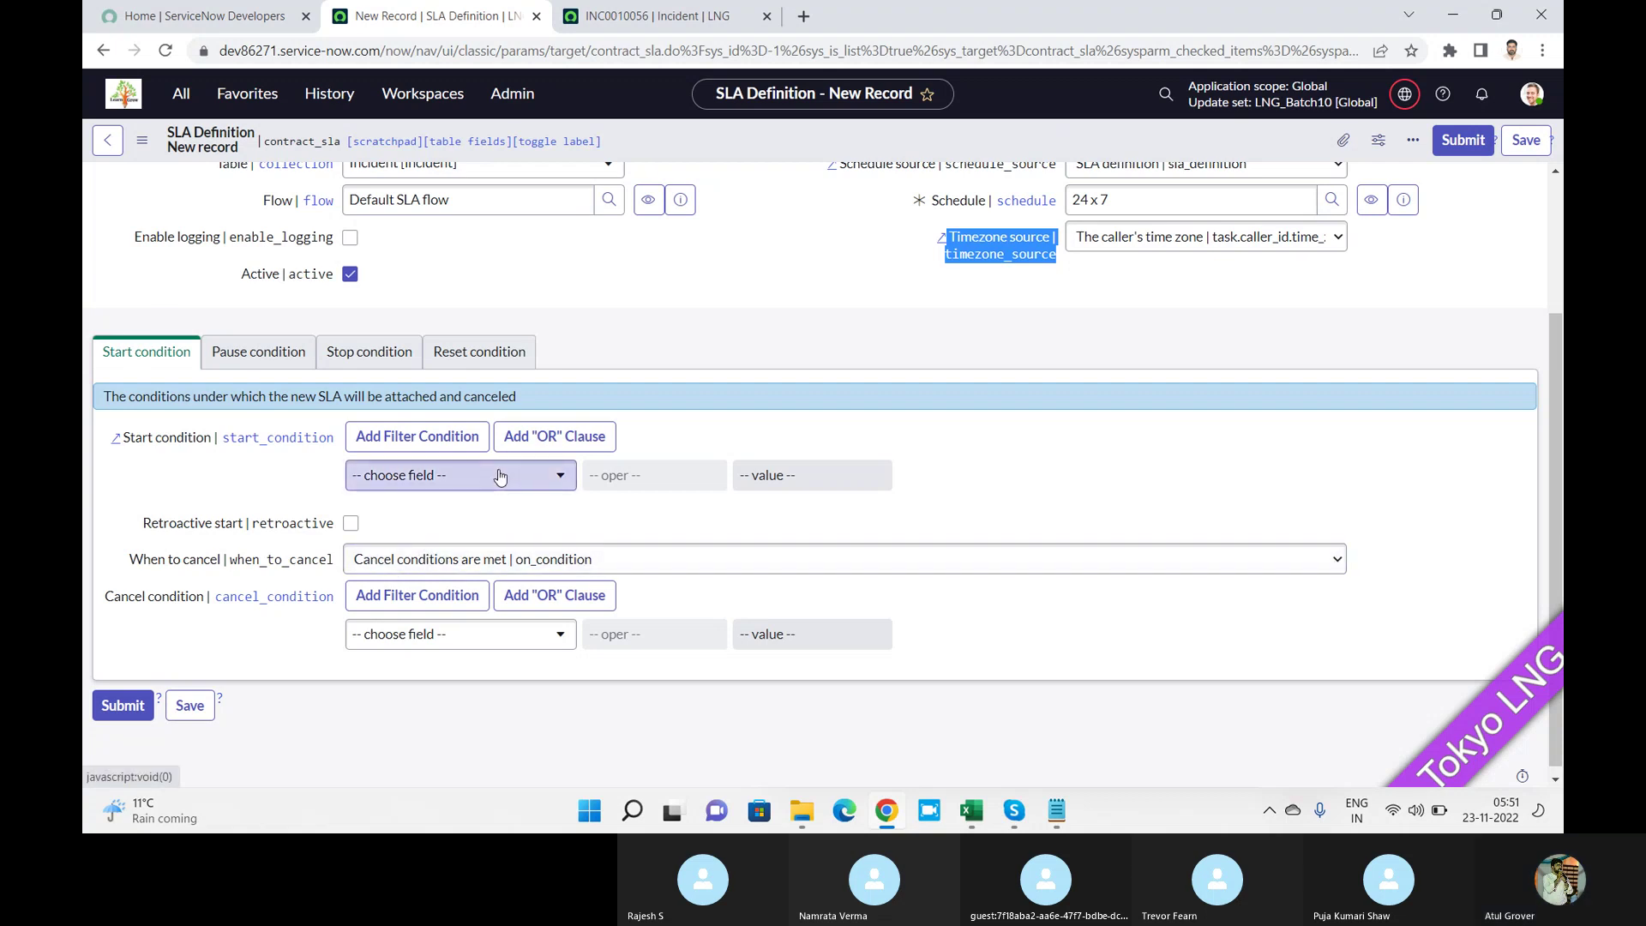
Make the start condition's first row Category is Database.
{"action": "left_click", "coordinate": [398, 475]}
{"action": "type", "text": "cate"}
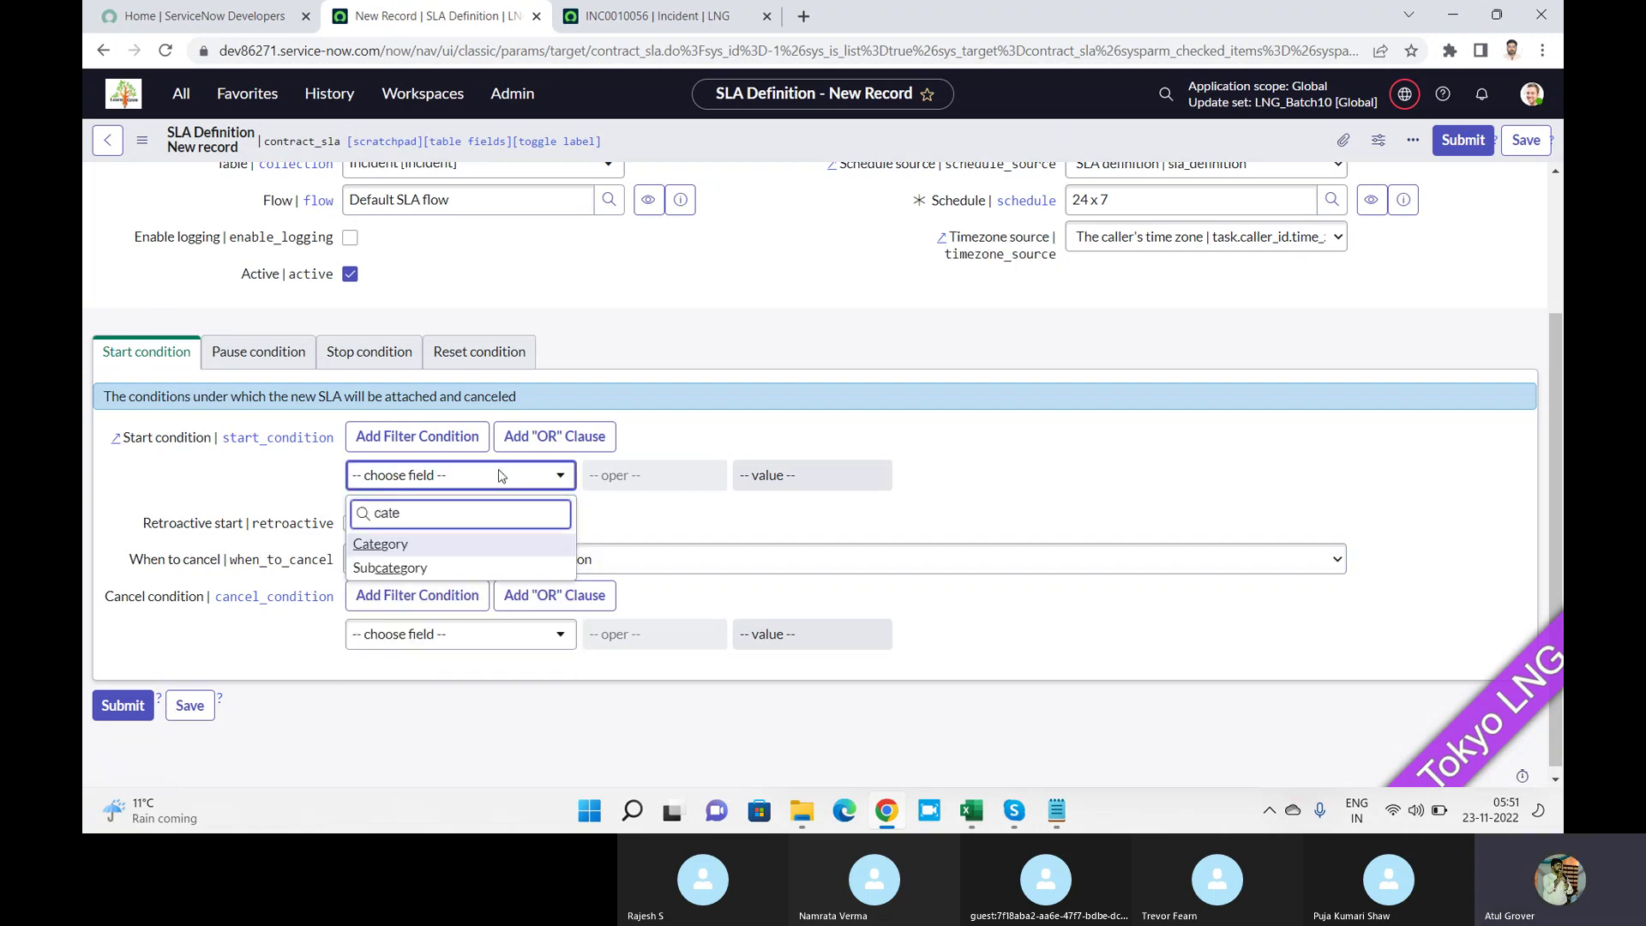
{"action": "left_click", "coordinate": [424, 543]}
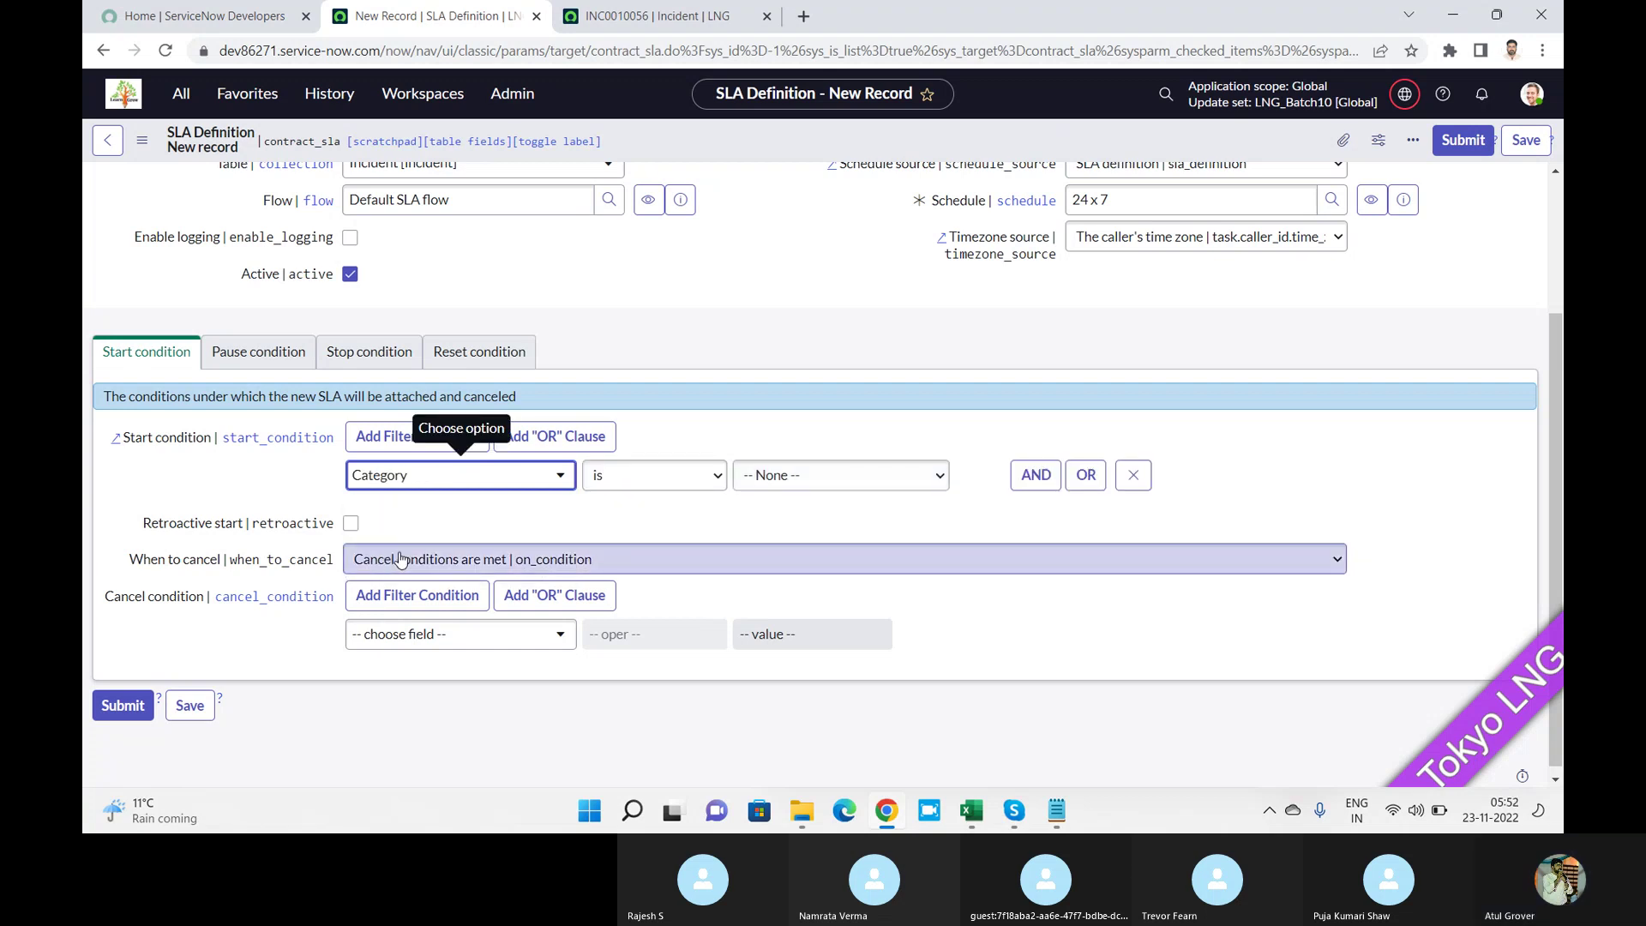
{"action": "left_click", "coordinate": [883, 477]}
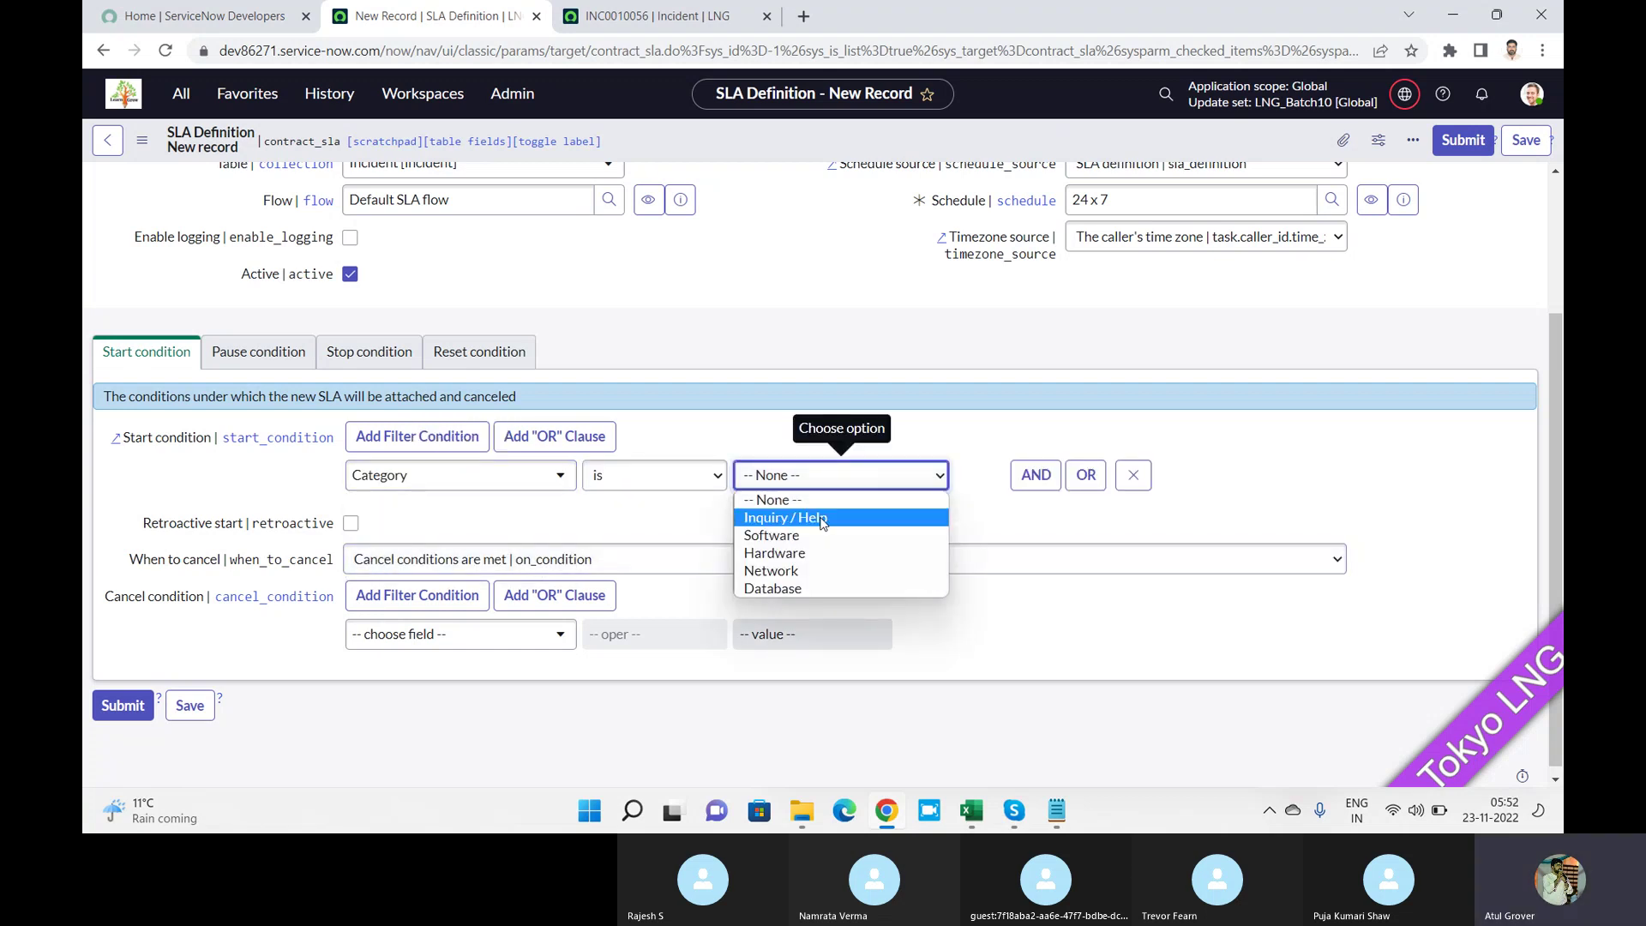
{"action": "left_click", "coordinate": [824, 590]}
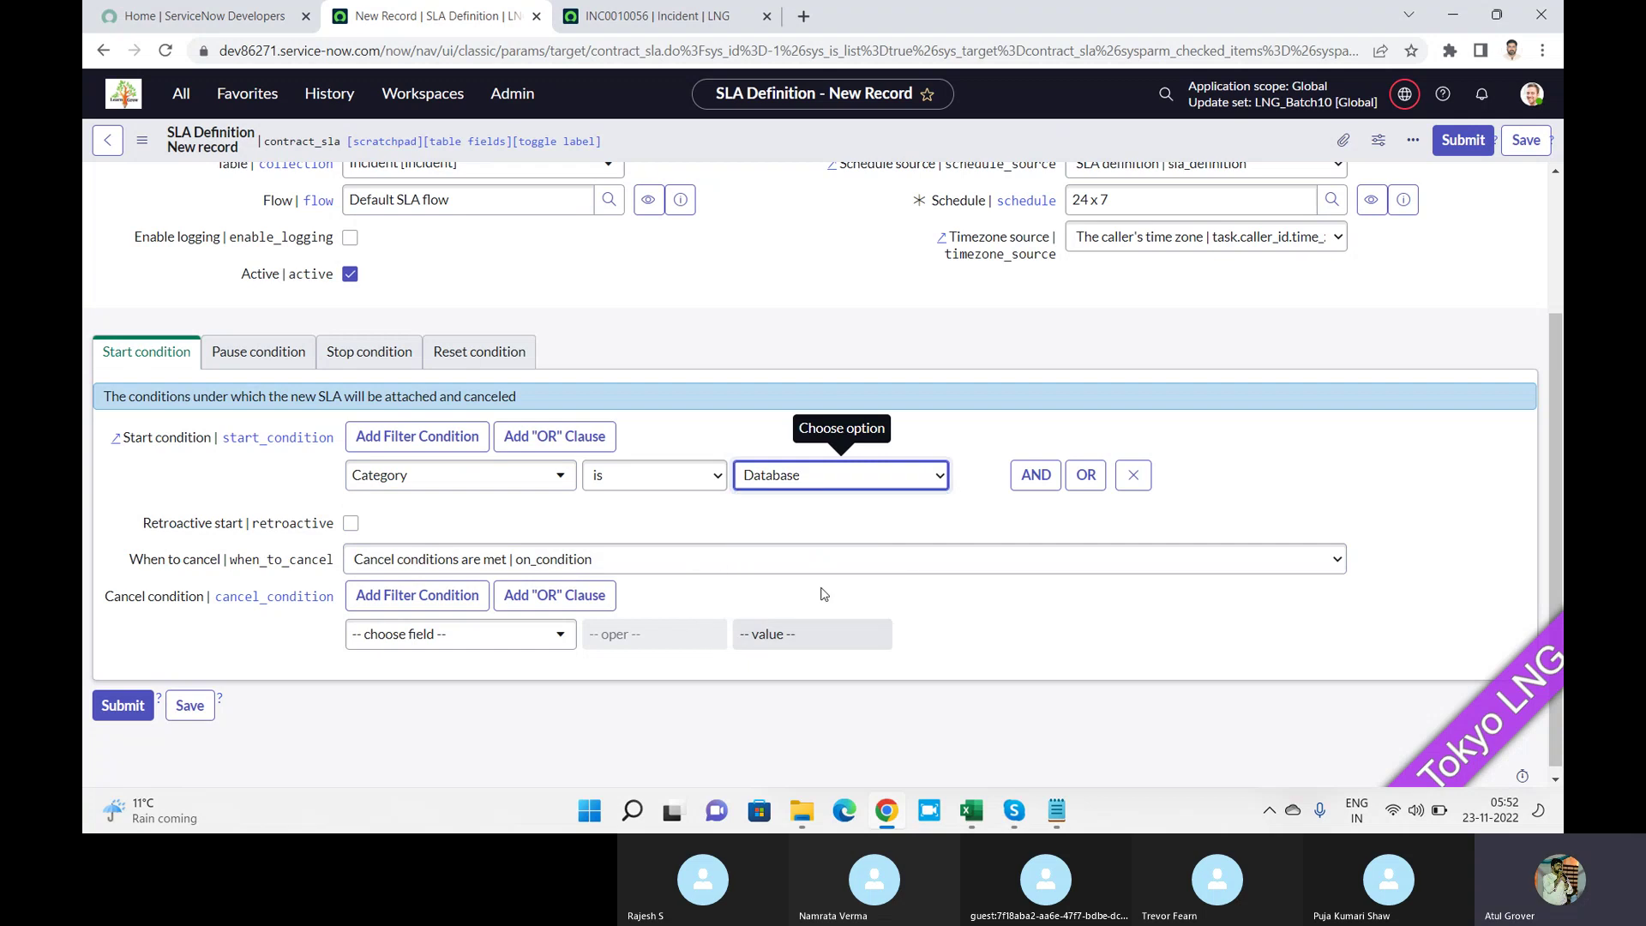
Add an AND start condition of Subcategory is Mouse.
{"action": "left_click", "coordinate": [1035, 474]}
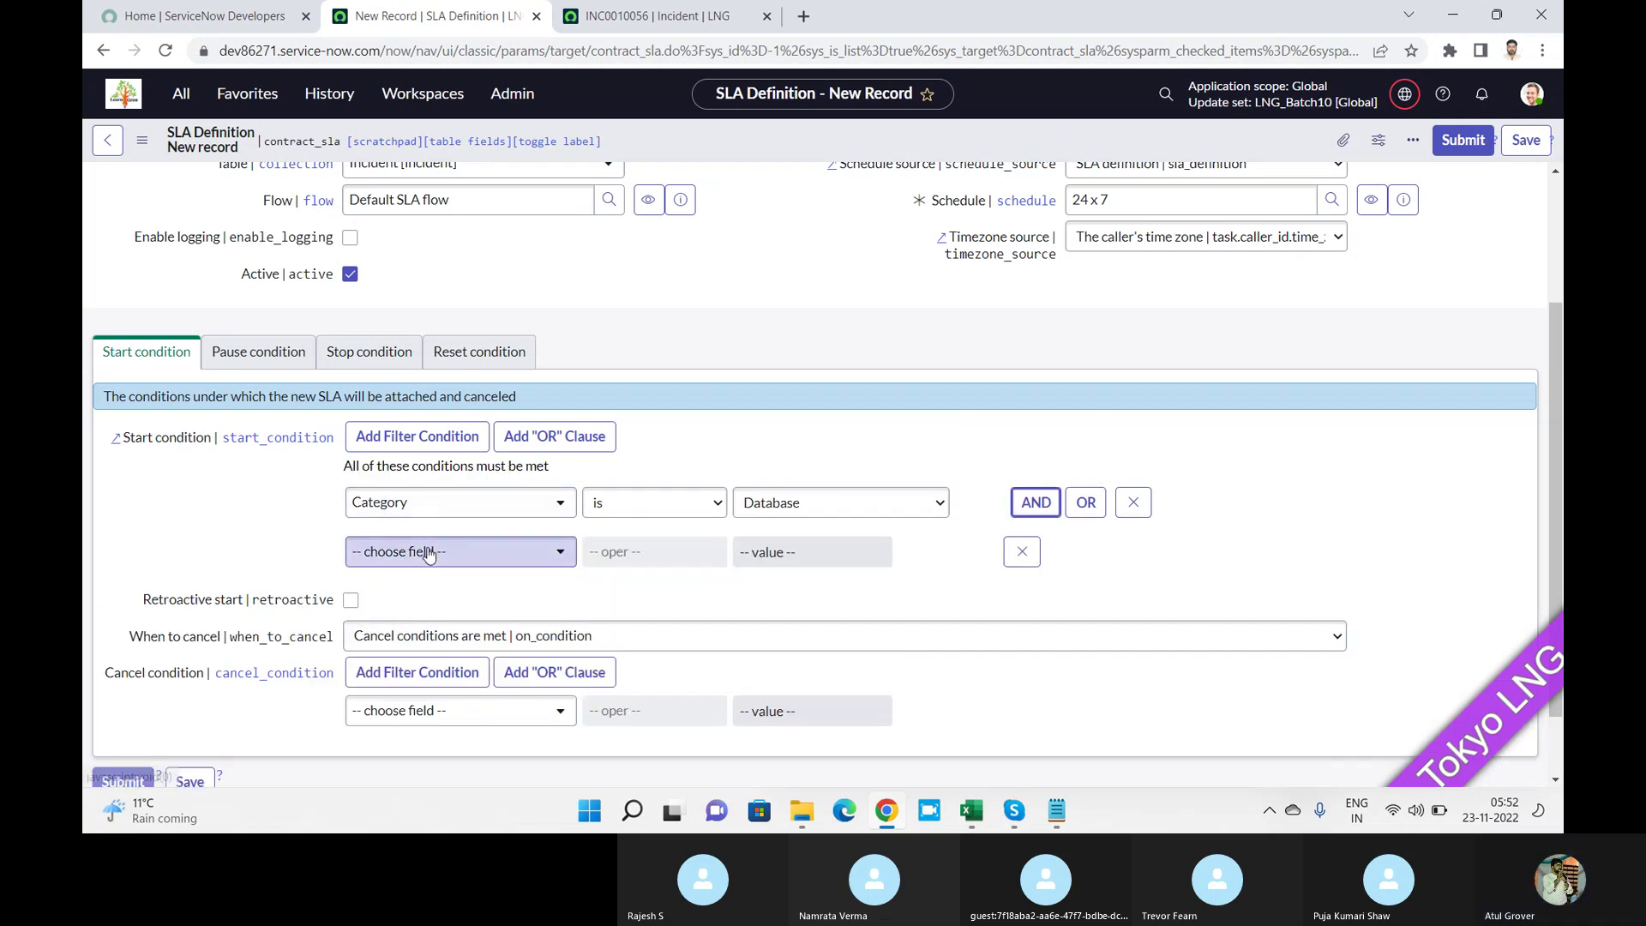
{"action": "left_click", "coordinate": [431, 551]}
{"action": "type", "text": "s"}
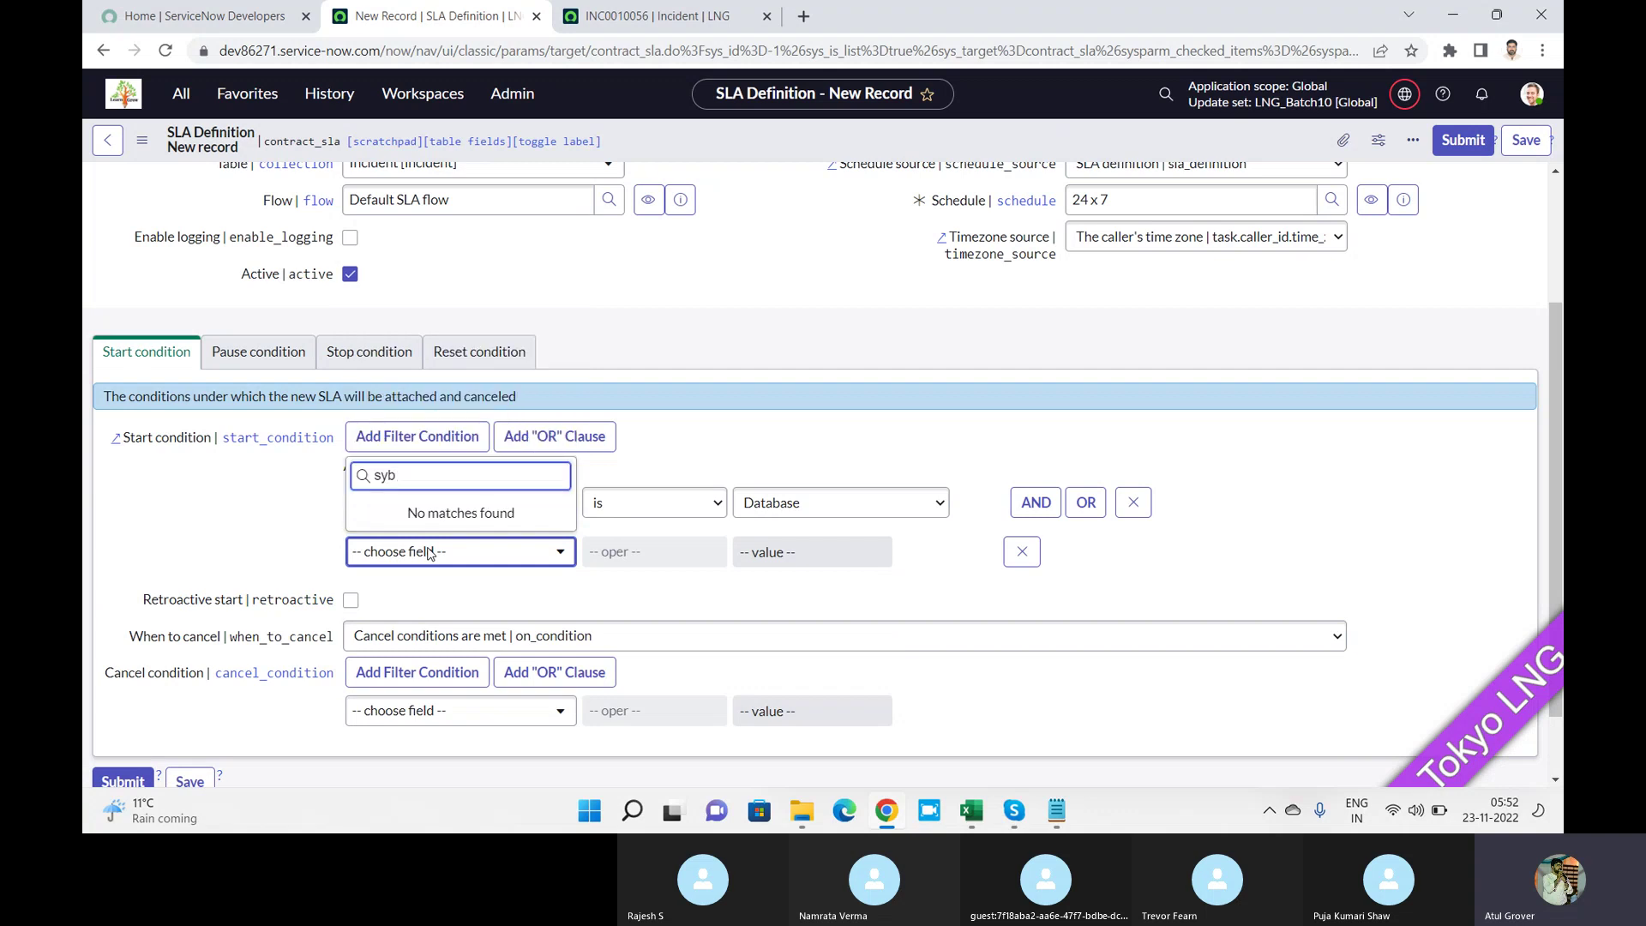
{"action": "type", "text": "ub"}
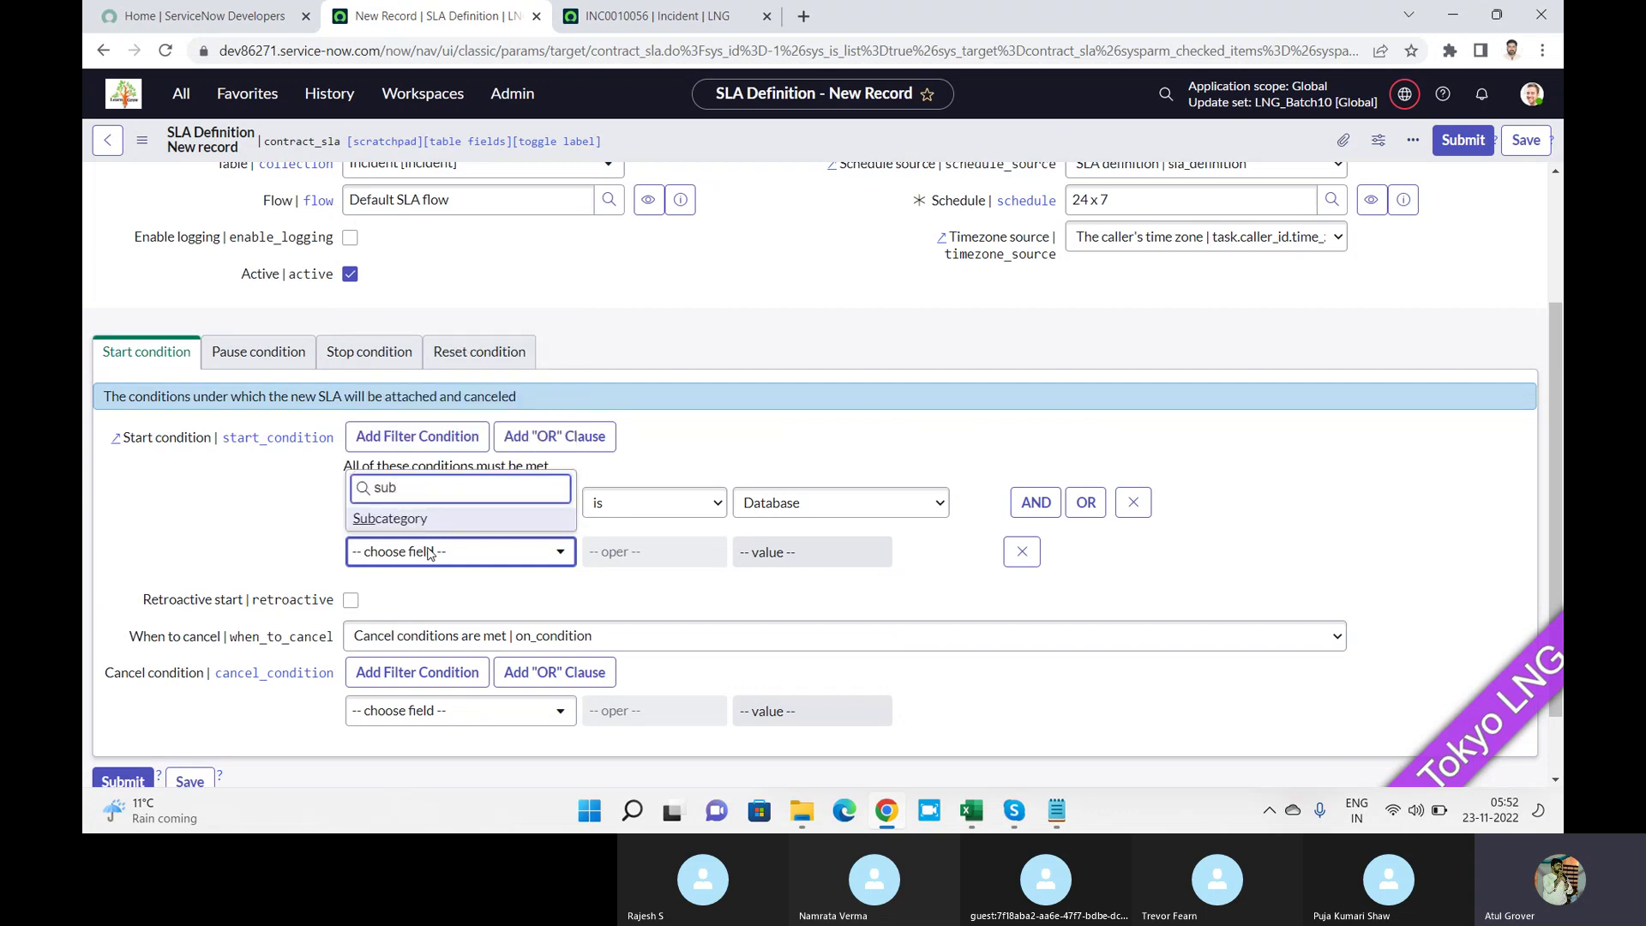
{"action": "left_click", "coordinate": [414, 521]}
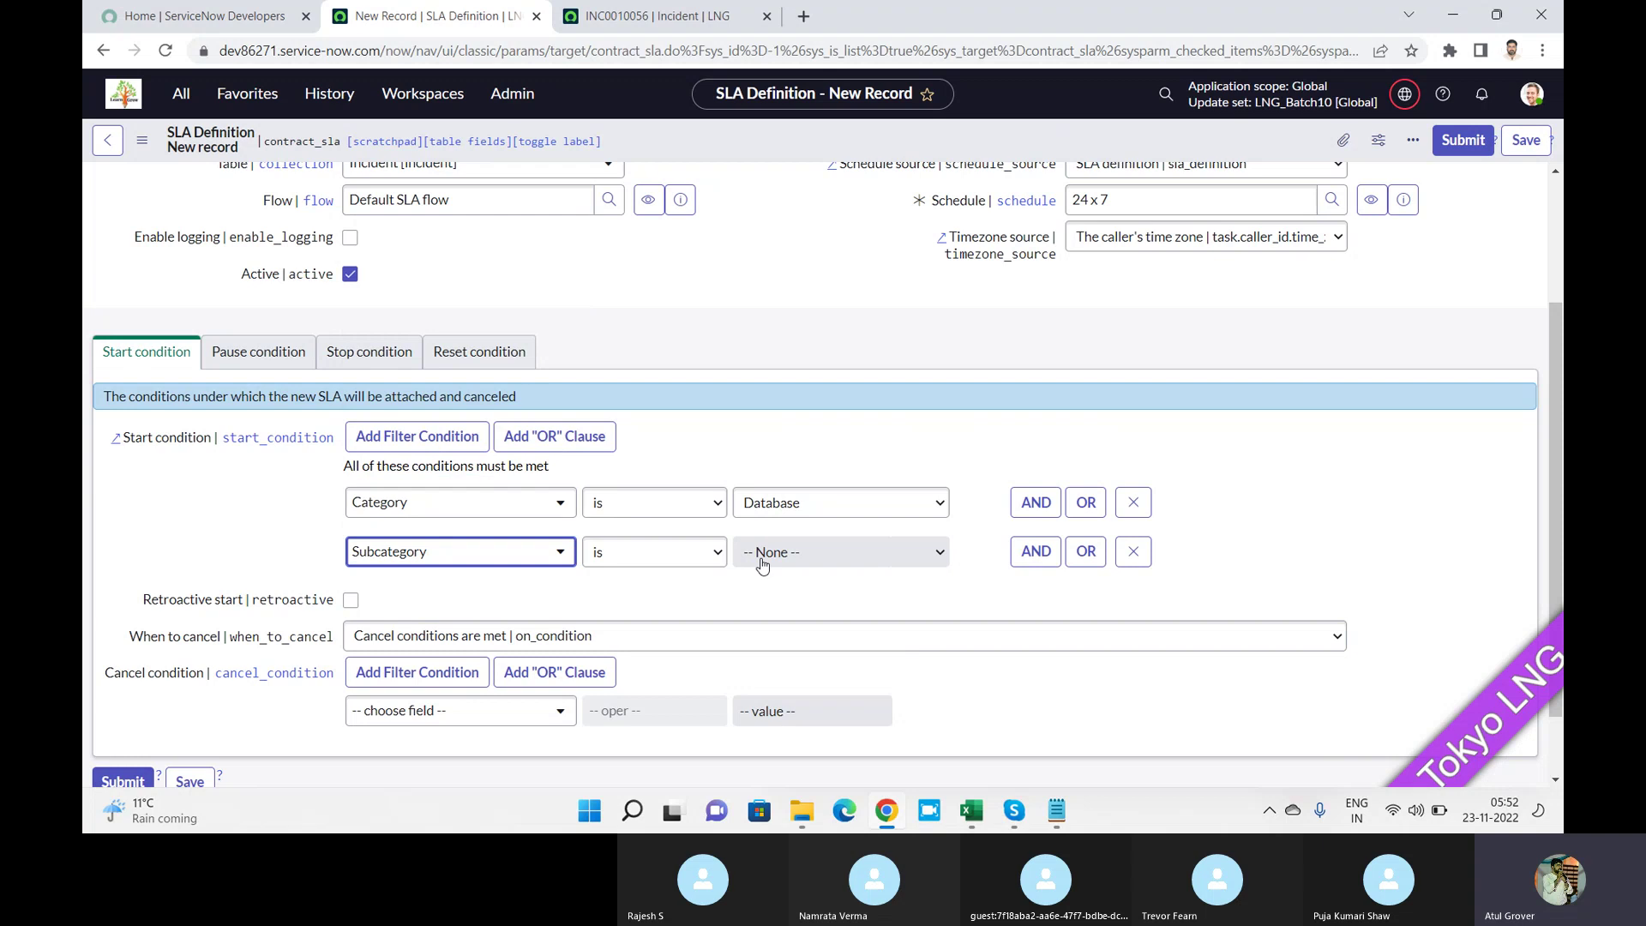
{"action": "left_click", "coordinate": [804, 556]}
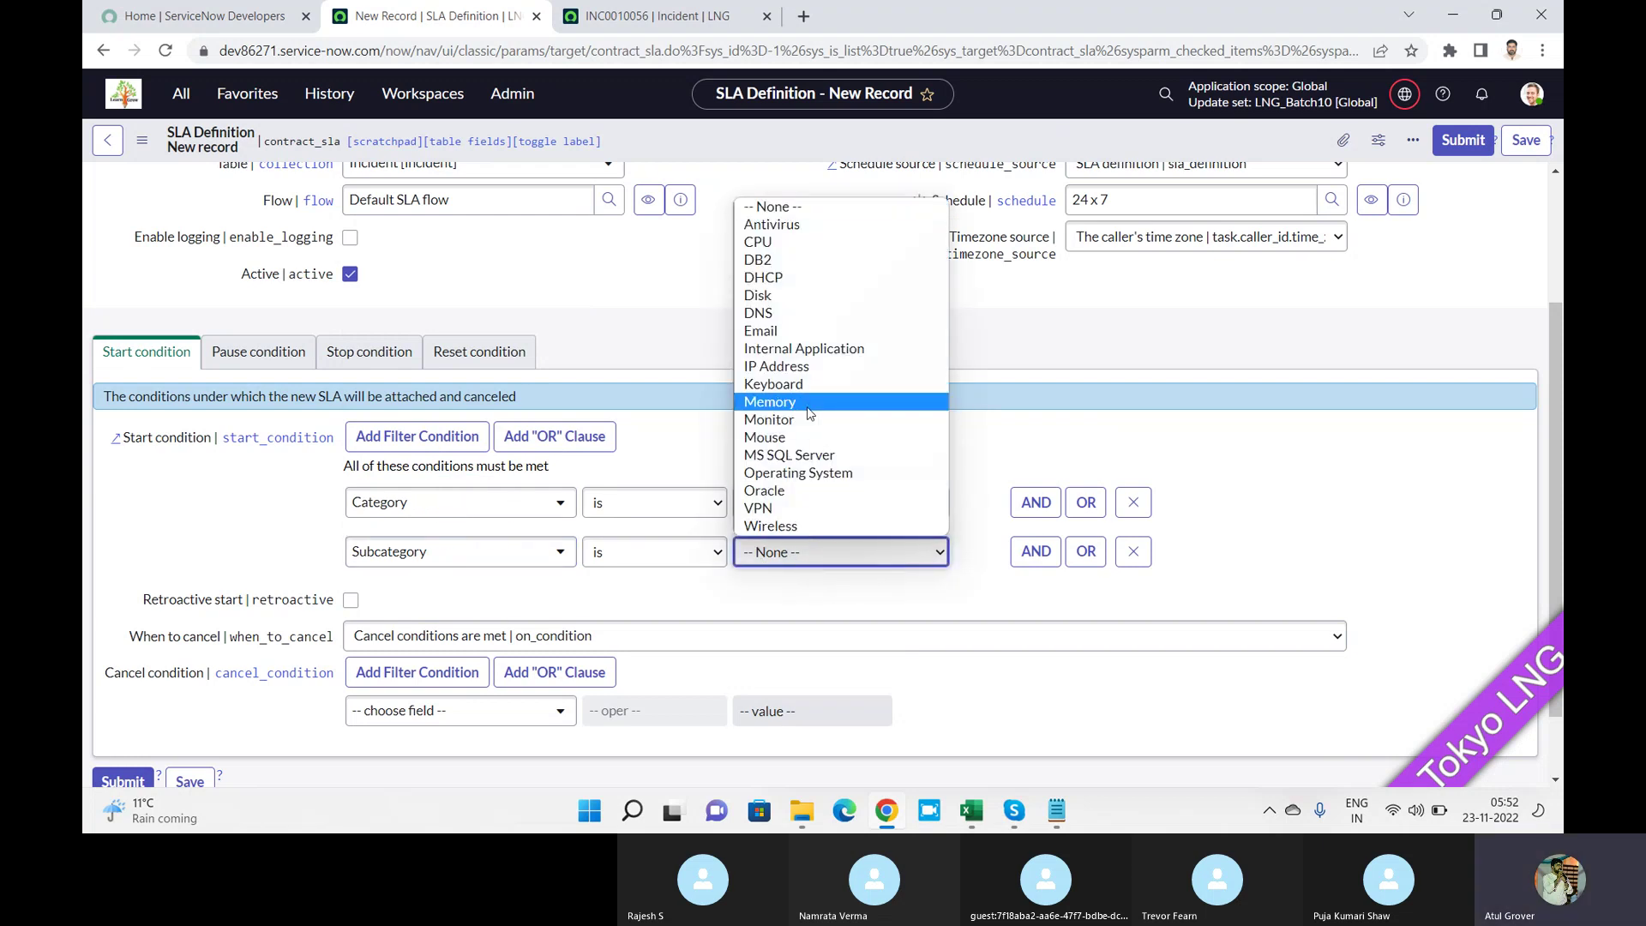
{"action": "left_click", "coordinate": [790, 440]}
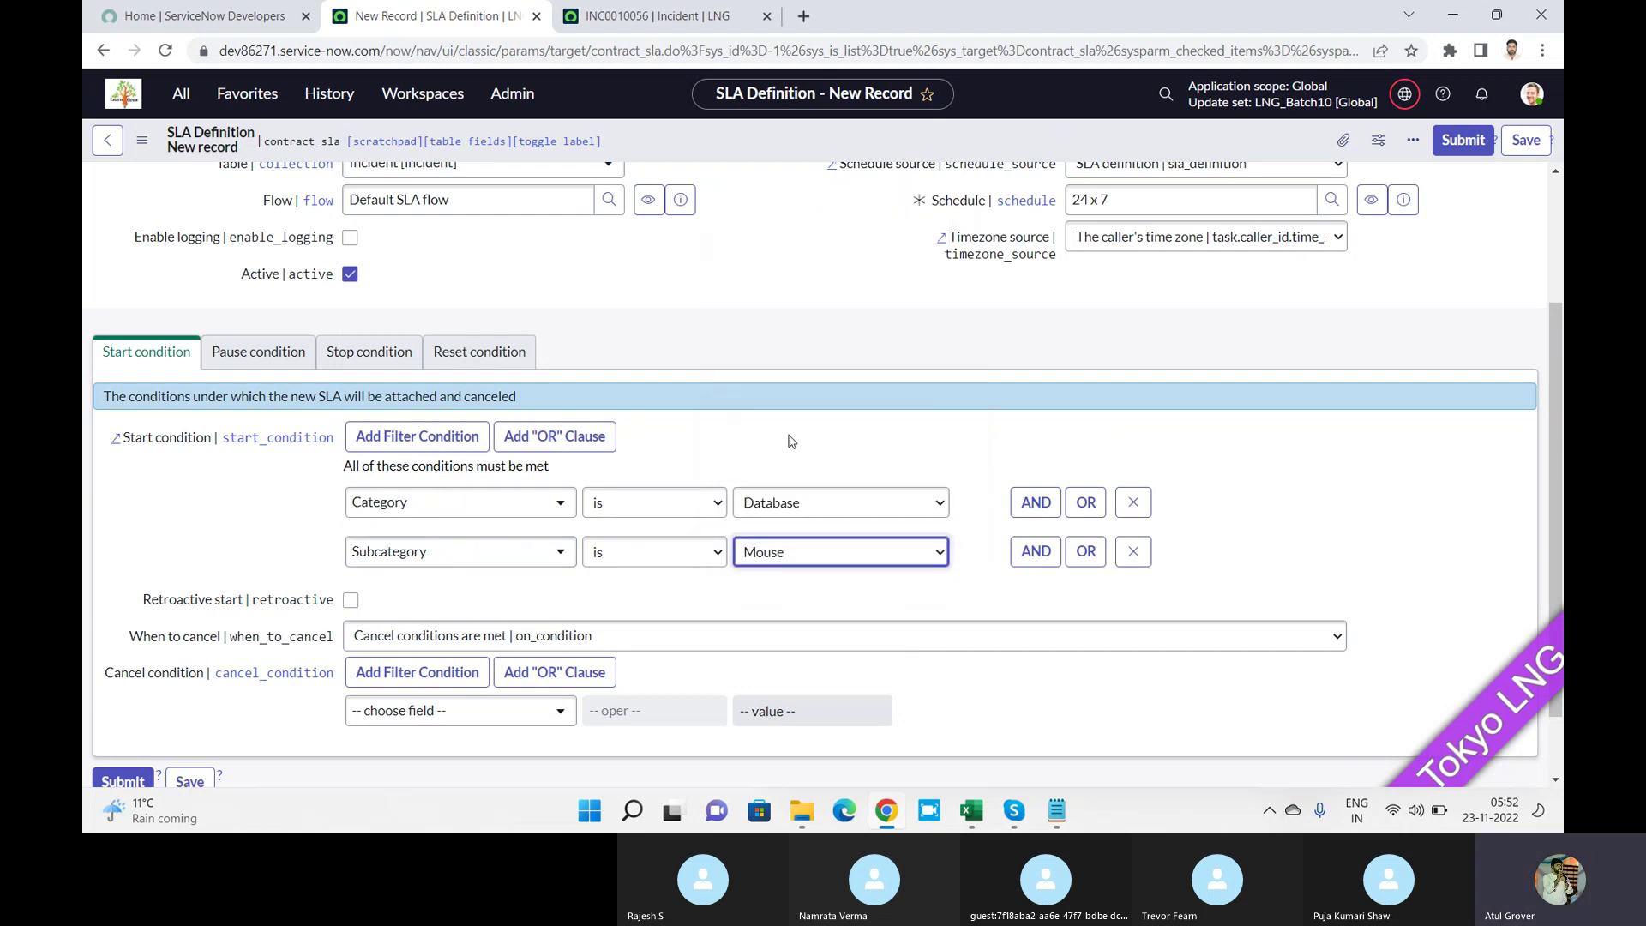
Add a third AND start condition of Priority is 4 - Low.
{"action": "left_click", "coordinate": [1033, 551]}
{"action": "left_click", "coordinate": [477, 600]}
{"action": "type", "text": "pri"}
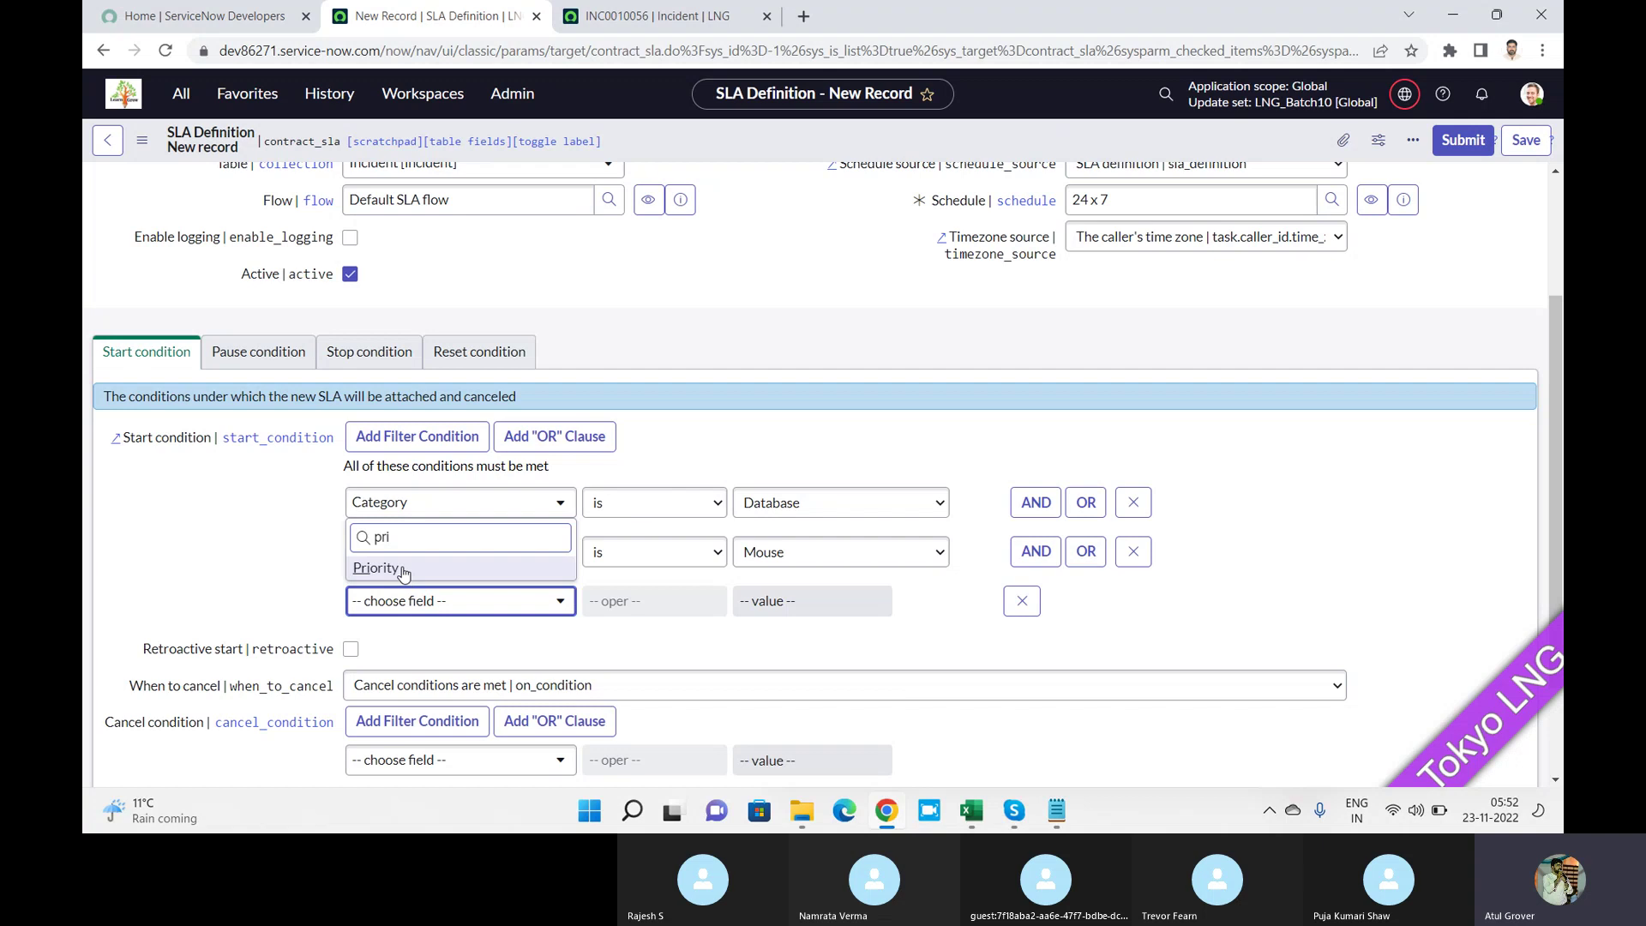
{"action": "left_click", "coordinate": [401, 569]}
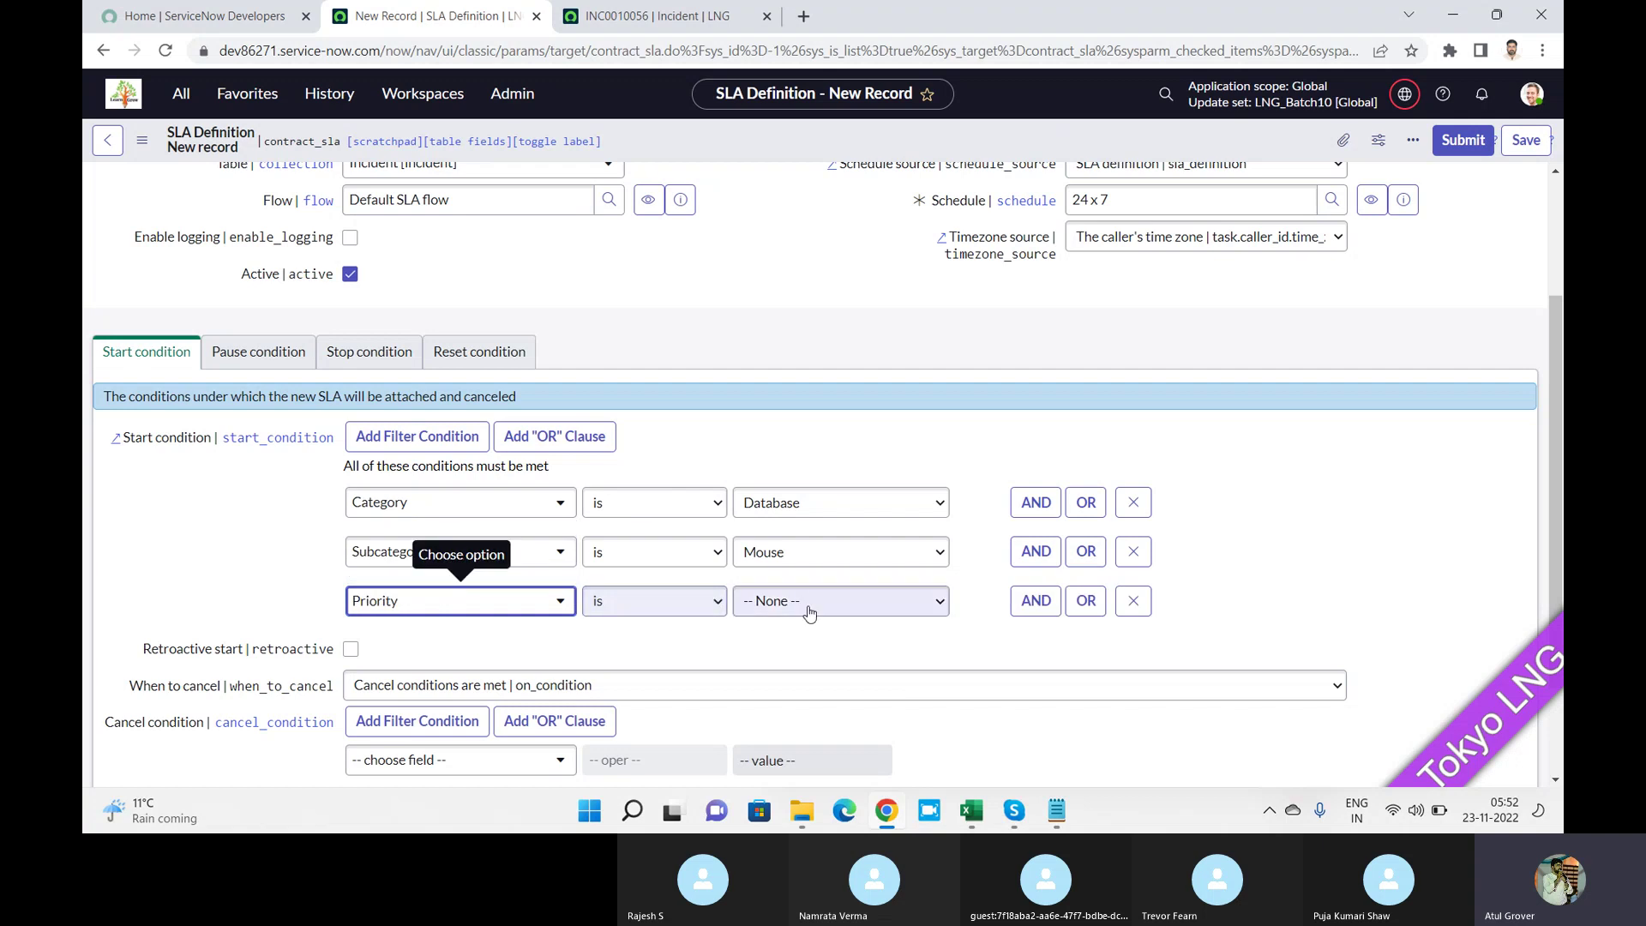
{"action": "left_click", "coordinate": [825, 609]}
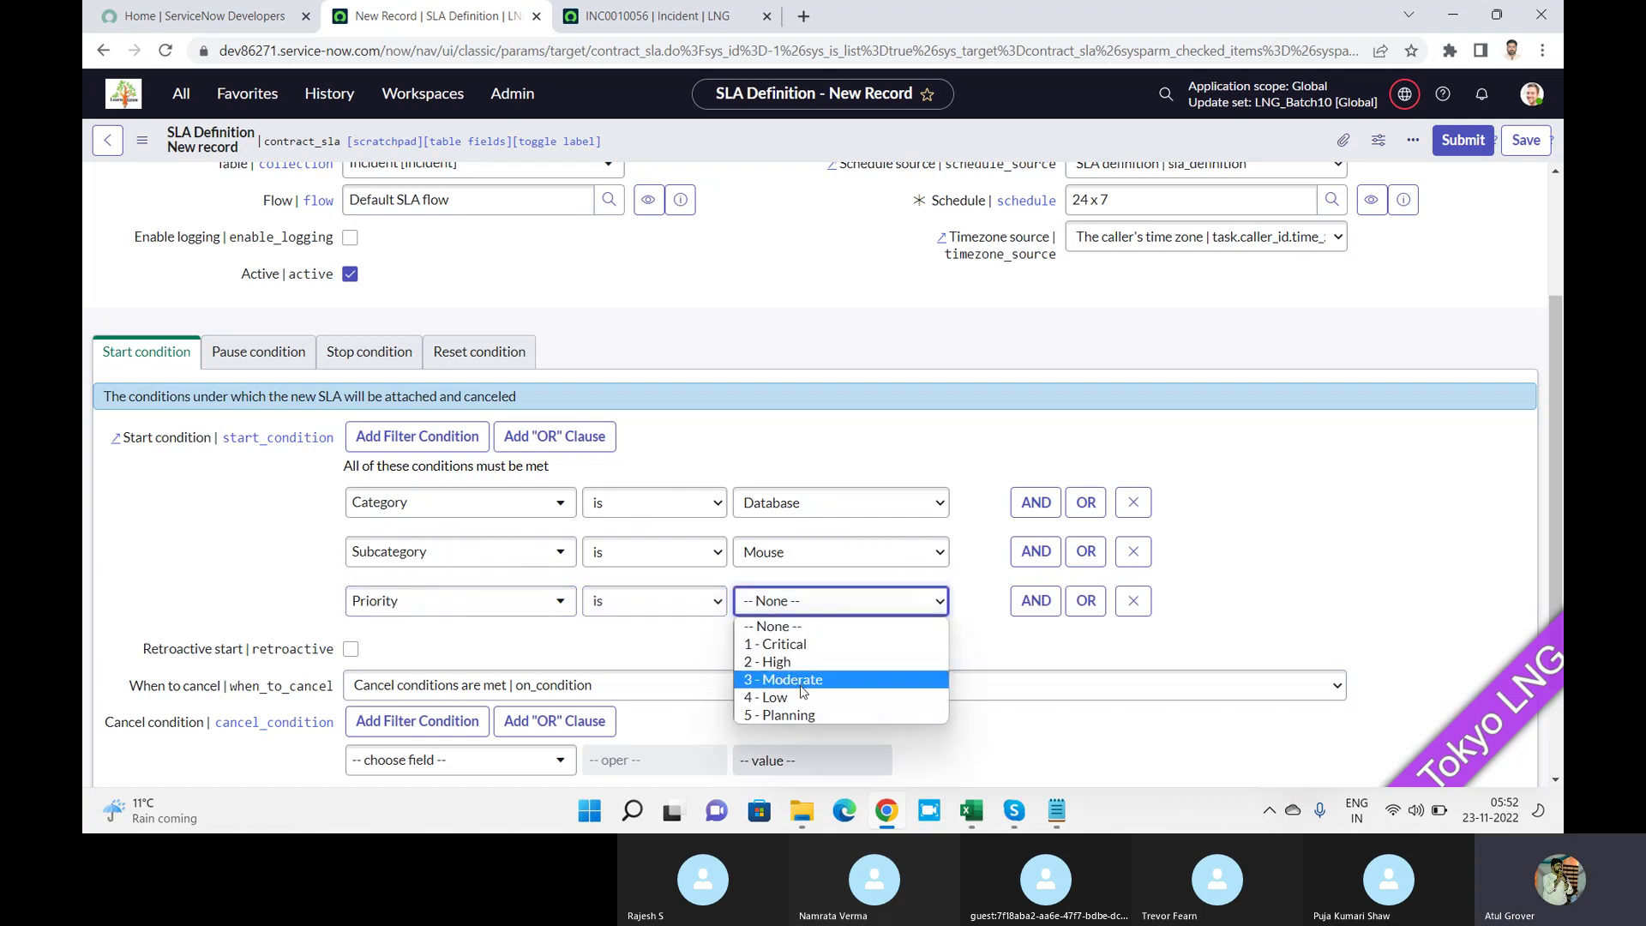
{"action": "left_click", "coordinate": [799, 693]}
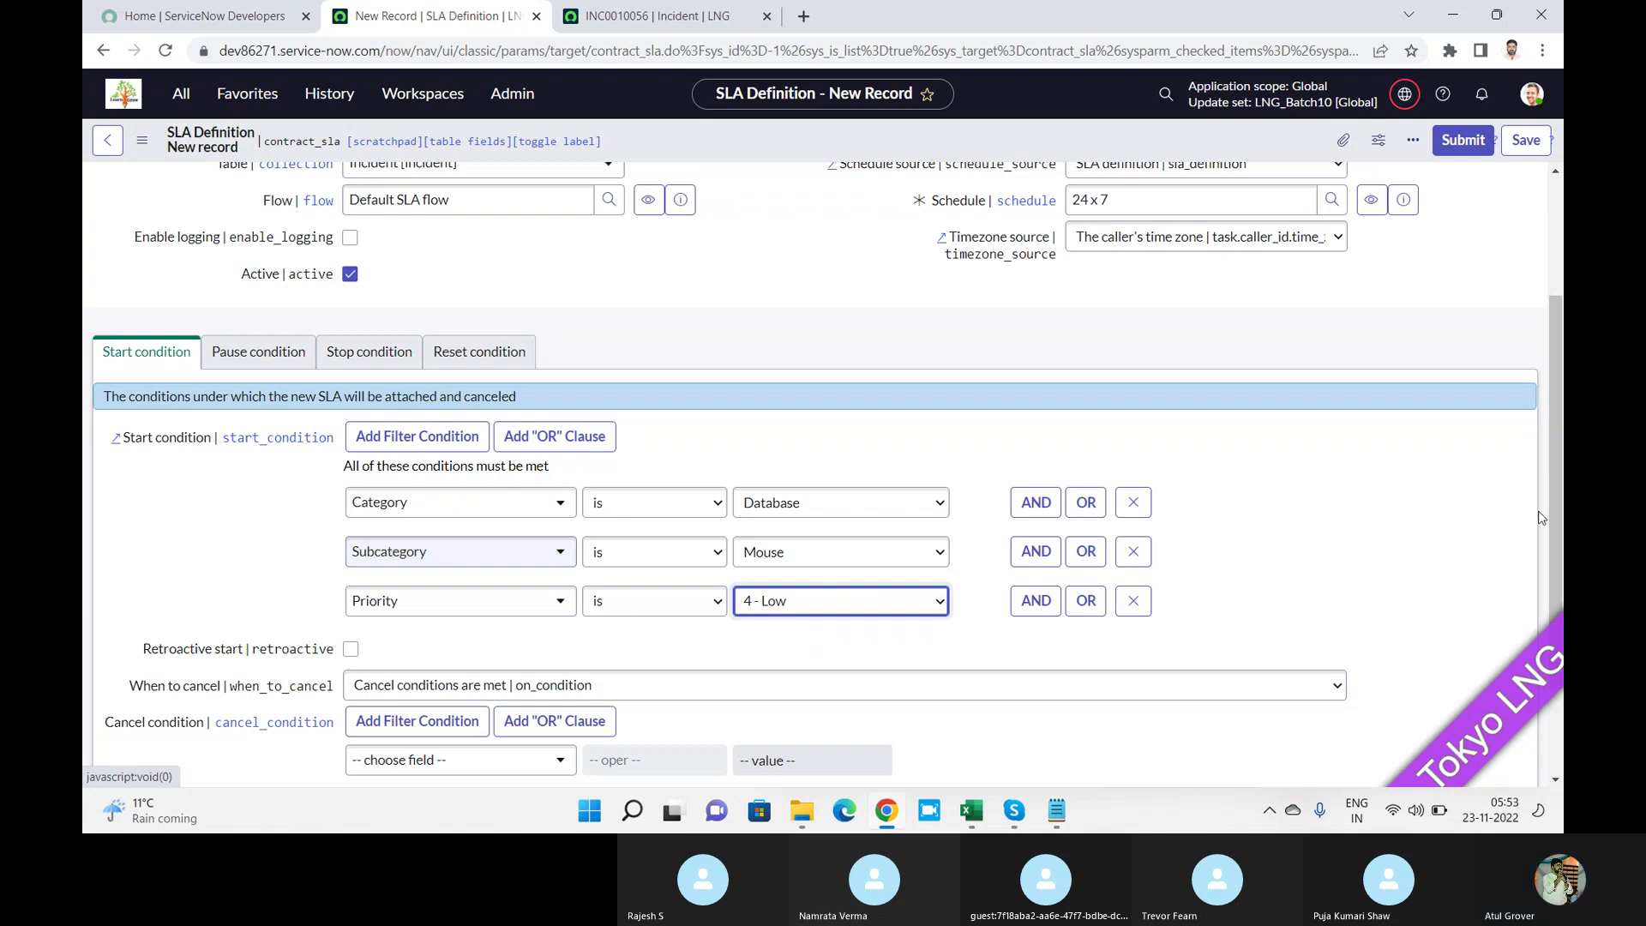
{"action": "left_click_drag", "start_coordinate": [1558, 404], "coordinate": [1555, 586]}
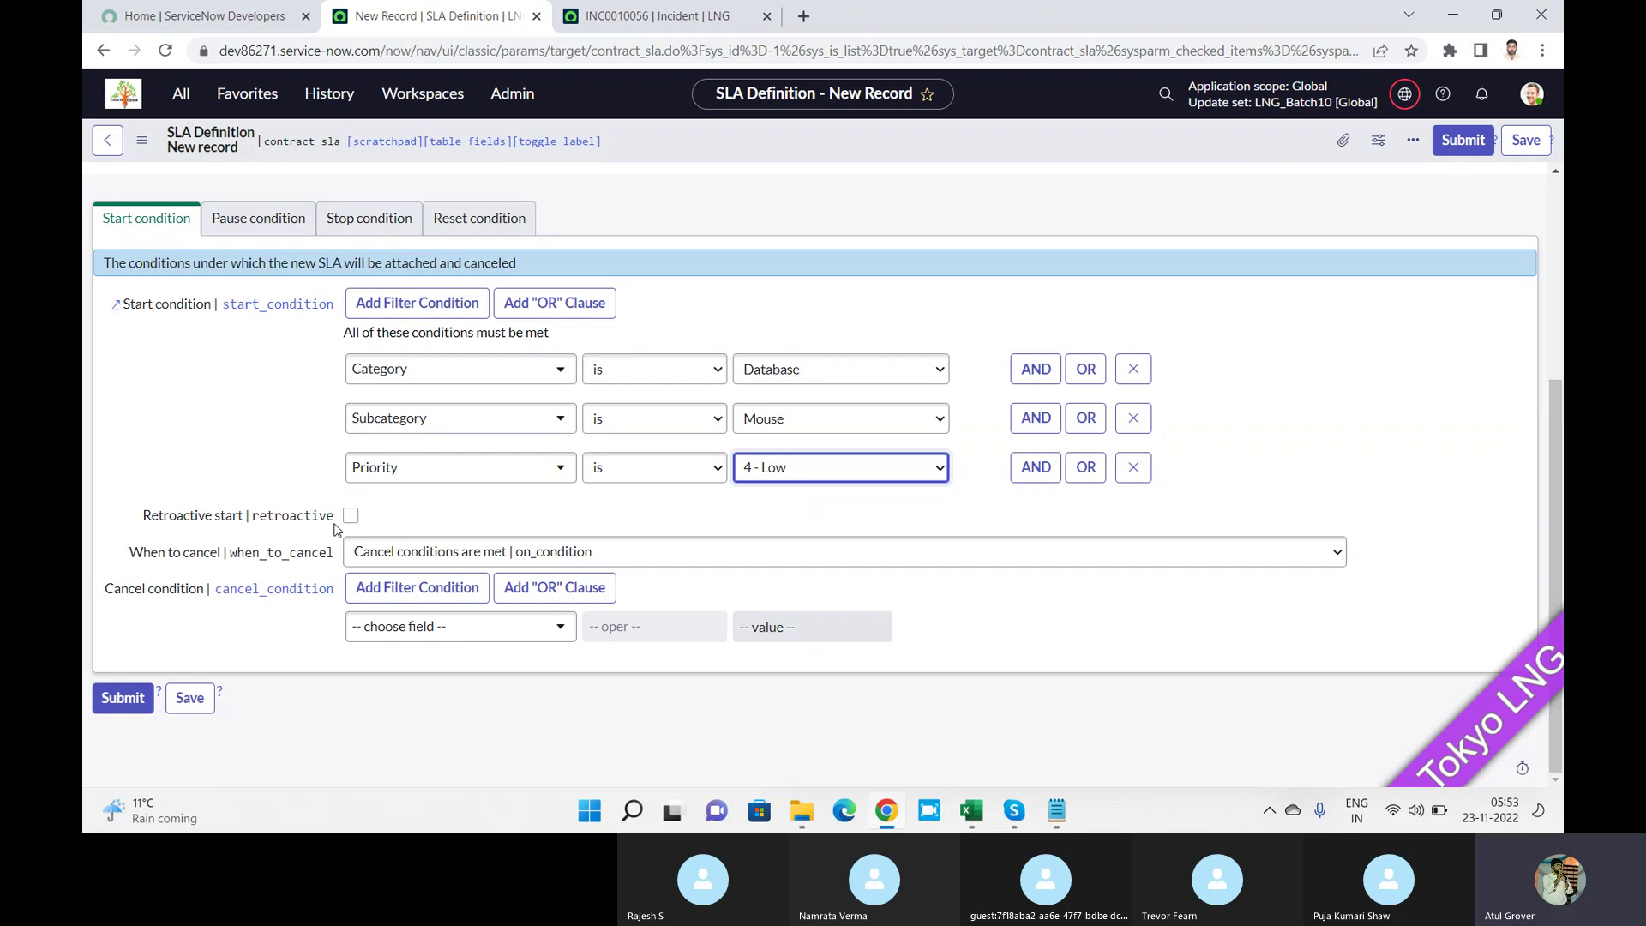
{"action": "key", "text": "alt+Tab"}
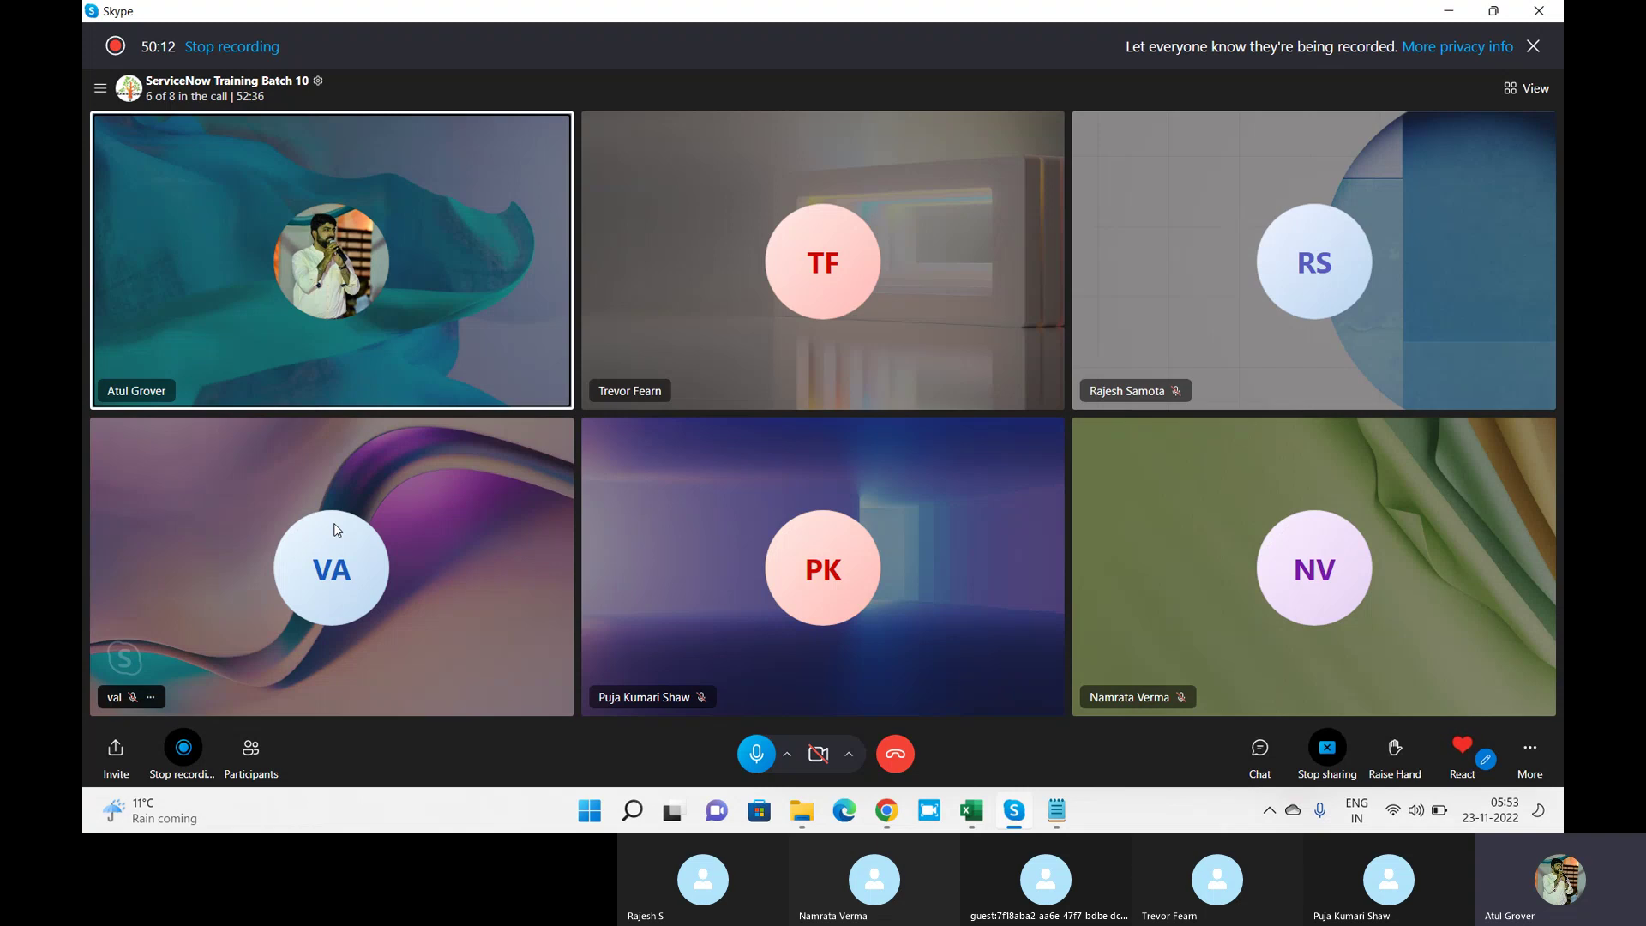
{"action": "key", "text": "alt+Tab"}
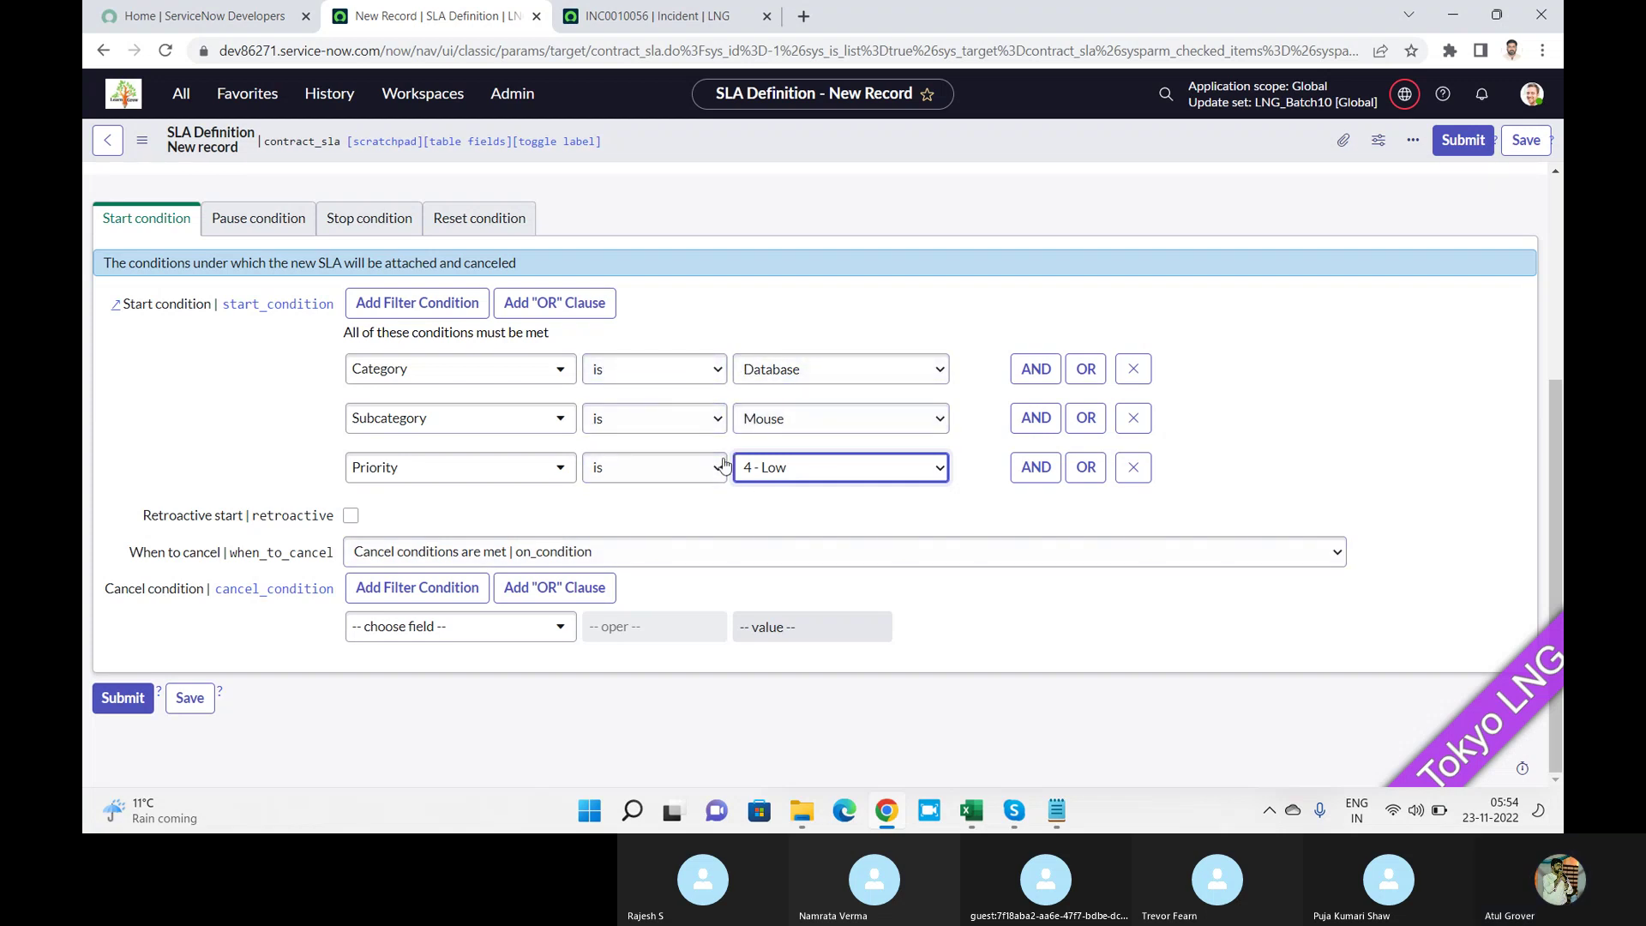
Keep 'Cancel conditions are met' and set the cancel condition to State is Canceled.
{"action": "left_click", "coordinate": [686, 553]}
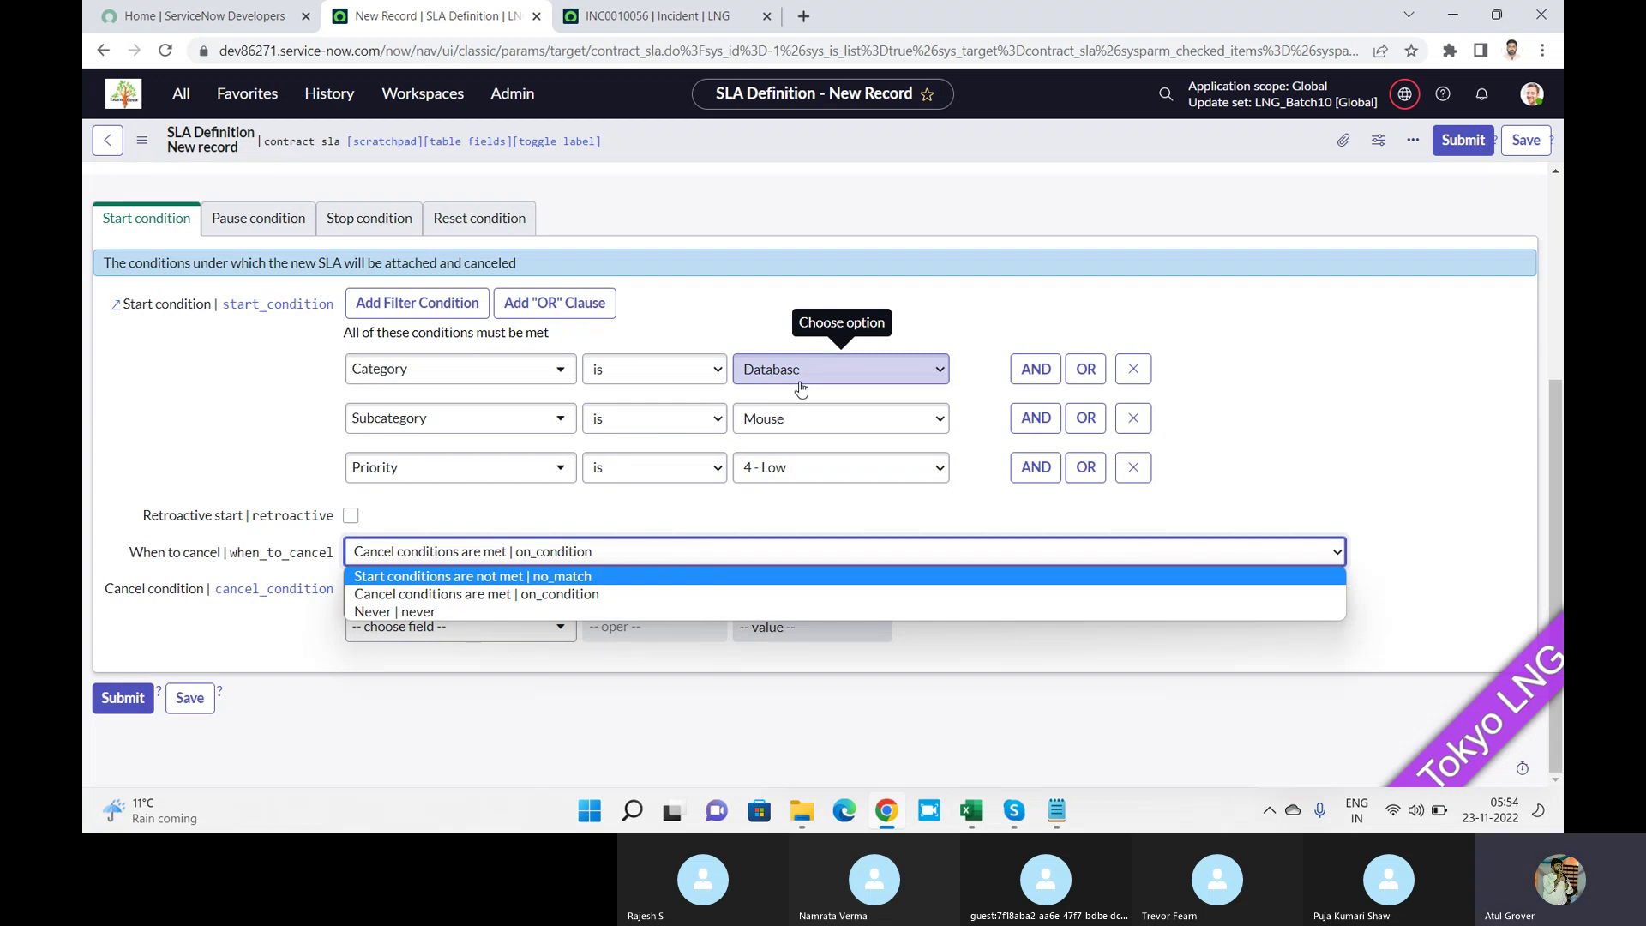
{"action": "left_click", "coordinate": [572, 597]}
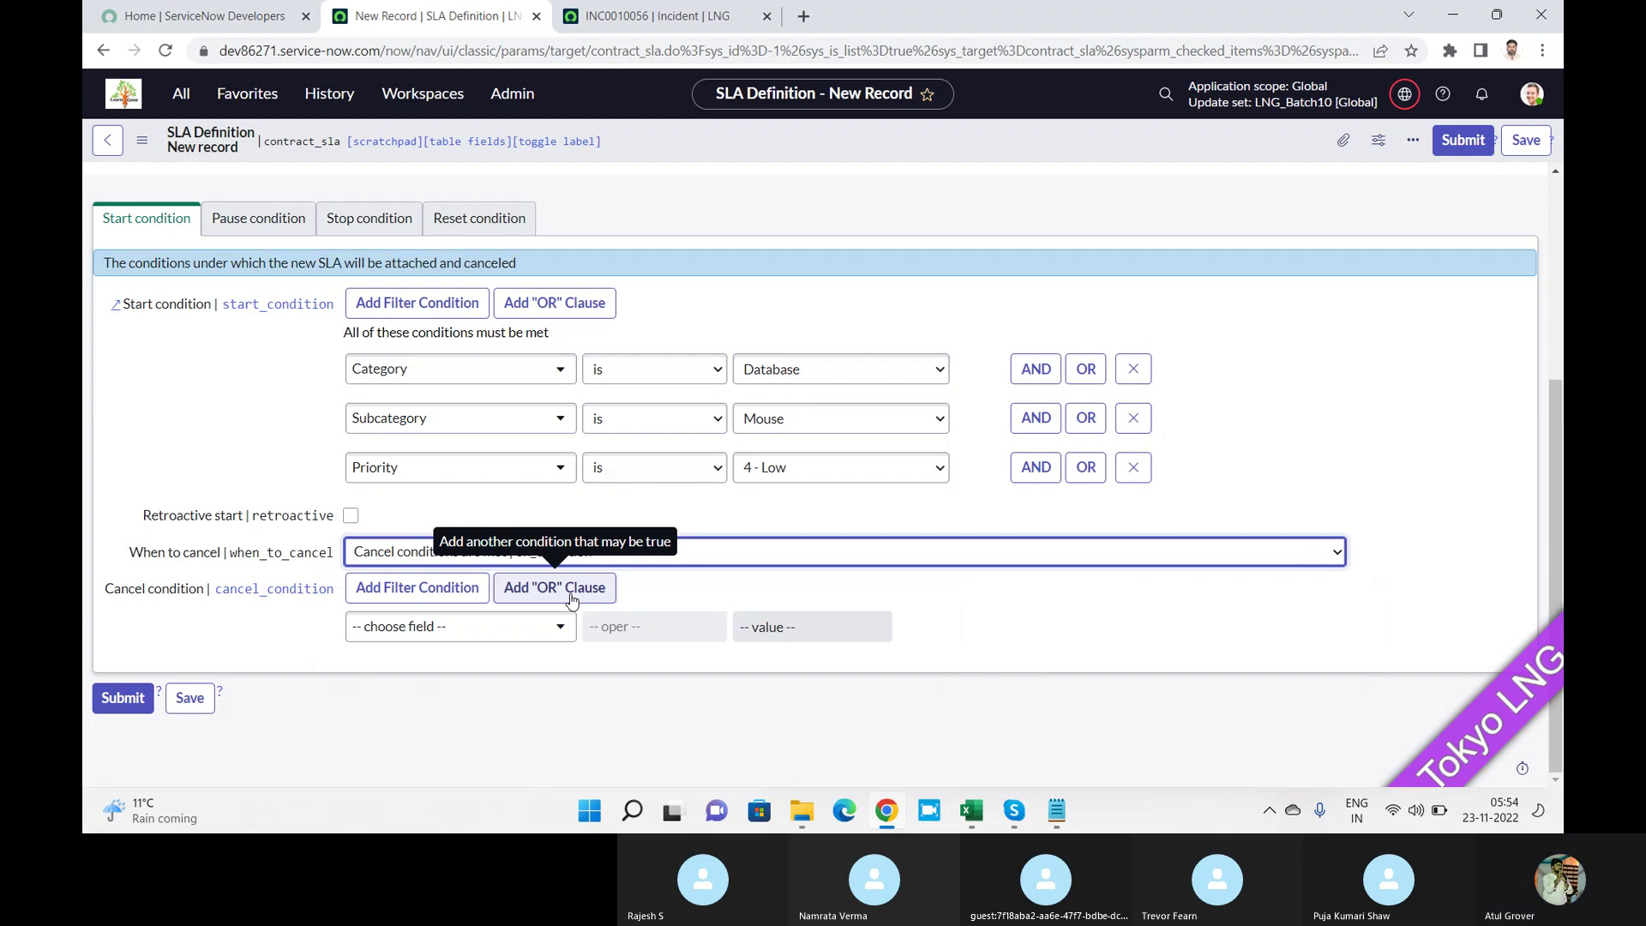
{"action": "left_click", "coordinate": [541, 634]}
{"action": "type", "text": "st"}
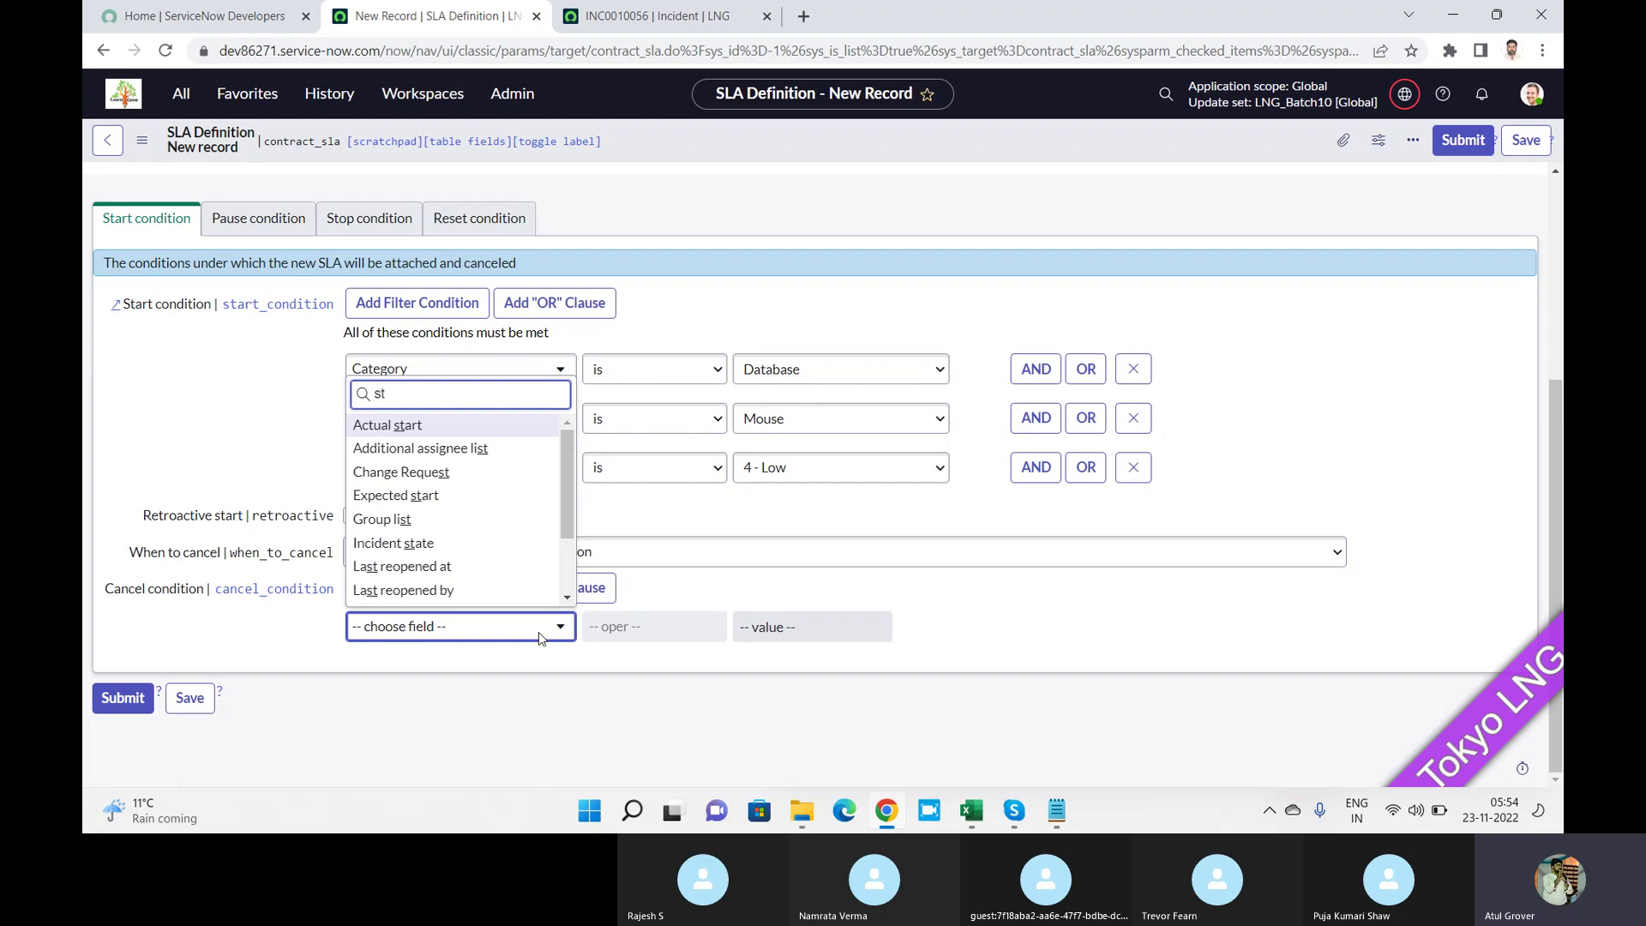
{"action": "type", "text": "a"}
{"action": "key", "text": "Down"}
{"action": "key", "text": "Down"}
{"action": "key", "text": "Down"}
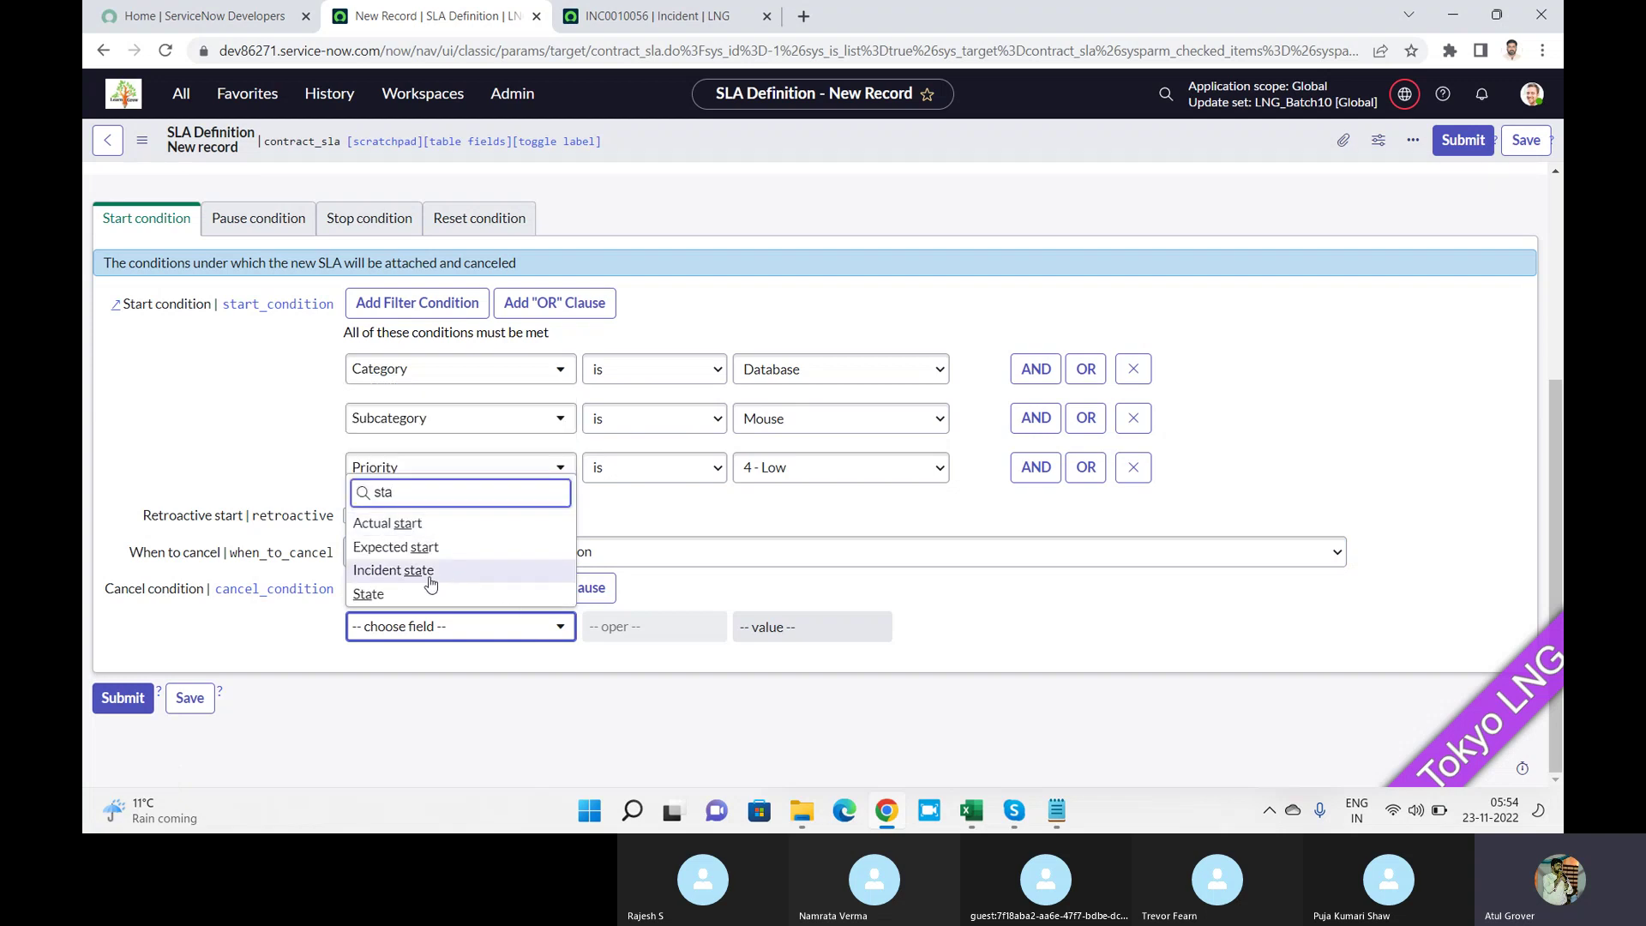
{"action": "key", "text": "Return"}
{"action": "left_click", "coordinate": [750, 634]}
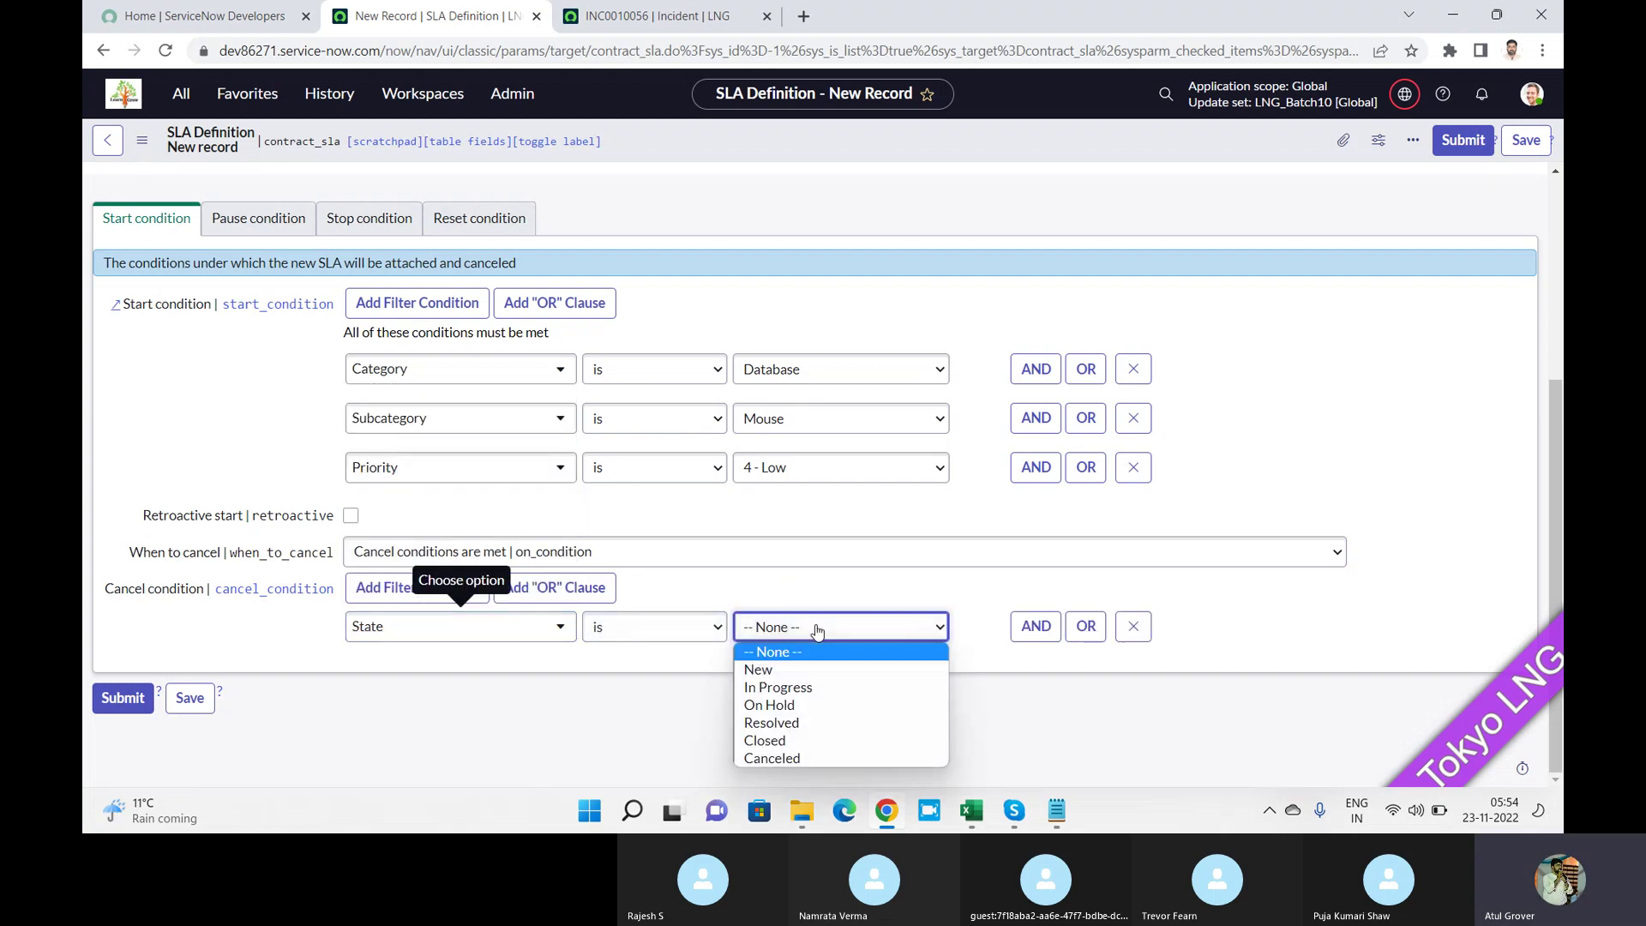
{"action": "left_click", "coordinate": [824, 754]}
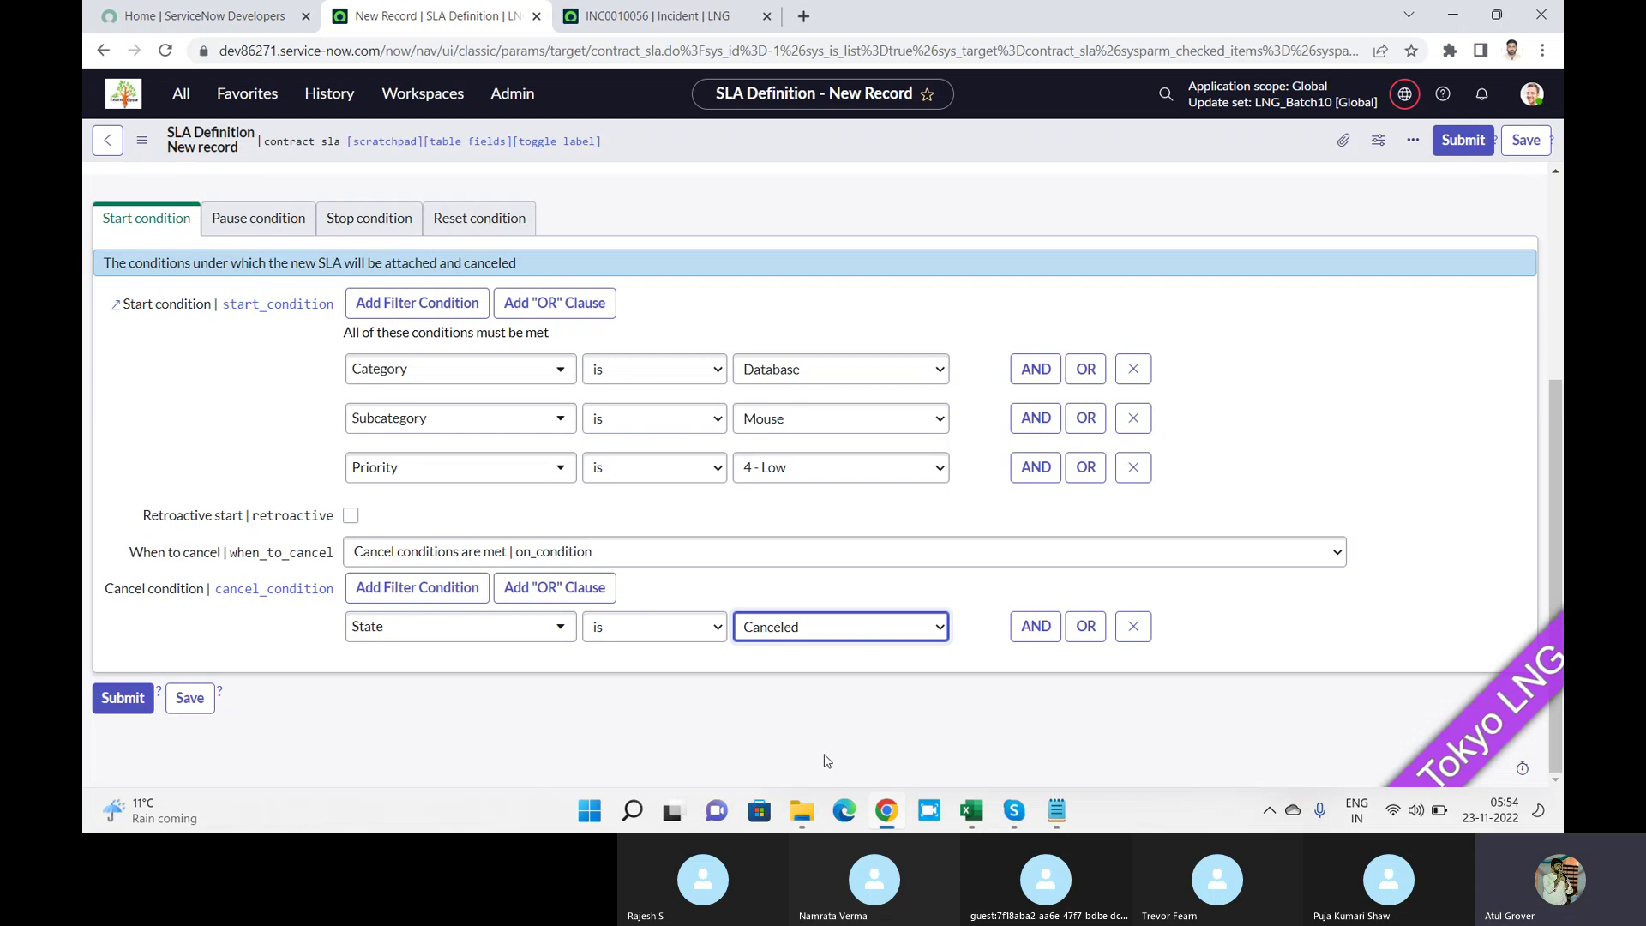
Confirm State stays as the cancel condition field and save the SLA definition.
{"action": "left_click", "coordinate": [559, 627]}
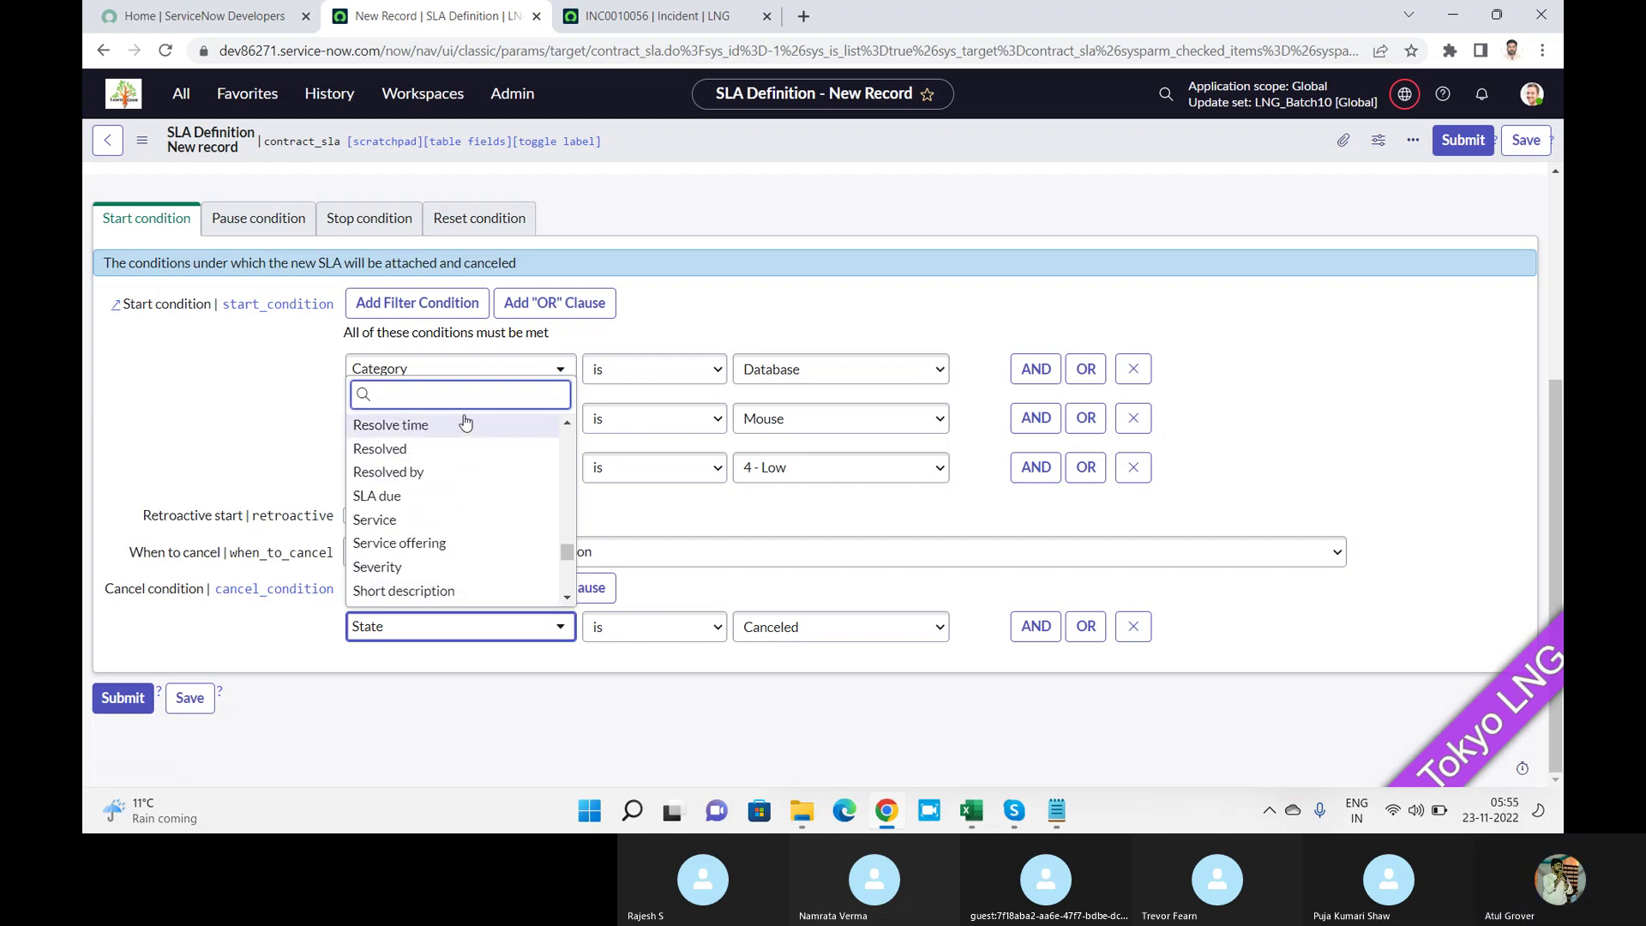
{"action": "type", "text": "sta"}
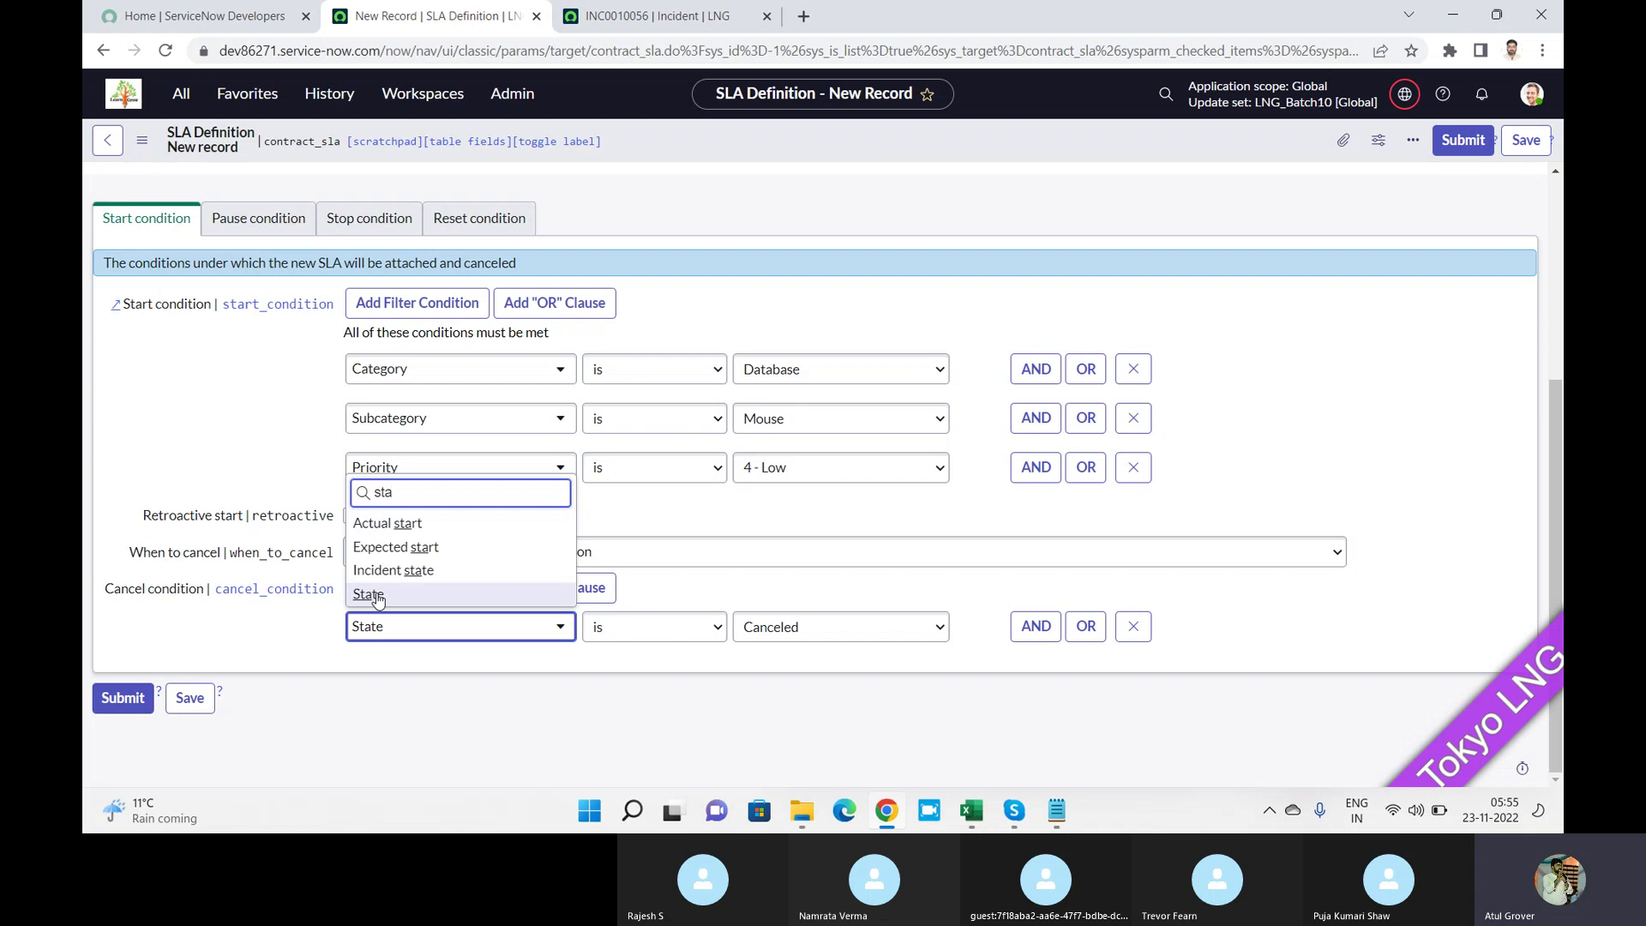
{"action": "left_click", "coordinate": [657, 513]}
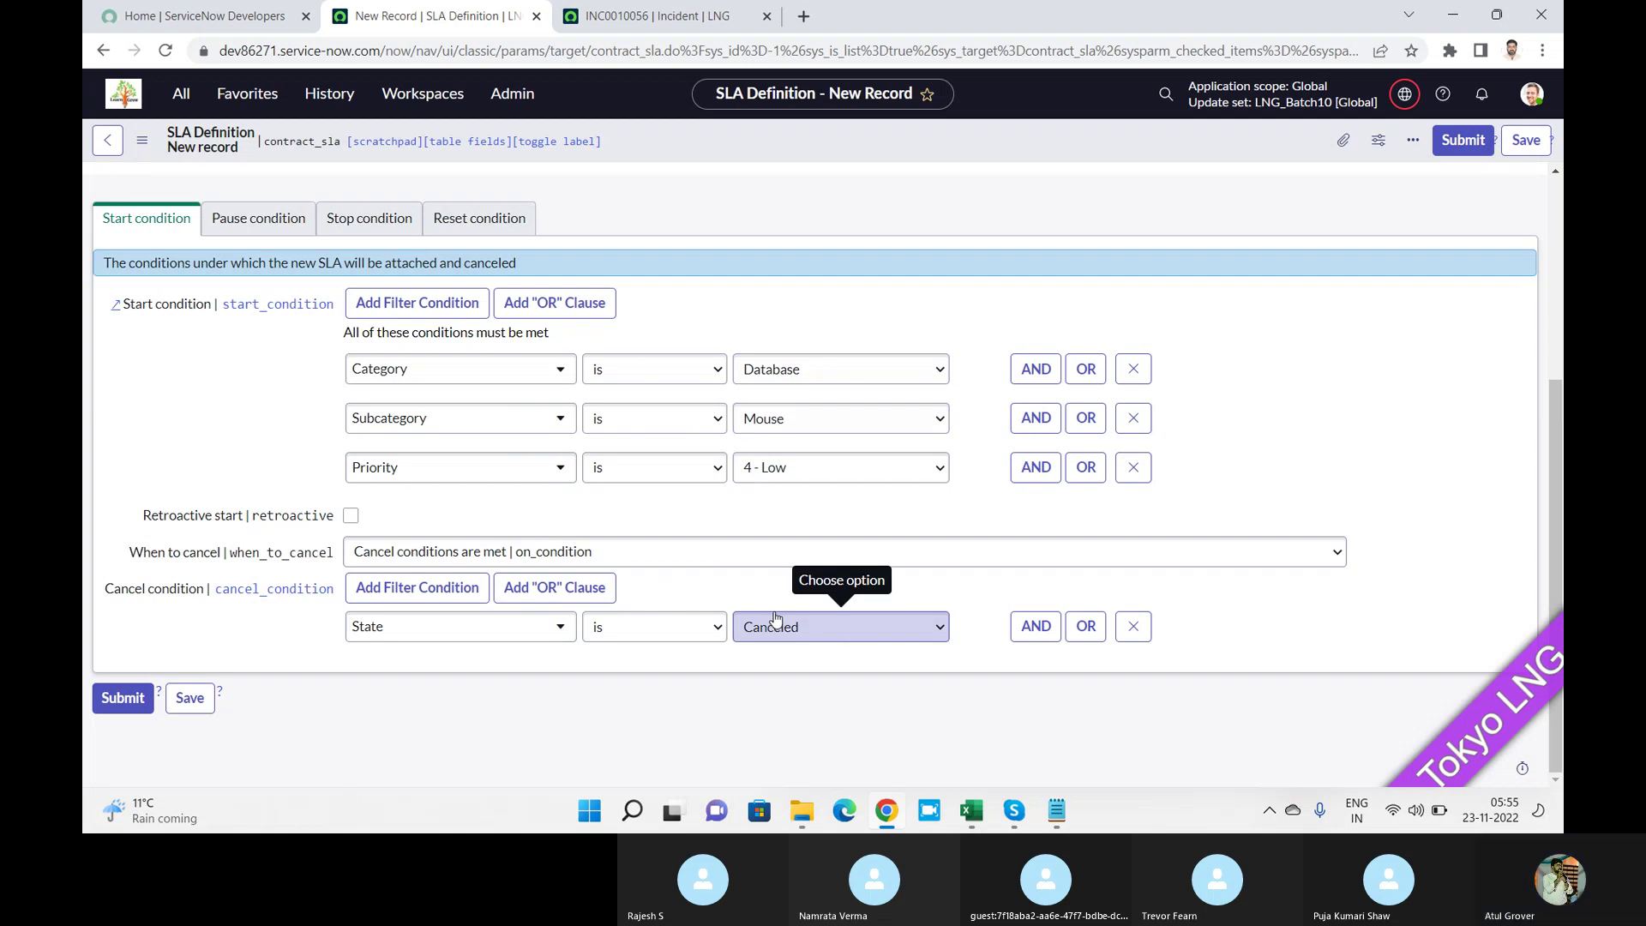
{"action": "left_click", "coordinate": [1524, 148]}
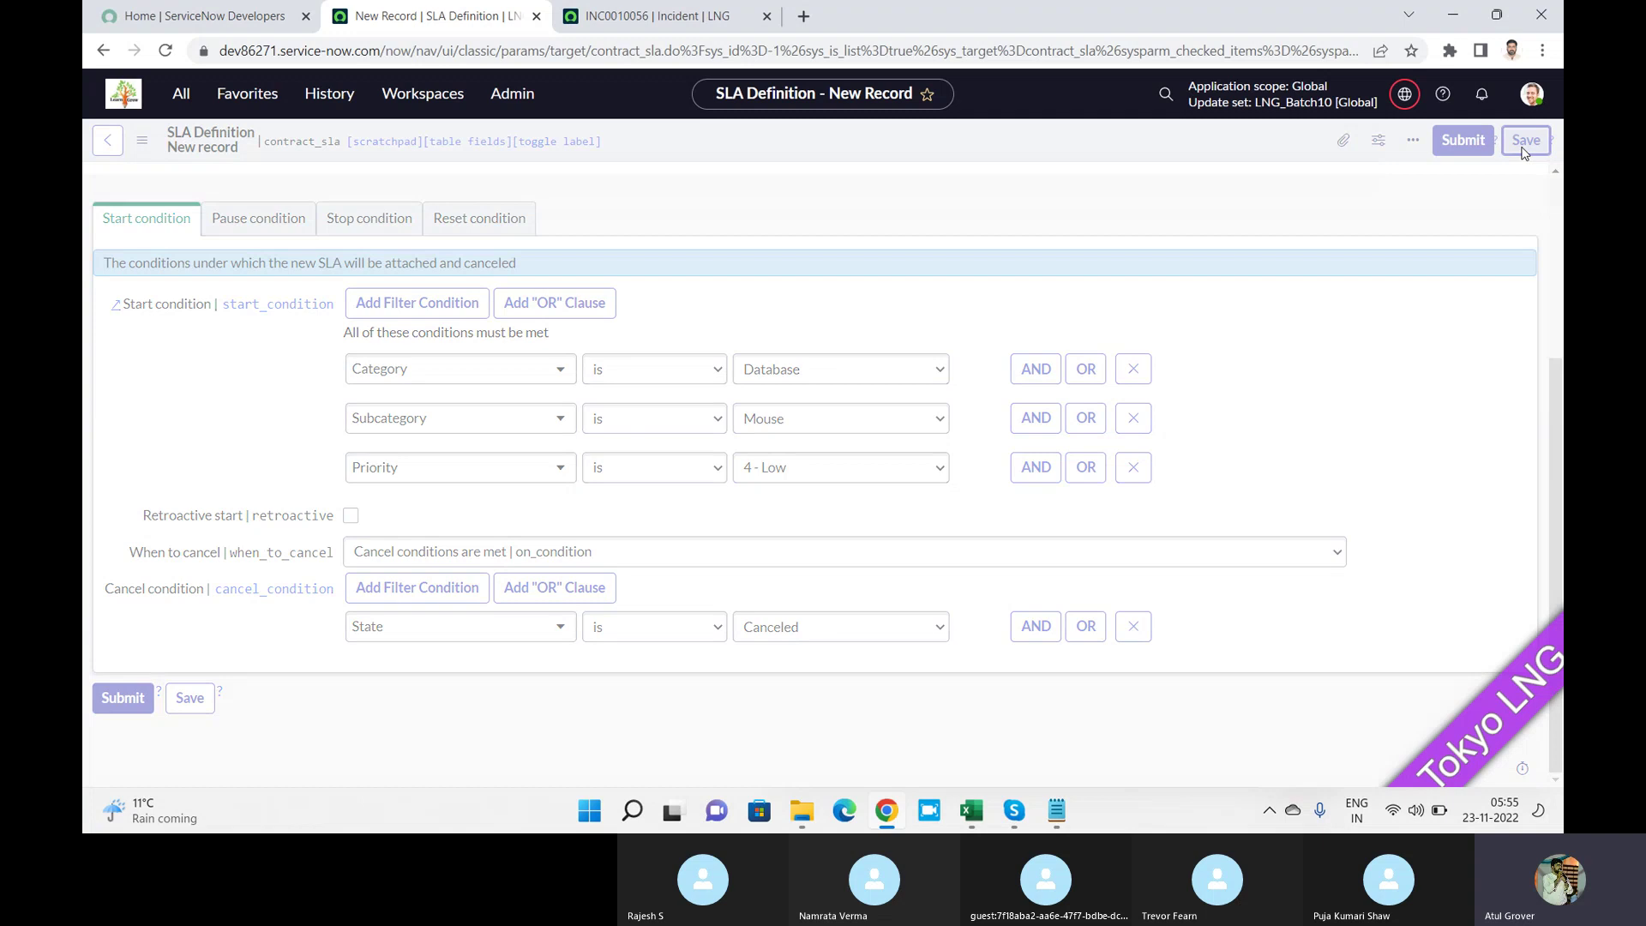
Open a new incident form by entering the instance's /in address.
{"action": "left_click", "coordinate": [711, 9]}
{"action": "left_click", "coordinate": [635, 53]}
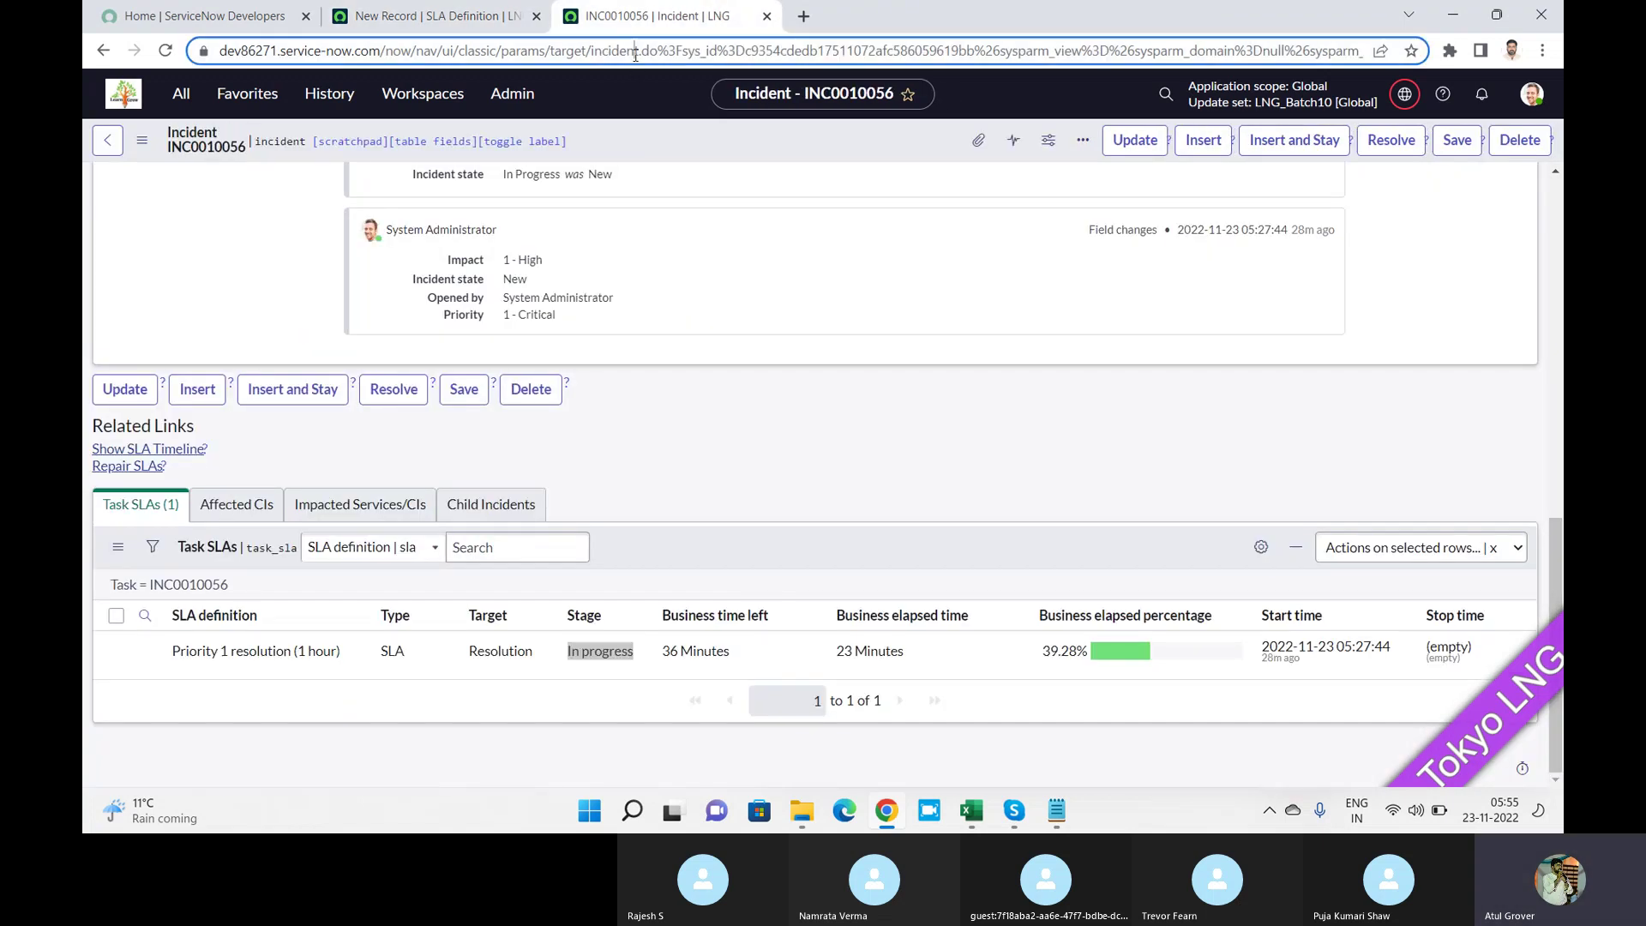
{"action": "type", "text": "dev"}
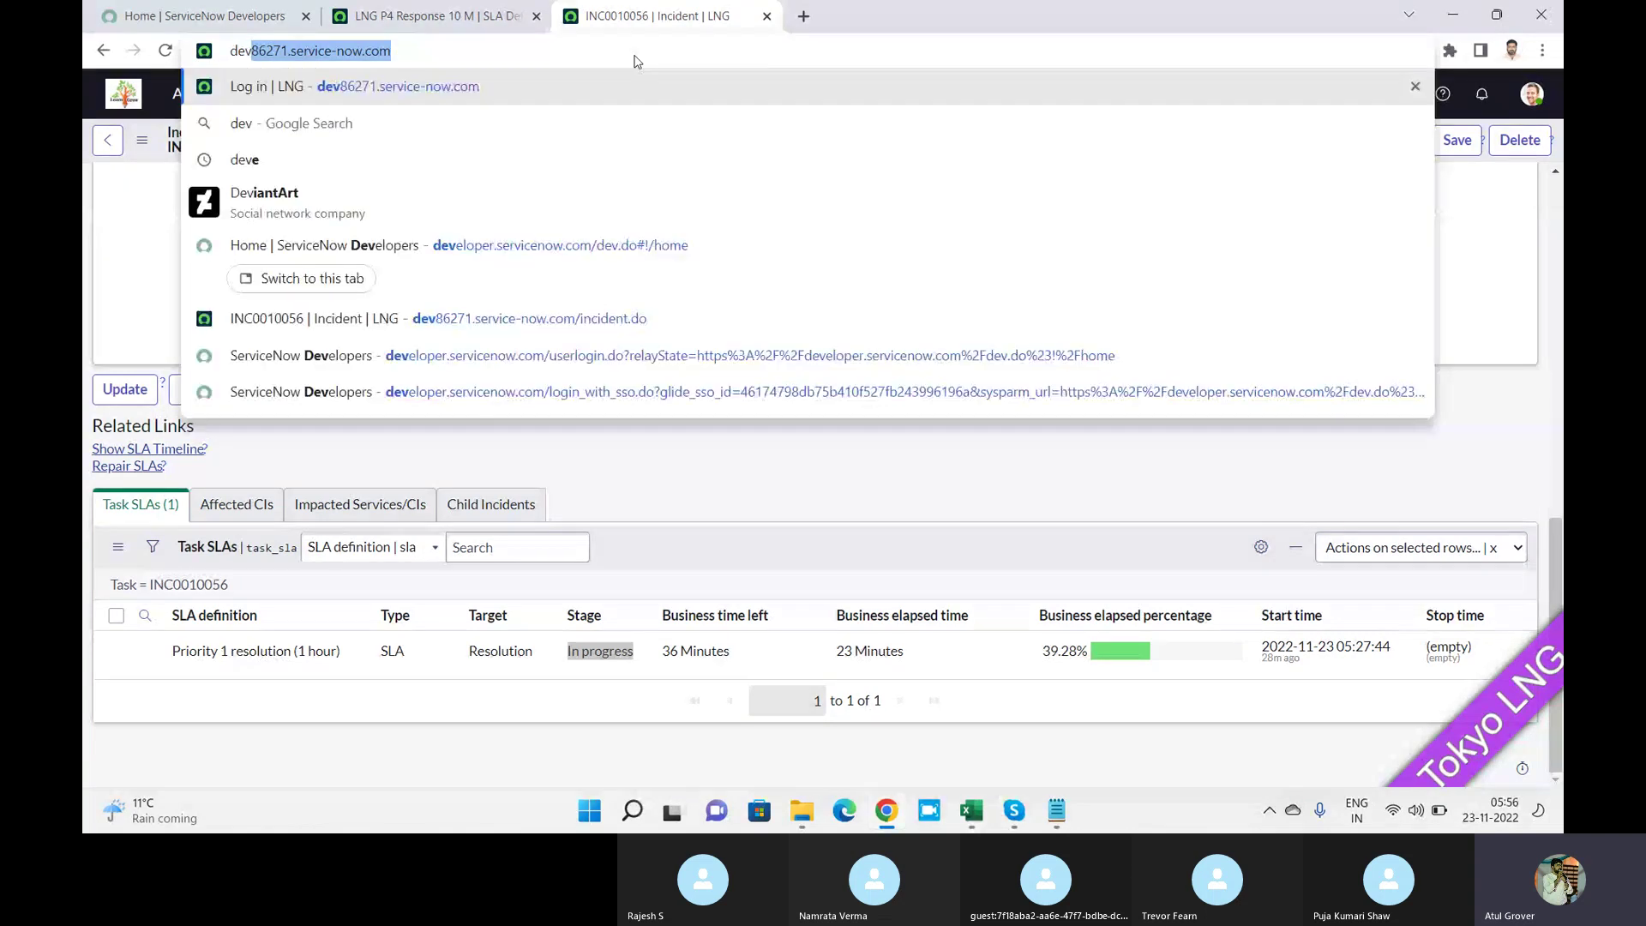
{"action": "key", "text": "Right"}
{"action": "type", "text": "/in"}
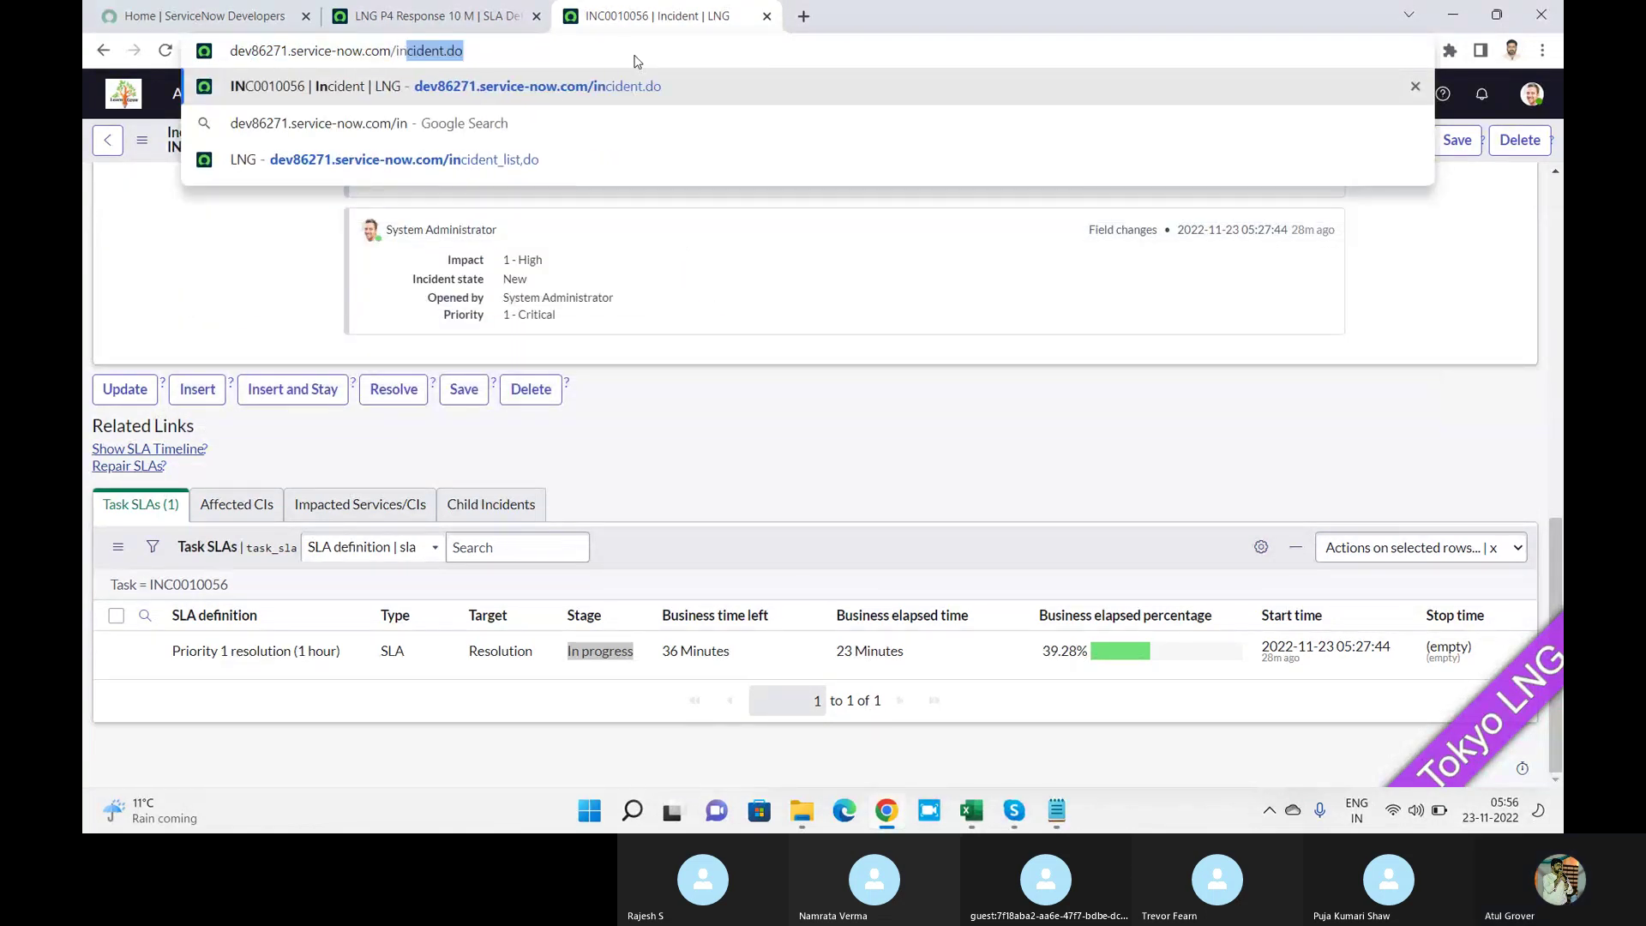
{"action": "key", "text": "Return"}
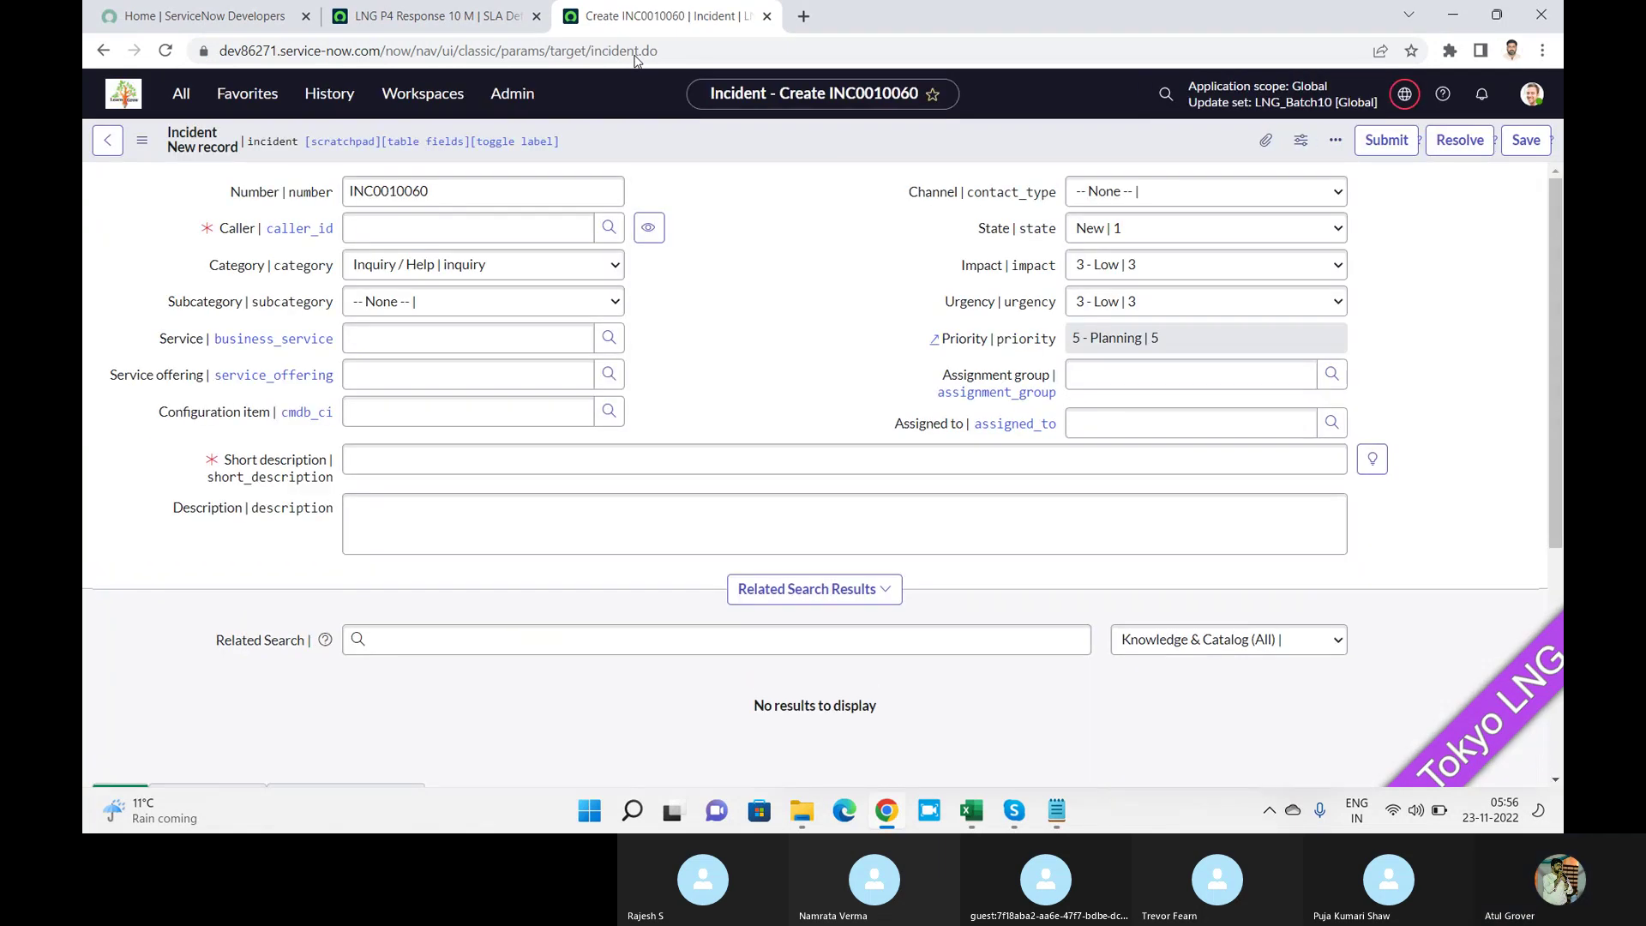
Set the caller to System Administrator and try categories, ending on Hardware with subcategory Mouse.
{"action": "left_click", "coordinate": [476, 227]}
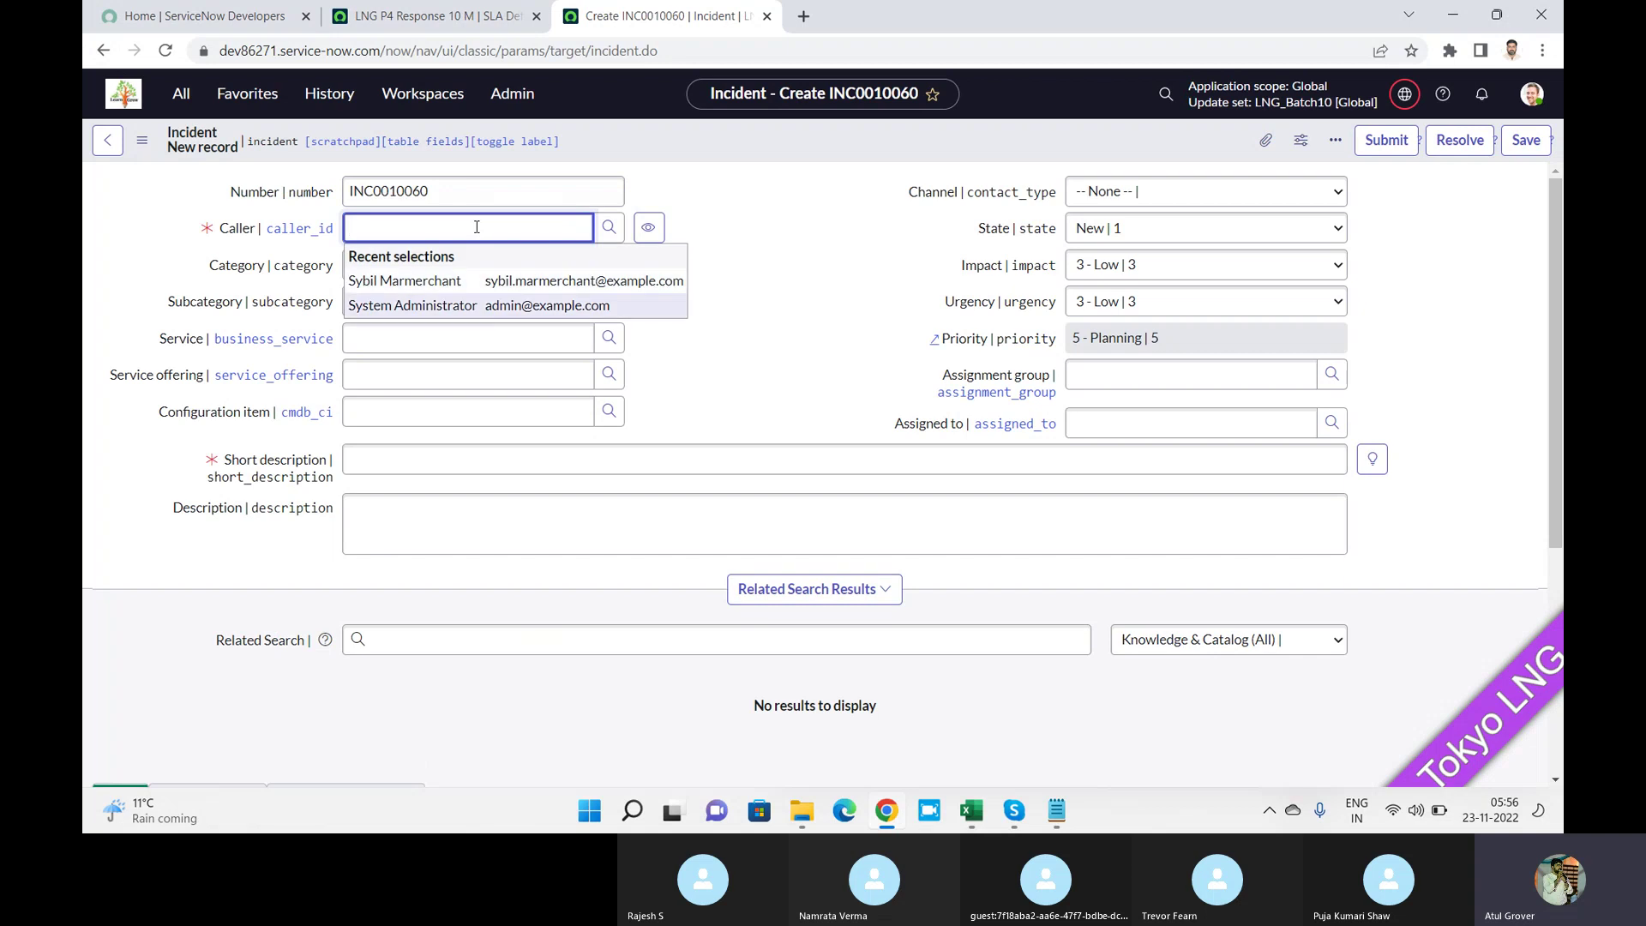
{"action": "left_click", "coordinate": [527, 305]}
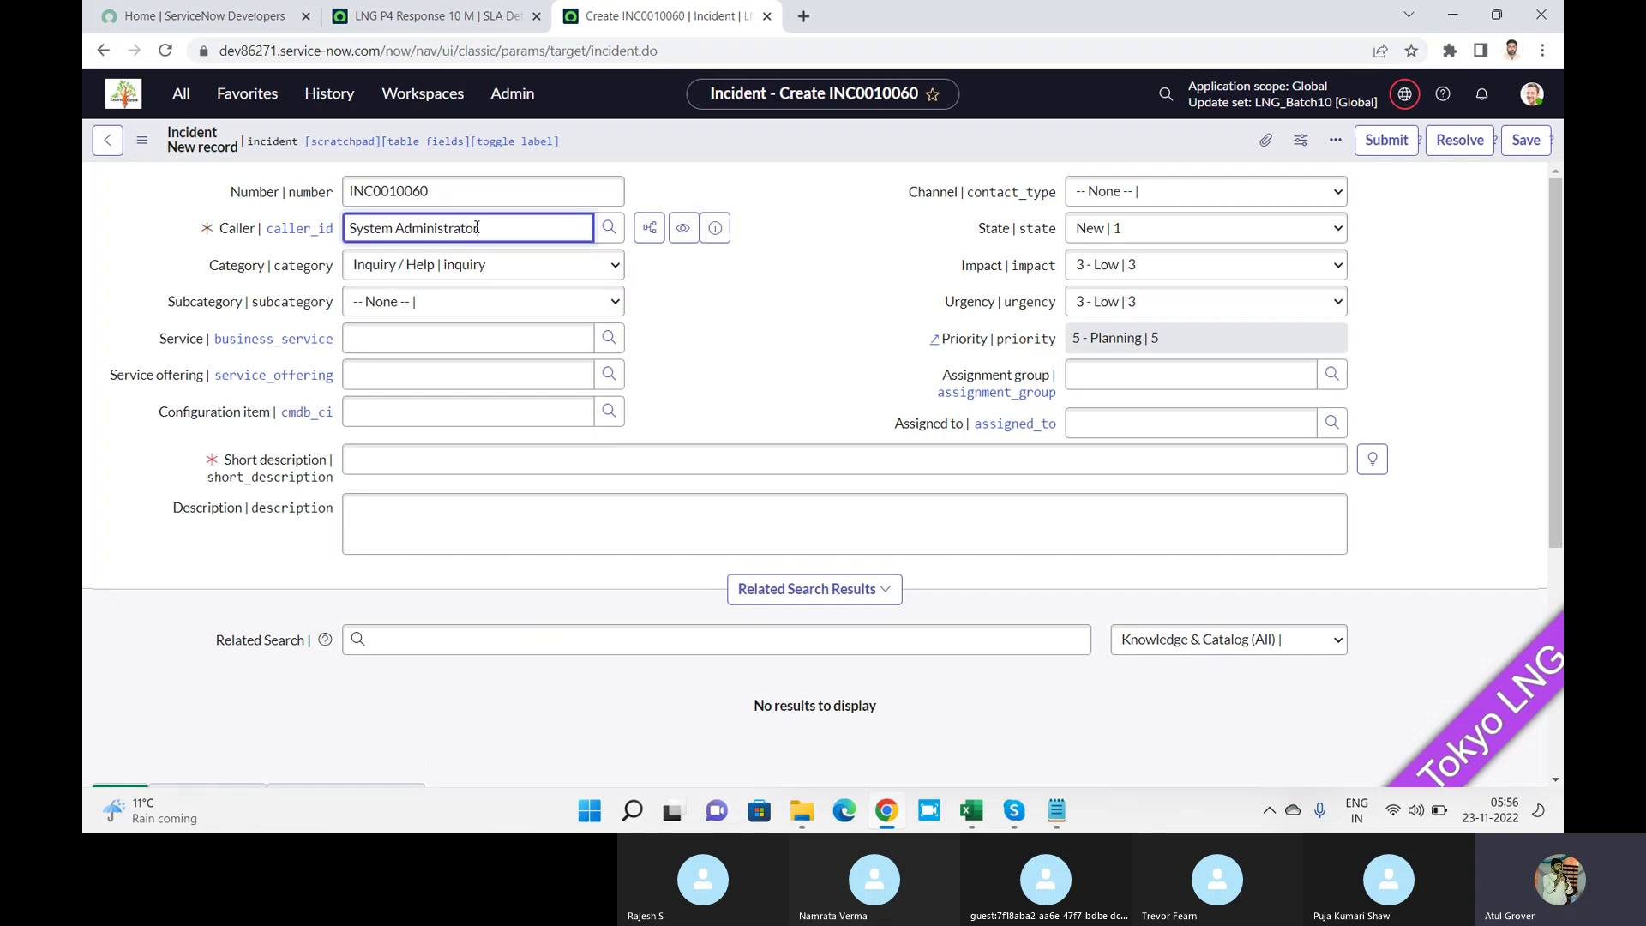
{"action": "left_click", "coordinate": [528, 276]}
{"action": "left_click", "coordinate": [430, 374]}
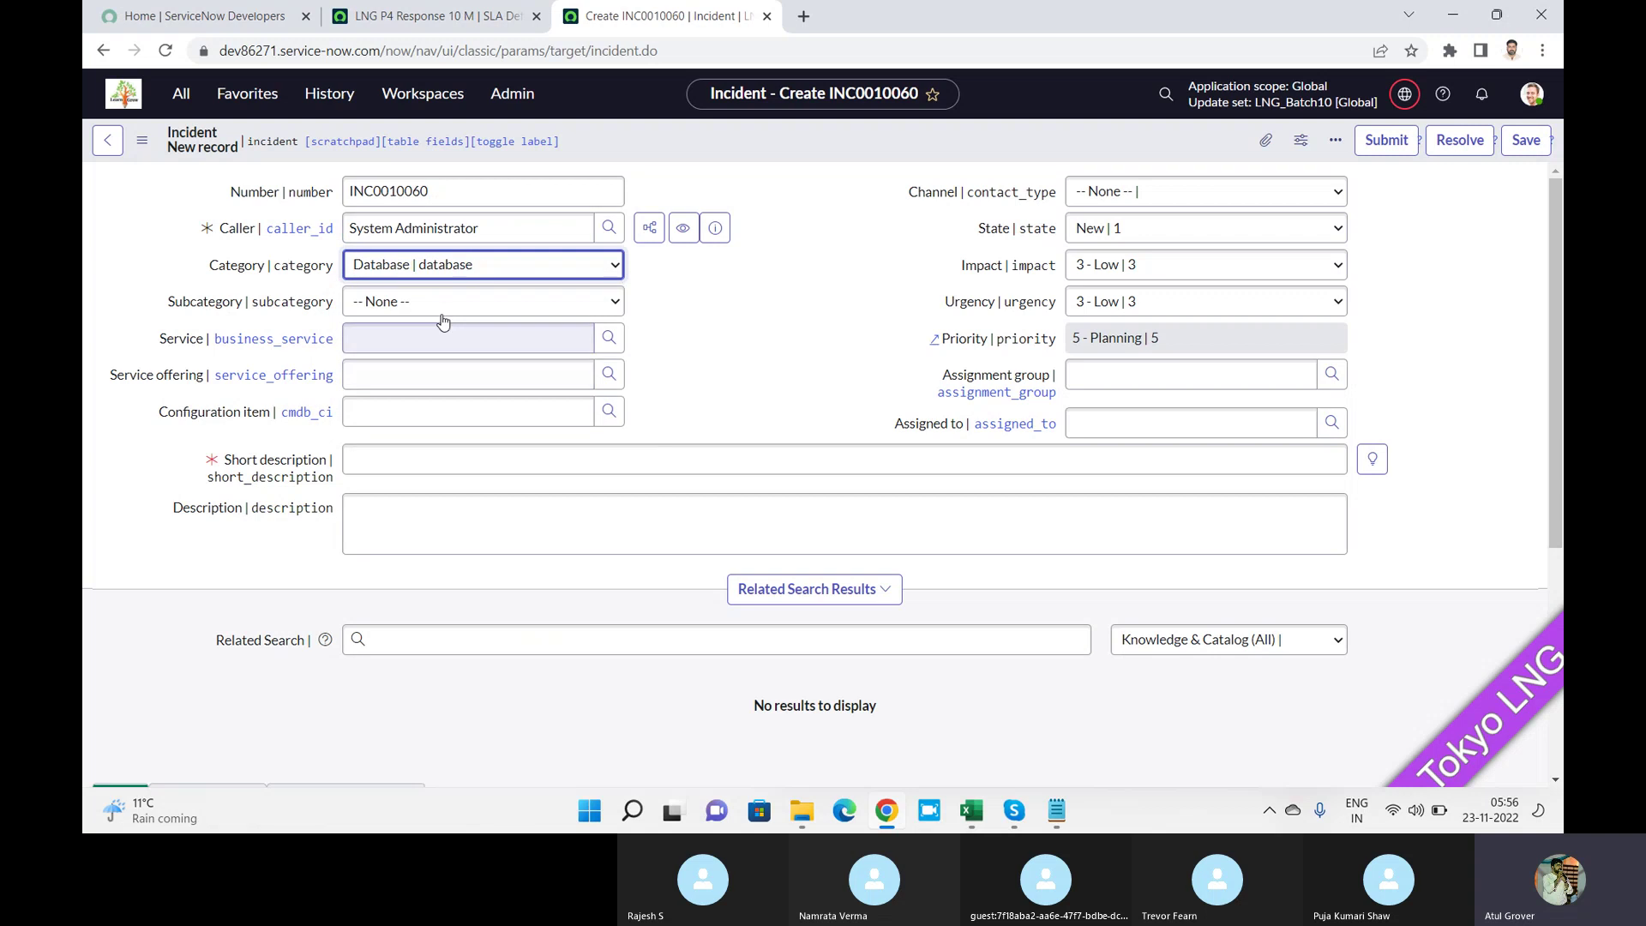
{"action": "left_click", "coordinate": [441, 315]}
{"action": "left_click", "coordinate": [460, 271]}
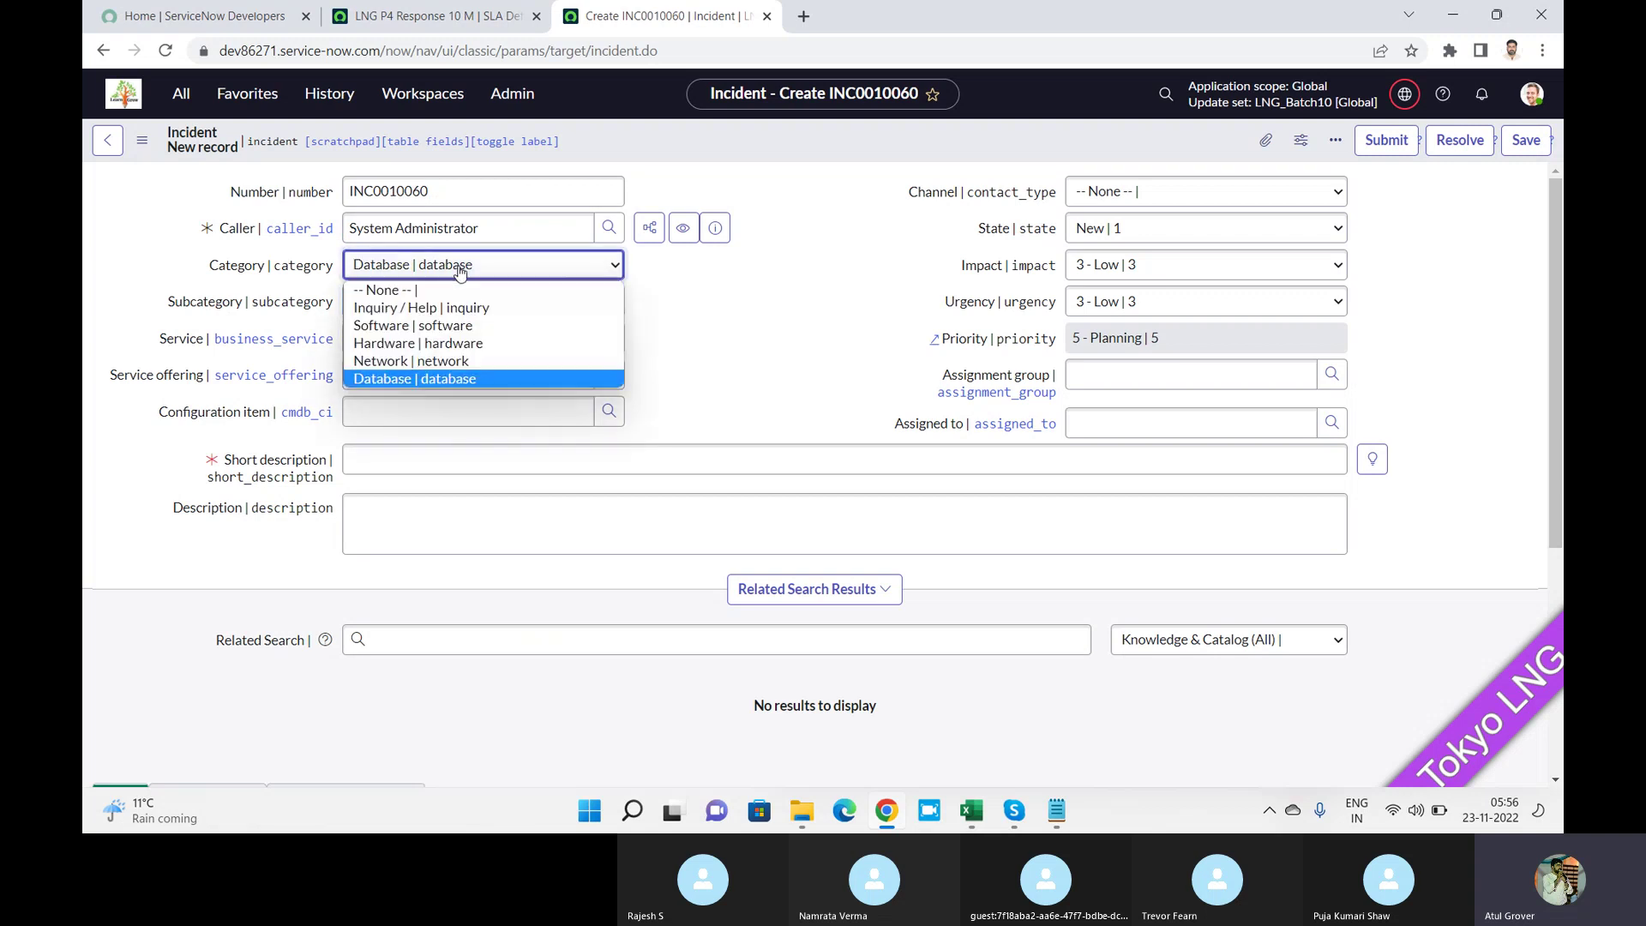
{"action": "left_click", "coordinate": [430, 345]}
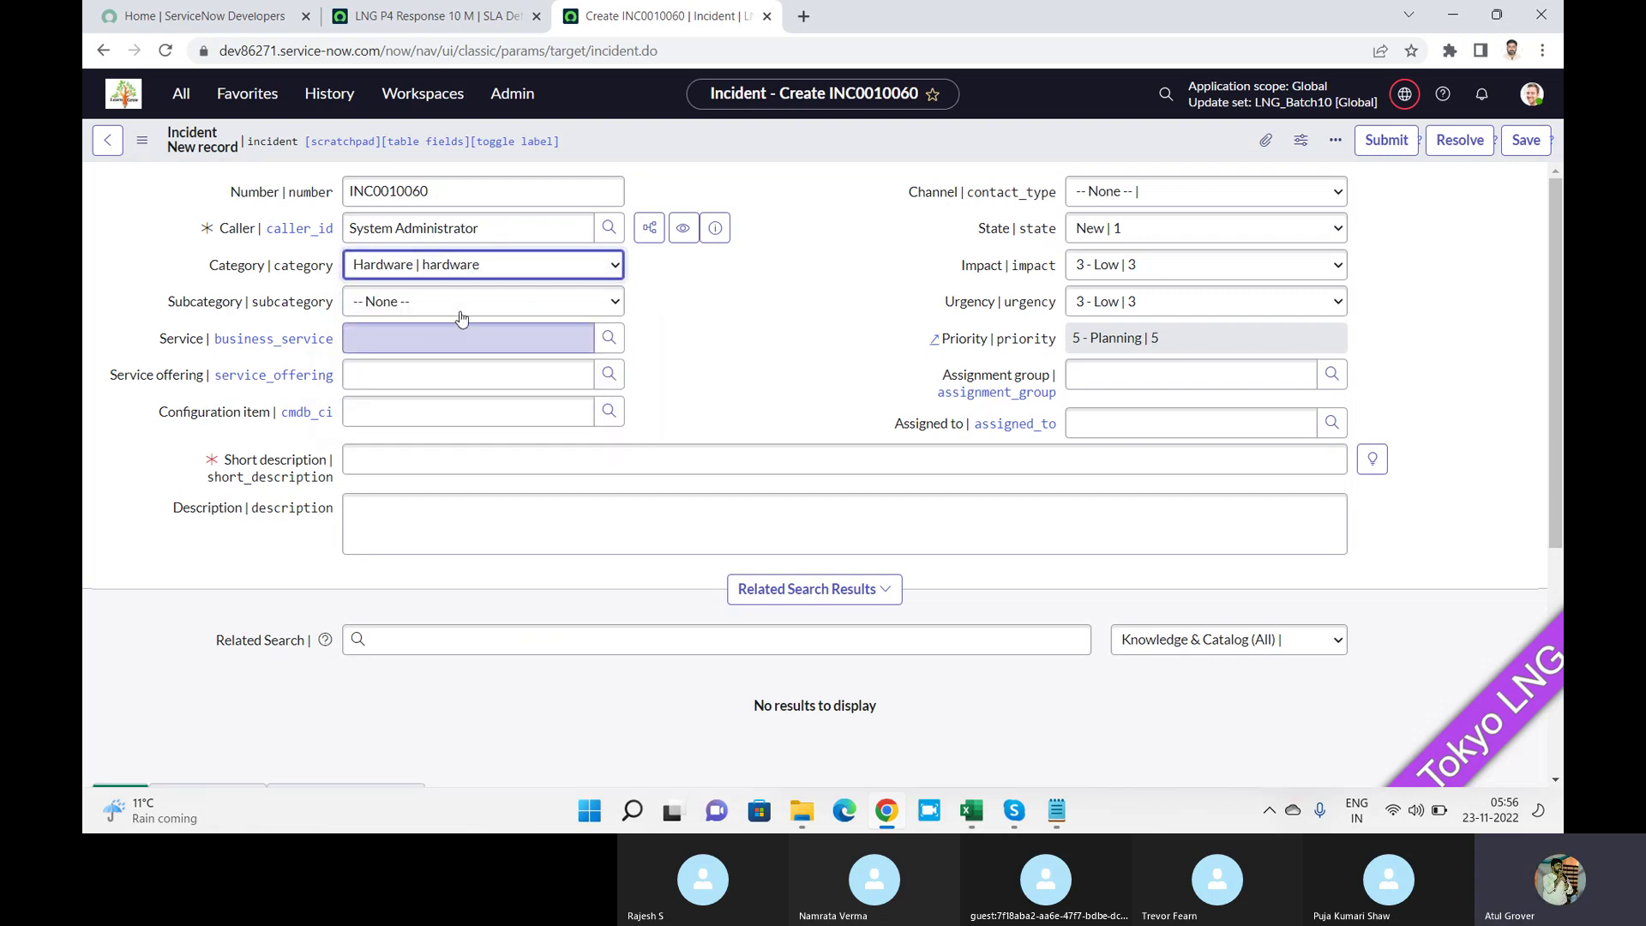
{"action": "left_click", "coordinate": [461, 310]}
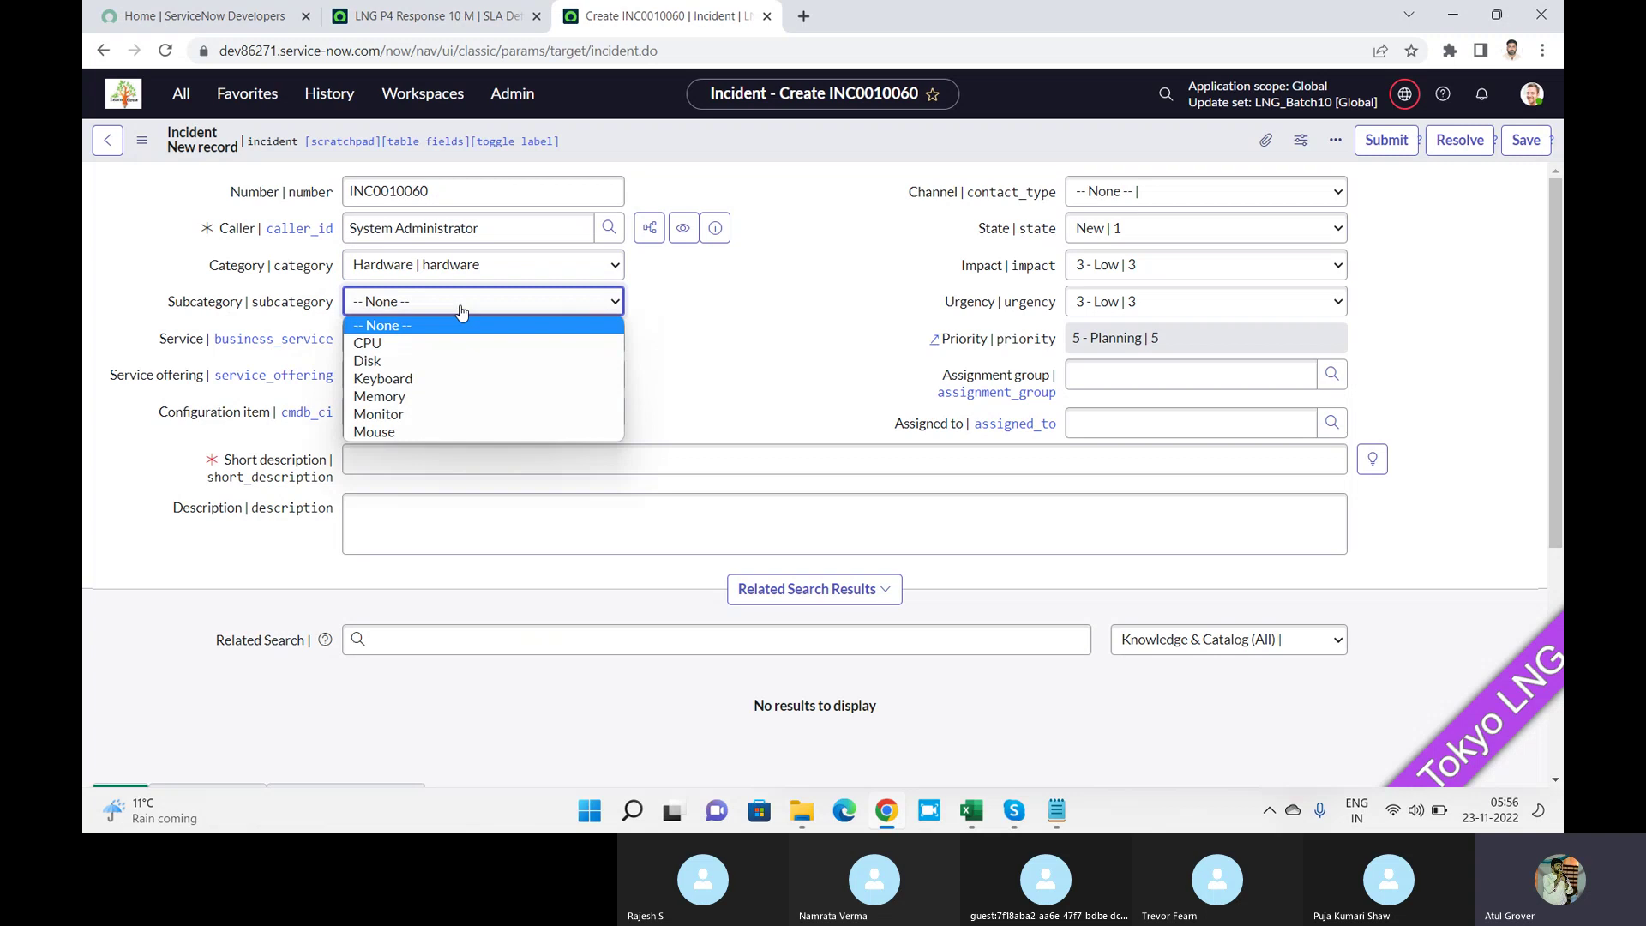
{"action": "left_click", "coordinate": [420, 431]}
After glancing at the SLA definition, change the incident category to Database and review its subcategories.
{"action": "left_click", "coordinate": [436, 26]}
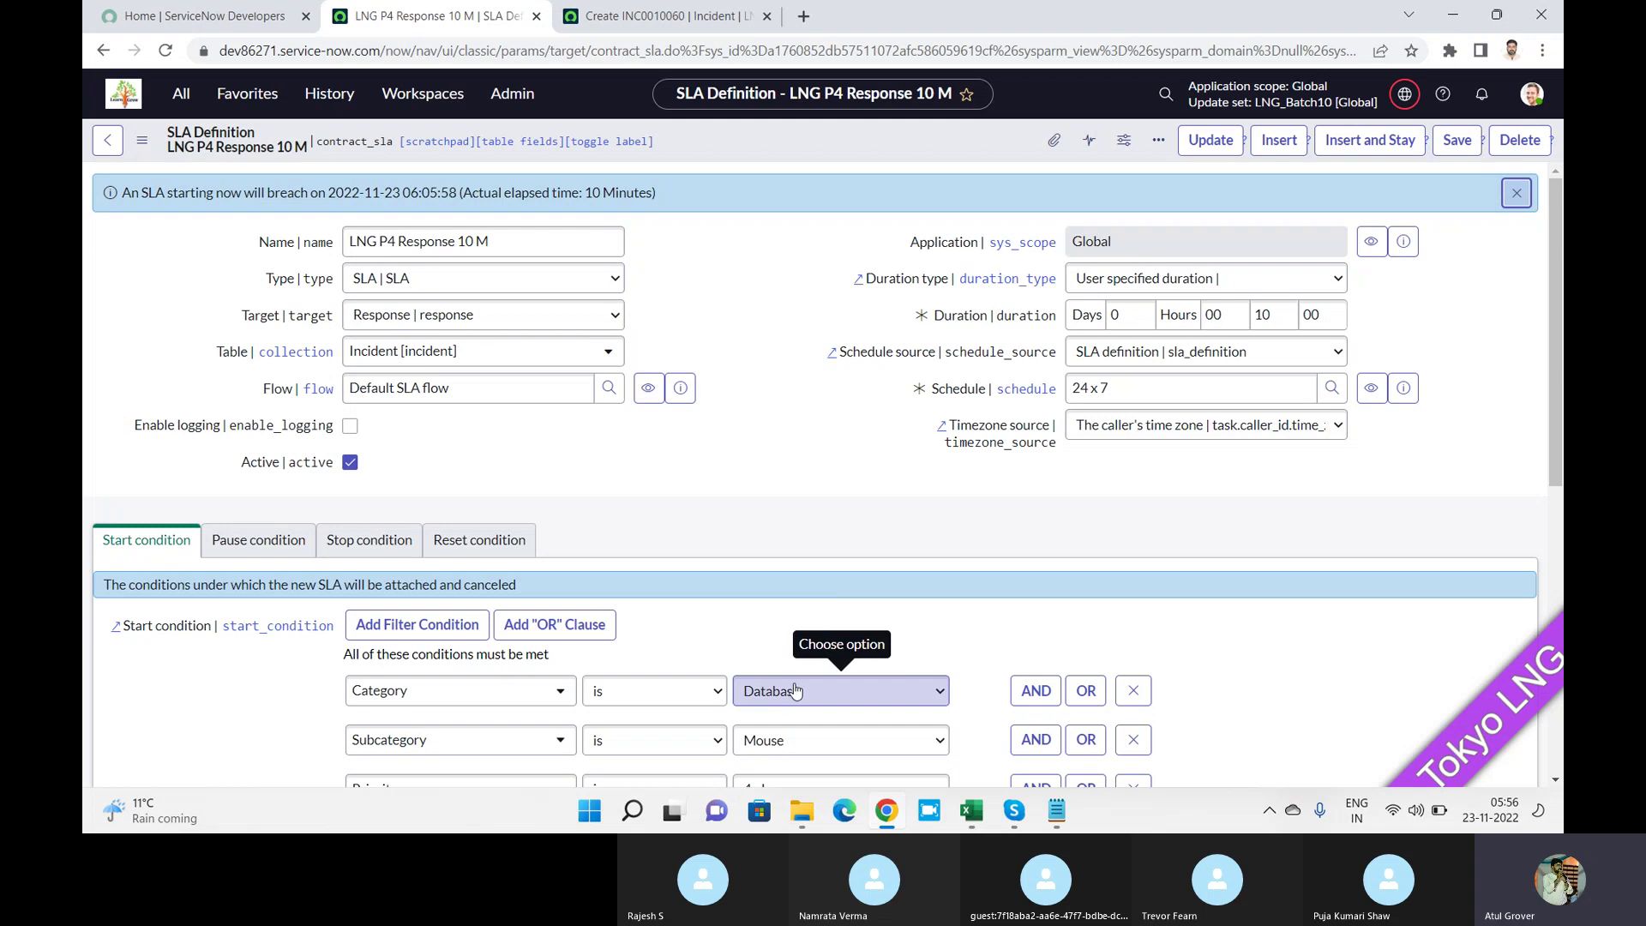
{"action": "left_click", "coordinate": [673, 16]}
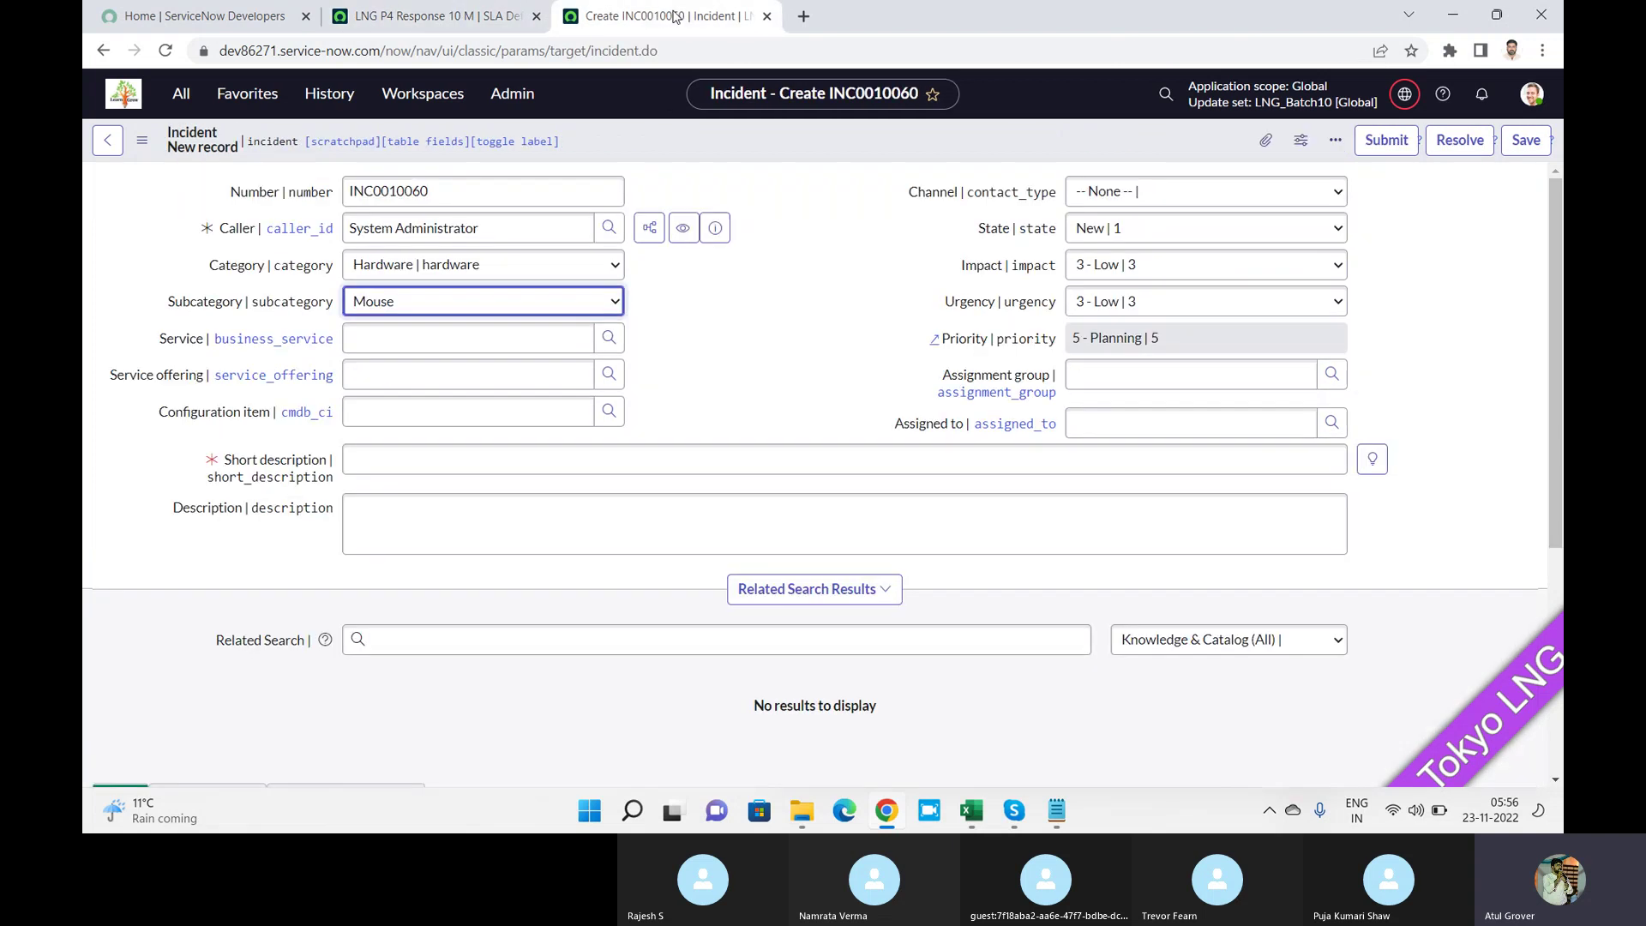
{"action": "left_click", "coordinate": [497, 272]}
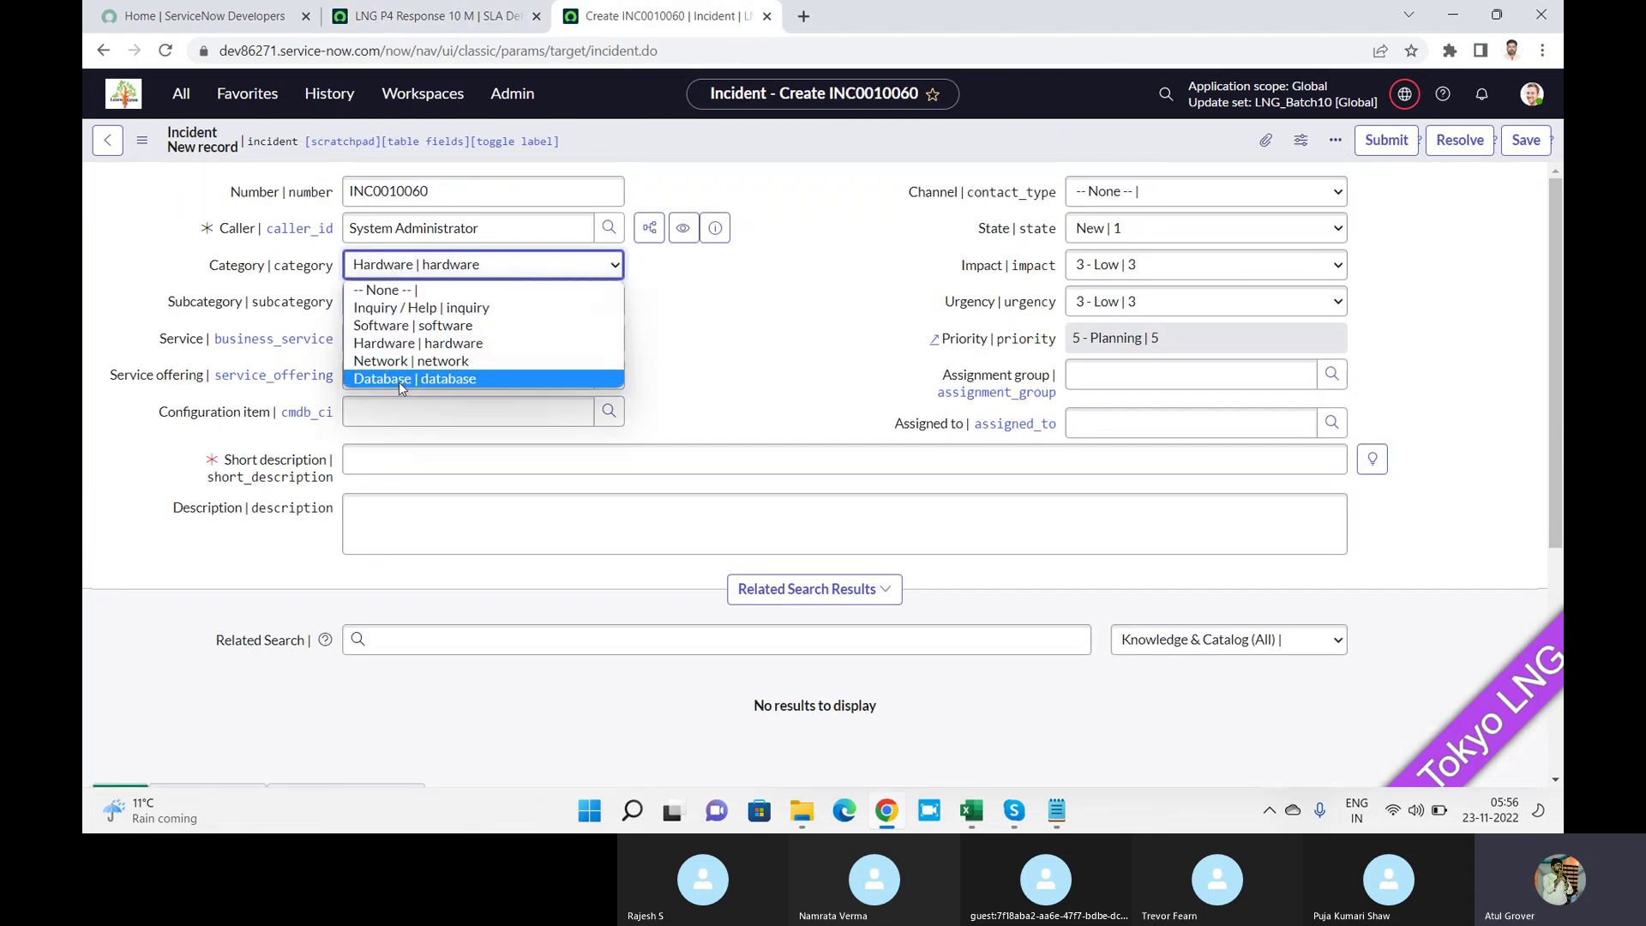
{"action": "left_click", "coordinate": [399, 378]}
{"action": "left_click", "coordinate": [456, 306]}
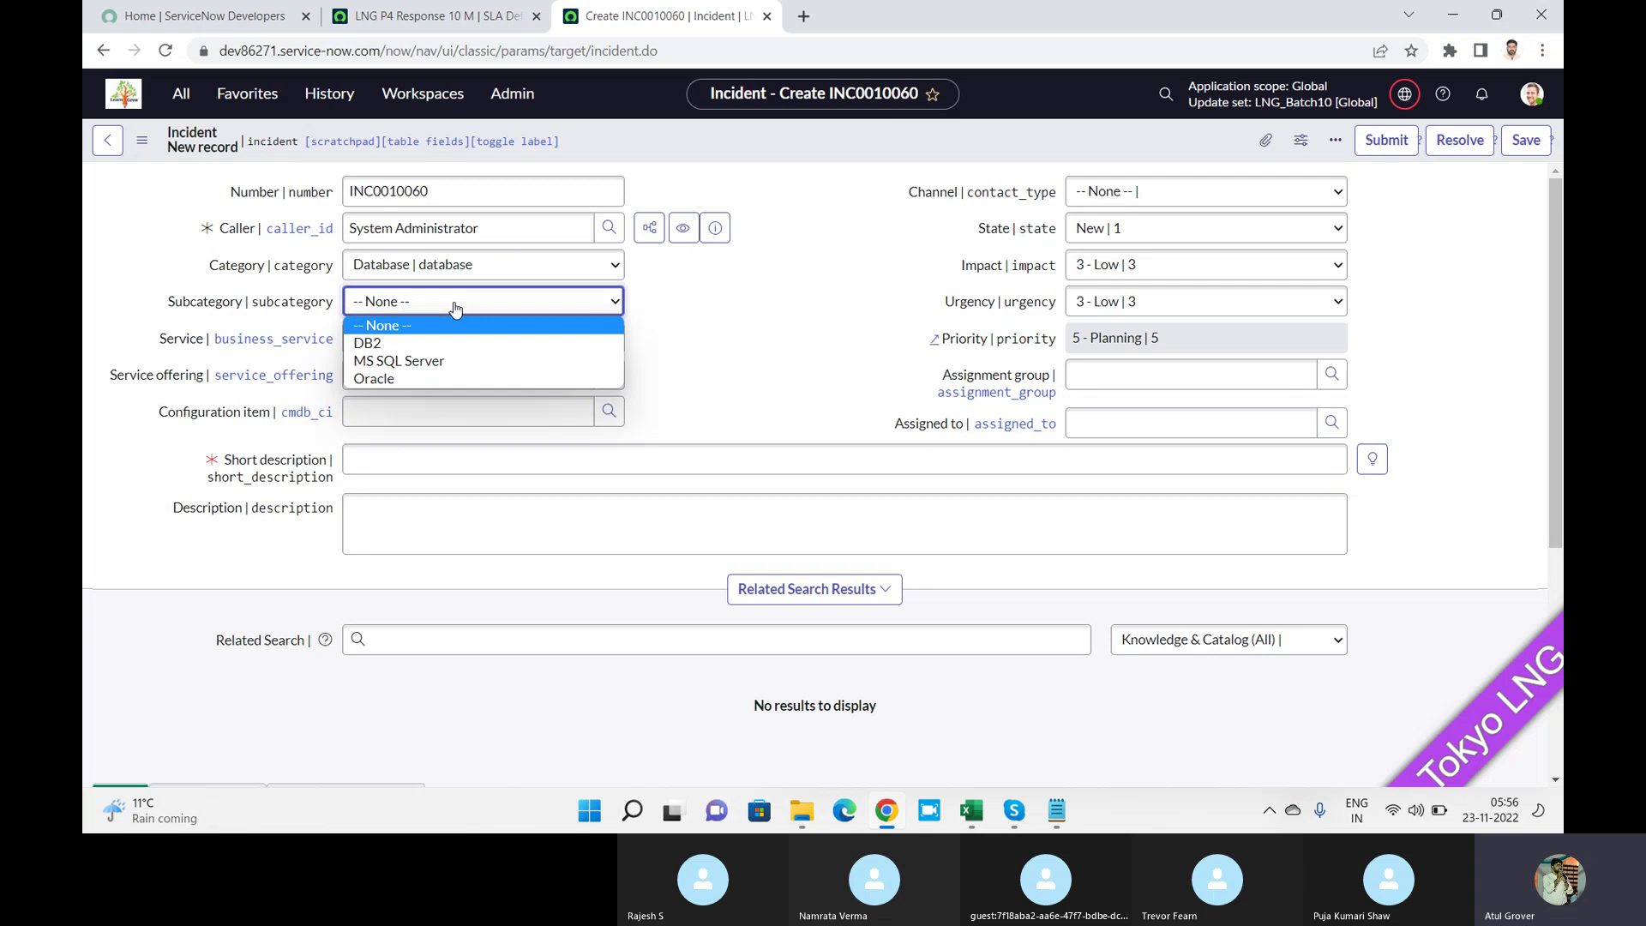
Change the SLA start condition's subcategory to DB2 and save the definition.
{"action": "left_click", "coordinate": [449, 18]}
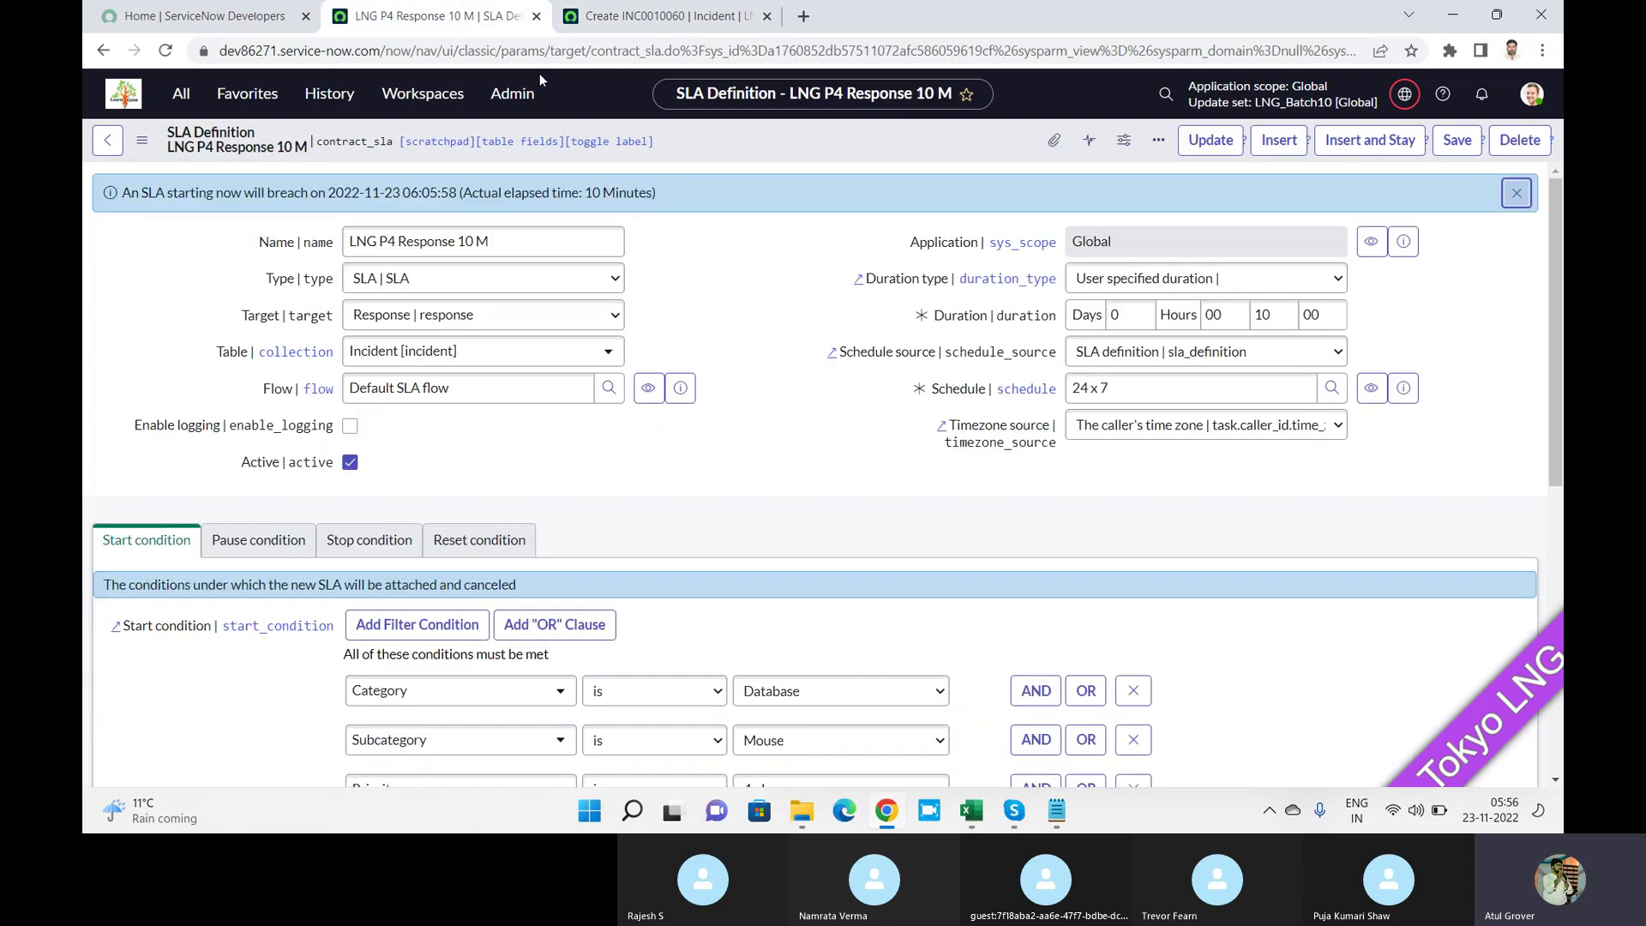
{"action": "left_click", "coordinate": [824, 742]}
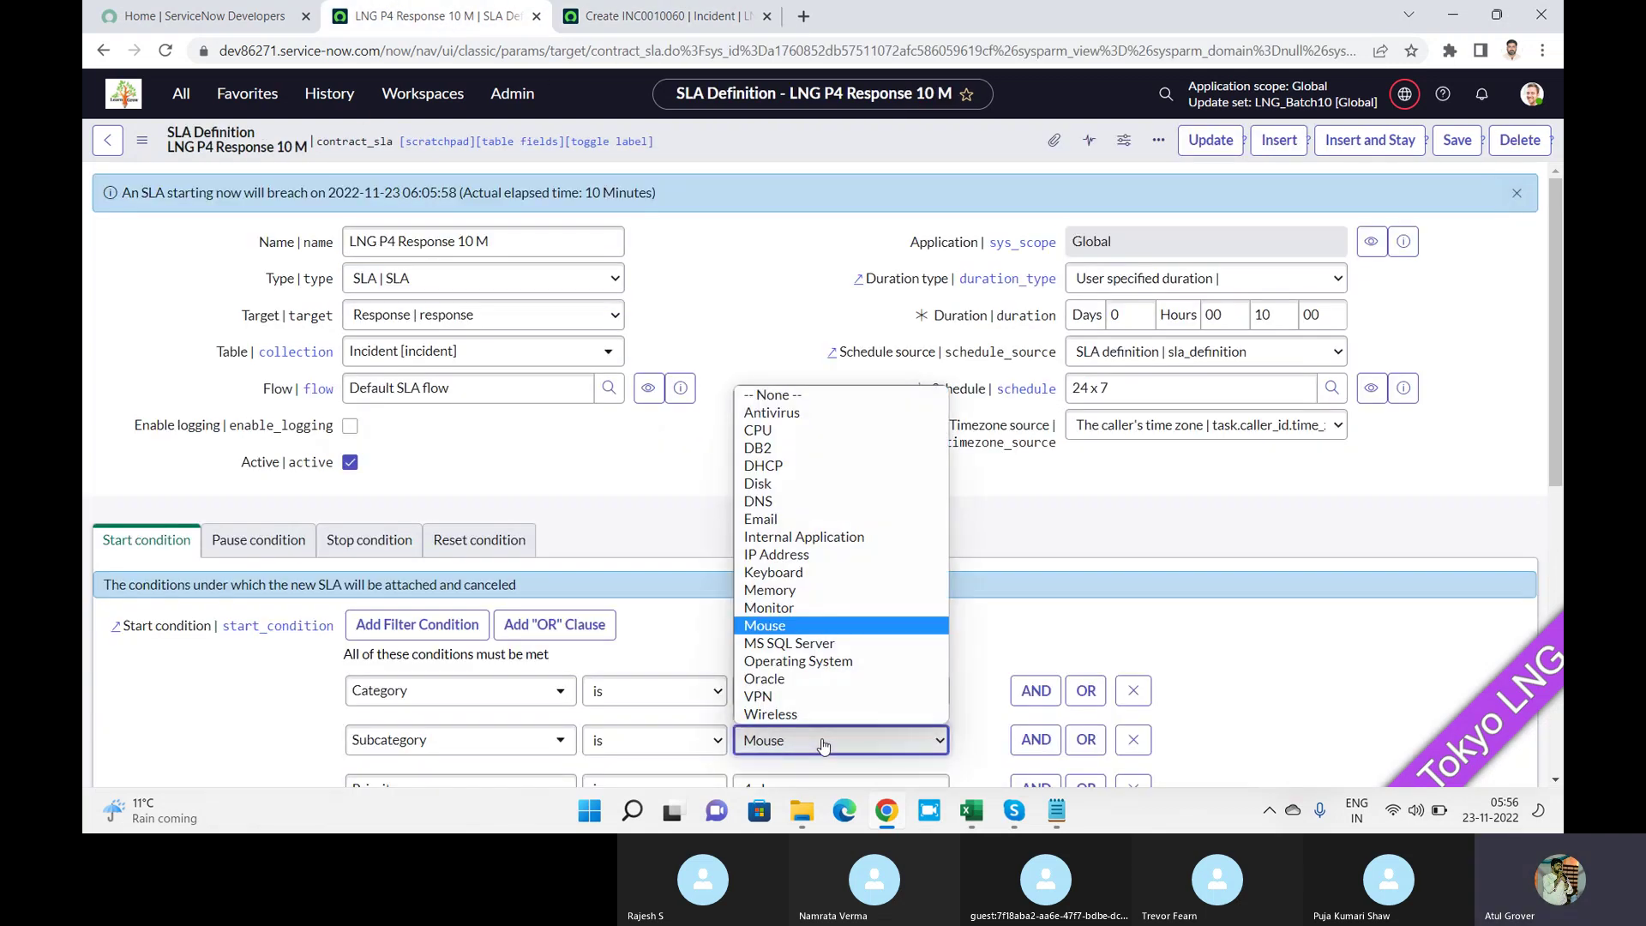
{"action": "left_click", "coordinate": [790, 445]}
{"action": "left_click", "coordinate": [1457, 139]}
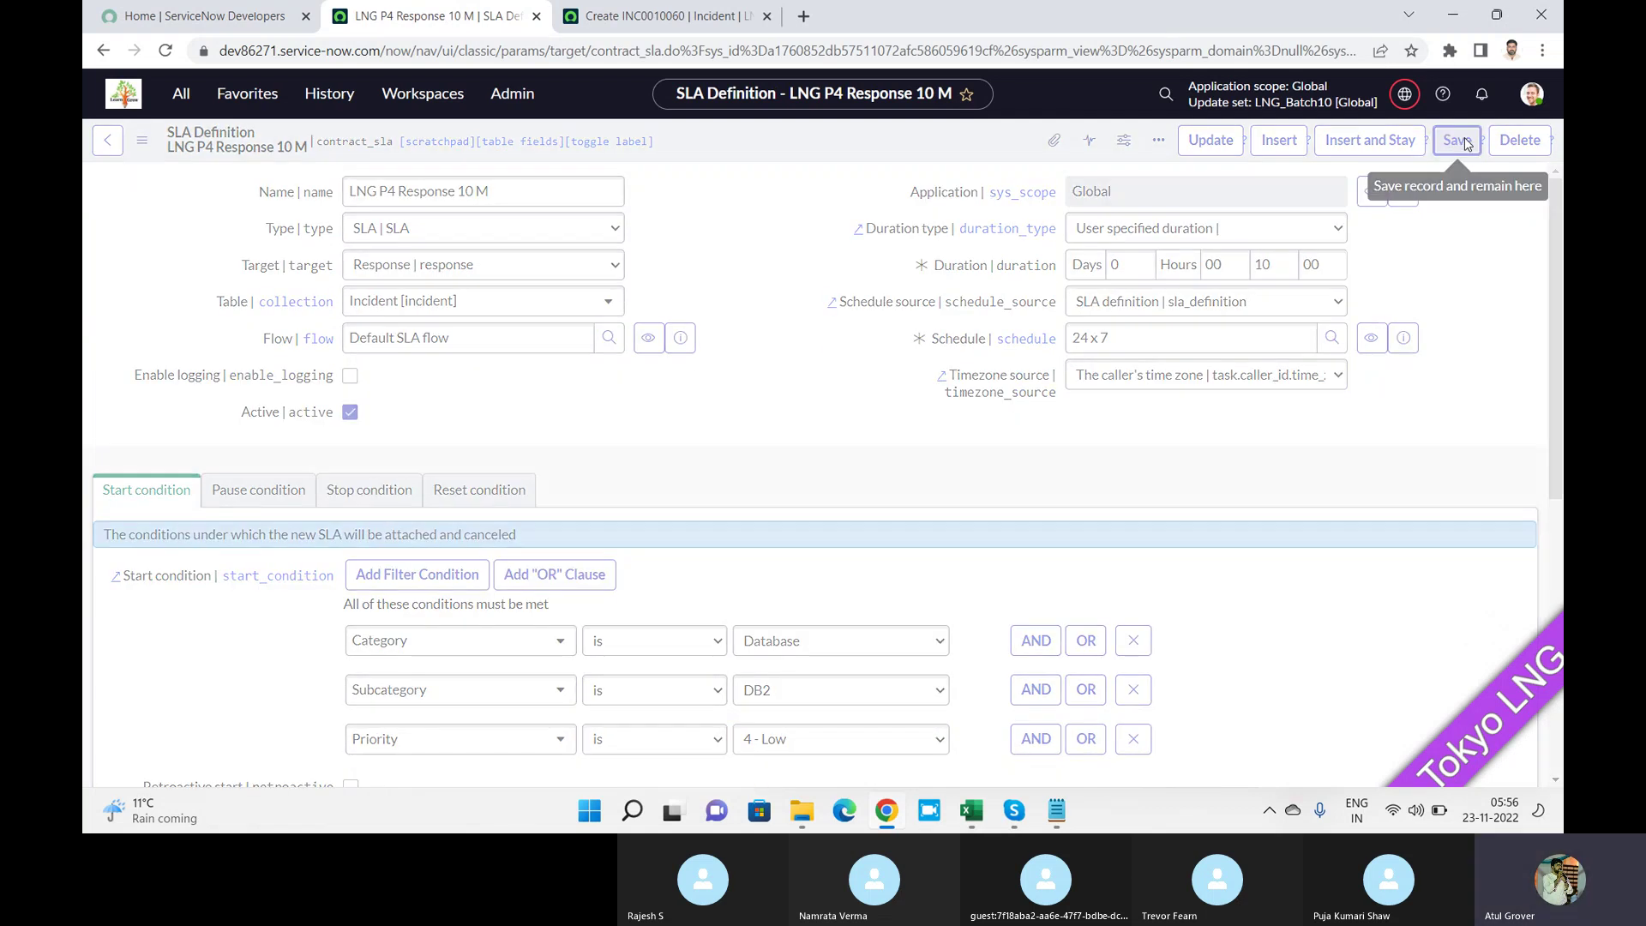
Reload the draft incident form, discarding it for a fresh incident.
{"action": "left_click", "coordinate": [667, 15]}
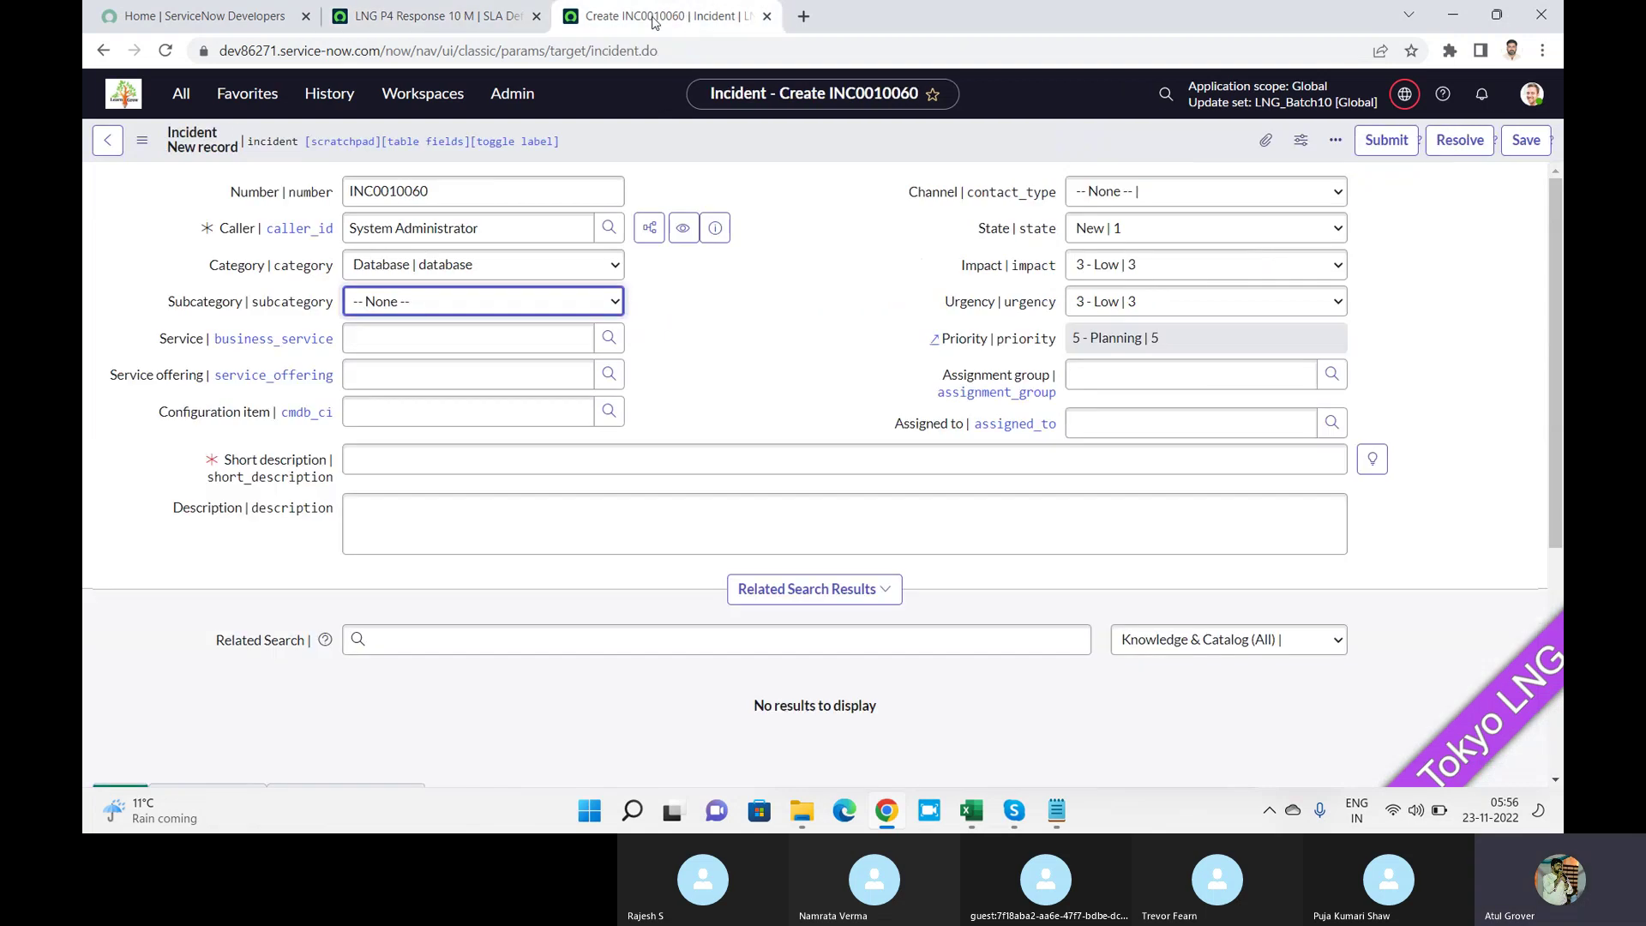
{"action": "left_click", "coordinate": [165, 50]}
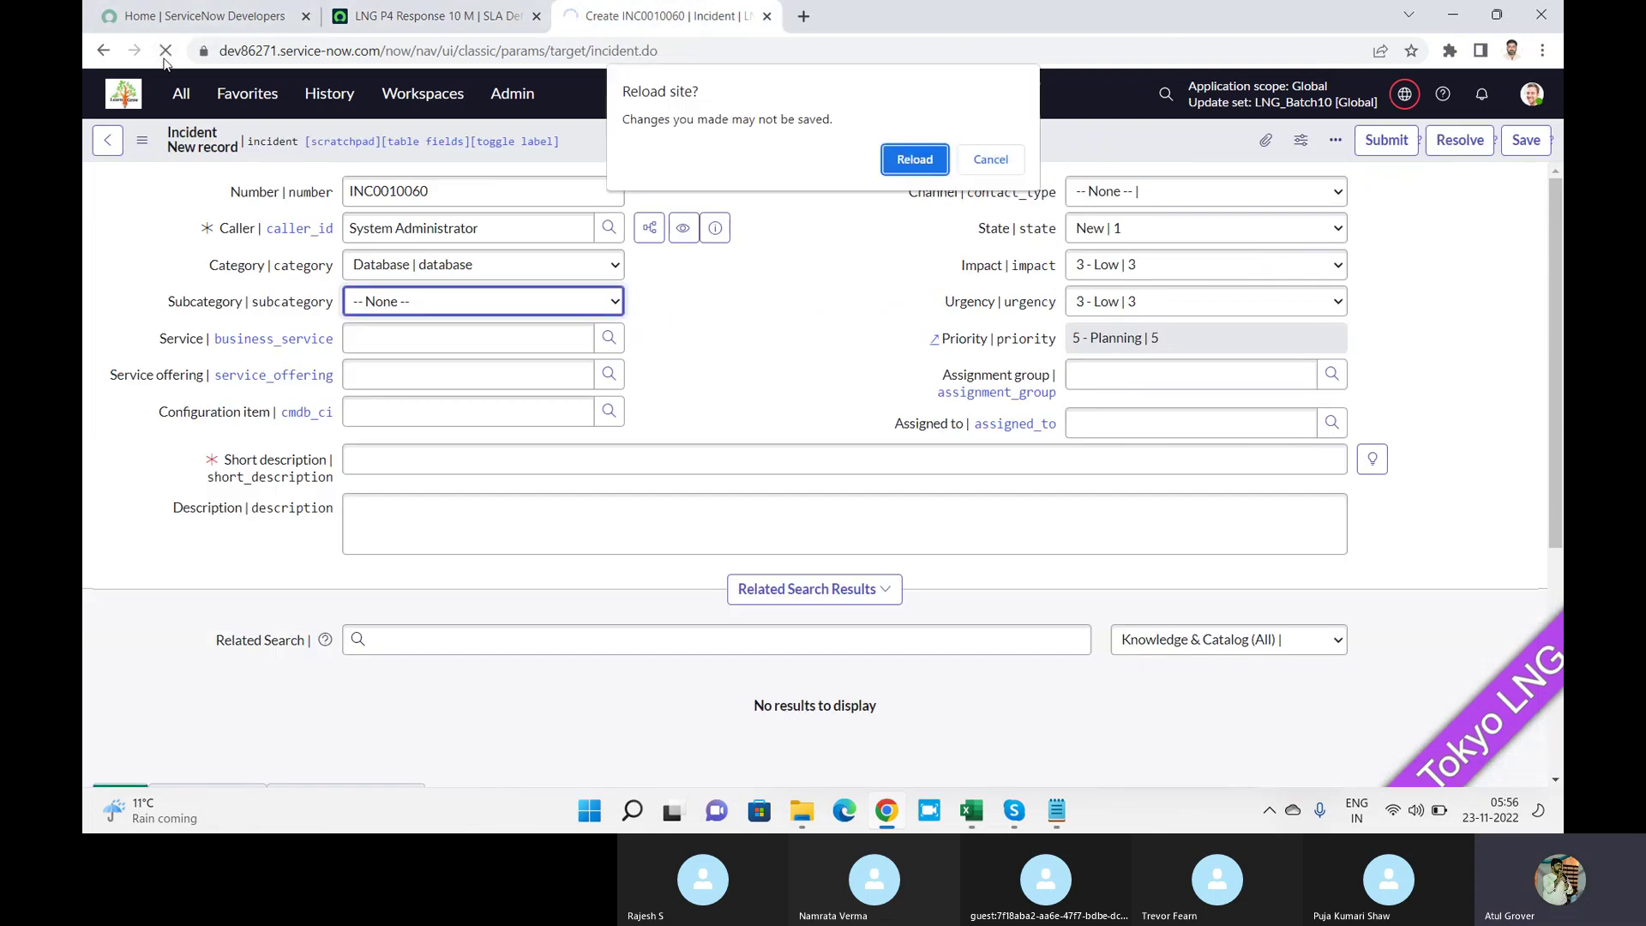
{"action": "key", "text": "Return"}
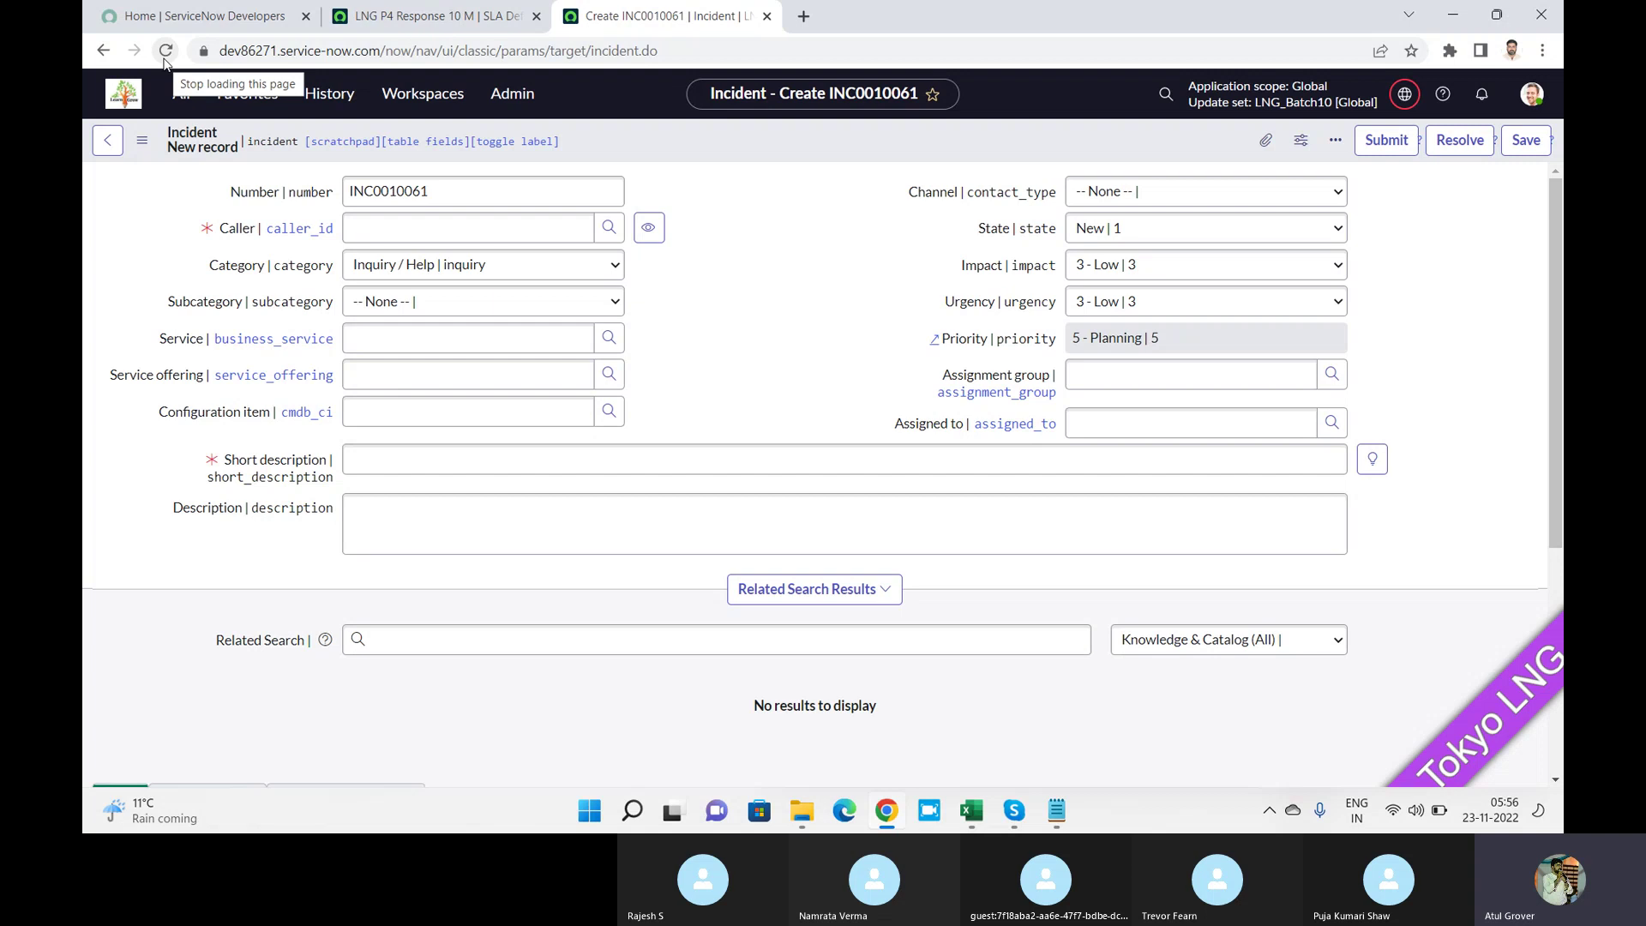
Set the caller to System Administrator, category Database and subcategory DB2.
{"action": "left_click", "coordinate": [447, 232]}
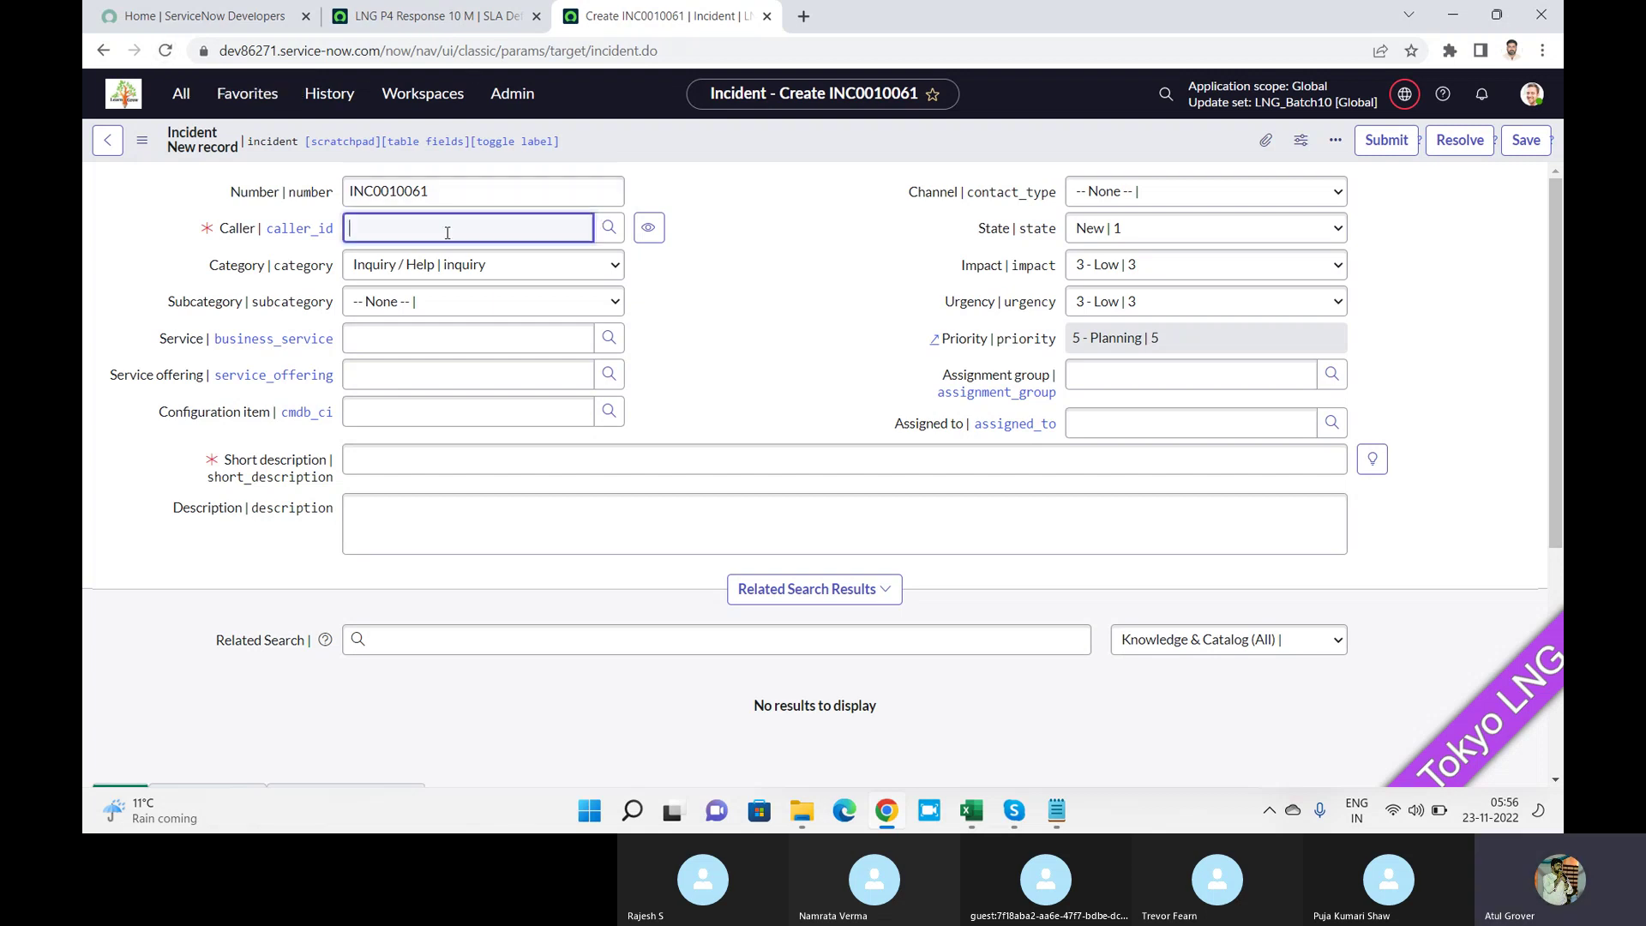
{"action": "type", "text": "sy"}
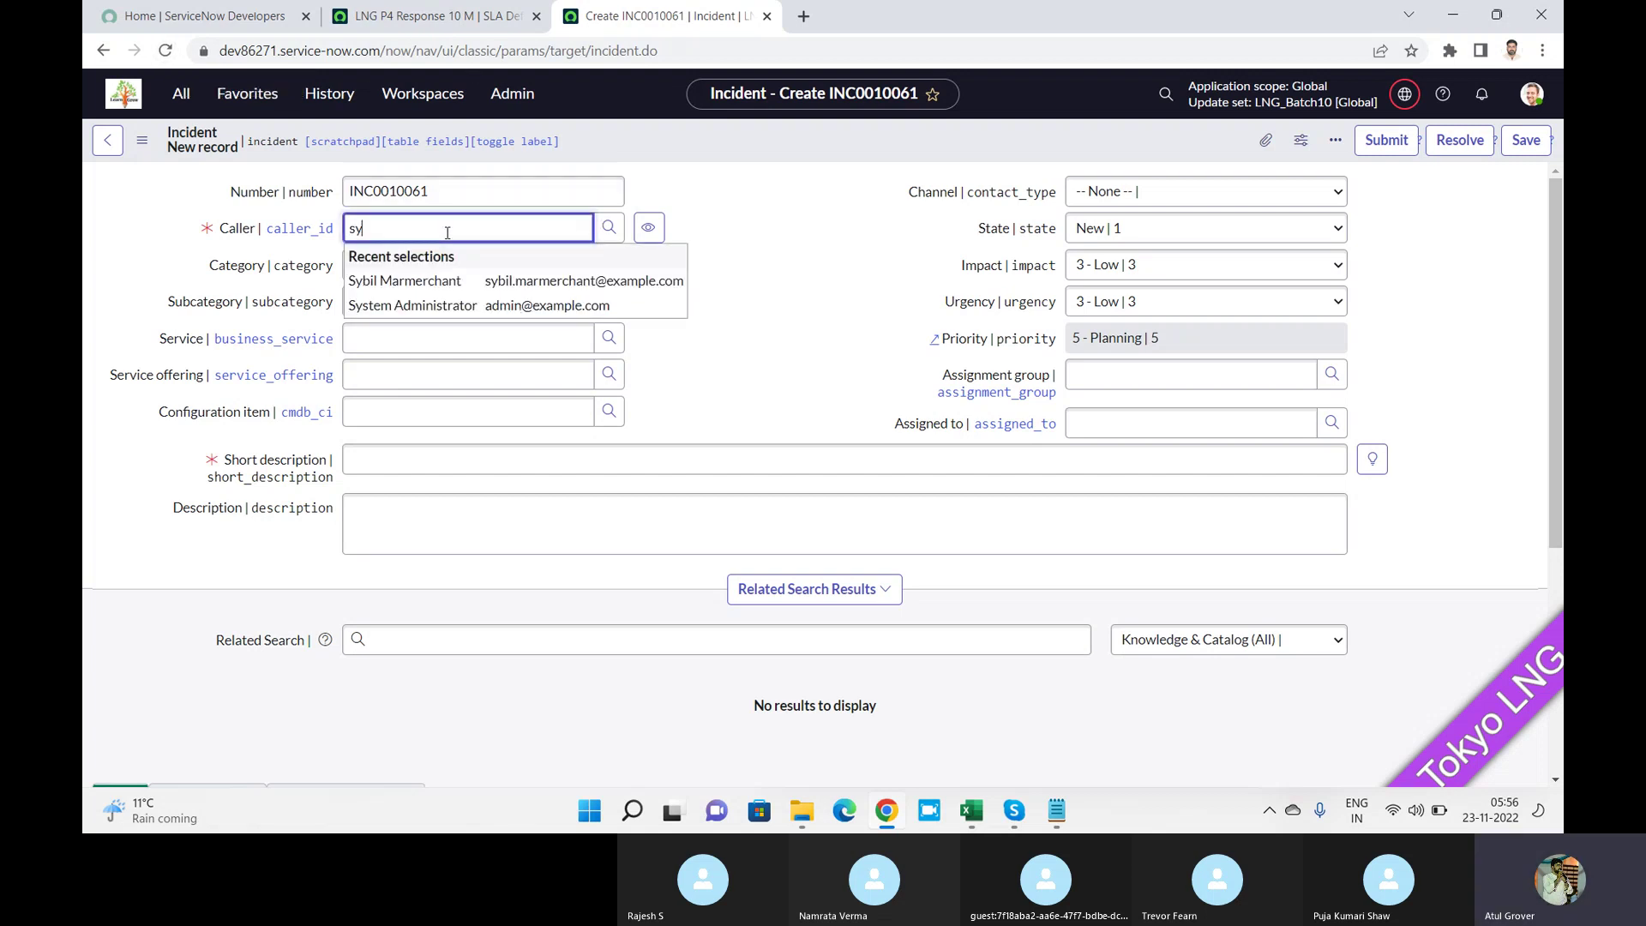
{"action": "left_click", "coordinate": [472, 307]}
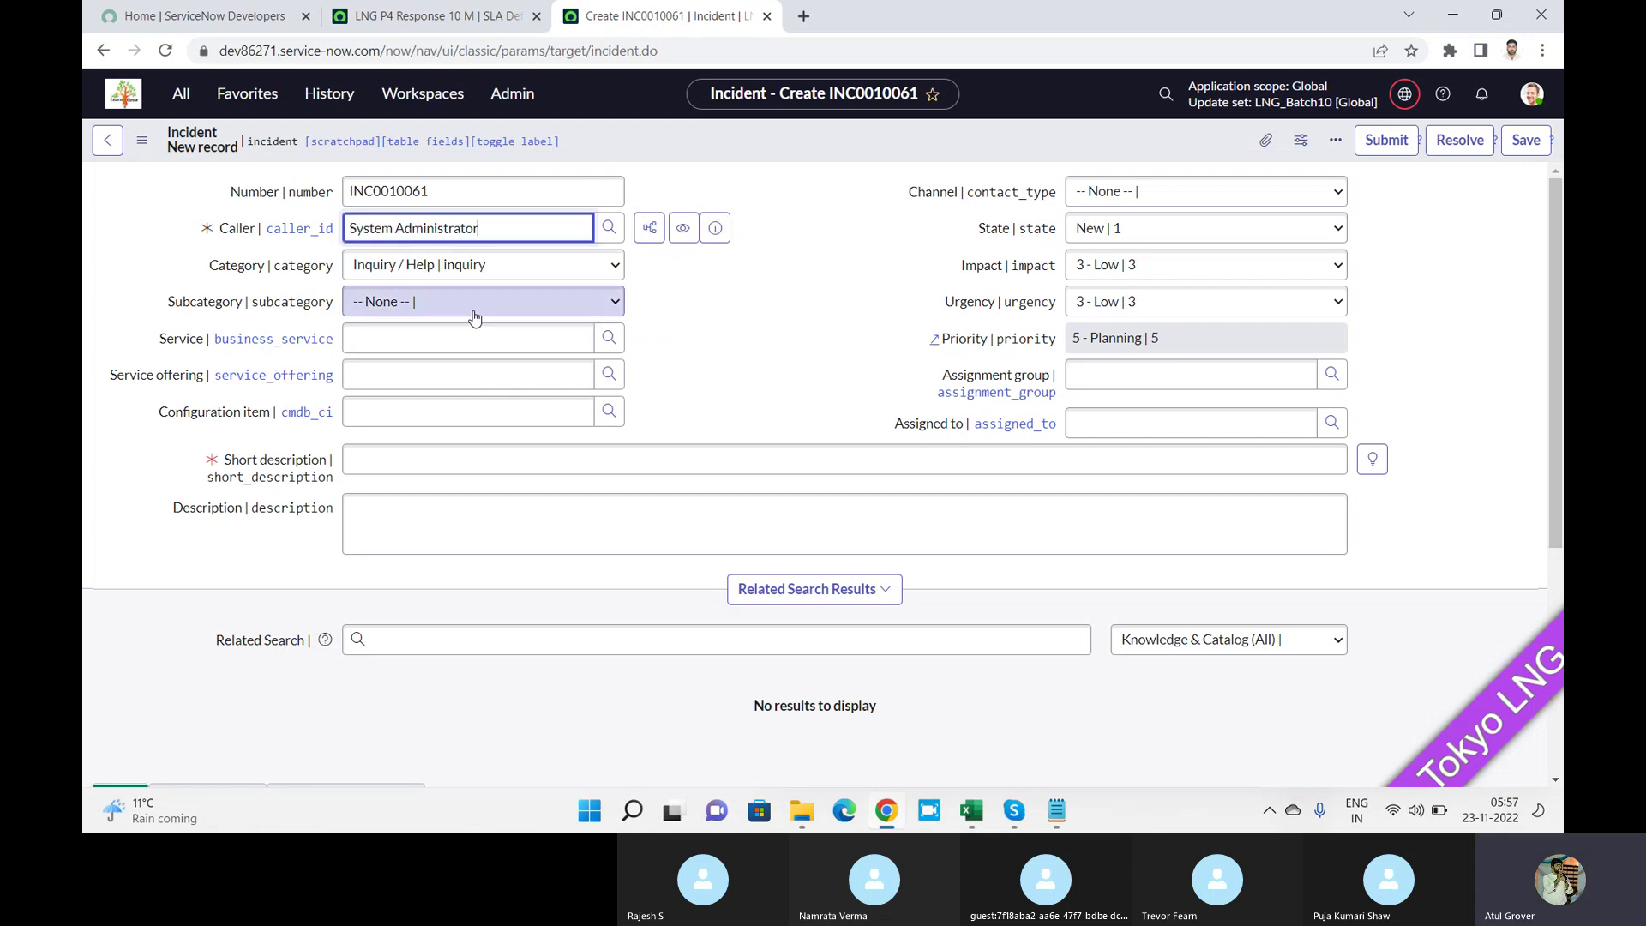
{"action": "left_click", "coordinate": [436, 279]}
{"action": "left_click", "coordinate": [404, 375]}
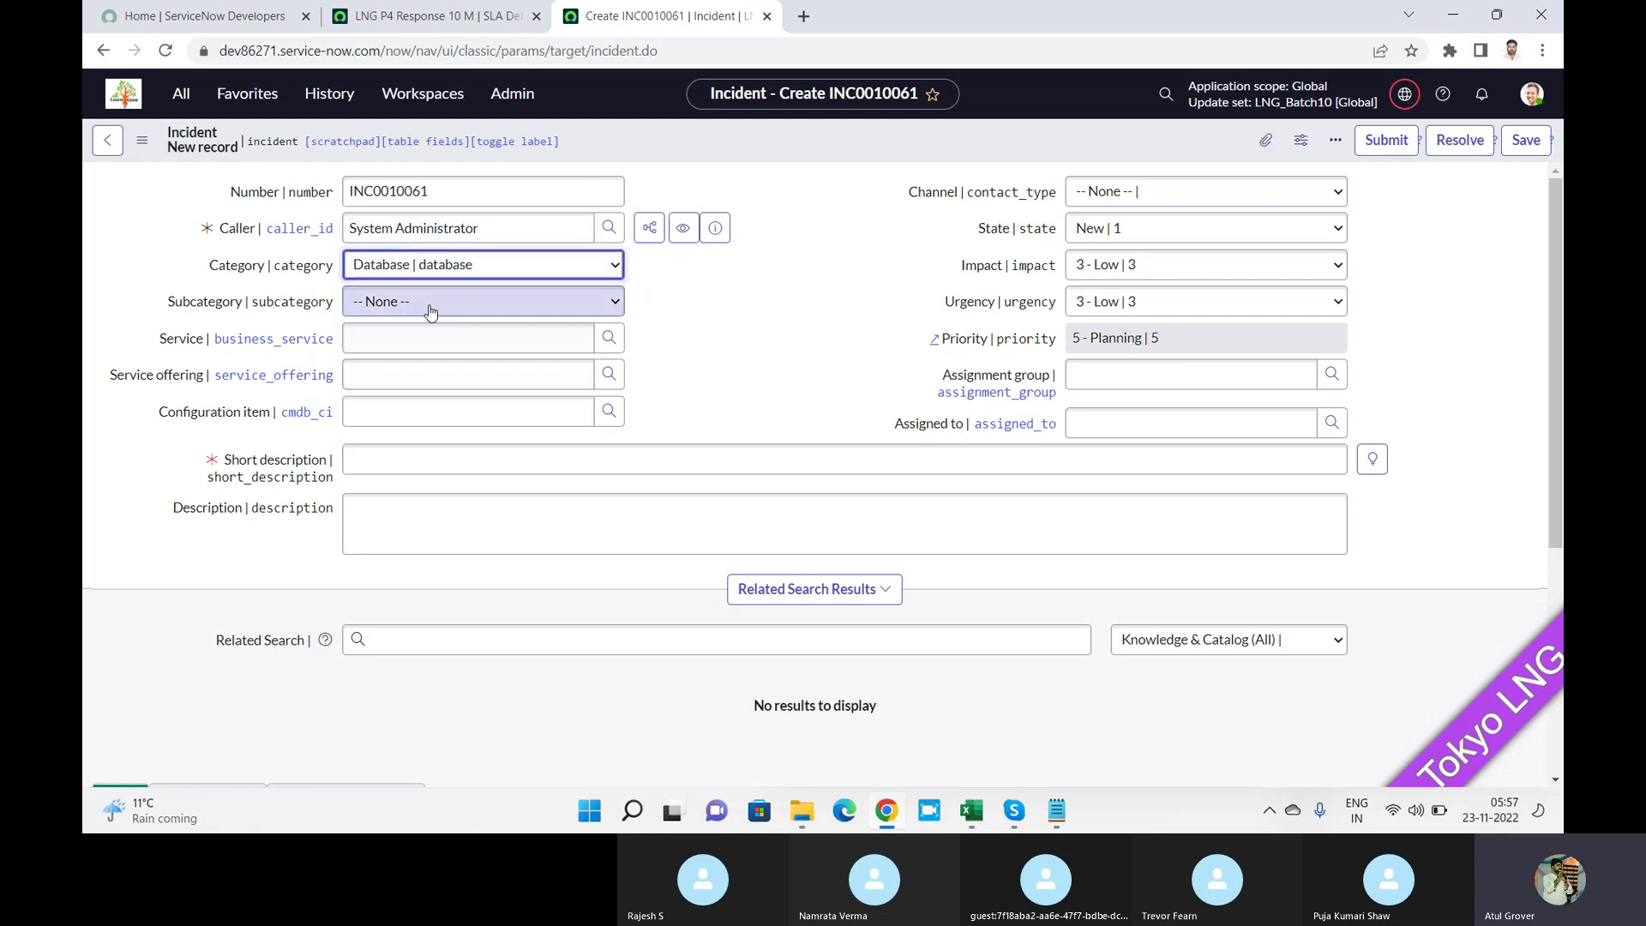
{"action": "left_click", "coordinate": [431, 310]}
{"action": "left_click", "coordinate": [405, 336]}
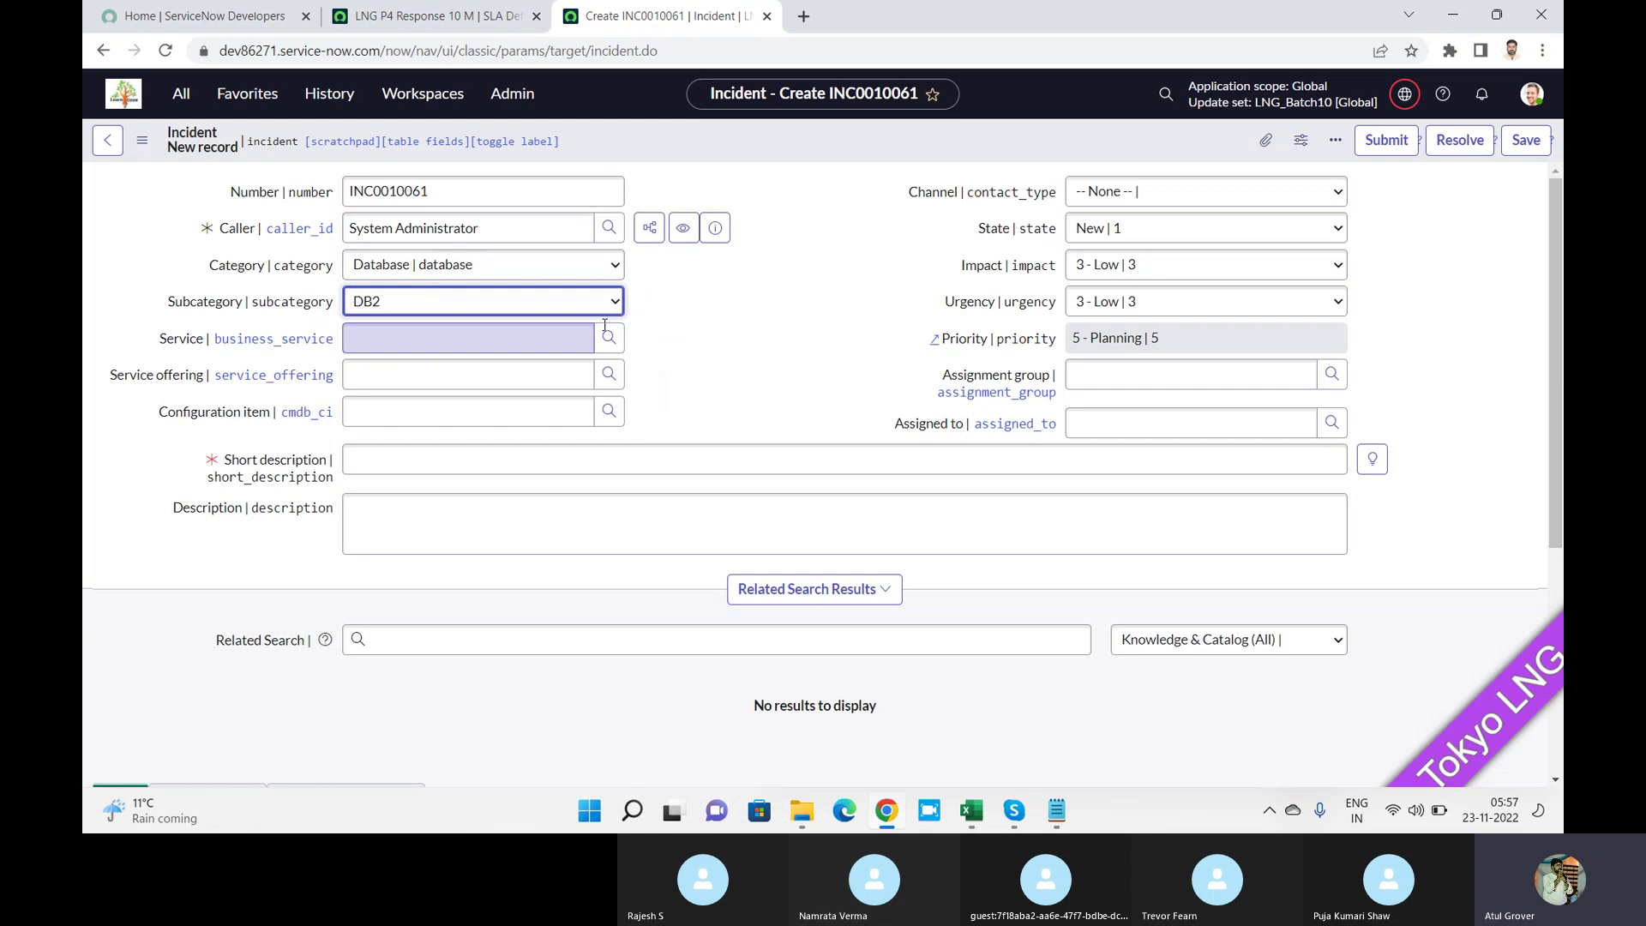
Keep impact 3 - Low, set urgency 2 - Medium, describe it 'test 1233' and save.
{"action": "left_click", "coordinate": [1153, 267]}
{"action": "left_click", "coordinate": [1136, 323]}
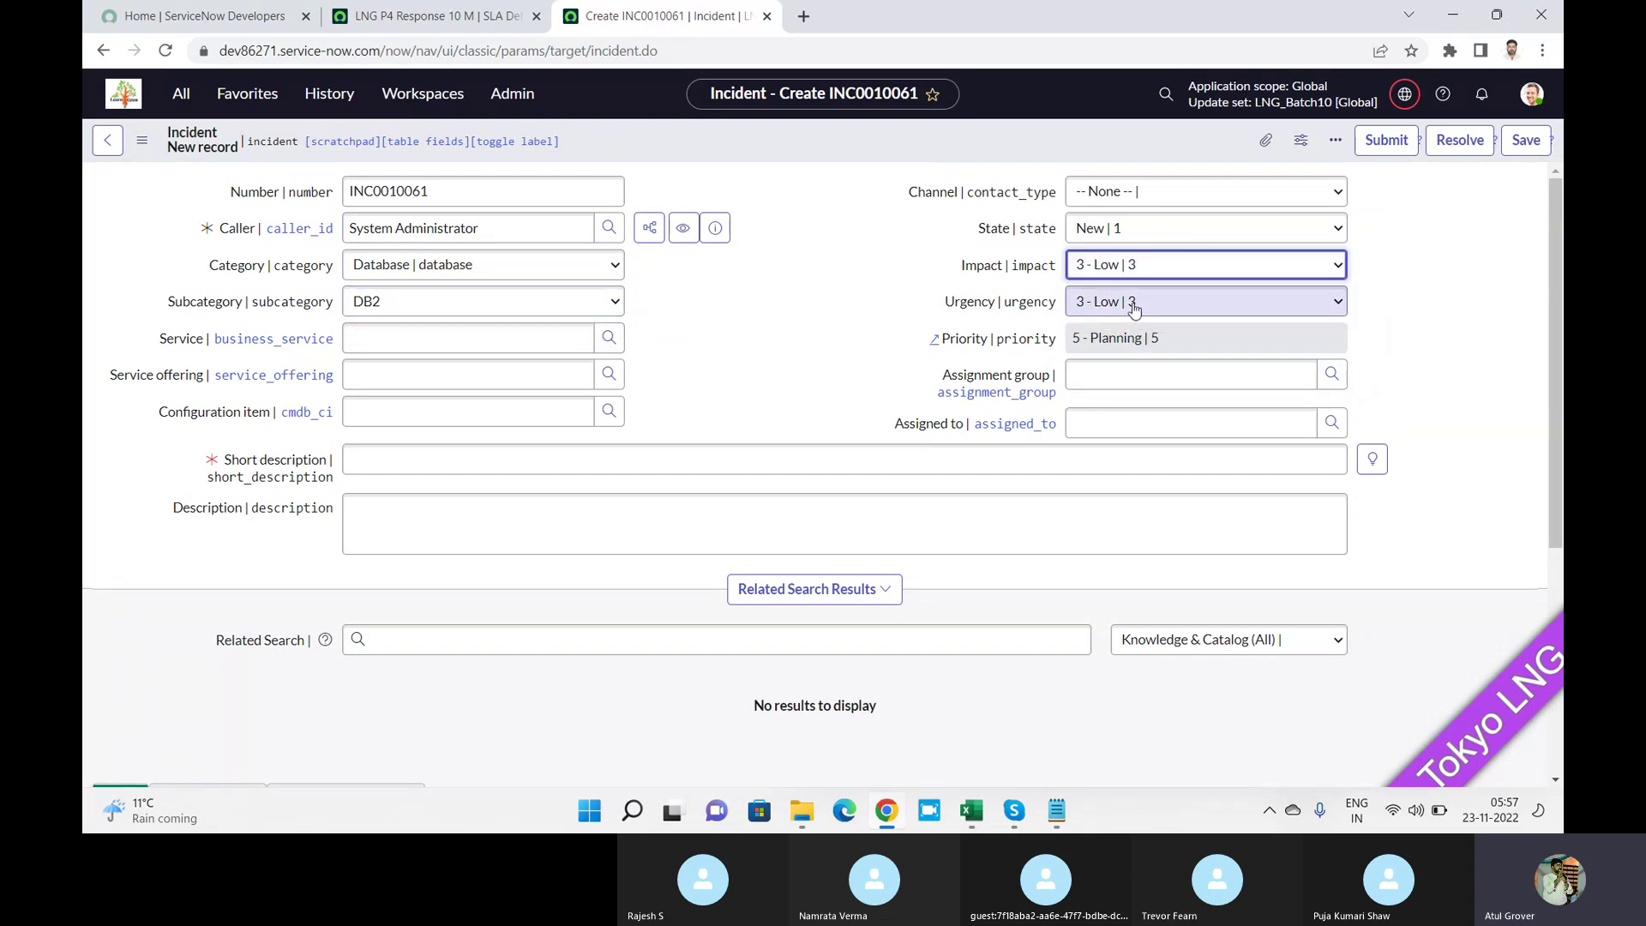
{"action": "left_click", "coordinate": [1134, 304]}
{"action": "left_click", "coordinate": [1116, 340]}
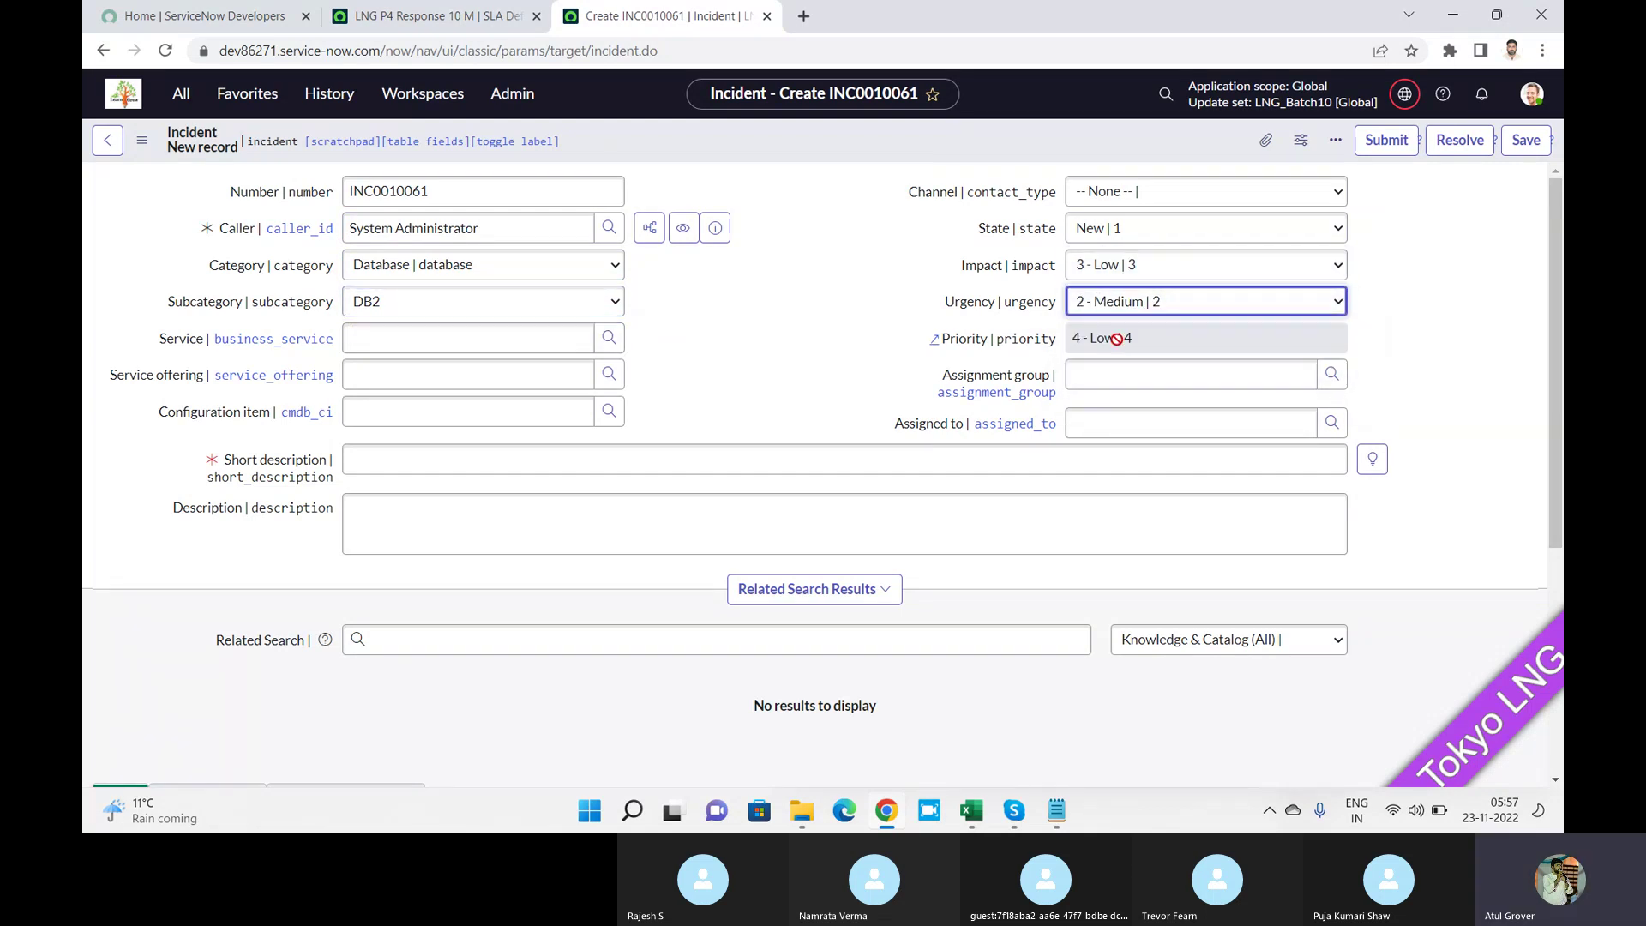
{"action": "left_click", "coordinate": [480, 468]}
{"action": "type", "text": "test 1"}
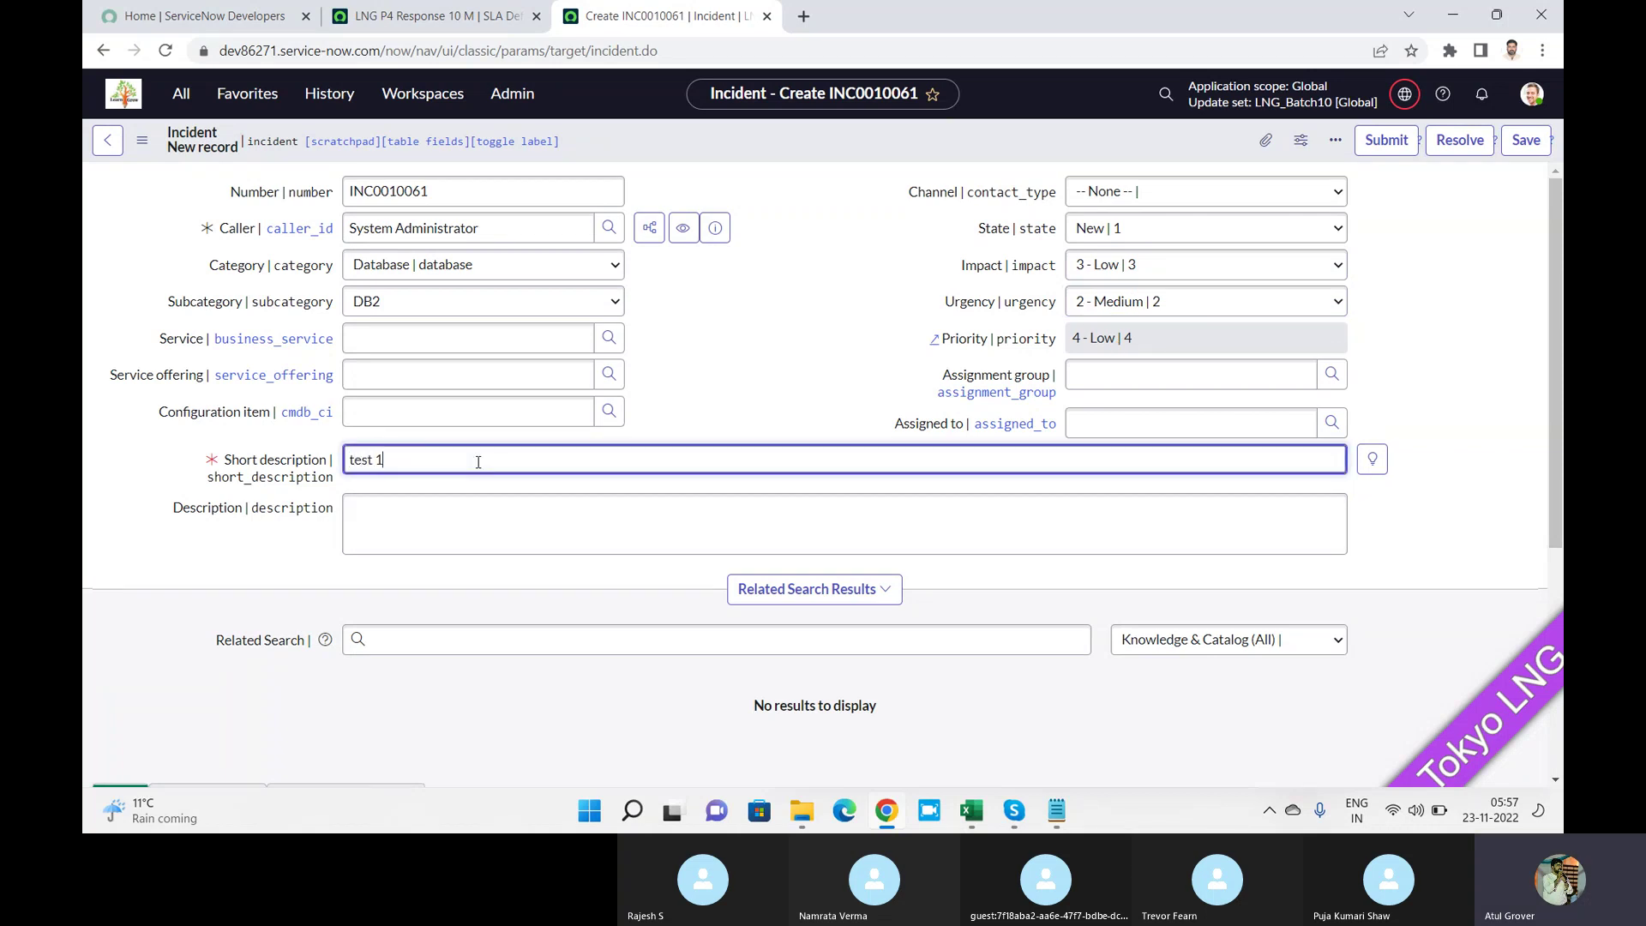
{"action": "type", "text": "233"}
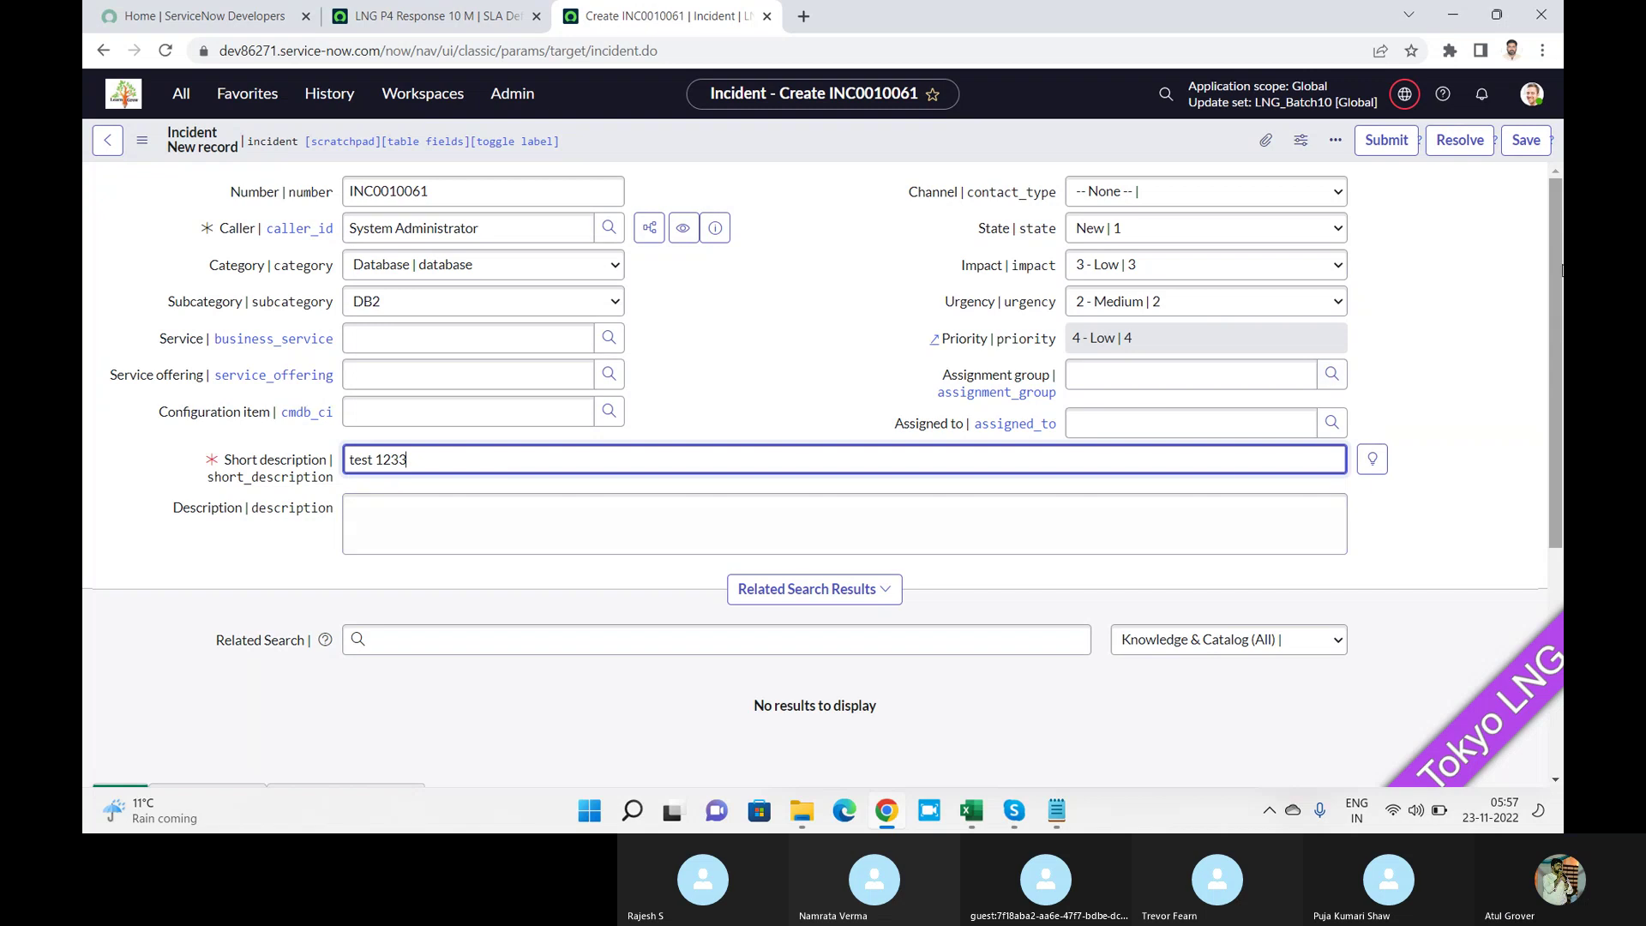
{"action": "left_click", "coordinate": [1534, 142]}
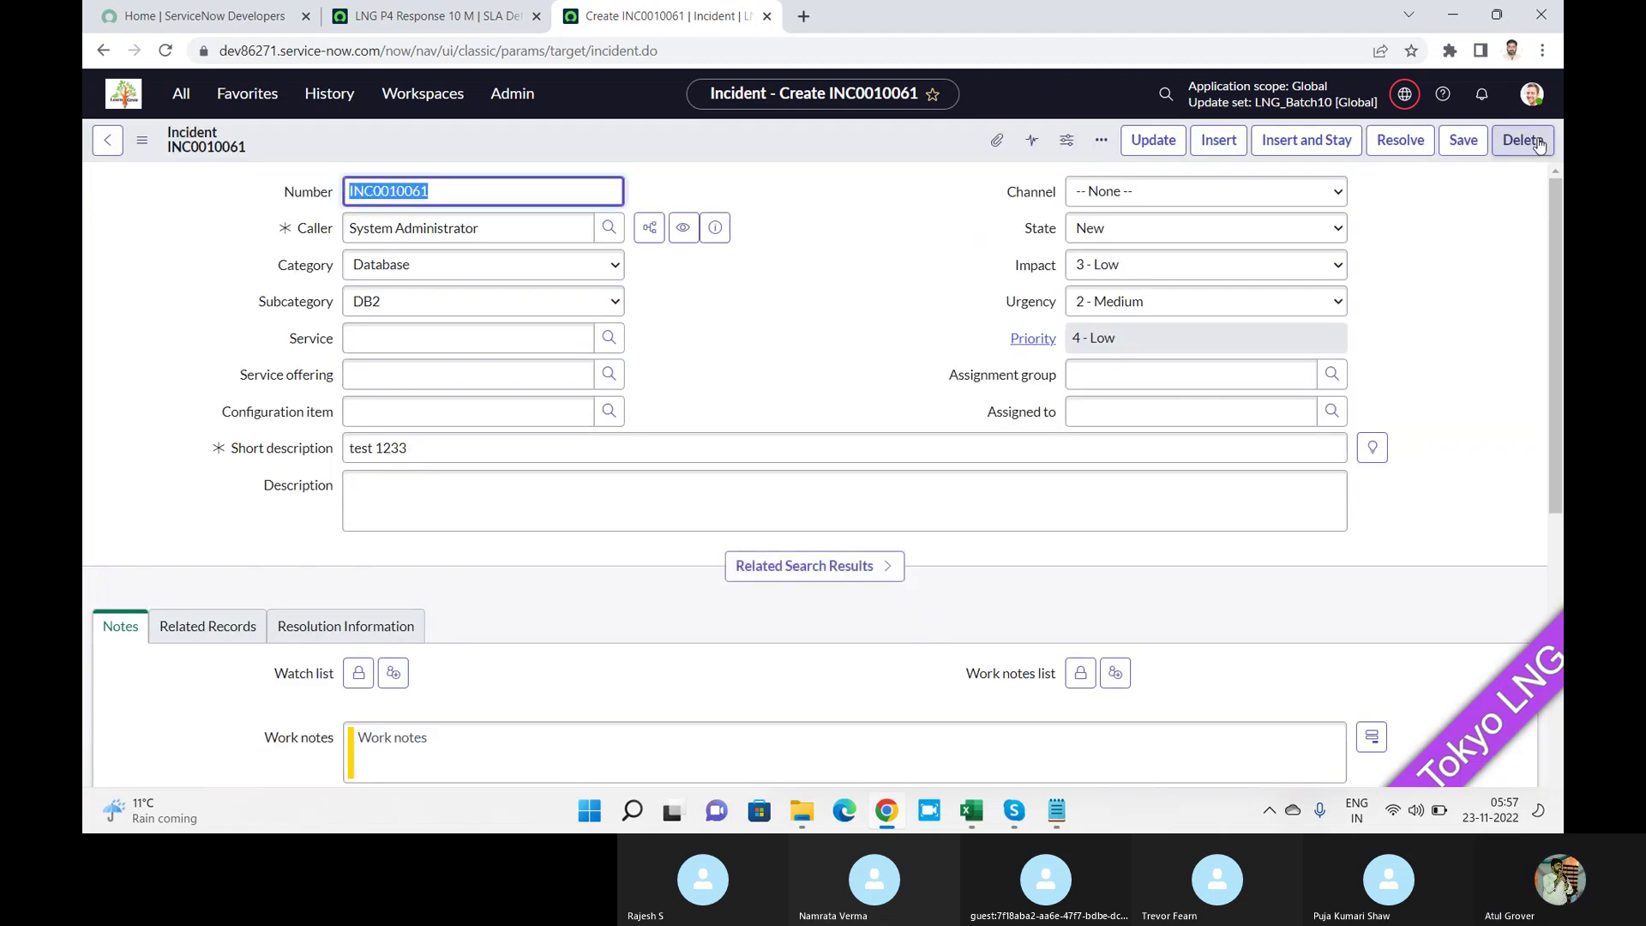
Open the Task = INC0010061 SLA list in a new window from the Task SLAs related list.
{"action": "scroll", "coordinate": [1553, 432], "scroll_direction": "down", "scroll_amount": 2}
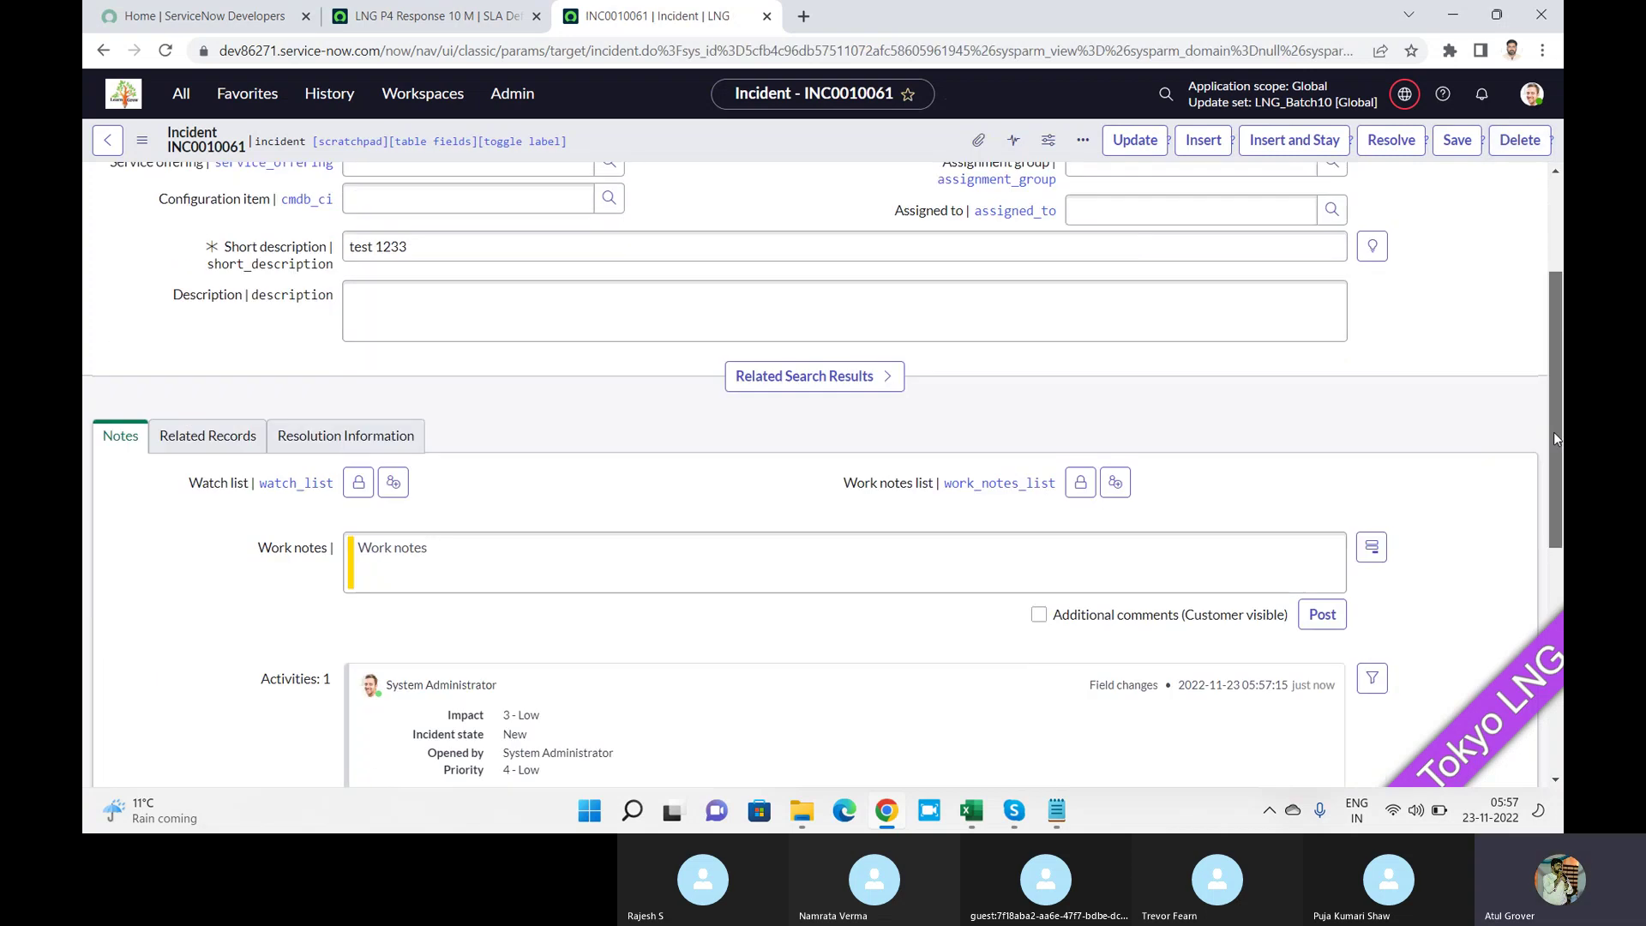
{"action": "scroll", "coordinate": [1553, 437], "scroll_direction": "down", "scroll_amount": 6}
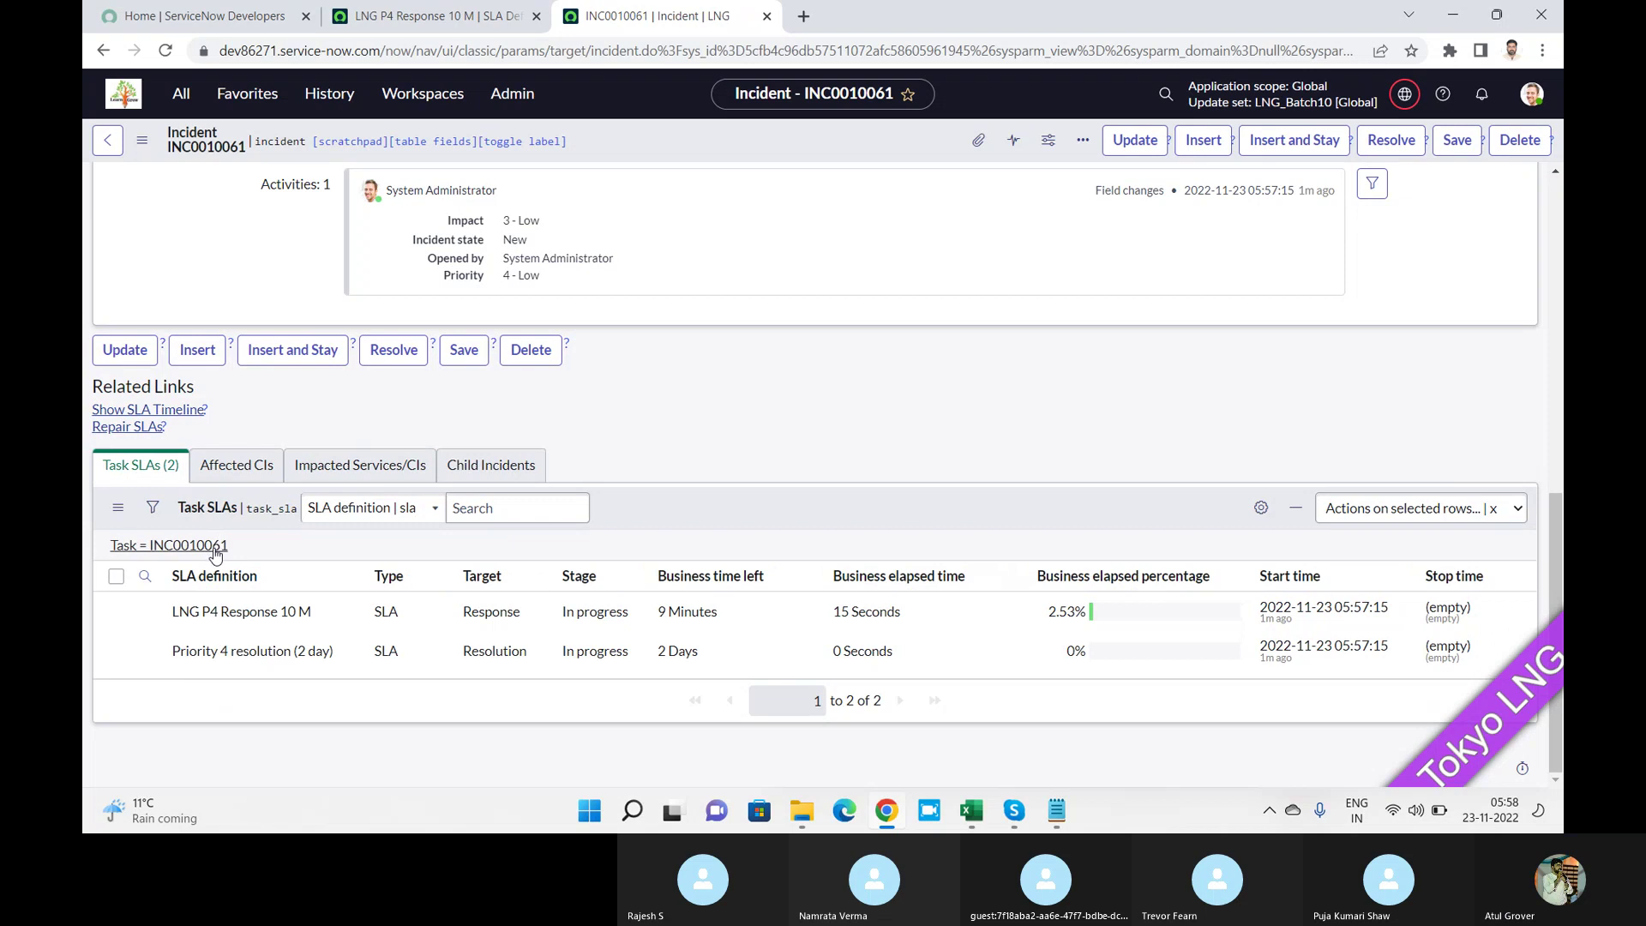
{"action": "right_click", "coordinate": [215, 553]}
{"action": "left_click", "coordinate": [268, 564]}
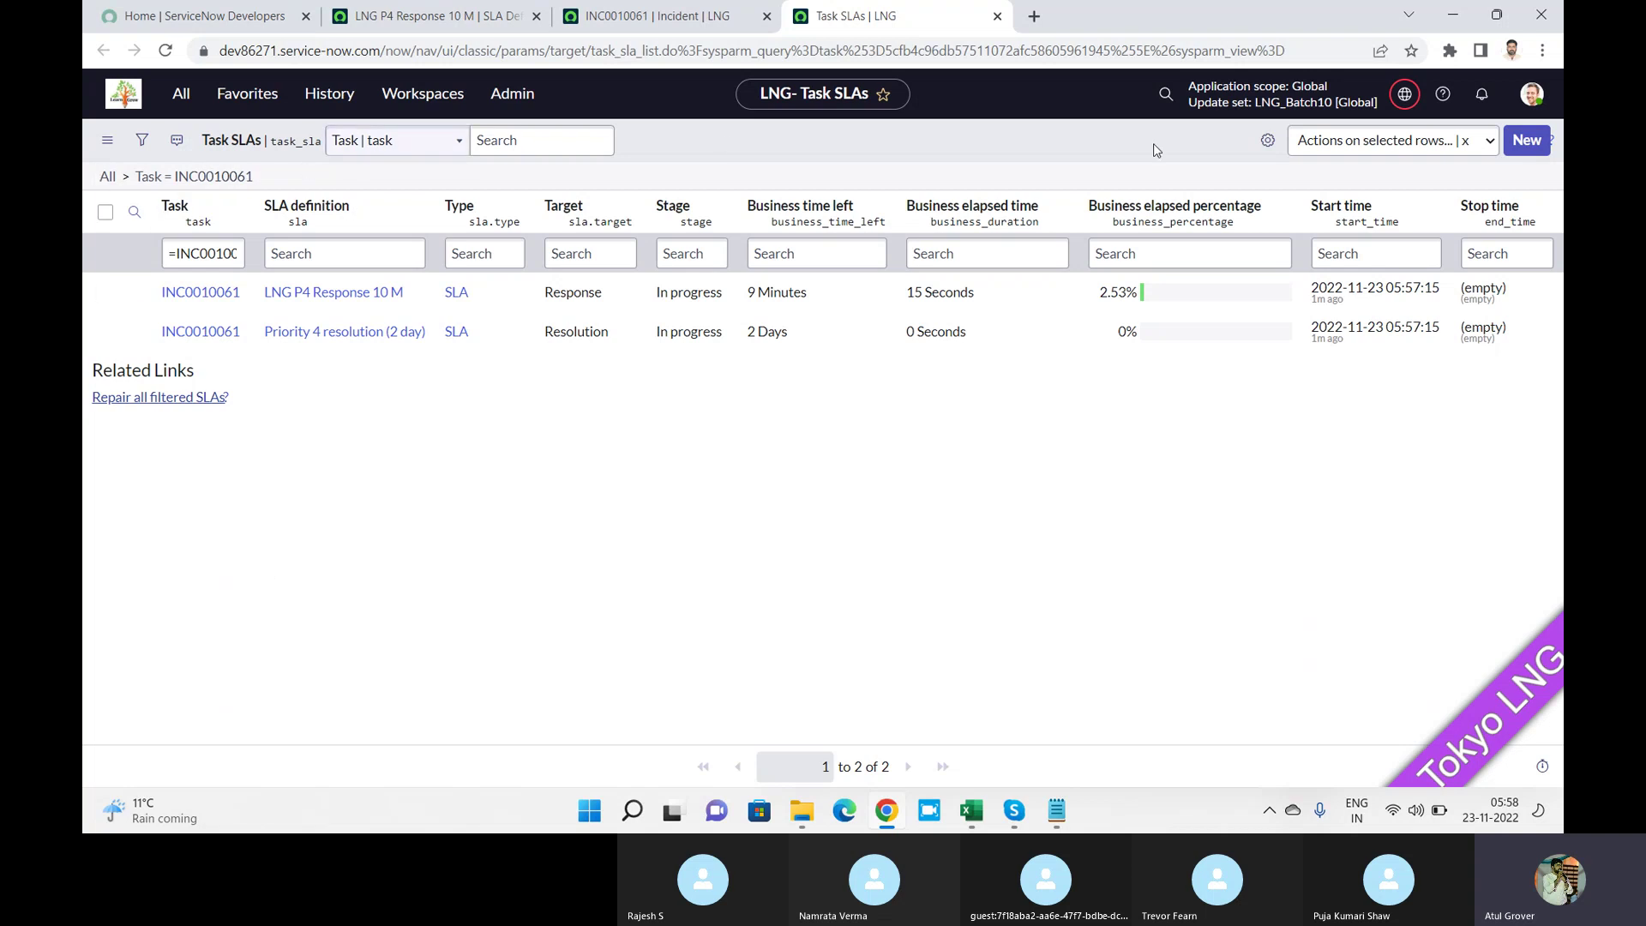
Add columns such as Actual elapsed percentage, Breach time, Has breached and Pause duration to the list.
{"action": "left_click", "coordinate": [1266, 143]}
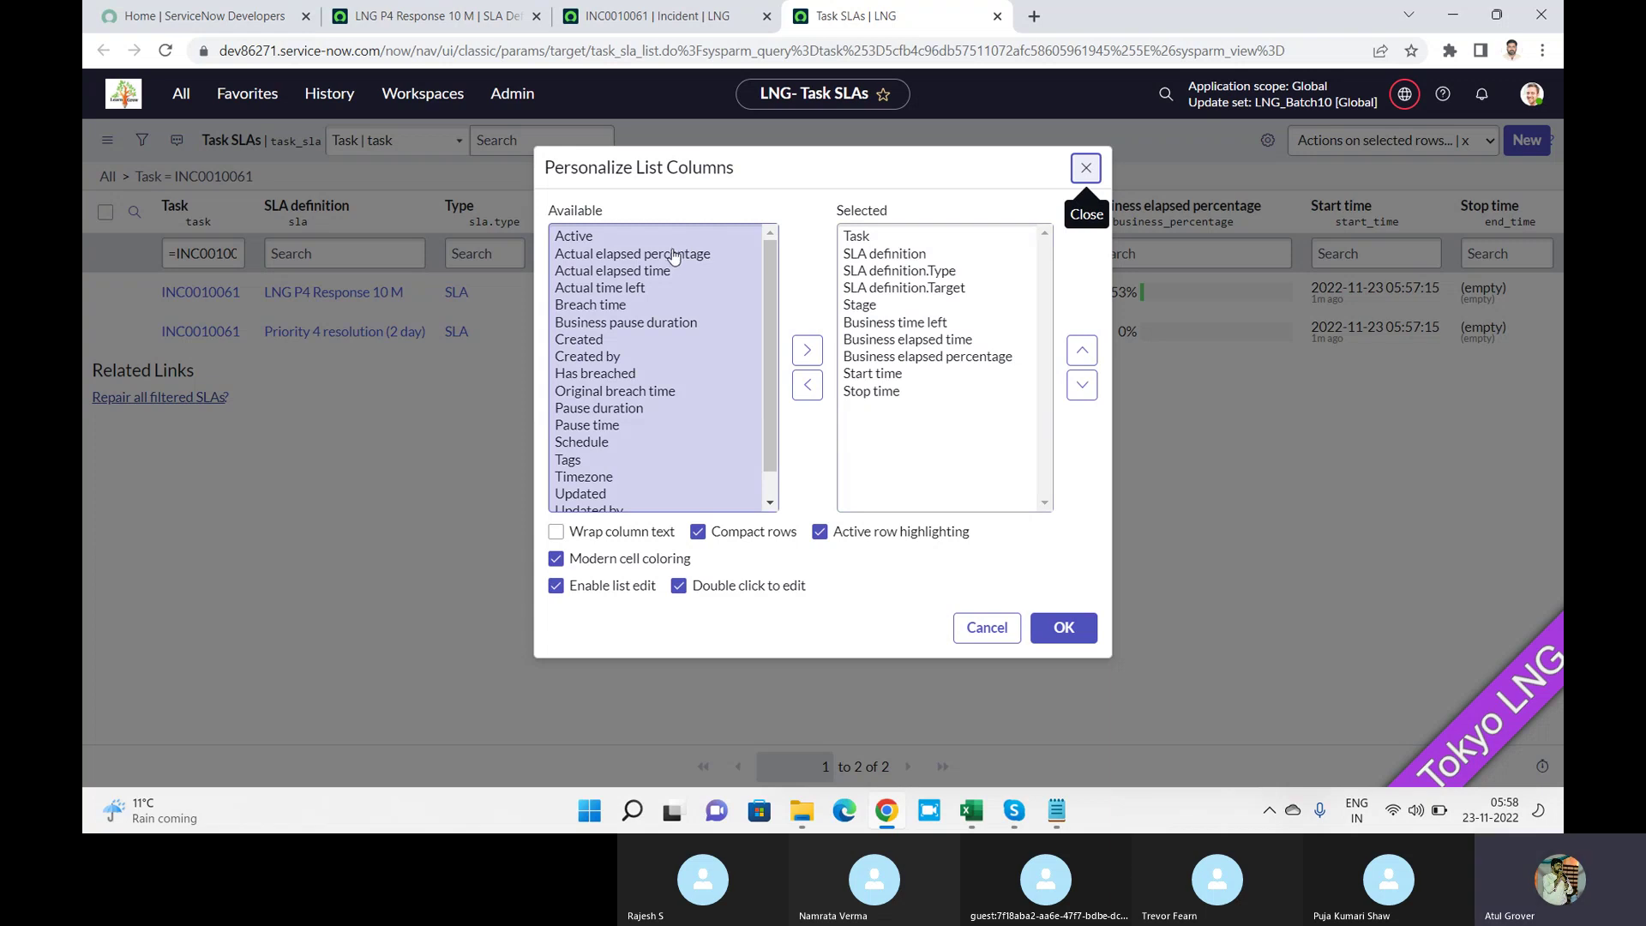
{"action": "double_click", "coordinate": [673, 255]}
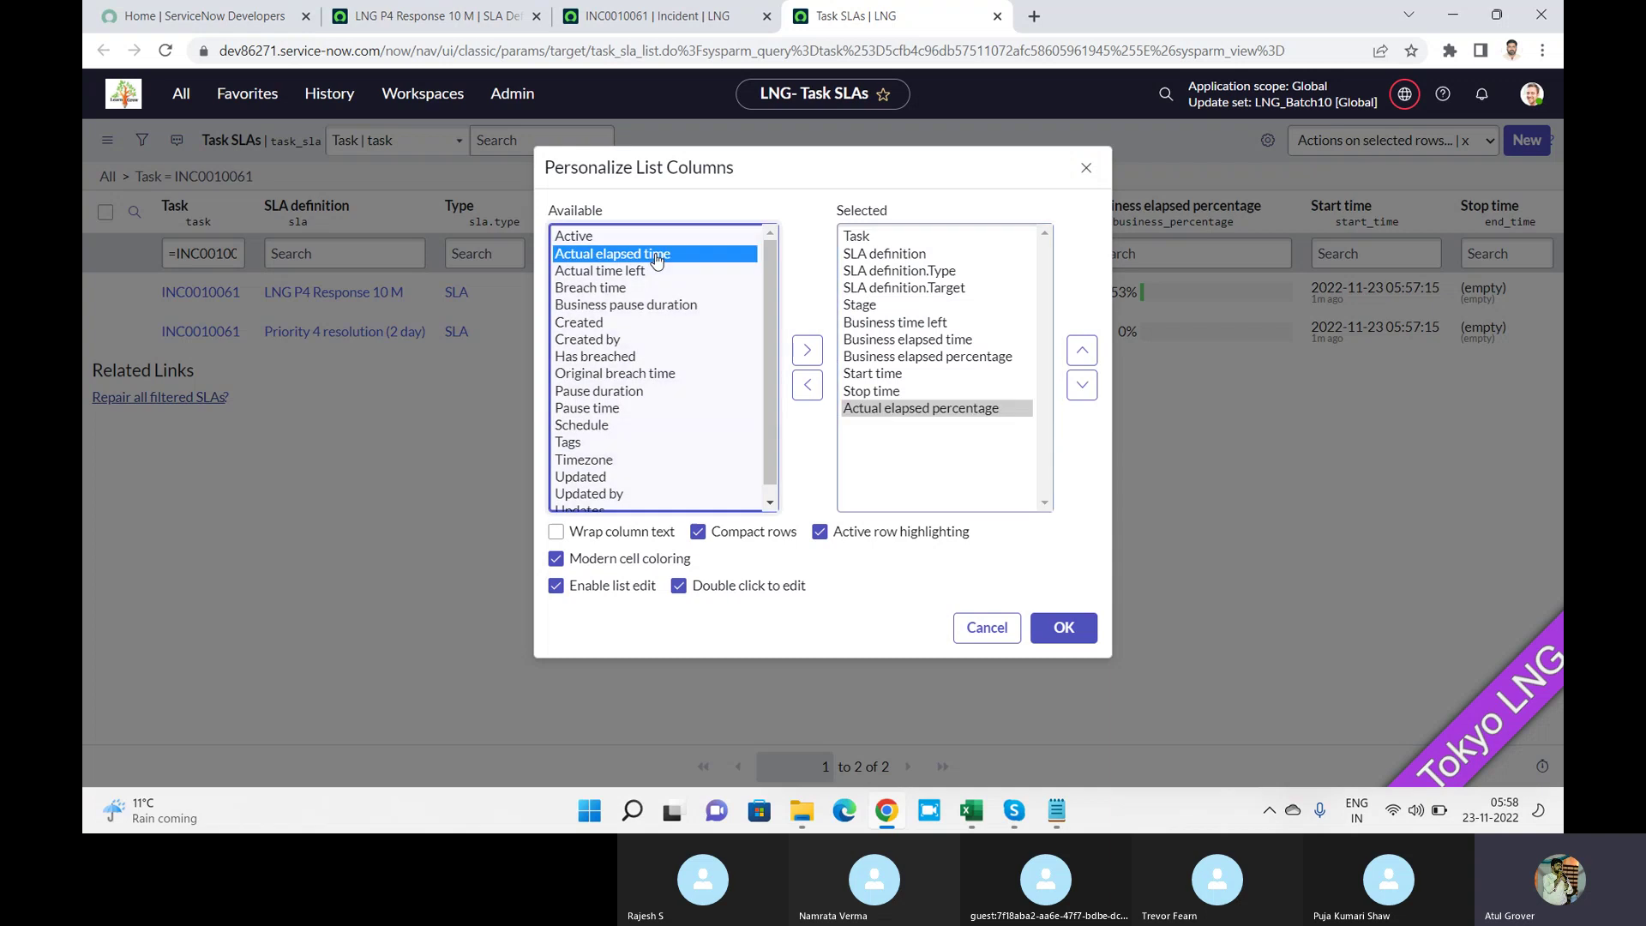
{"action": "double_click", "coordinate": [672, 255]}
{"action": "double_click", "coordinate": [630, 256]}
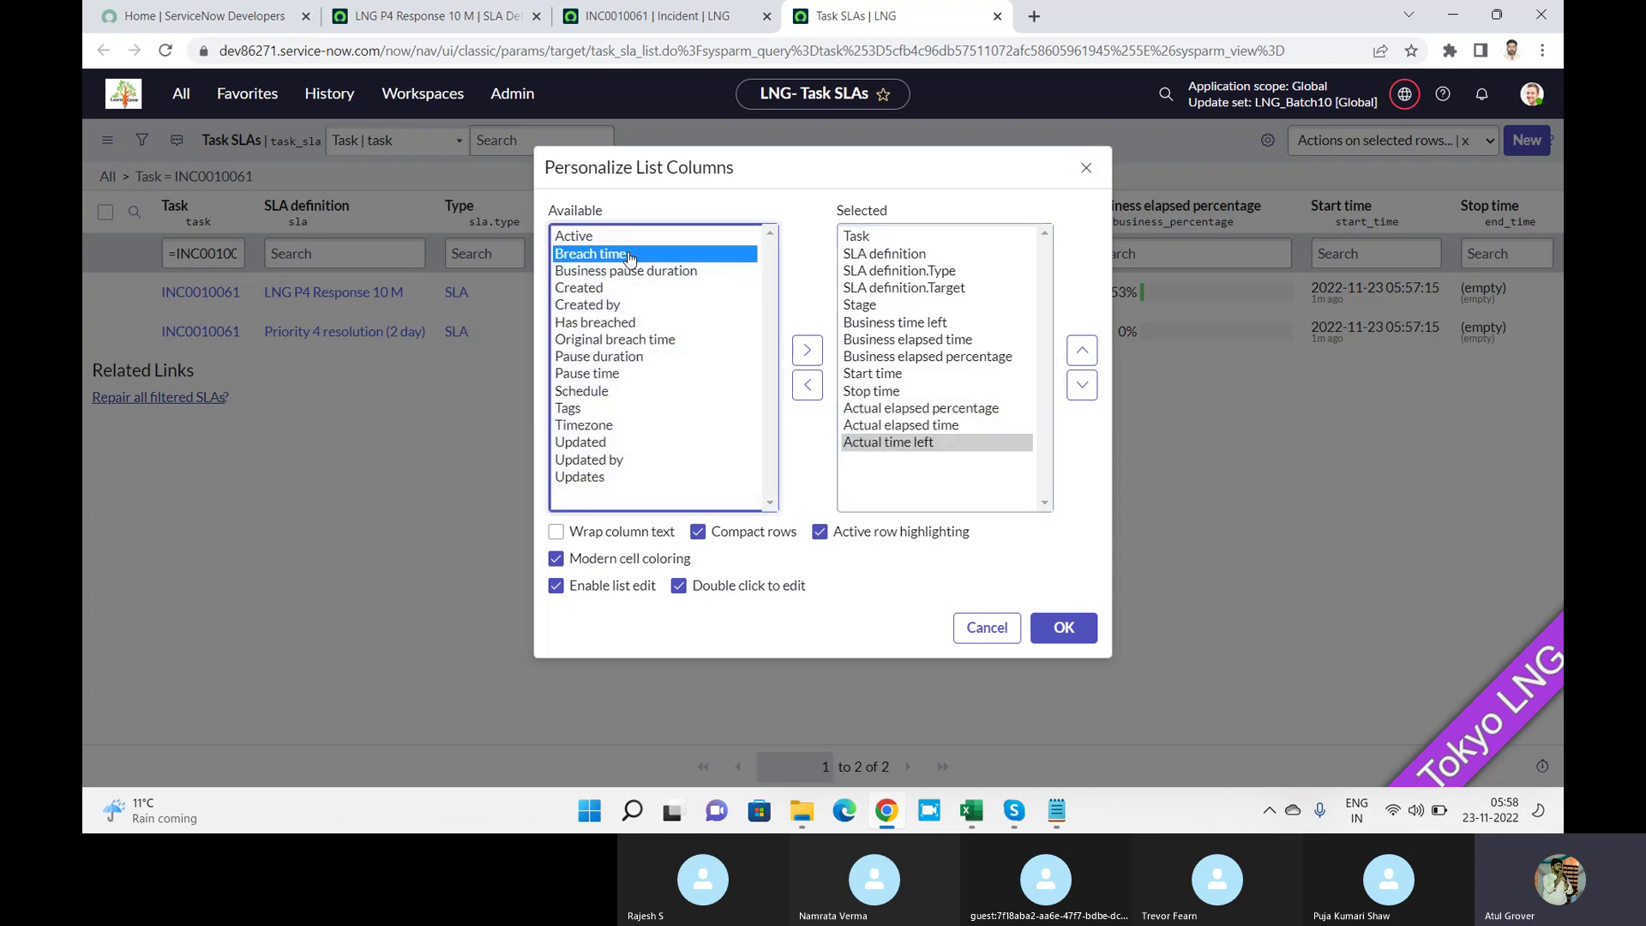
{"action": "double_click", "coordinate": [630, 256]}
{"action": "double_click", "coordinate": [630, 256]}
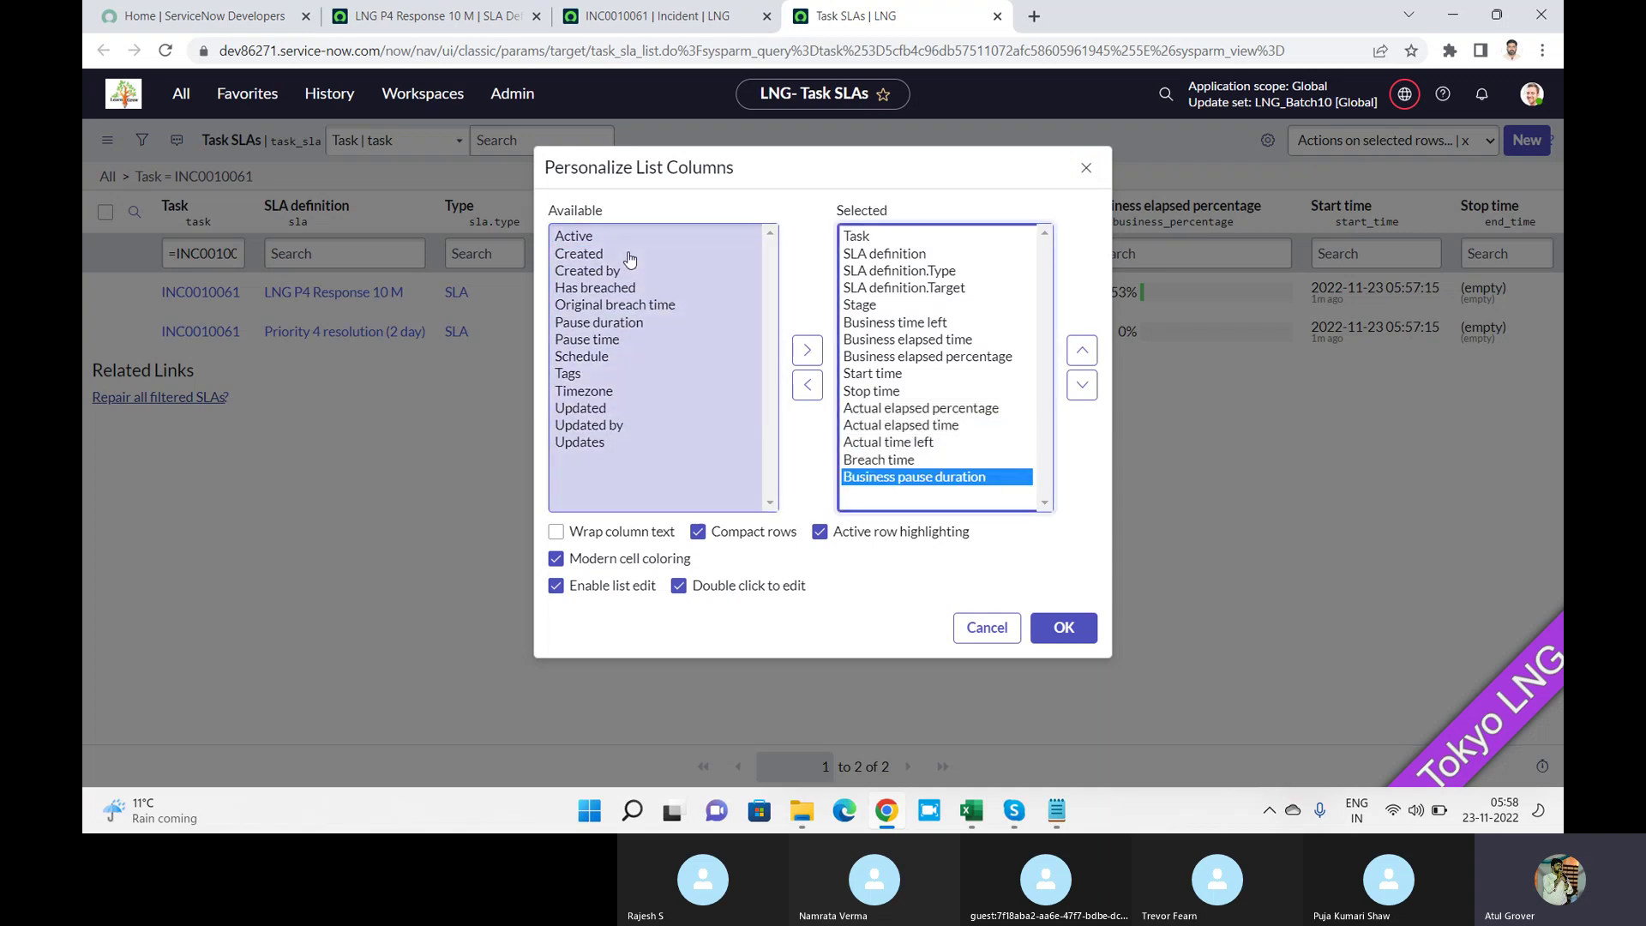
{"action": "double_click", "coordinate": [638, 288]}
{"action": "double_click", "coordinate": [638, 290]}
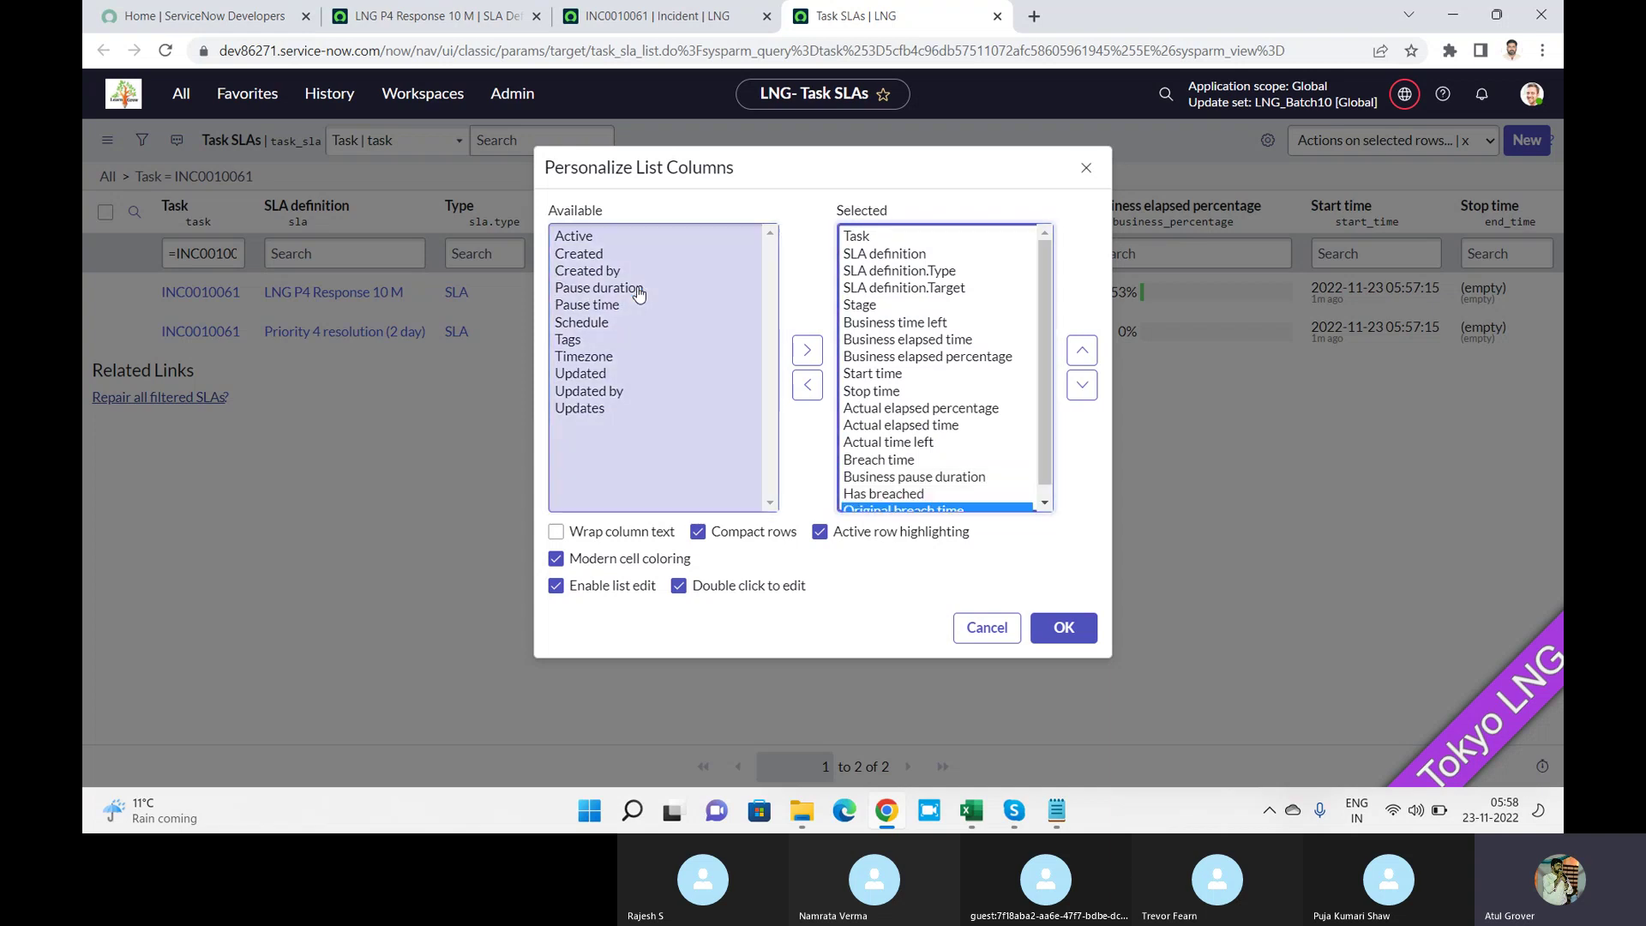
{"action": "double_click", "coordinate": [638, 290]}
{"action": "double_click", "coordinate": [638, 289]}
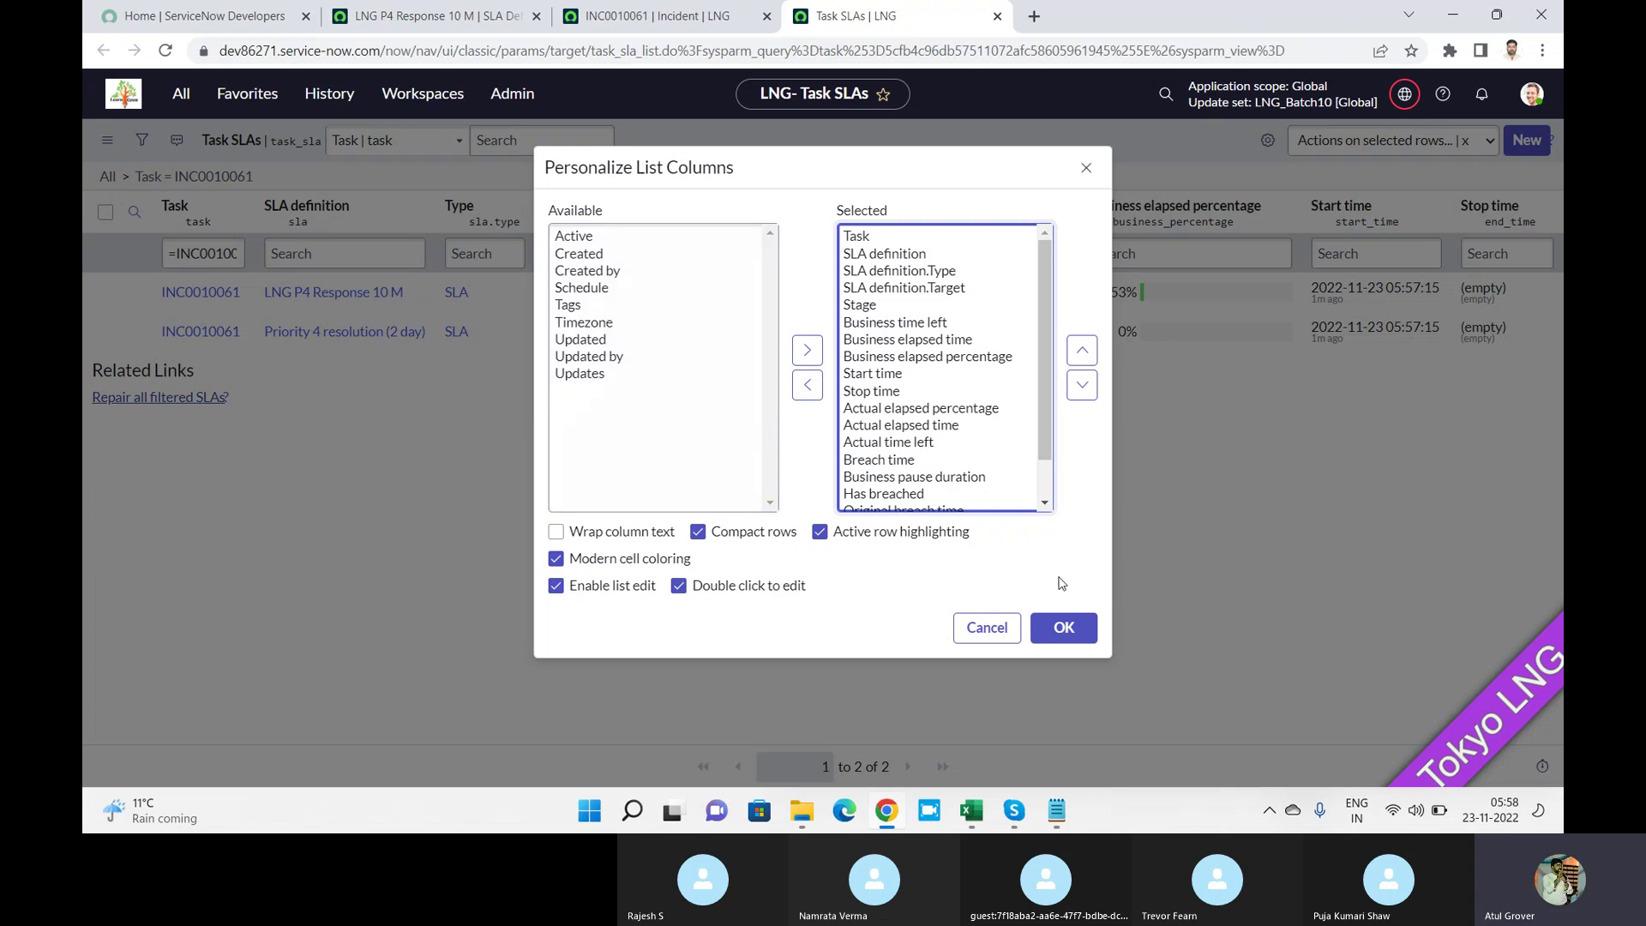
{"action": "left_click", "coordinate": [1064, 628]}
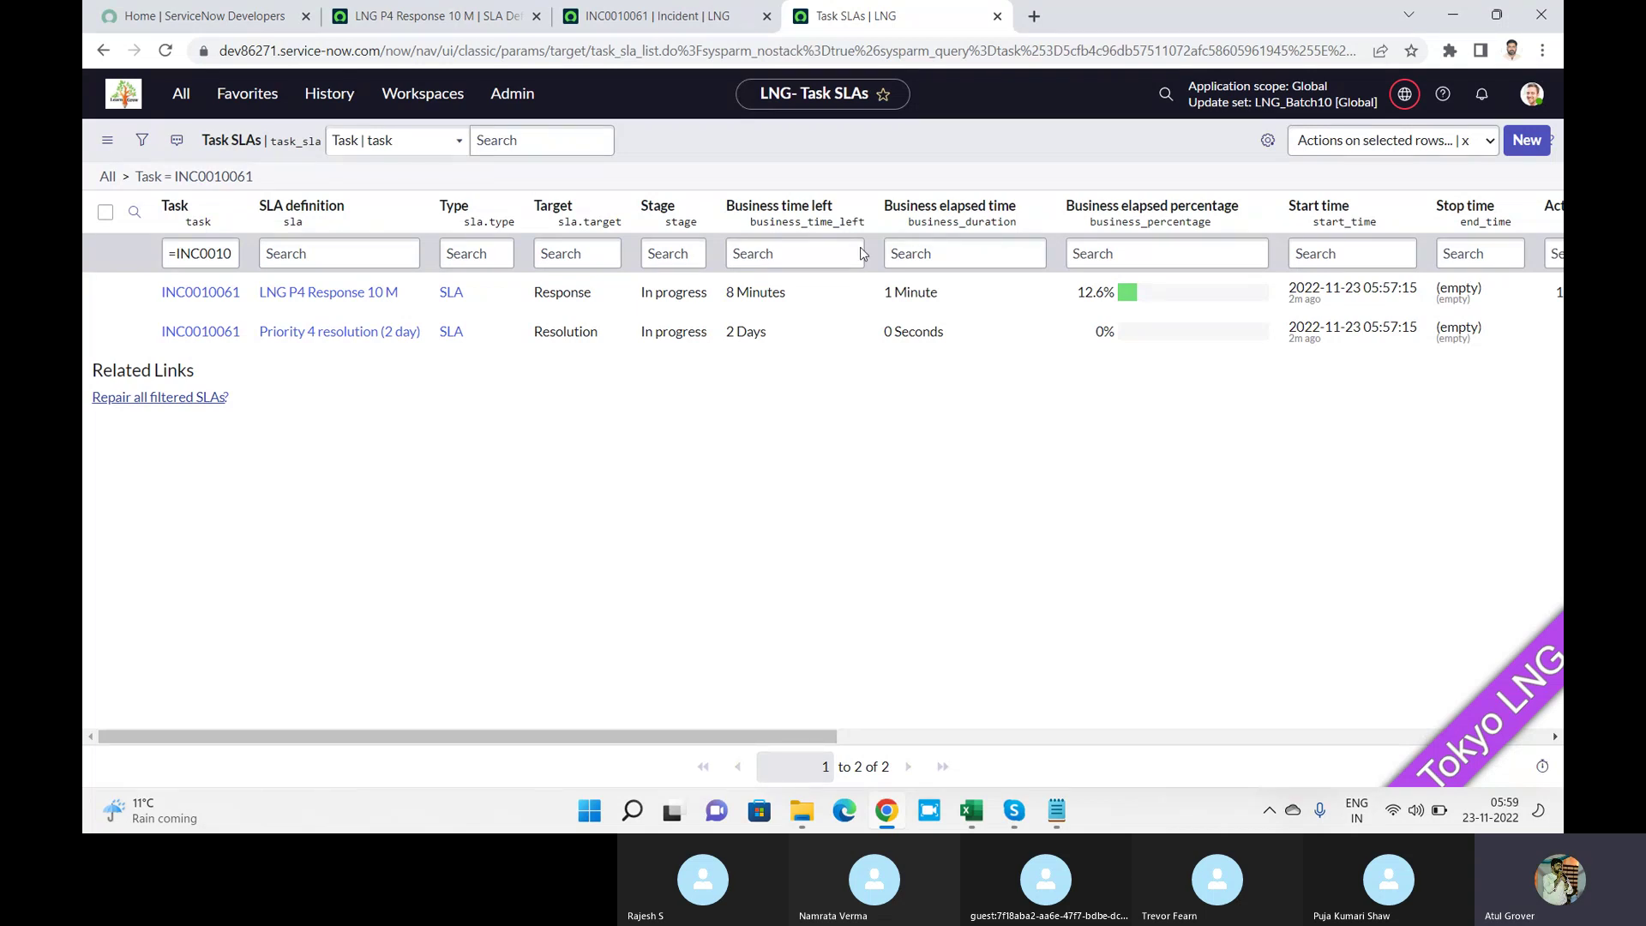
{"action": "left_click", "coordinate": [557, 135]}
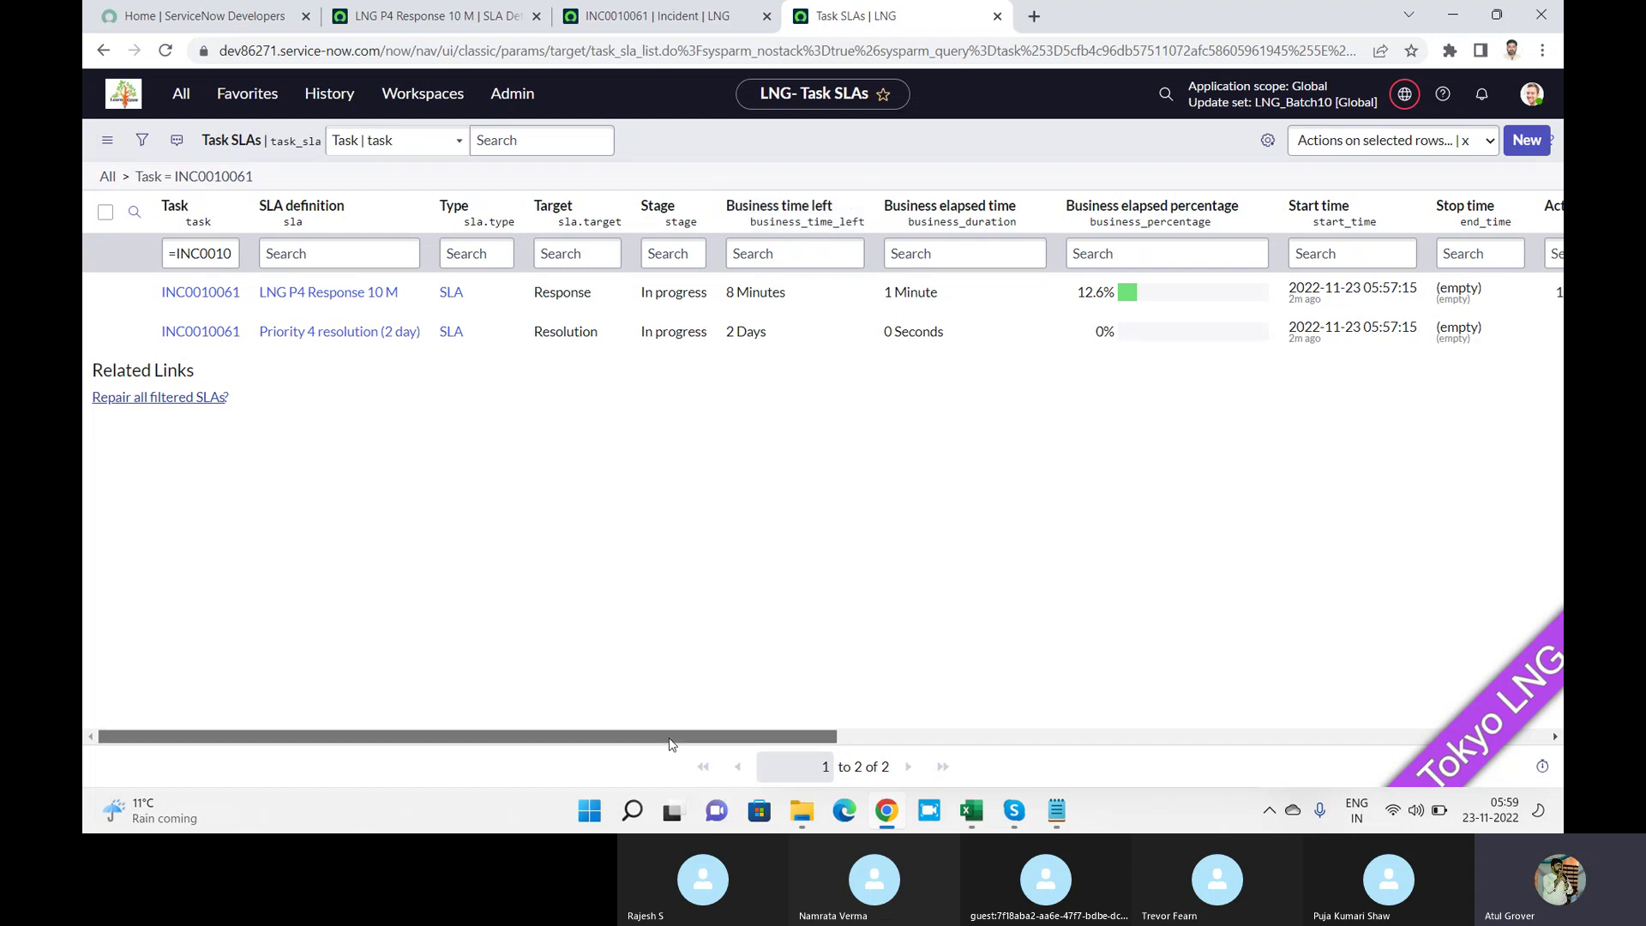
{"action": "left_click_drag", "start_coordinate": [671, 742], "coordinate": [721, 735]}
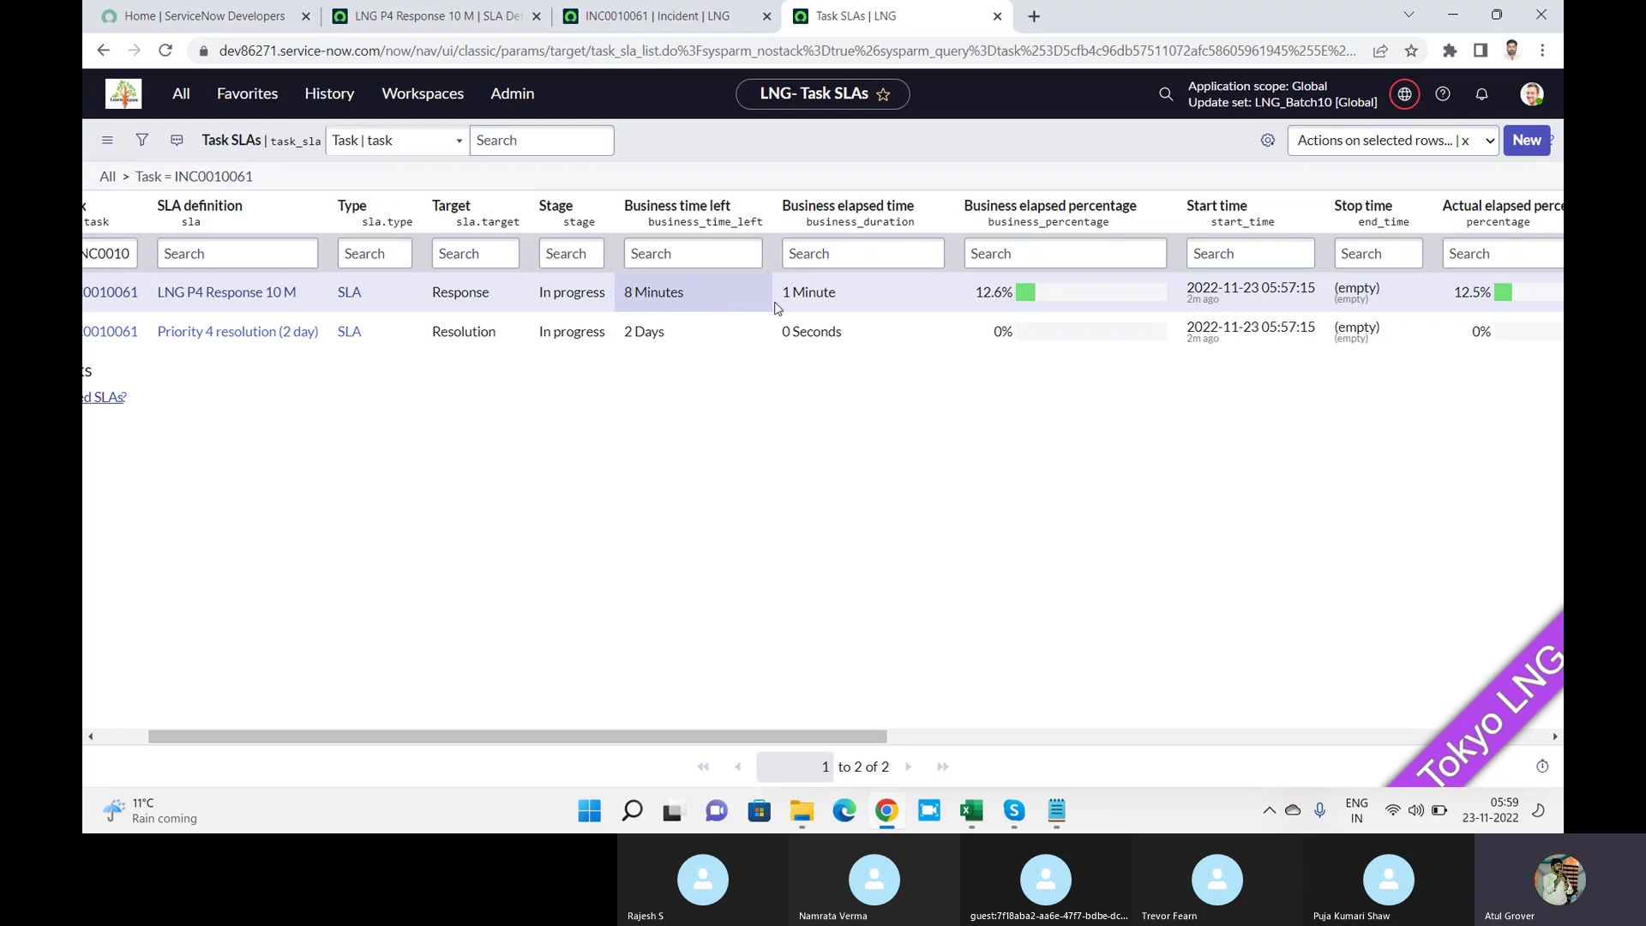
{"action": "left_click_drag", "start_coordinate": [859, 292], "coordinate": [783, 295]}
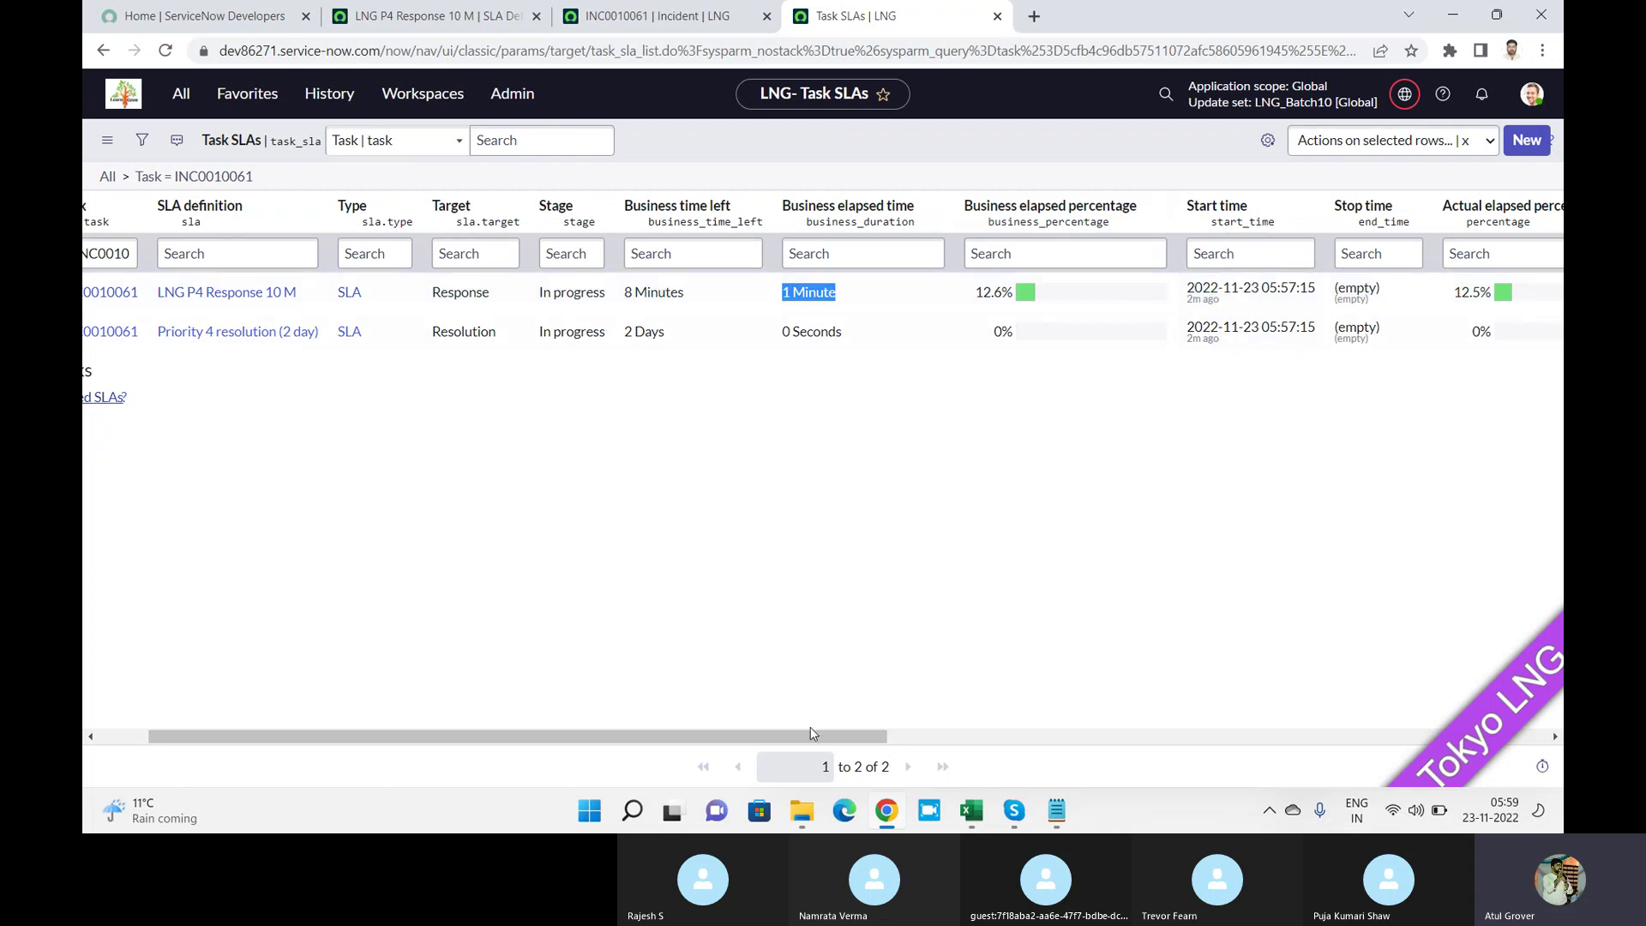
{"action": "left_click_drag", "start_coordinate": [813, 733], "coordinate": [1382, 688]}
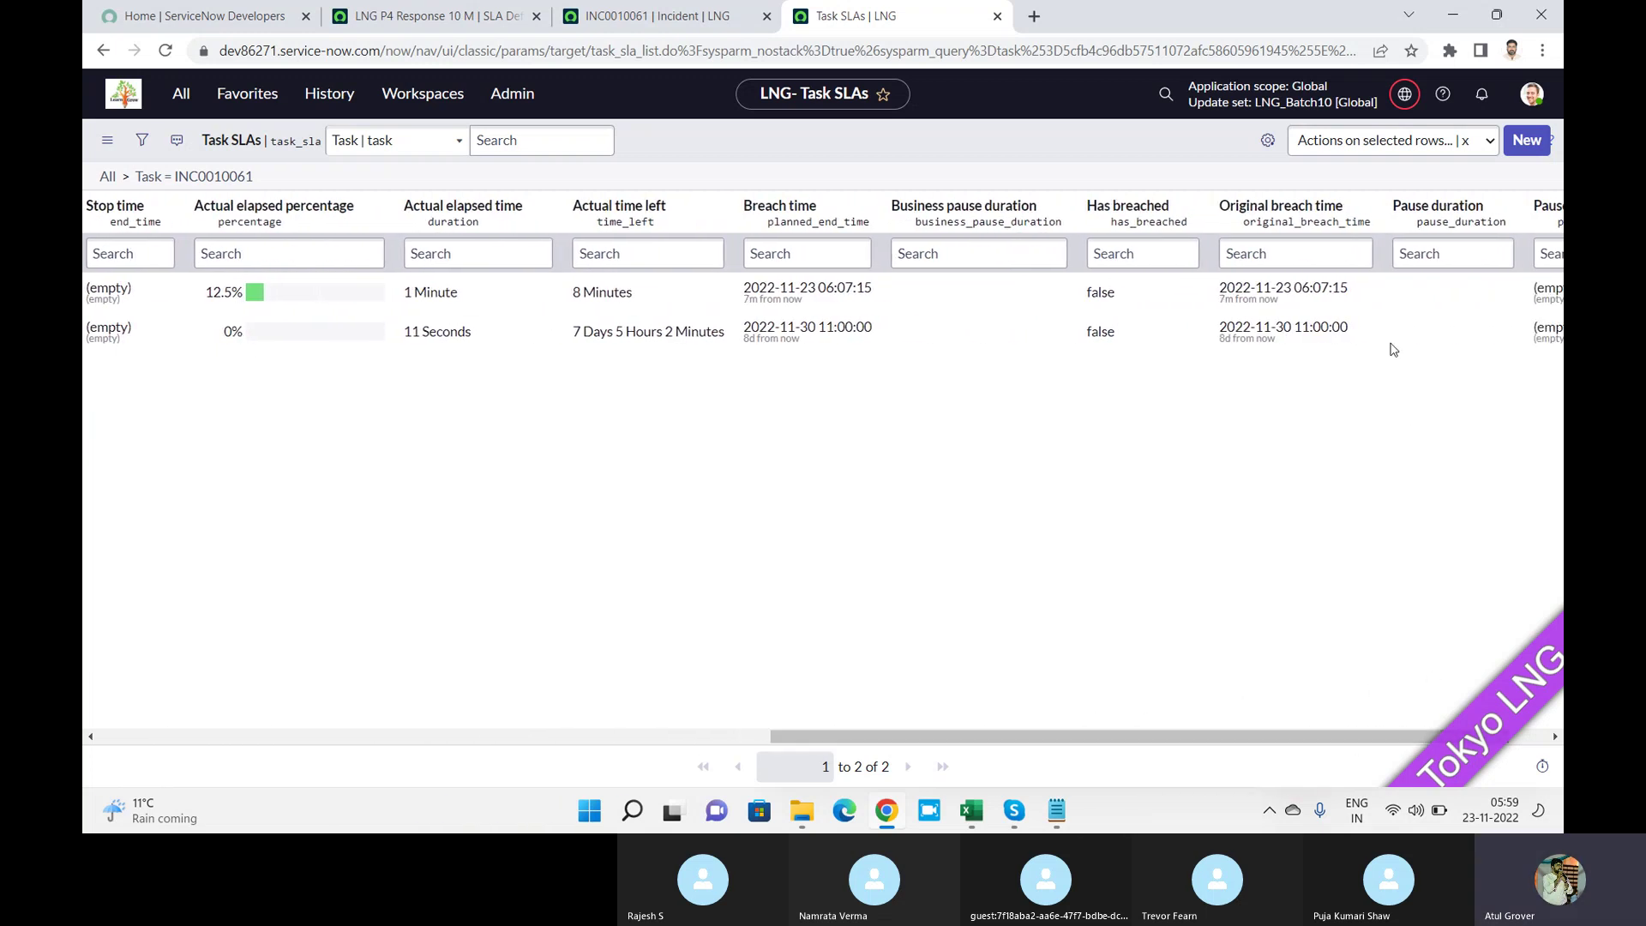
{"action": "left_click_drag", "start_coordinate": [1349, 289], "coordinate": [1224, 294]}
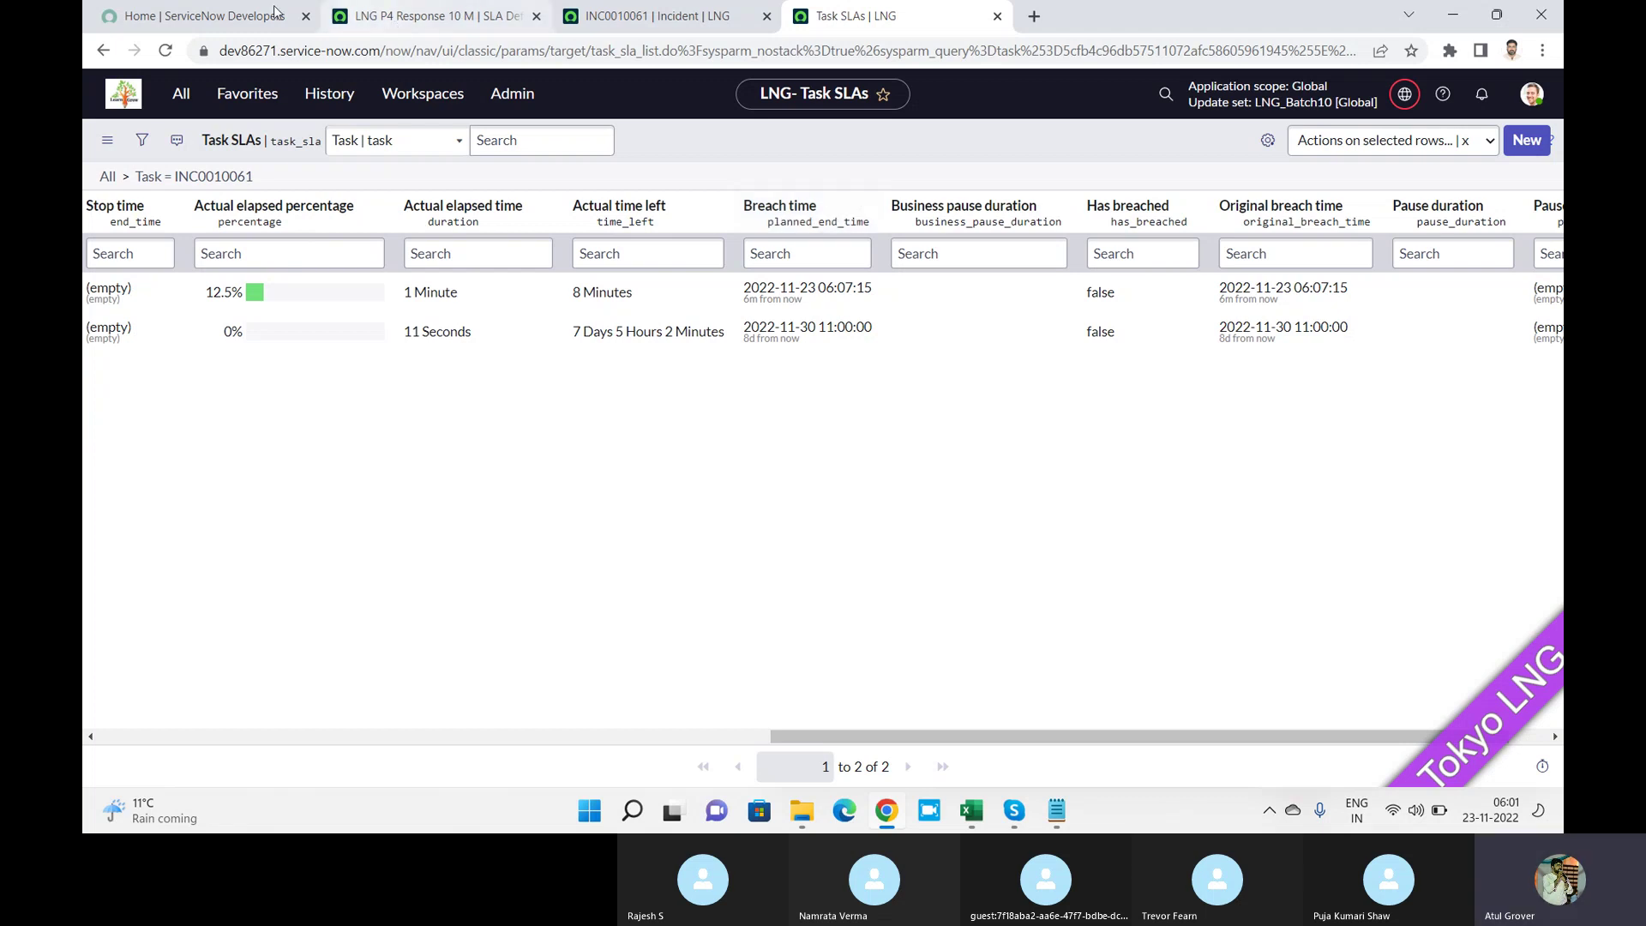
{"action": "left_click", "coordinate": [410, 20]}
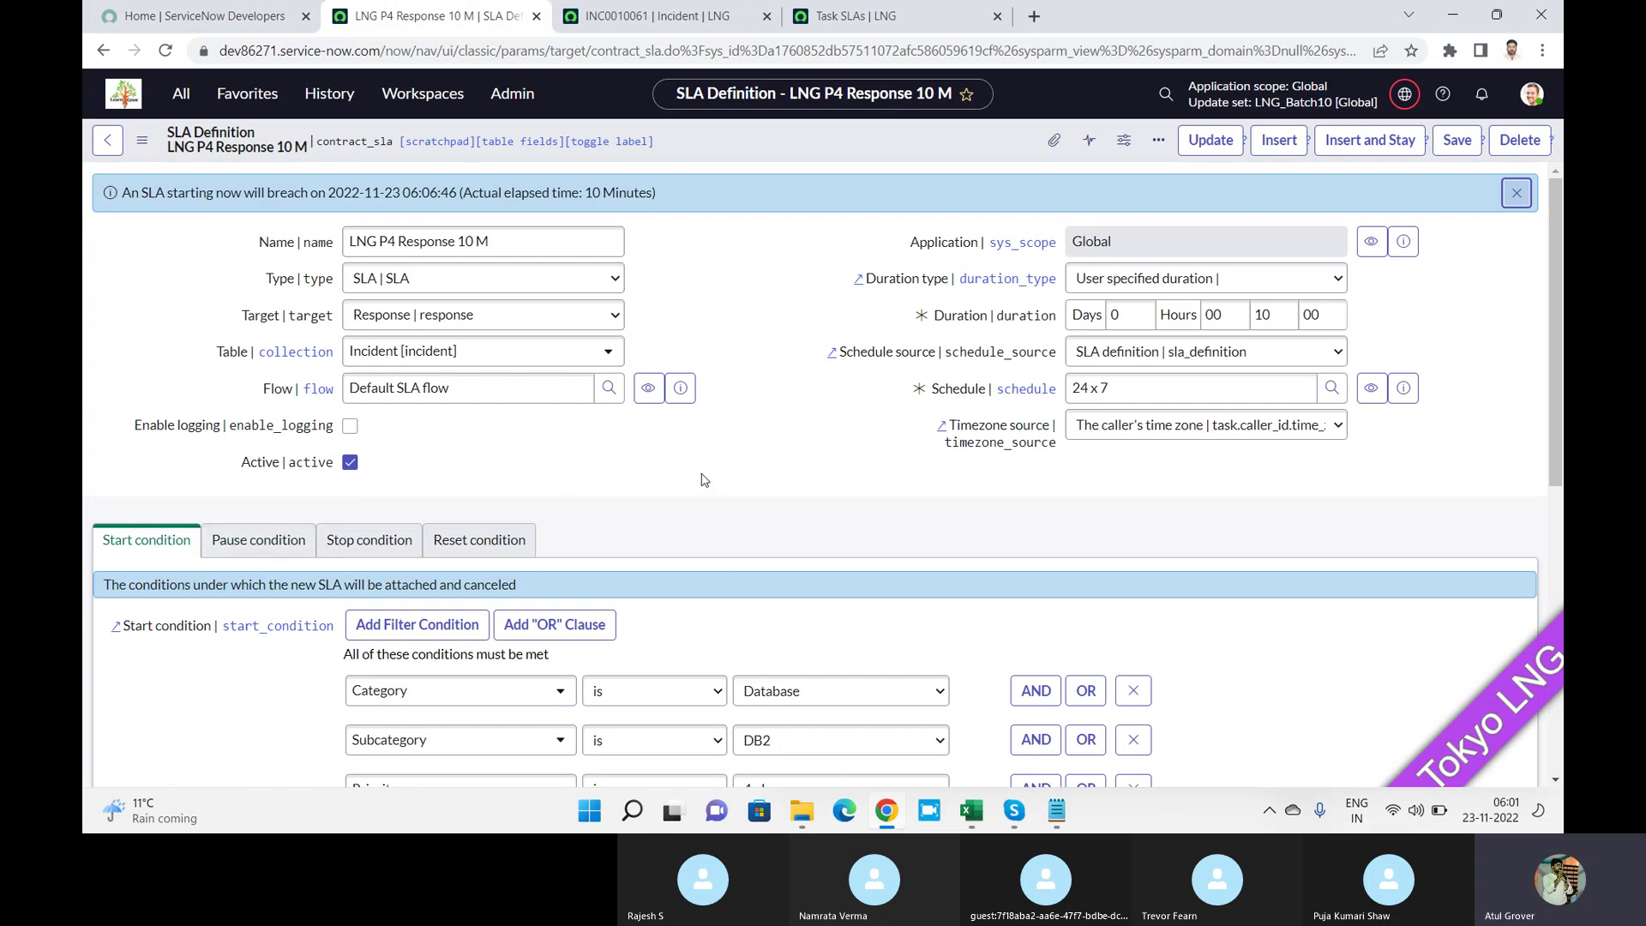
{"action": "left_click", "coordinate": [884, 16]}
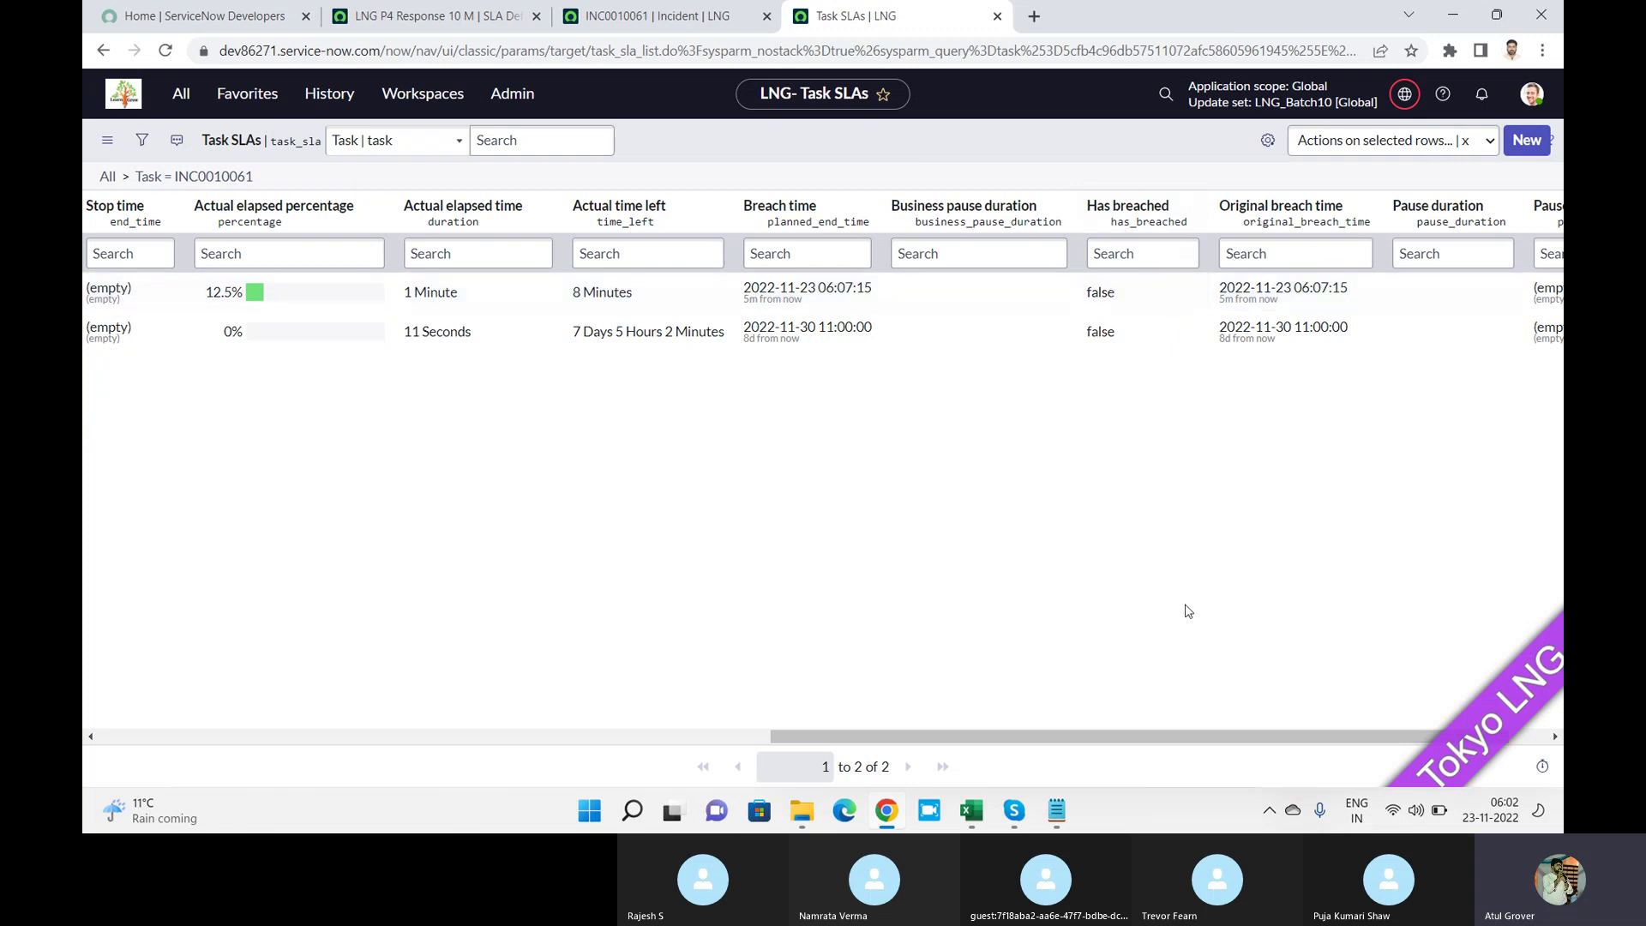
Scroll the Task SLAs list aside and return to the LNG P4 Response 10 M SLA definition tab.
{"action": "left_click_drag", "start_coordinate": [1164, 746], "coordinate": [1075, 725]}
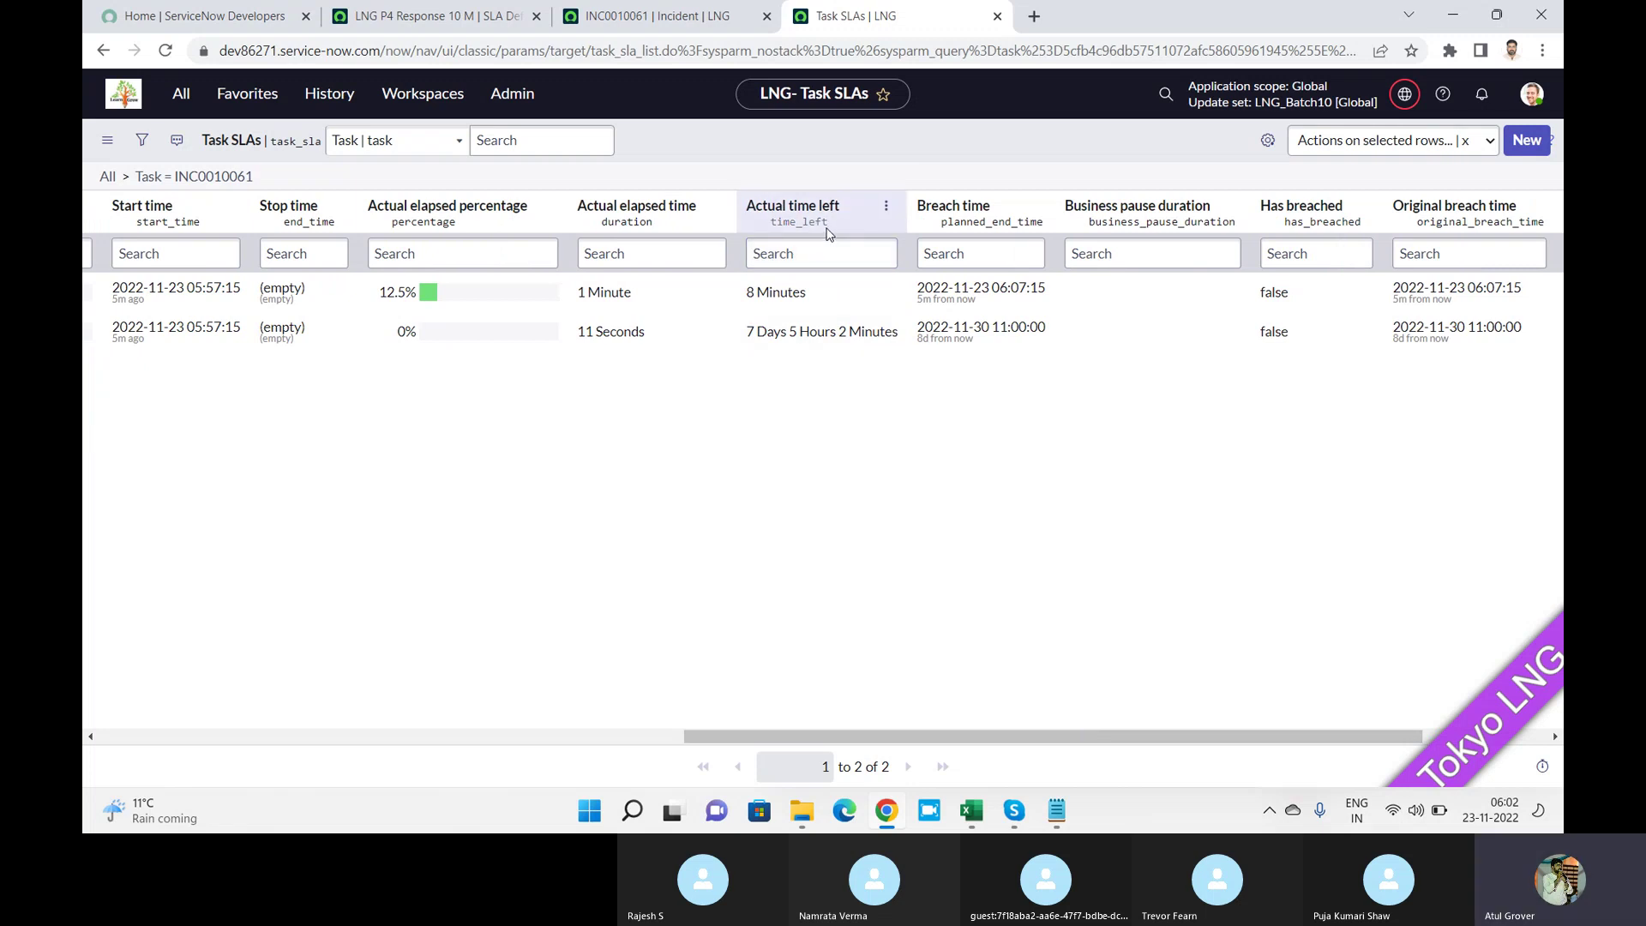
{"action": "left_click", "coordinate": [429, 16]}
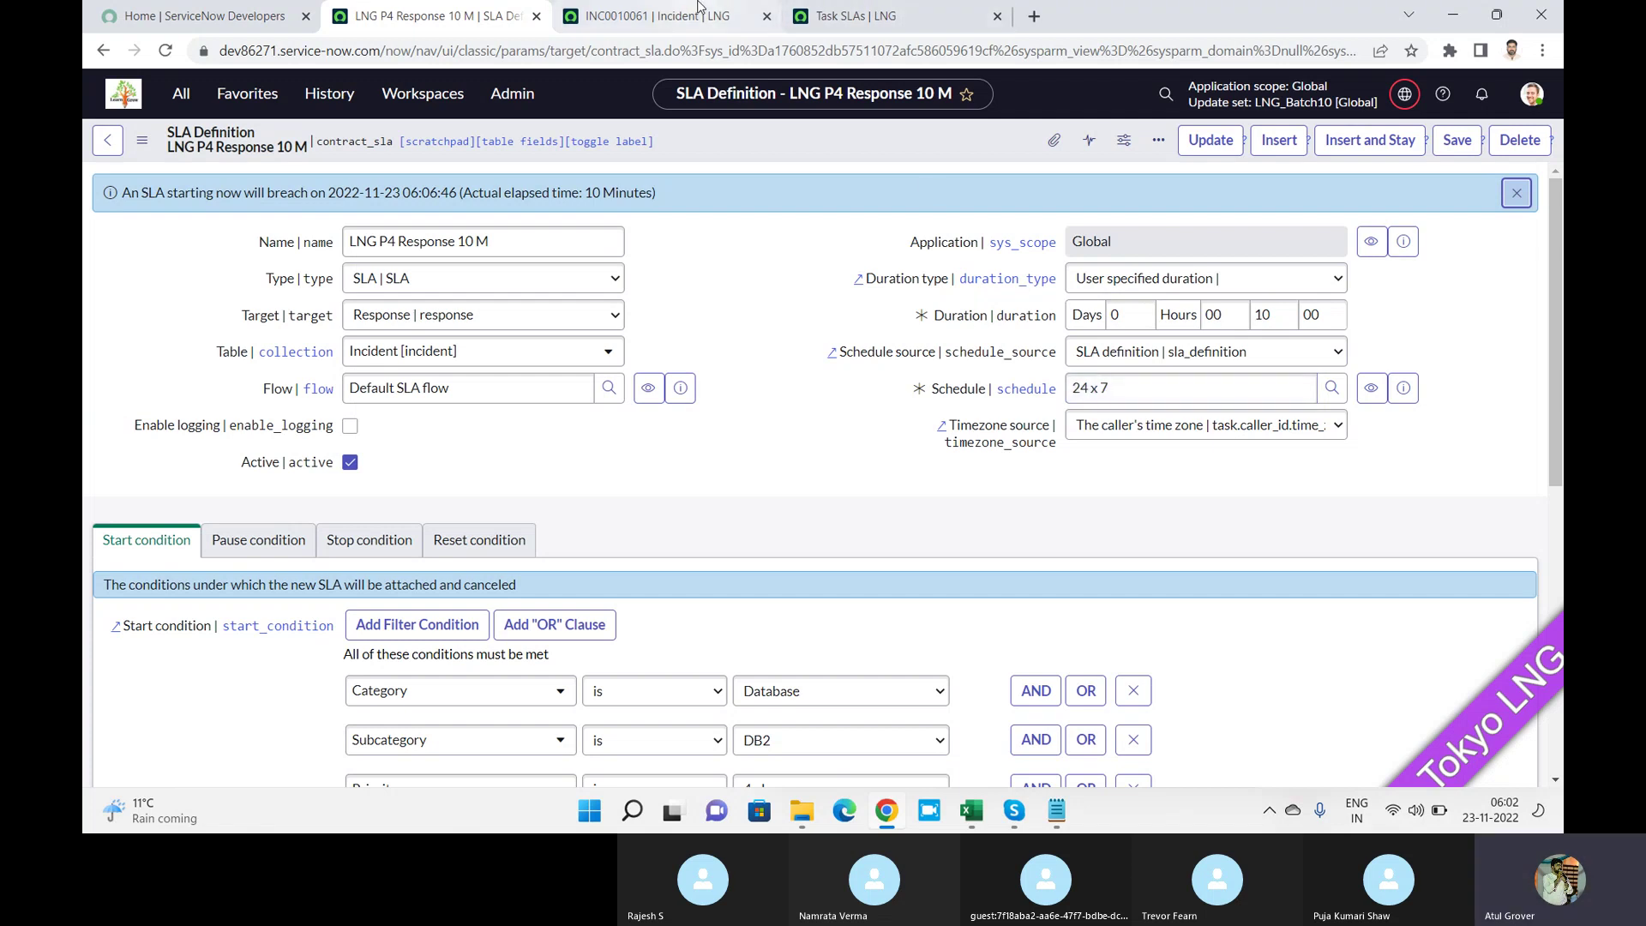
Switch back to INC0010061's Task SLAs list, where the response SLA shows 12.5% elapsed.
{"action": "left_click", "coordinate": [871, 26]}
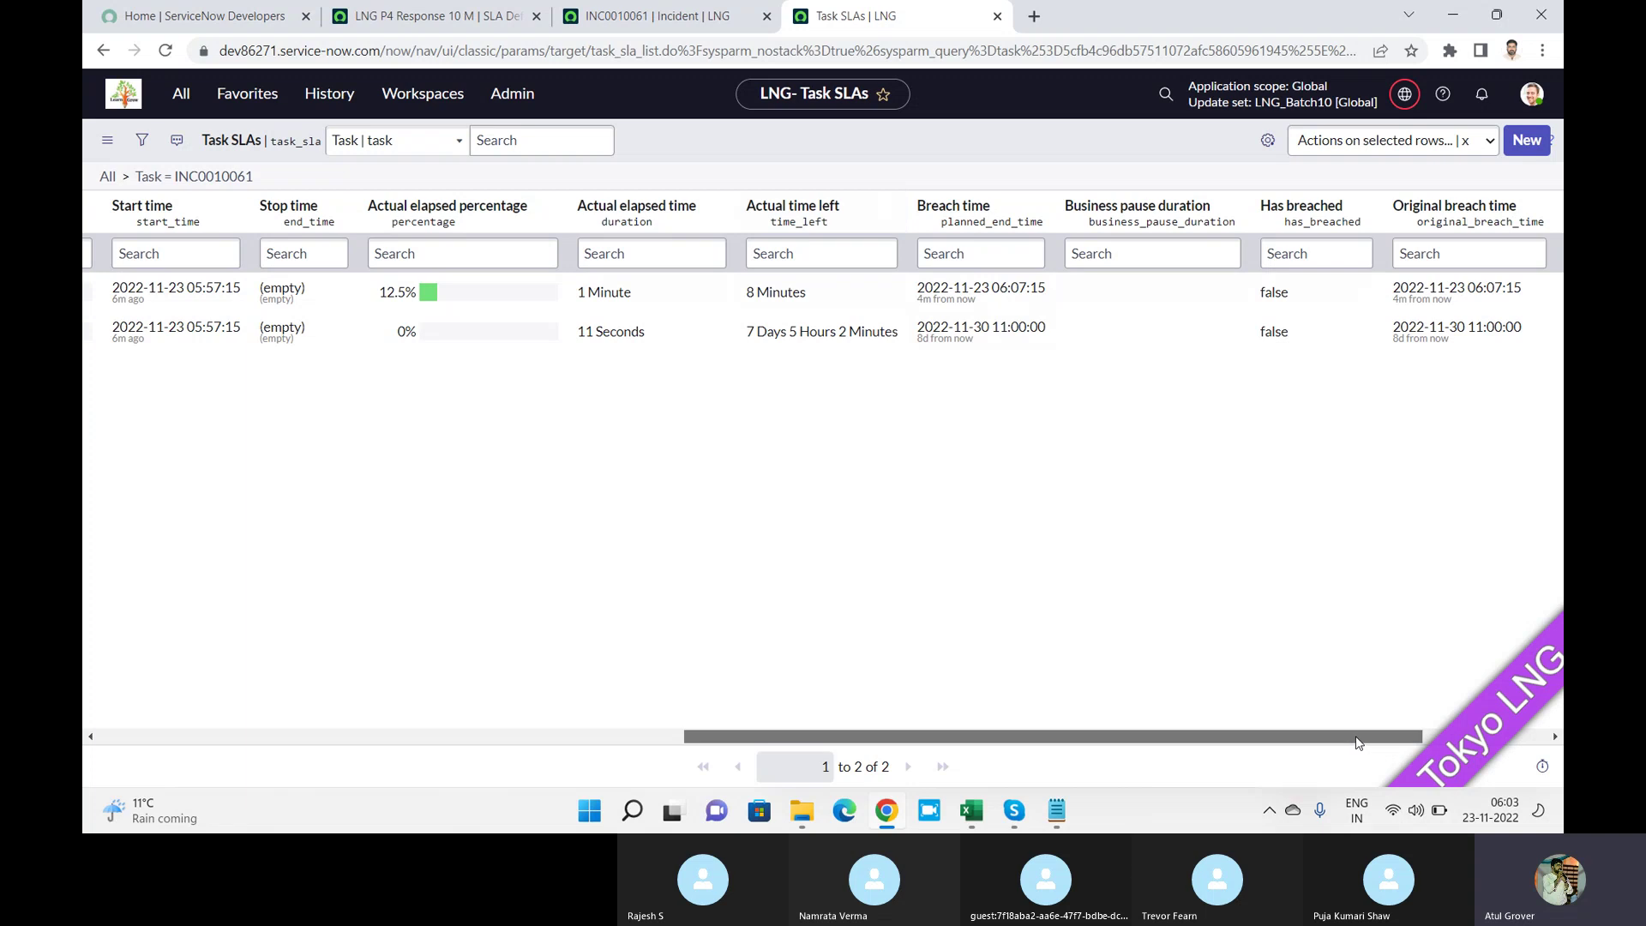
{"action": "left_click_drag", "start_coordinate": [1352, 735], "coordinate": [1535, 742]}
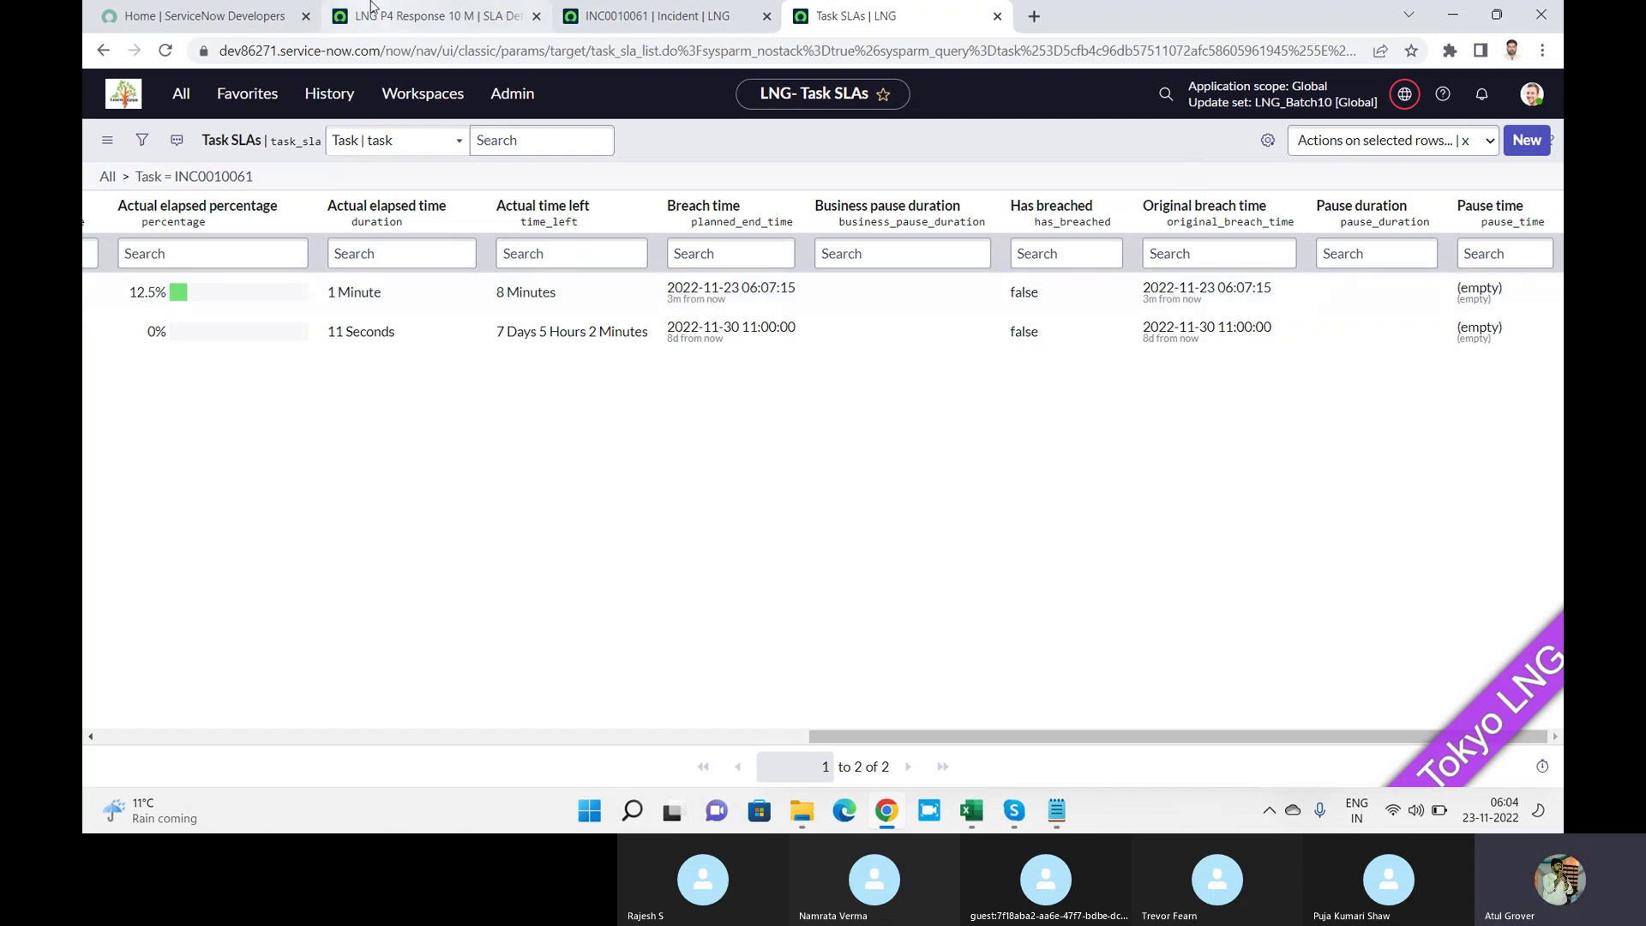
On the SLA definition's Pause condition tab, add the condition State is On Hold.
{"action": "left_click", "coordinate": [408, 31]}
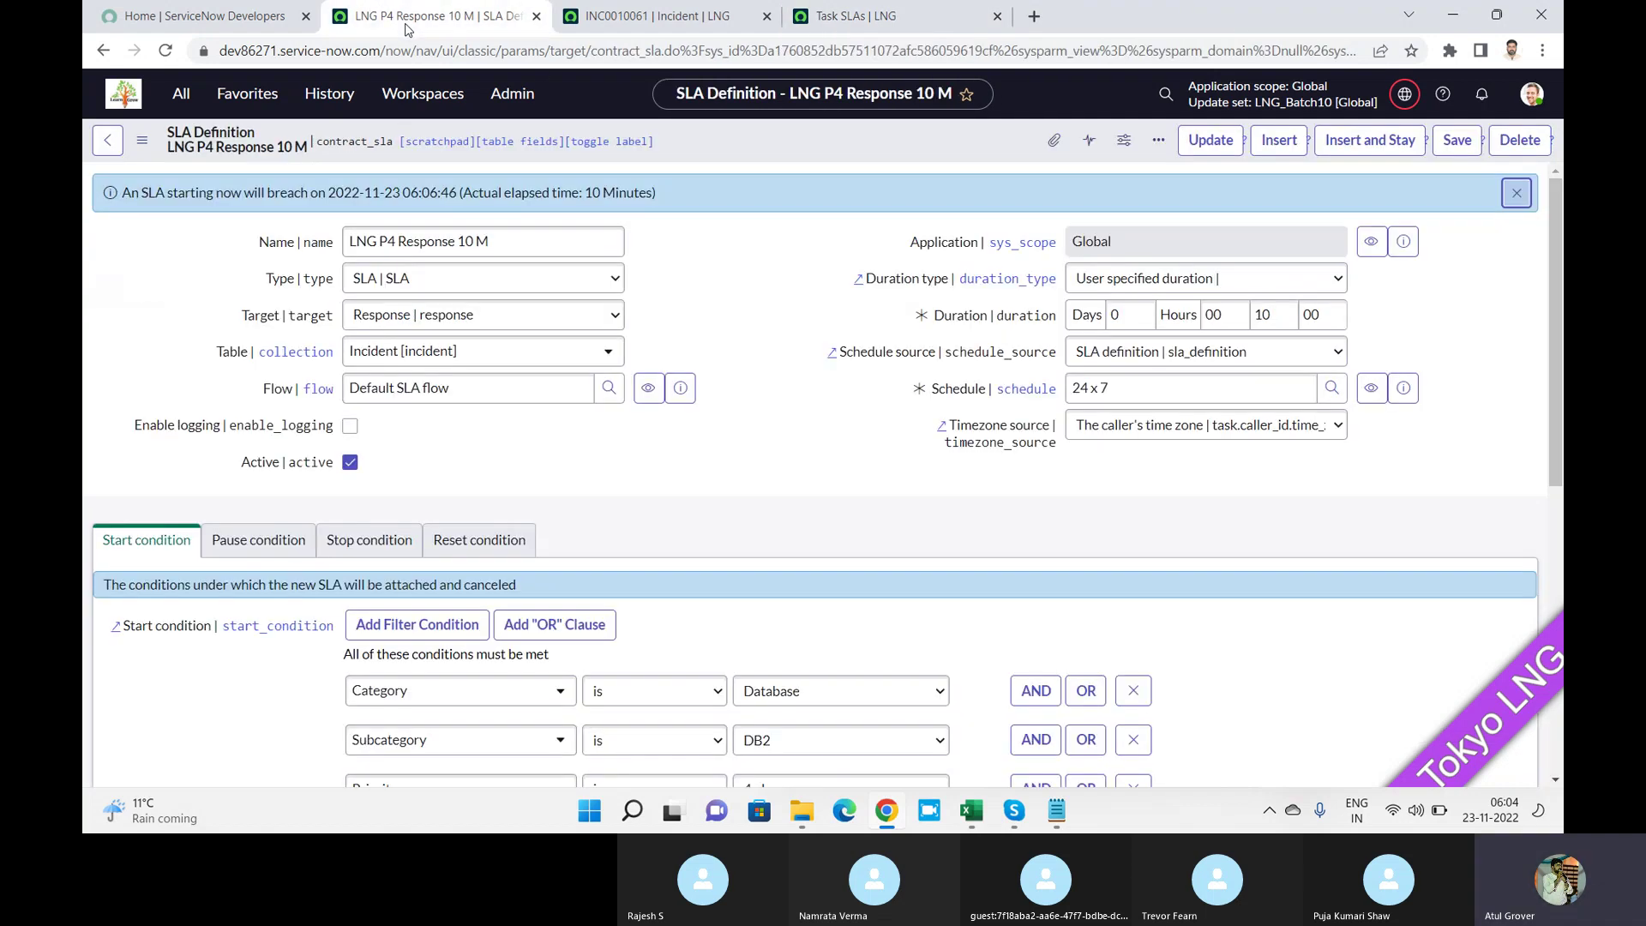
{"action": "left_click_drag", "start_coordinate": [1551, 372], "coordinate": [1551, 493]}
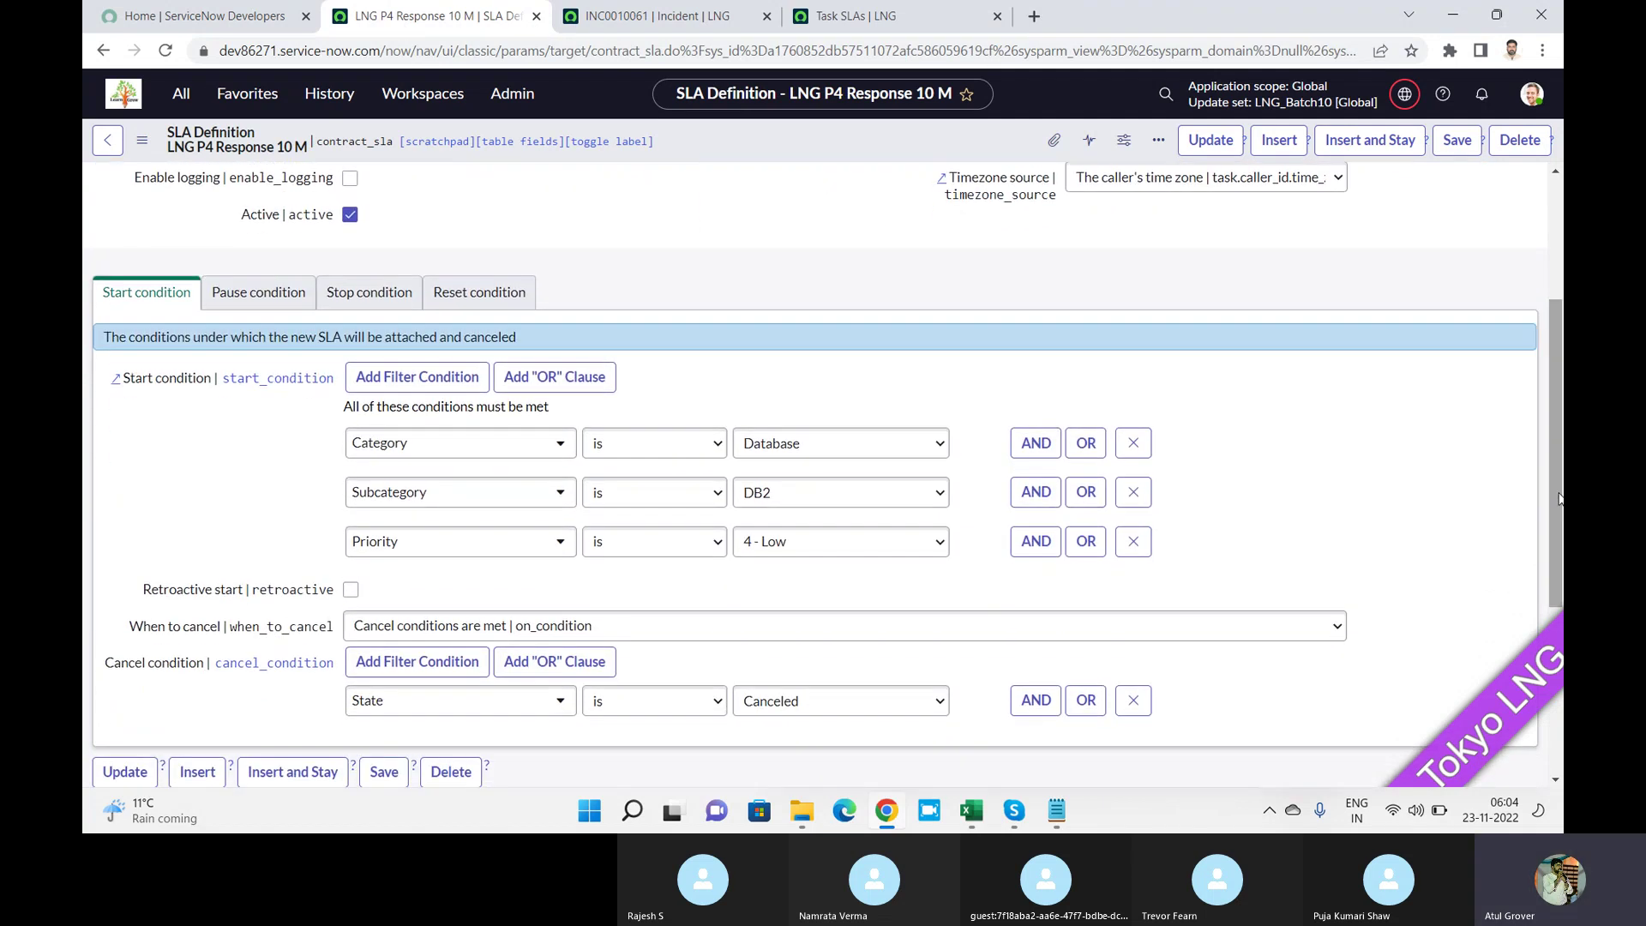
{"action": "left_click", "coordinate": [236, 295]}
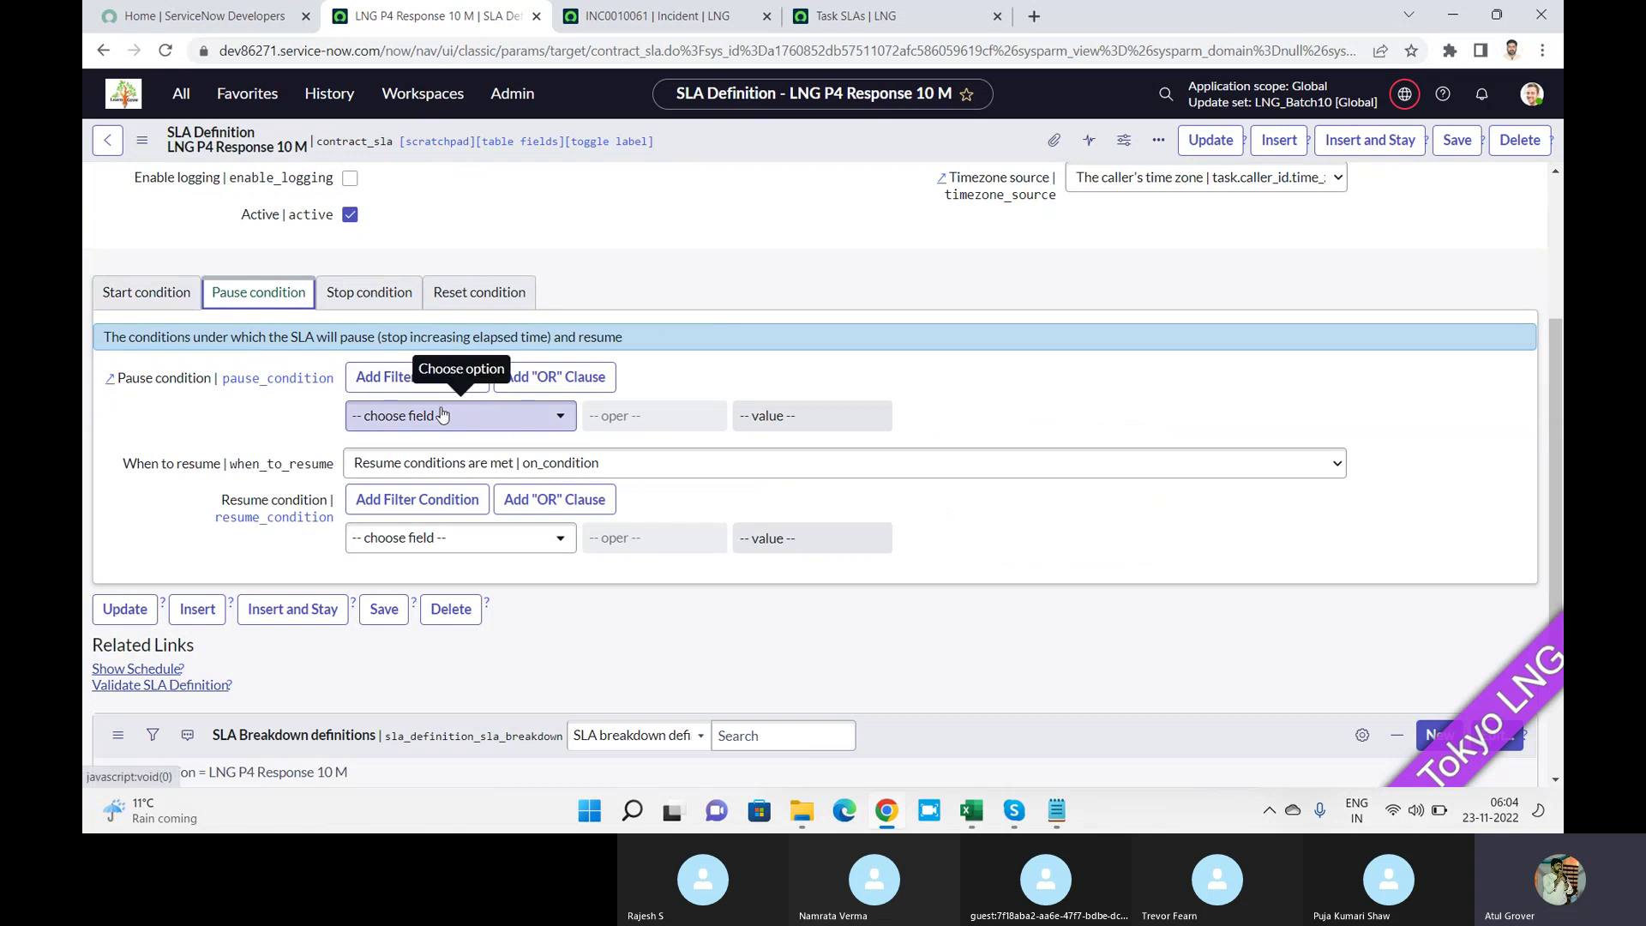
{"action": "left_click", "coordinate": [442, 415]}
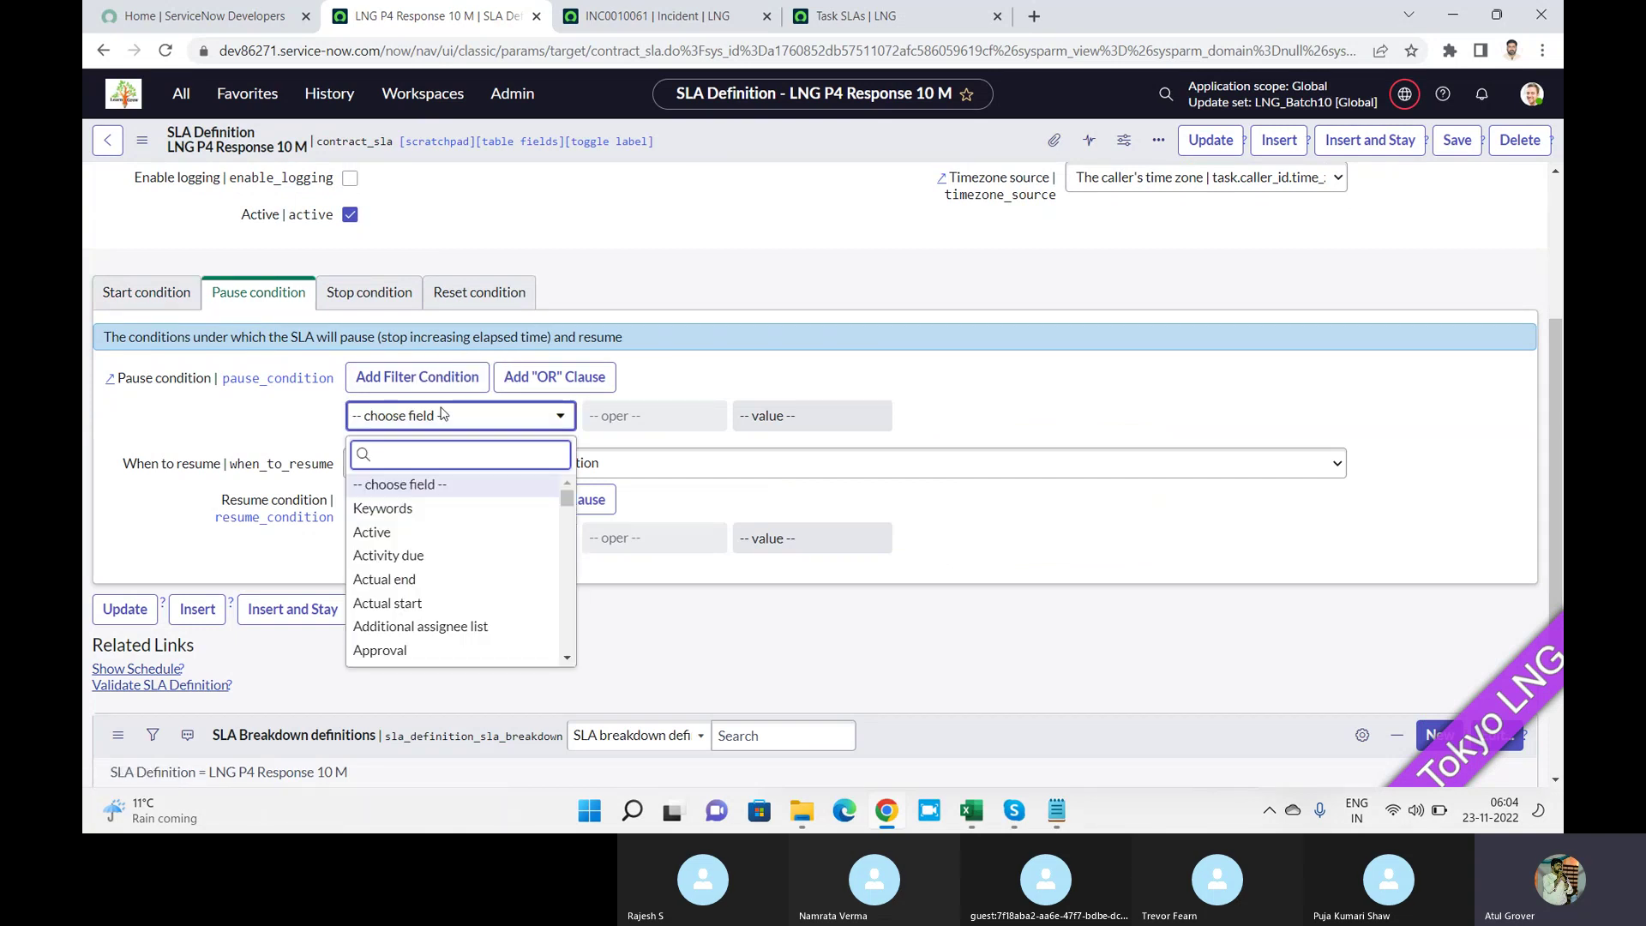
{"action": "type", "text": "sla"}
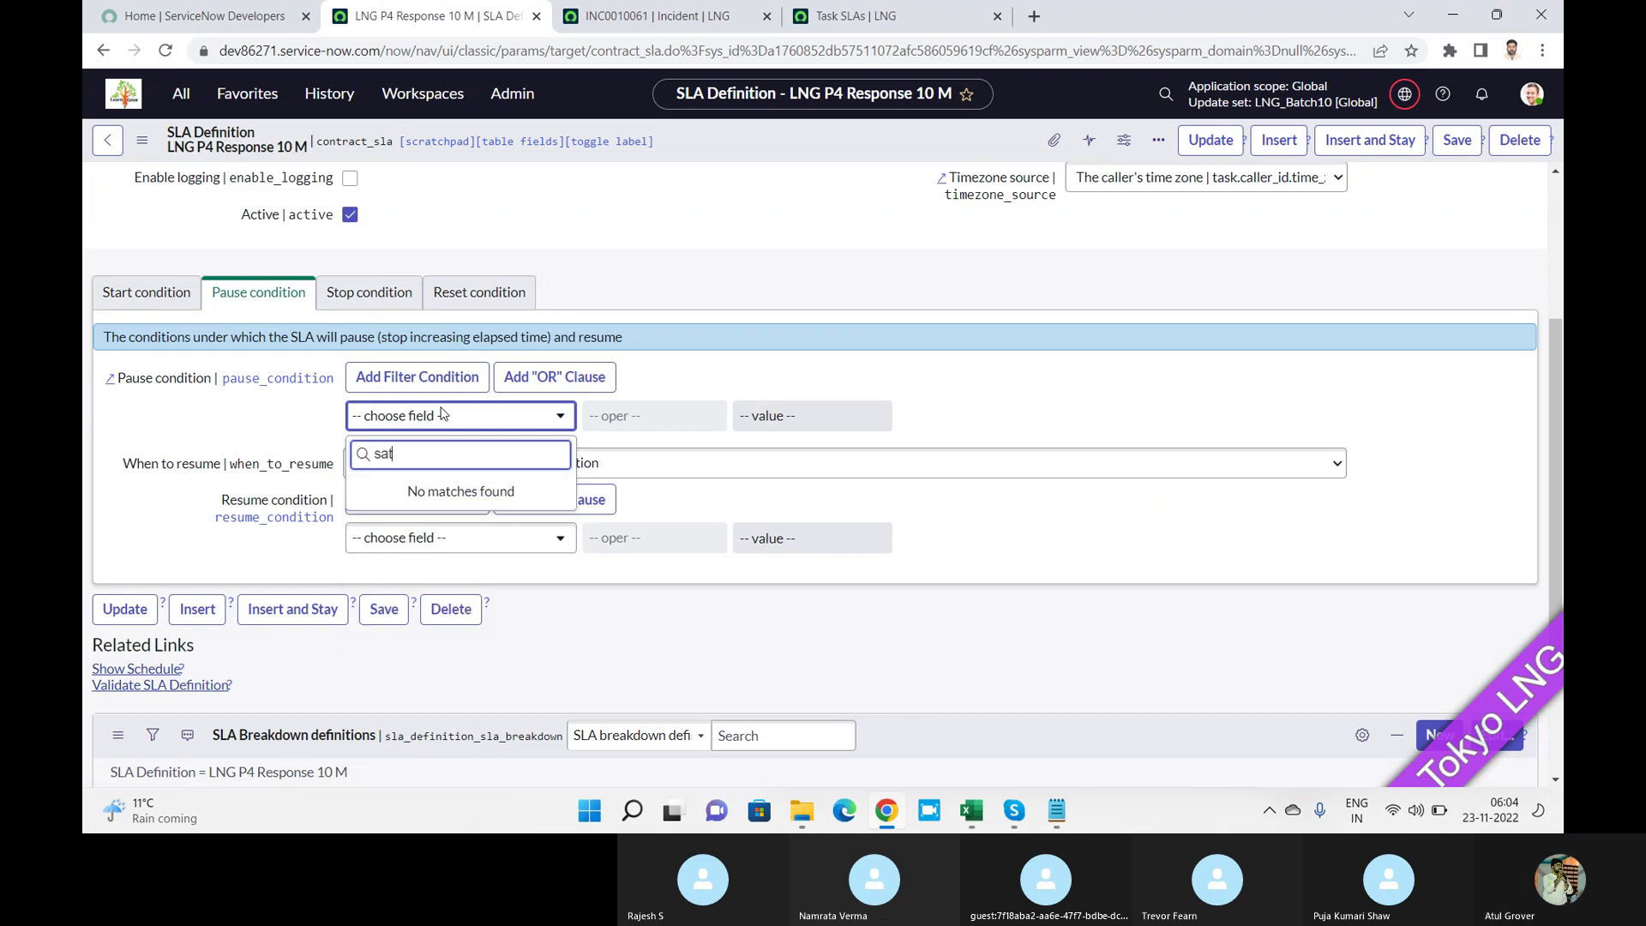
{"action": "key", "text": "BackSpace"}
{"action": "key", "text": "BackSpace"}
{"action": "type", "text": "tate"}
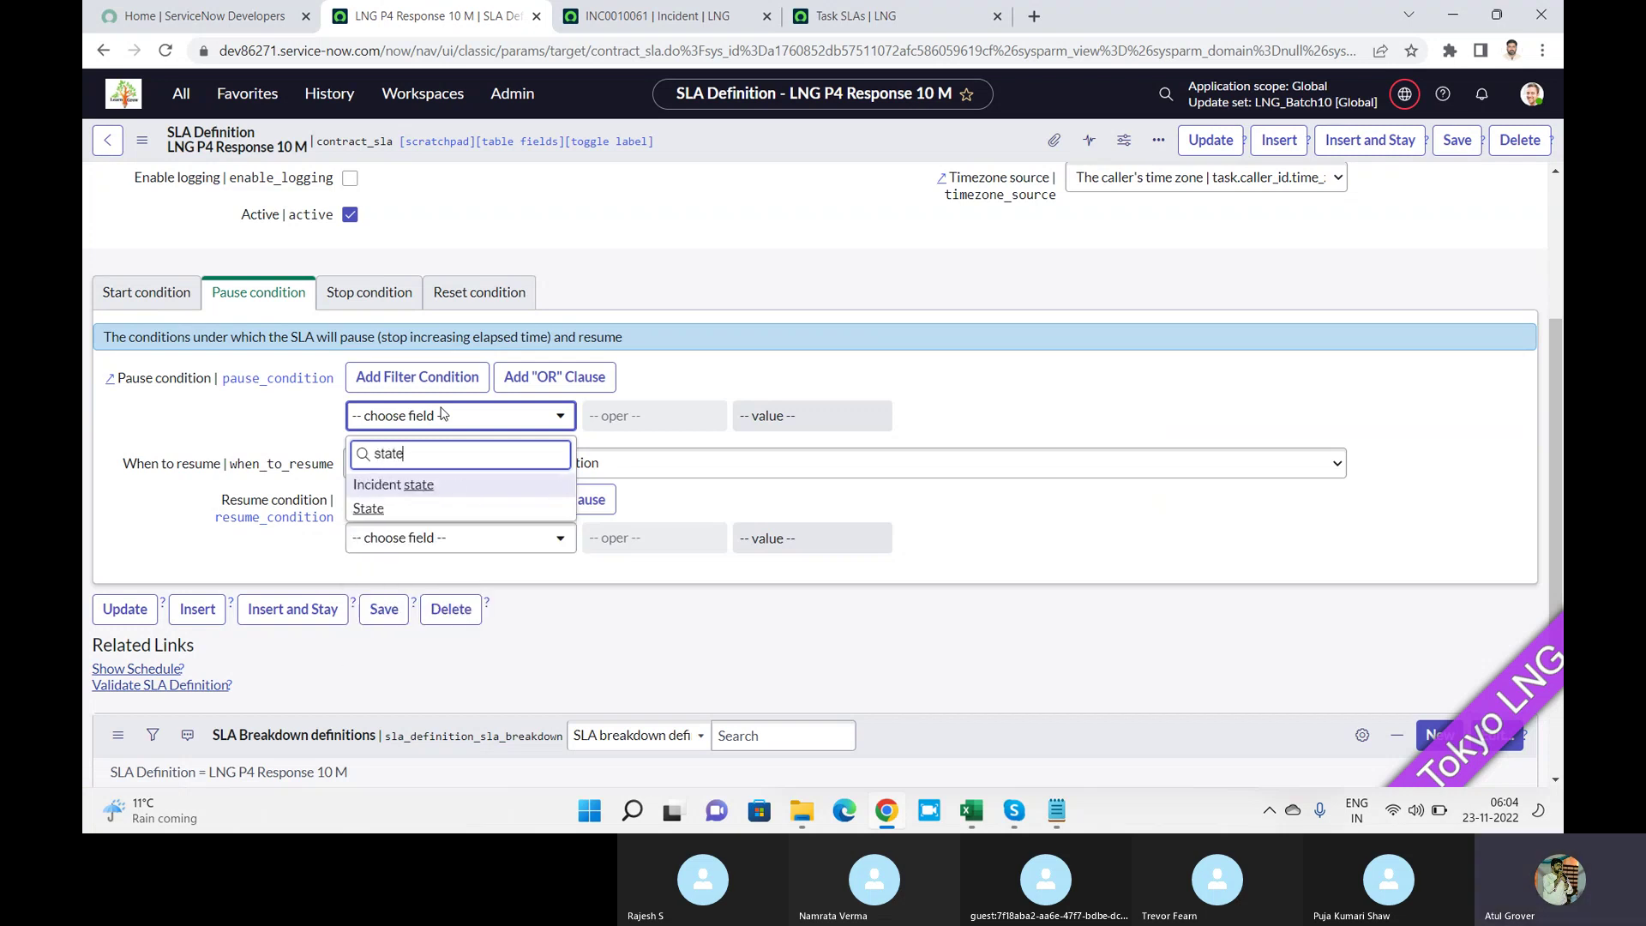
{"action": "left_click", "coordinate": [368, 509]}
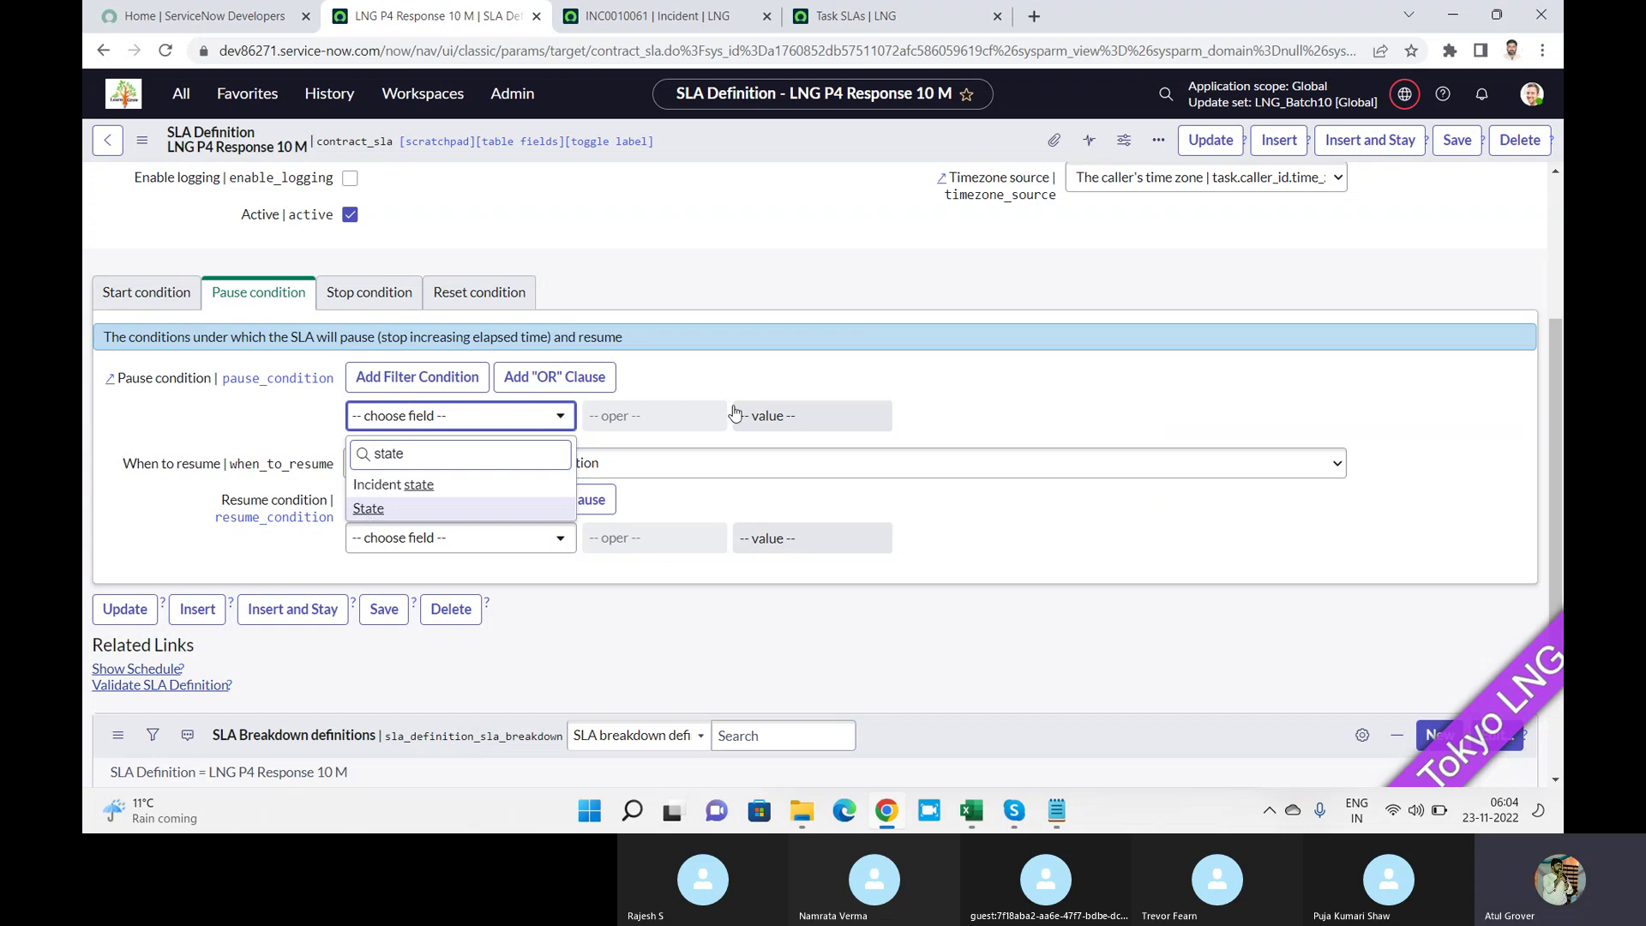
{"action": "left_click", "coordinate": [792, 415]}
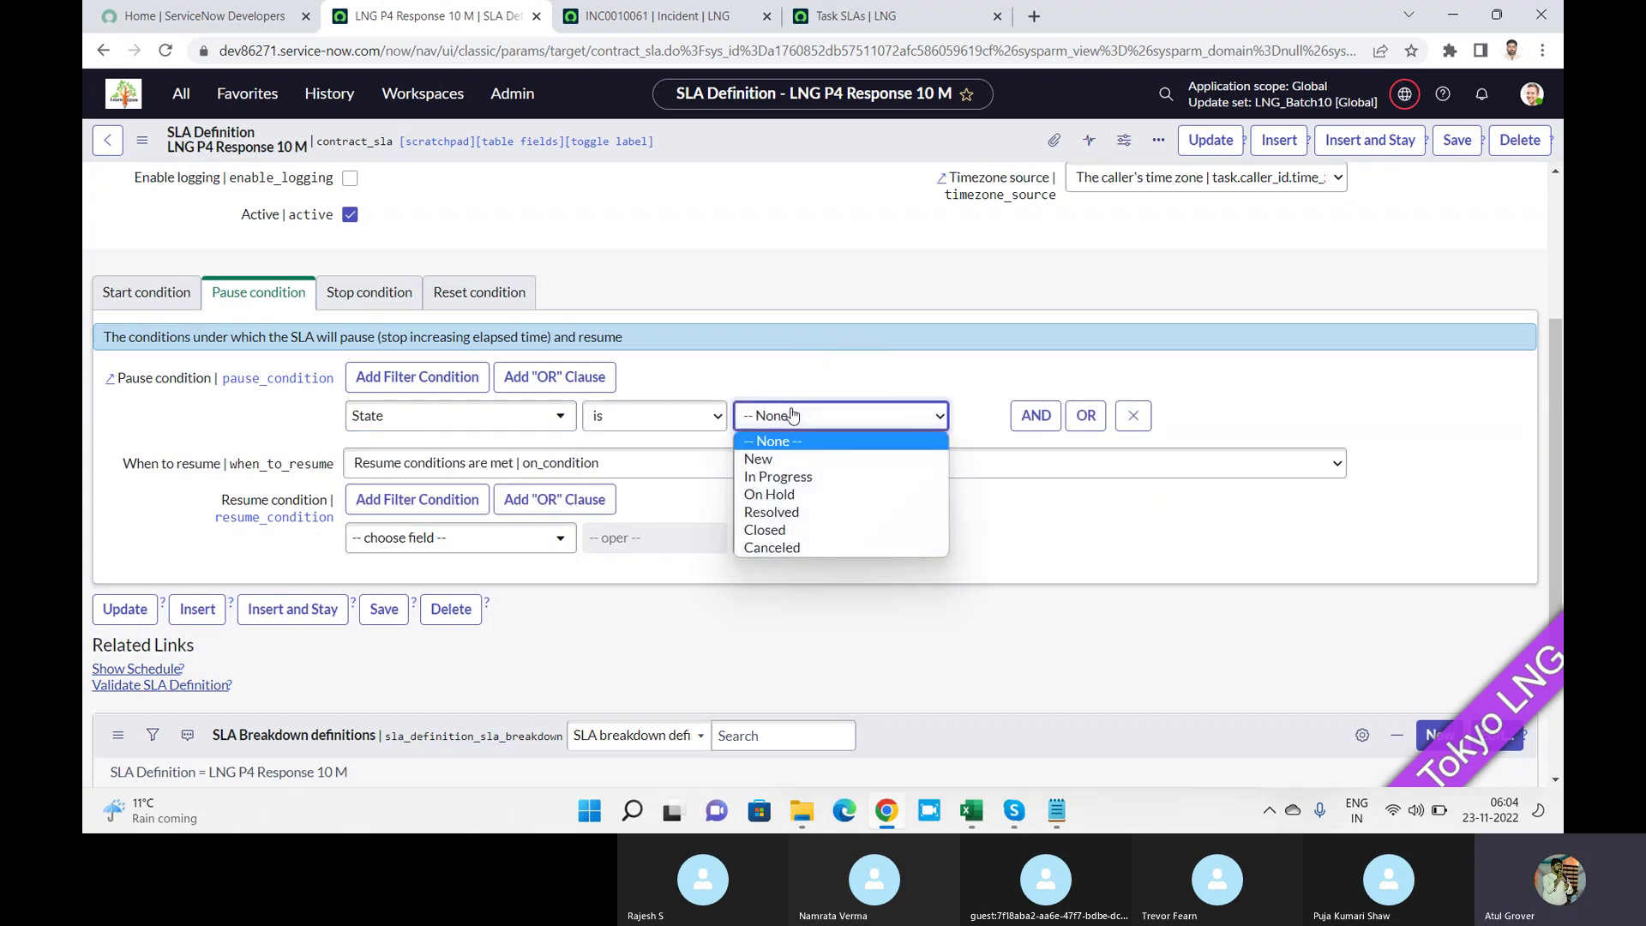
{"action": "left_click", "coordinate": [790, 496]}
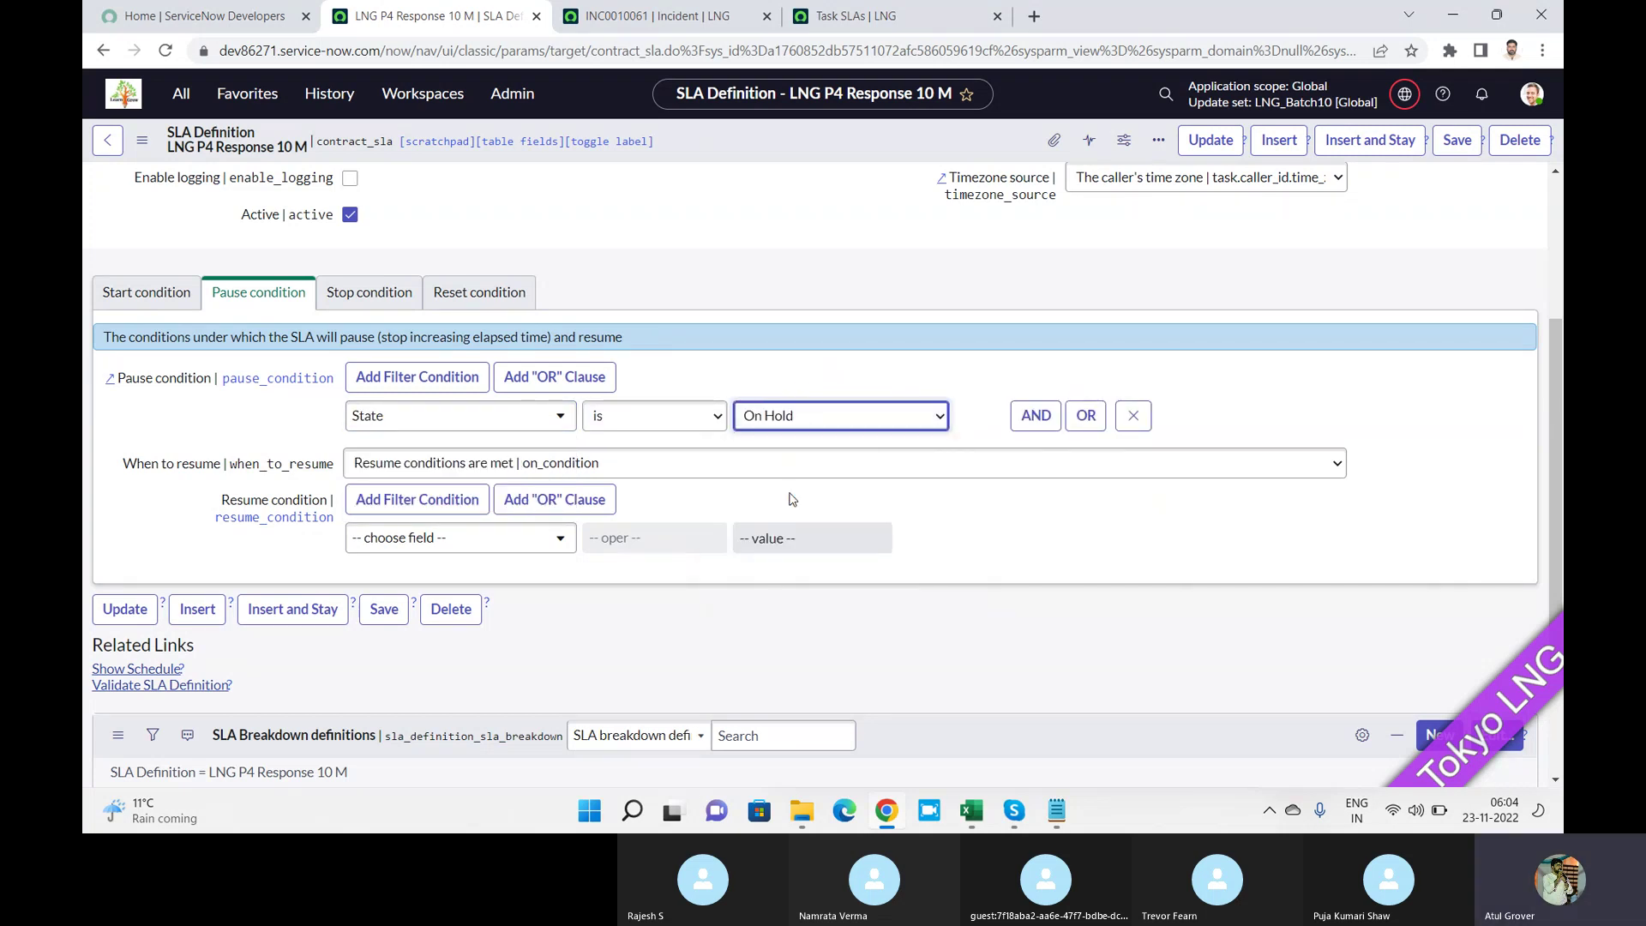
AND On hold reason is Awaiting Caller; resume when pause conditions are not met.
{"action": "left_click", "coordinate": [1033, 416]}
{"action": "left_click", "coordinate": [473, 493]}
{"action": "type", "text": "on"}
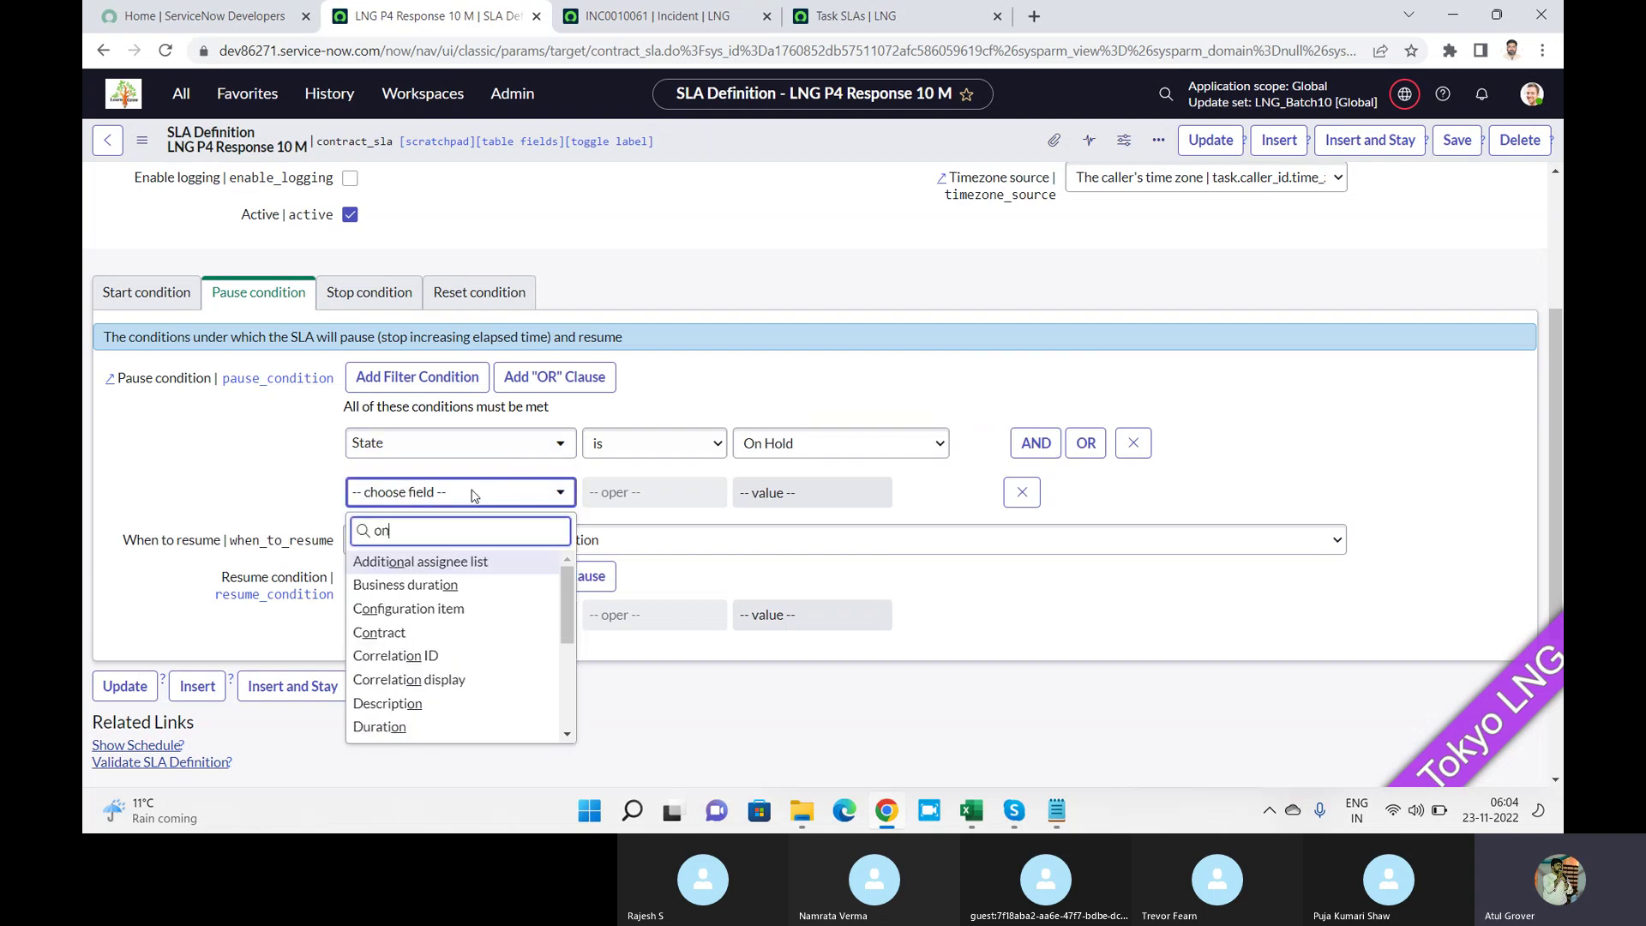
{"action": "type", "text": " h"}
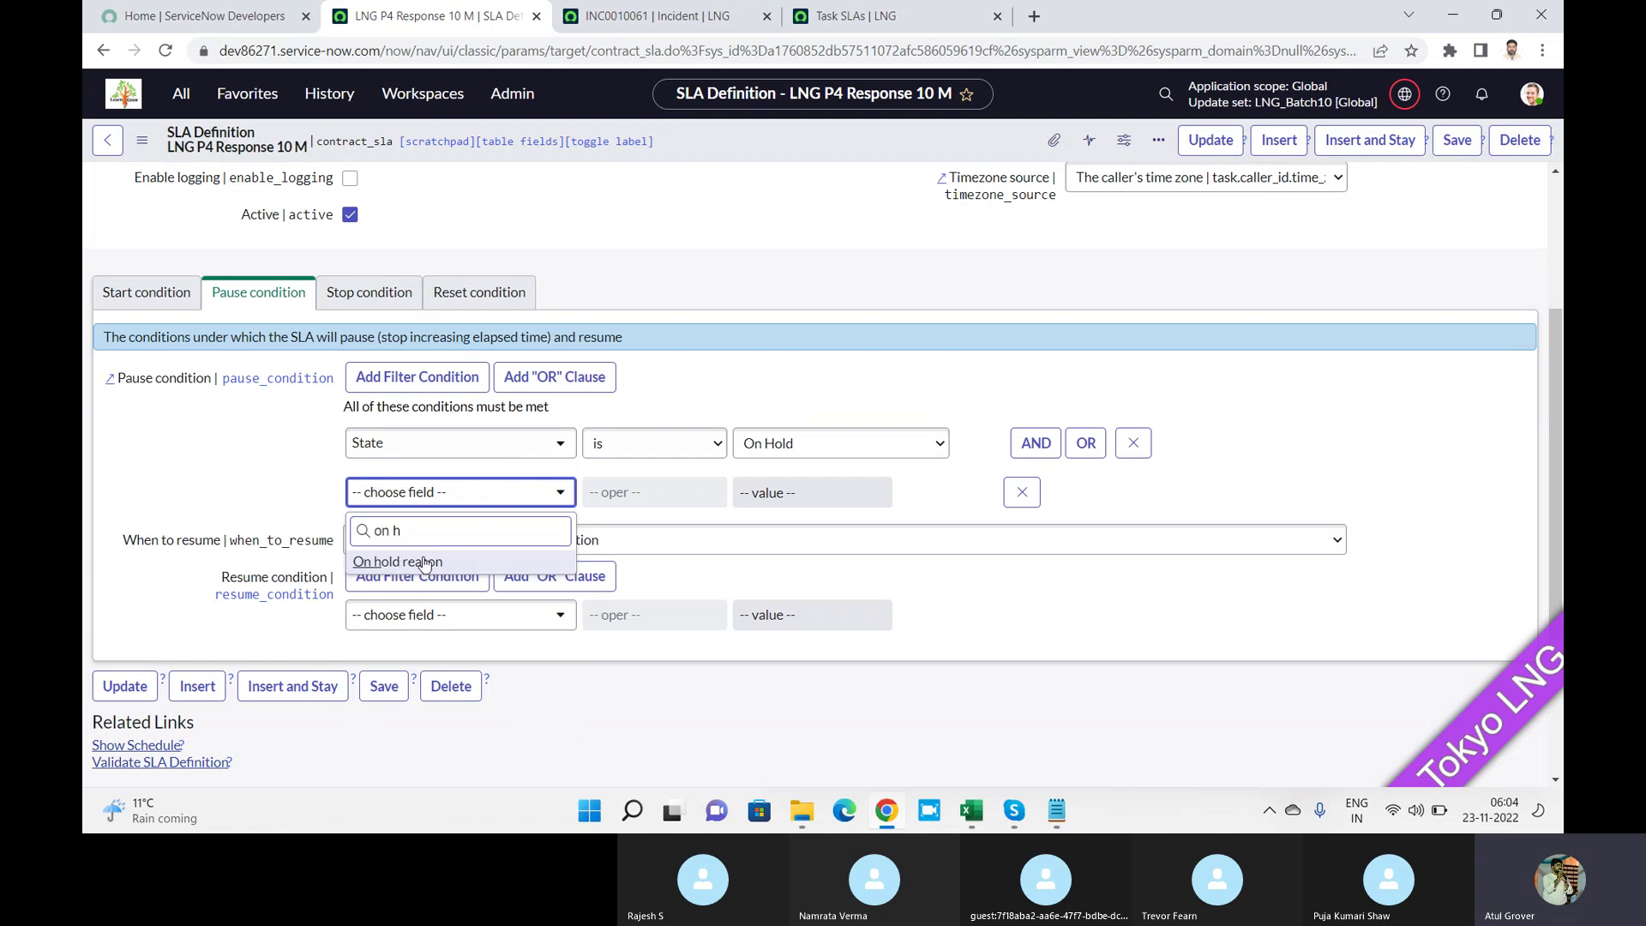
{"action": "left_click", "coordinate": [397, 561]}
{"action": "left_click", "coordinate": [778, 496]}
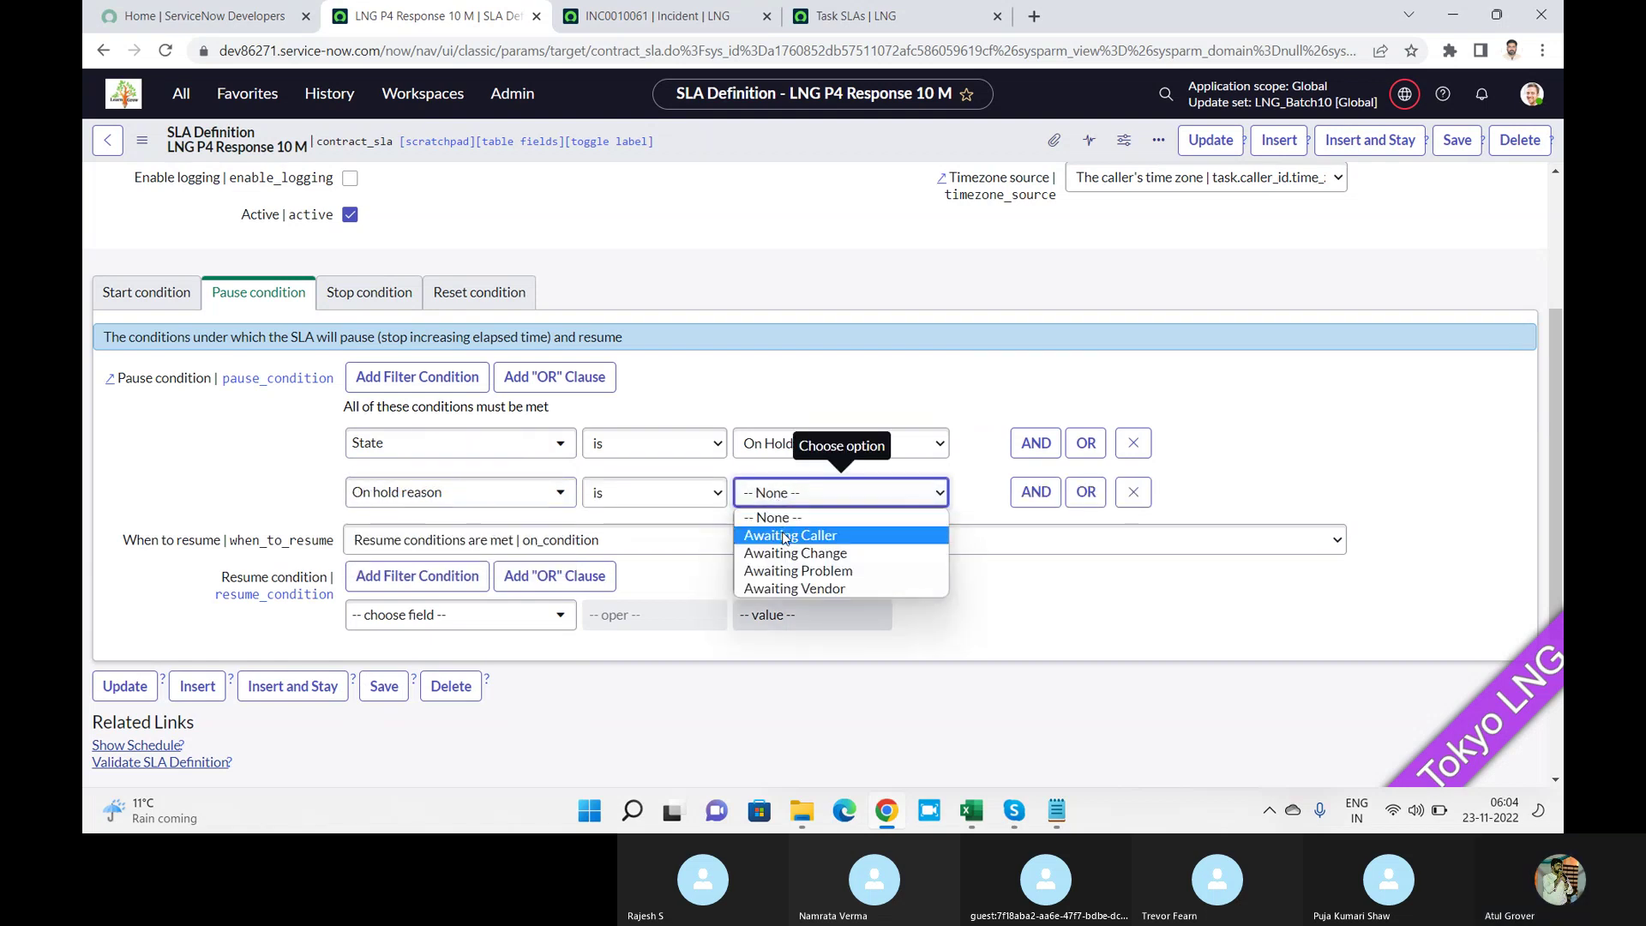
{"action": "left_click", "coordinate": [786, 535]}
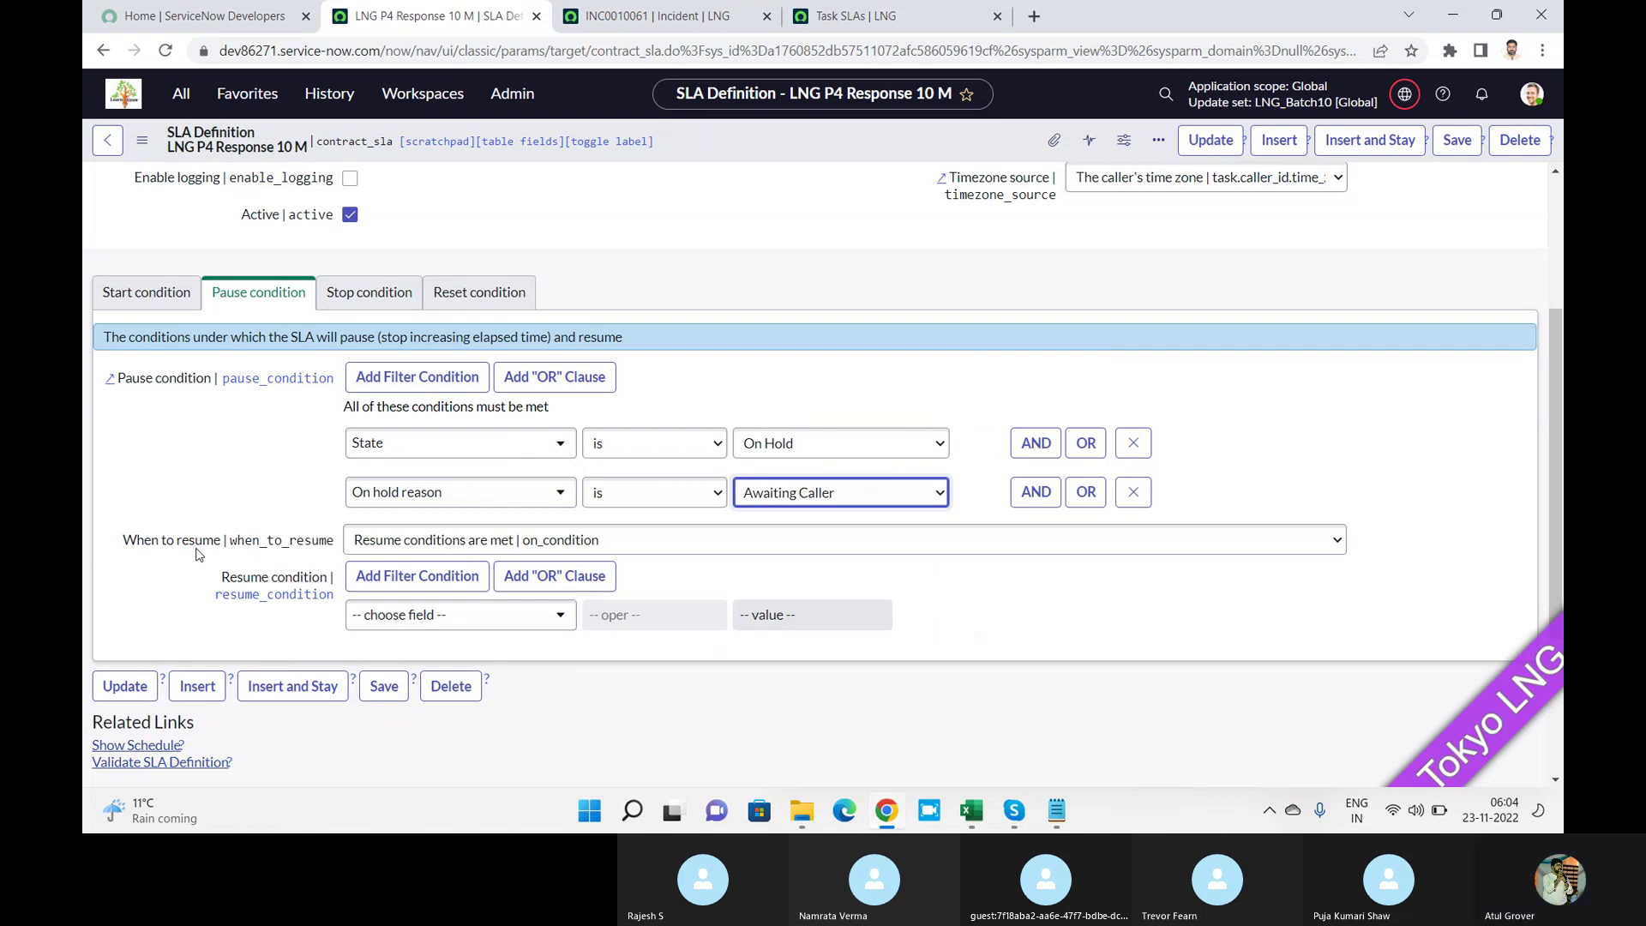
{"action": "left_click", "coordinate": [570, 547]}
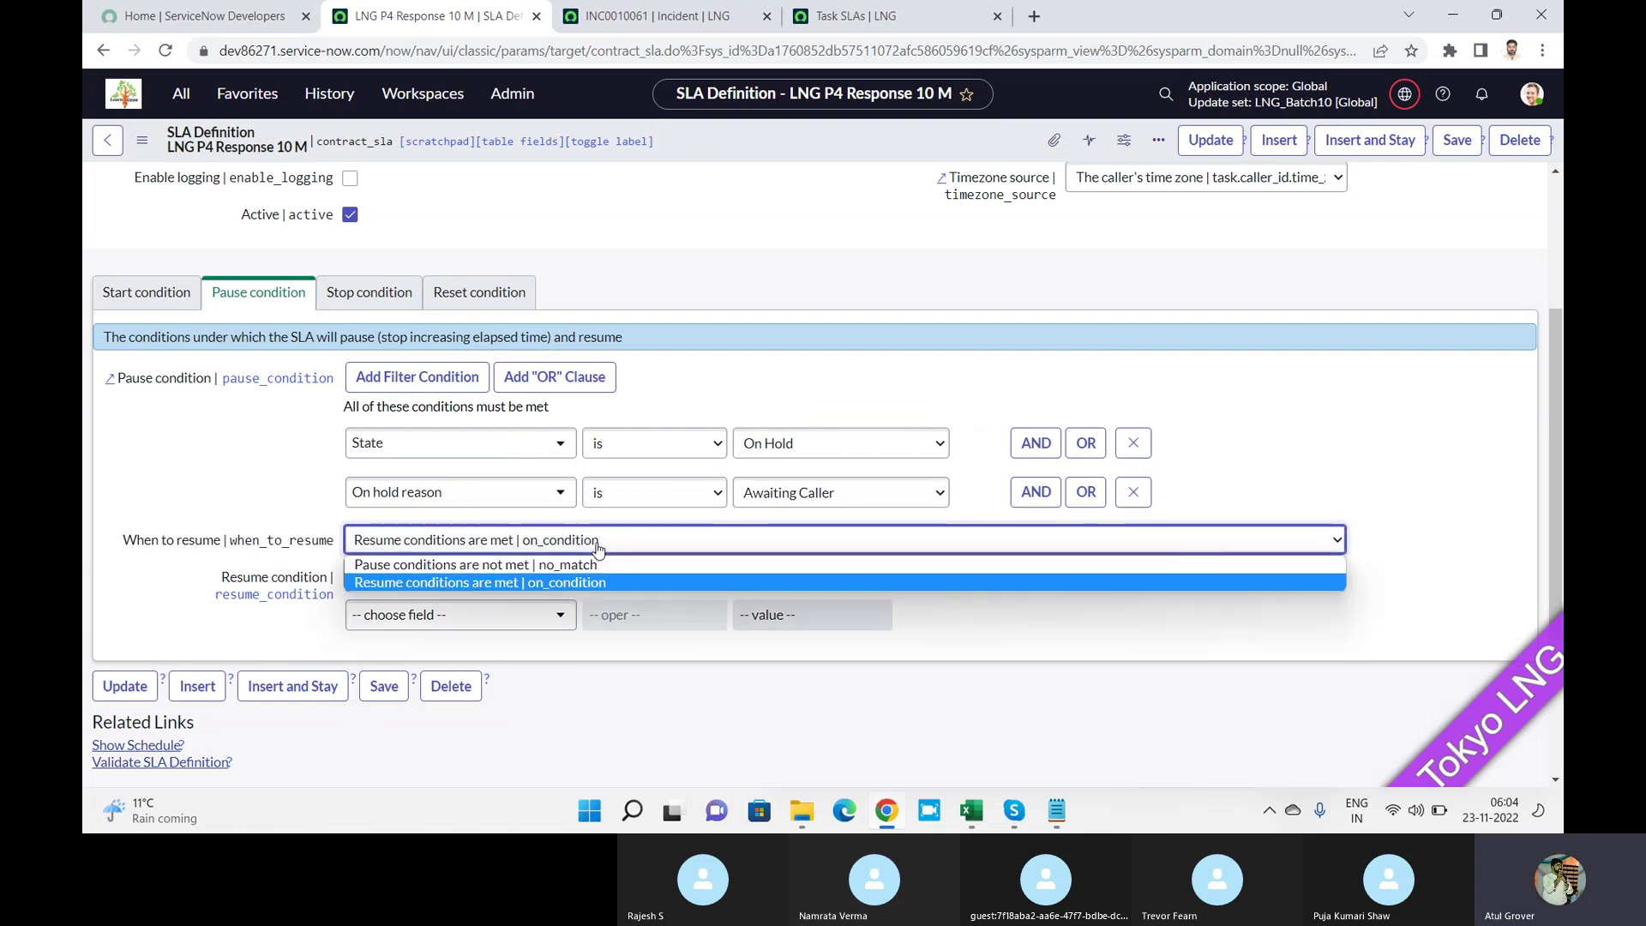
{"action": "left_click", "coordinate": [564, 564]}
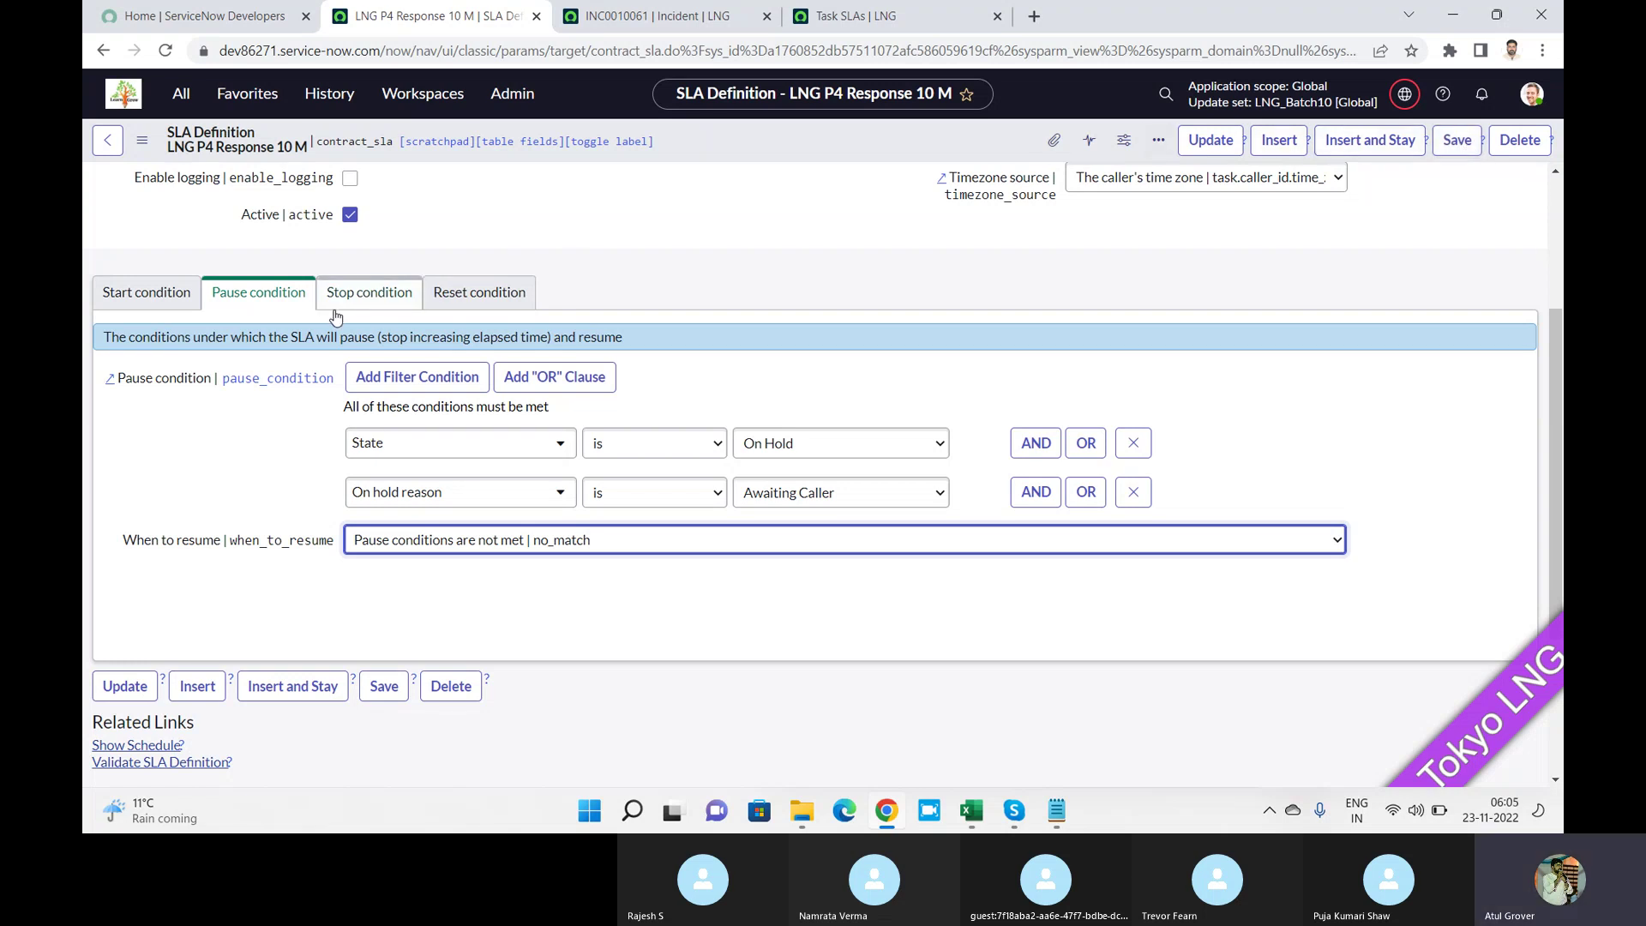
Set the Stop condition to State is Resolved.
{"action": "left_click", "coordinate": [358, 296]}
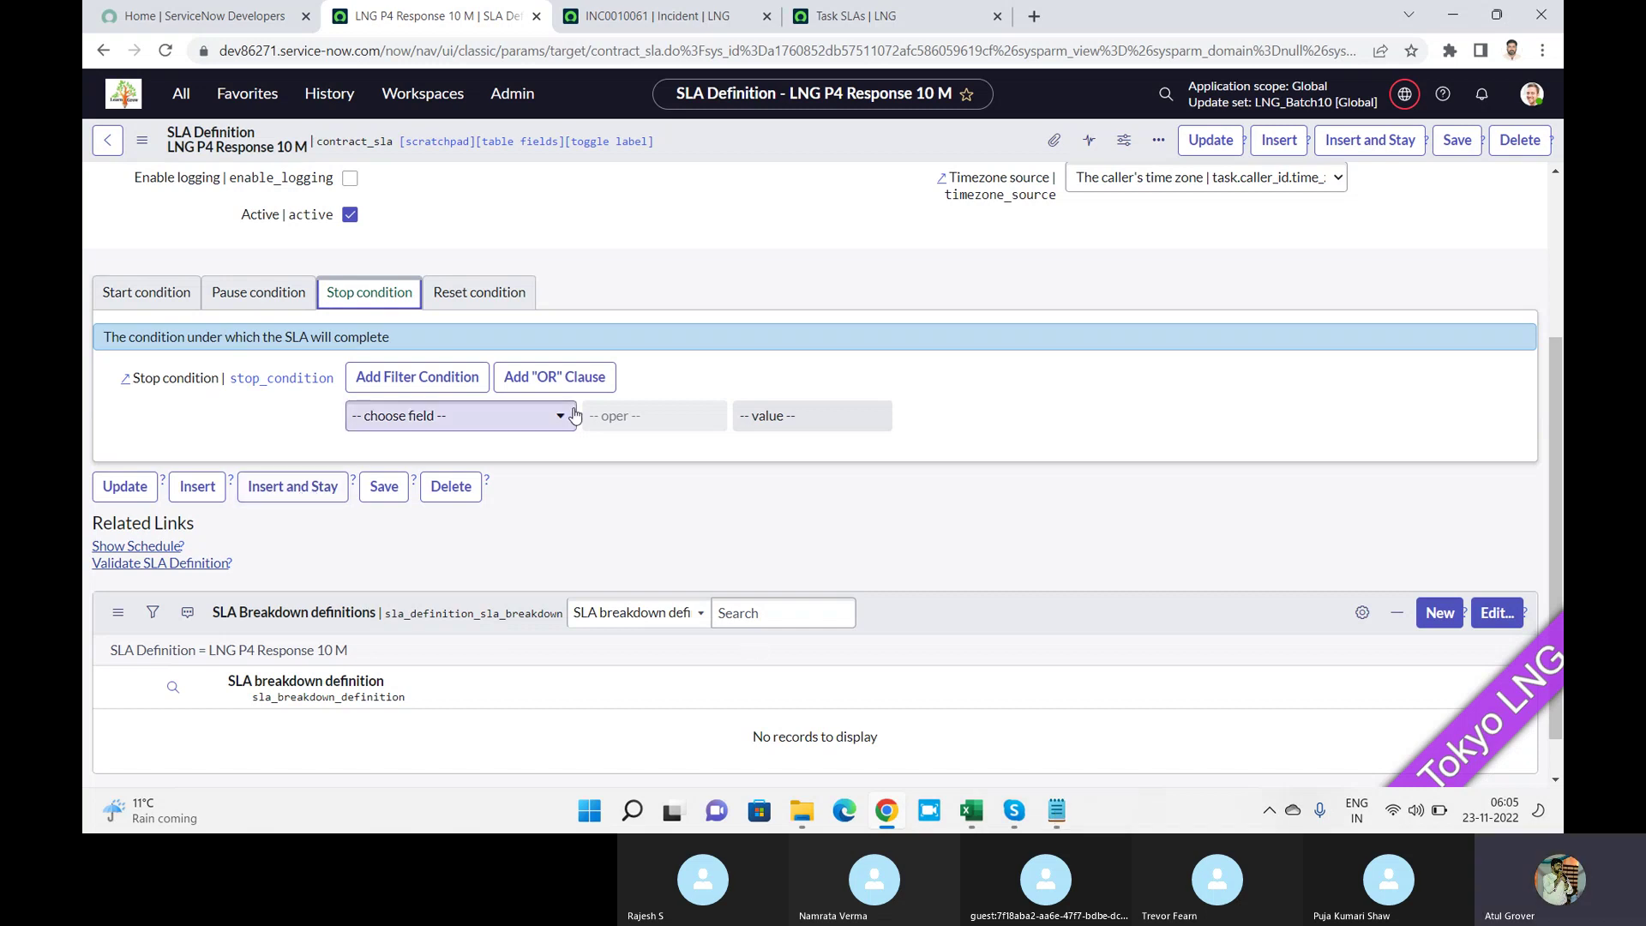
{"action": "left_click", "coordinate": [478, 418]}
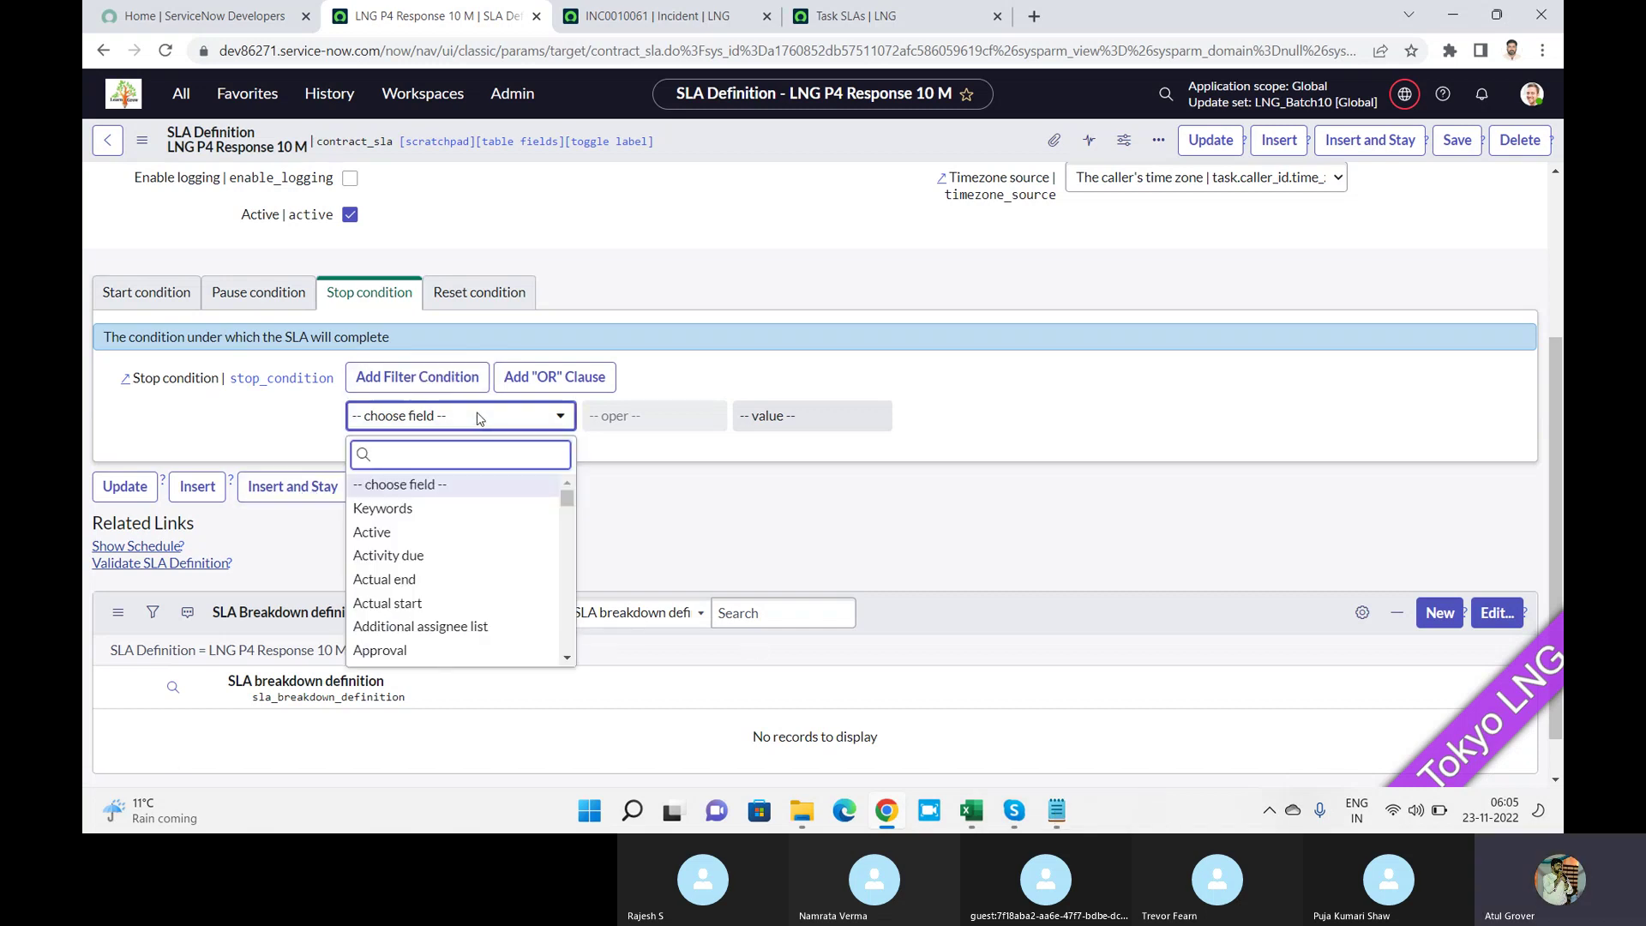
{"action": "type", "text": "state"}
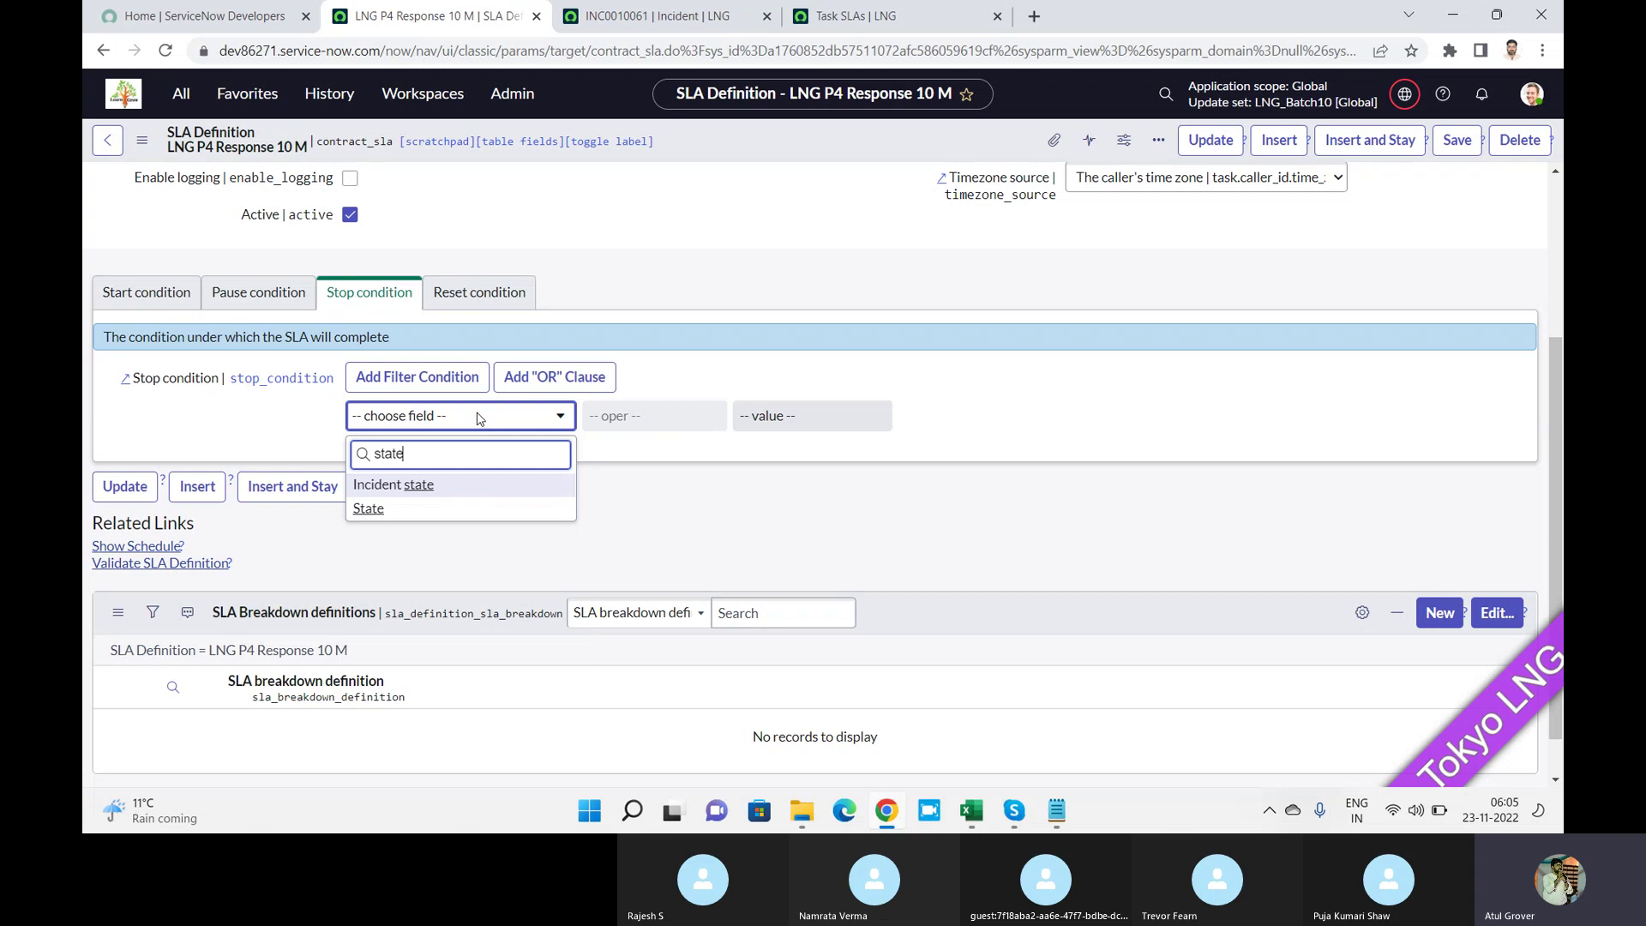
{"action": "left_click", "coordinate": [426, 506]}
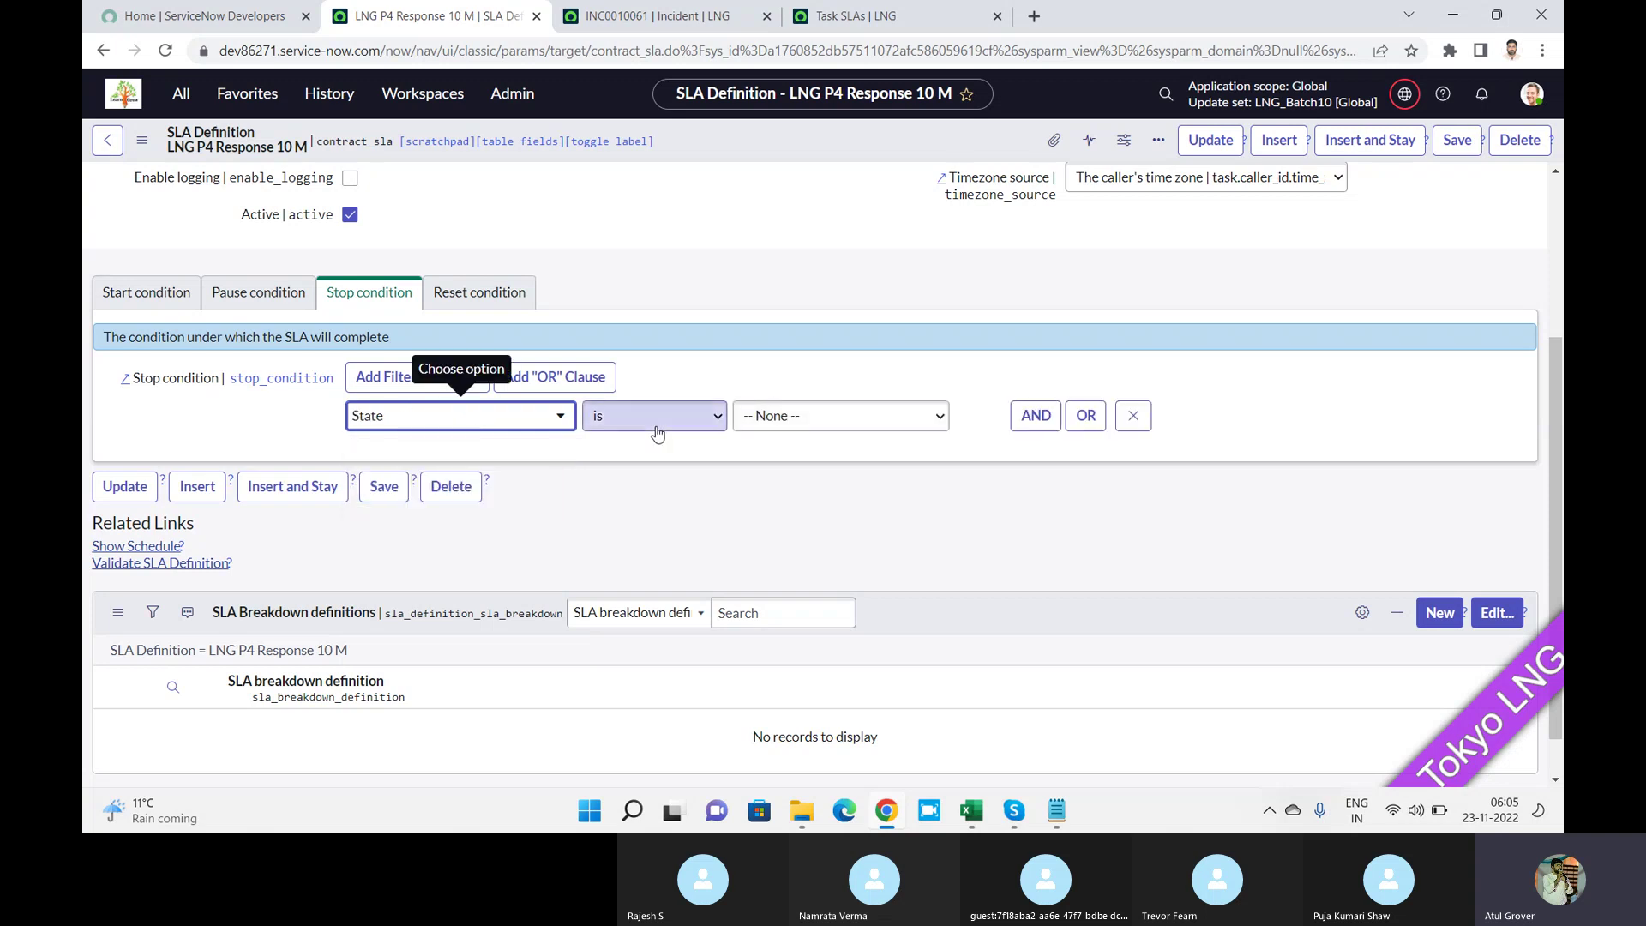
{"action": "left_click", "coordinate": [785, 415]}
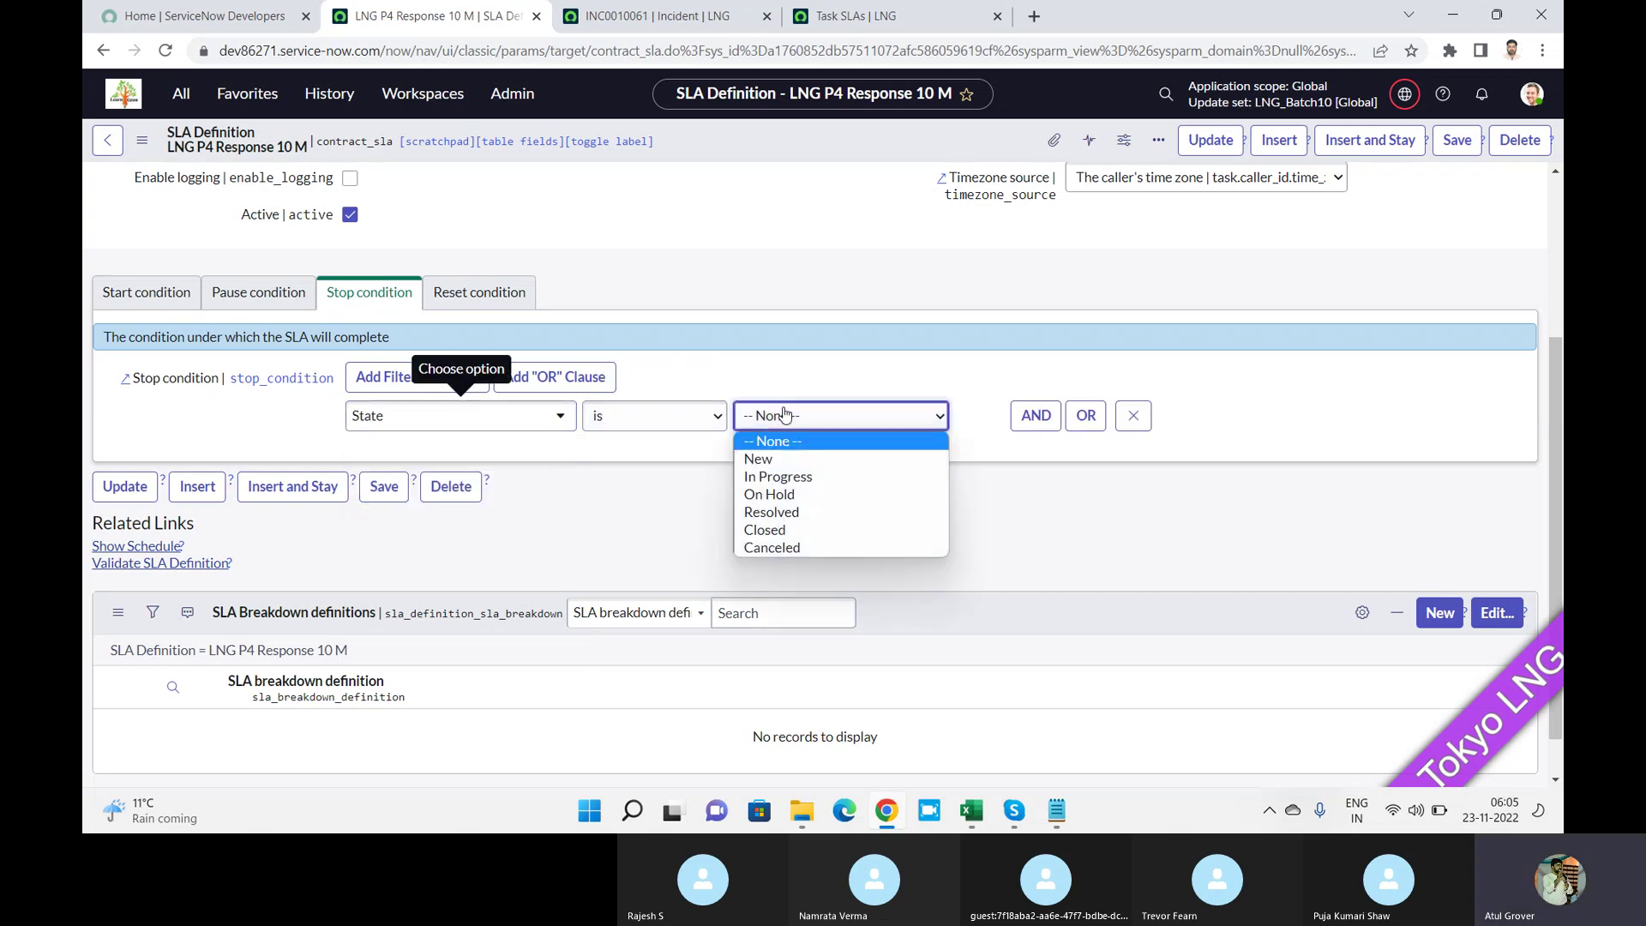
{"action": "left_click", "coordinate": [815, 515]}
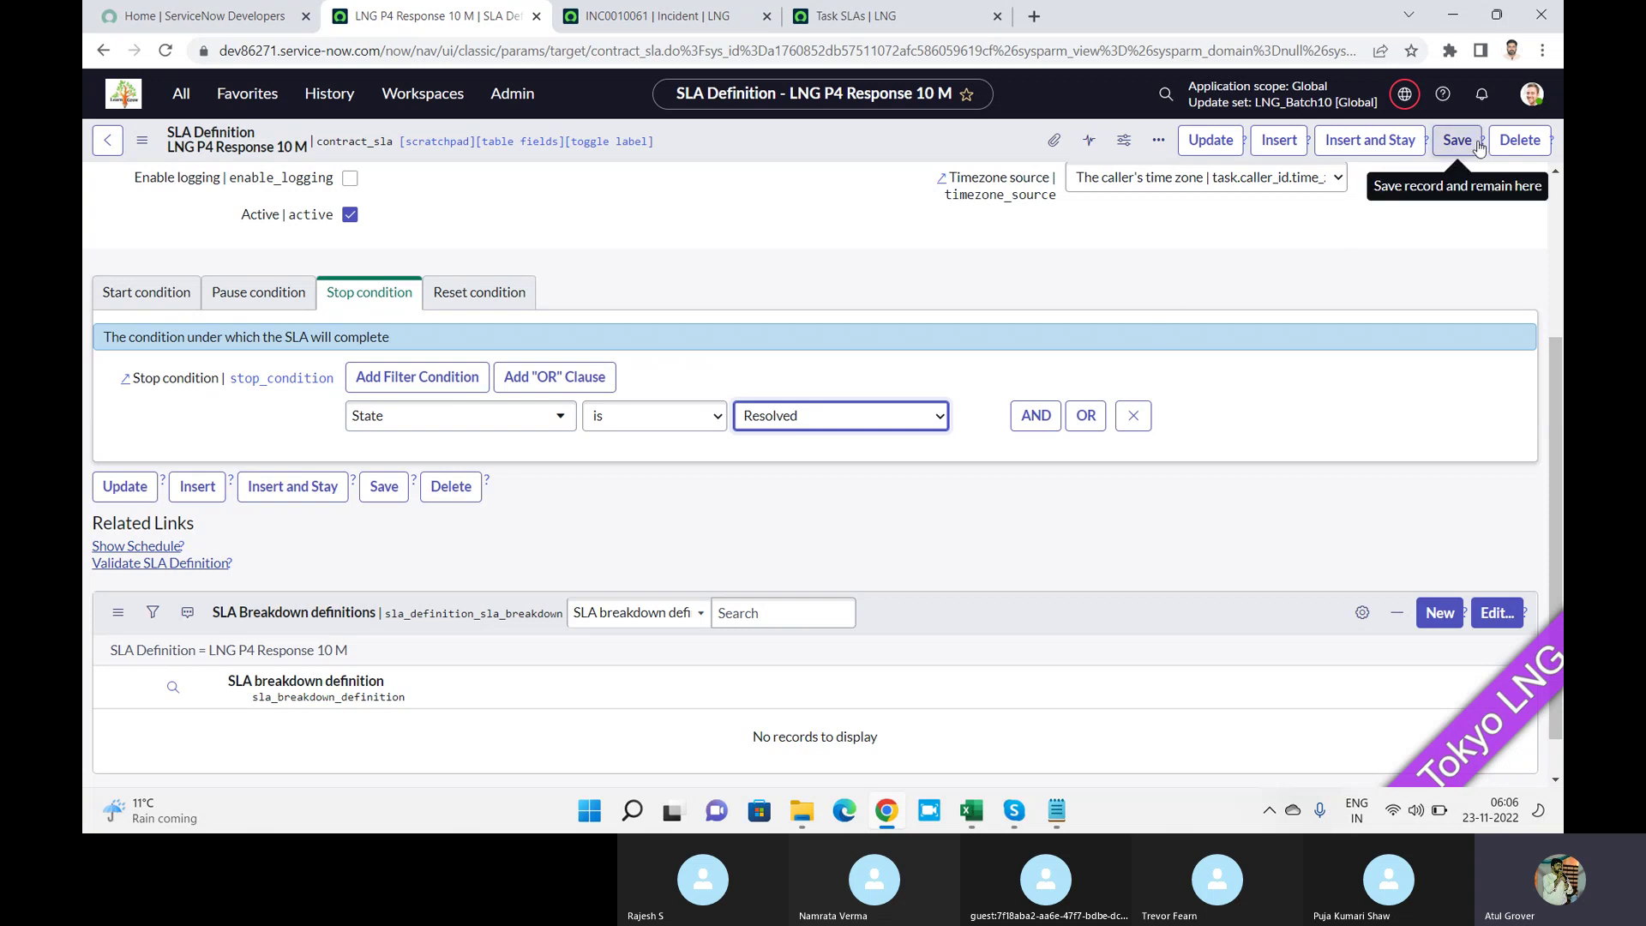
{"action": "left_click", "coordinate": [496, 295]}
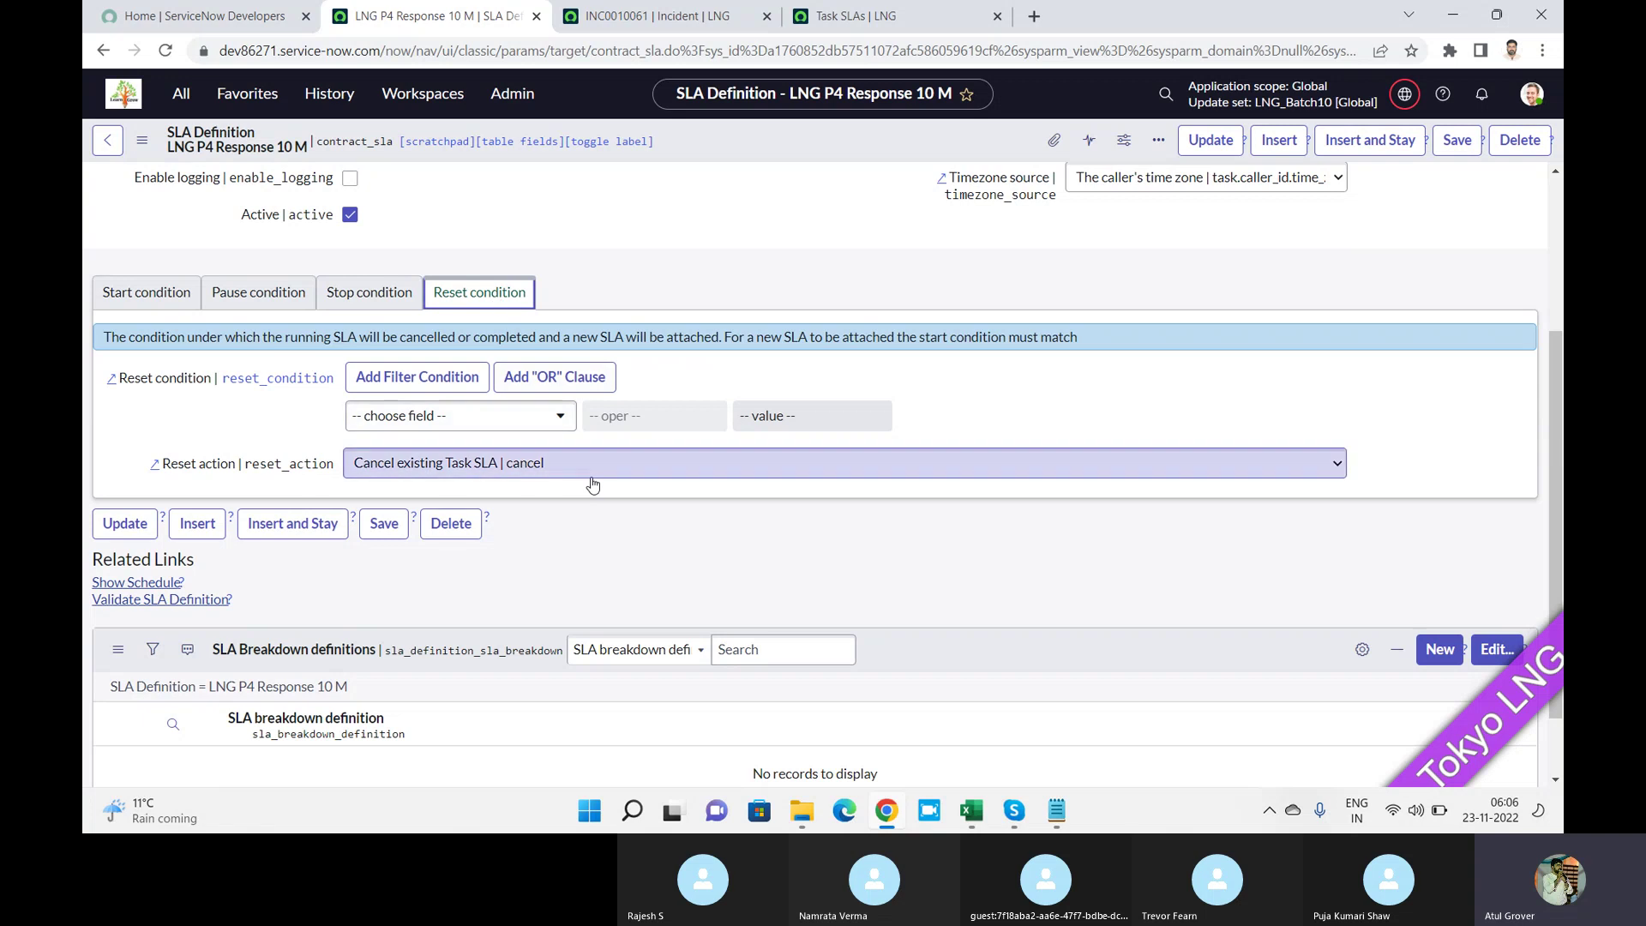
Set the Reset condition to State is In Progress and save the SLA definition.
{"action": "left_click", "coordinate": [505, 417]}
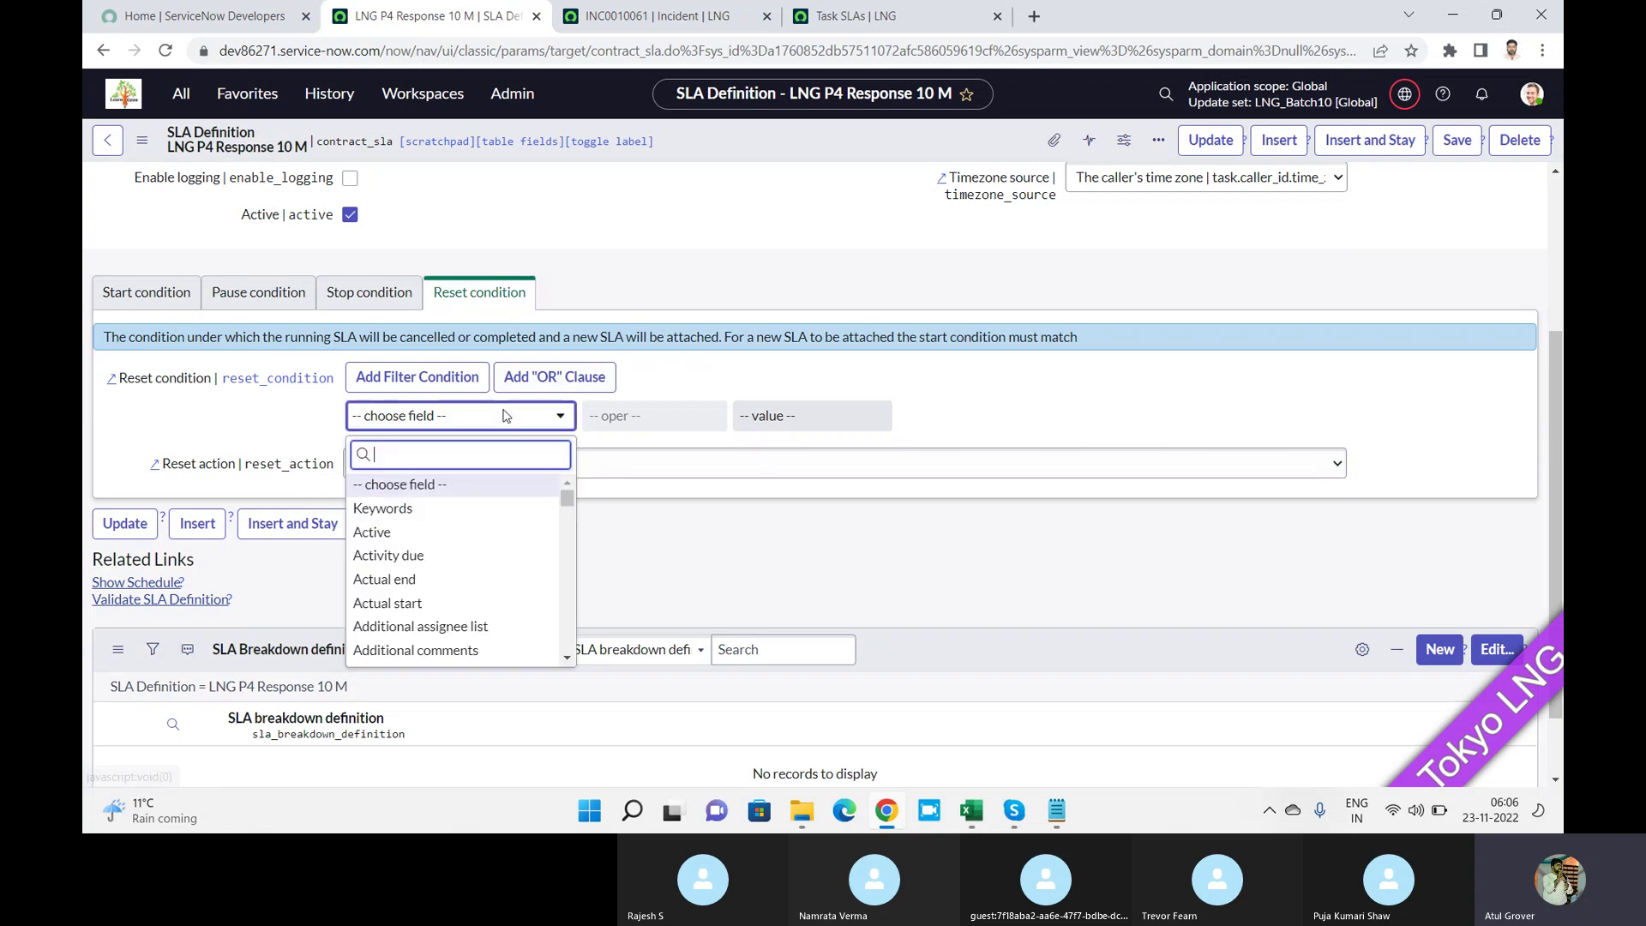
{"action": "type", "text": "state"}
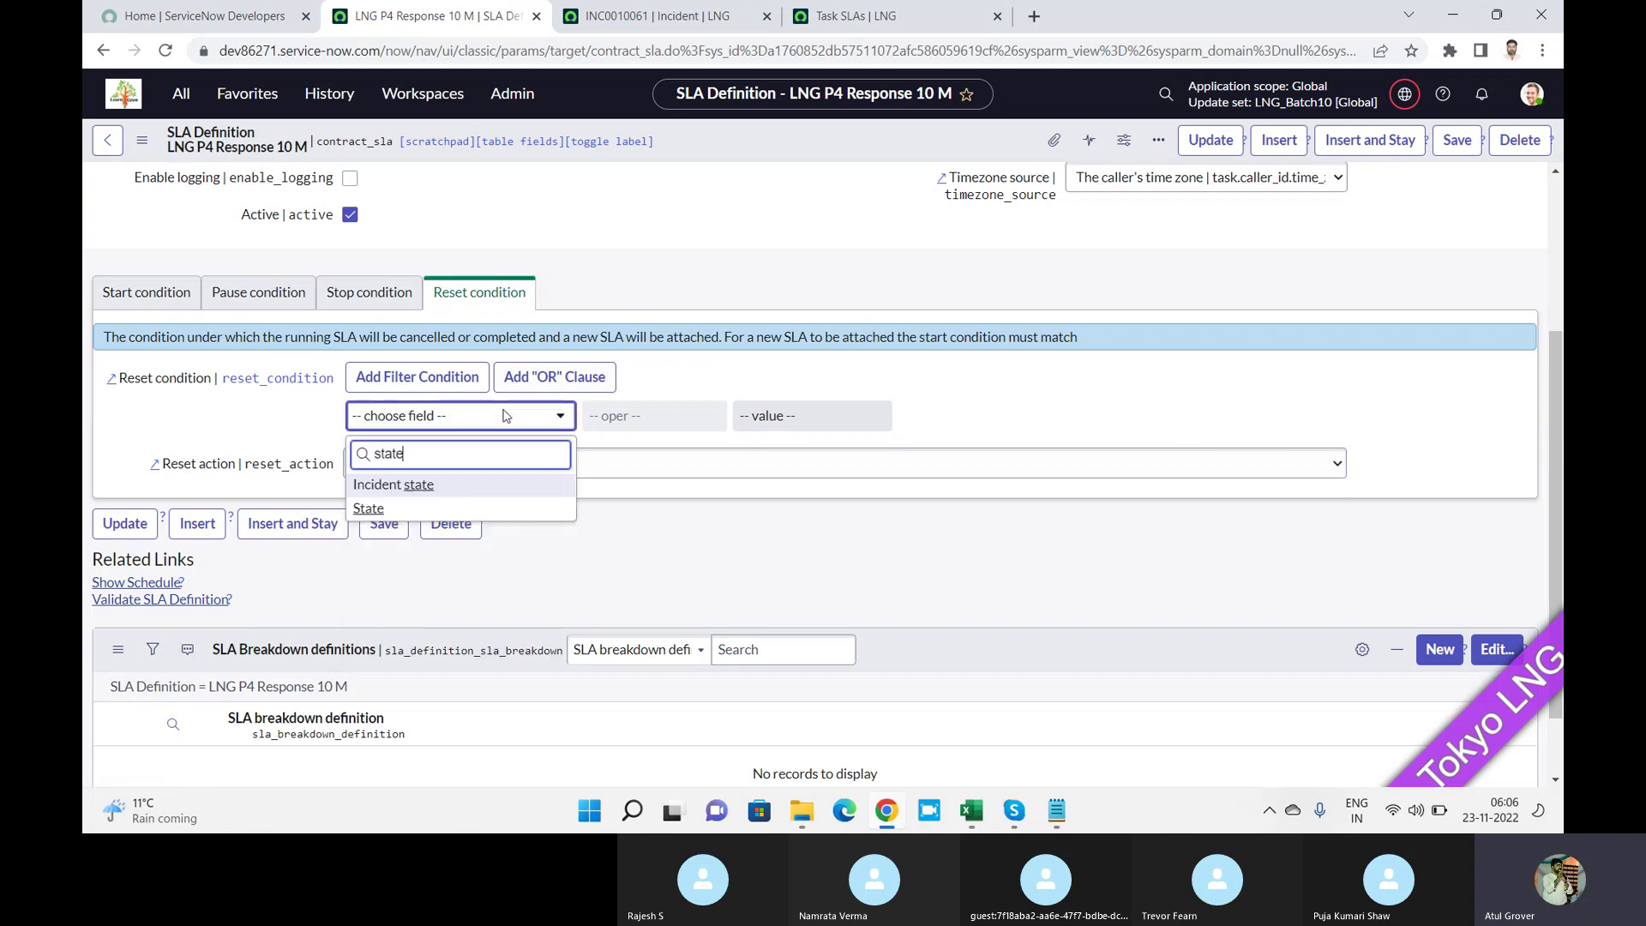
{"action": "left_click", "coordinate": [368, 511]}
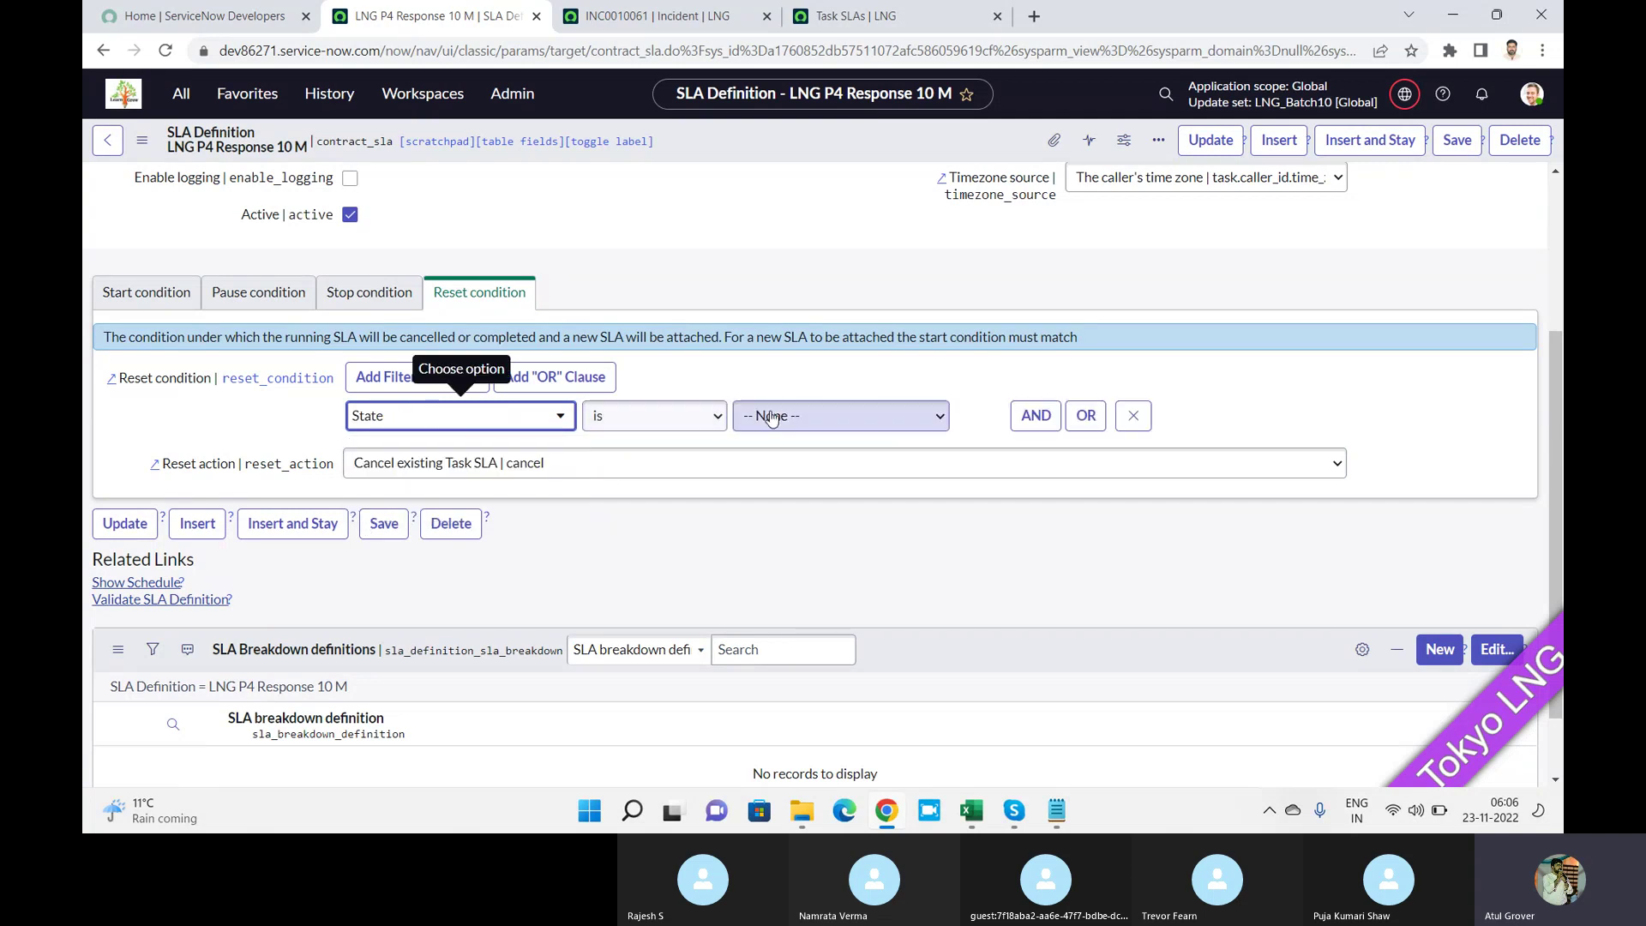
{"action": "left_click", "coordinate": [771, 417]}
{"action": "left_click", "coordinate": [778, 477]}
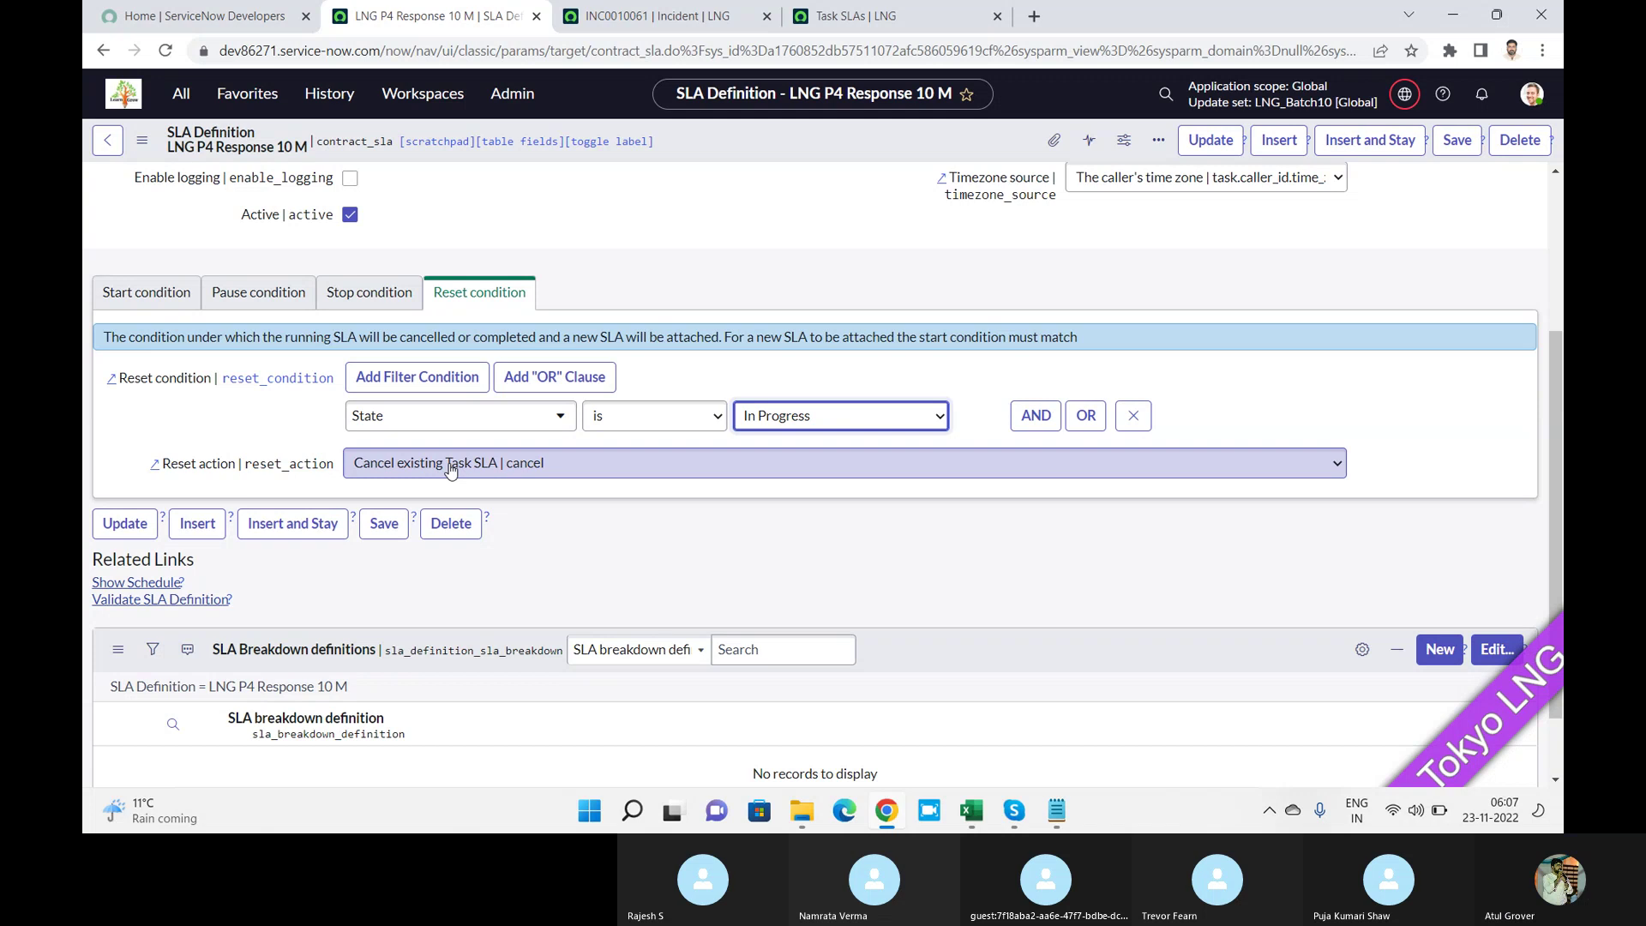
{"action": "left_click", "coordinate": [1469, 147]}
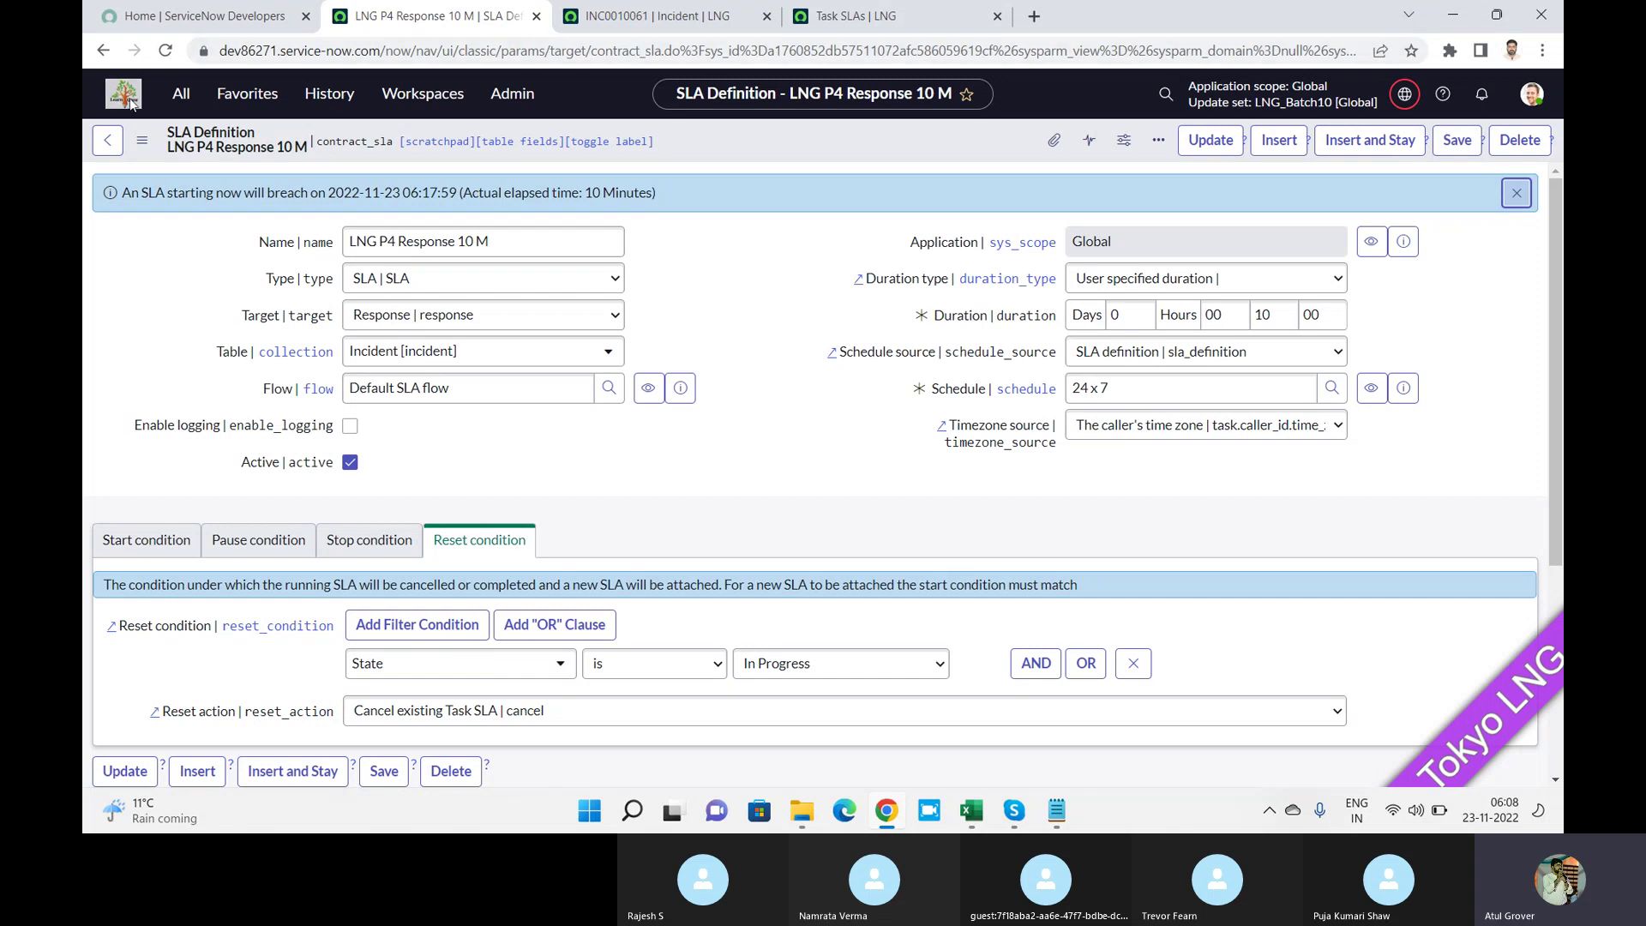
{"action": "left_click", "coordinate": [575, 240]}
Review the Start condition tab, highlighting the unchecked Retroactive start setting.
{"action": "key", "text": "alt+Tab"}
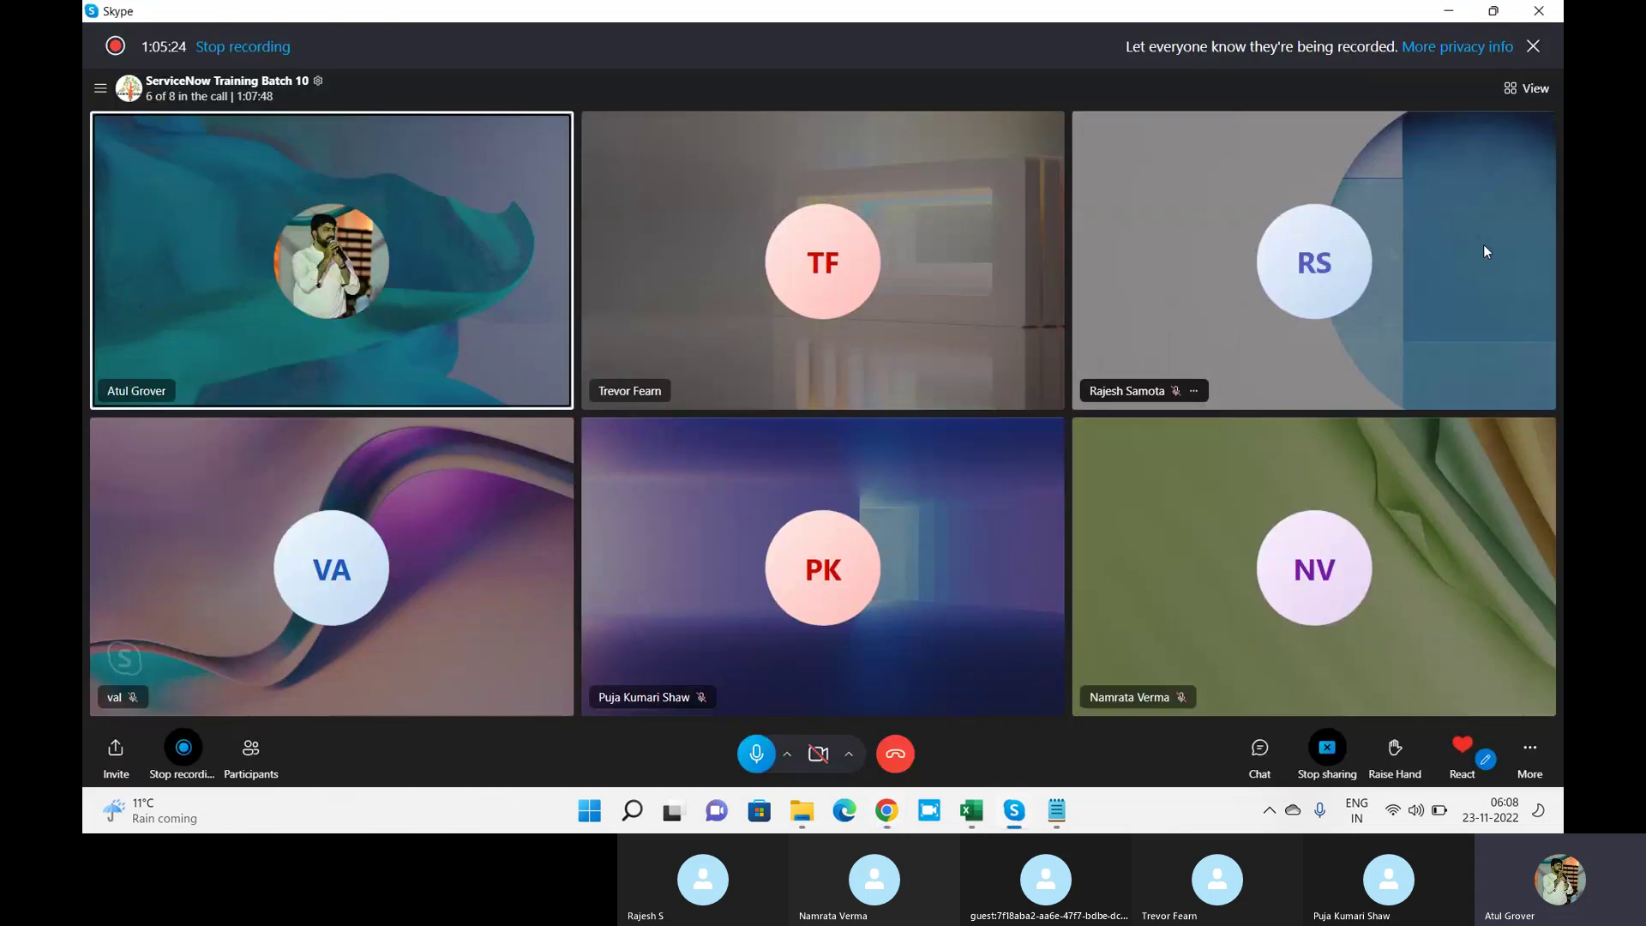
{"action": "key", "text": "alt+Tab"}
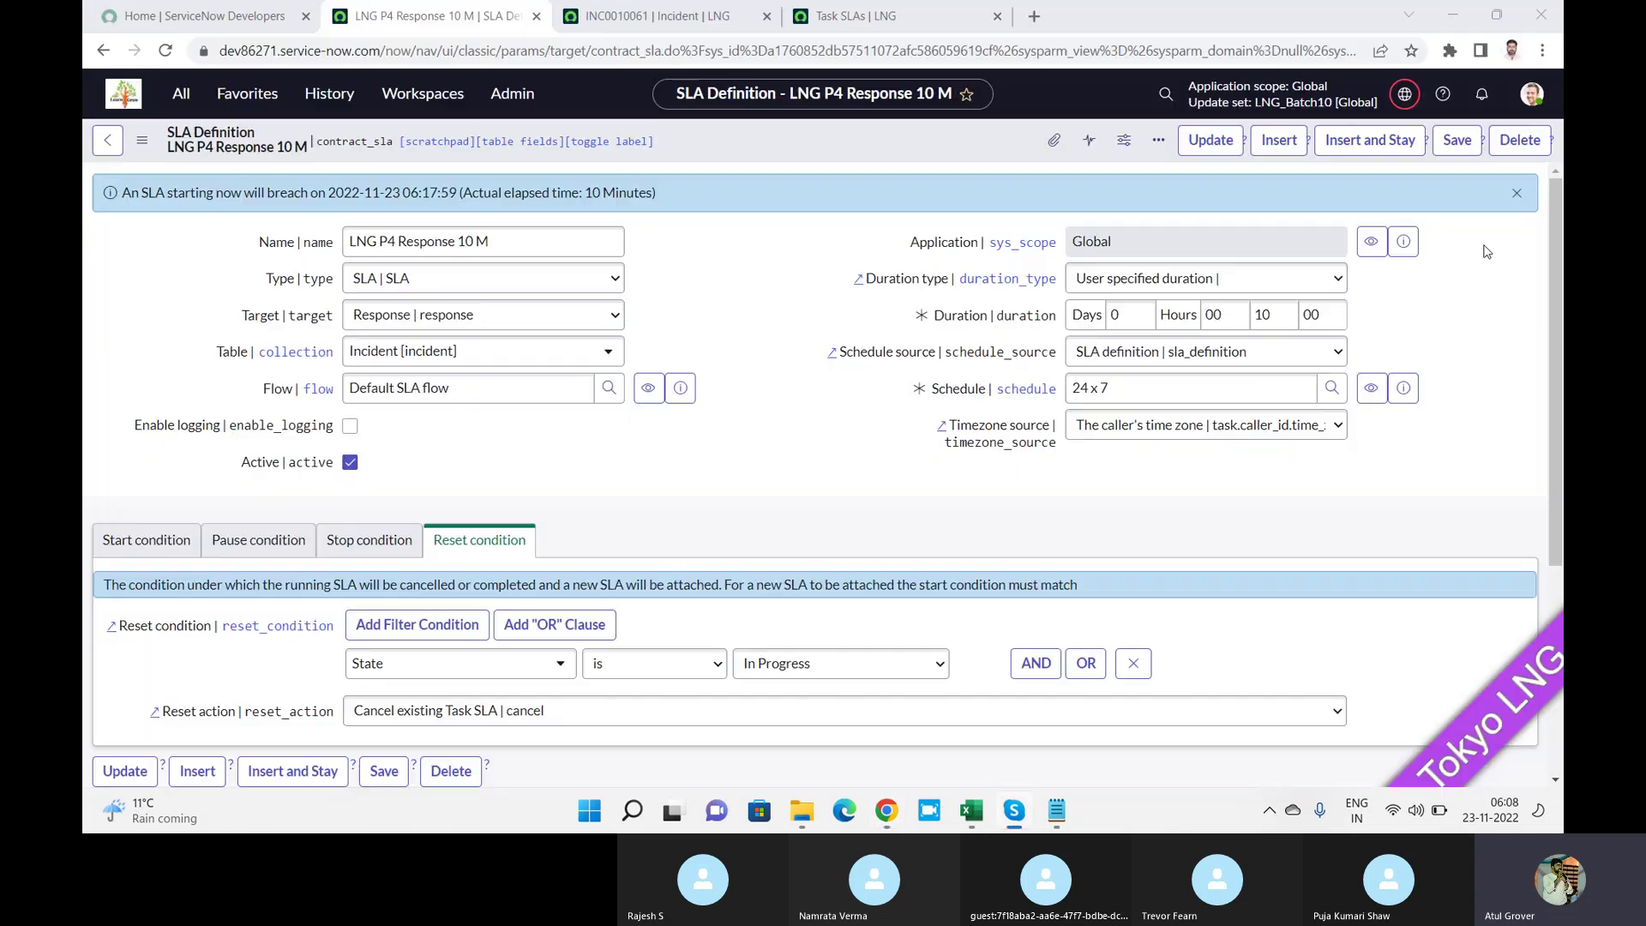
{"action": "left_click_drag", "start_coordinate": [1556, 300], "coordinate": [1561, 511]}
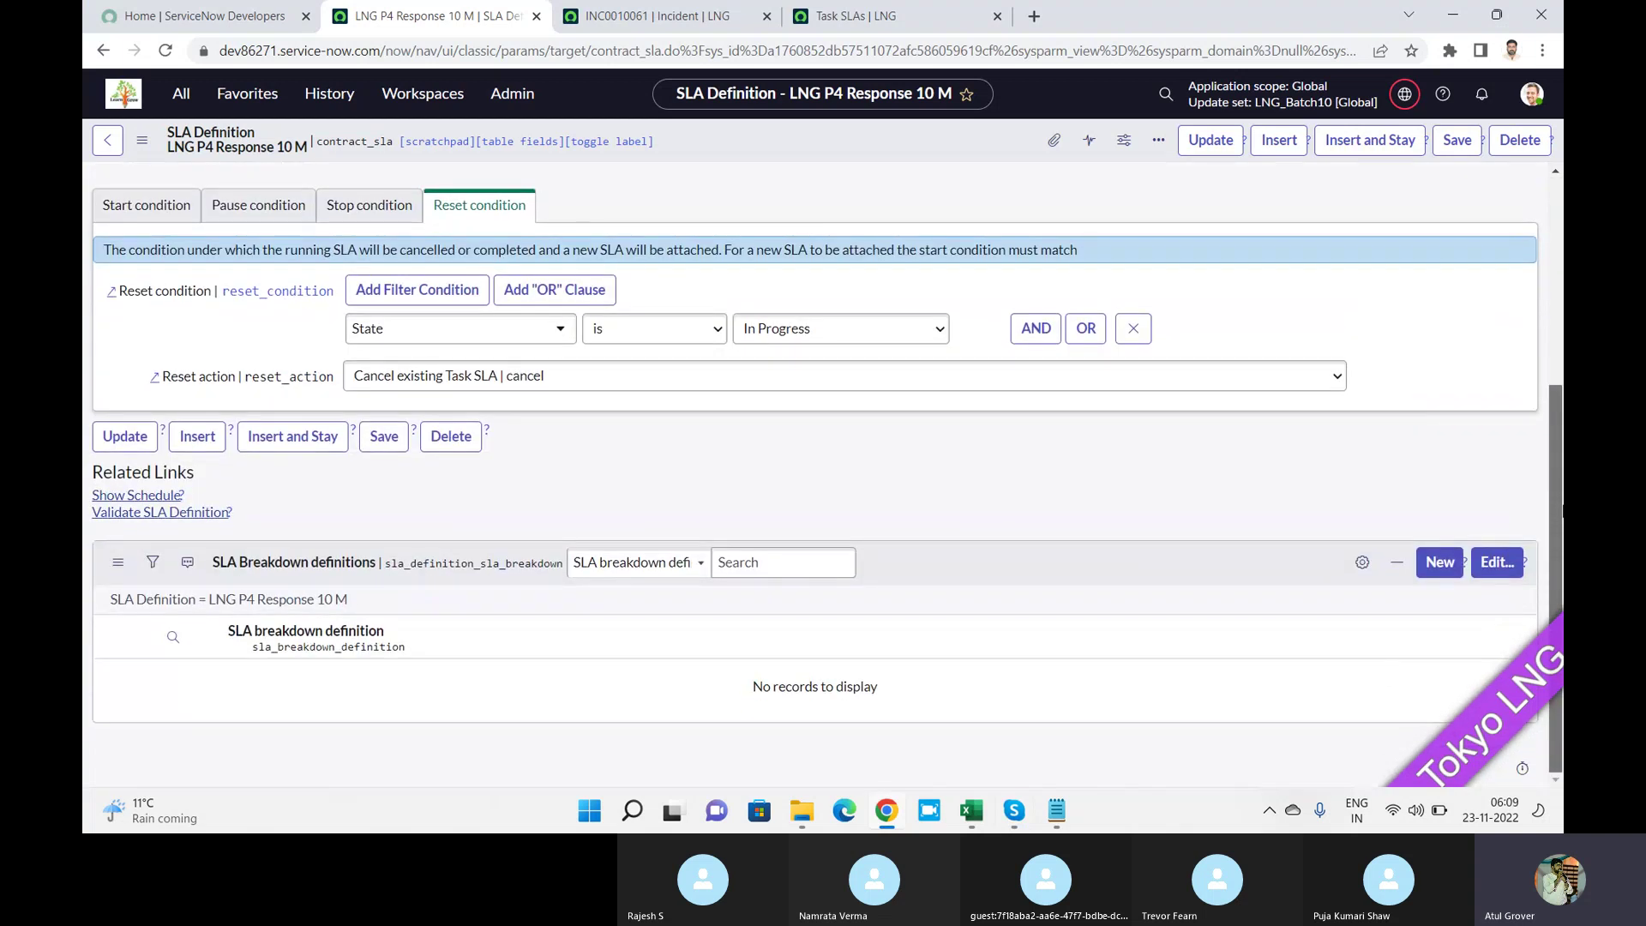
{"action": "left_click", "coordinate": [129, 207]}
{"action": "left_click_drag", "start_coordinate": [381, 502], "coordinate": [126, 504]}
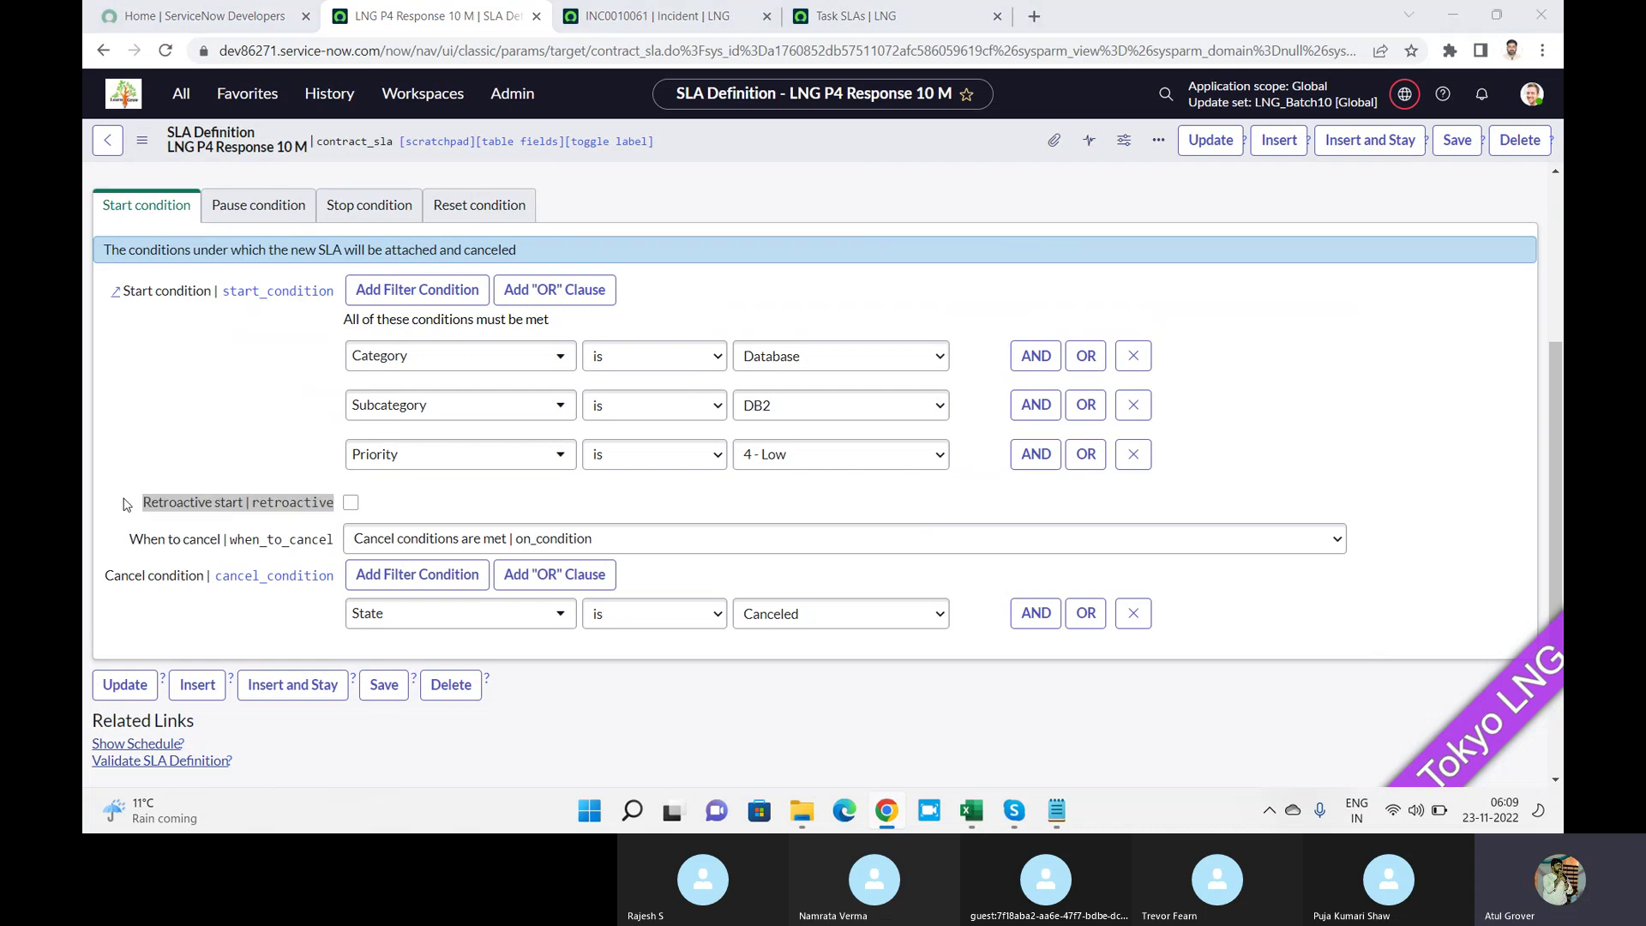
Preview the 24 x 7 schedule from the Schedule field's info icon.
{"action": "key", "text": "alt+Tab"}
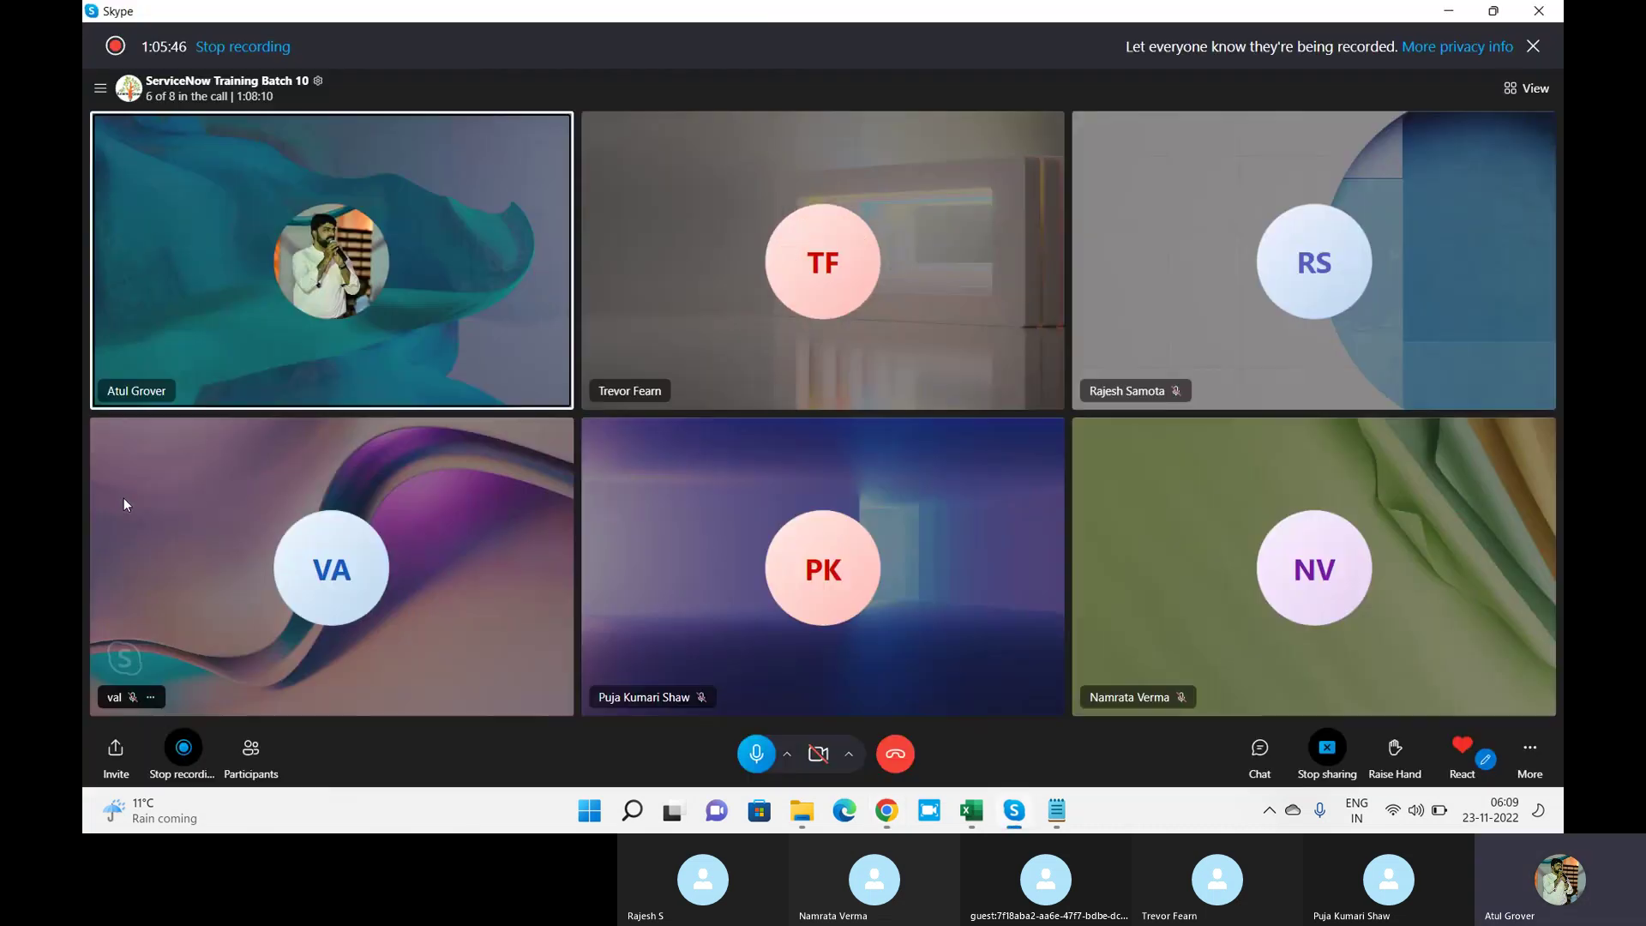
{"action": "key", "text": "alt+Tab"}
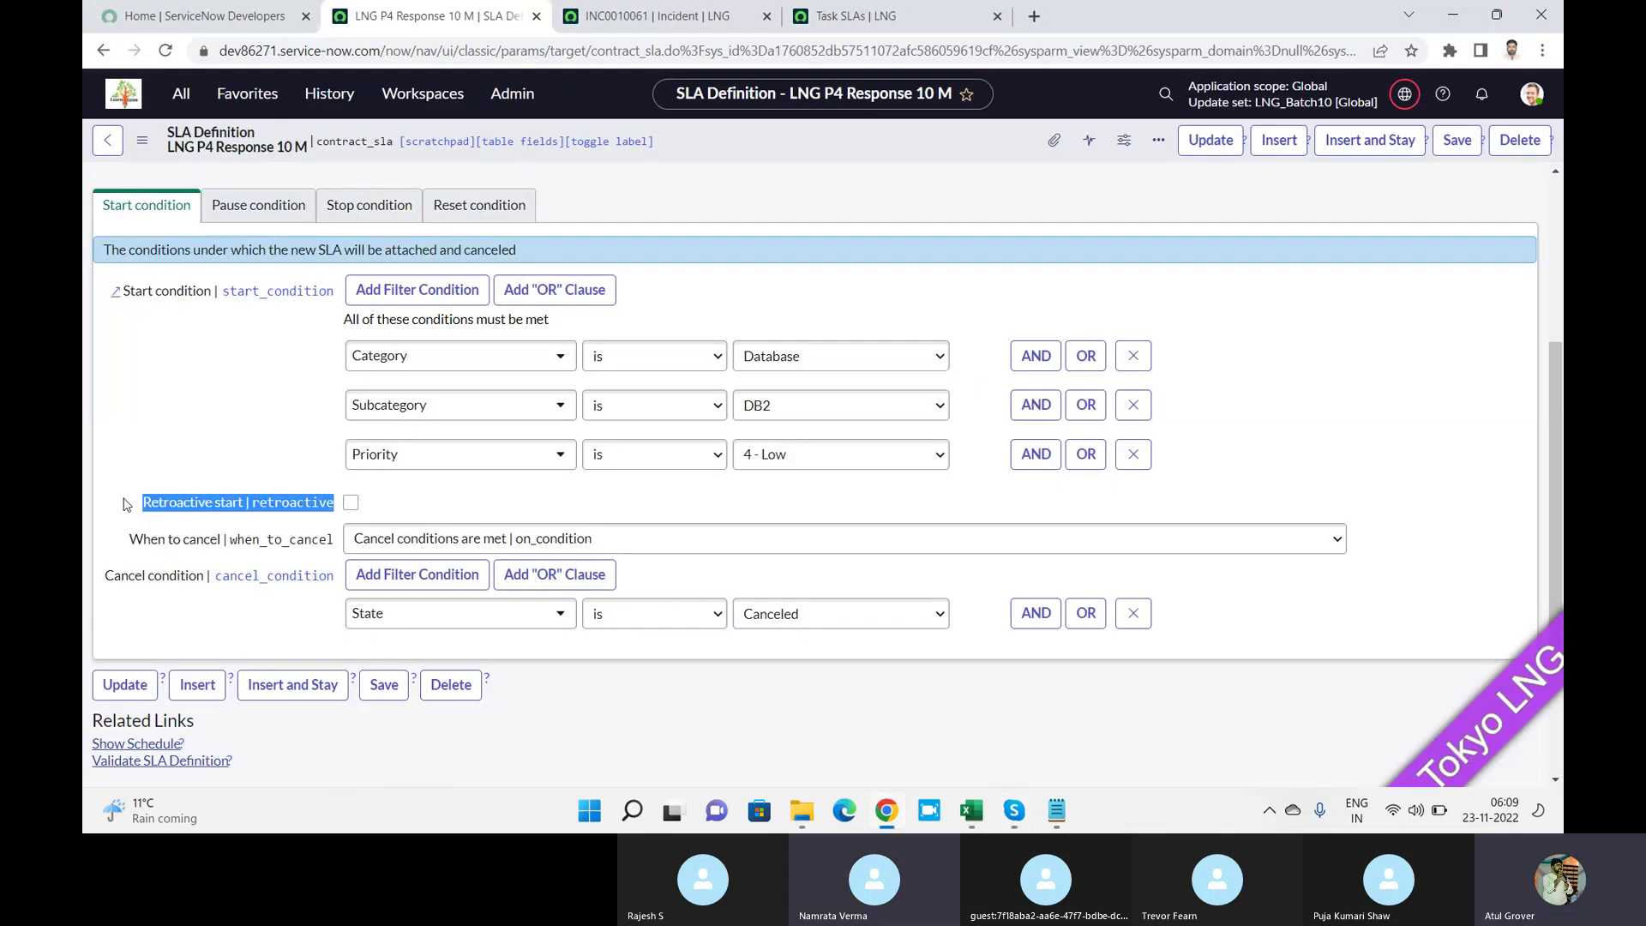
{"action": "scroll", "coordinate": [1558, 565], "scroll_direction": "down", "scroll_amount": 3}
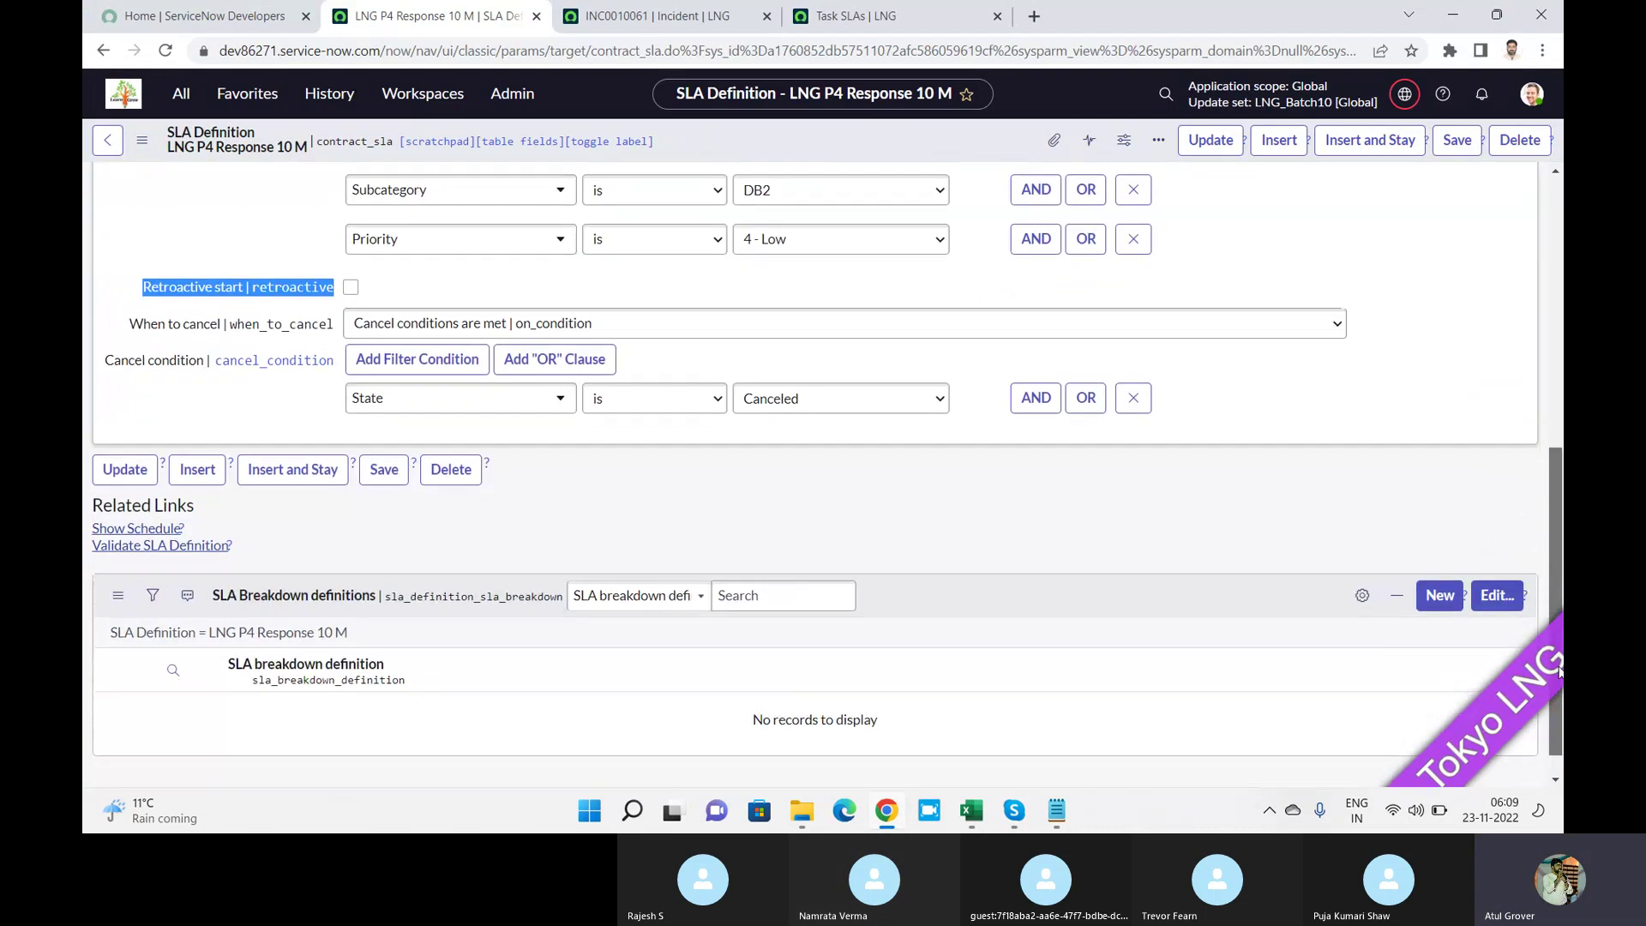
{"action": "scroll", "coordinate": [1371, 429], "scroll_direction": "up", "scroll_amount": 7}
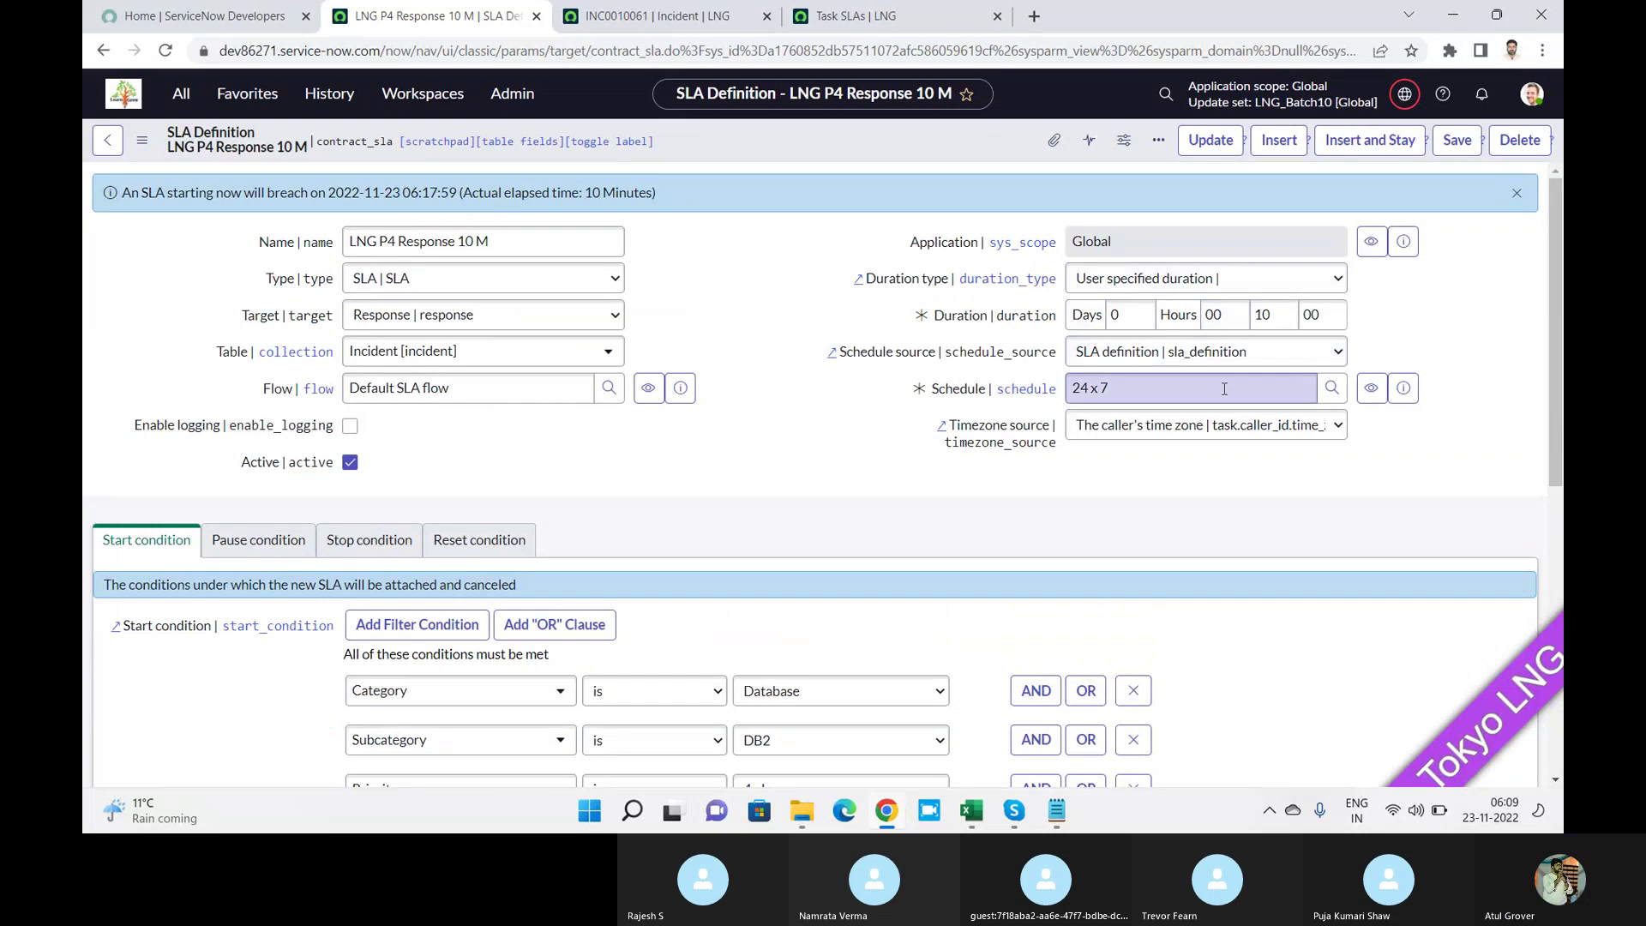
{"action": "left_click", "coordinate": [1403, 394]}
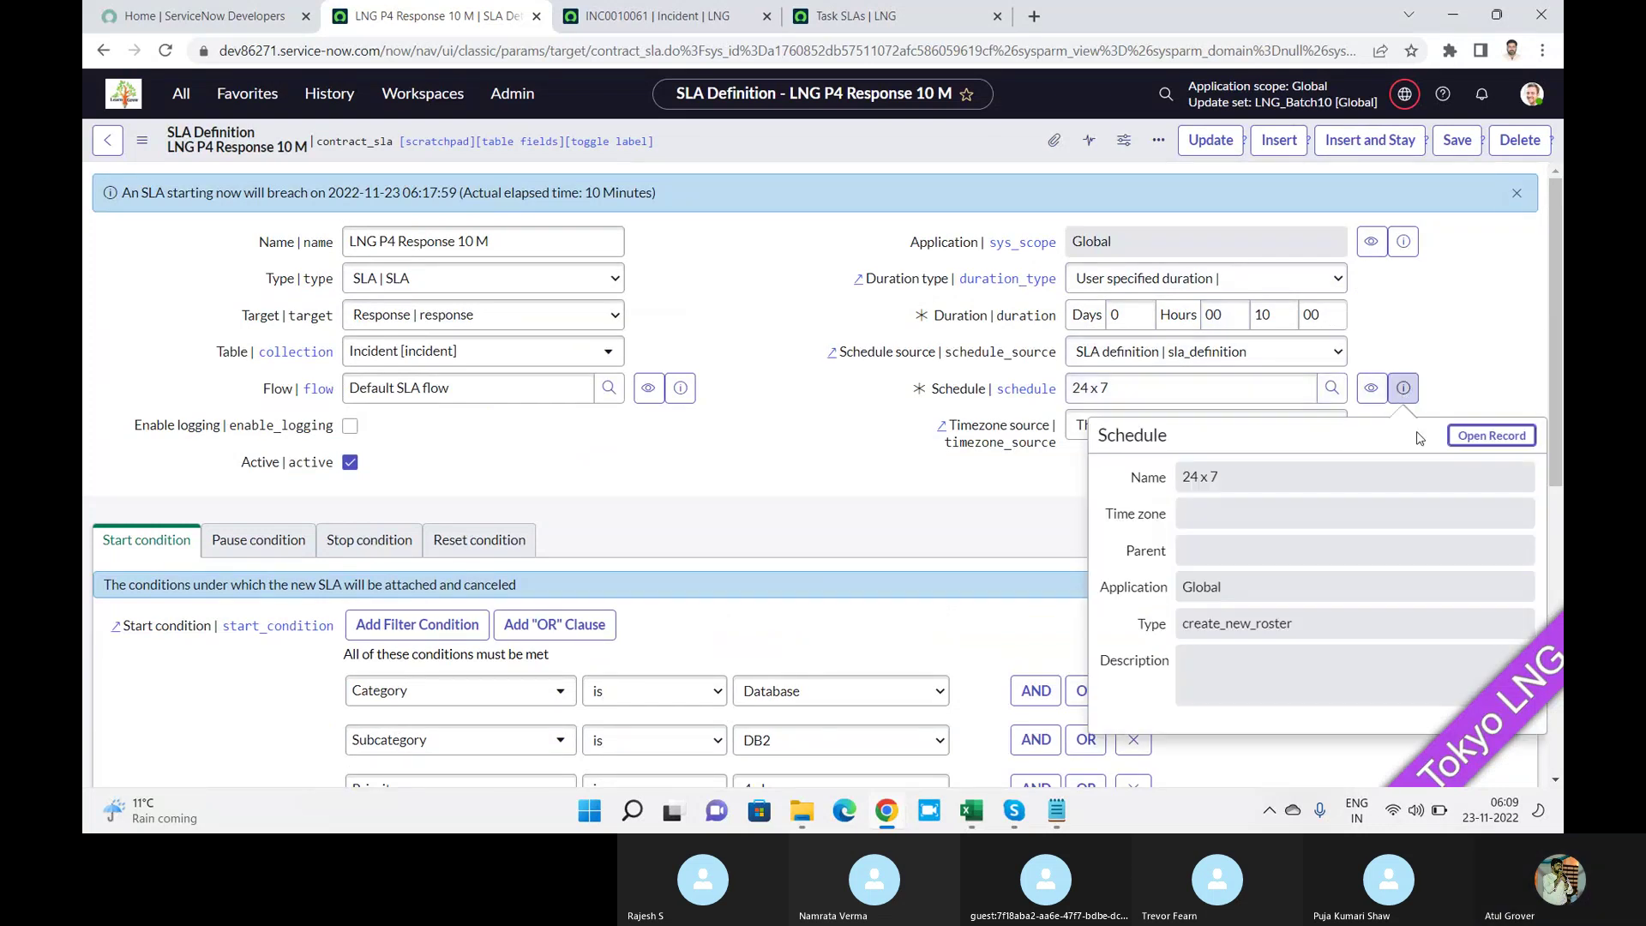
Open the full 24 x 7 schedule record and check its Child Schedules.
{"action": "left_click", "coordinate": [1485, 439], "text": "ctrl"}
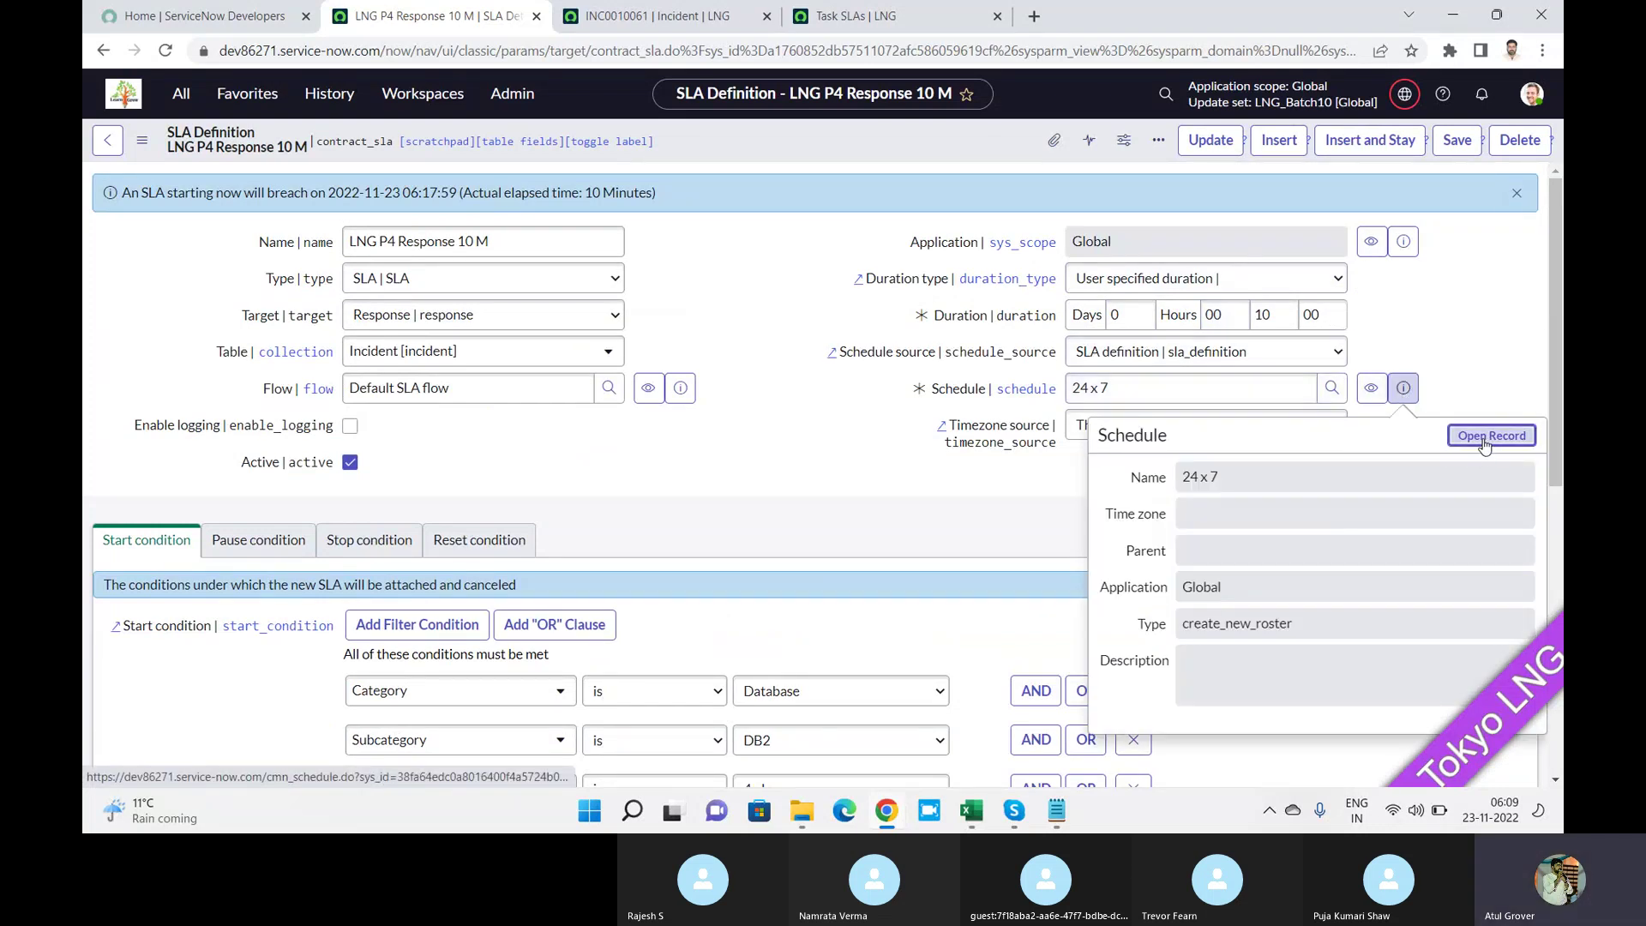
{"action": "left_click", "coordinate": [623, 24]}
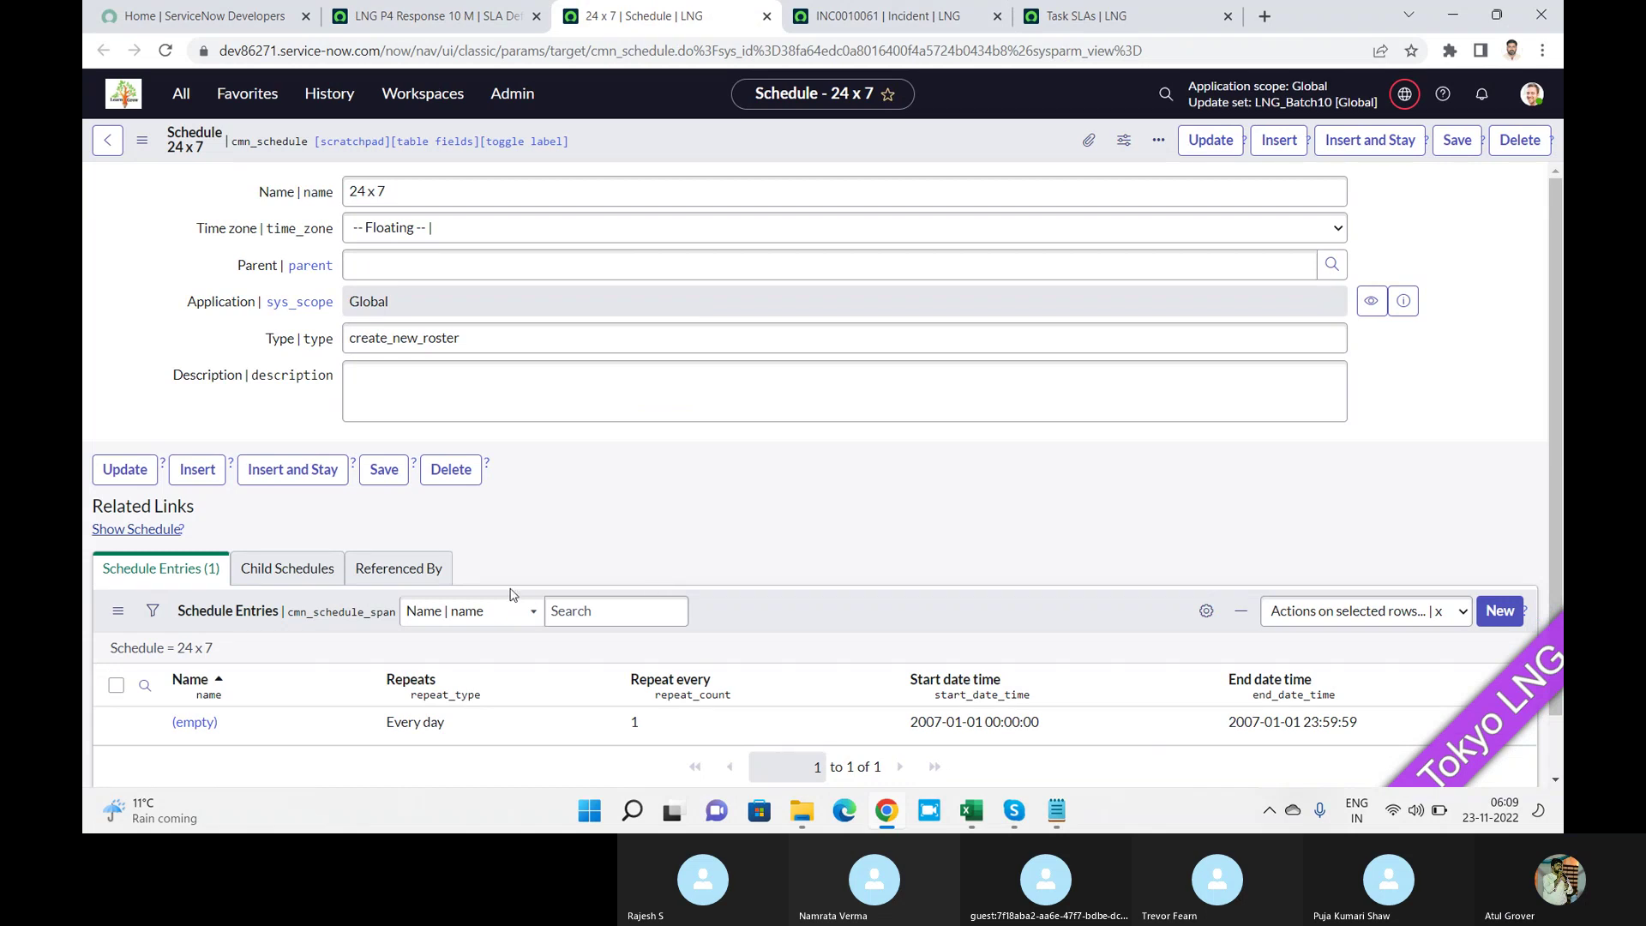
{"action": "left_click", "coordinate": [251, 576]}
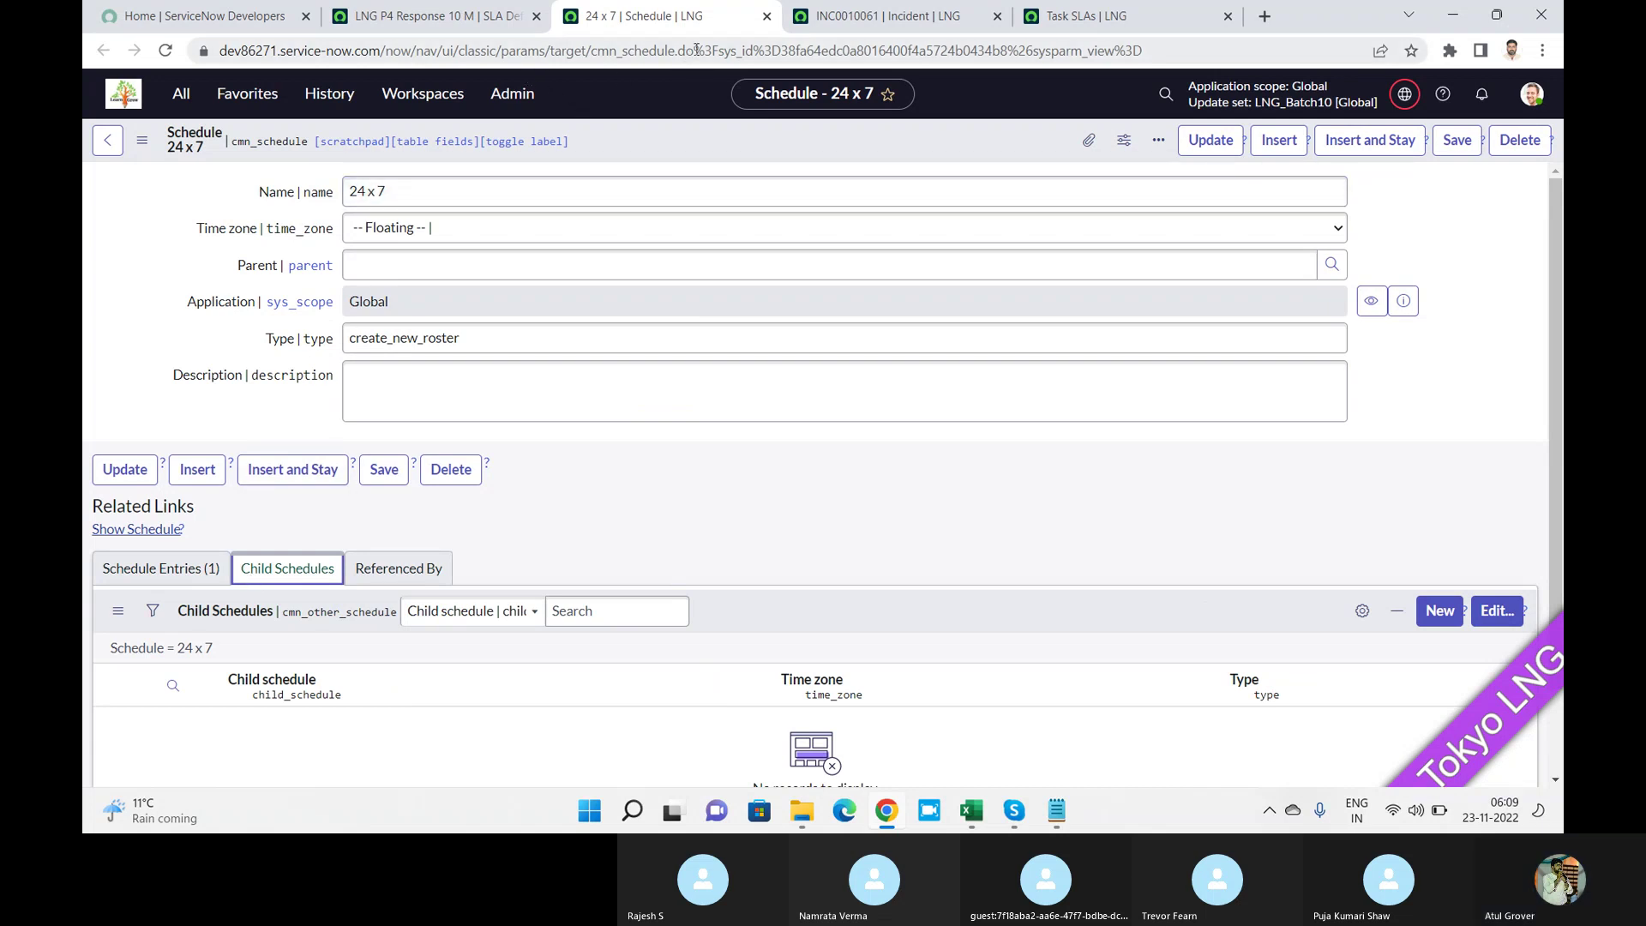
Edit the address to cmn_schedule_list.do to load the list of all schedules.
{"action": "left_click_drag", "start_coordinate": [693, 52], "coordinate": [1145, 52]}
{"action": "key", "text": "Delete"}
{"action": "key", "text": "Return"}
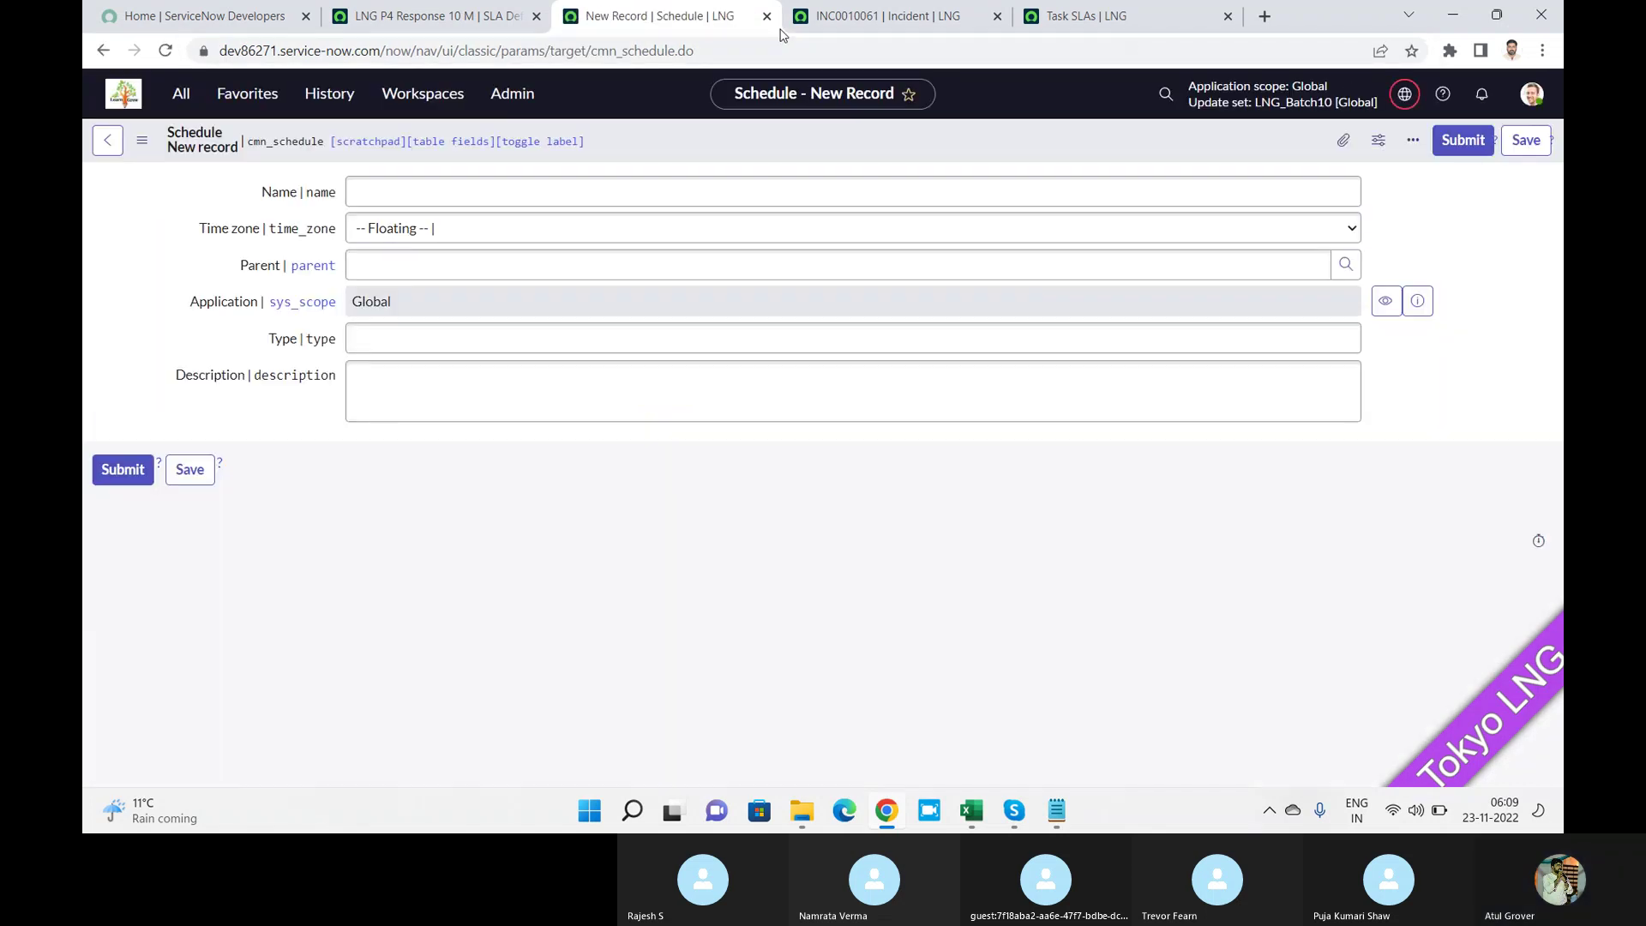
{"action": "left_click", "coordinate": [728, 48]}
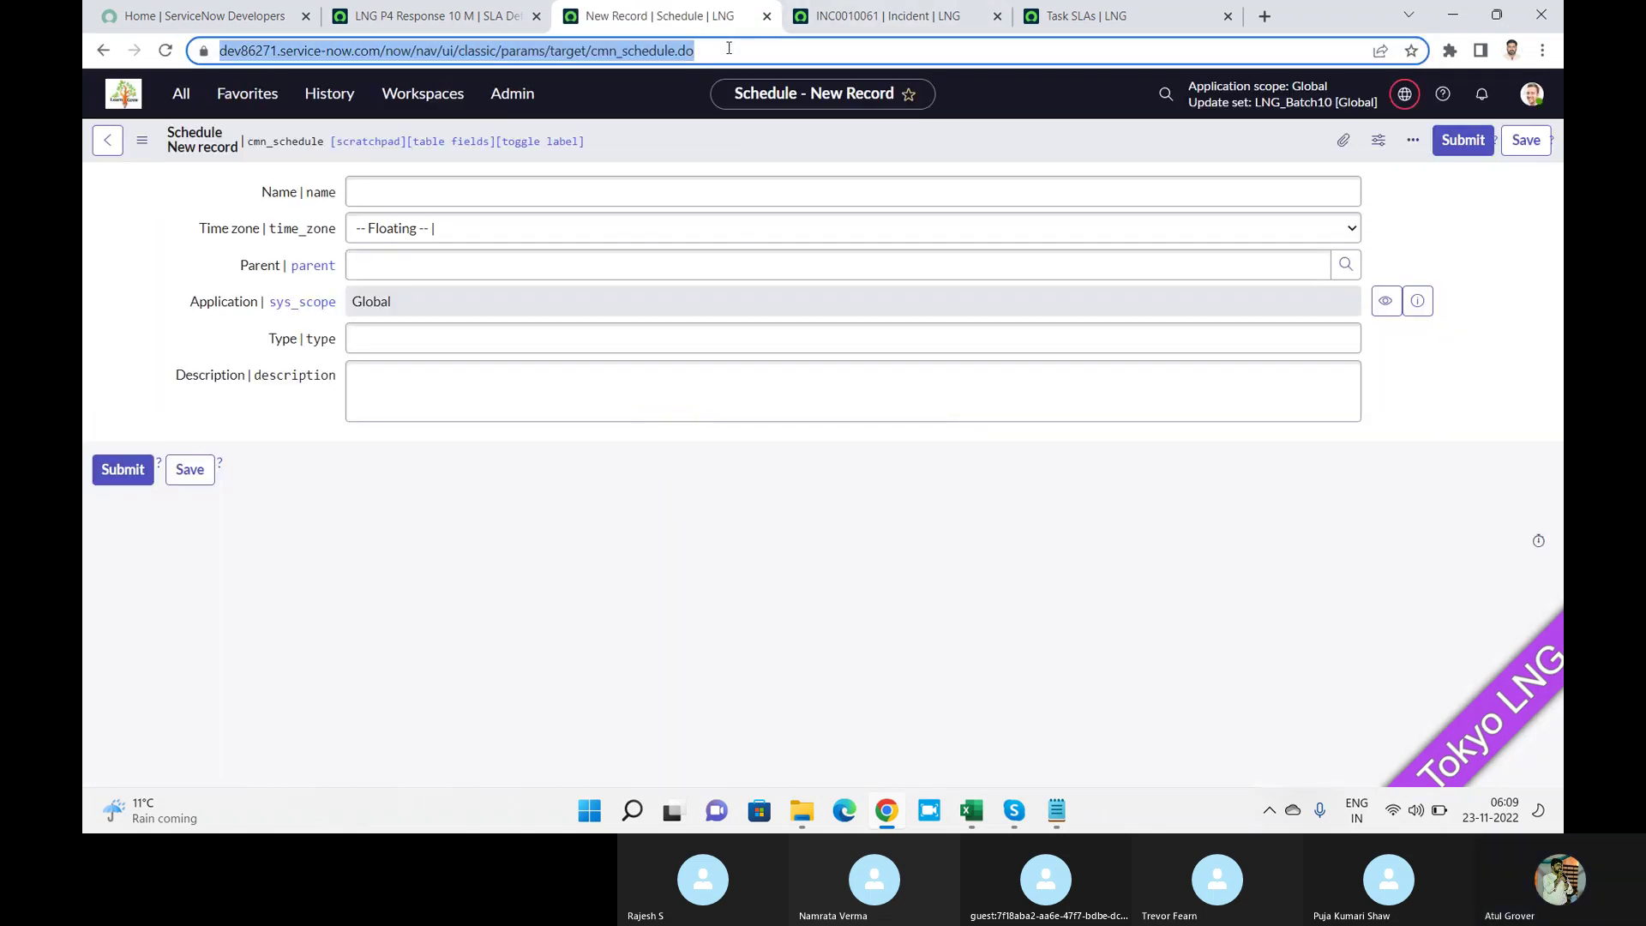
{"action": "left_click", "coordinate": [729, 48]}
{"action": "key", "text": "BackSpace"}
{"action": "key", "text": "BackSpace"}
{"action": "key", "text": "BackSpace"}
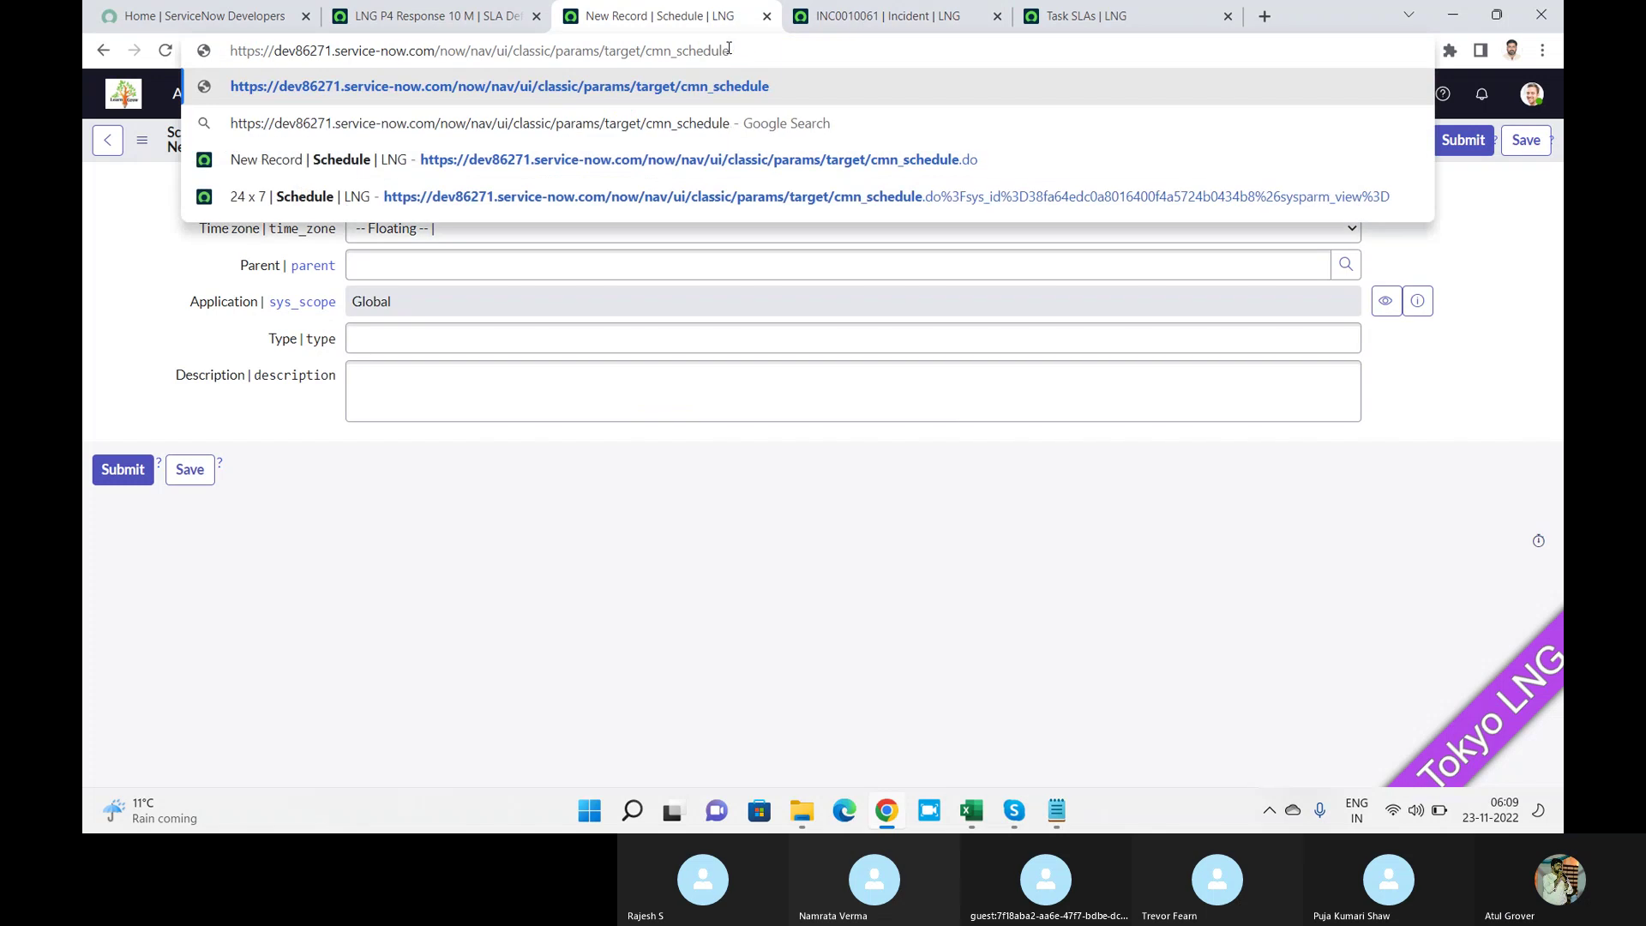
{"action": "type", "text": "_list.d"}
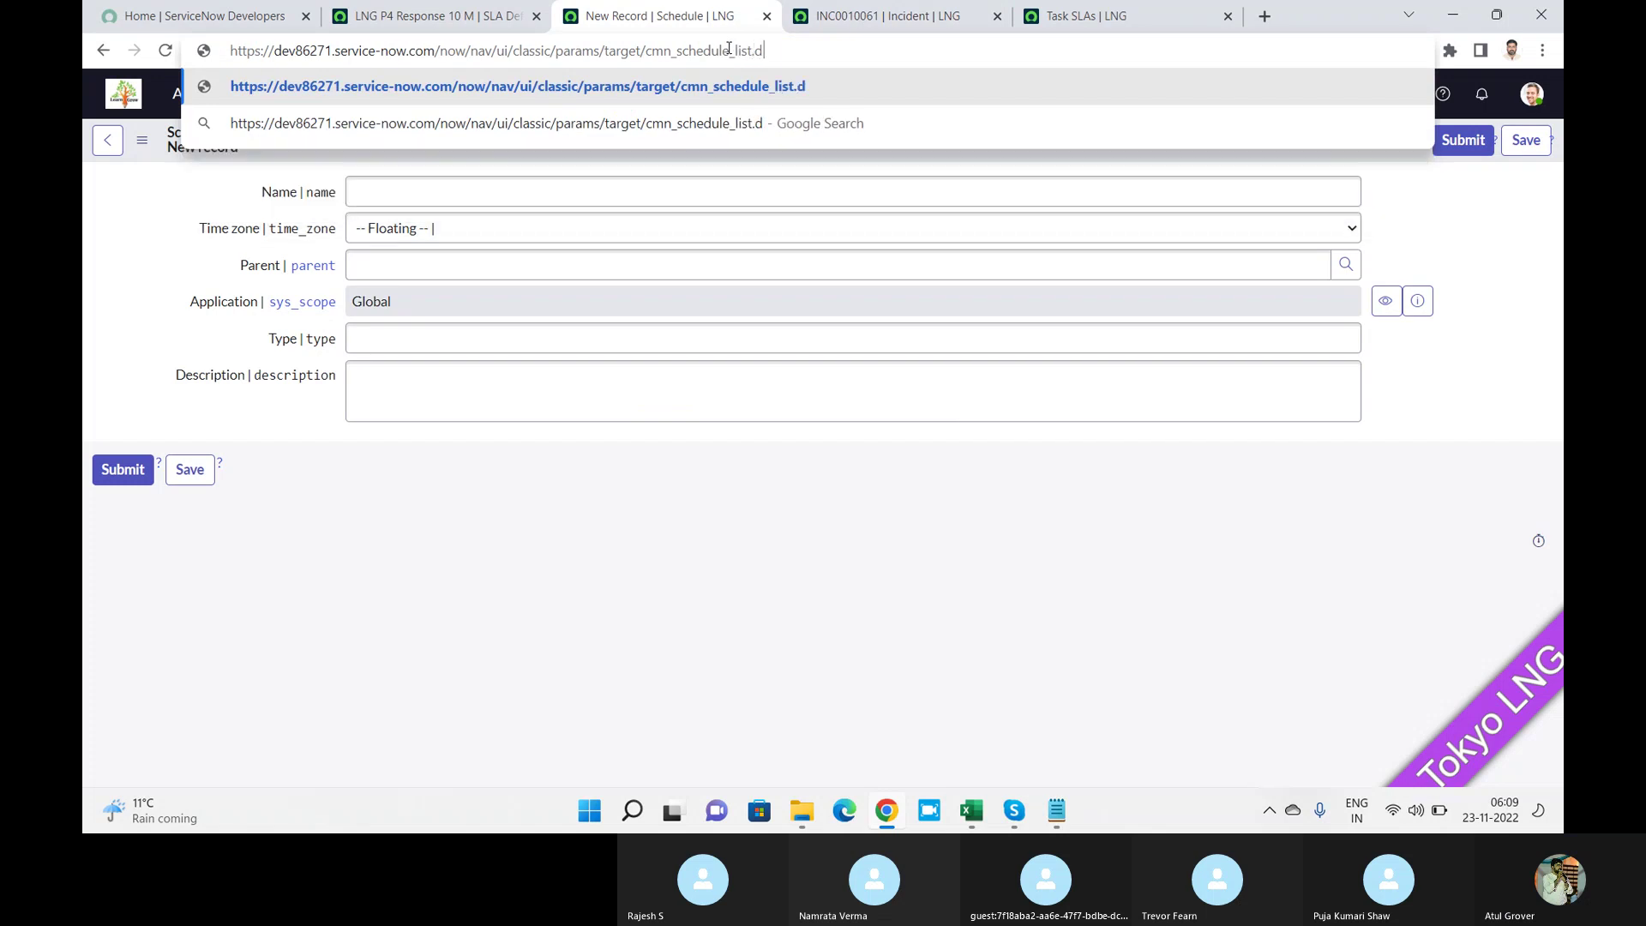
{"action": "type", "text": "o"}
{"action": "key", "text": "Return"}
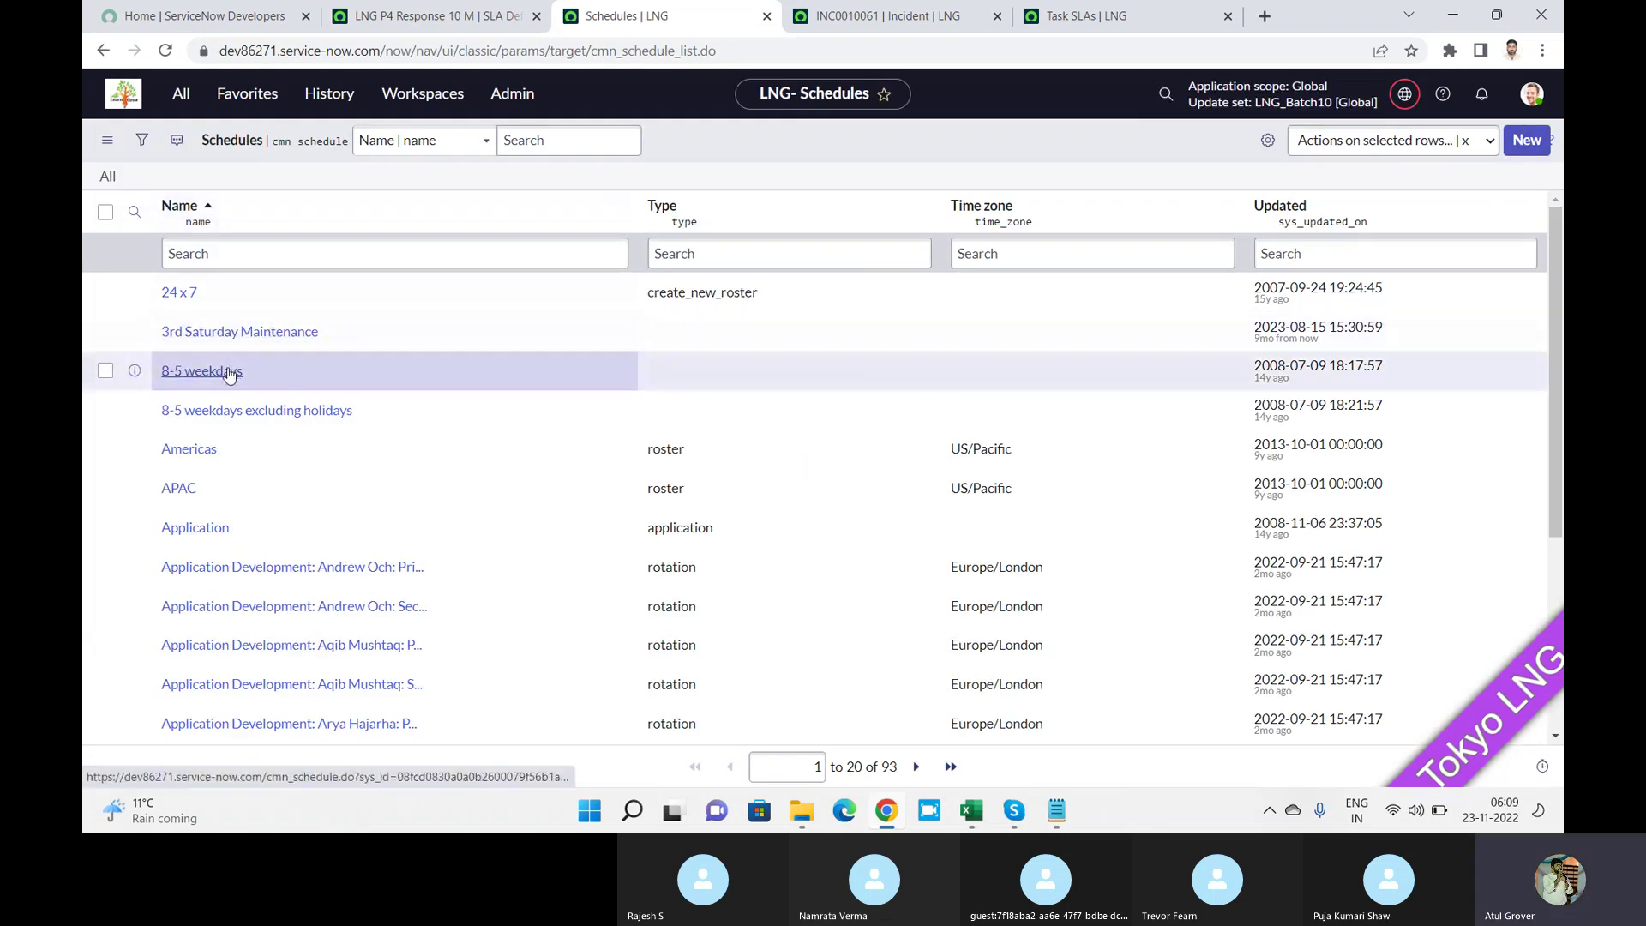
Open 8-5 weekdays excluding holidays, then its U.S. Holidays child schedule, and browse its 12 entries.
{"action": "left_click", "coordinate": [219, 411]}
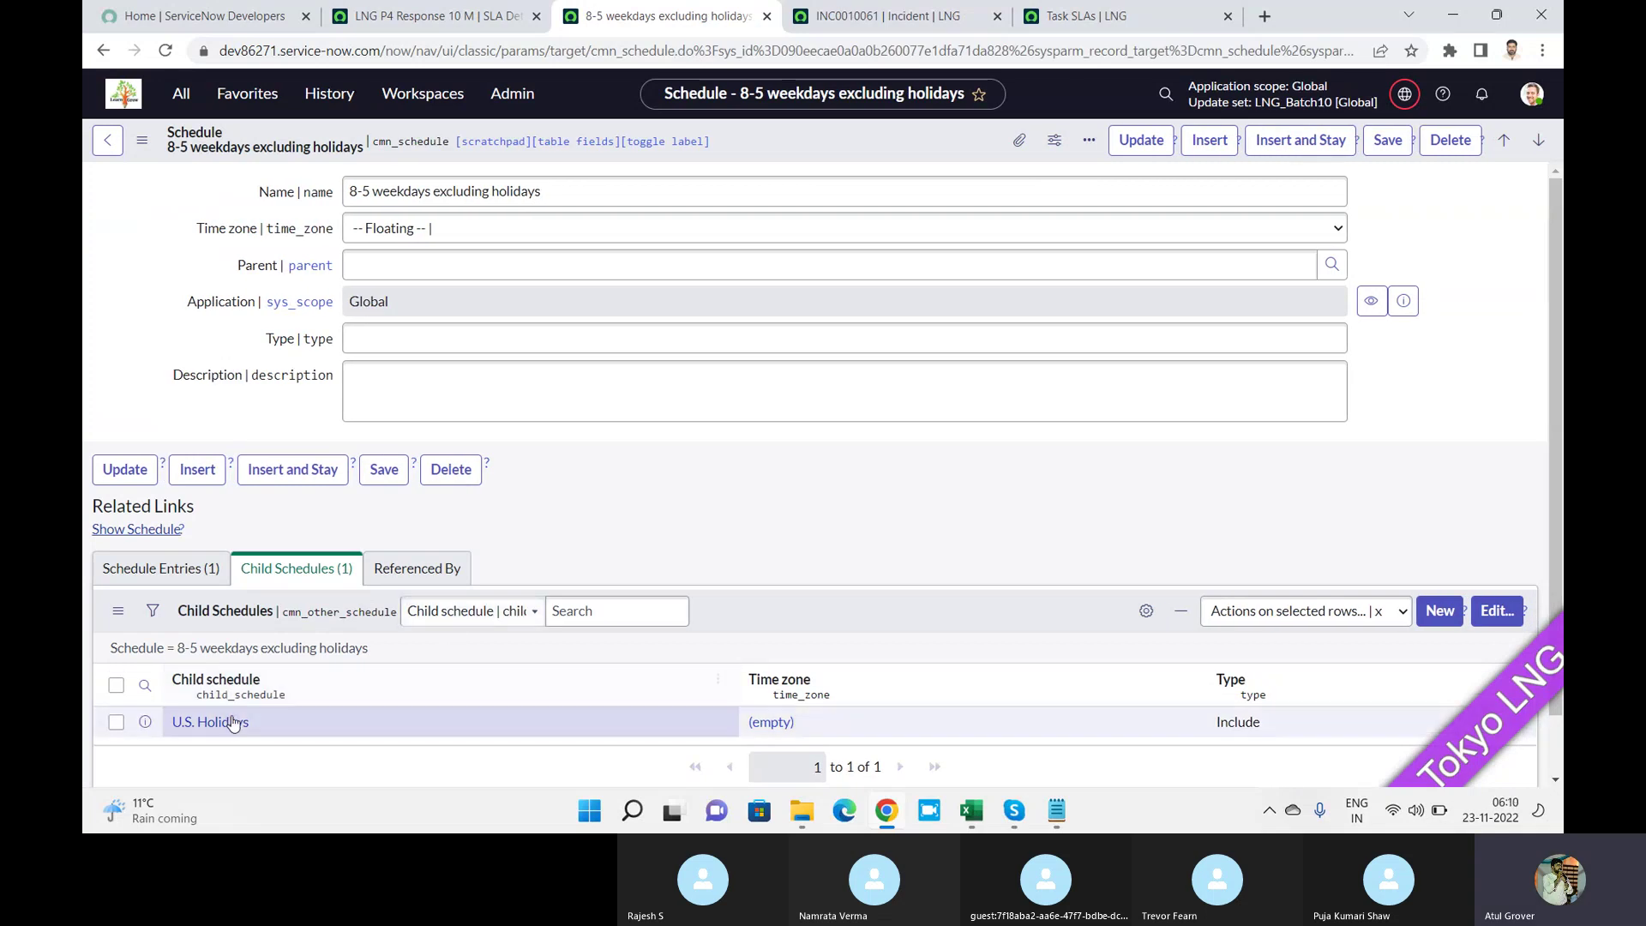
{"action": "left_click", "coordinate": [229, 728]}
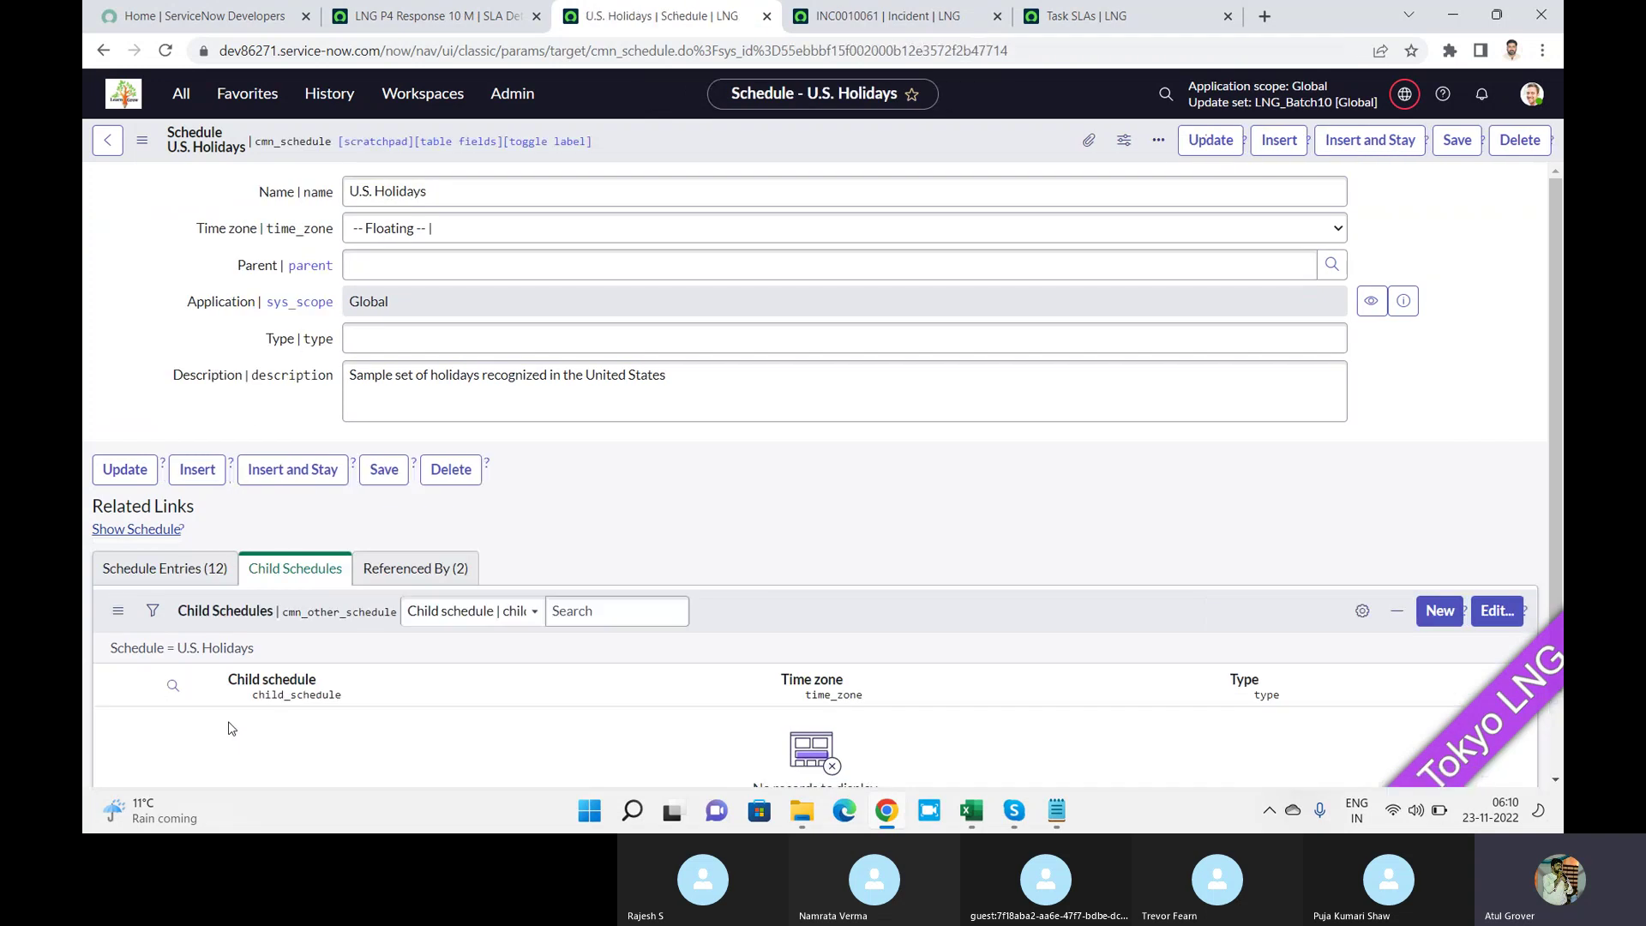
{"action": "left_click", "coordinate": [167, 576]}
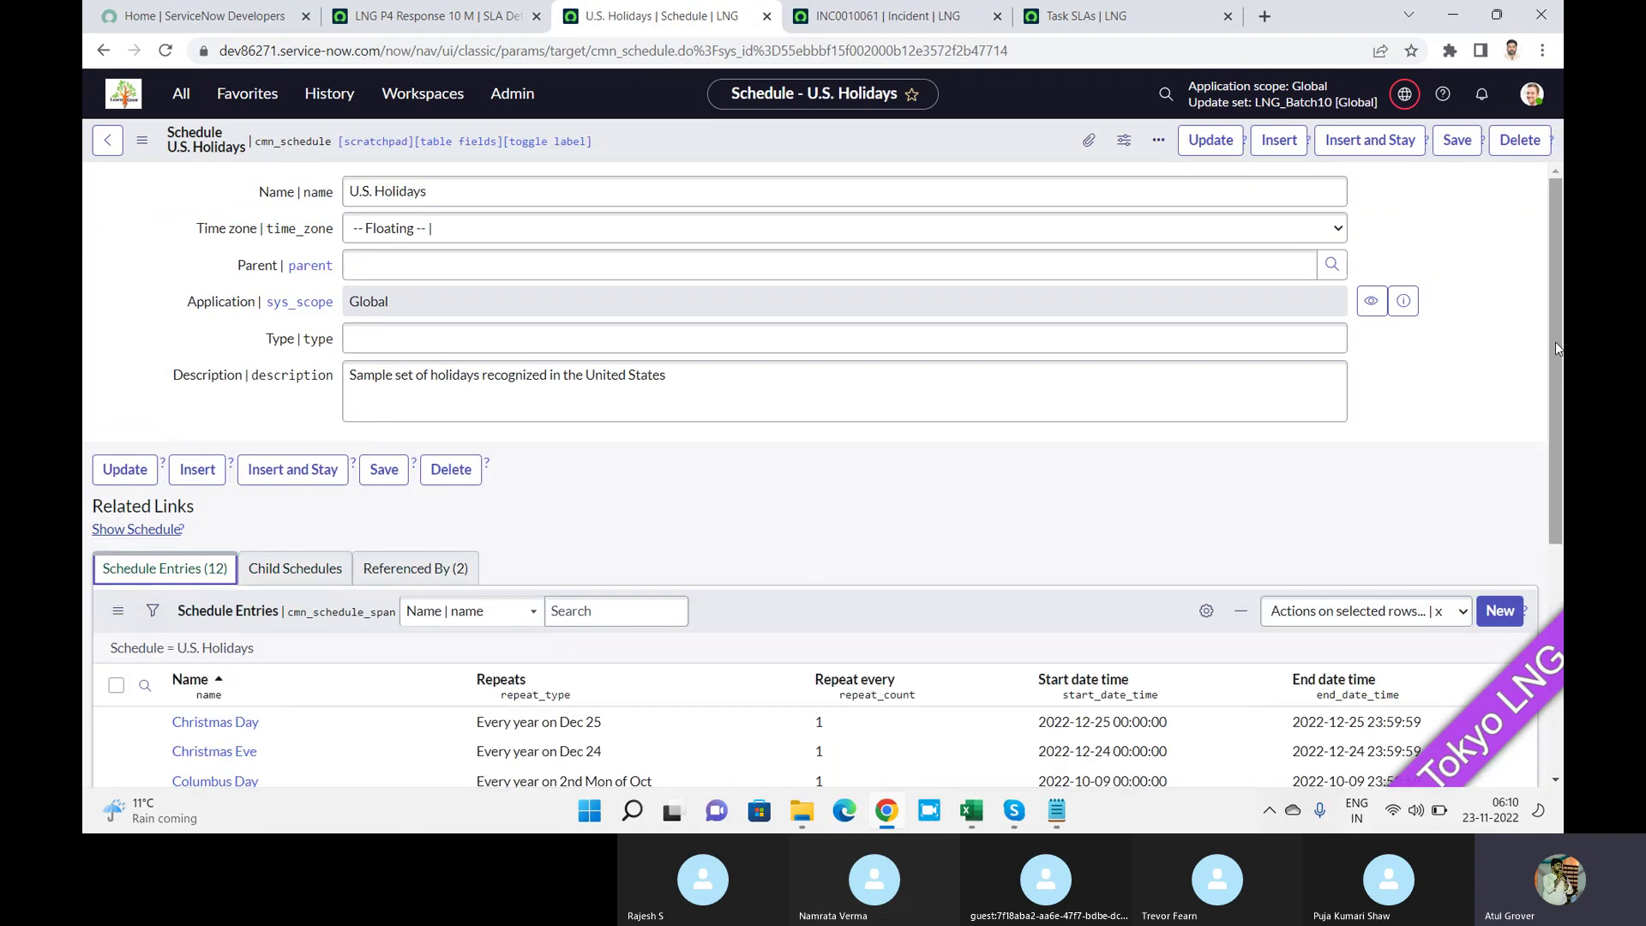
{"action": "left_click_drag", "start_coordinate": [1555, 341], "coordinate": [1552, 524]}
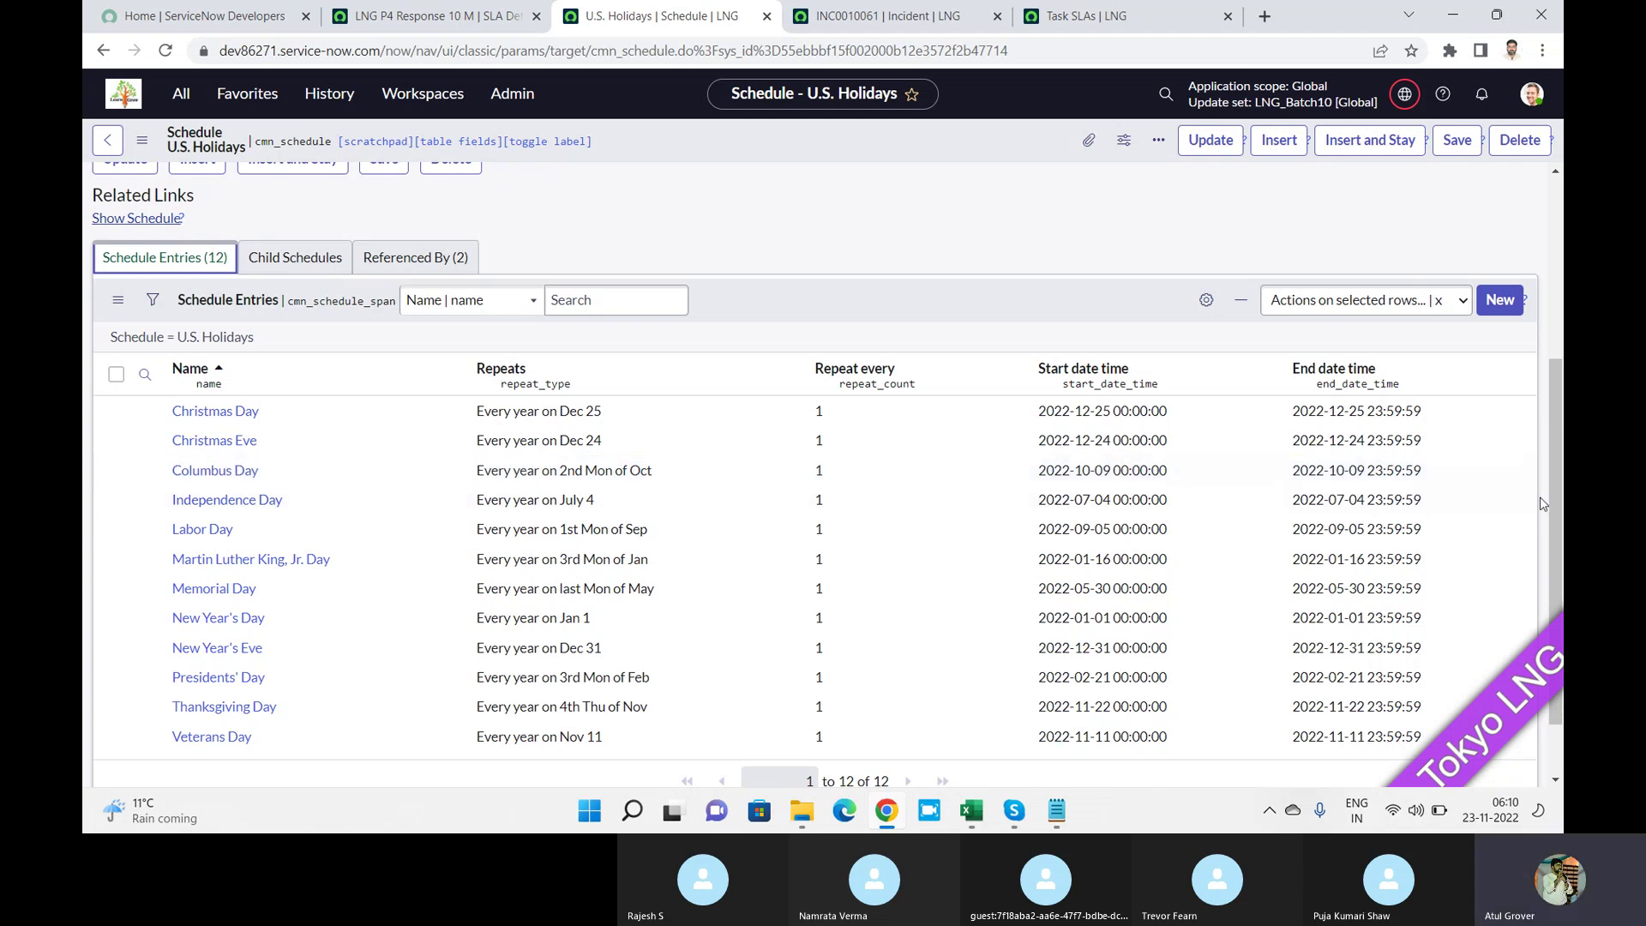
{"action": "left_click_drag", "start_coordinate": [1558, 521], "coordinate": [1541, 323]}
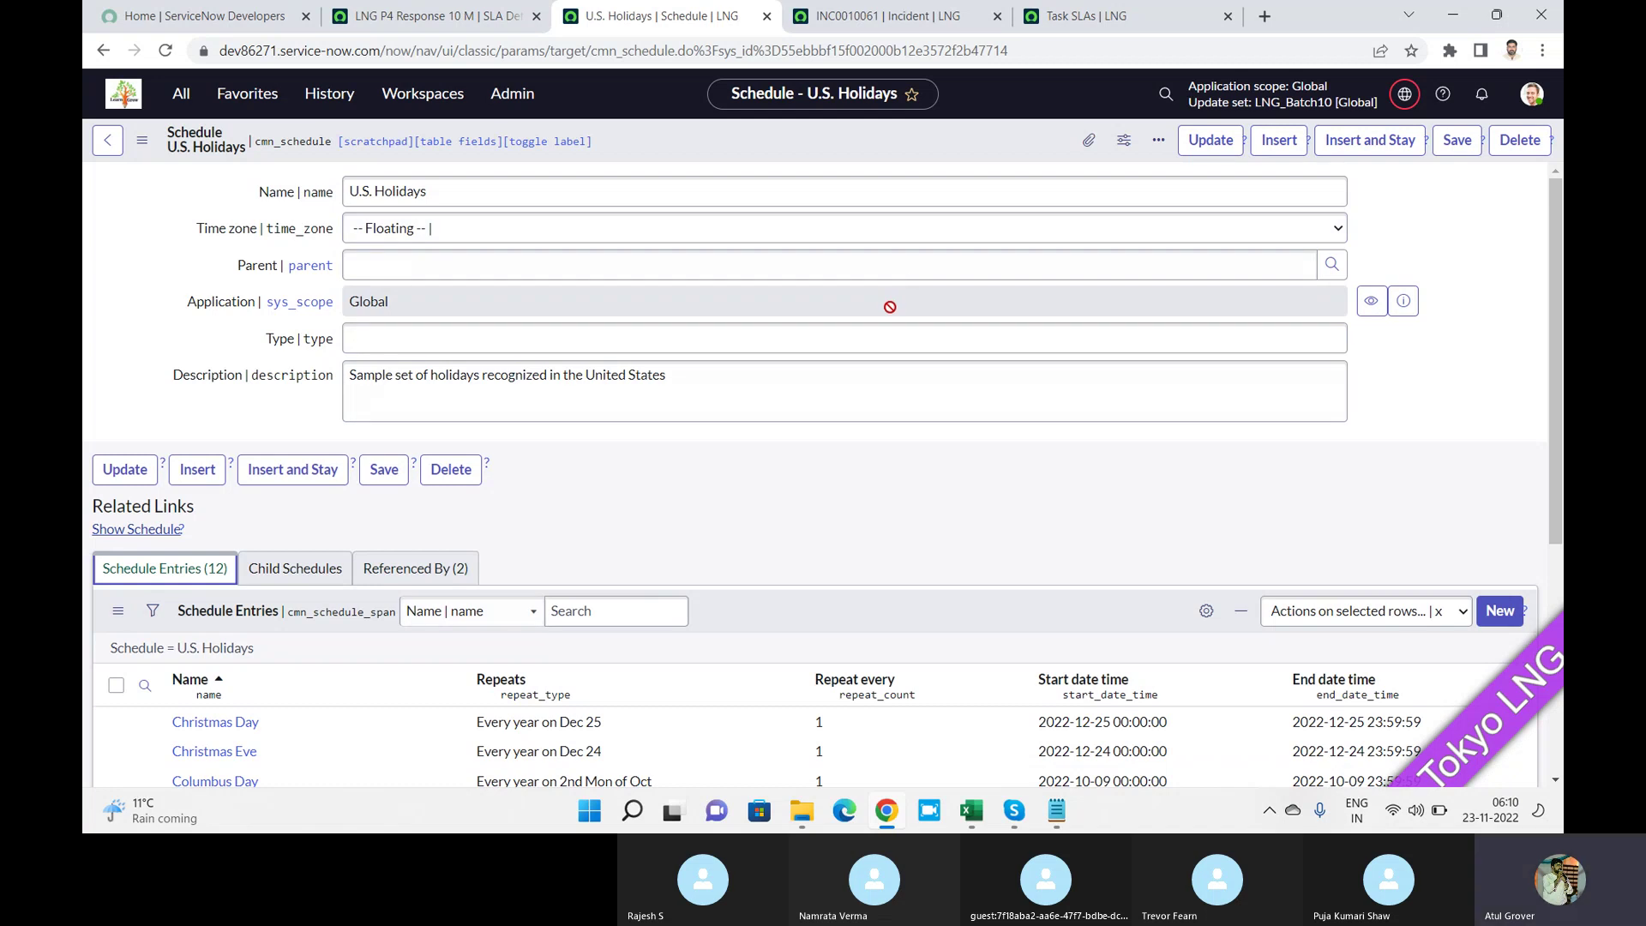
Filter the application navigator by 'sche' and open the Change Schedules module.
{"action": "left_click", "coordinate": [189, 101]}
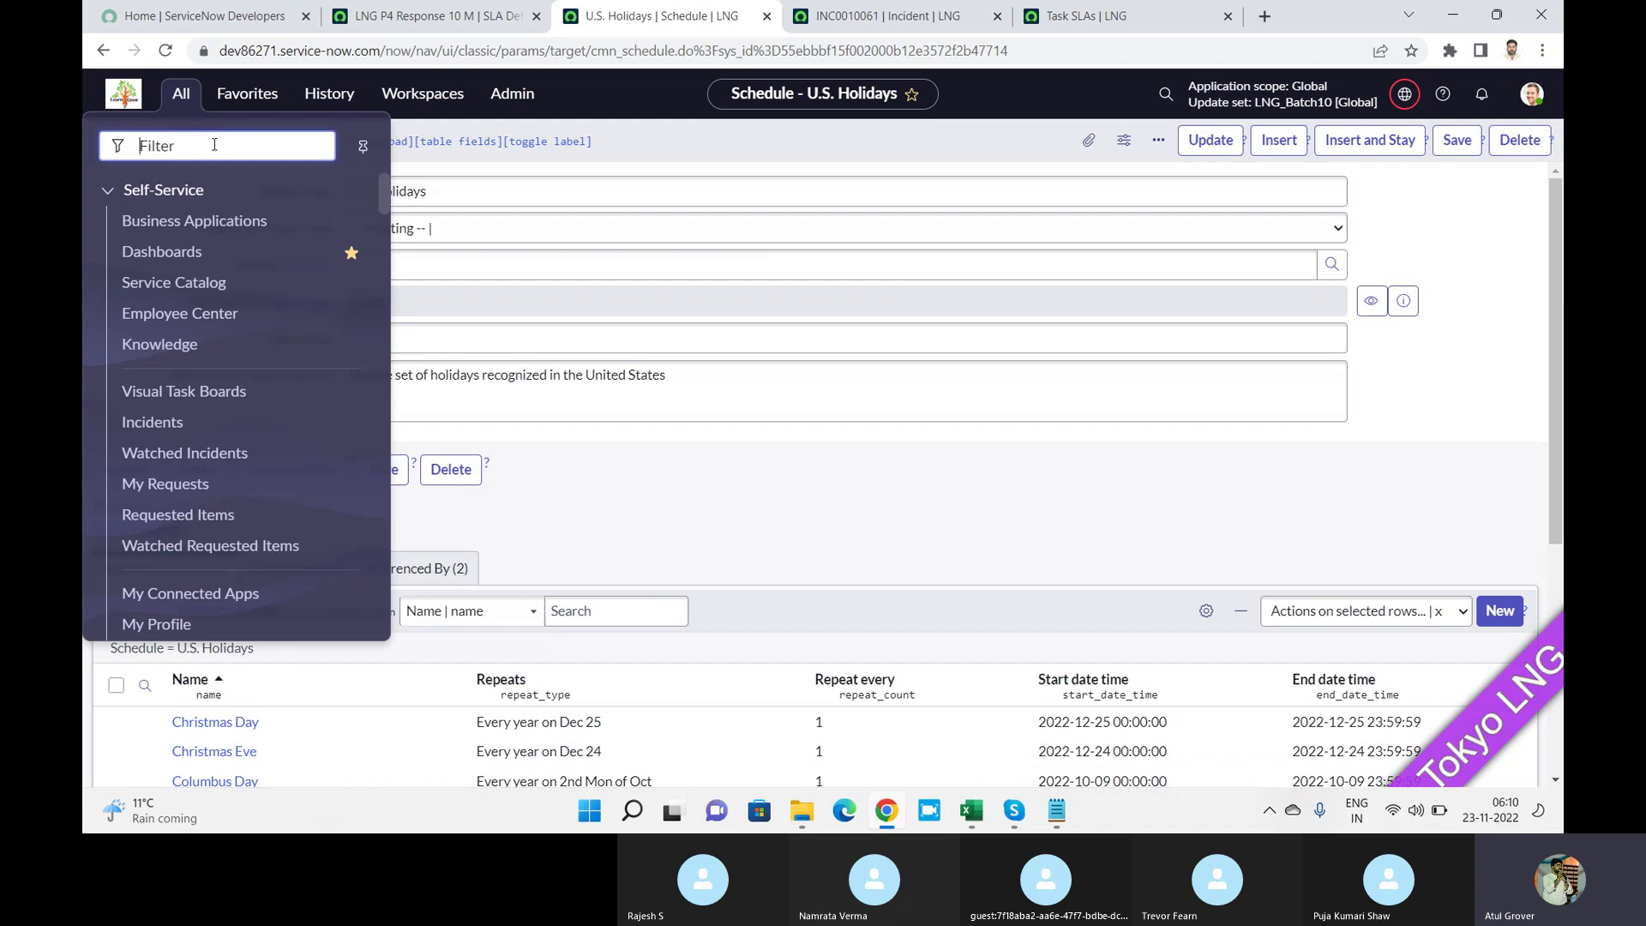
{"action": "type", "text": "sche"}
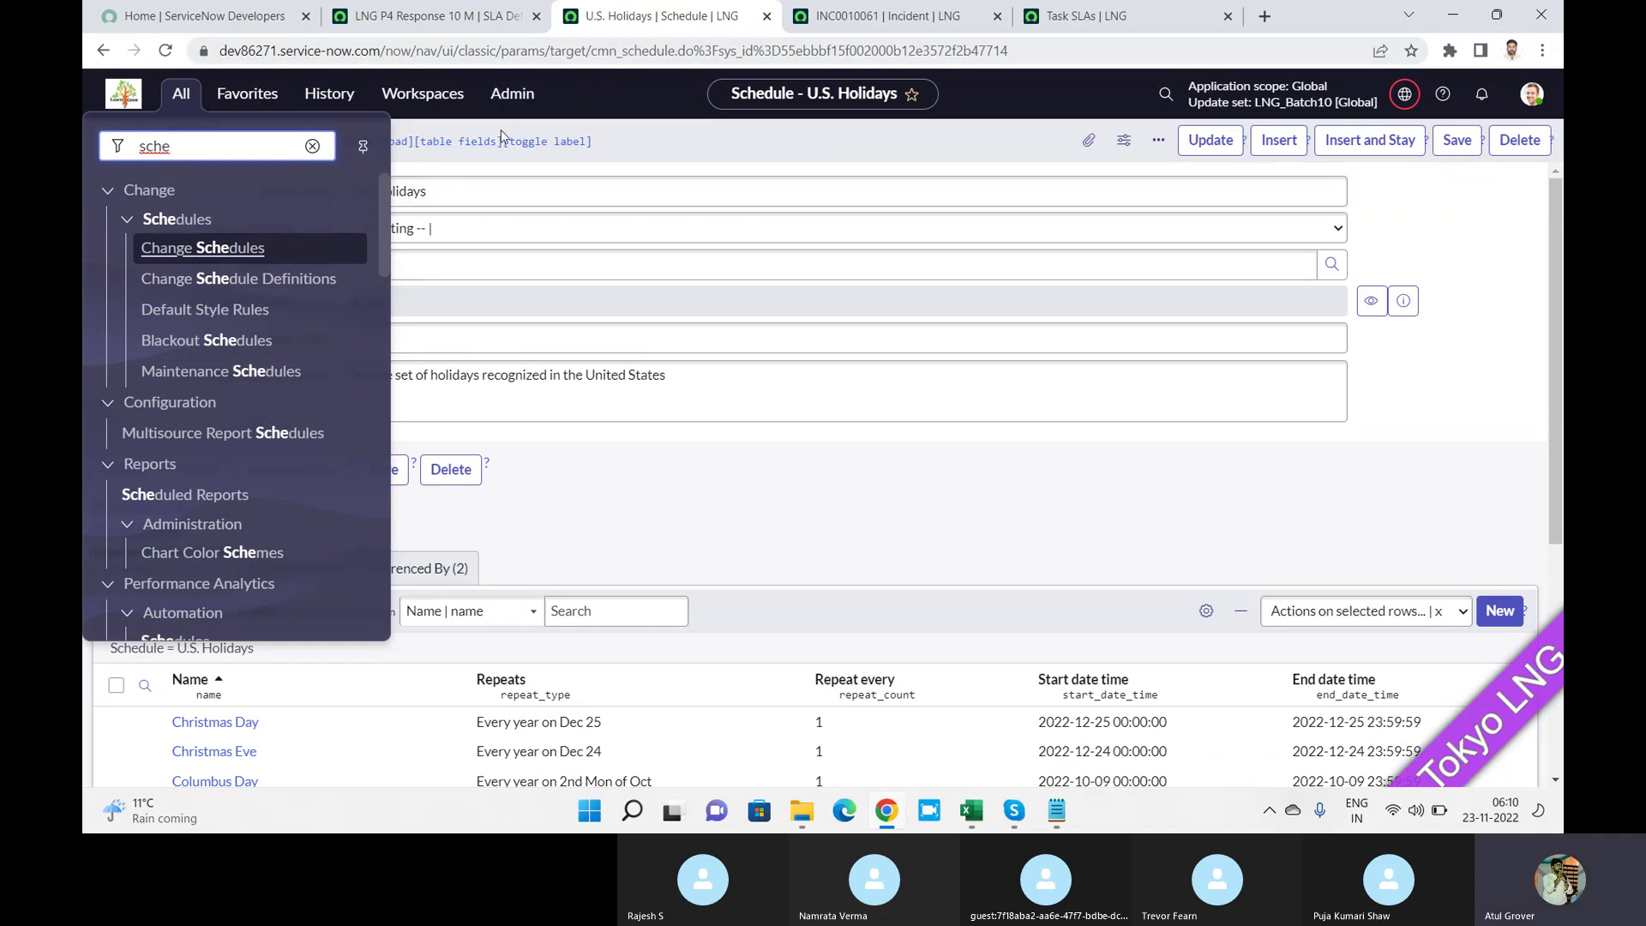
{"action": "mouse_move", "coordinate": [383, 187]}
{"action": "left_mouse_down"}
{"action": "mouse_move", "coordinate": [379, 584]}
{"action": "mouse_move", "coordinate": [402, 374]}
{"action": "mouse_move", "coordinate": [396, 169]}
{"action": "left_mouse_up"}
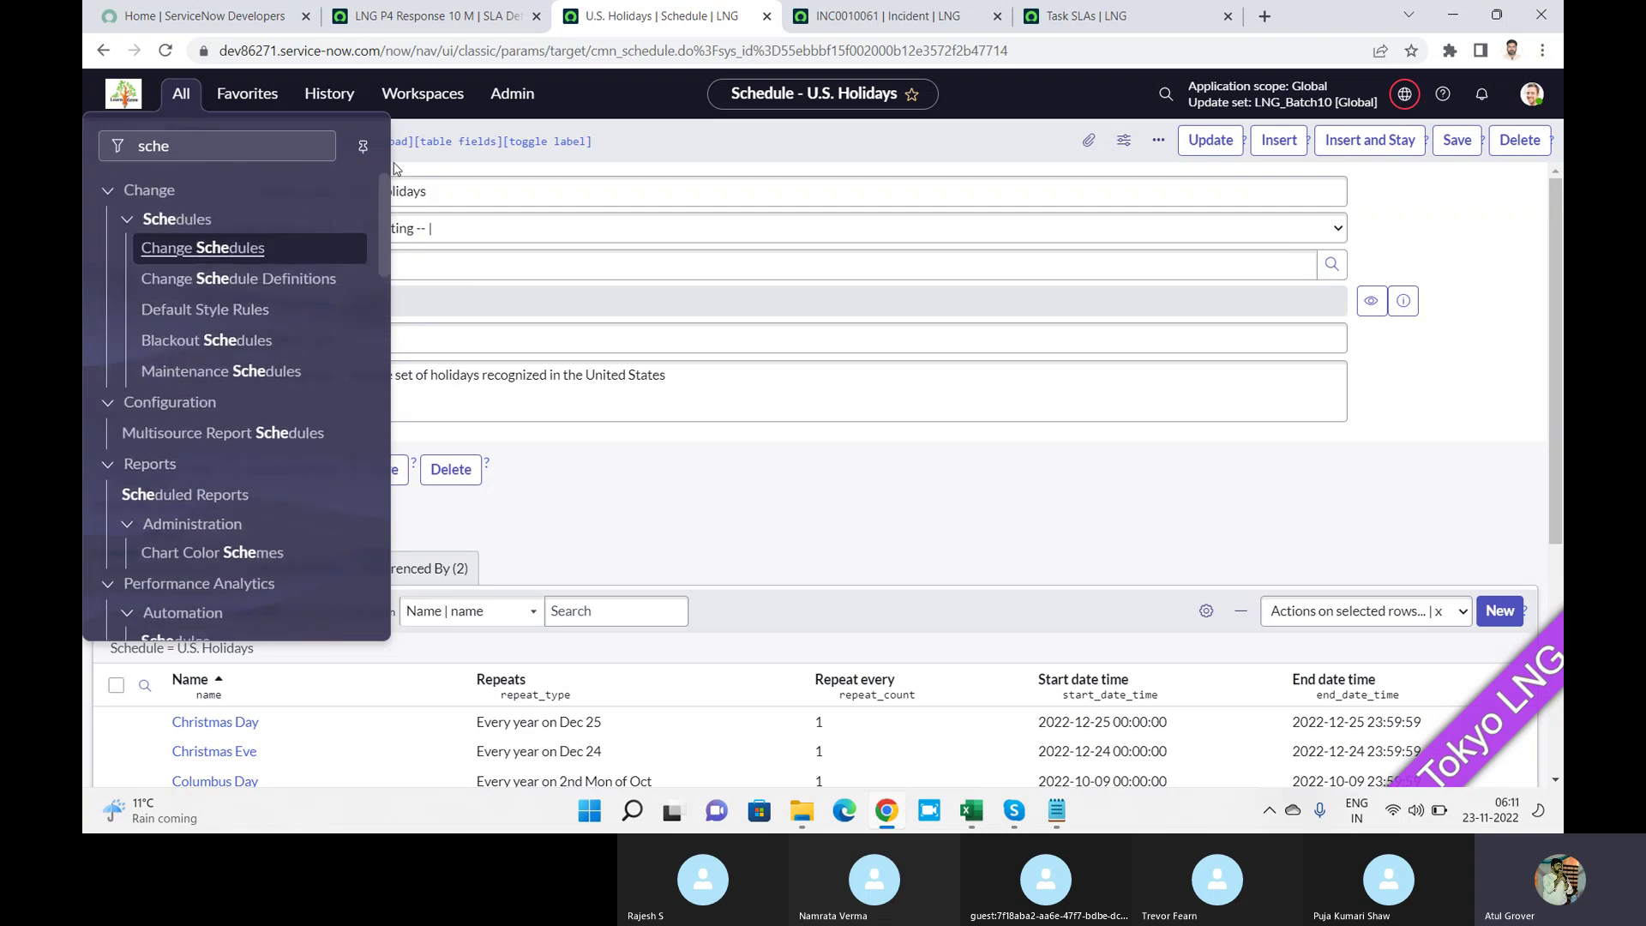
{"action": "left_click", "coordinate": [222, 248]}
Select cmn_schedule in the address, inspect Christmas Eve's Dec 24 entry, then return to the SLA definition.
{"action": "left_click_drag", "start_coordinate": [590, 52], "coordinate": [681, 51]}
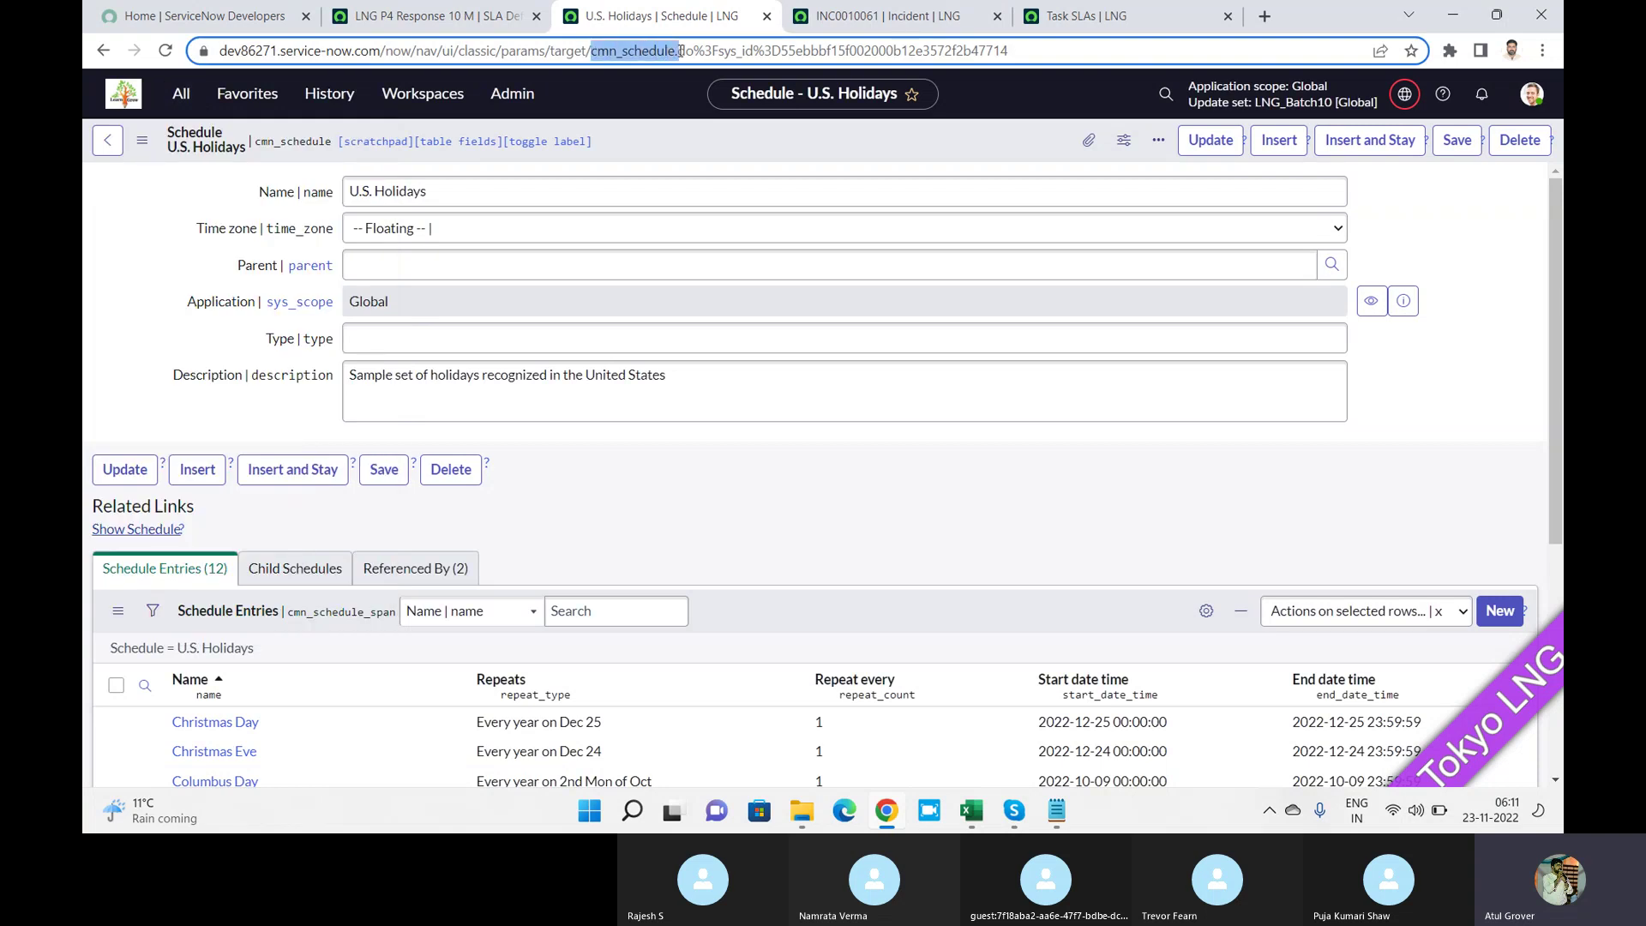
{"action": "double_click", "coordinate": [678, 52]}
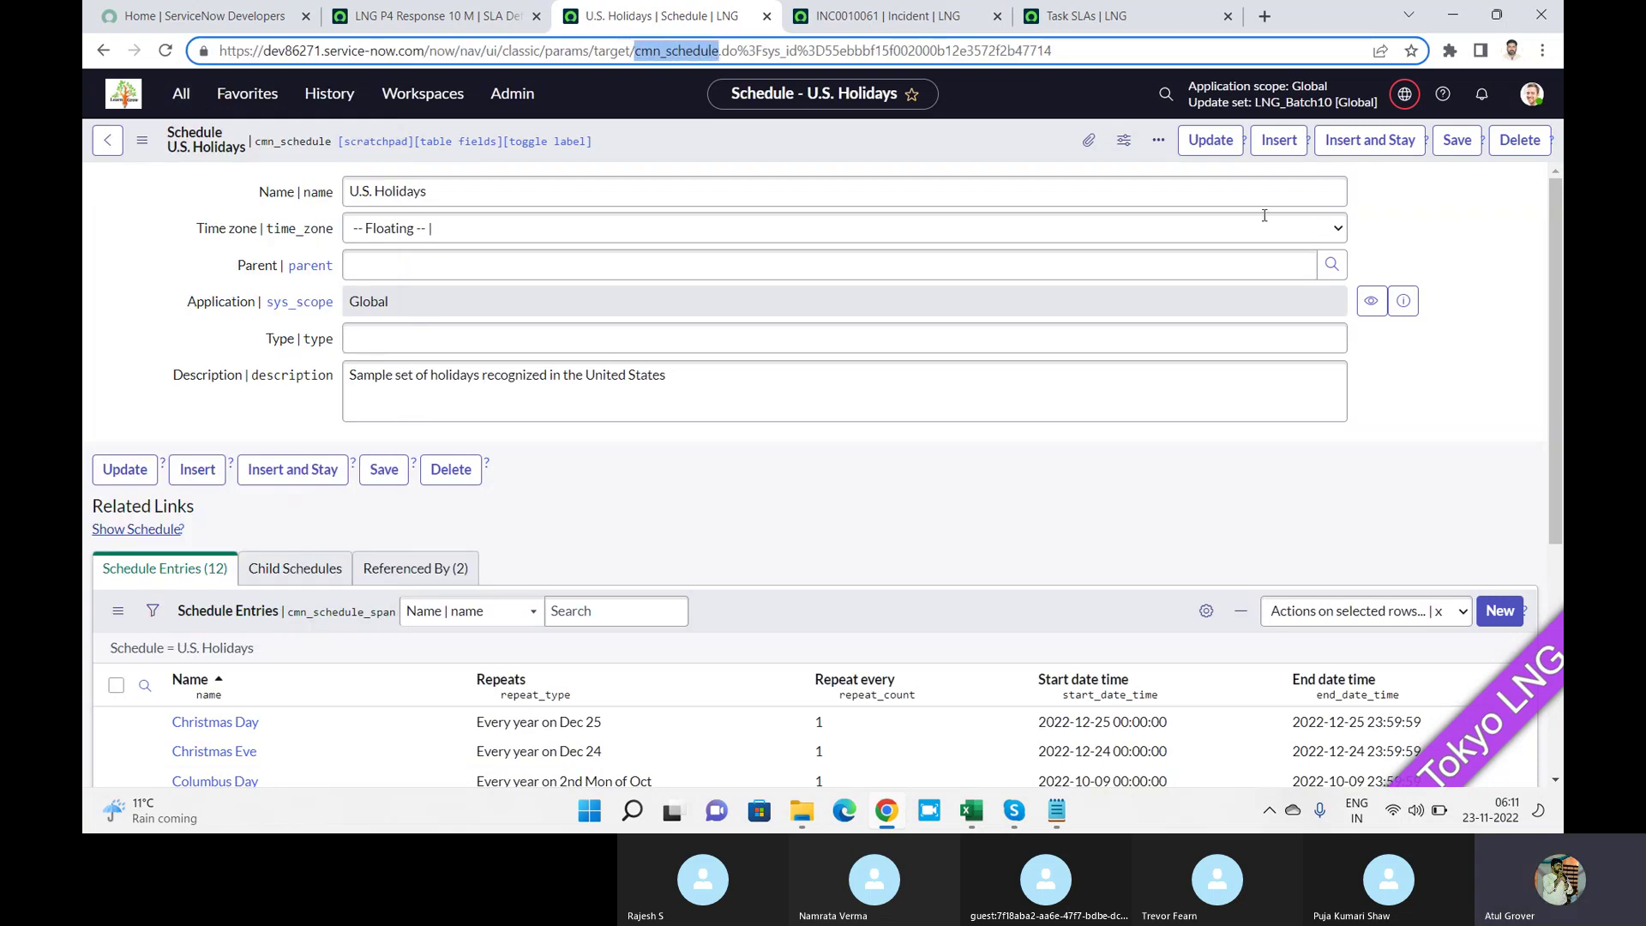
{"action": "left_click_drag", "start_coordinate": [1555, 240], "coordinate": [1547, 367]}
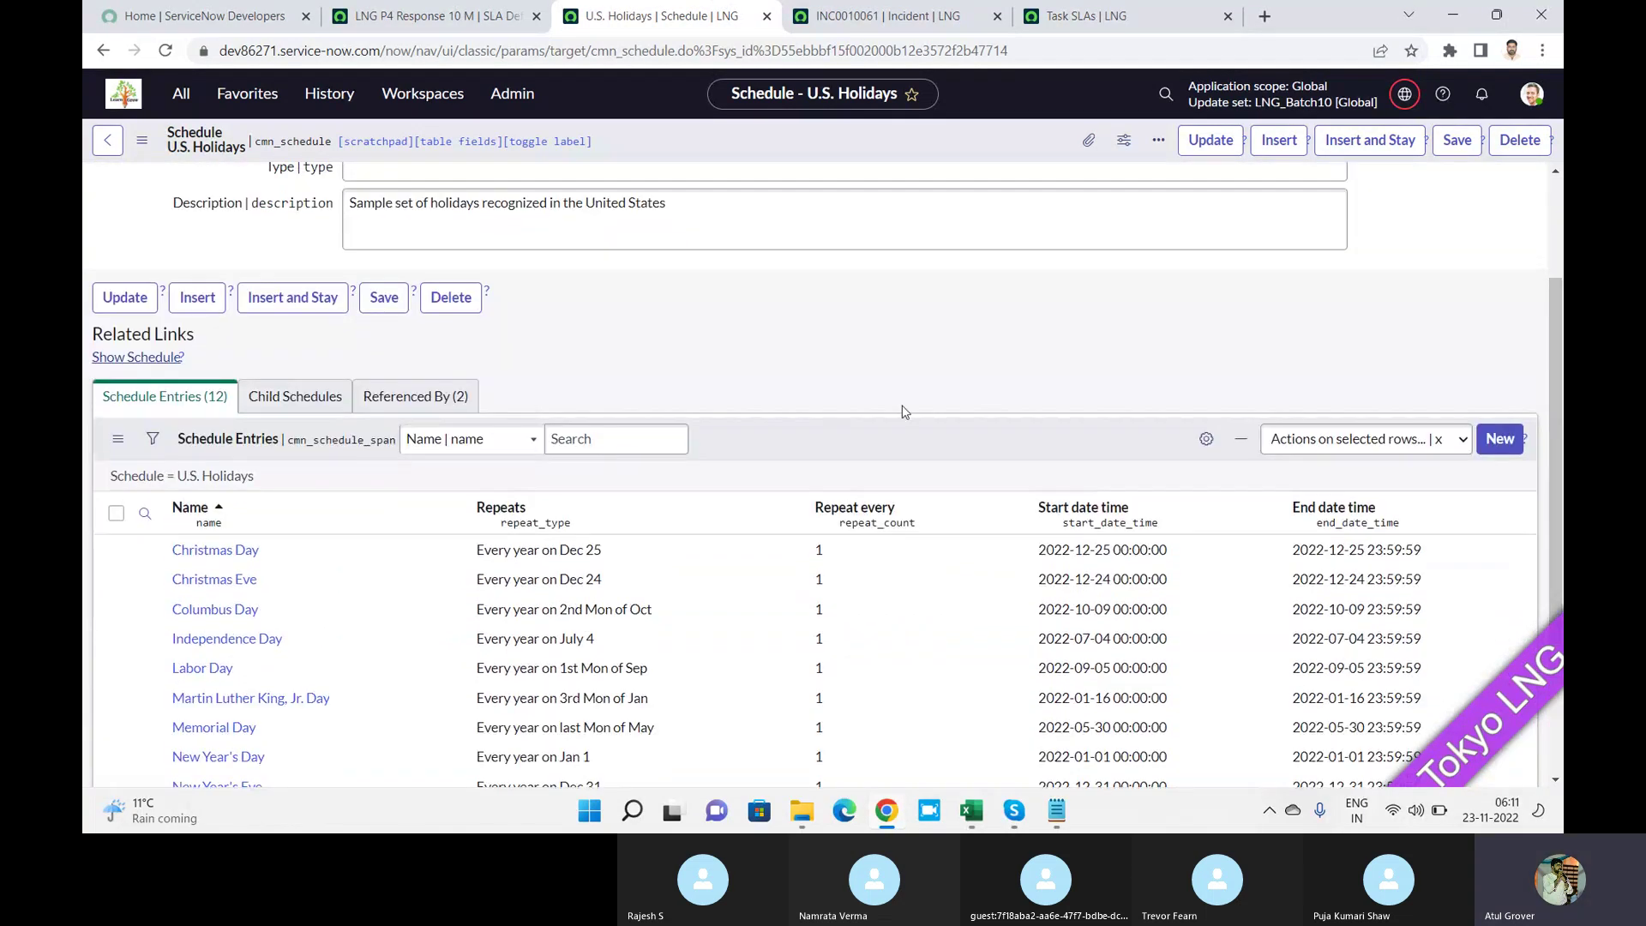
{"action": "left_click", "coordinate": [549, 581]}
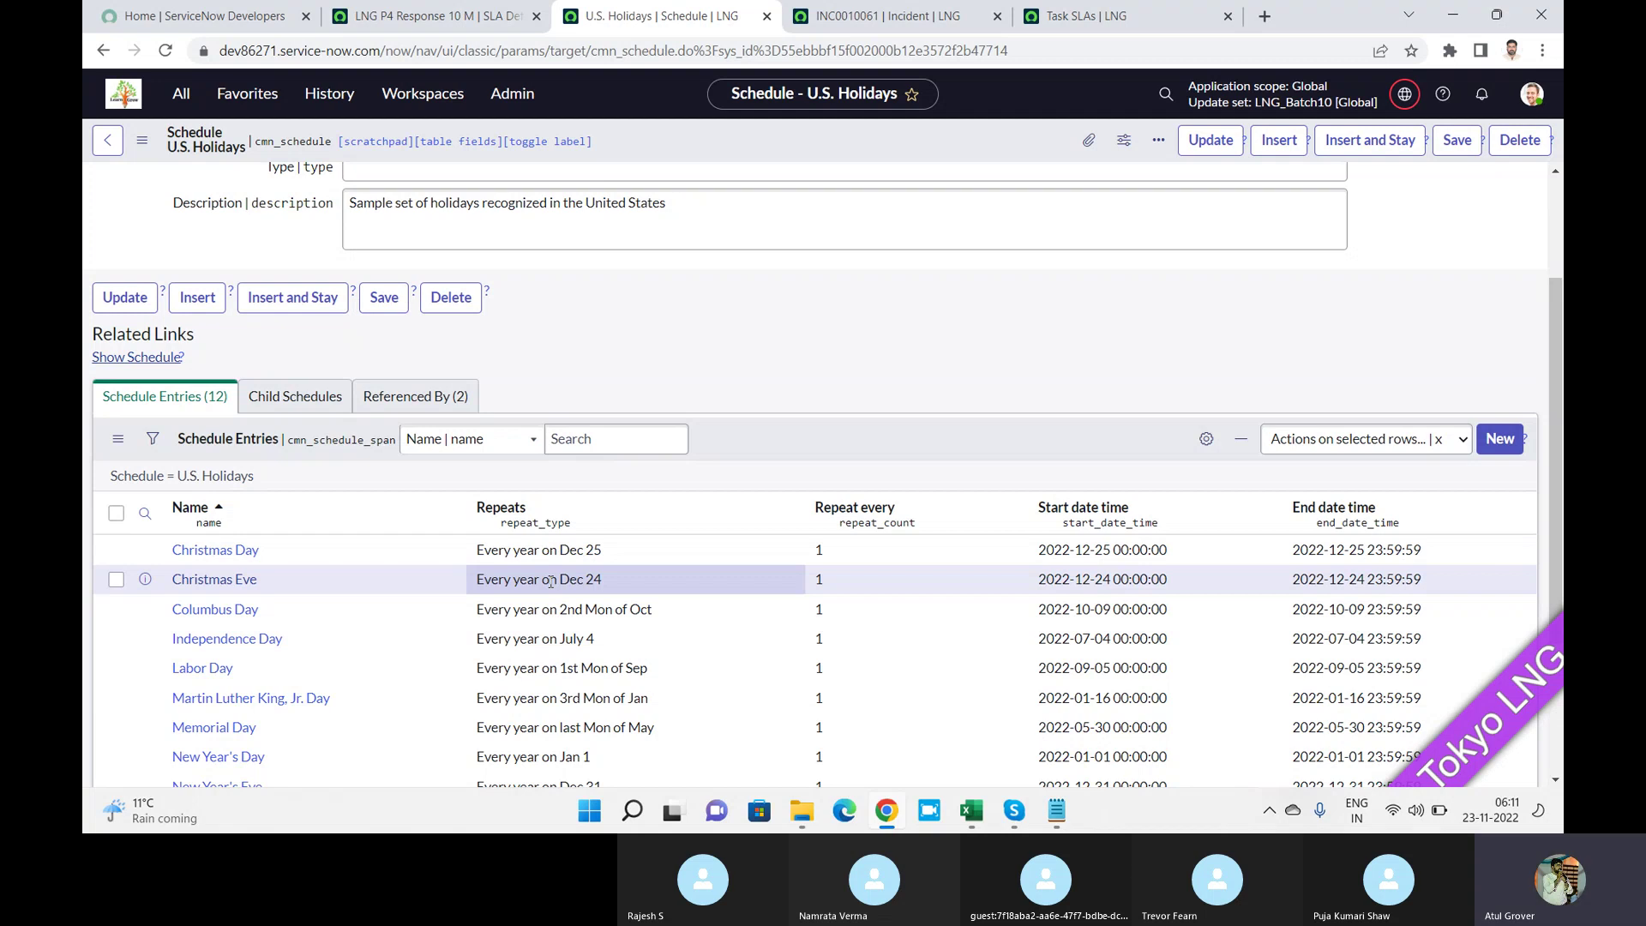
{"action": "left_click", "coordinate": [423, 28]}
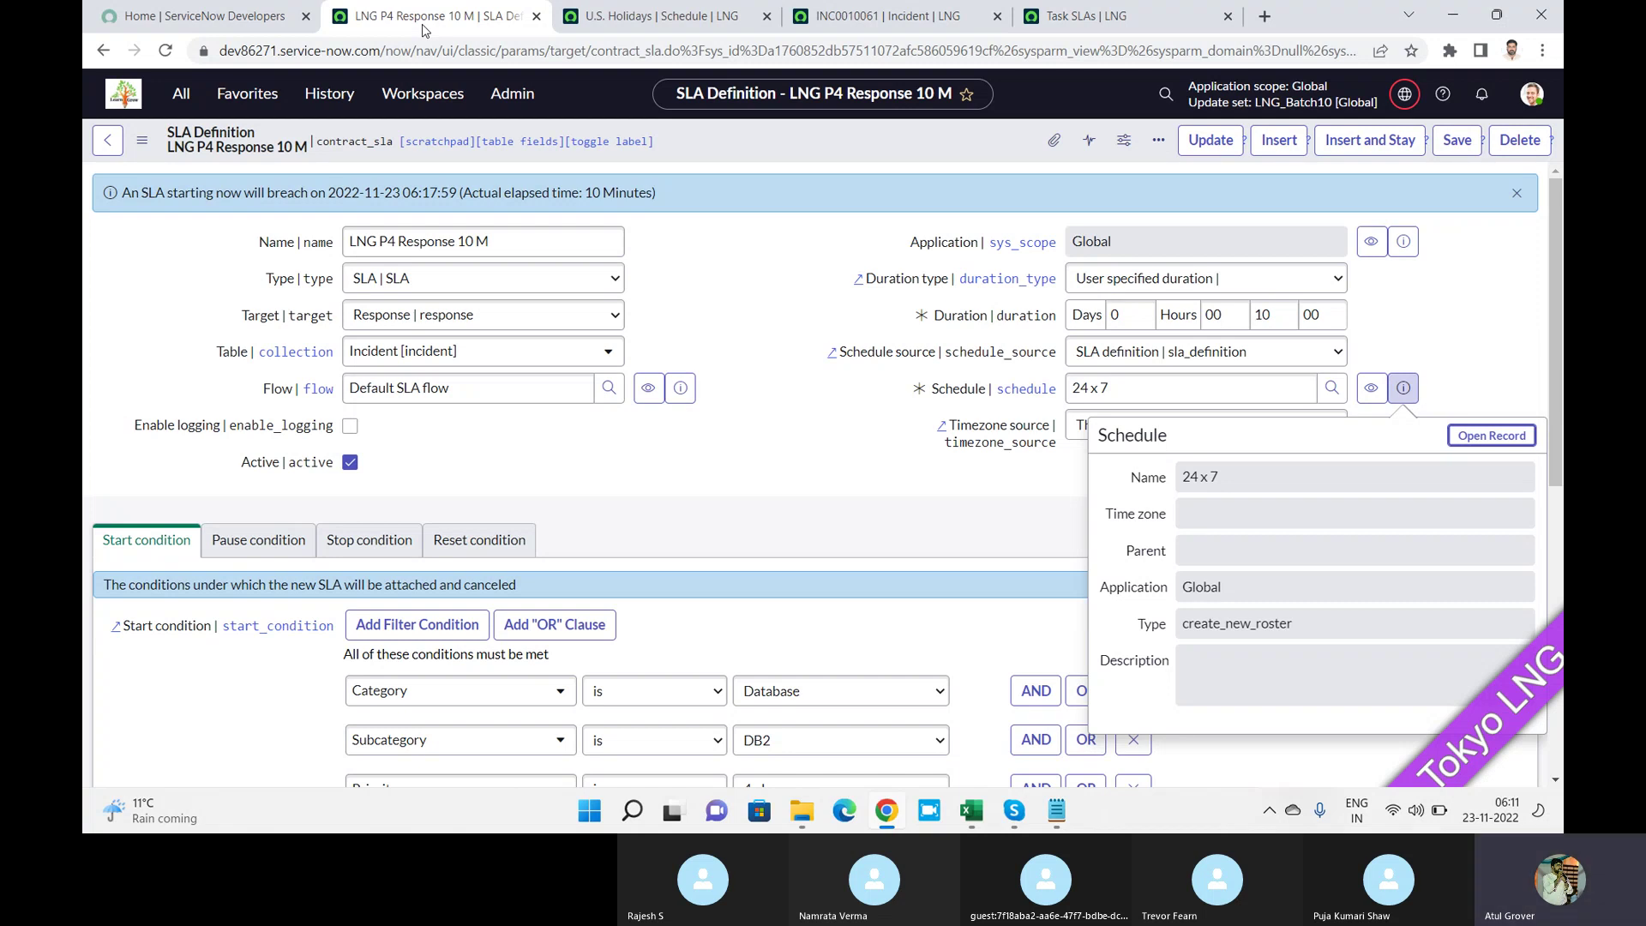
Leave the Skype call and return to incident INC0010061's browser tab showing its Task SLAs.
{"action": "key", "text": "alt+Tab"}
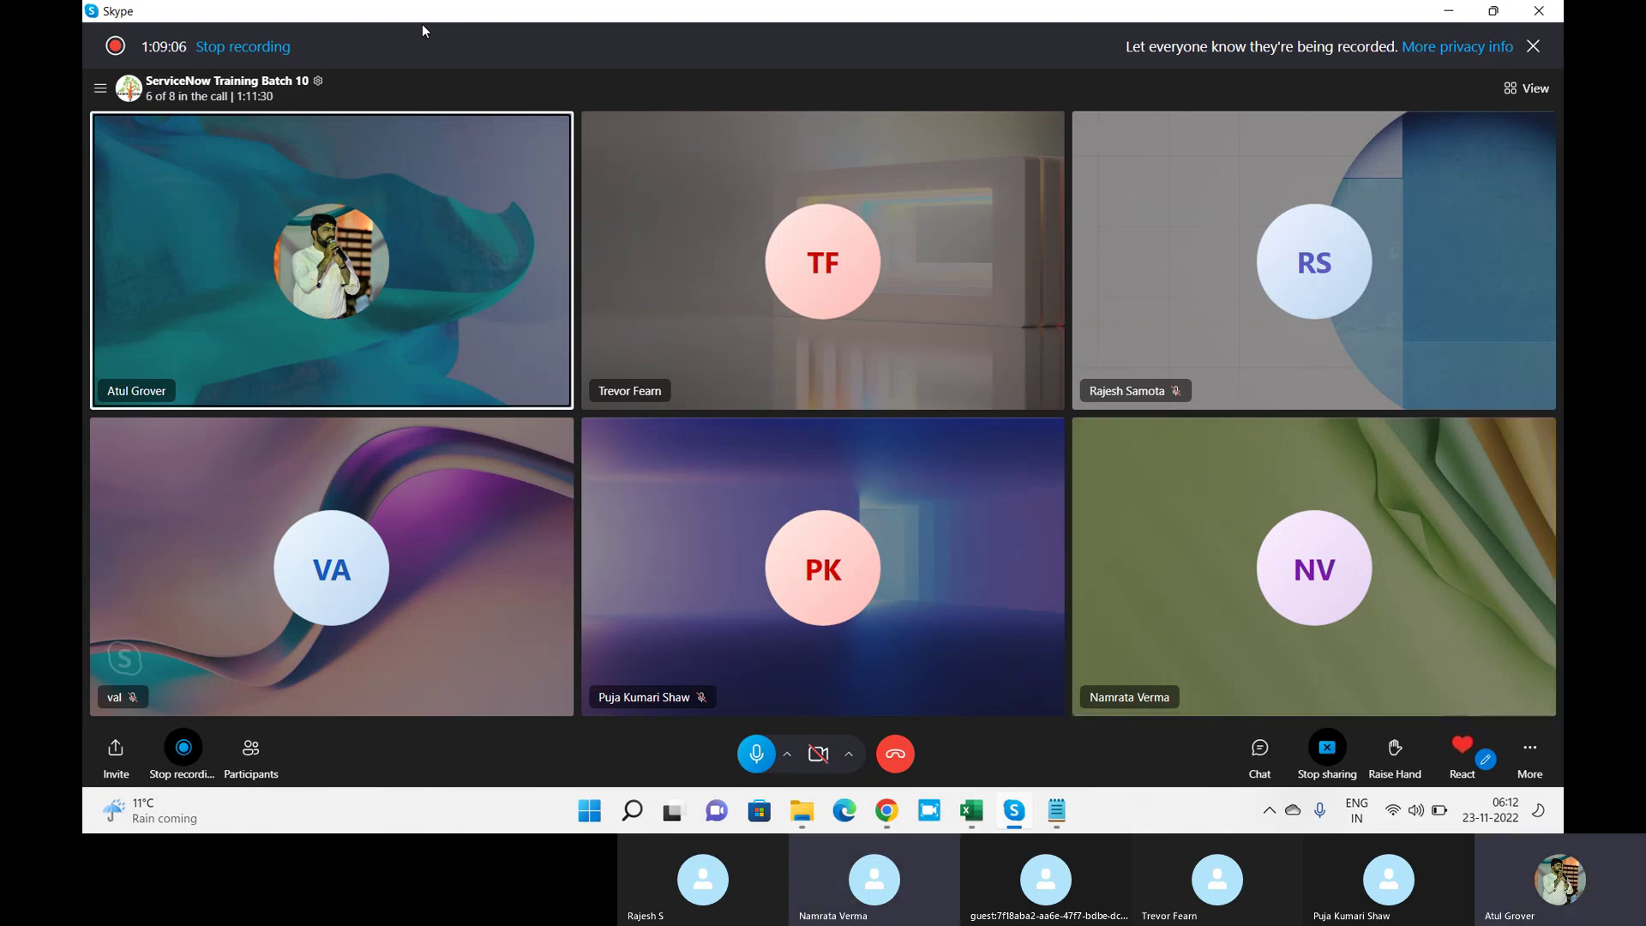
{"action": "key", "text": "alt+Tab"}
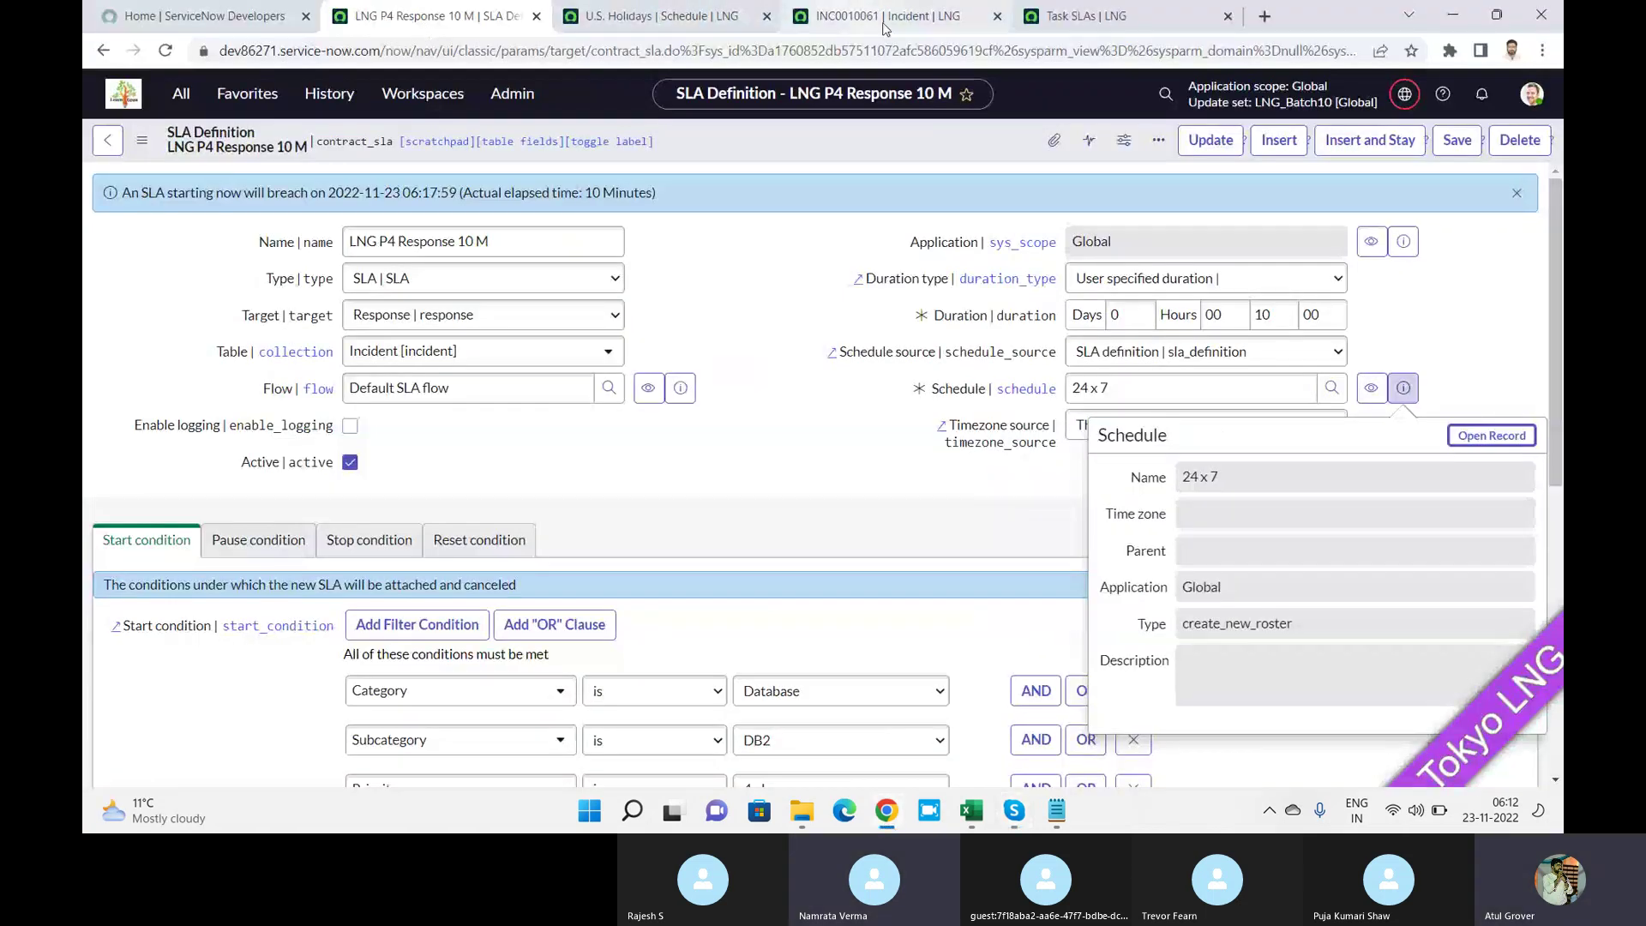
{"action": "left_click", "coordinate": [885, 26]}
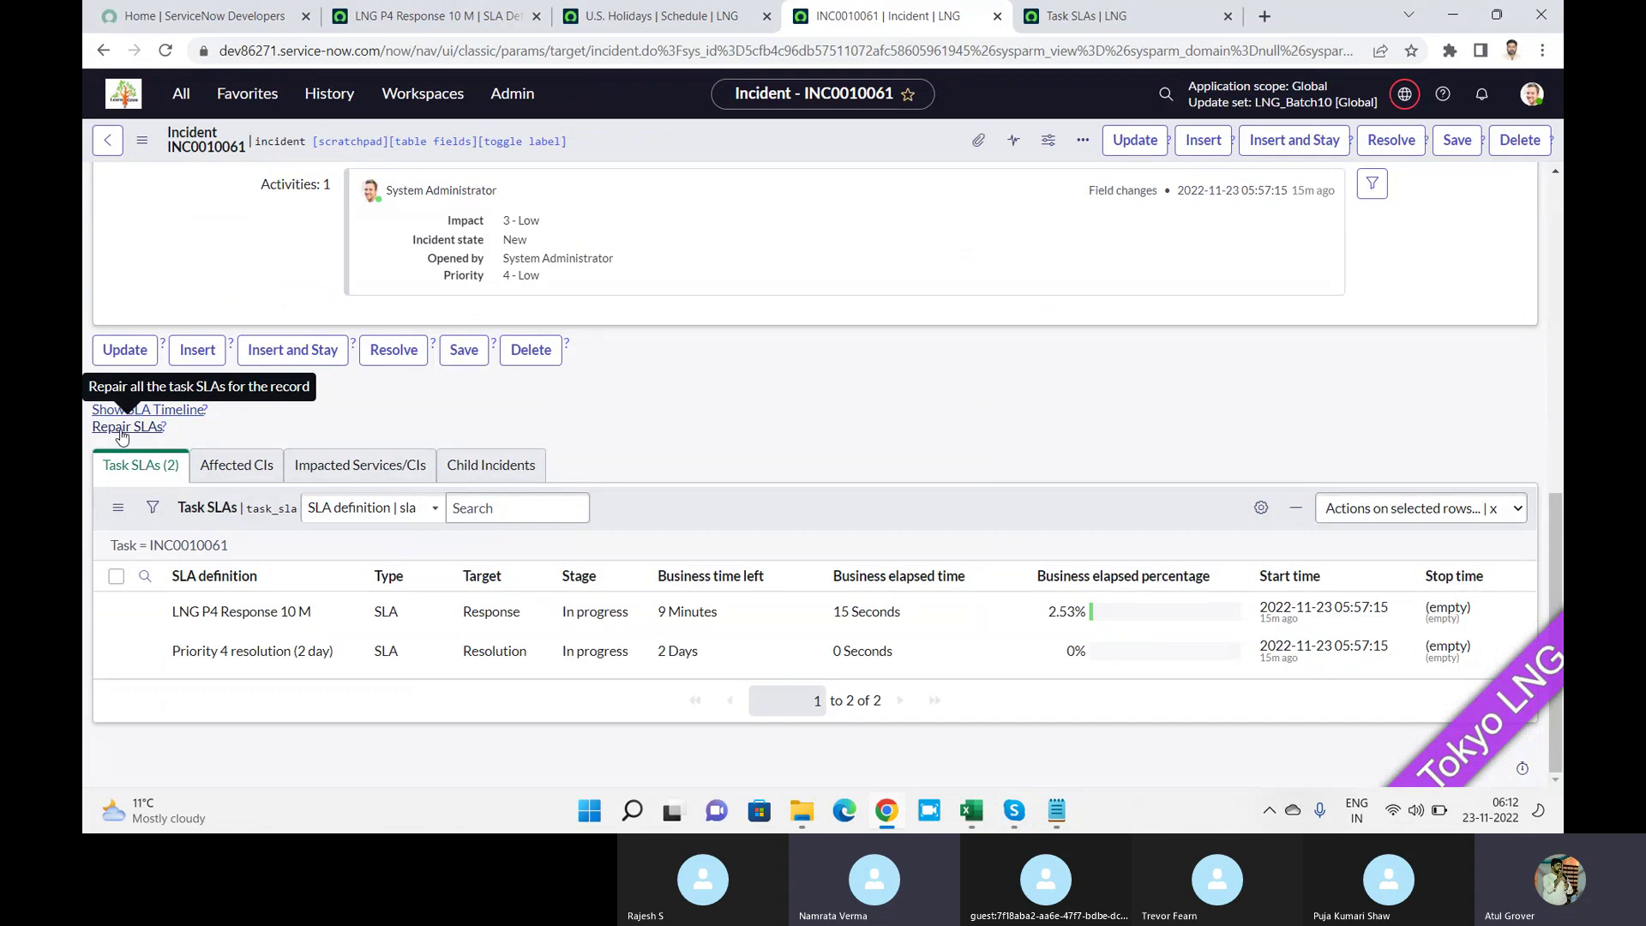
Repair INC0010061's task SLAs and check Activities for the two removed task SLAs.
{"action": "left_click", "coordinate": [148, 430]}
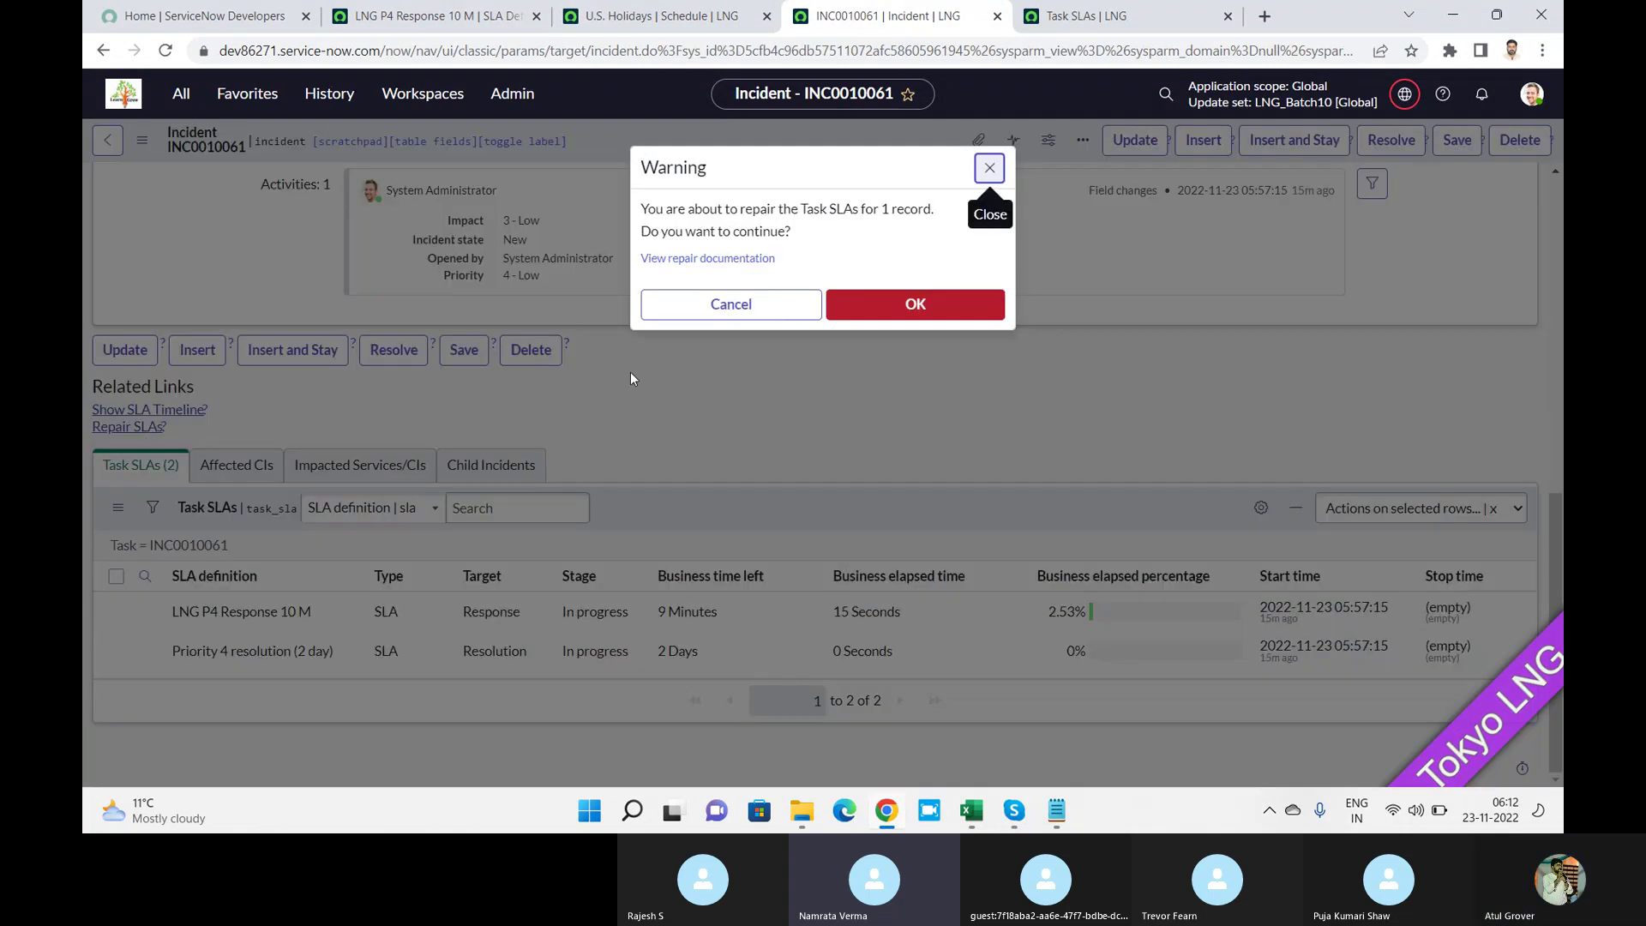
{"action": "left_click", "coordinate": [844, 307]}
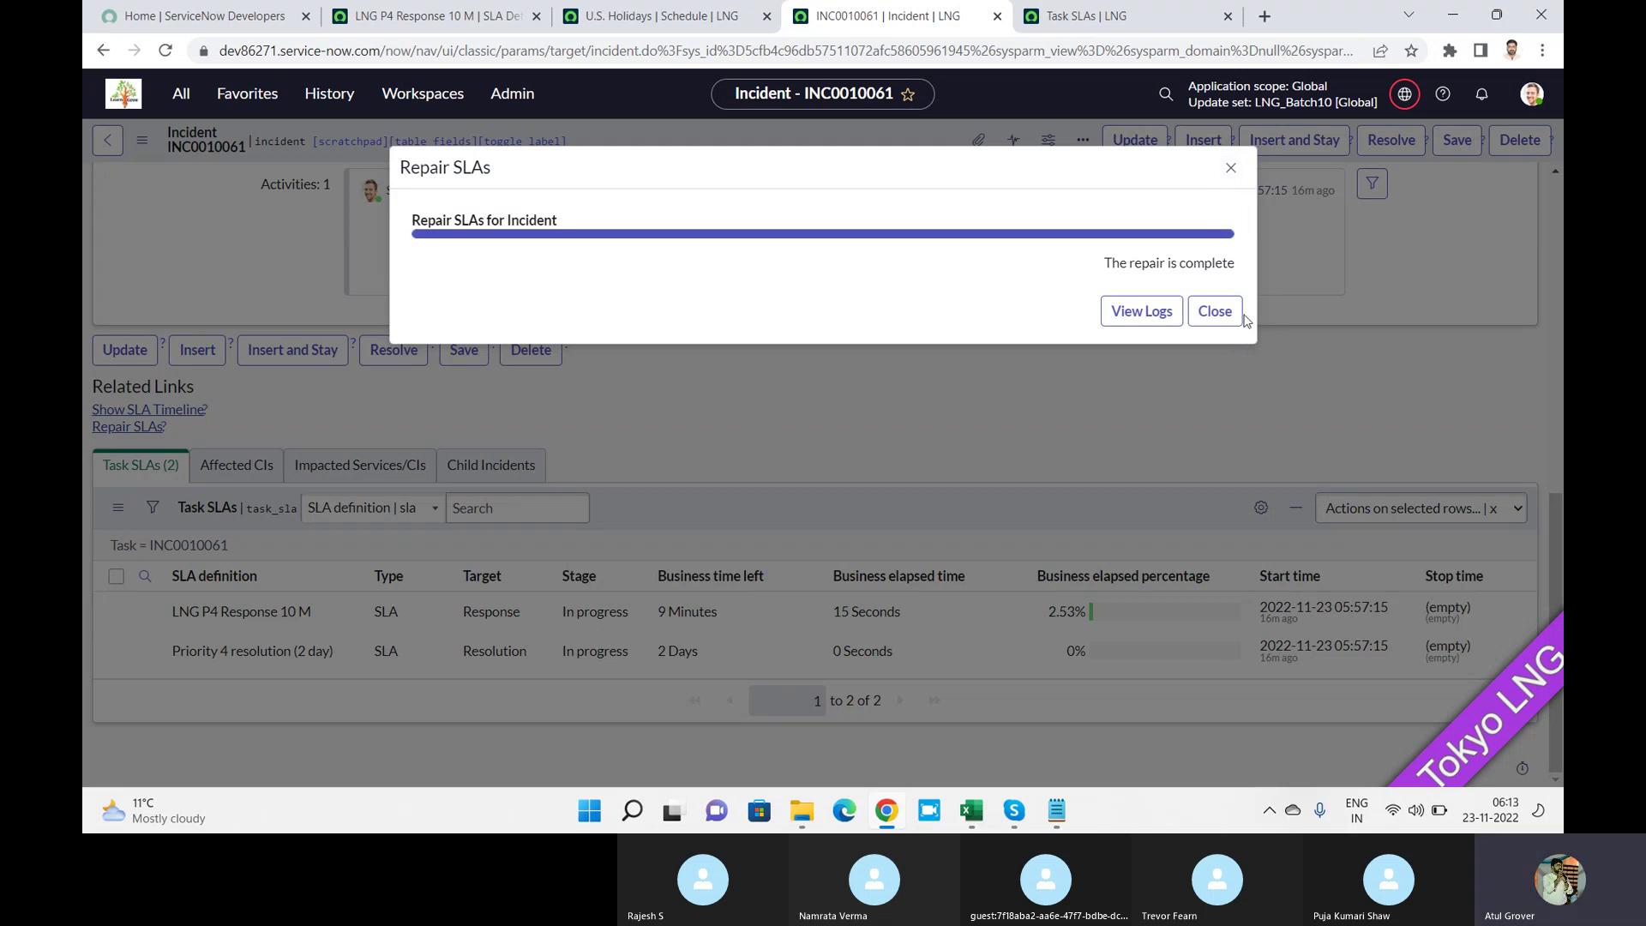
{"action": "left_click", "coordinate": [1215, 312]}
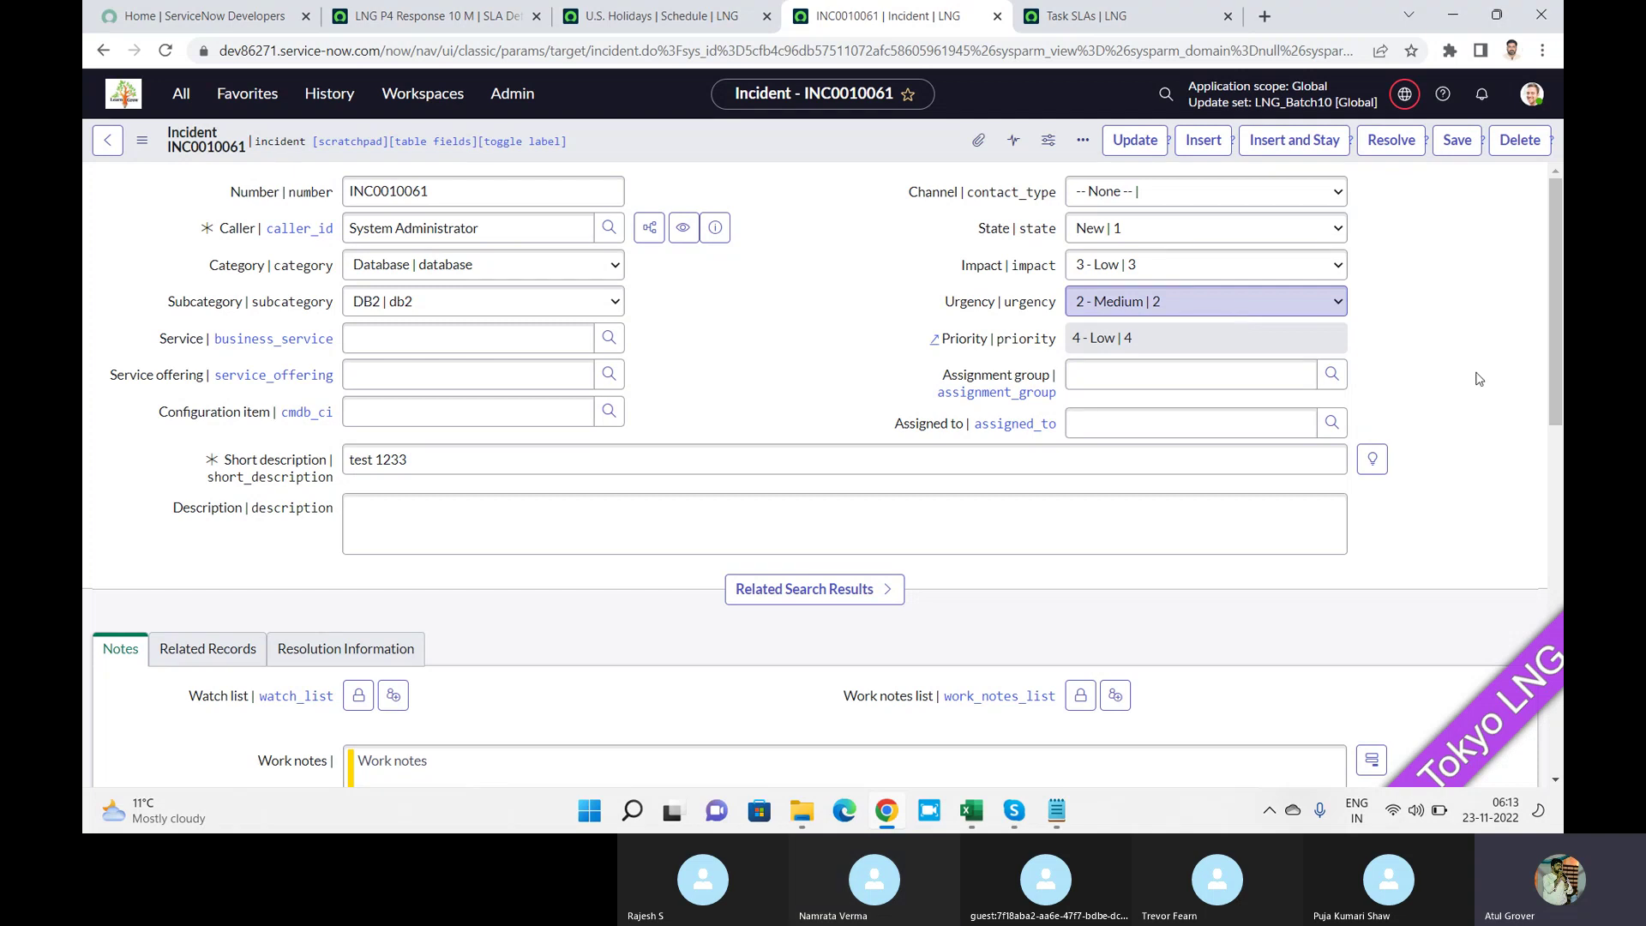
{"action": "left_click", "coordinate": [1549, 523]}
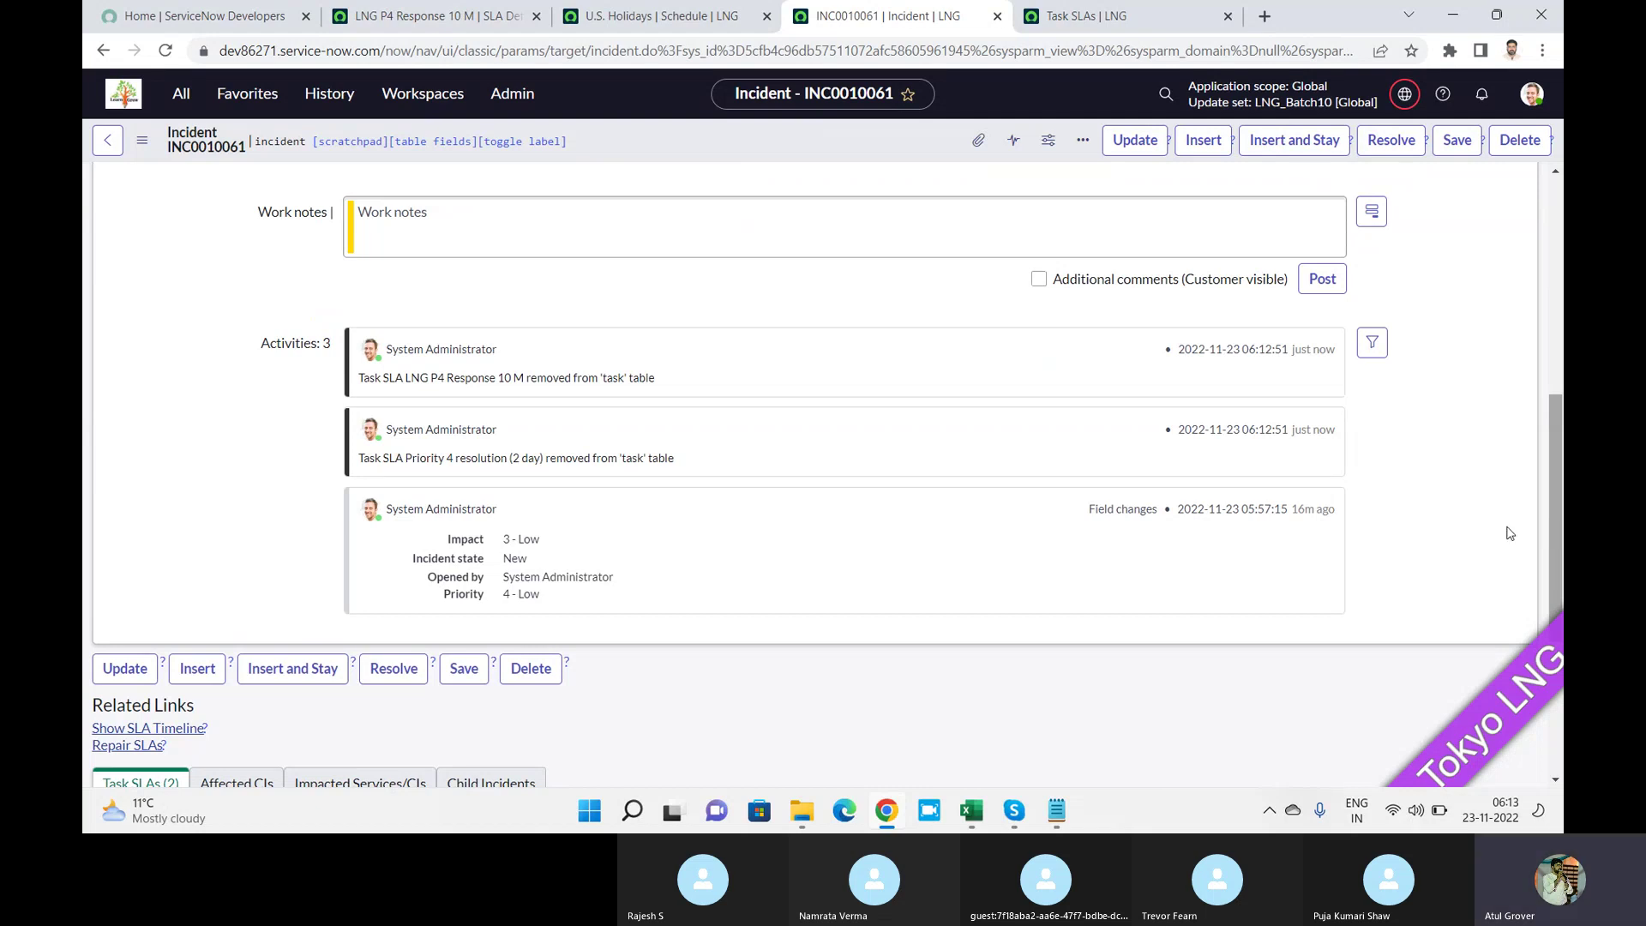
Open INC0010061's SLA Timeline and inspect the stop condition State = Resolved.
{"action": "left_click", "coordinate": [157, 728]}
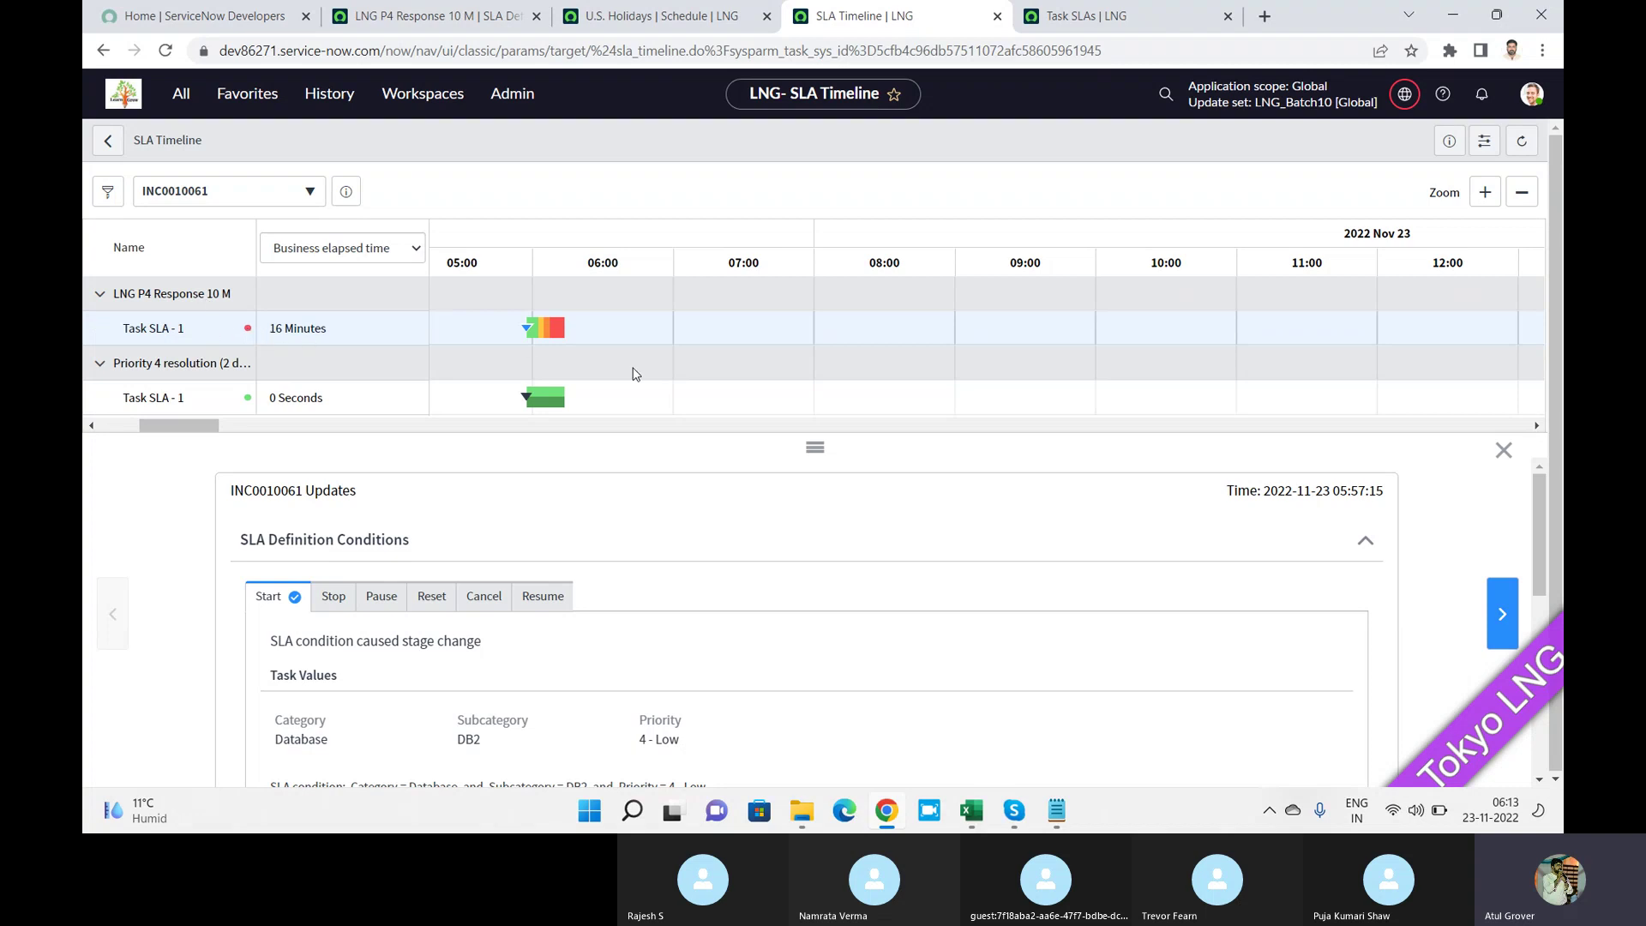
{"action": "mouse_move", "coordinate": [558, 340]}
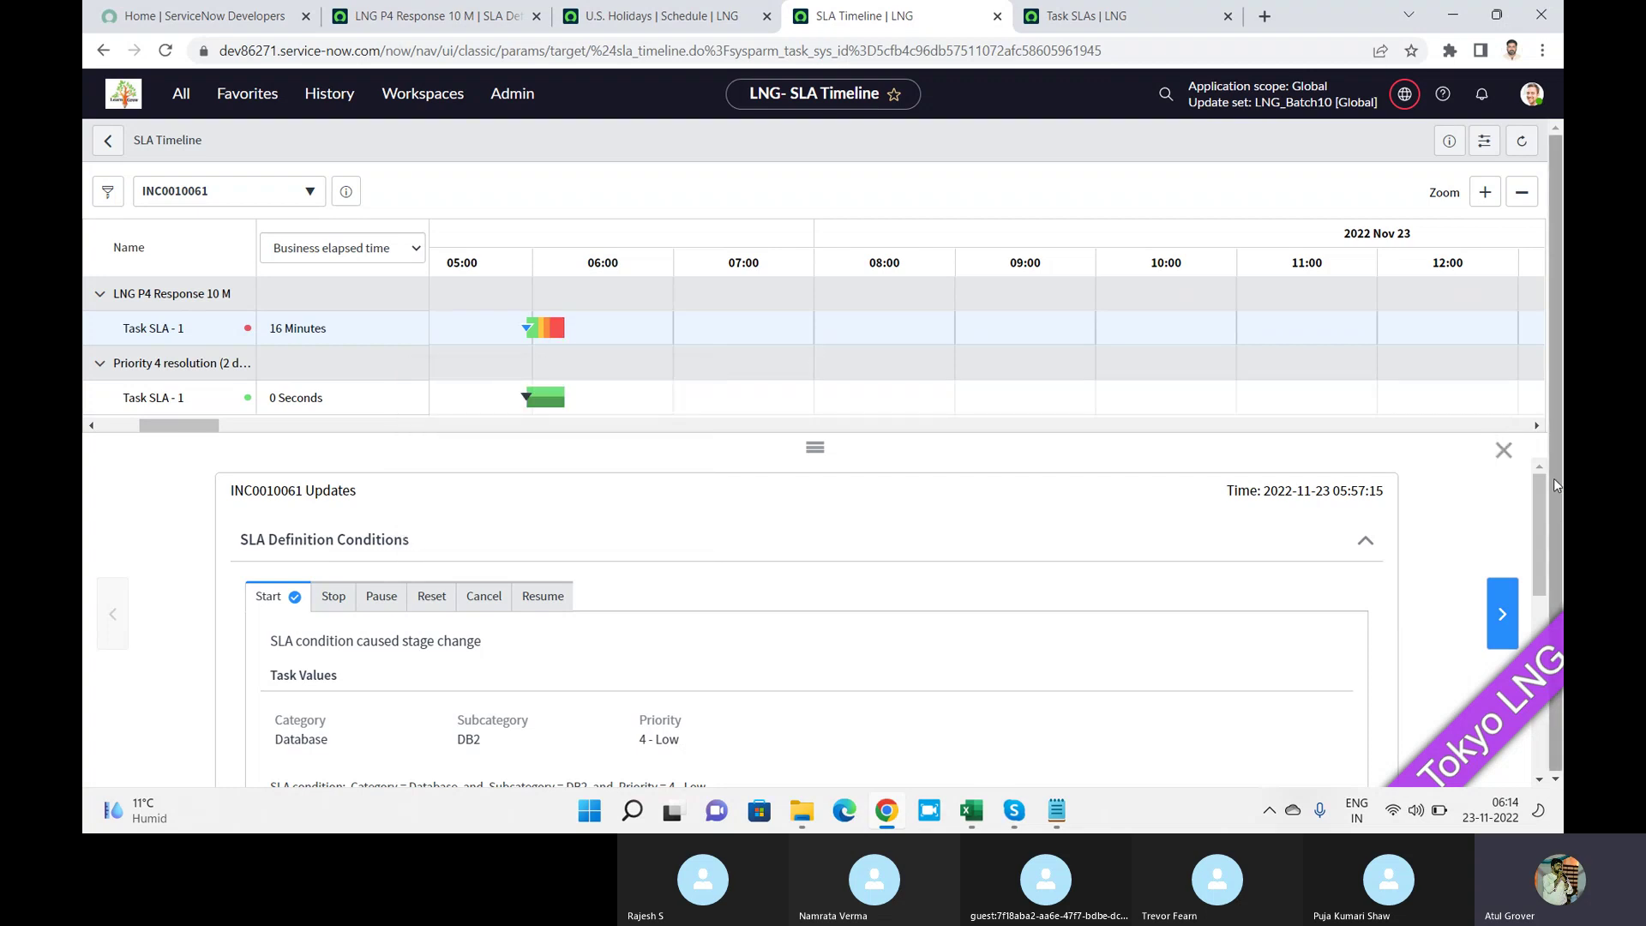
{"action": "left_click_drag", "start_coordinate": [1553, 478], "coordinate": [1536, 657]}
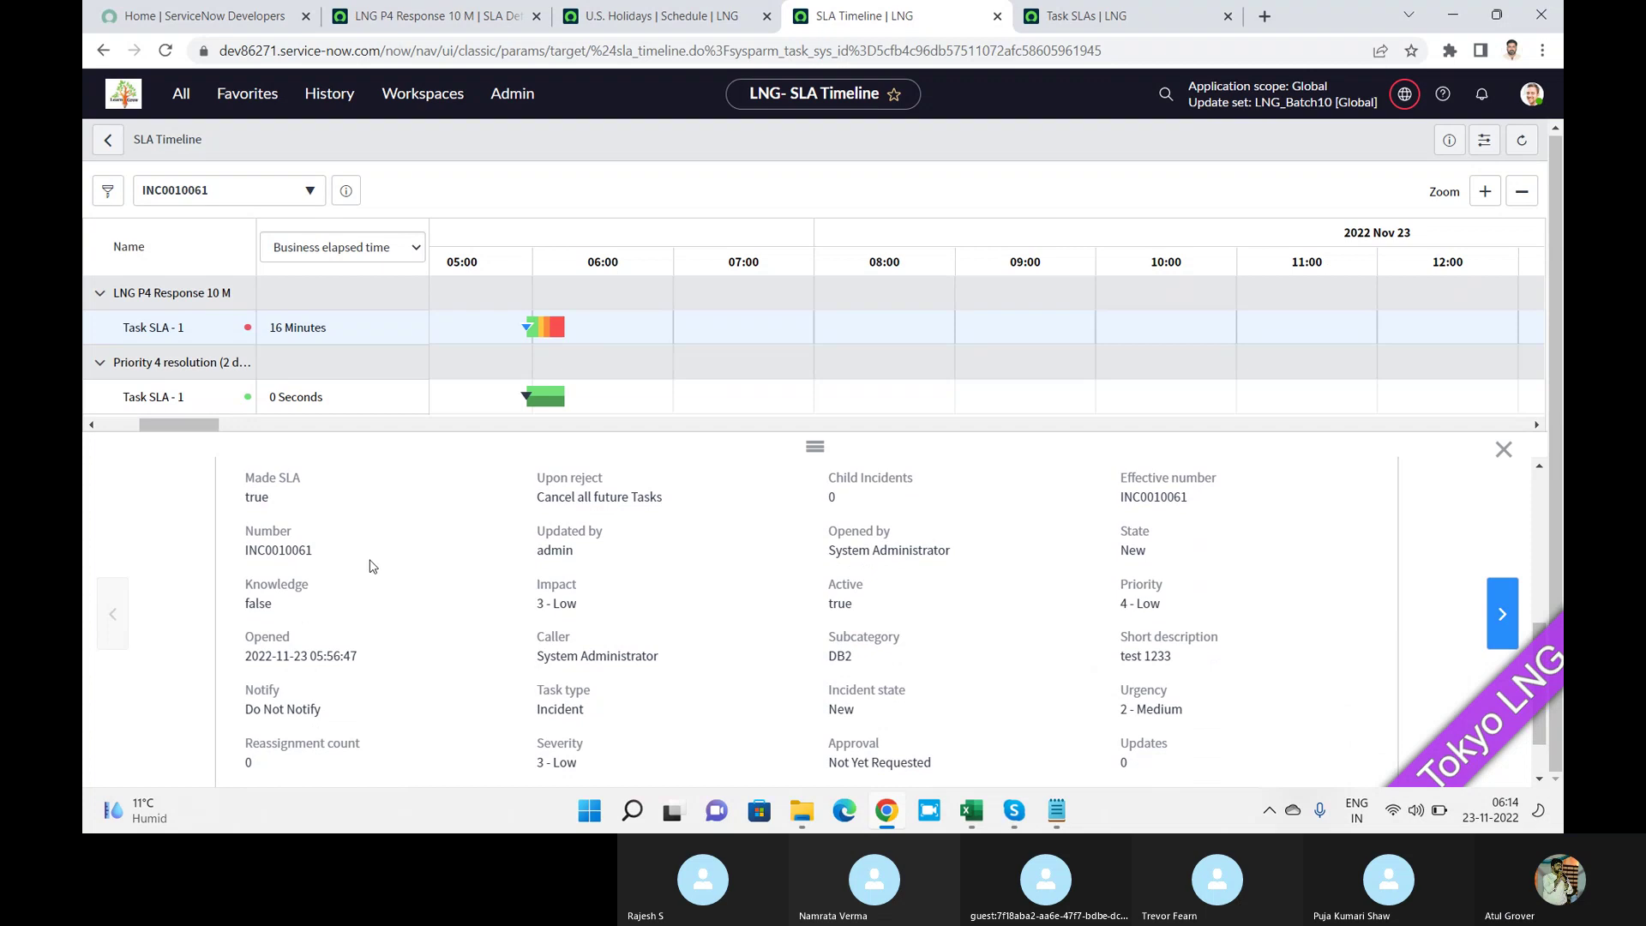
{"action": "left_click", "coordinate": [1543, 492]}
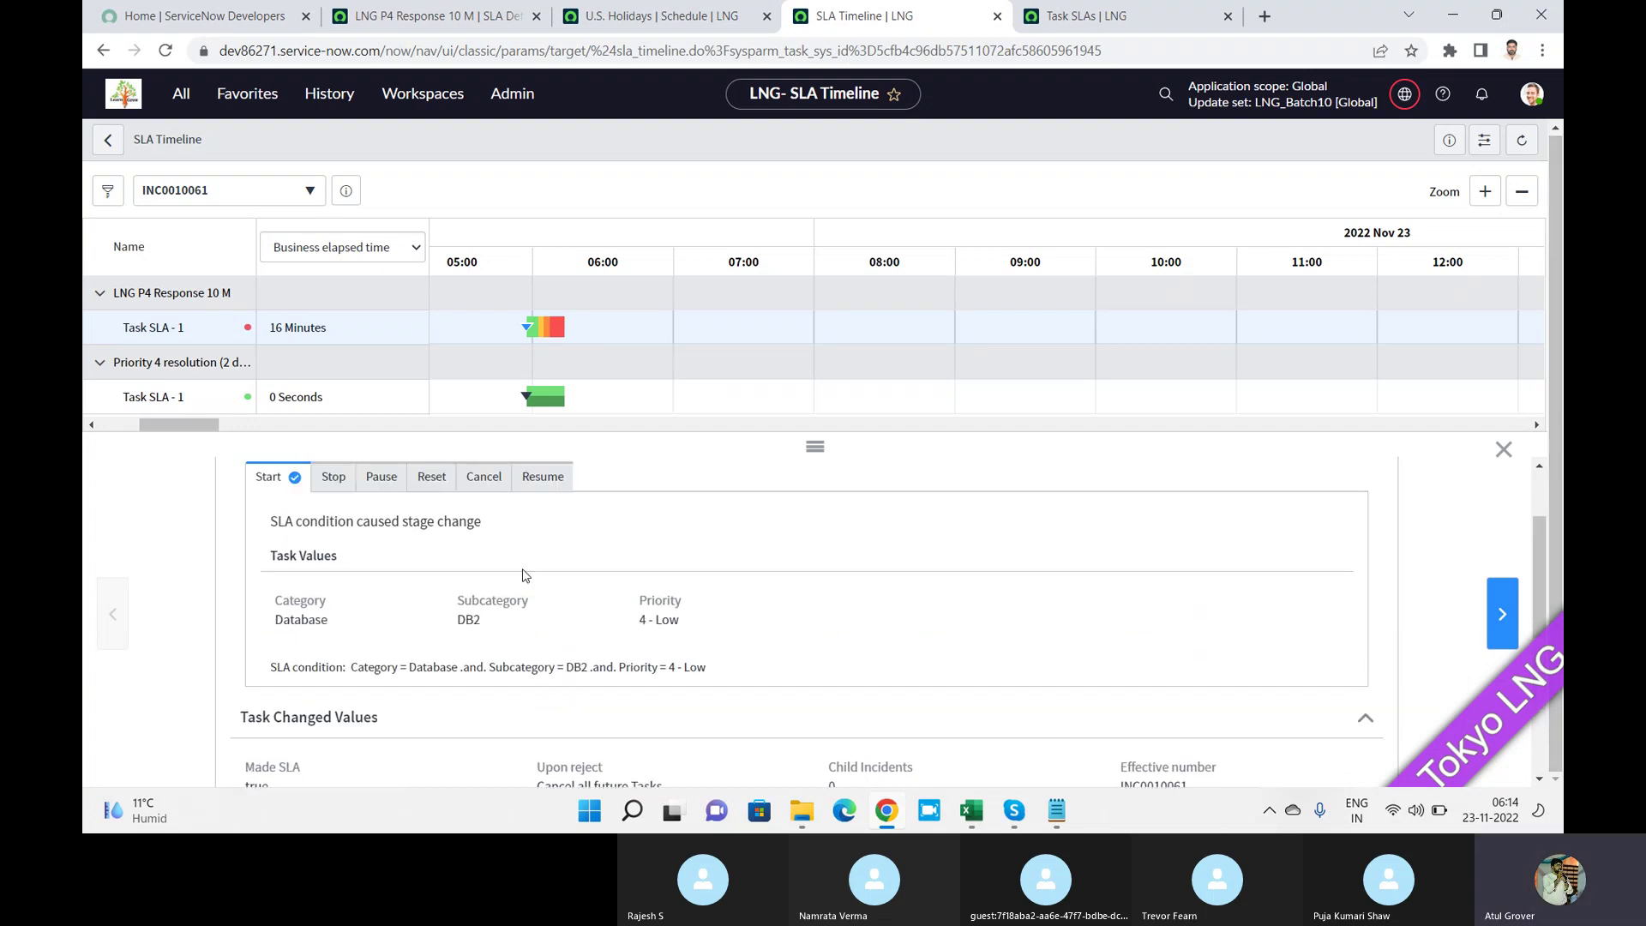
{"action": "left_click", "coordinate": [333, 477]}
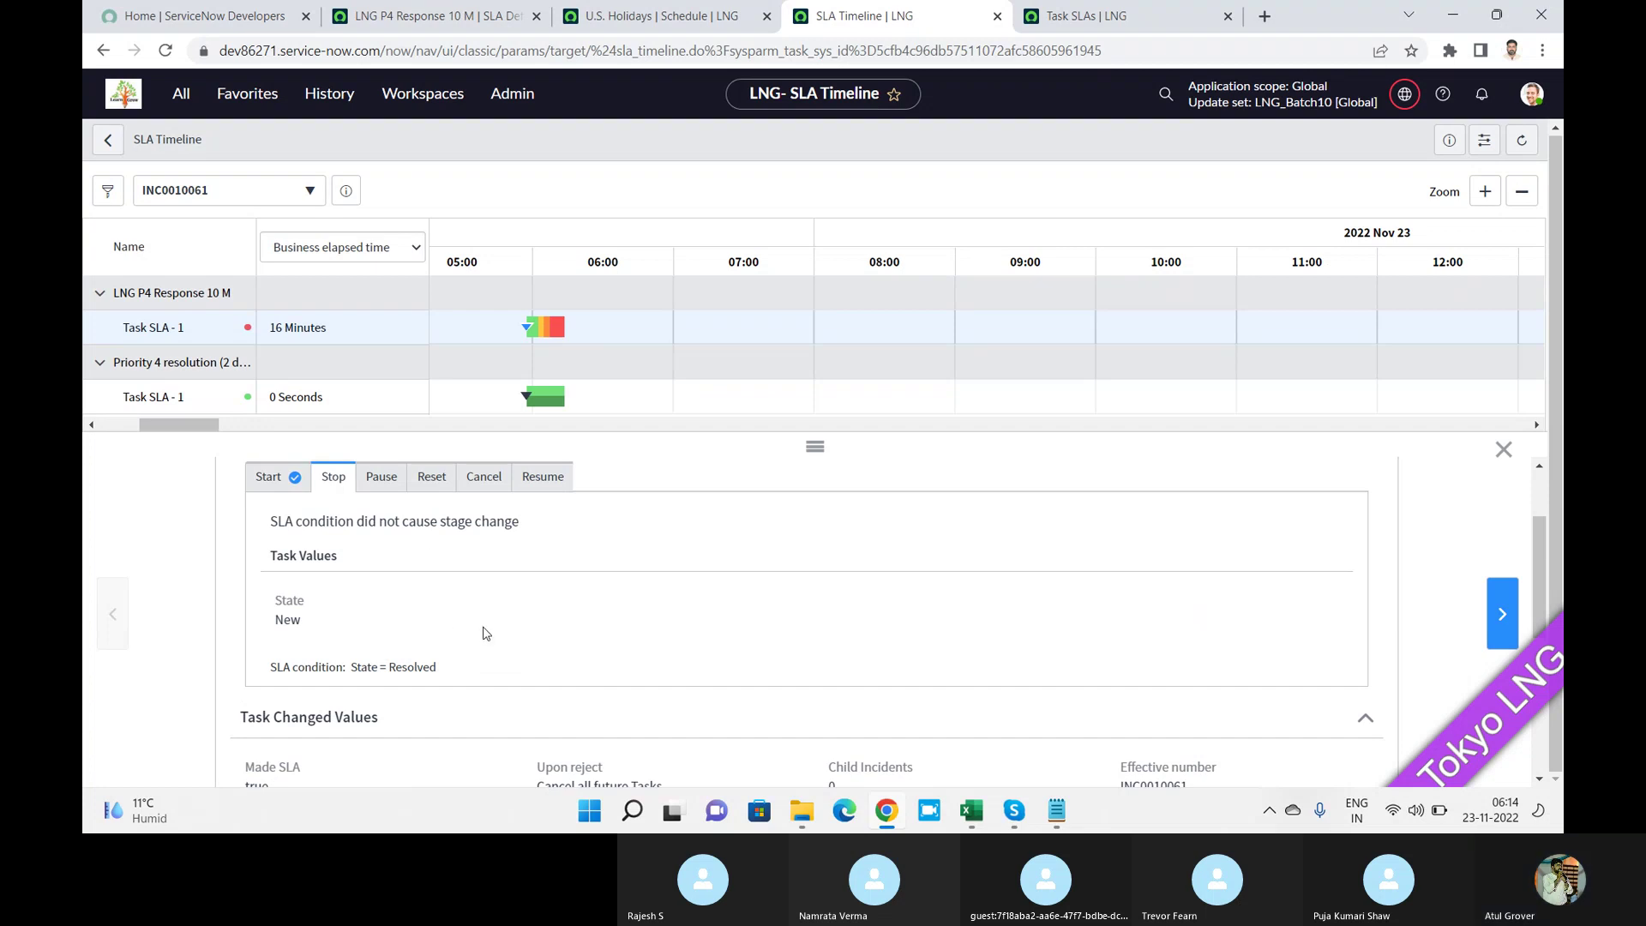
{"action": "left_click_drag", "start_coordinate": [468, 676], "coordinate": [254, 681]}
Check the pause, reset and cancel condition evaluations, then open Priority 4 resolution details.
{"action": "left_click", "coordinate": [382, 477]}
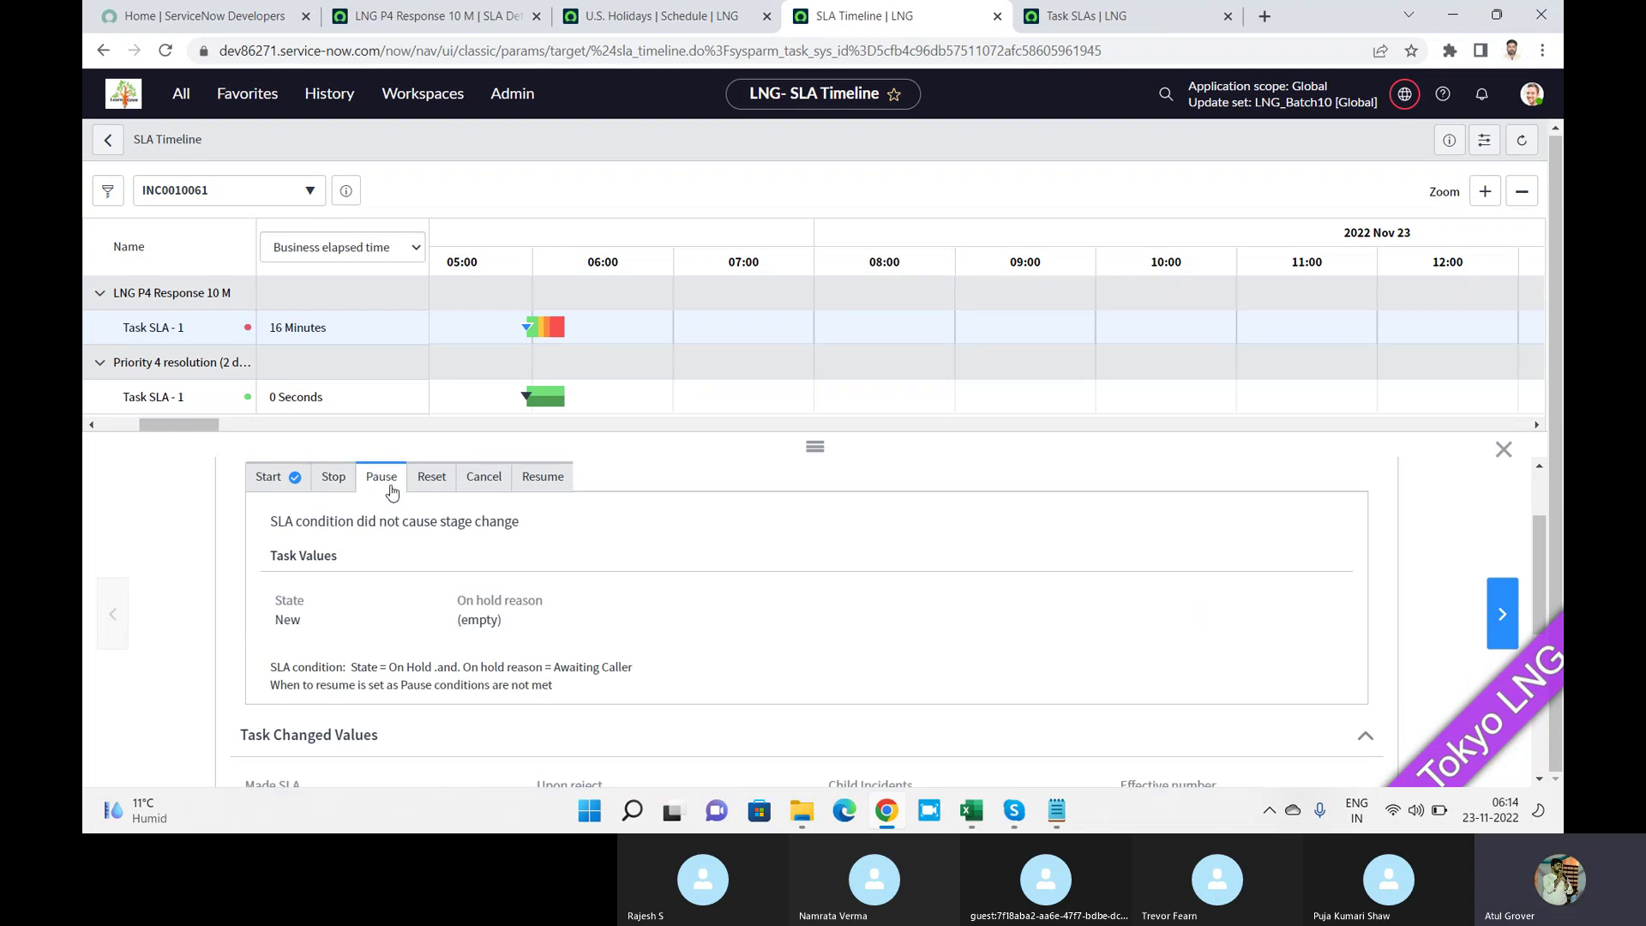
{"action": "left_click", "coordinate": [439, 479]}
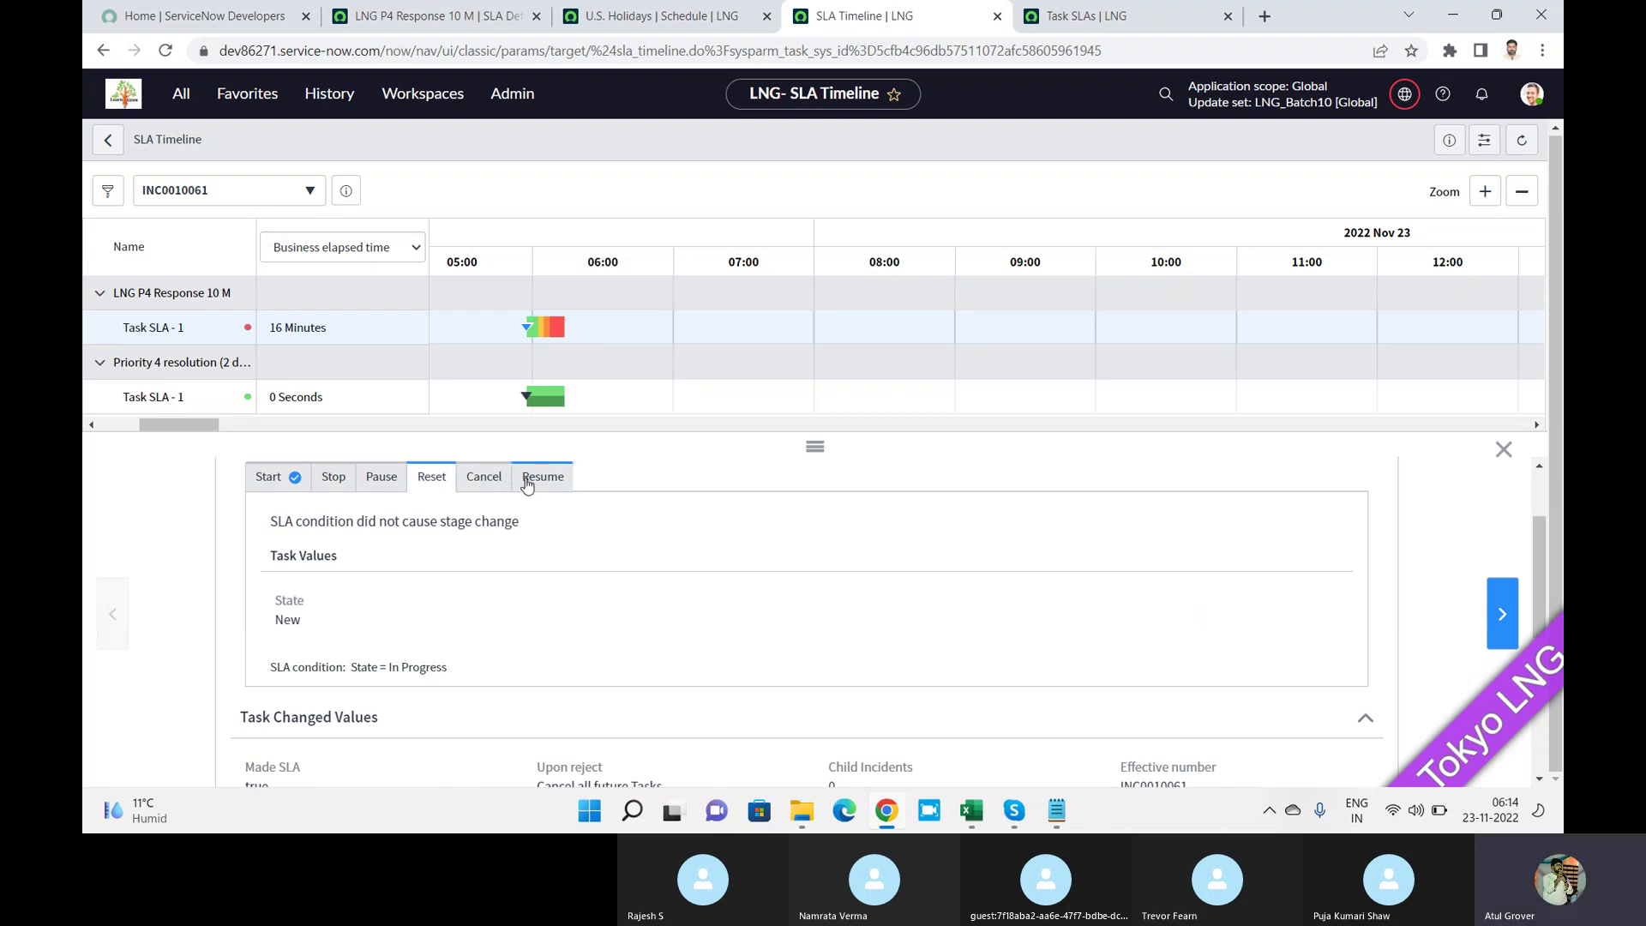
{"action": "left_click", "coordinate": [485, 488]}
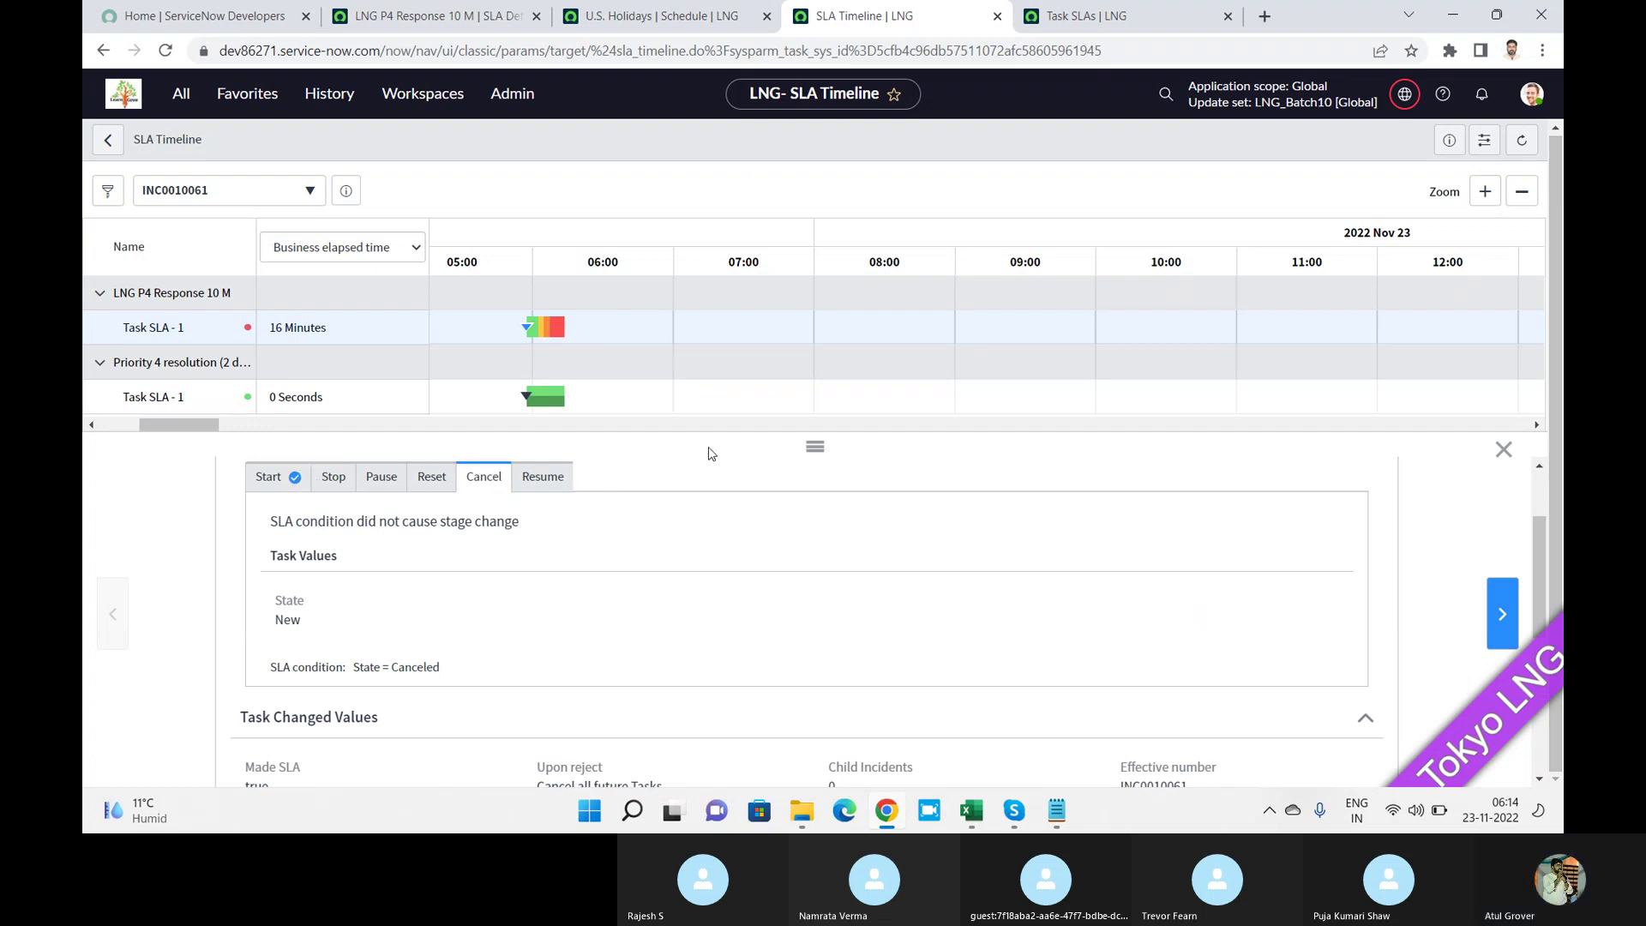
{"action": "left_click", "coordinate": [819, 451]}
{"action": "left_click_drag", "start_coordinate": [821, 449], "coordinate": [829, 590]}
{"action": "left_click_drag", "start_coordinate": [815, 447], "coordinate": [815, 351]}
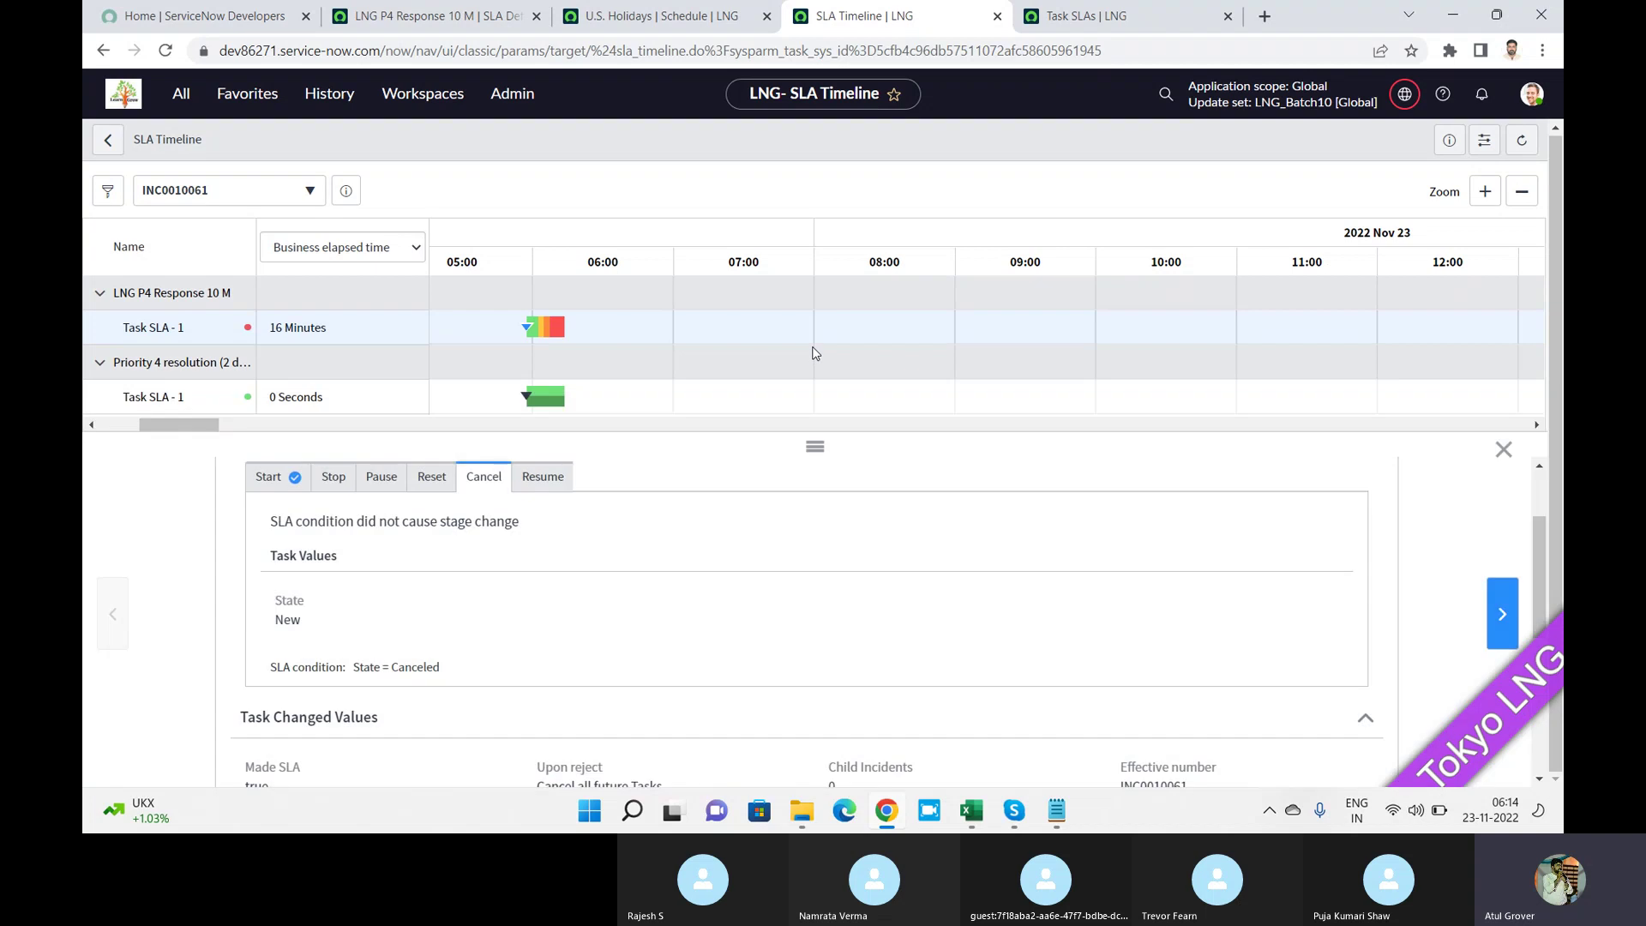
{"action": "left_click_drag", "start_coordinate": [1536, 536], "coordinate": [1546, 615]}
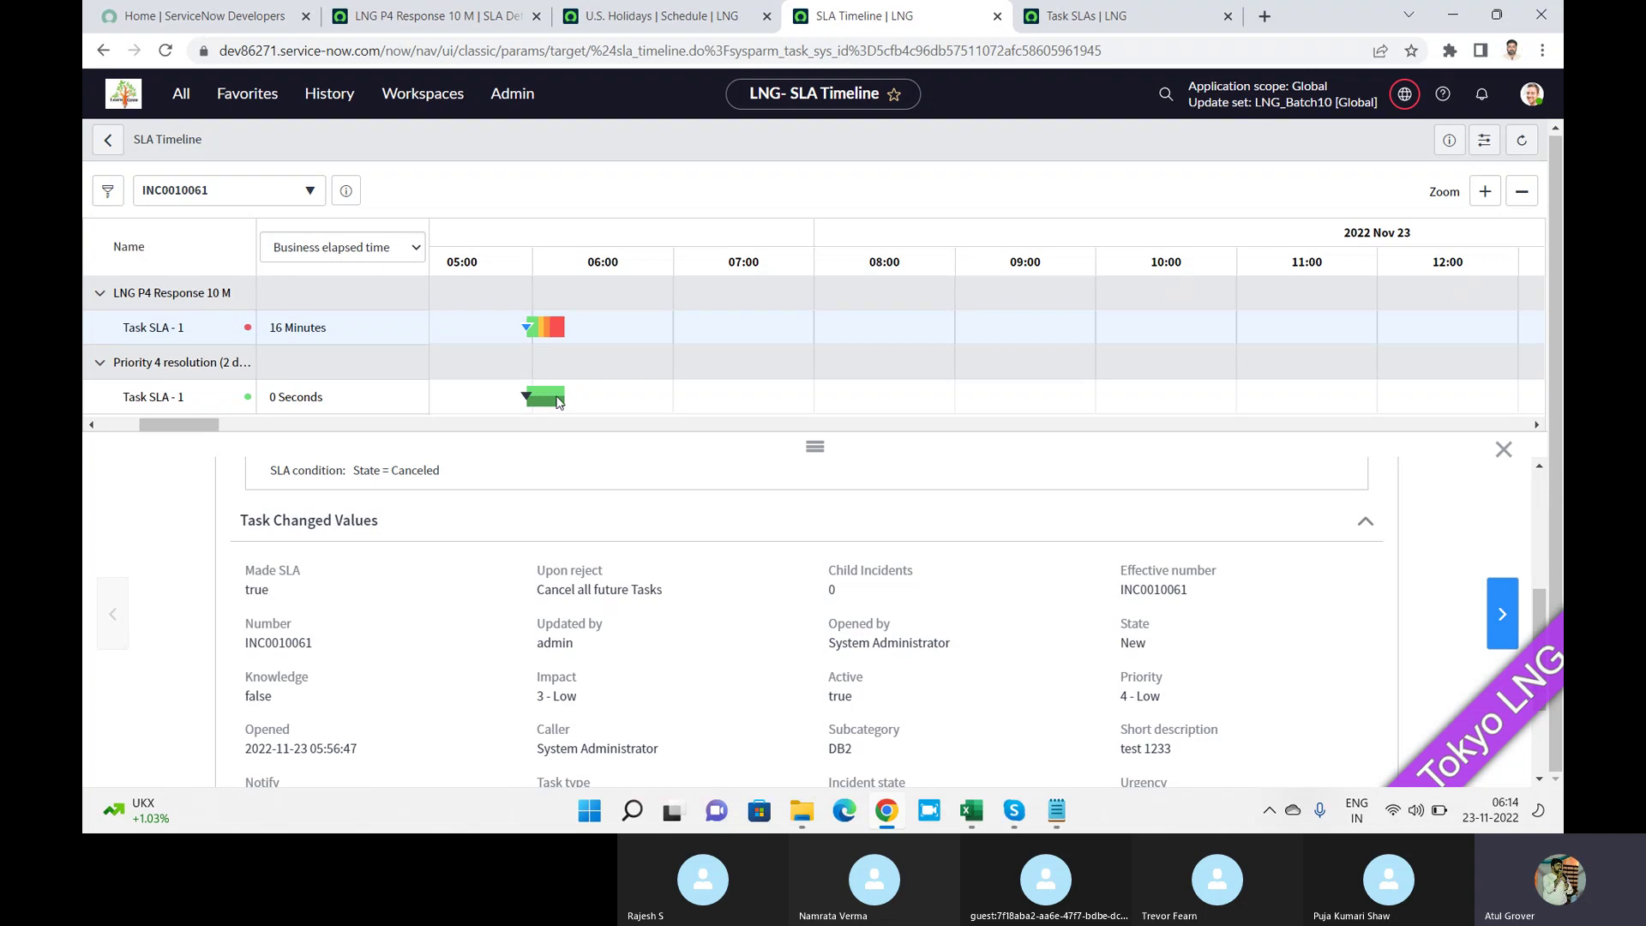
{"action": "left_click", "coordinate": [155, 400]}
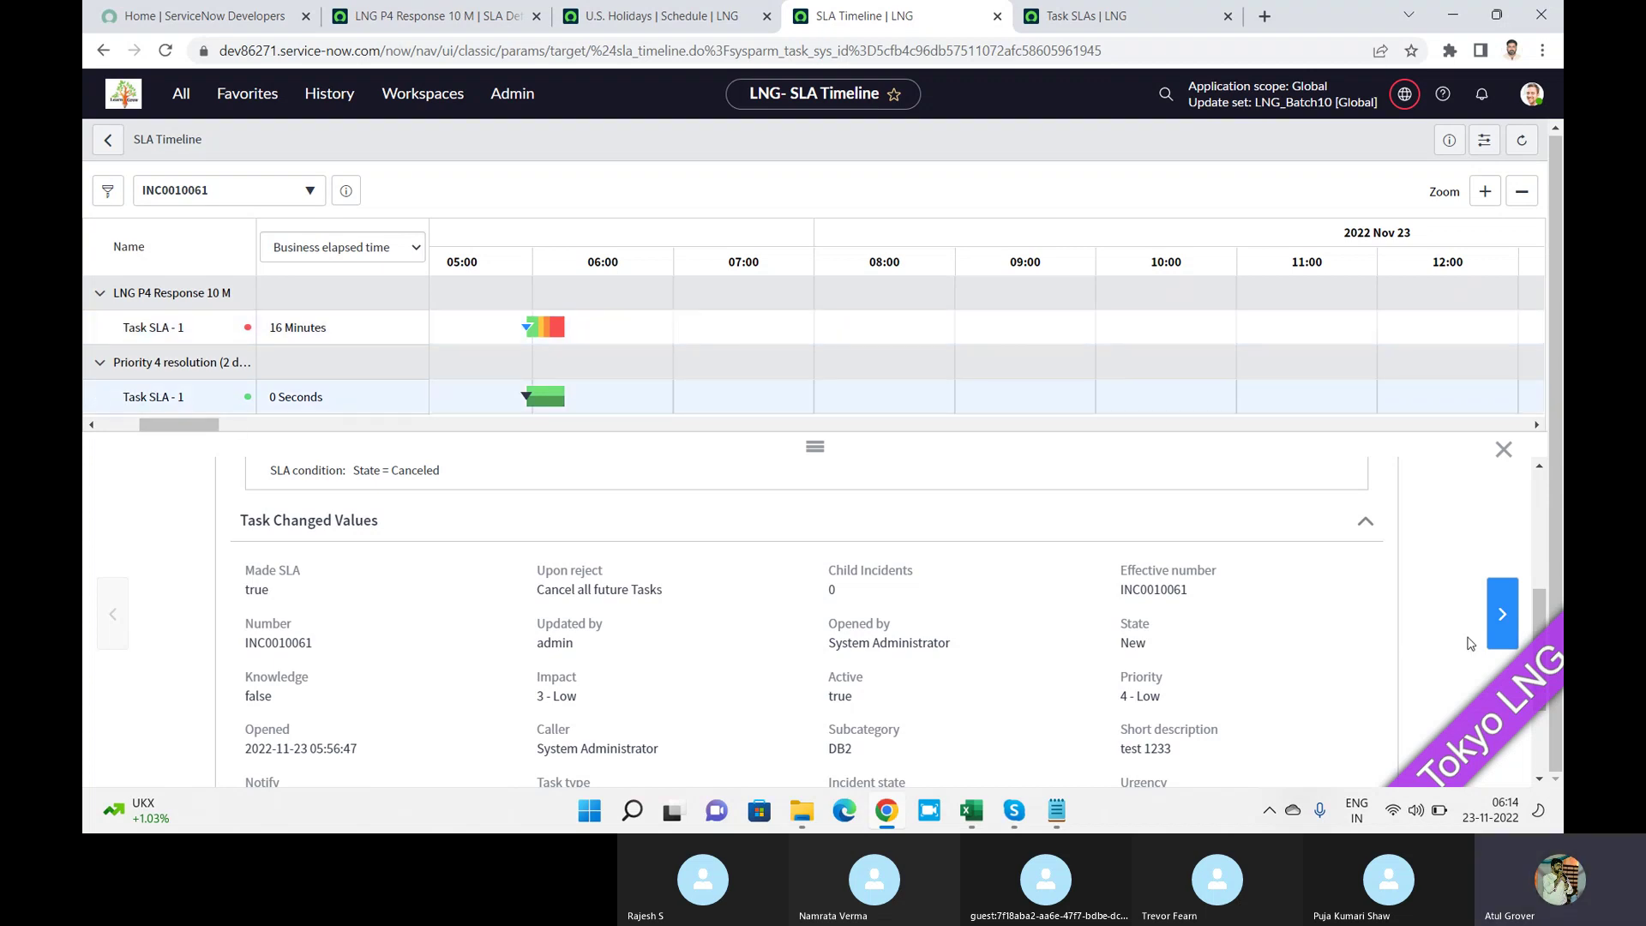
{"action": "left_click_drag", "start_coordinate": [1545, 609], "coordinate": [1552, 544]}
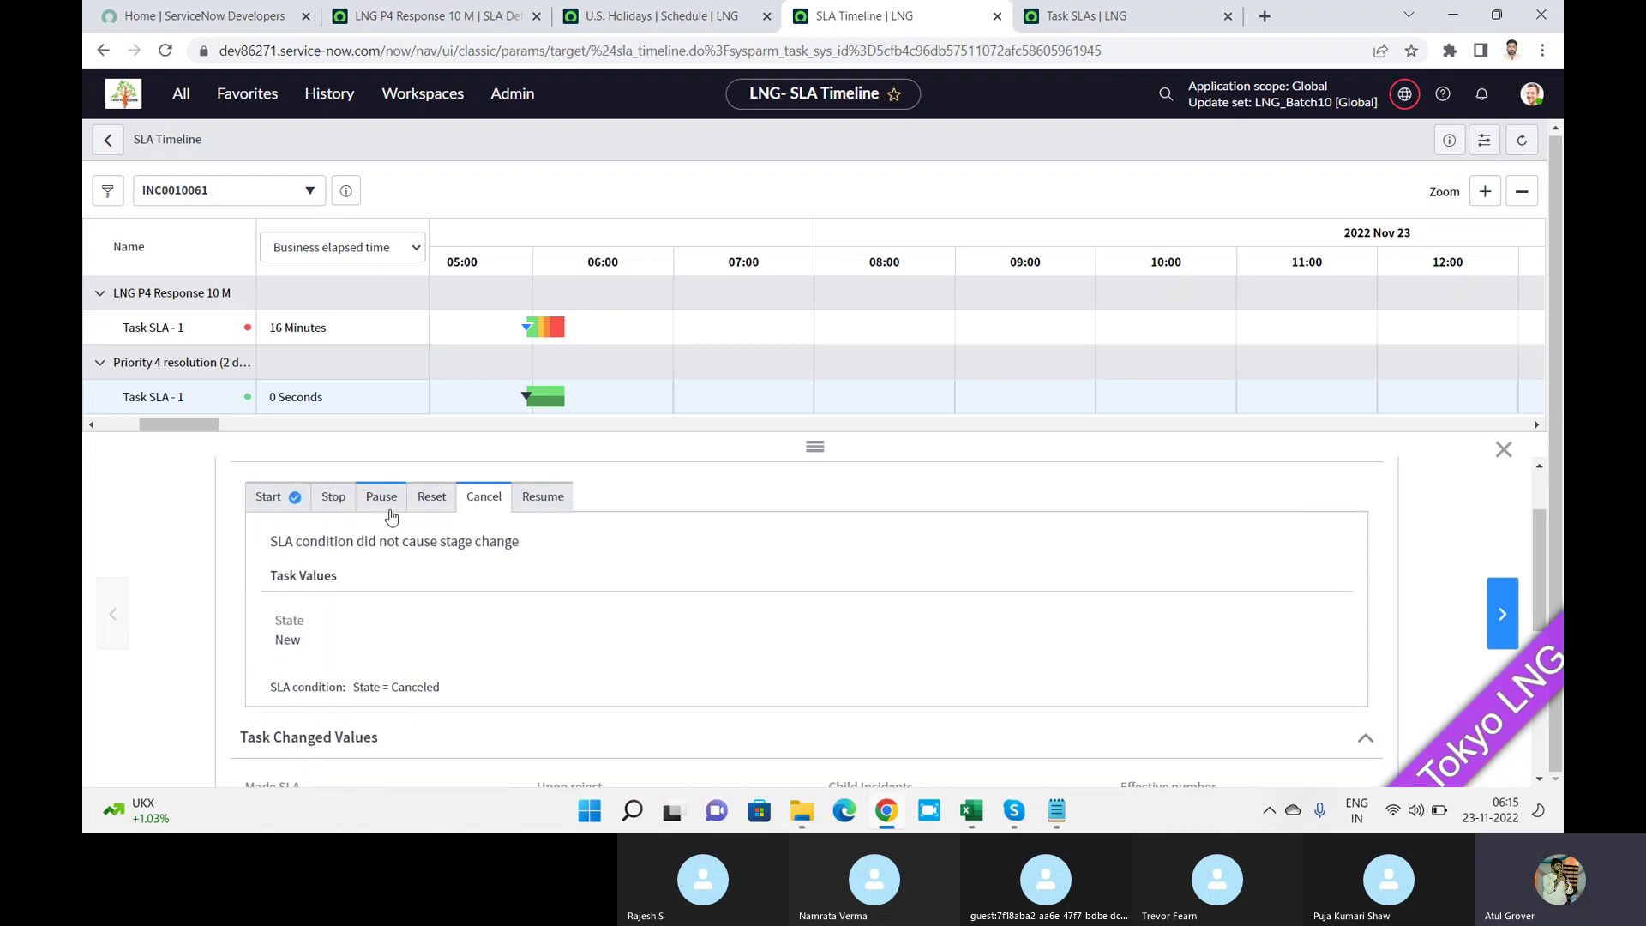
View the Priority 4 resolution SLA's Start stage: Active true, Priority 4 - Low.
{"action": "left_click", "coordinate": [267, 497]}
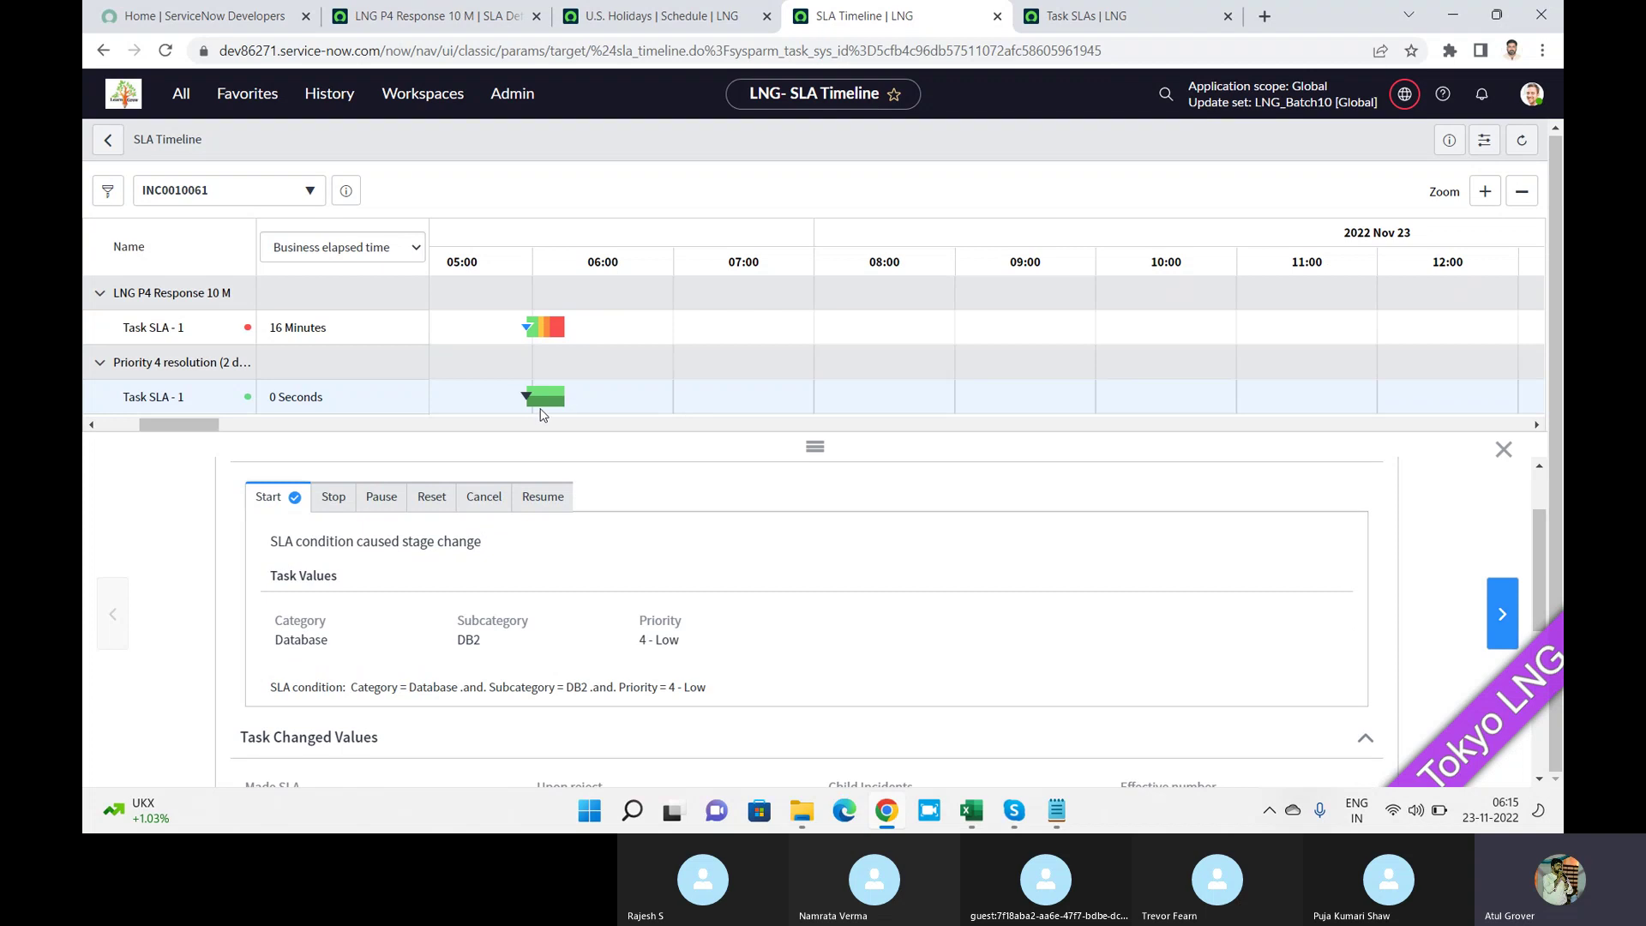
{"action": "mouse_move", "coordinate": [544, 403]}
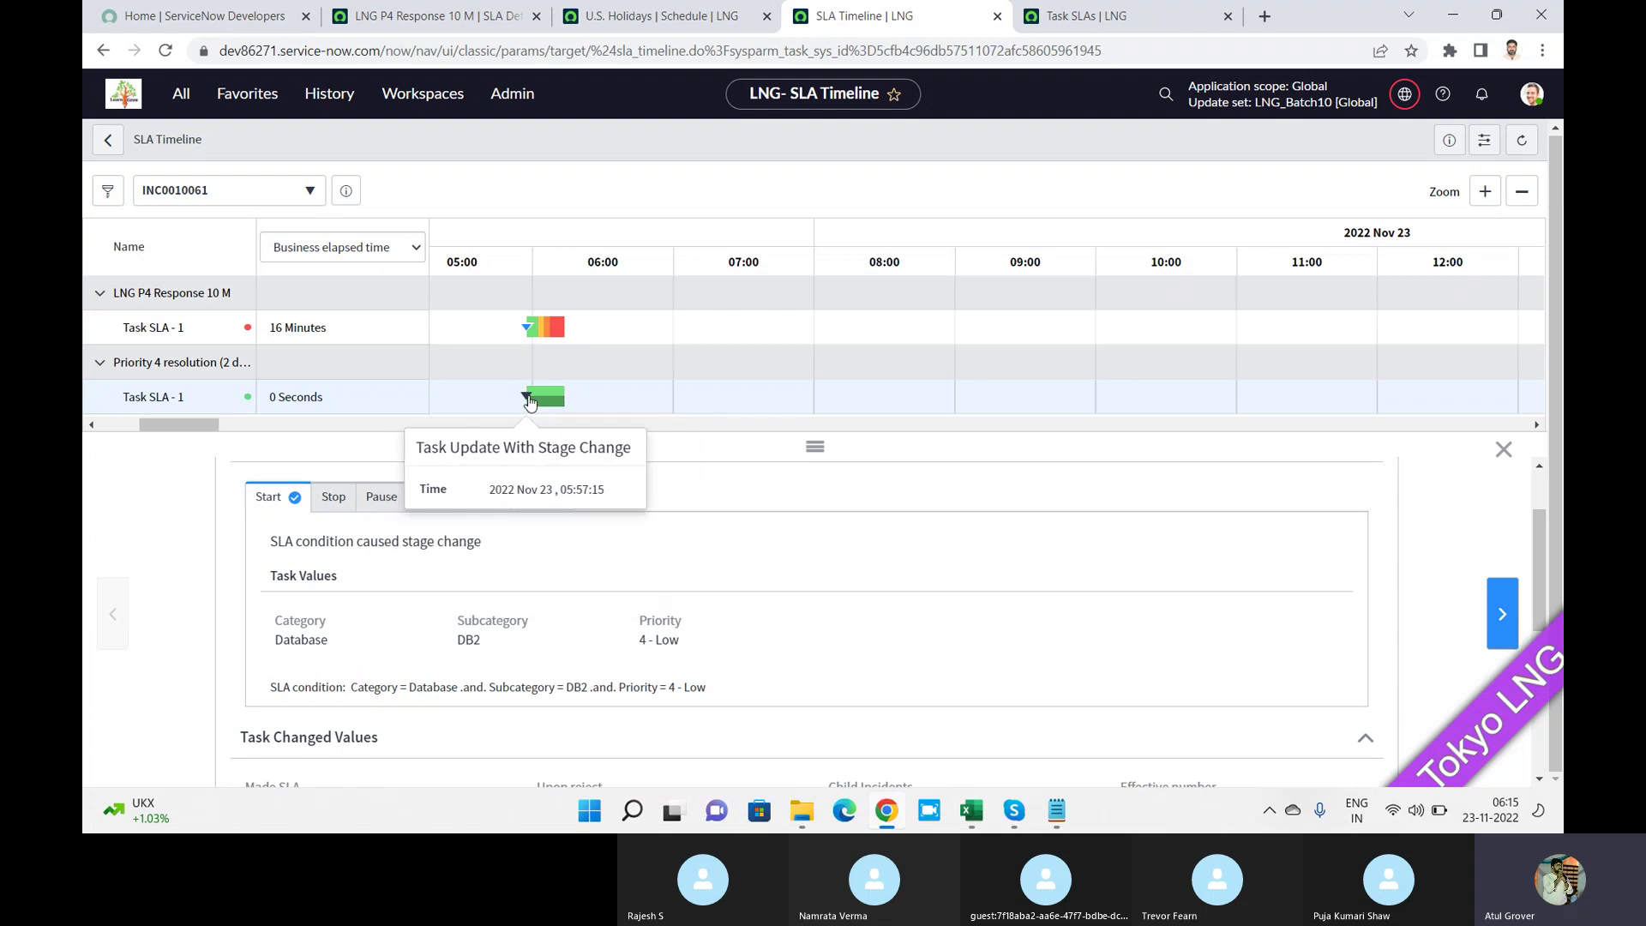
{"action": "left_click", "coordinate": [546, 400]}
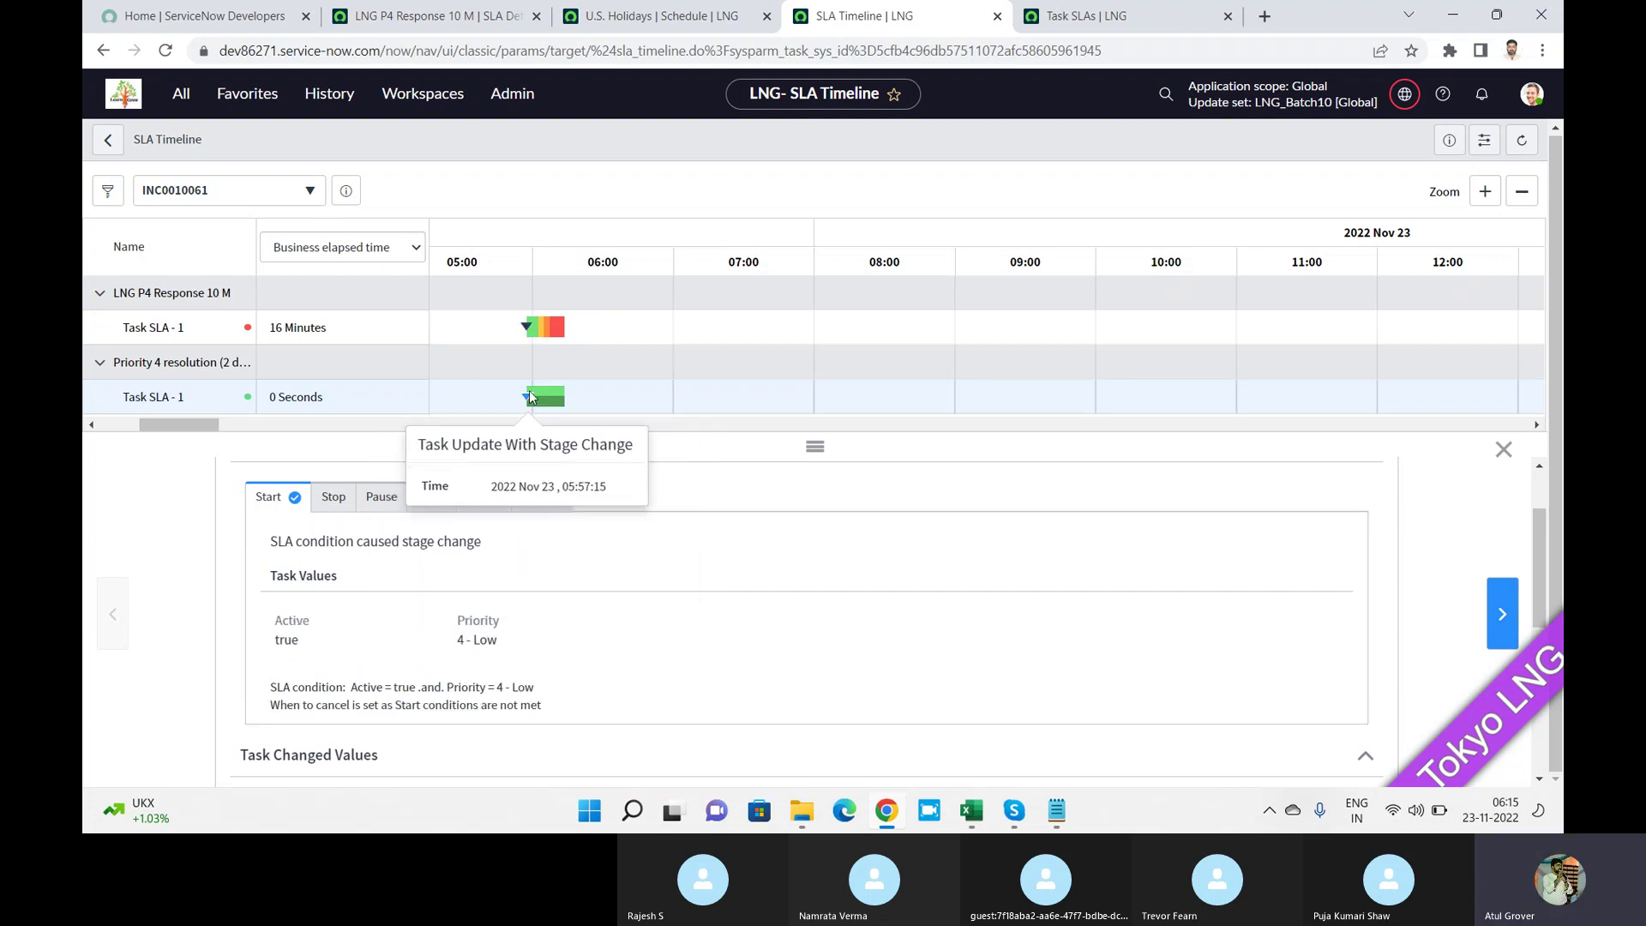
Open the timeline's incident dropdown and scroll its list.
{"action": "mouse_move", "coordinate": [530, 395]}
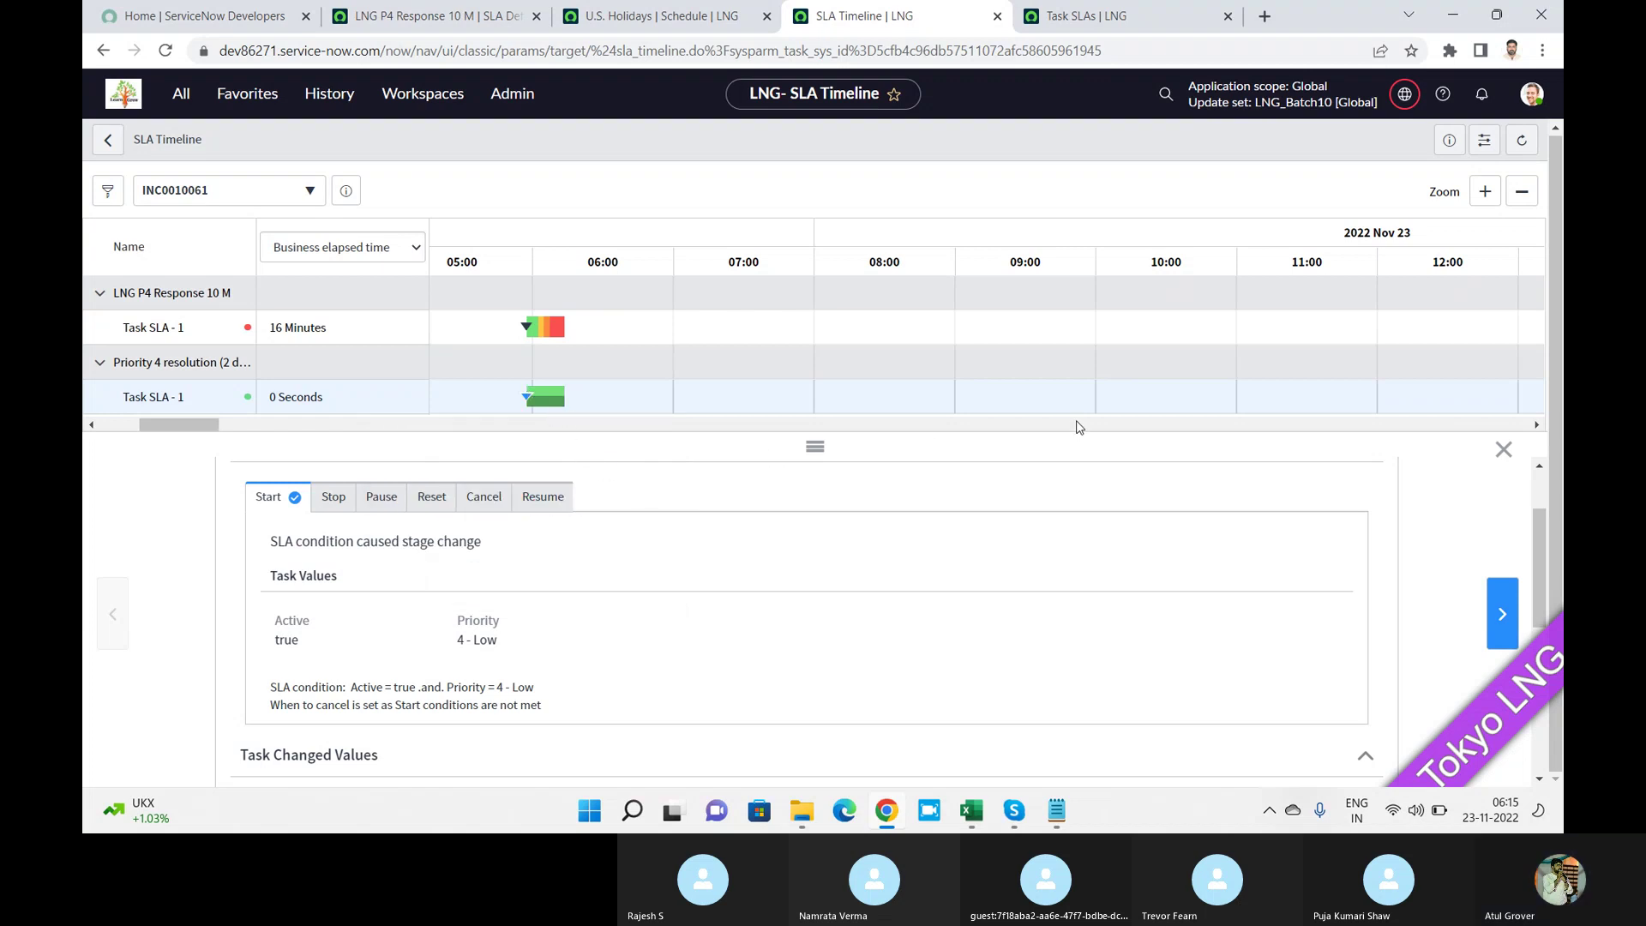
{"action": "left_click", "coordinate": [311, 192]}
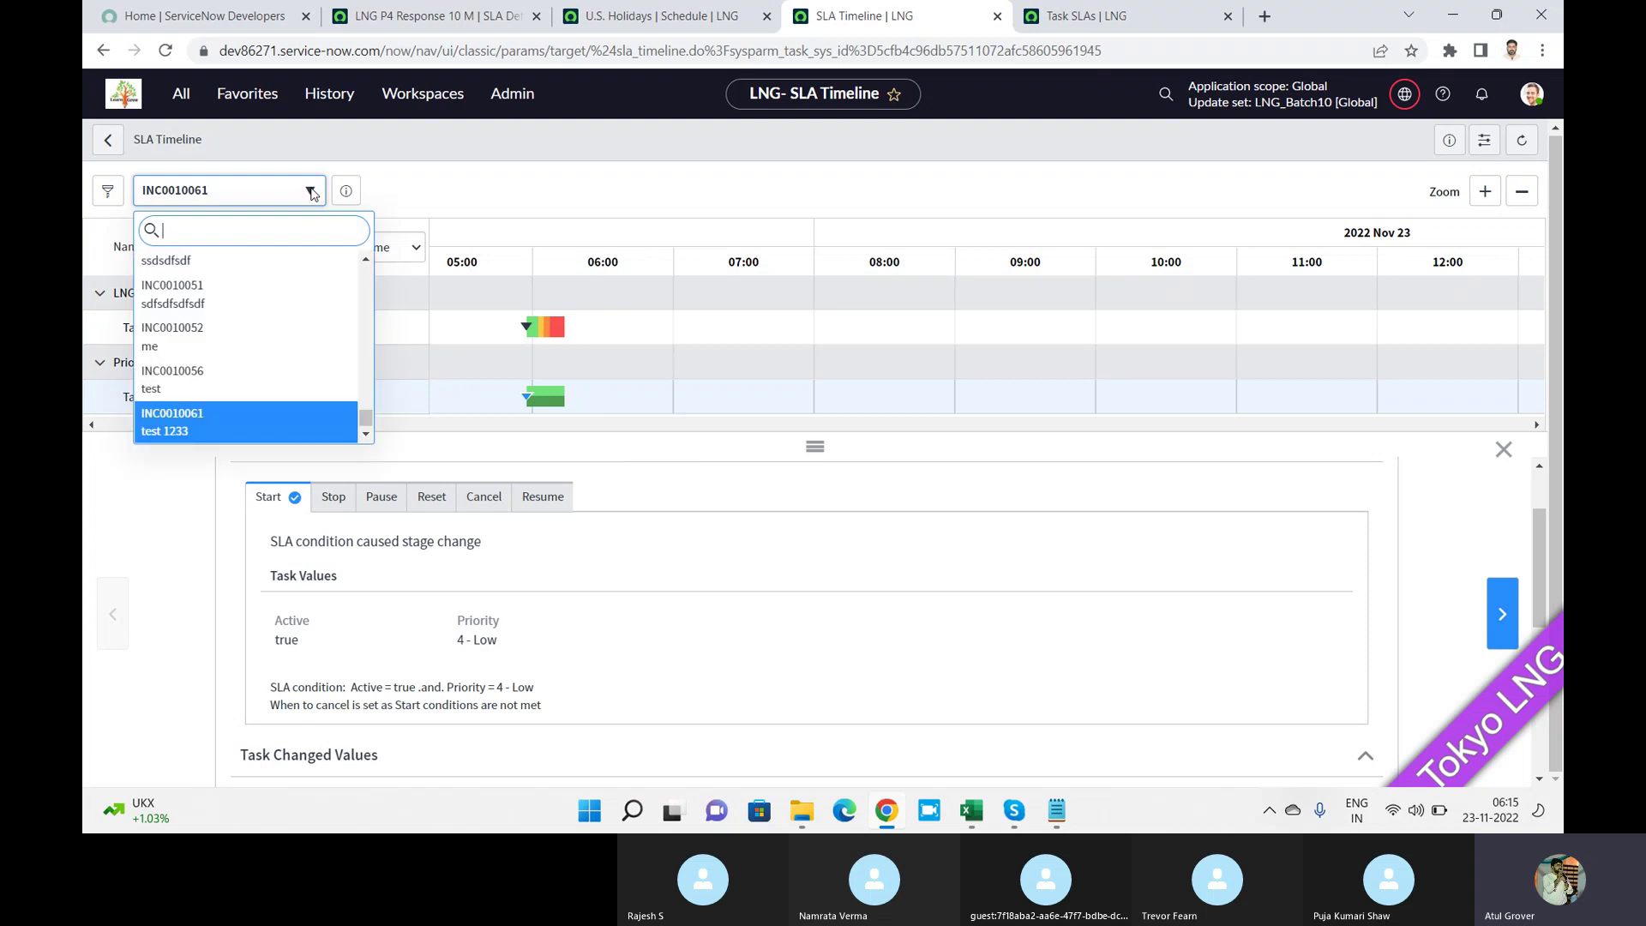
{"action": "scroll", "coordinate": [297, 316], "scroll_direction": "up", "scroll_amount": 1}
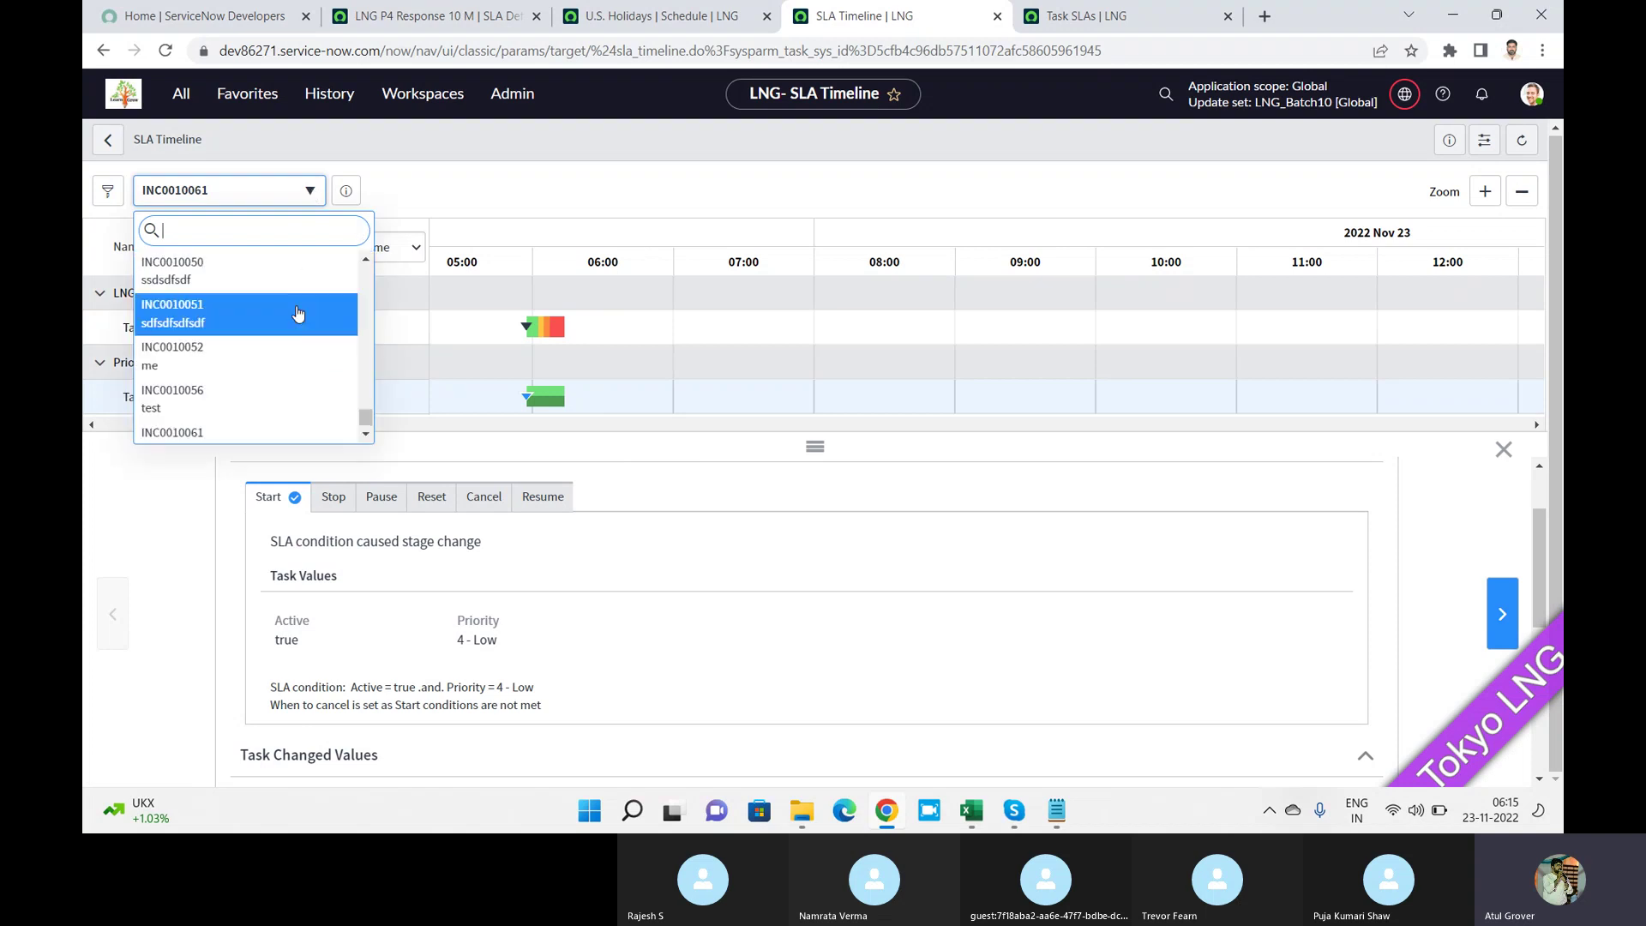
Load INC0010052 into the SLA Timeline and display the Legend of bar colours and shapes.
{"action": "left_click", "coordinate": [274, 365]}
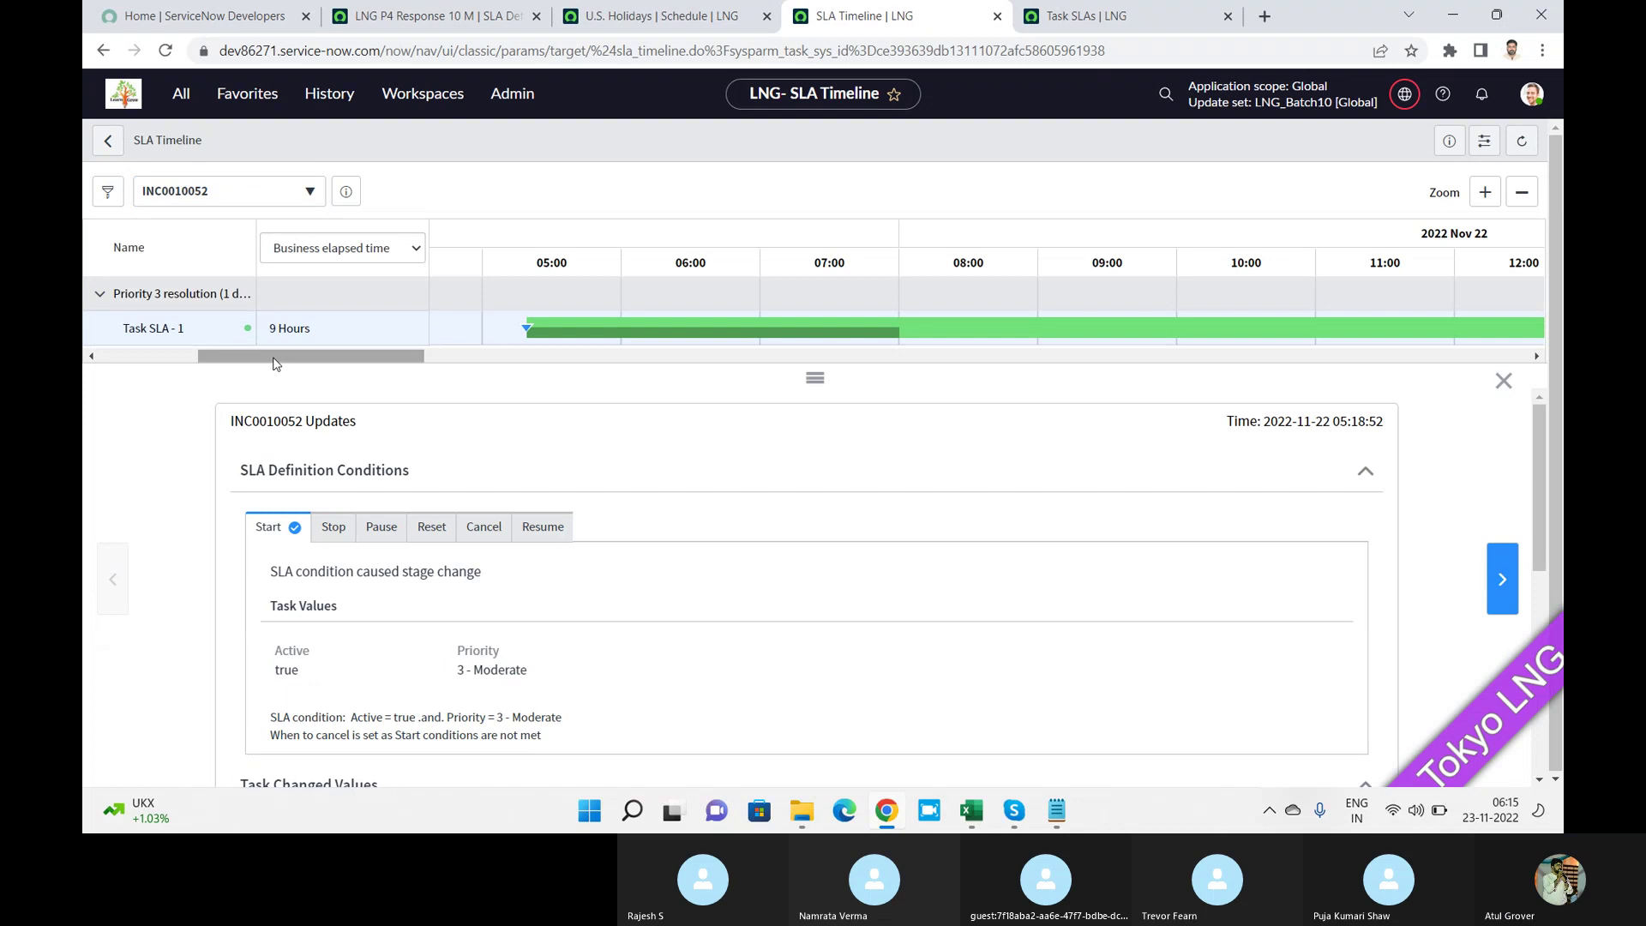
{"action": "left_click_drag", "start_coordinate": [1536, 410], "coordinate": [1533, 467]}
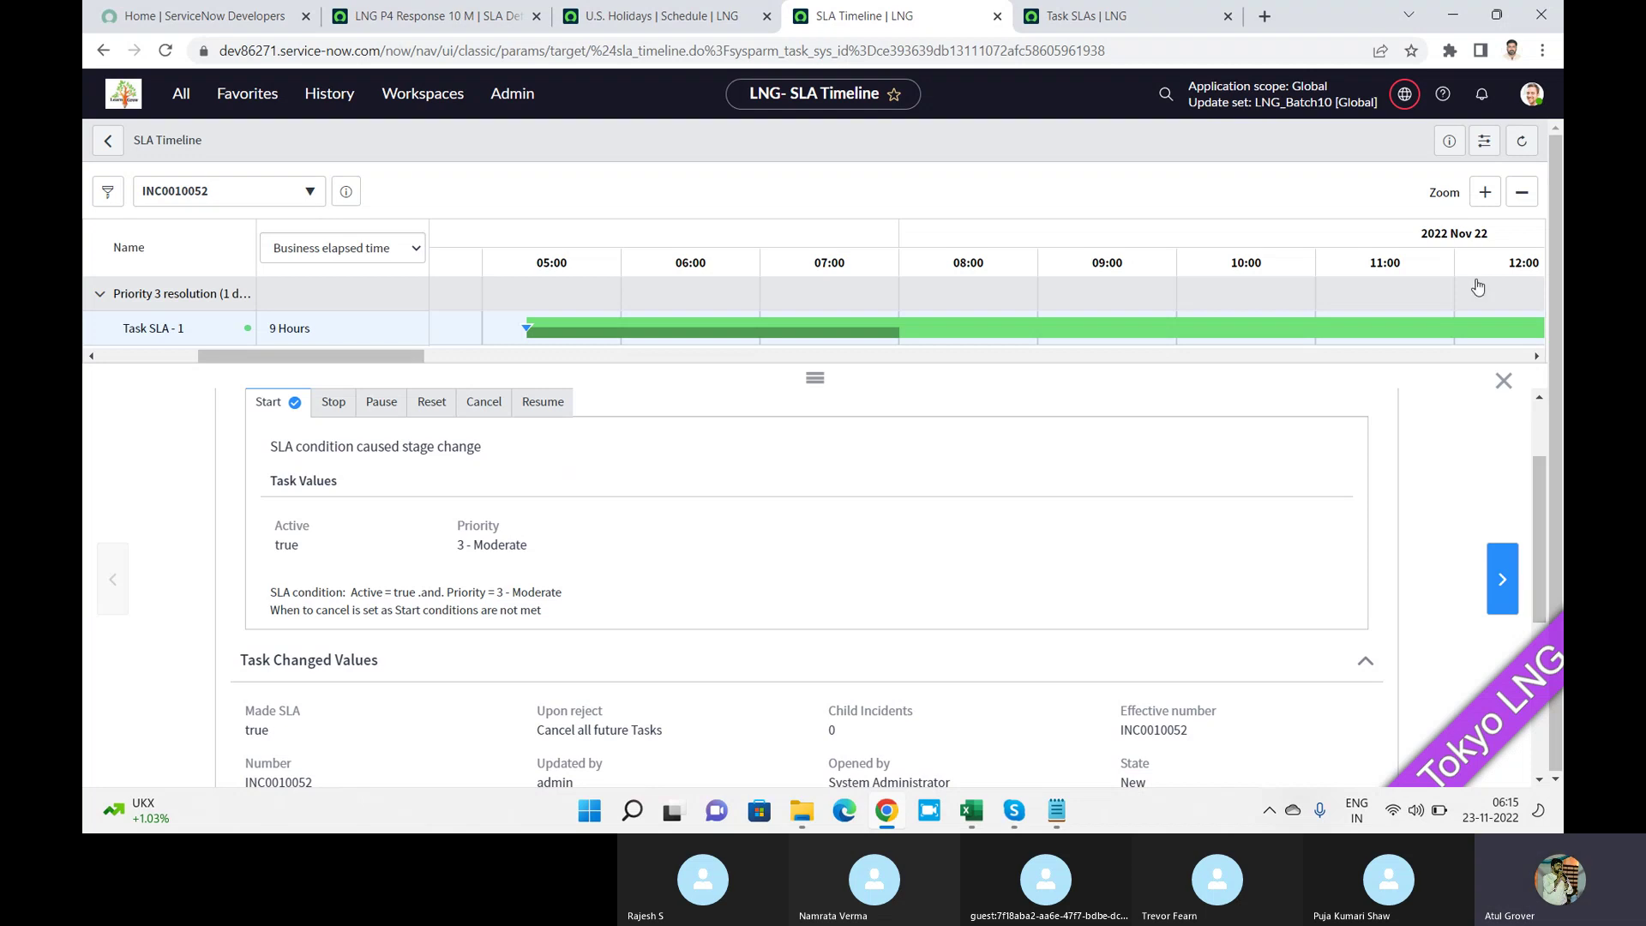
{"action": "left_click", "coordinate": [1449, 141]}
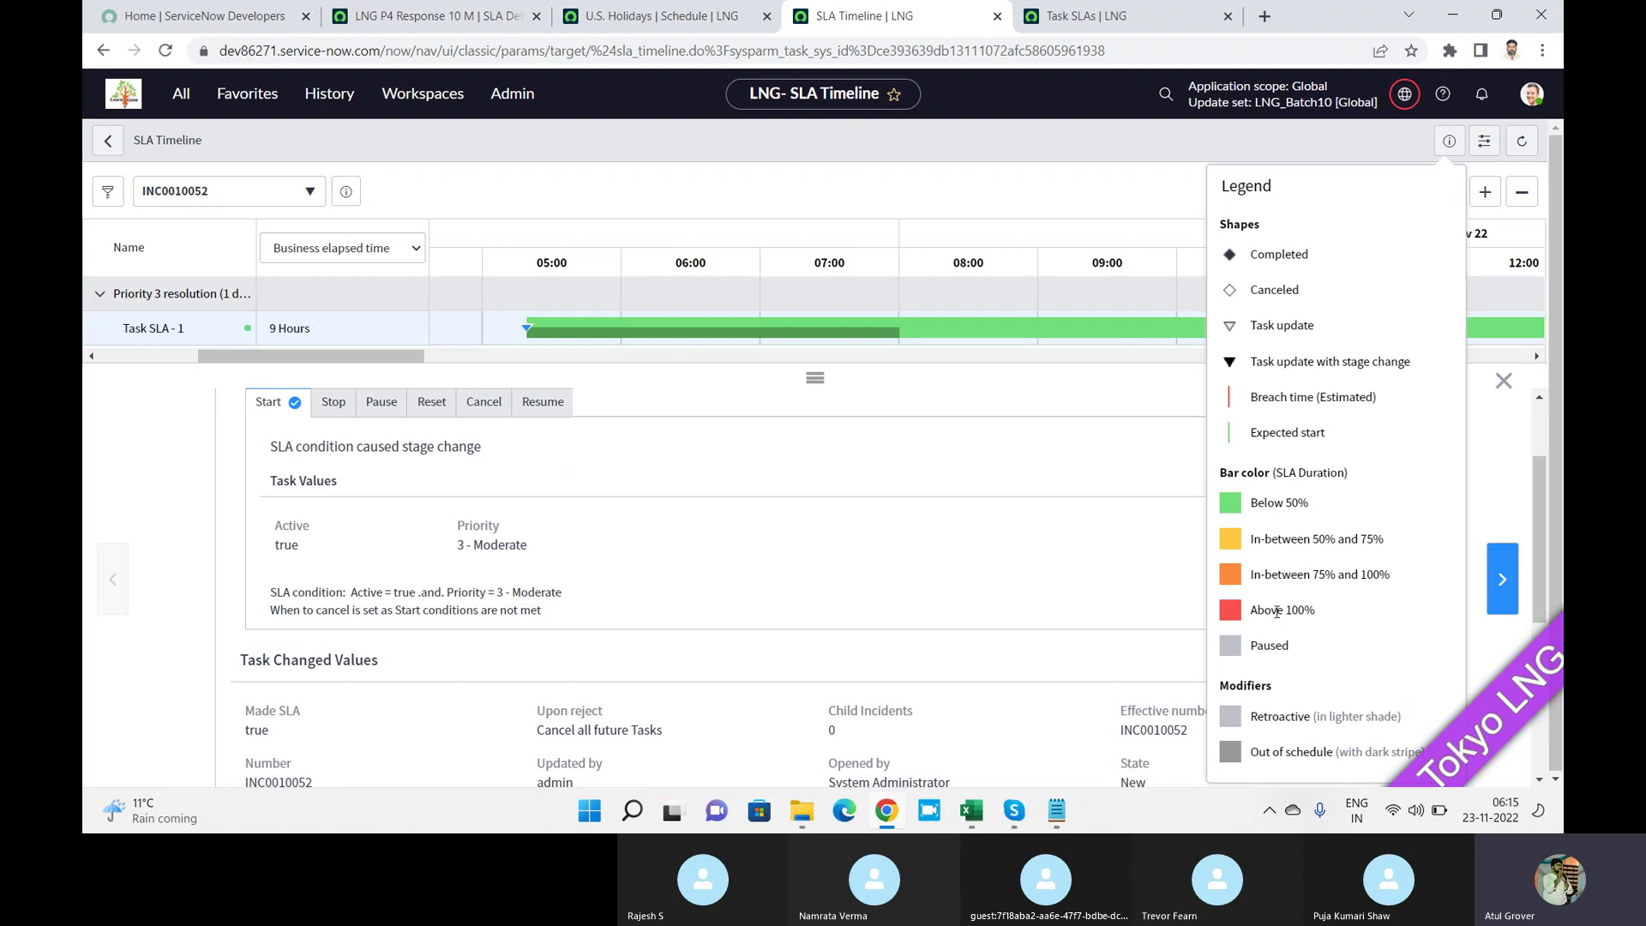
Turn on Show all task updates in the SLA timeline configuration.
{"action": "left_click", "coordinate": [1484, 141]}
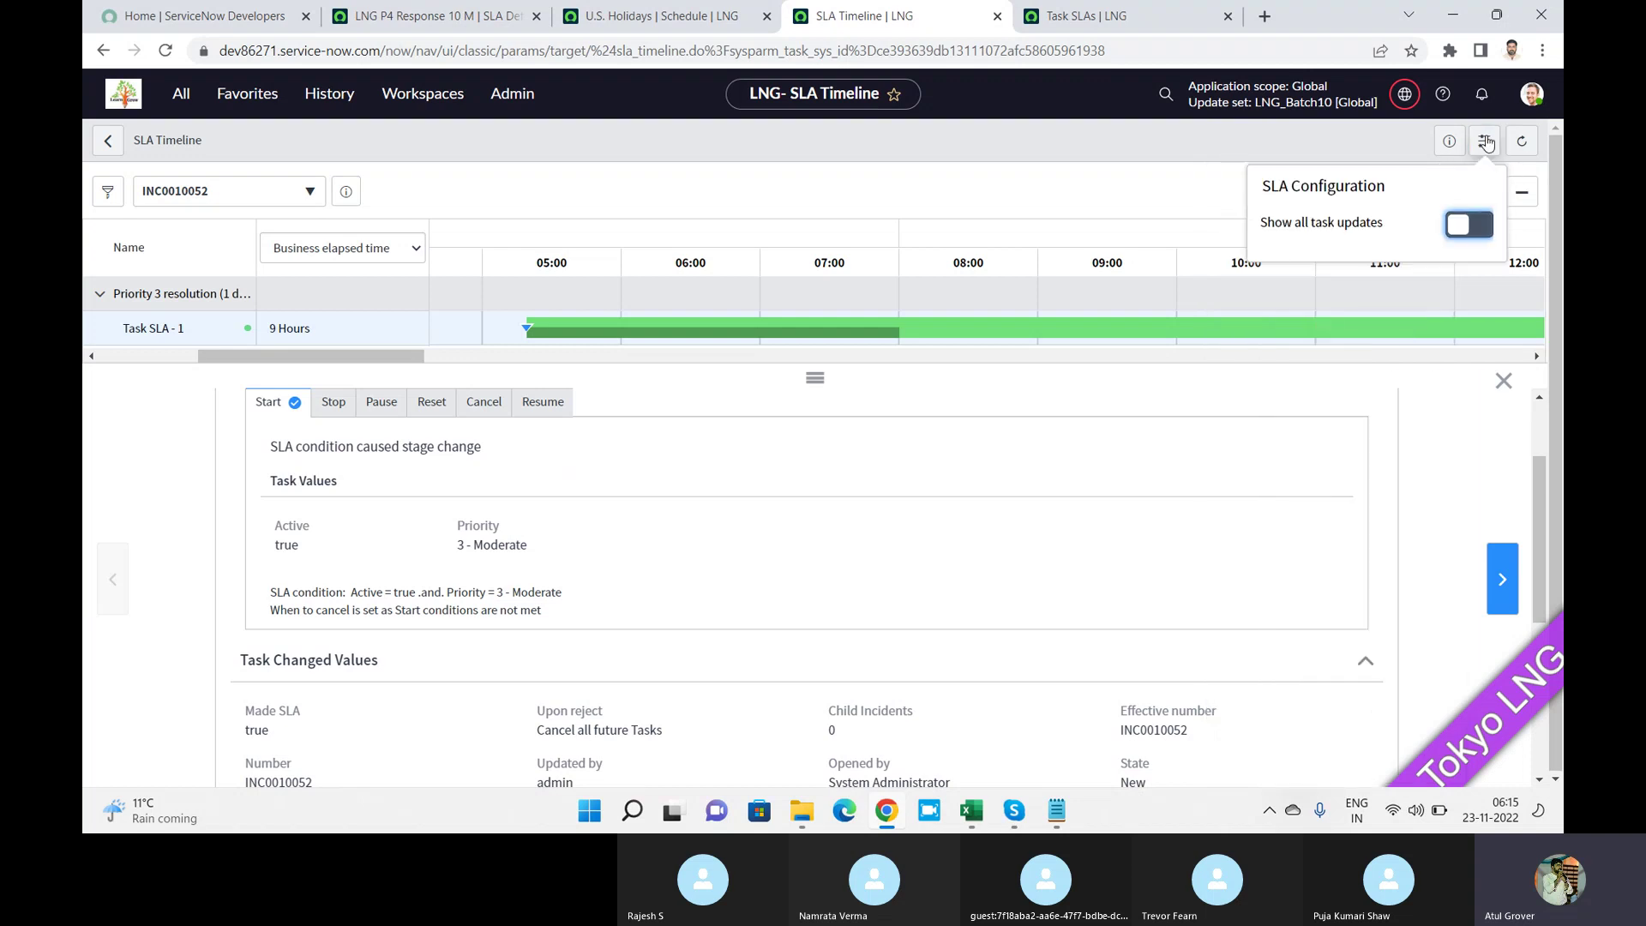
{"action": "left_click", "coordinate": [1483, 225]}
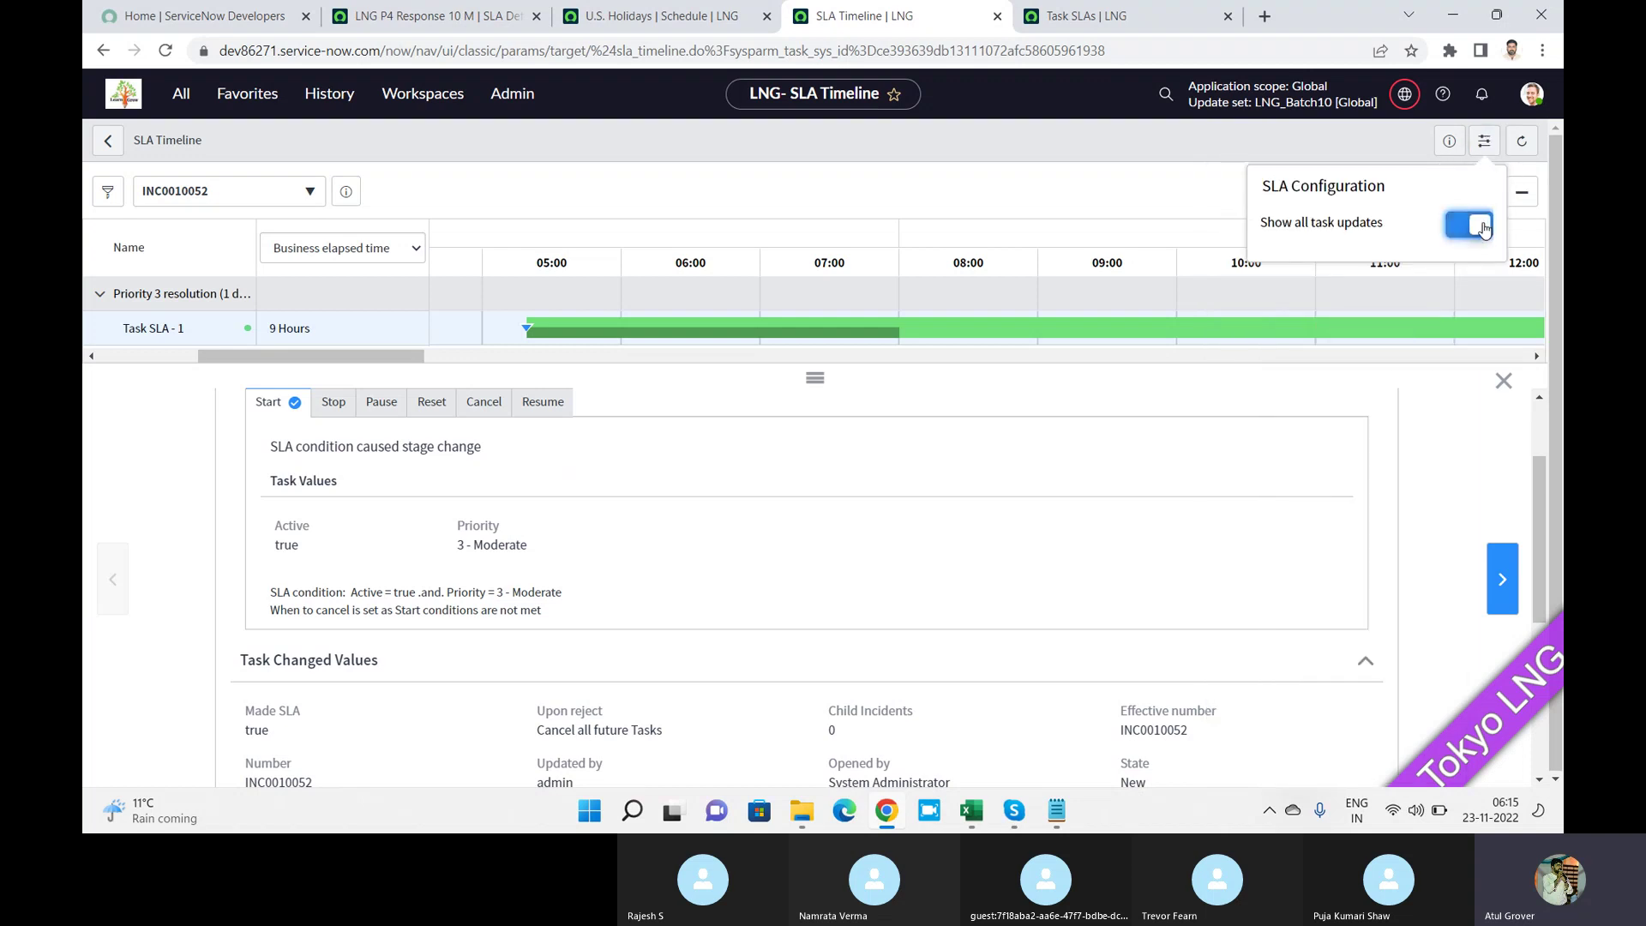
{"action": "left_click", "coordinate": [1535, 426]}
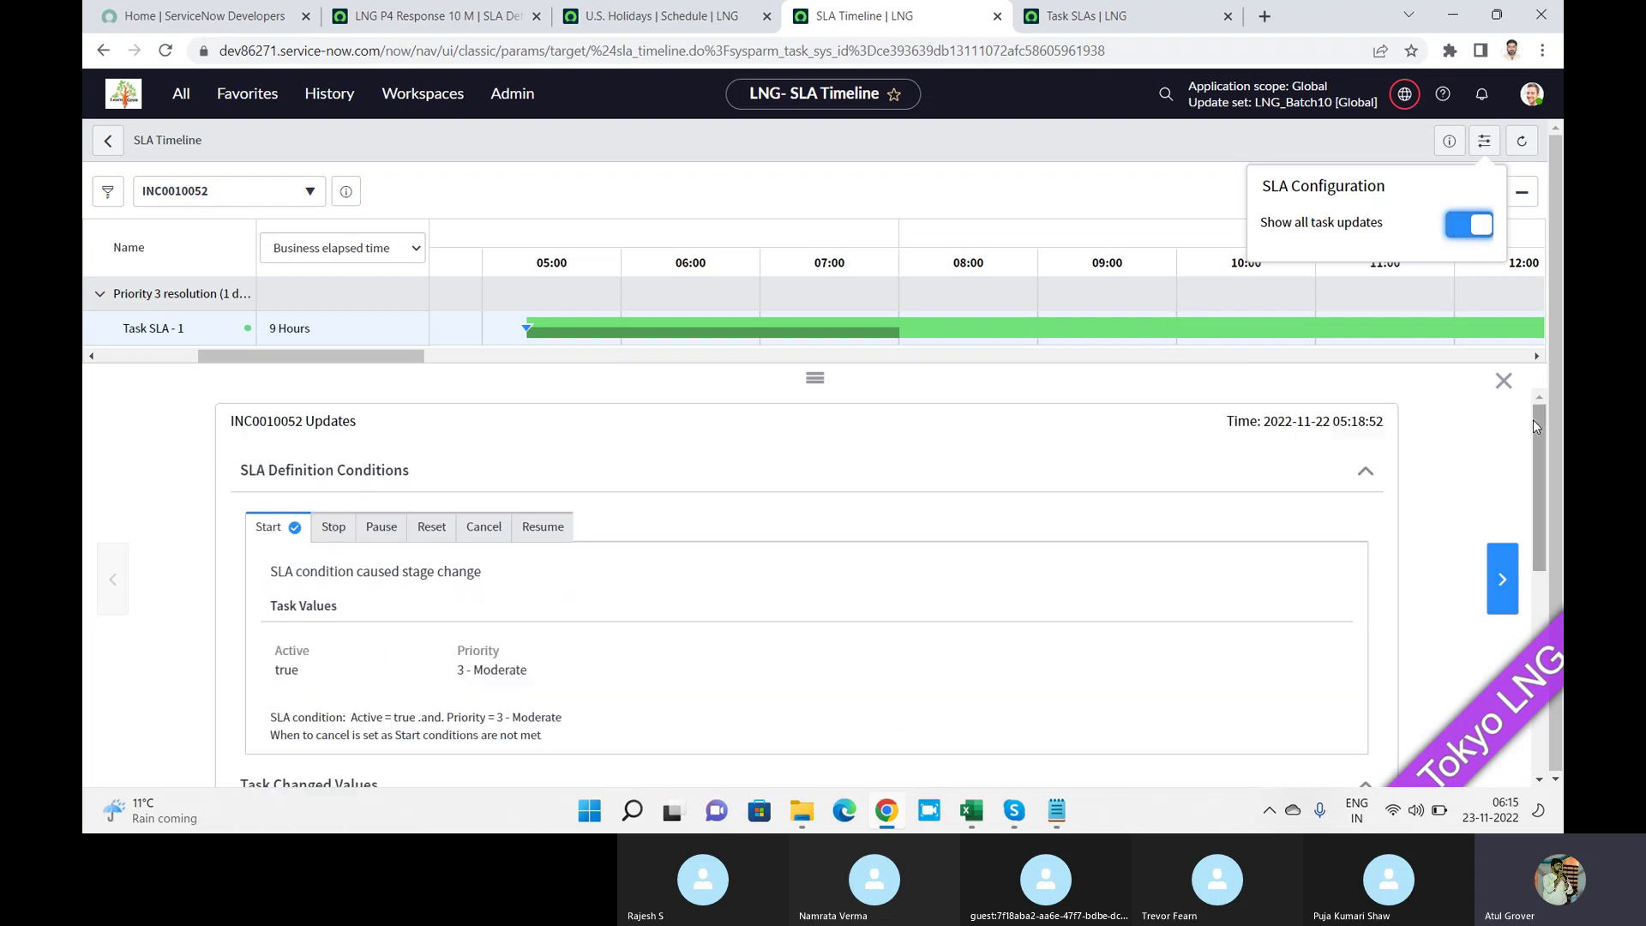
Compare Business time left (15 Hours) with business elapsed (9 Hours), refresh, and reopen the incident list.
{"action": "left_click", "coordinate": [398, 248]}
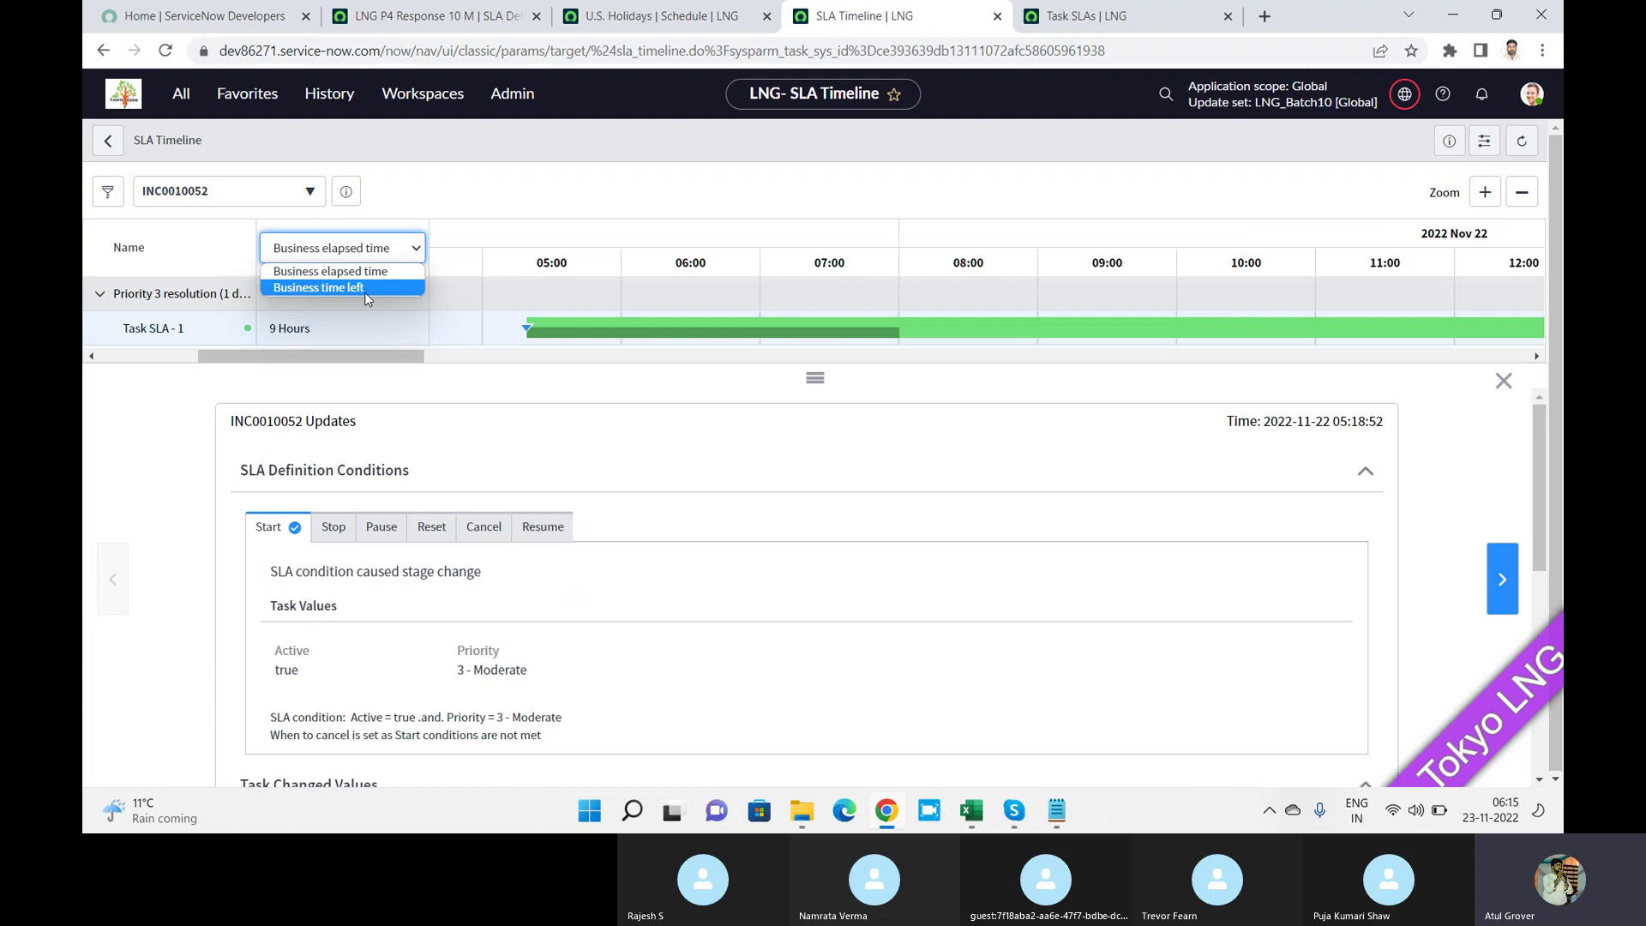
{"action": "left_click", "coordinate": [364, 288]}
{"action": "left_click", "coordinate": [392, 257]}
{"action": "left_click", "coordinate": [377, 274]}
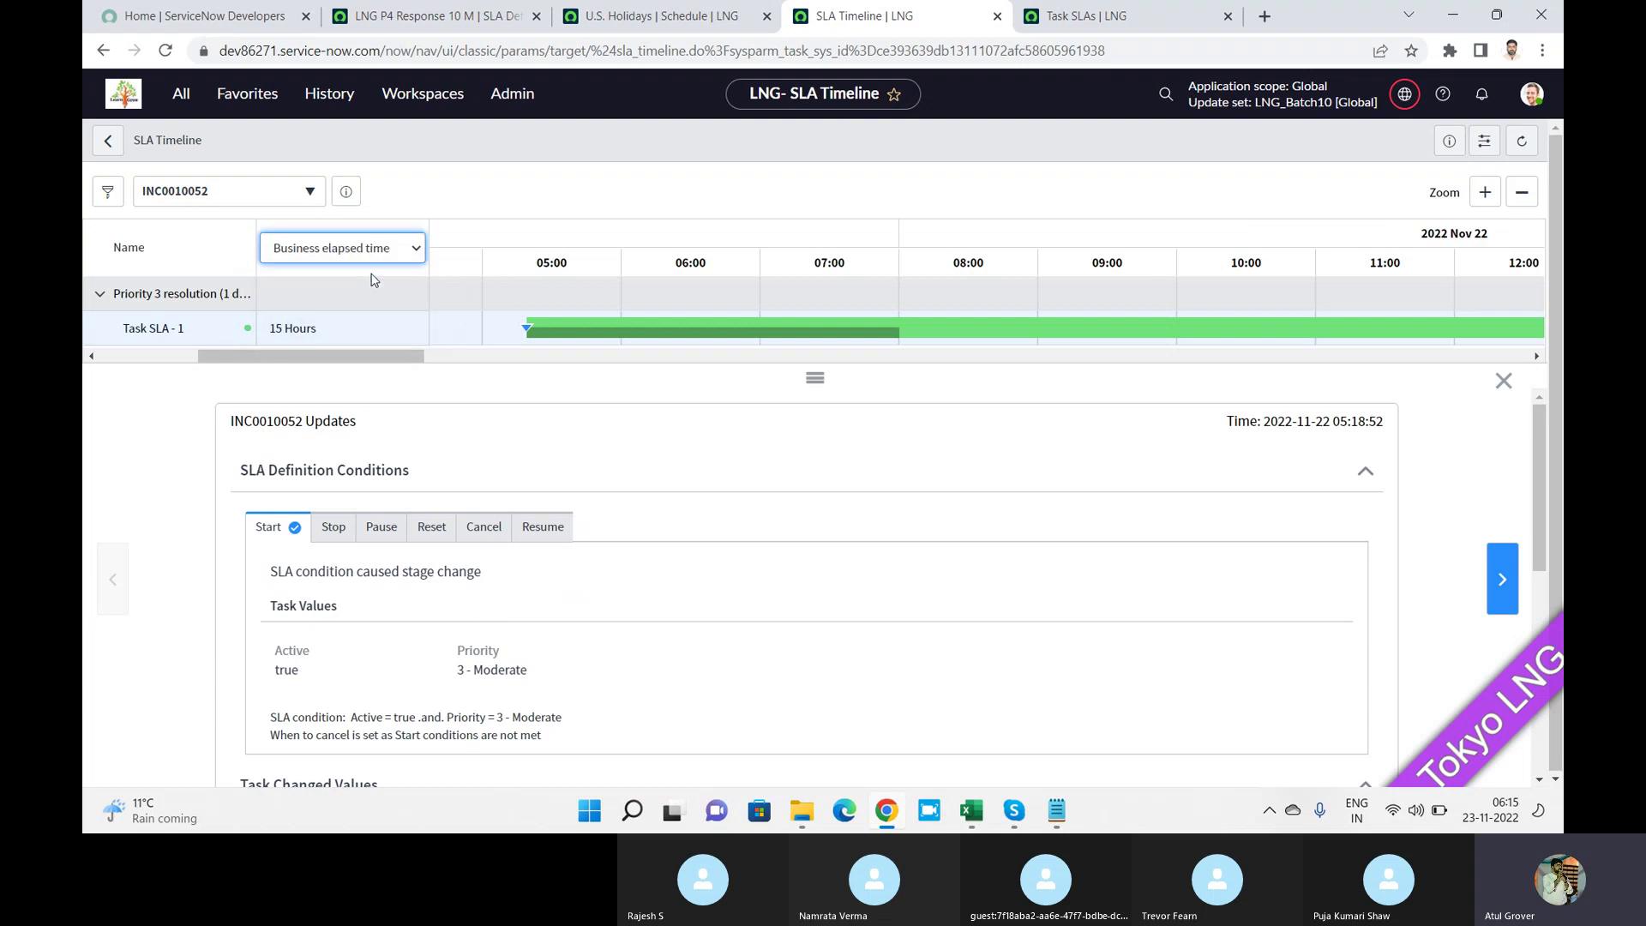
{"action": "left_click", "coordinate": [1528, 143]}
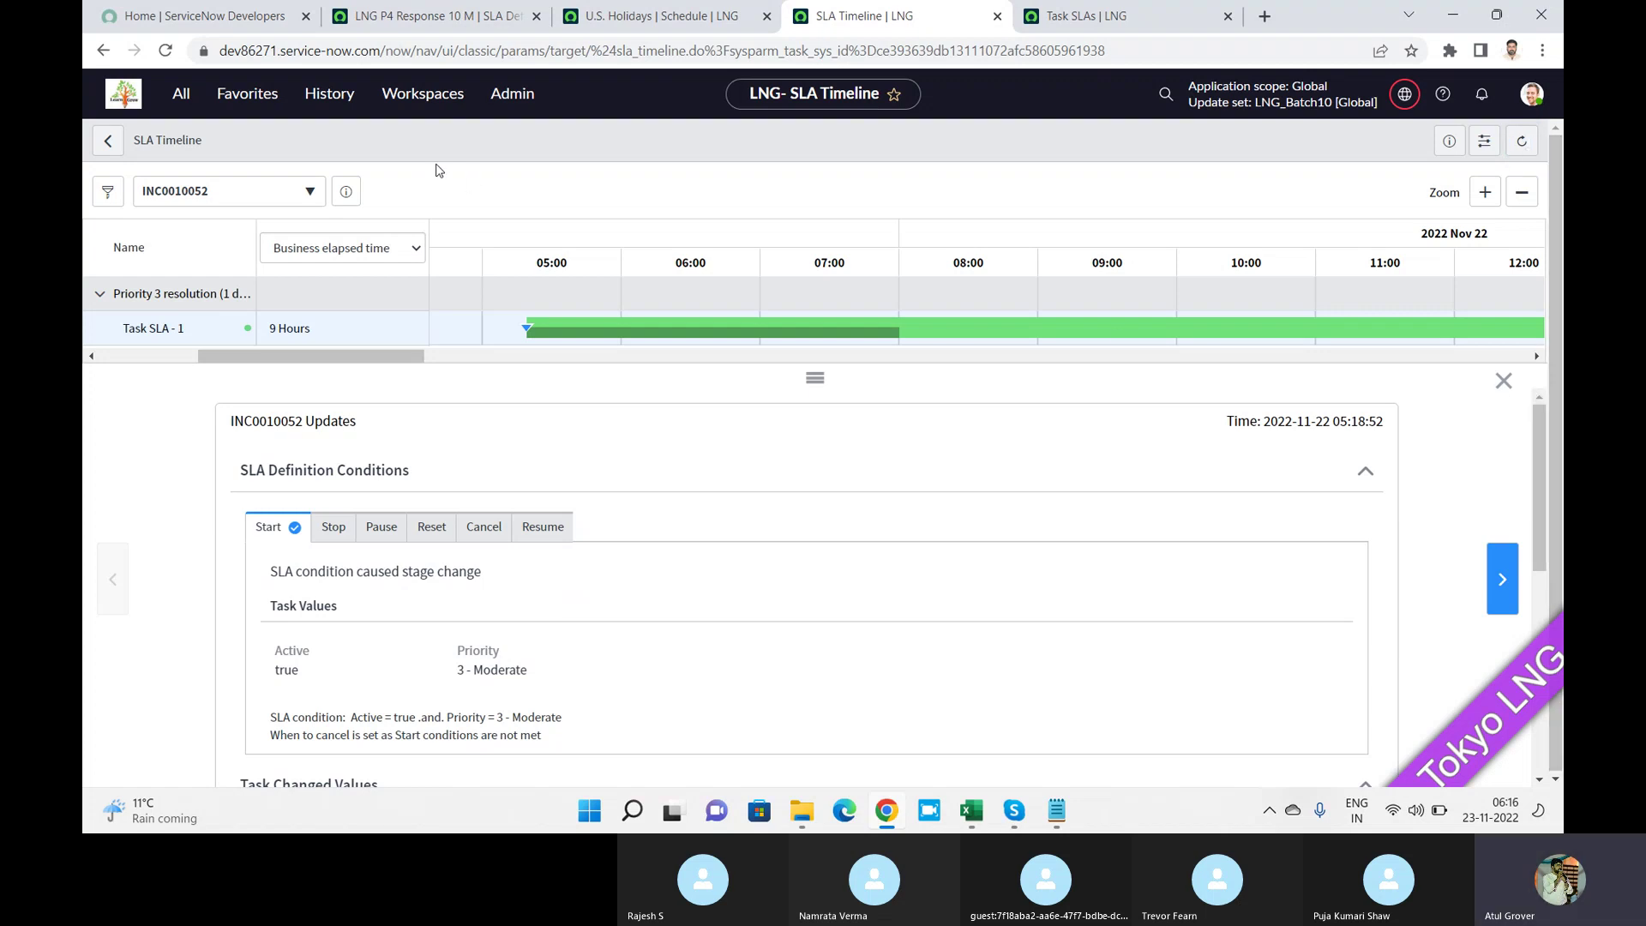
{"action": "left_click", "coordinate": [292, 203]}
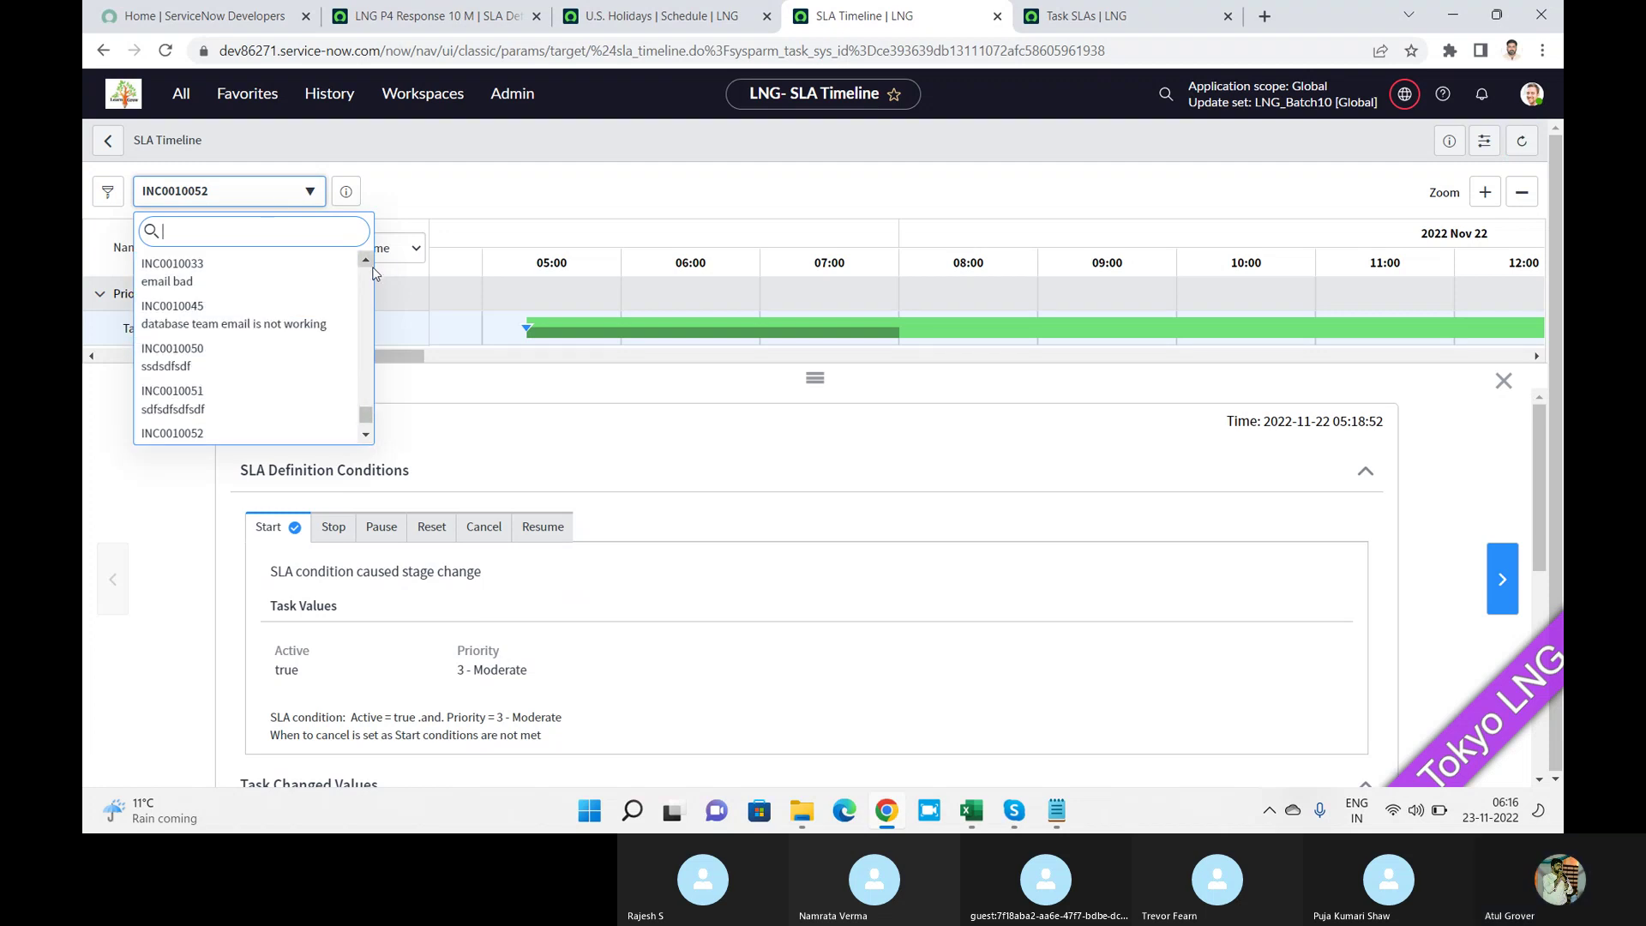
Load INC0000002 into the SLA Timeline and zoom out twice to a full day.
{"action": "scroll", "coordinate": [370, 276], "scroll_direction": "up", "scroll_amount": 2}
{"action": "scroll", "coordinate": [370, 276], "scroll_direction": "up", "scroll_amount": 10}
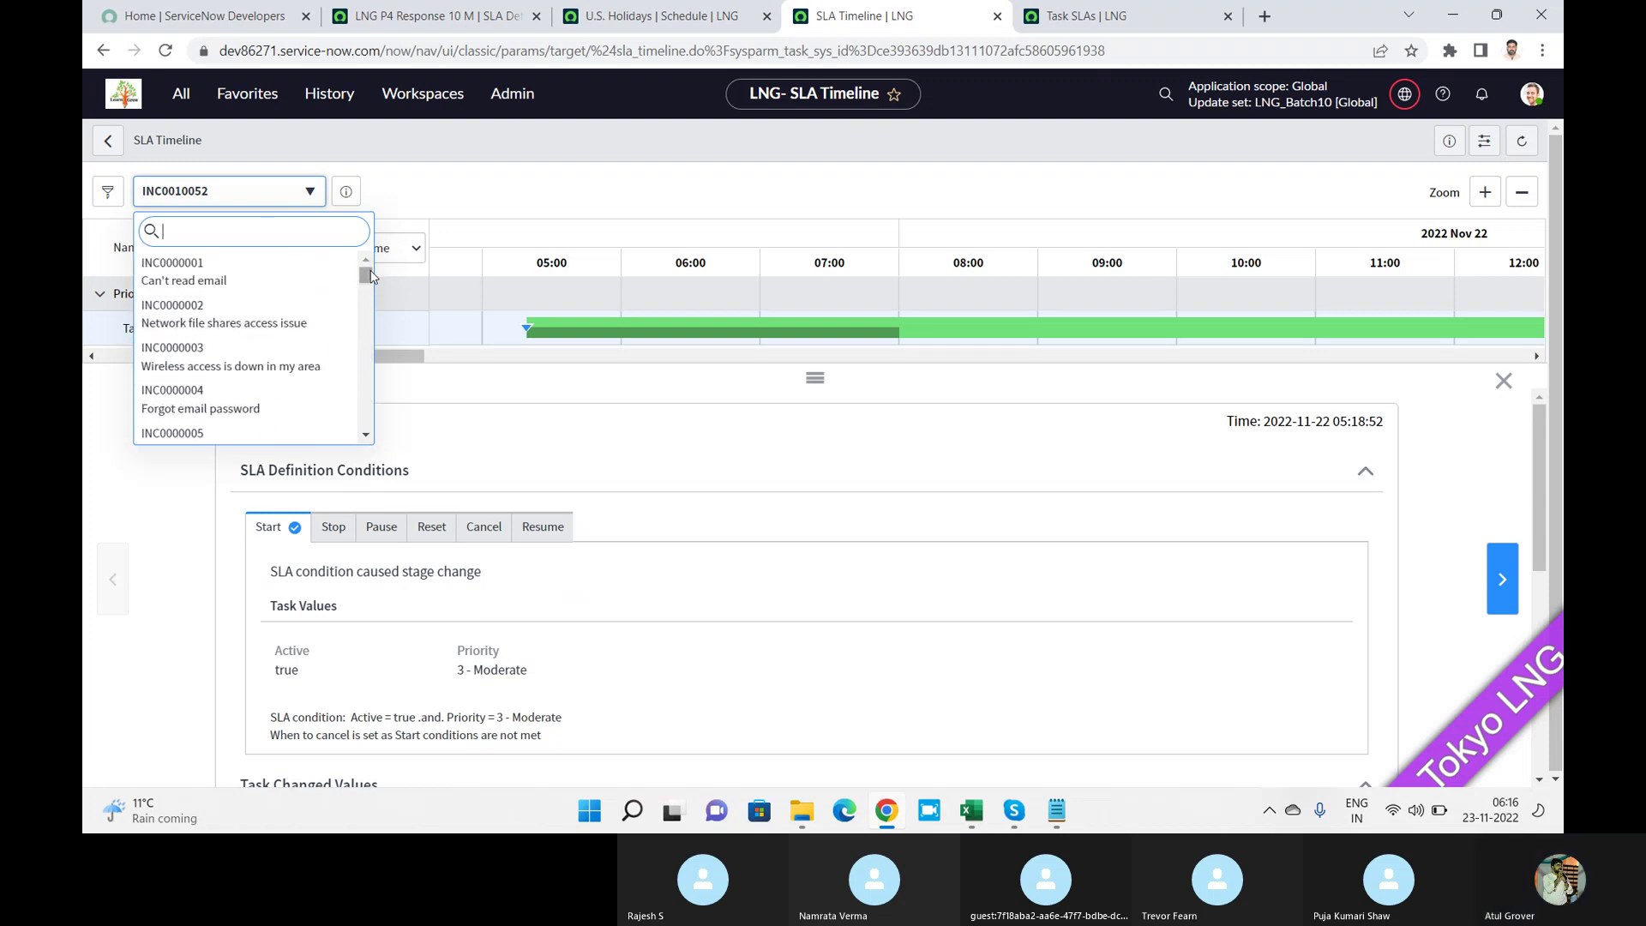
{"action": "left_click", "coordinate": [300, 314]}
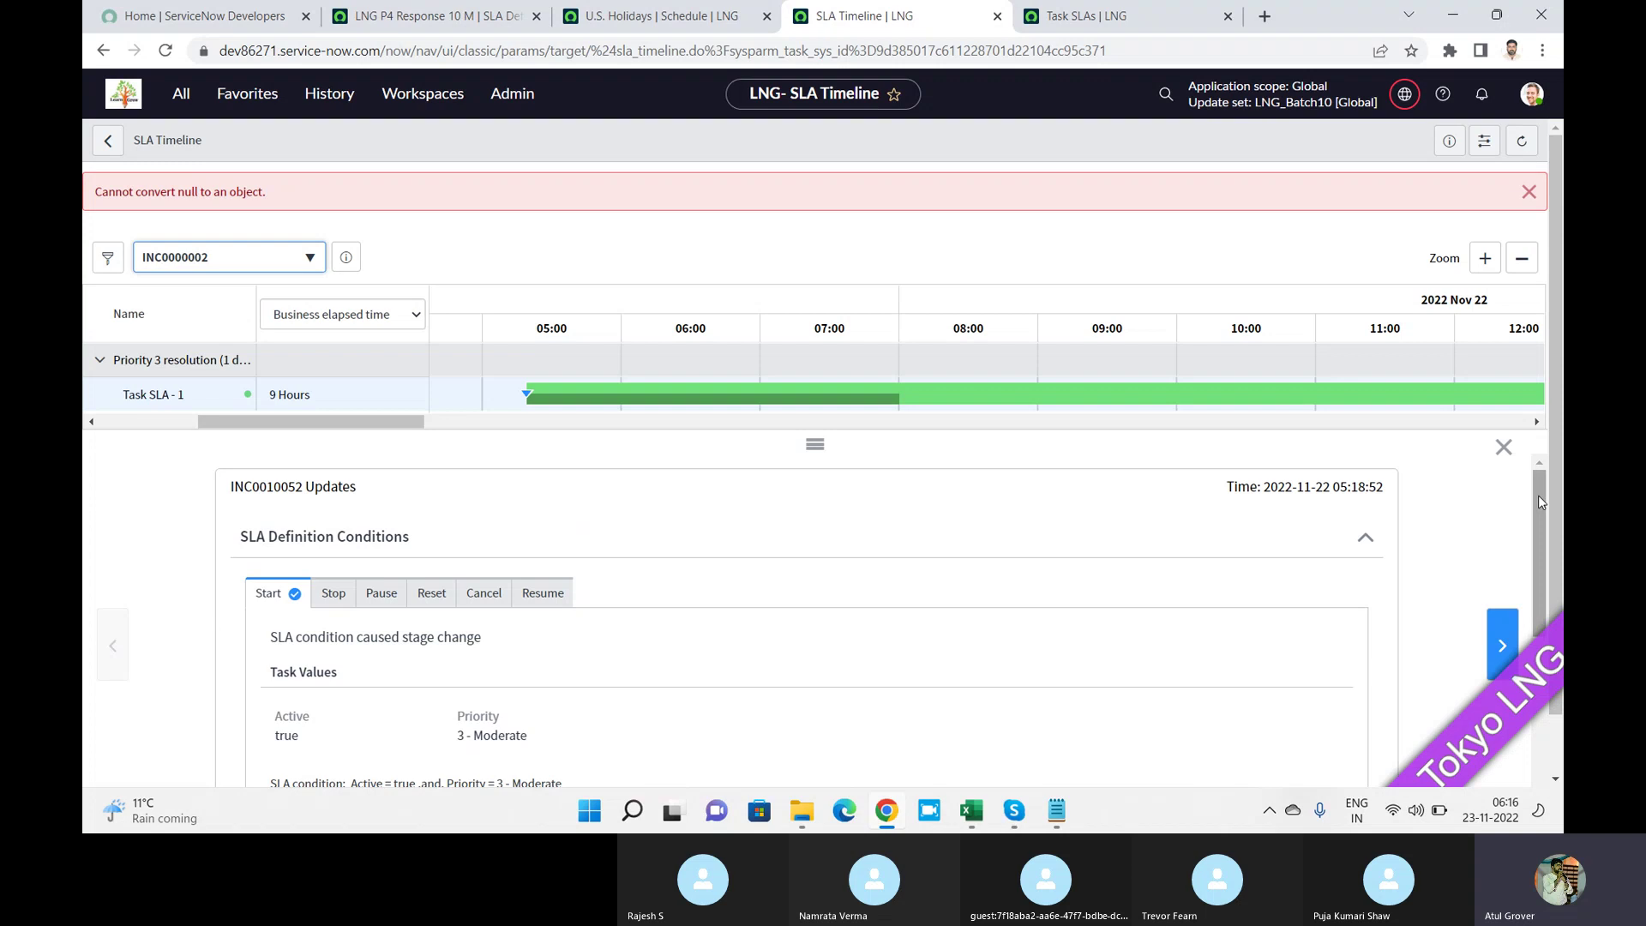
{"action": "left_click", "coordinate": [1524, 261]}
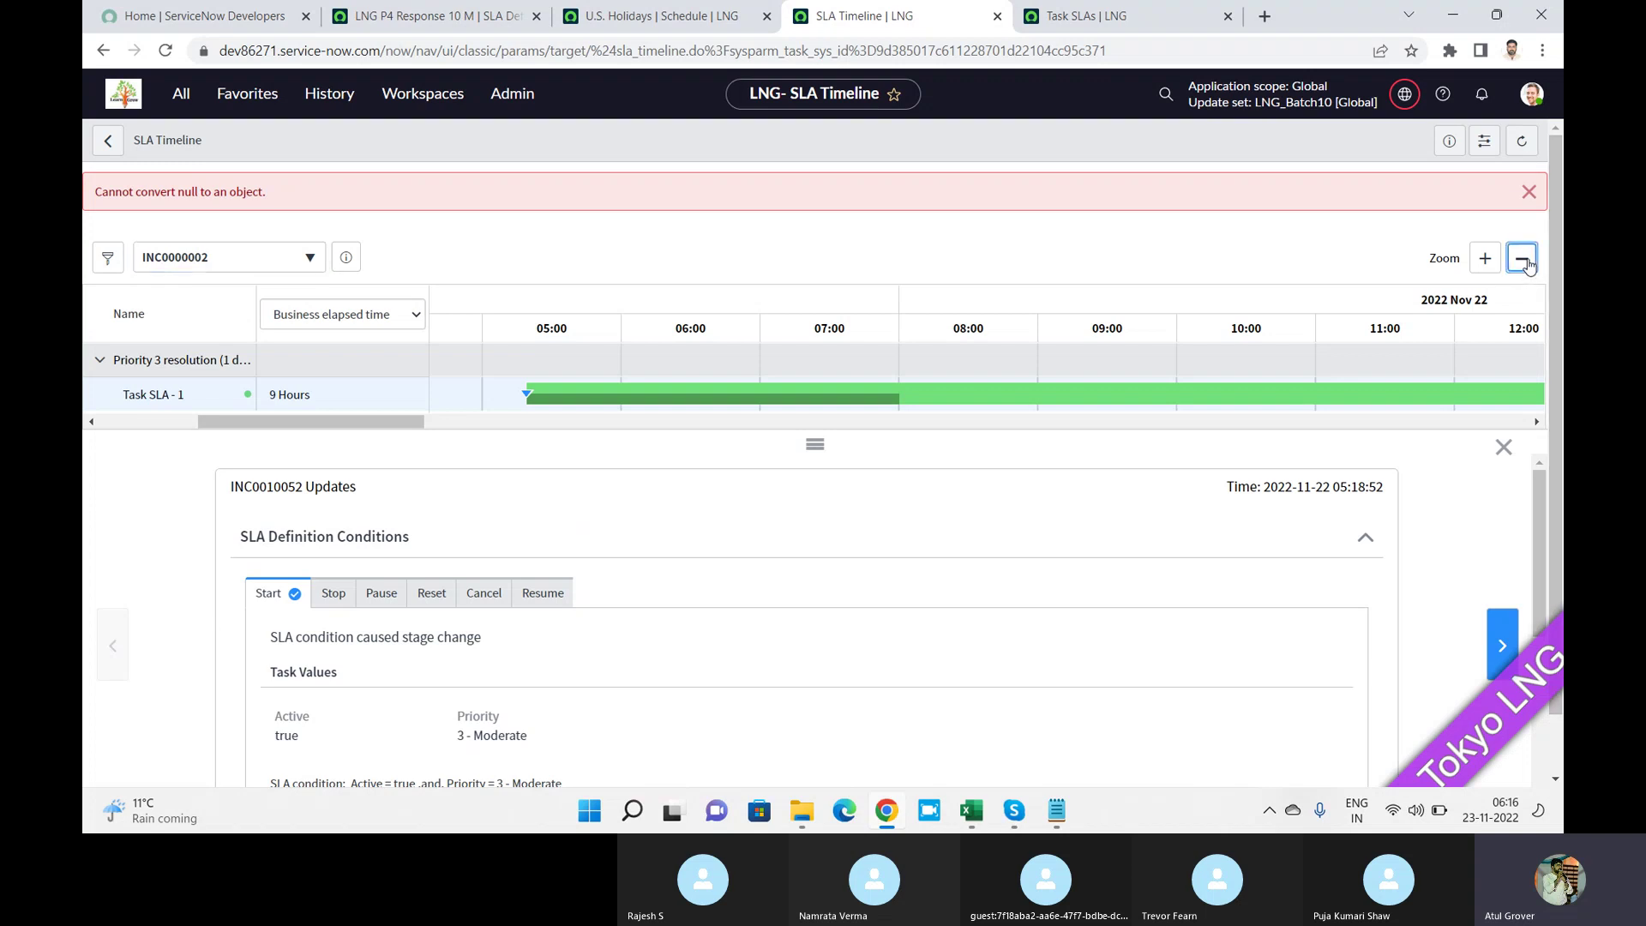
{"action": "left_click", "coordinate": [1522, 260]}
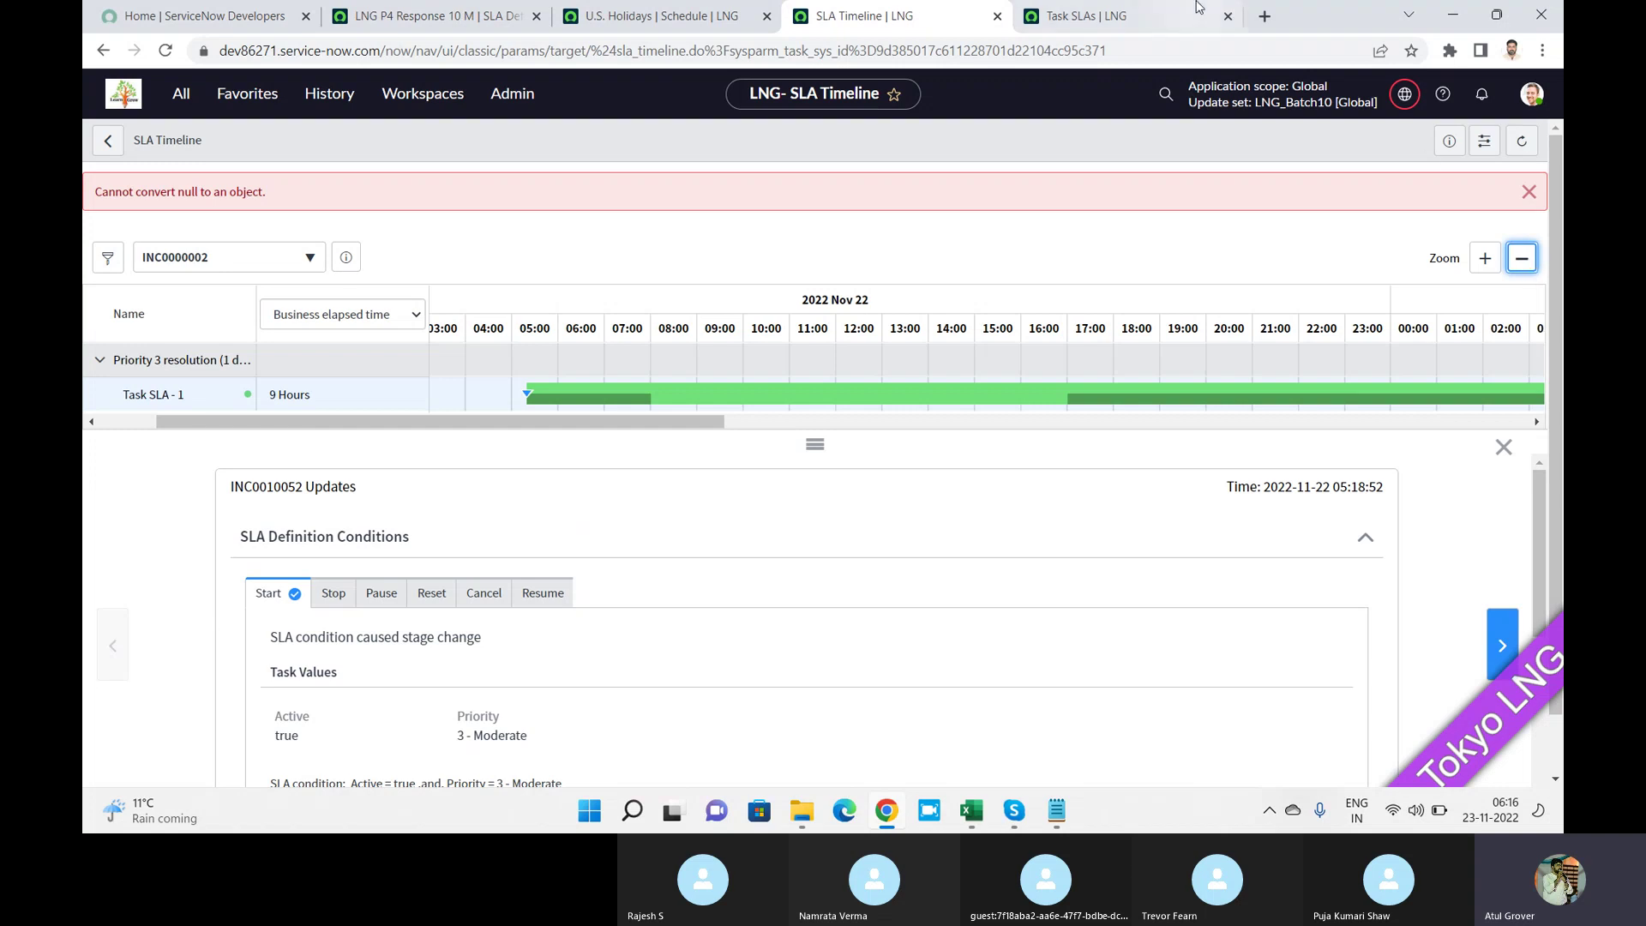
Check the Task SLAs list, return to the timeline, then bring the Skype call forward.
{"action": "left_click", "coordinate": [1097, 6]}
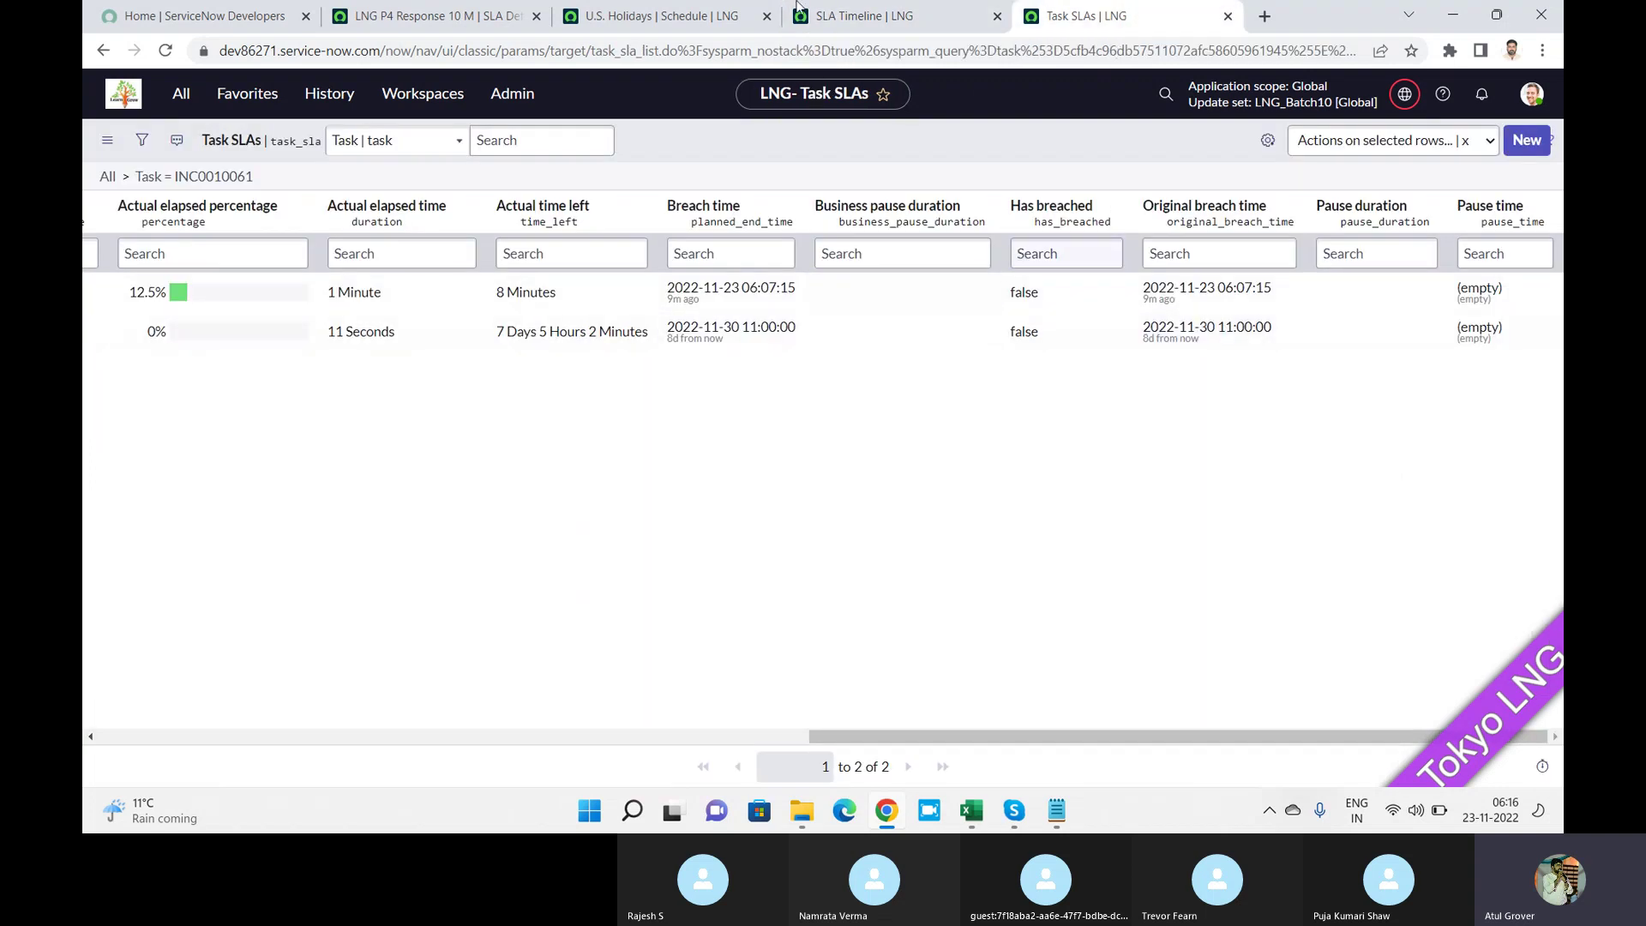
{"action": "left_click", "coordinate": [900, 19]}
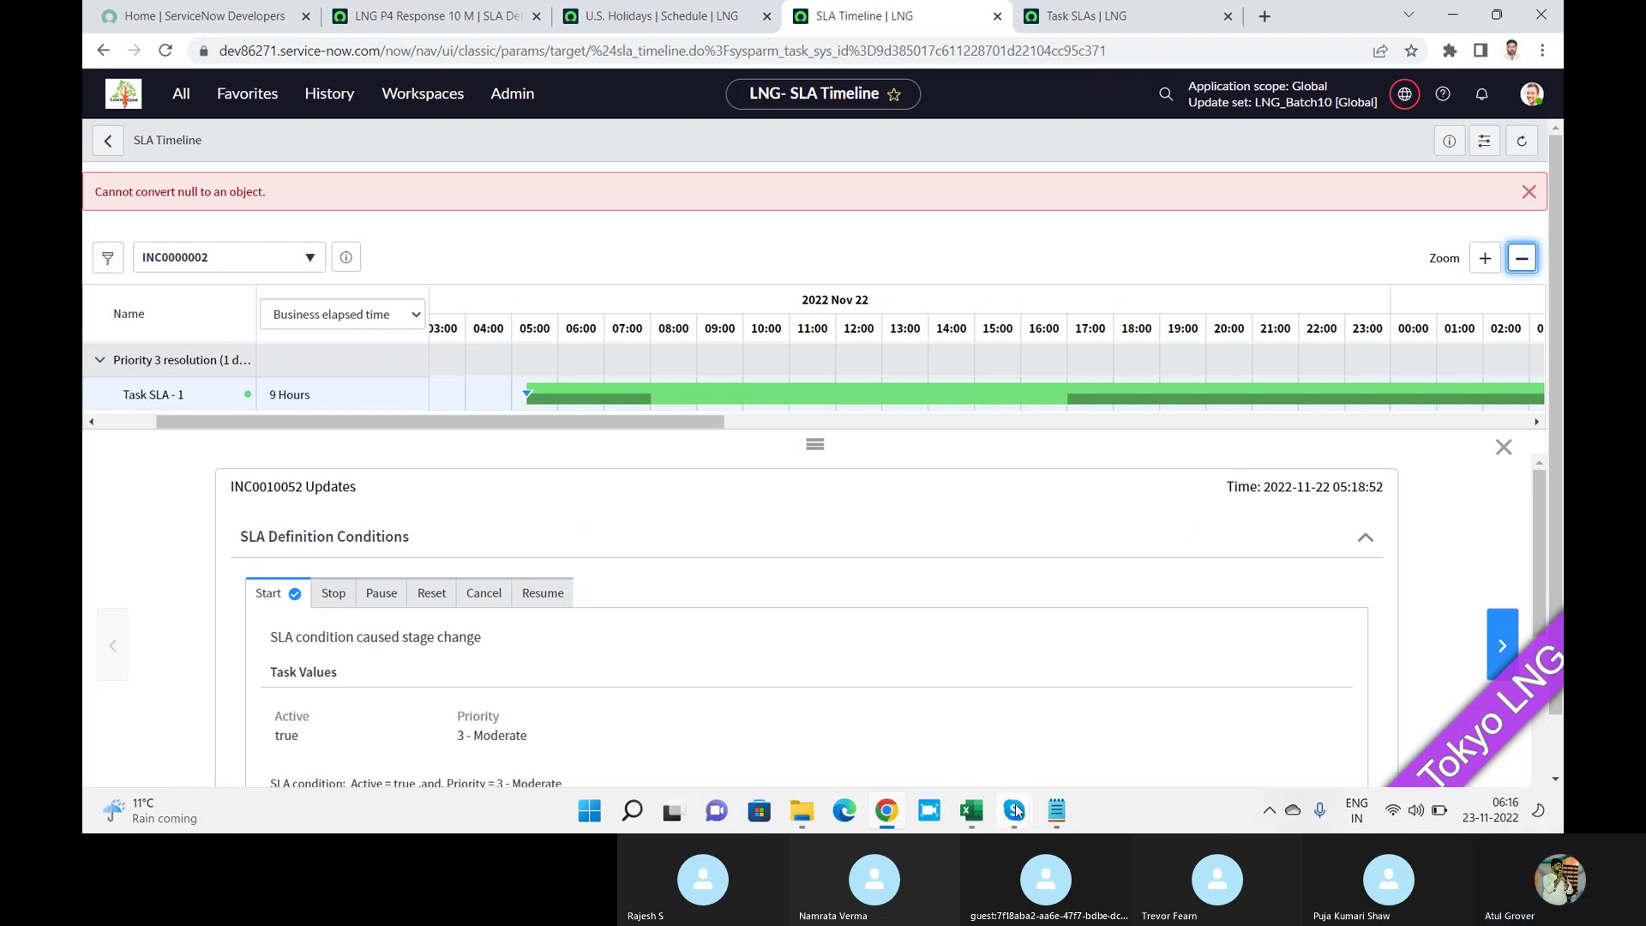
{"action": "mouse_move", "coordinate": [1014, 810]}
{"action": "left_click", "coordinate": [968, 748]}
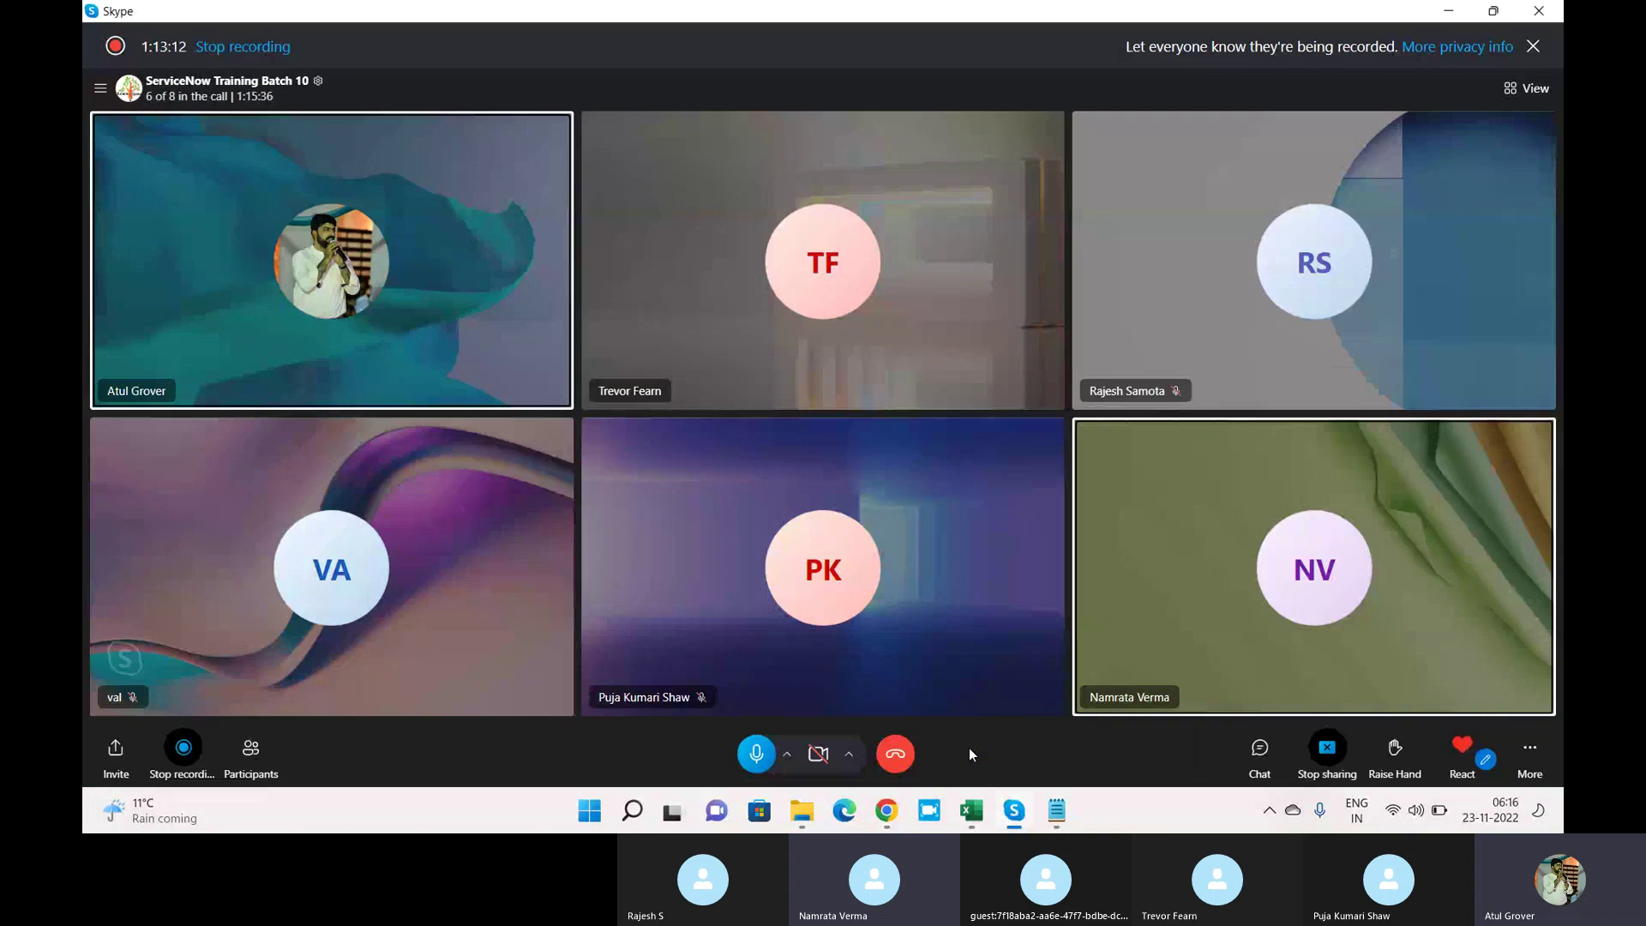